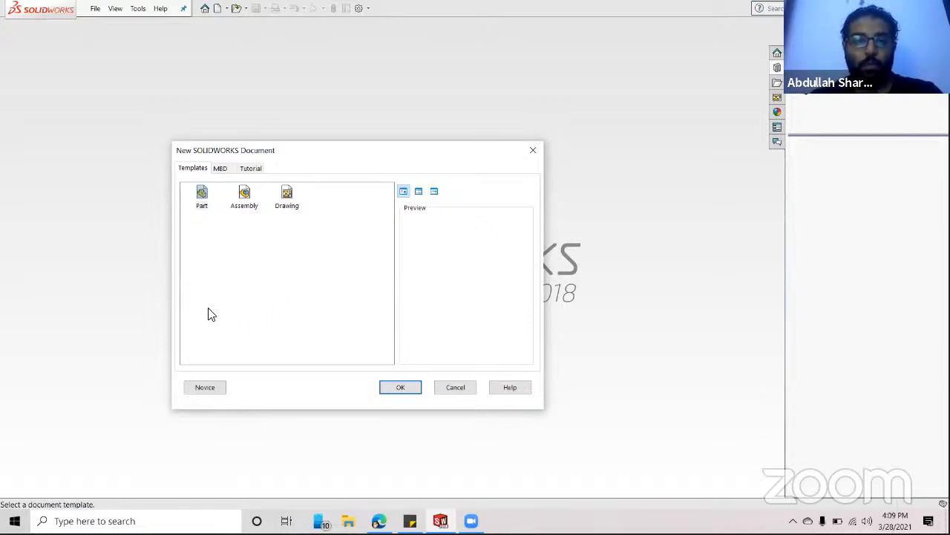
# - Create a new part document from the Part template
pyautogui.click(201, 194)
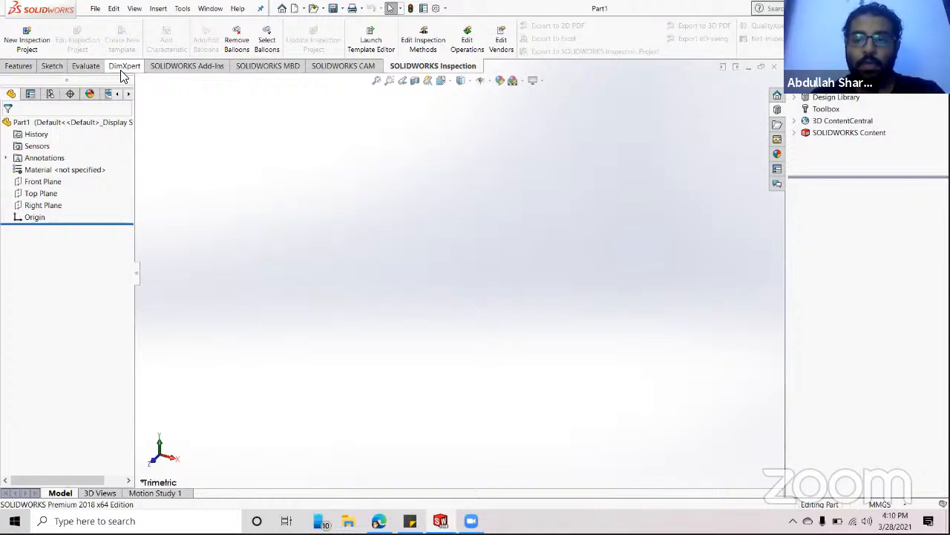
# - Preview the Features, Sketch and Evaluate tool sets, returning to the Sketch tools
pyautogui.click(34, 68)
pyautogui.click(55, 68)
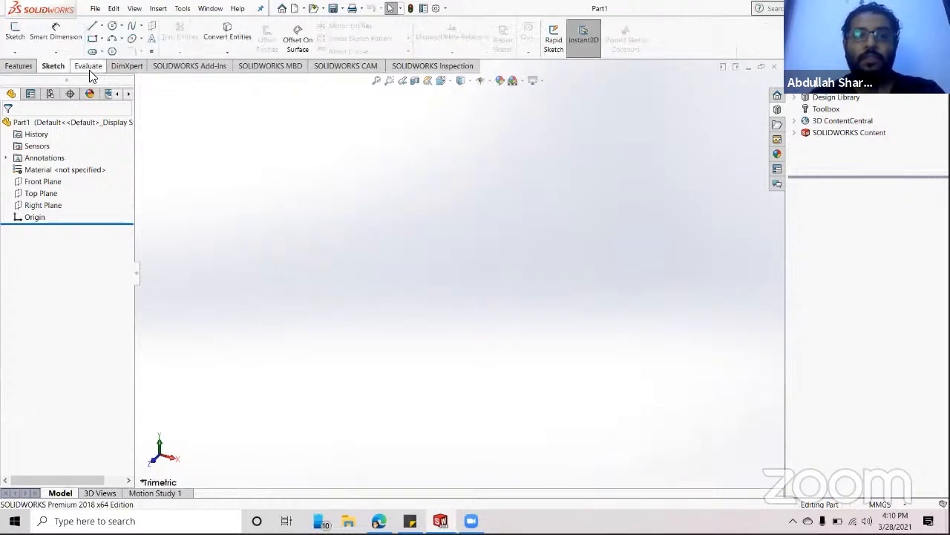
pyautogui.click(89, 68)
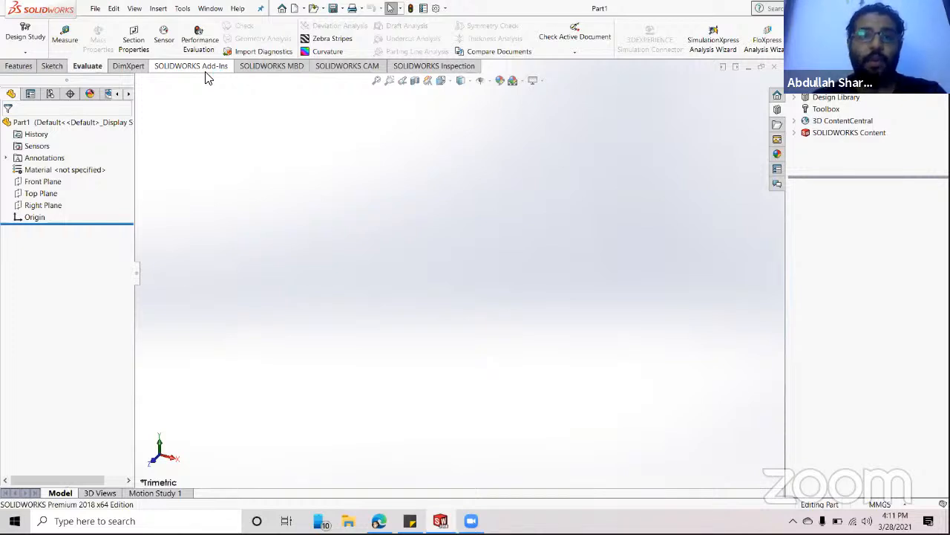
pyautogui.click(47, 69)
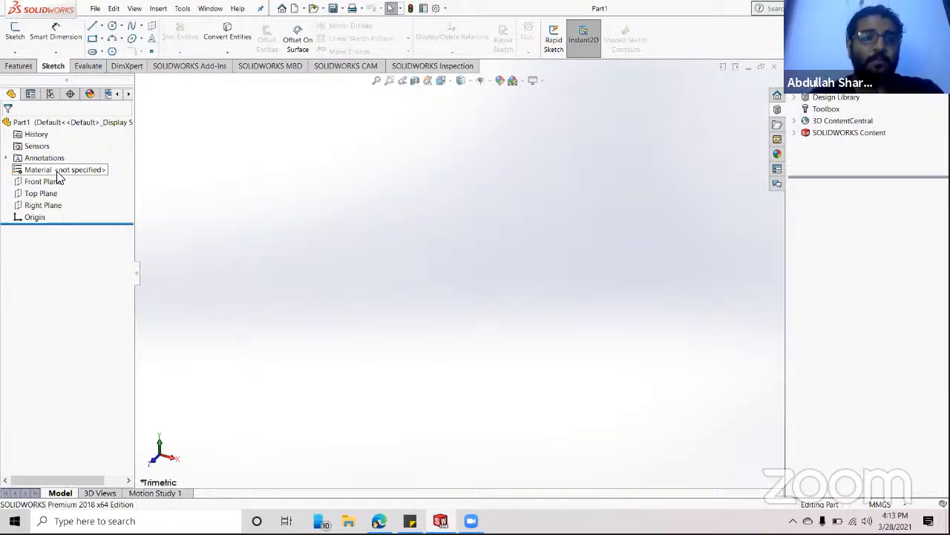
pyautogui.click(48, 183)
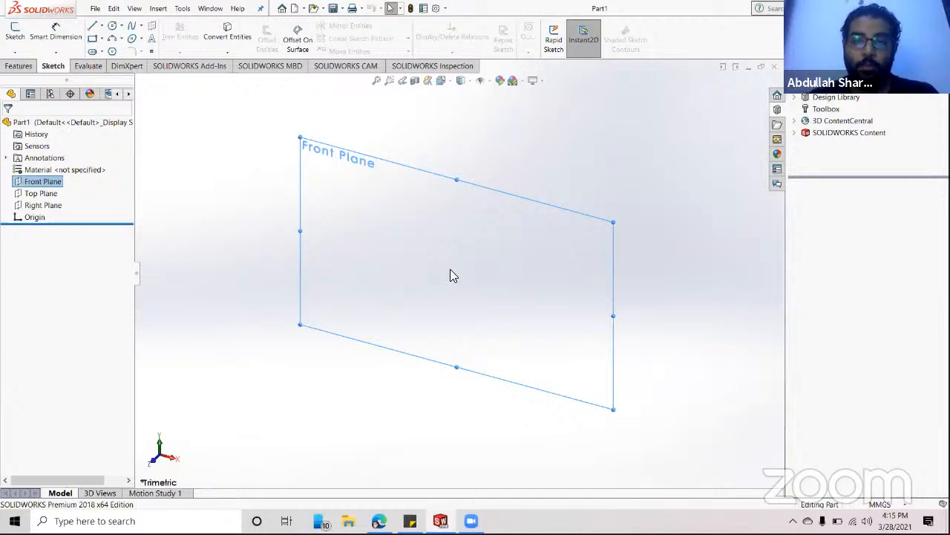
pyautogui.click(31, 195)
pyautogui.click(37, 206)
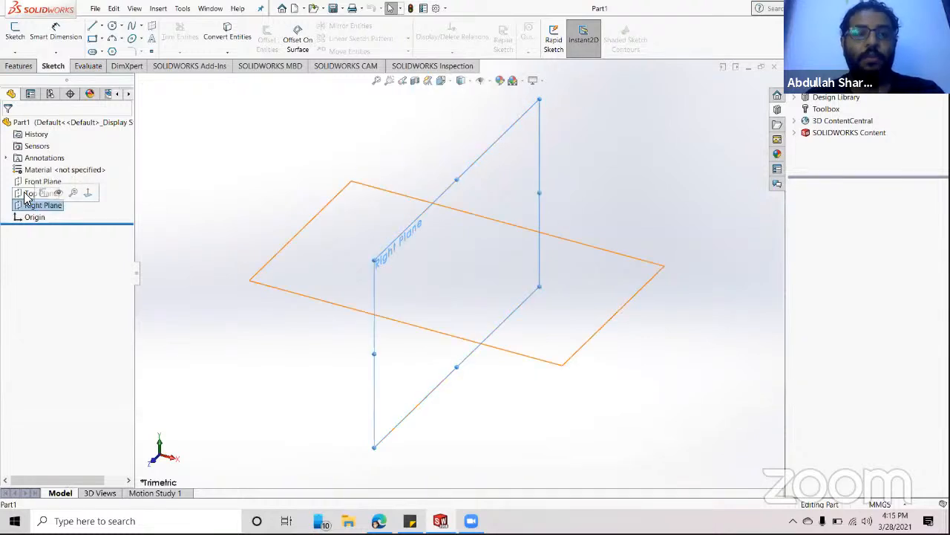
pyautogui.click(26, 195)
pyautogui.click(24, 183)
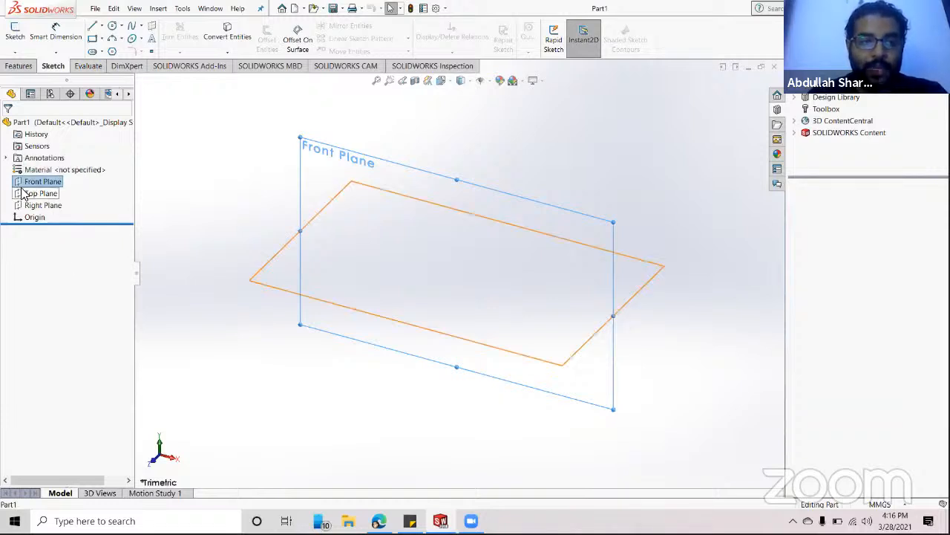
pyautogui.click(24, 193)
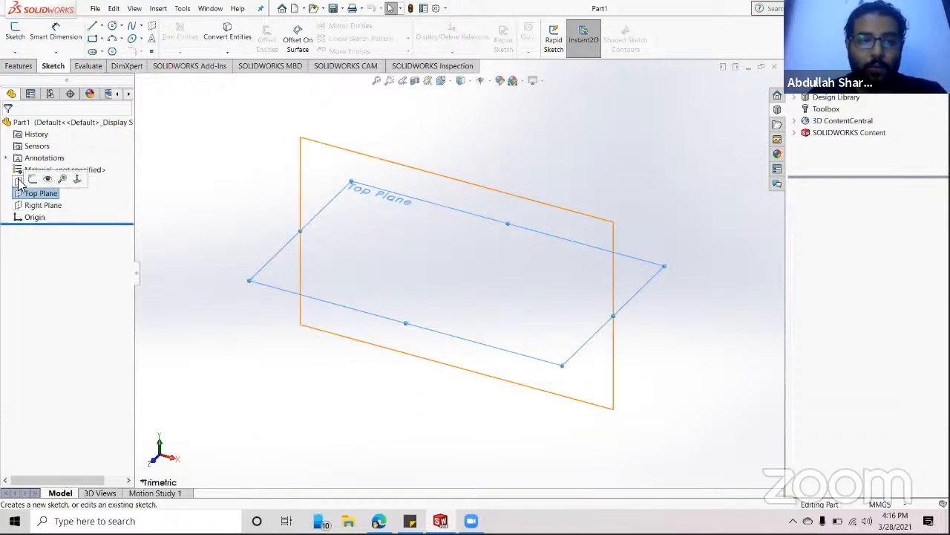
pyautogui.click(21, 183)
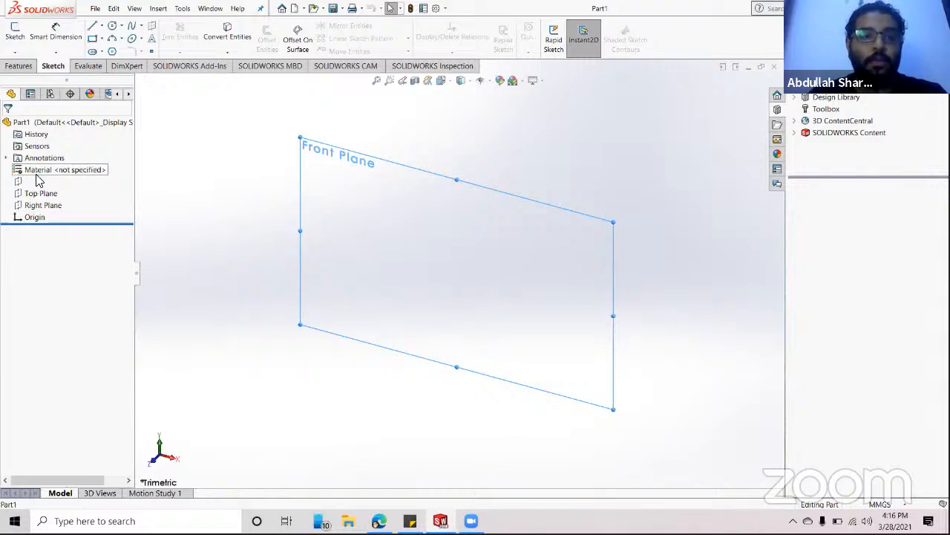
pyautogui.click(20, 192)
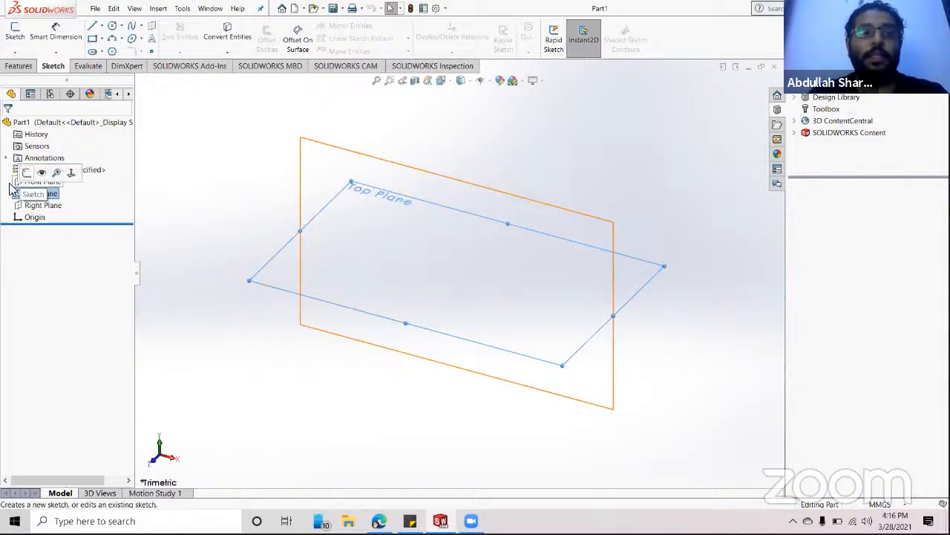
pyautogui.click(15, 183)
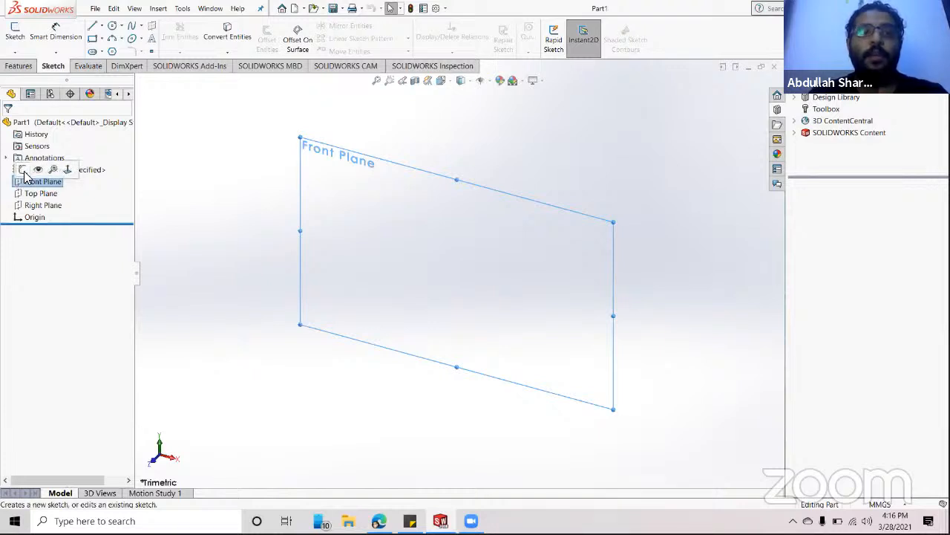
# - Start Sketch1 on the Front Plane
pyautogui.click(24, 173)
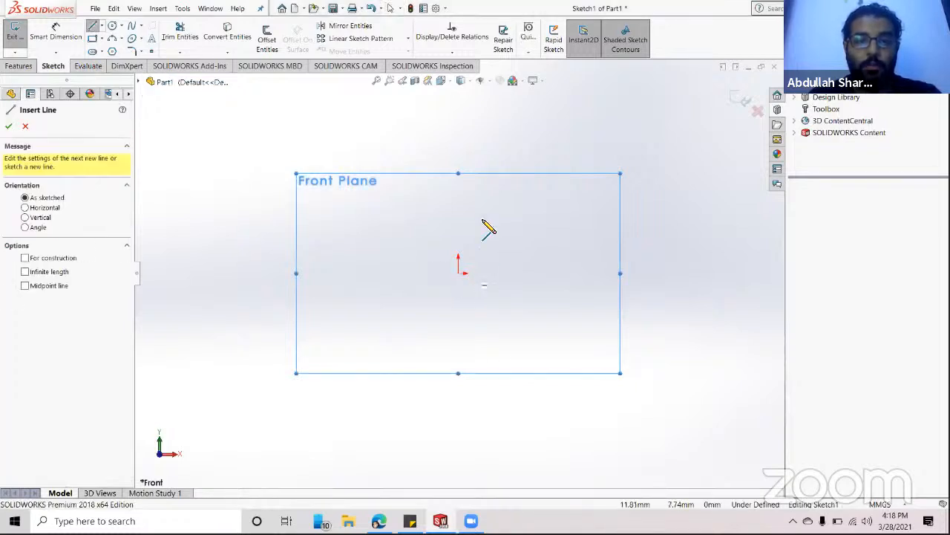
# - Draw a Z of three connected lines: top horizontal, diagonal down-left, bottom horizontal
pyautogui.click(371, 199)
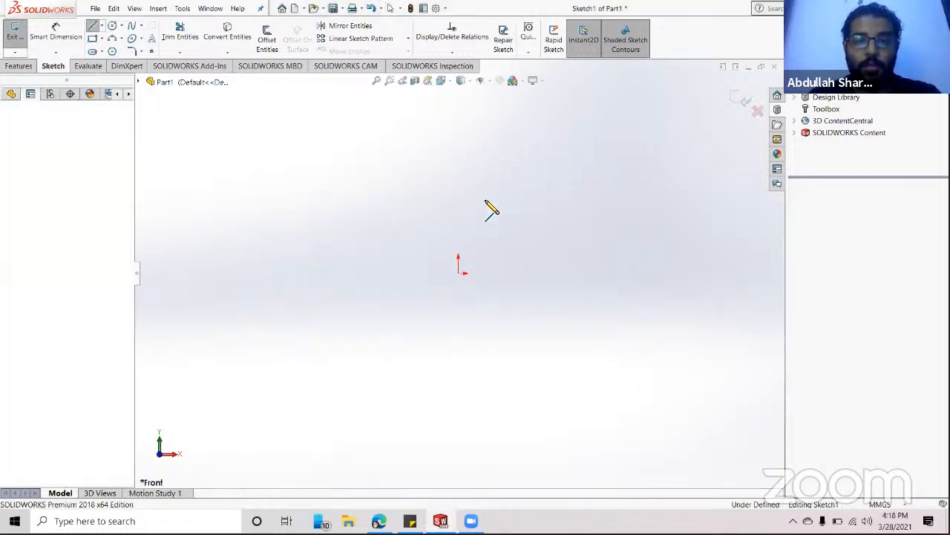
pyautogui.click(554, 199)
pyautogui.click(490, 300)
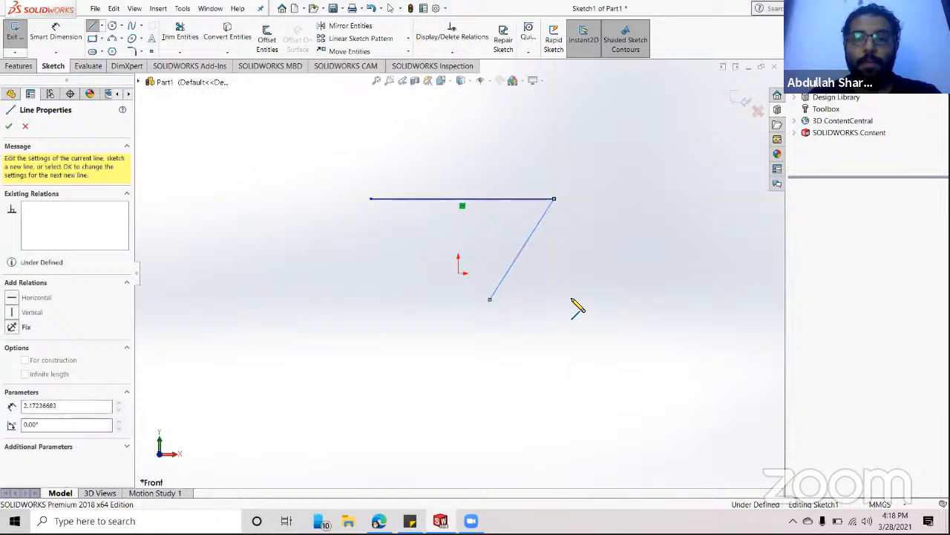
pyautogui.click(688, 300)
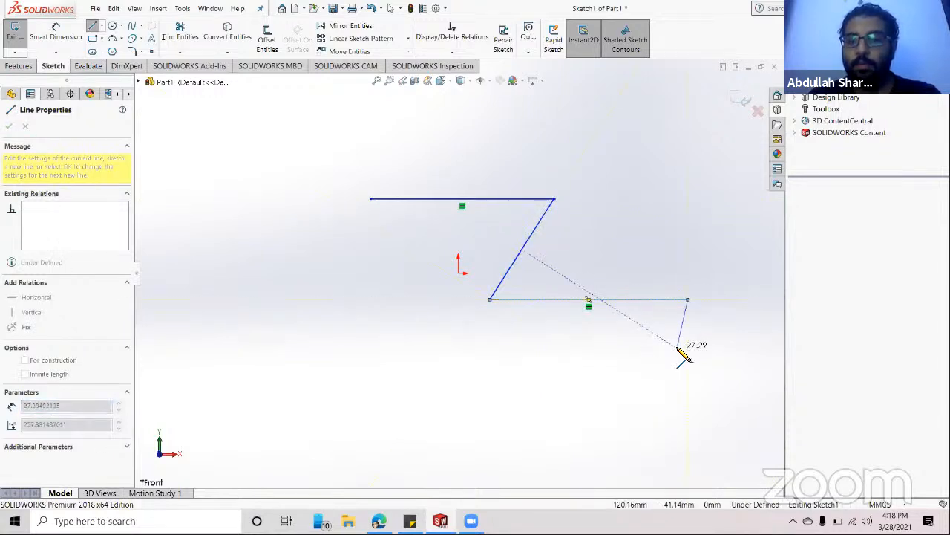
pyautogui.moveTo(688, 300)
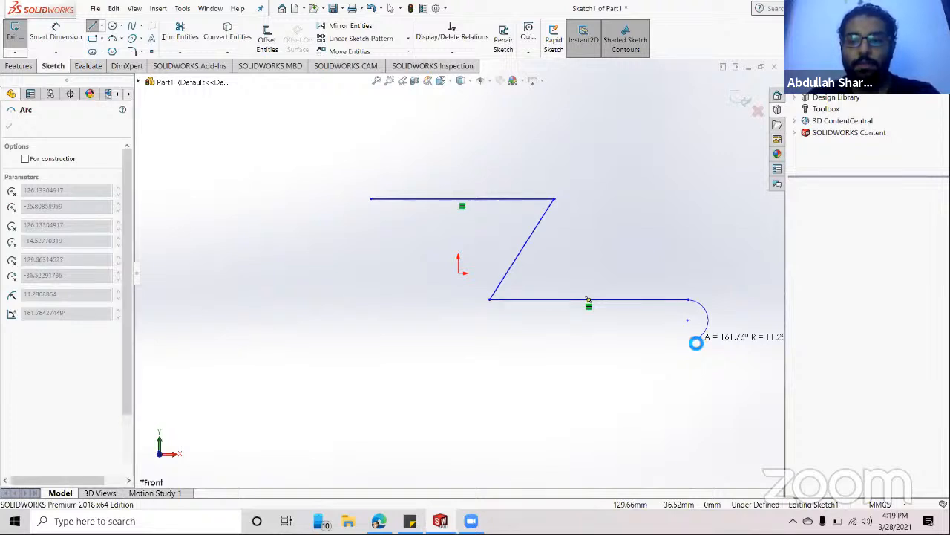
pyautogui.press('Escape')
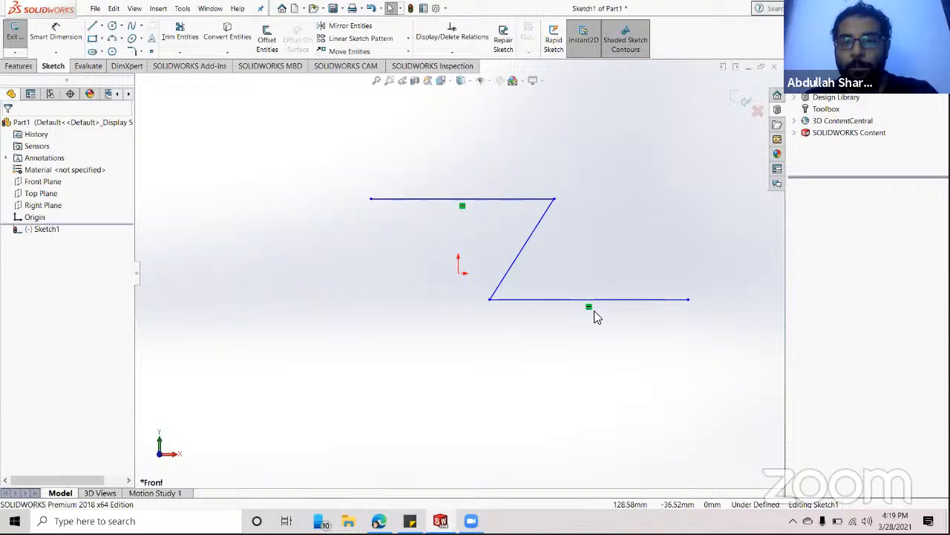
# - Try starting a centerline at the origin, then abandon it
pyautogui.click(102, 26)
pyautogui.click(108, 50)
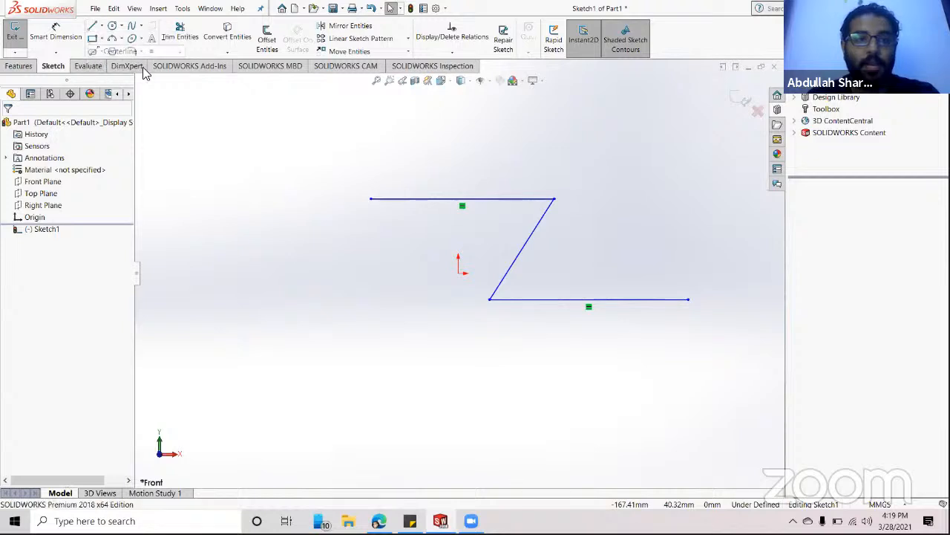
pyautogui.click(460, 272)
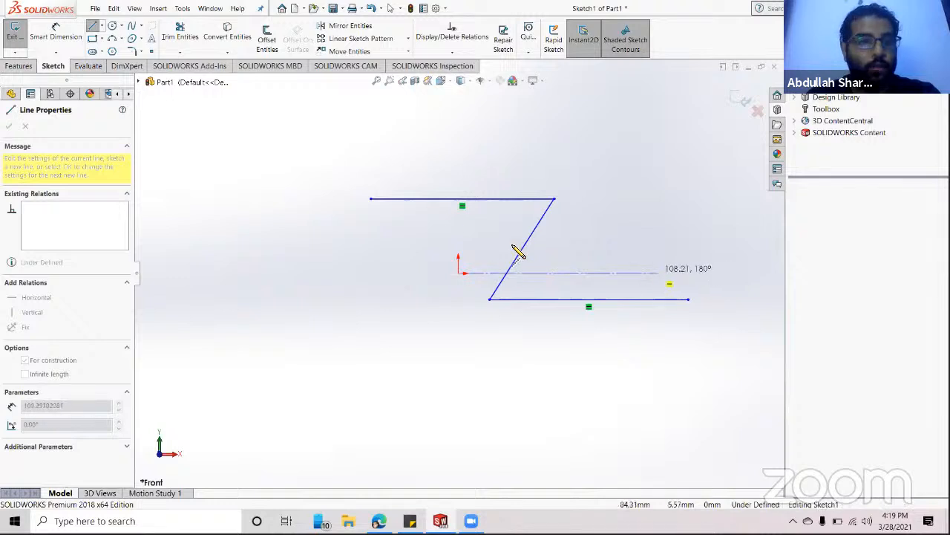
pyautogui.press('Escape')
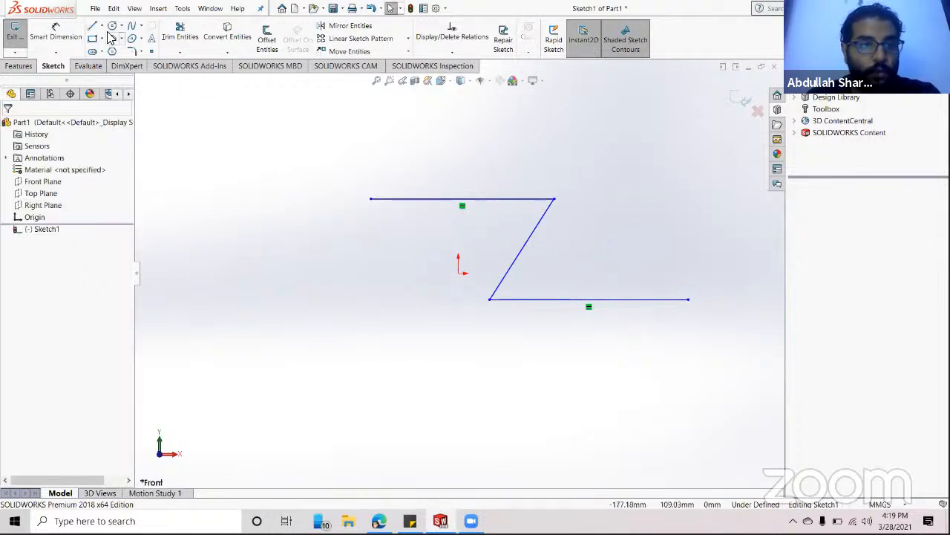
# - Draw a horizontal midpoint line centred on the origin across the Z's diagonal
pyautogui.click(101, 27)
pyautogui.click(123, 62)
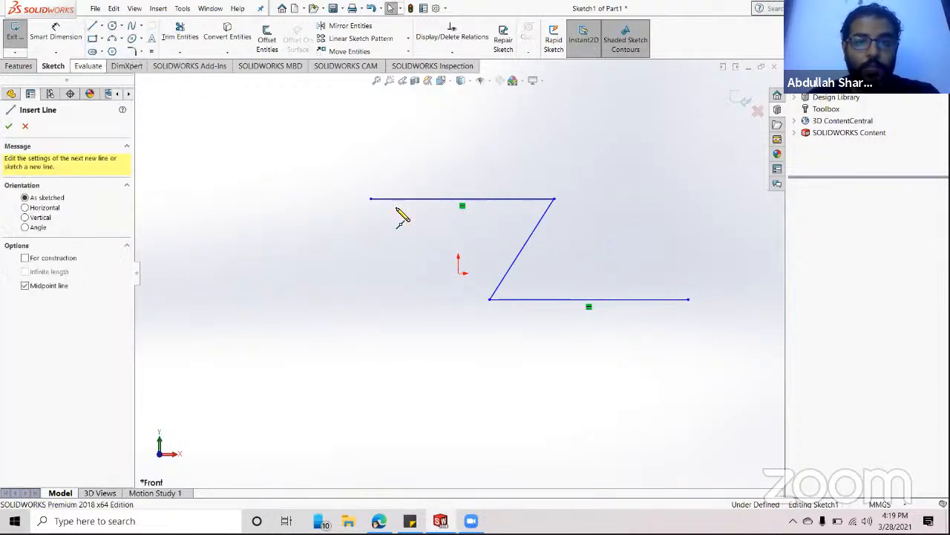
pyautogui.click(471, 286)
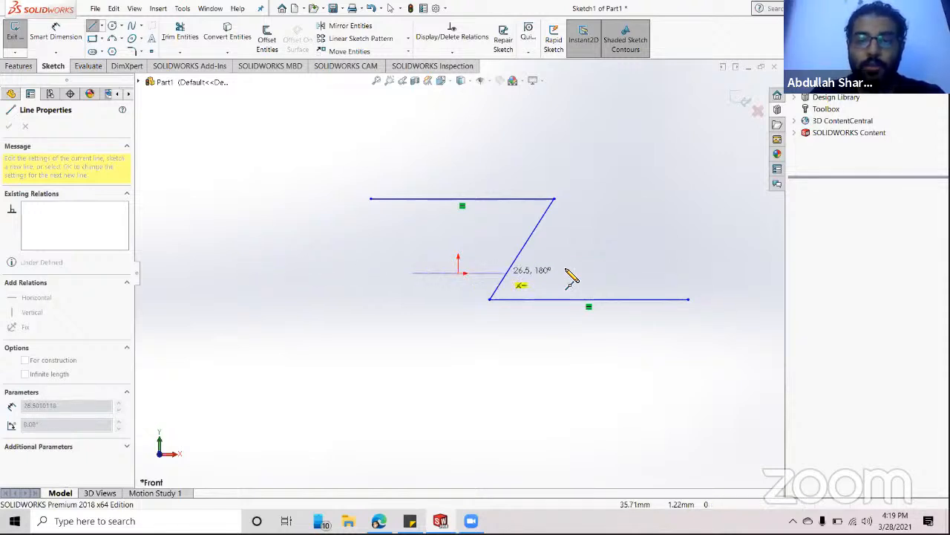
pyautogui.click(680, 273)
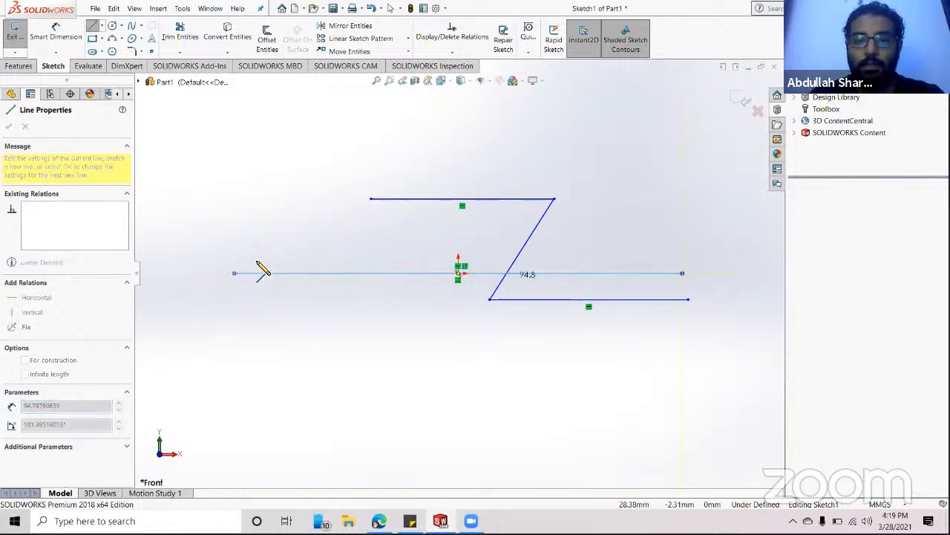
pyautogui.press('Escape')
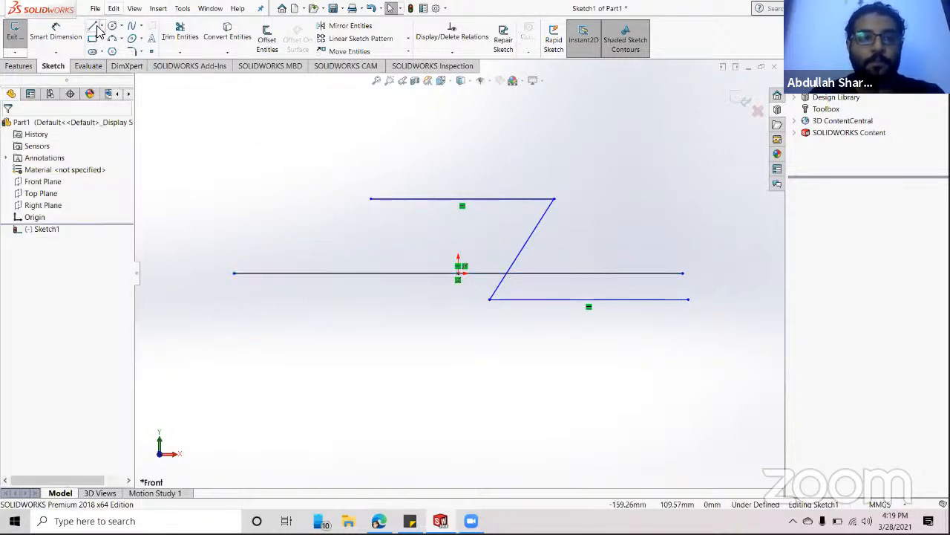
pyautogui.click(94, 27)
pyautogui.click(101, 26)
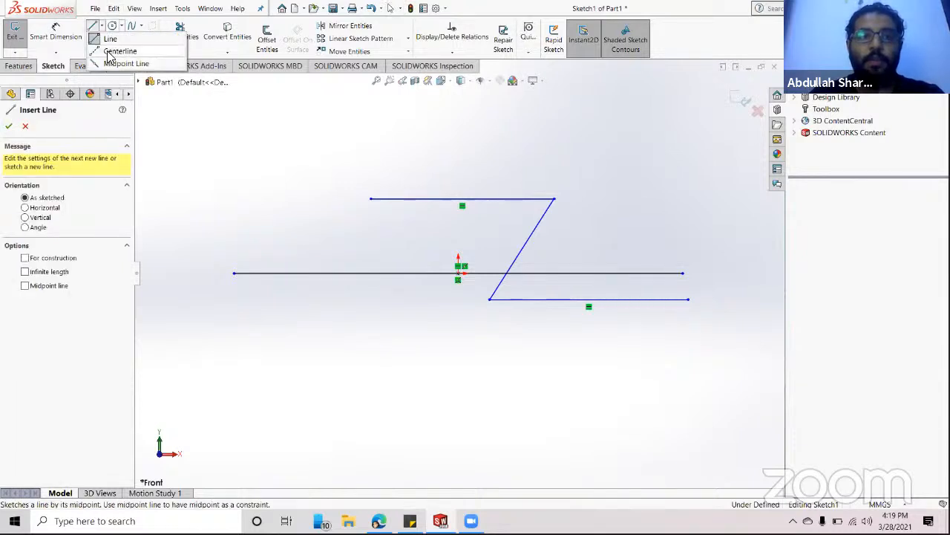
# - Draw a vertical centerline from above the top line's right end down to the bottom line
pyautogui.click(116, 51)
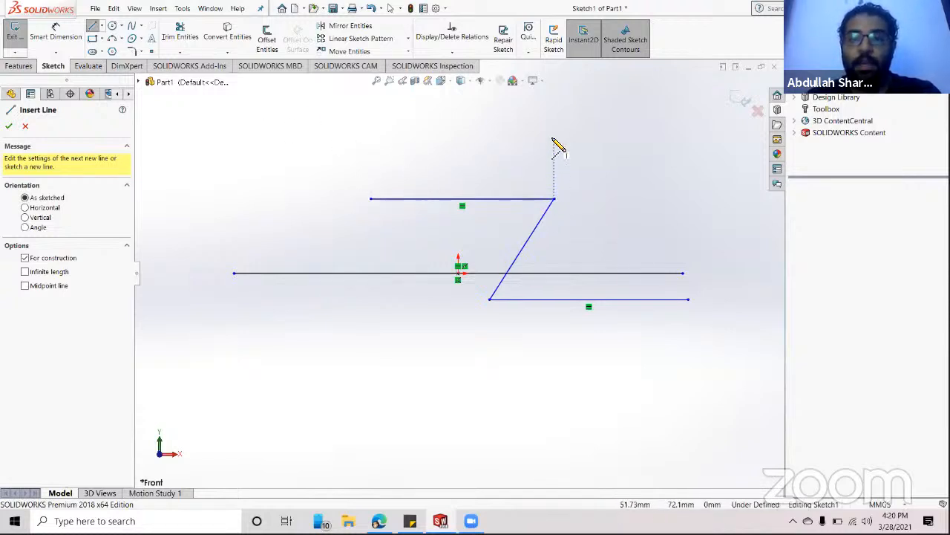
pyautogui.click(554, 118)
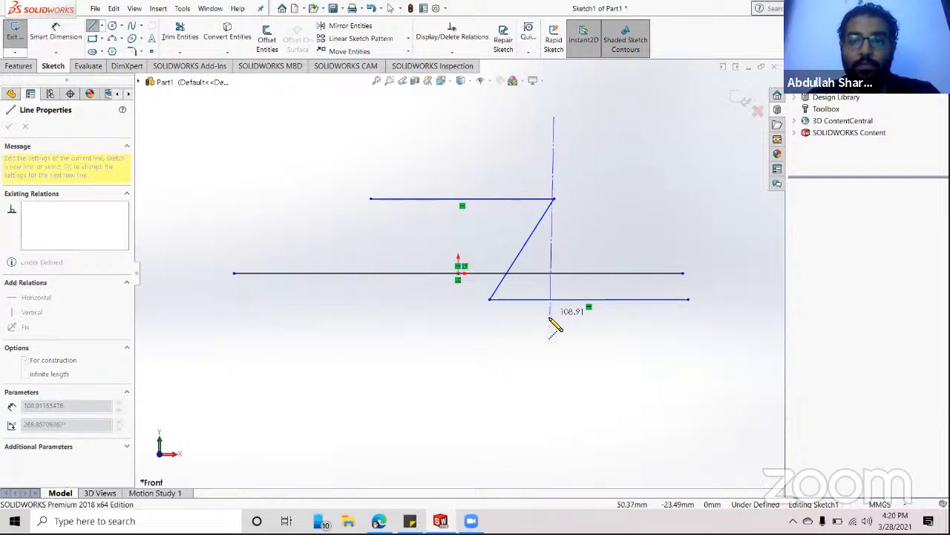
pyautogui.click(554, 300)
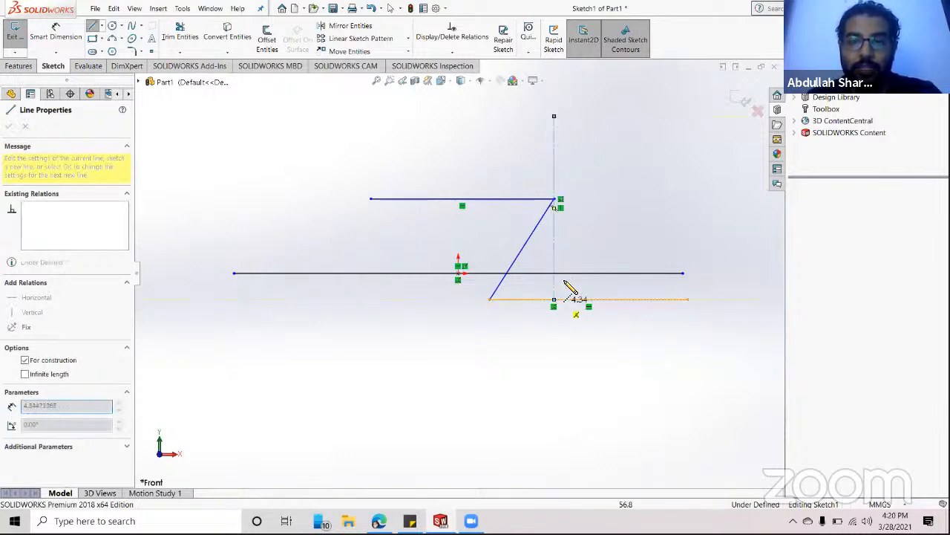
pyautogui.press('Escape')
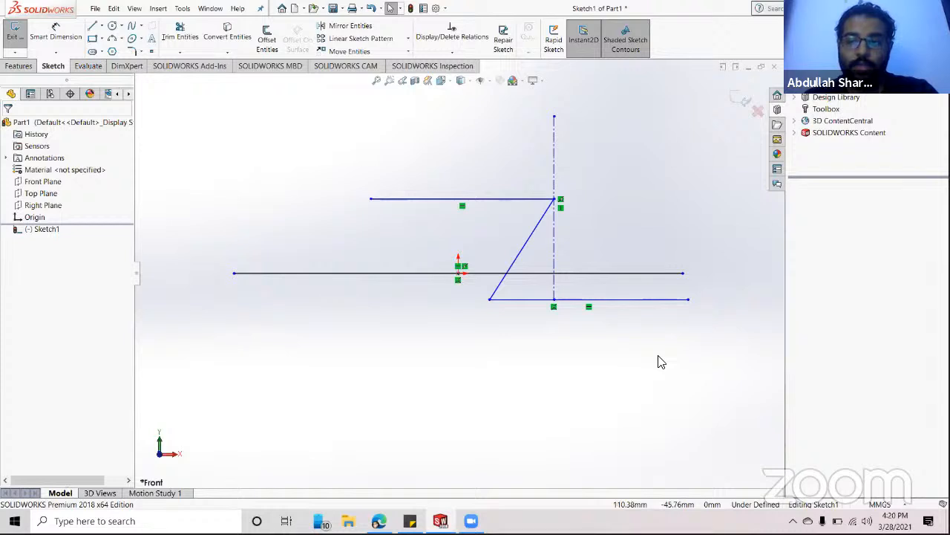
pyautogui.moveTo(659, 351)
pyautogui.mouseDown()
pyautogui.moveTo(594, 314)
pyautogui.moveTo(438, 263)
pyautogui.moveTo(368, 222)
pyautogui.moveTo(646, 337)
pyautogui.moveTo(656, 352)
pyautogui.moveTo(496, 257)
pyautogui.moveTo(348, 196)
pyautogui.mouseUp()
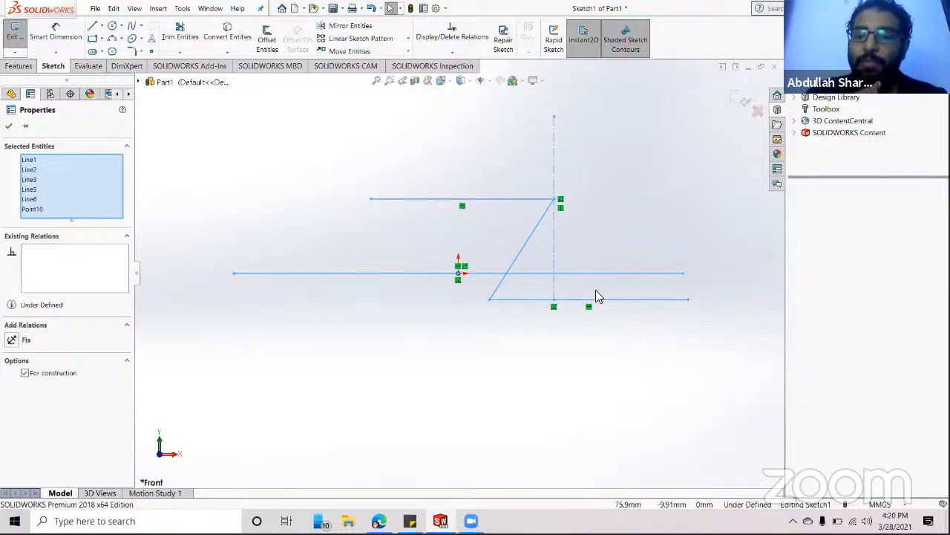
pyautogui.moveTo(592, 410)
pyautogui.mouseDown()
pyautogui.moveTo(419, 342)
pyautogui.moveTo(438, 298)
pyautogui.mouseUp()
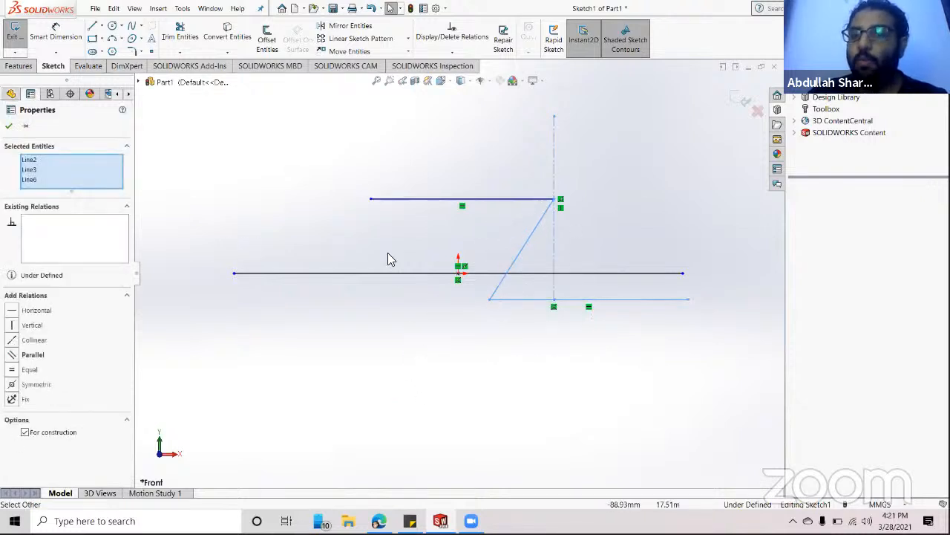
pyautogui.click(520, 389)
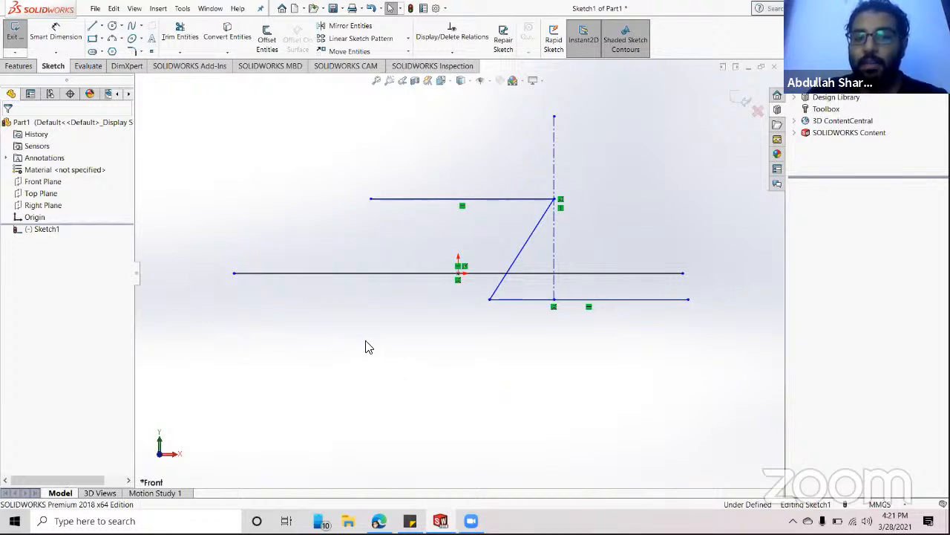
pyautogui.moveTo(365, 342); pyautogui.dragTo(457, 304)
pyautogui.moveTo(497, 284); pyautogui.dragTo(545, 261)
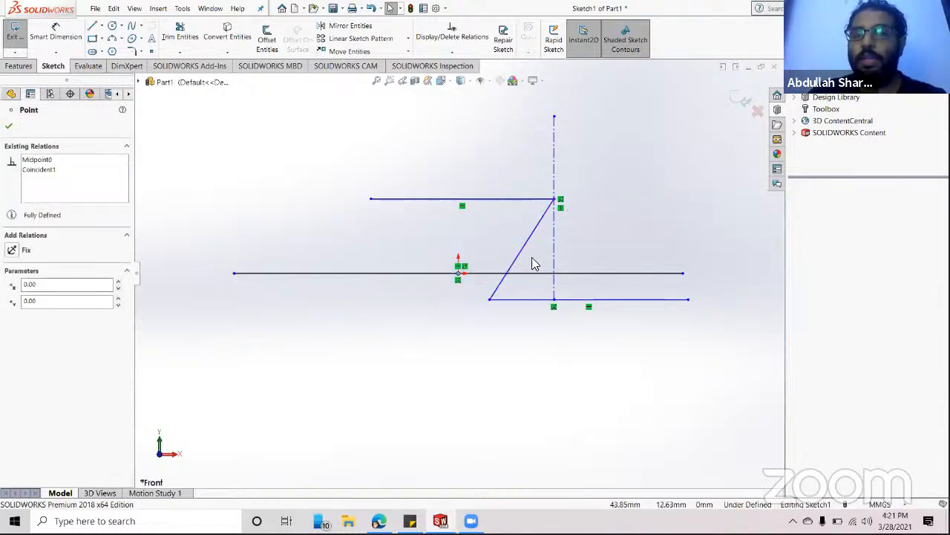
pyautogui.click(349, 295)
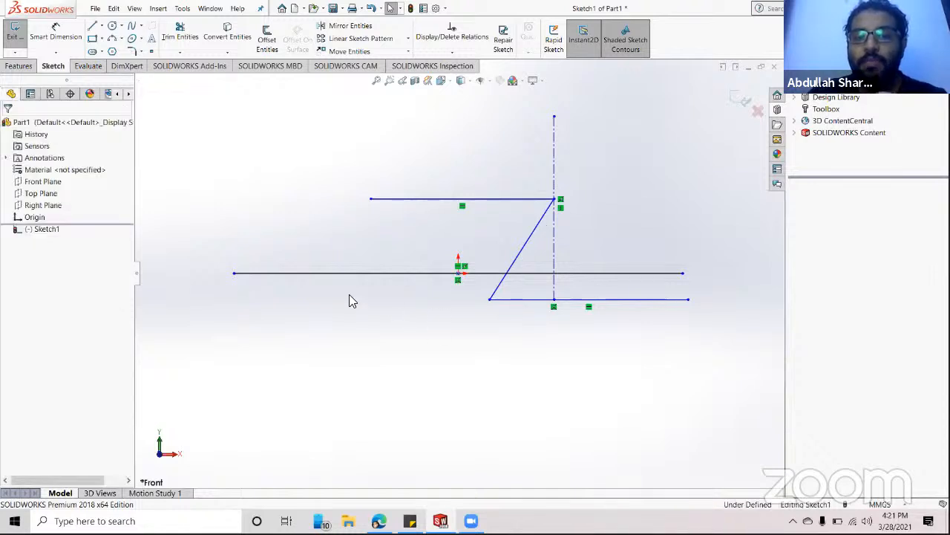
pyautogui.moveTo(349, 295); pyautogui.dragTo(570, 185)
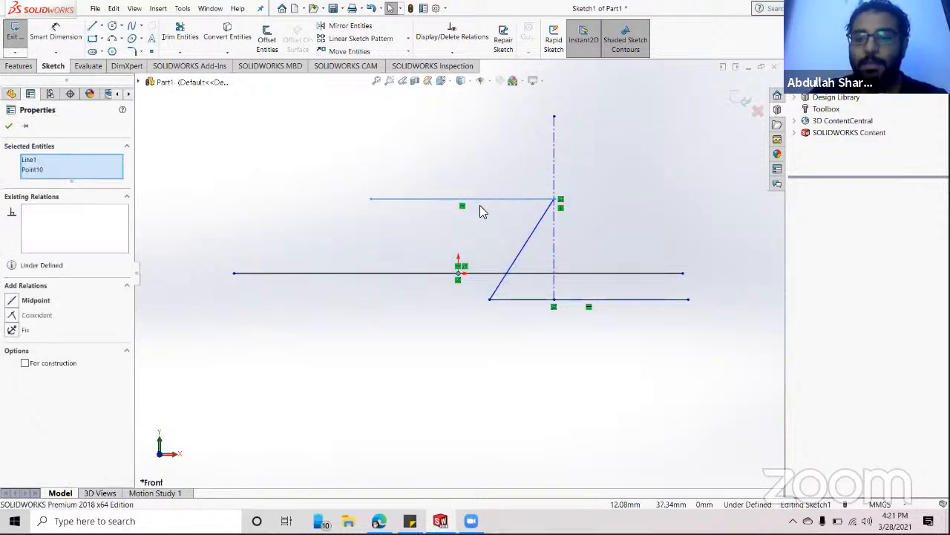
pyautogui.click(460, 340)
pyautogui.moveTo(581, 343); pyautogui.dragTo(457, 266)
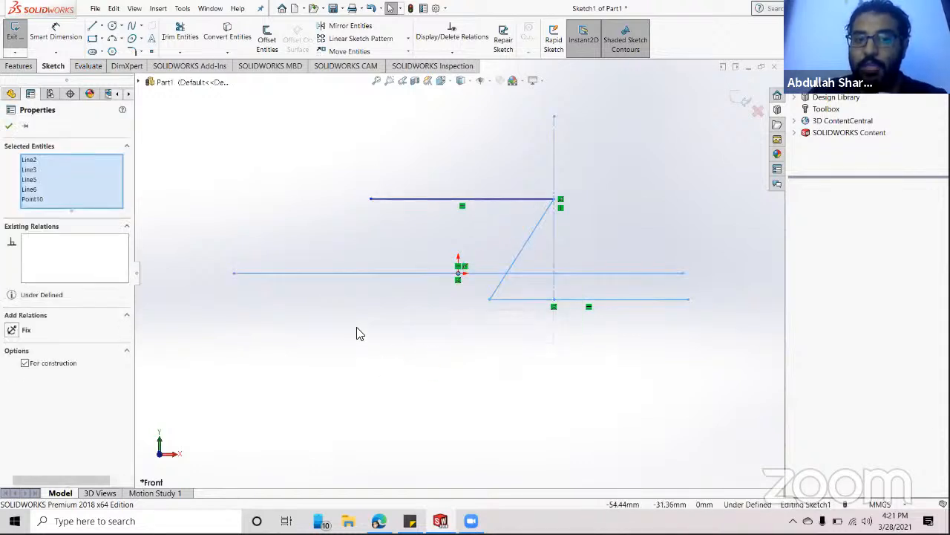
pyautogui.click(331, 312)
pyautogui.moveTo(329, 306); pyautogui.dragTo(574, 182)
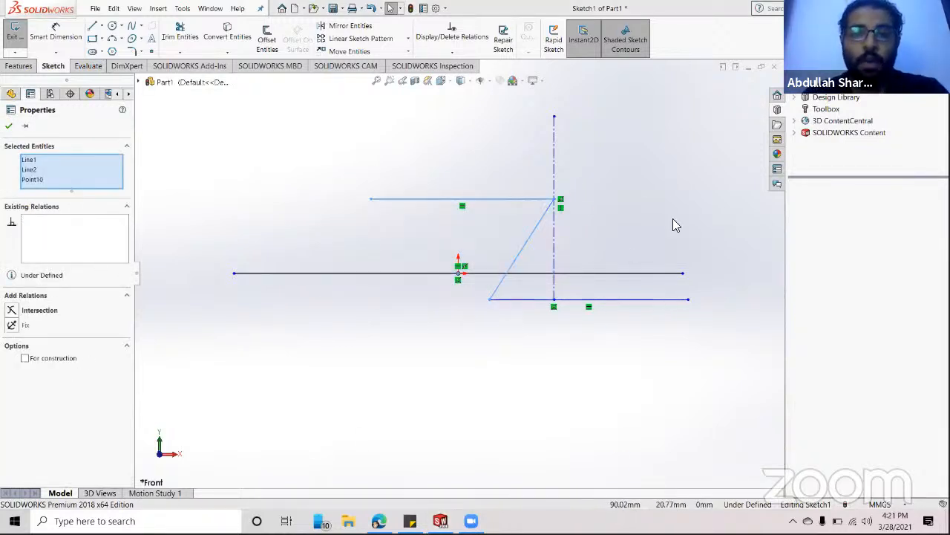
pyautogui.moveTo(692, 138); pyautogui.dragTo(352, 349)
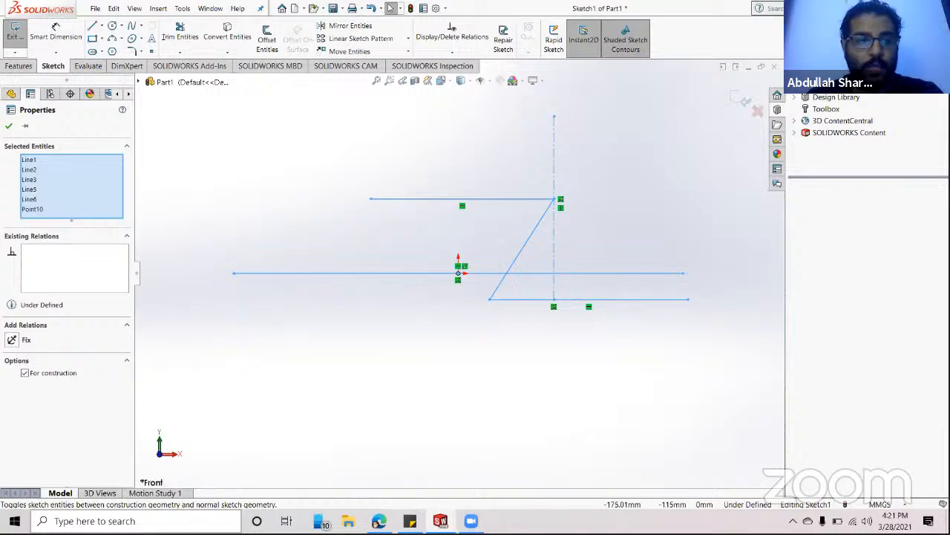
# - Delete the vertical centerline
pyautogui.rightClick(65, 180)
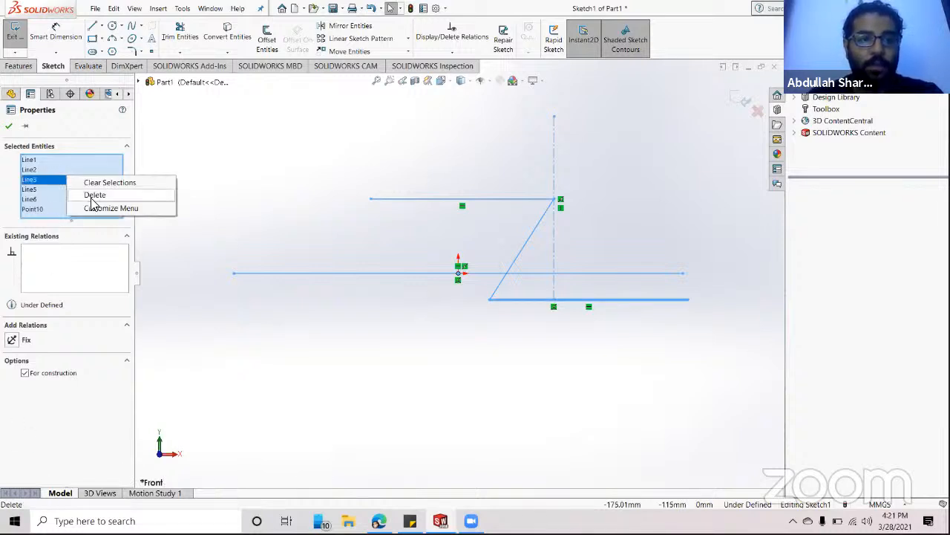
pyautogui.click(90, 194)
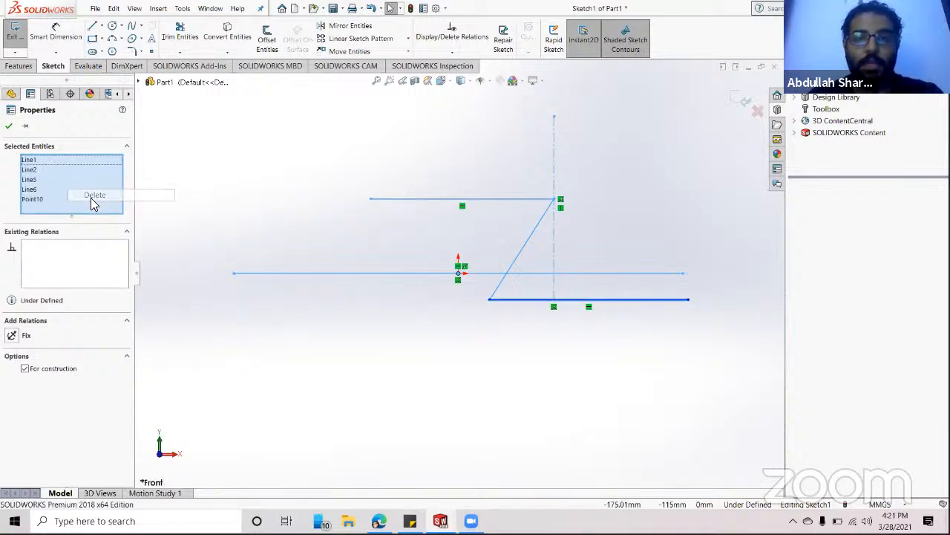
pyautogui.click(562, 239)
pyautogui.click(553, 237)
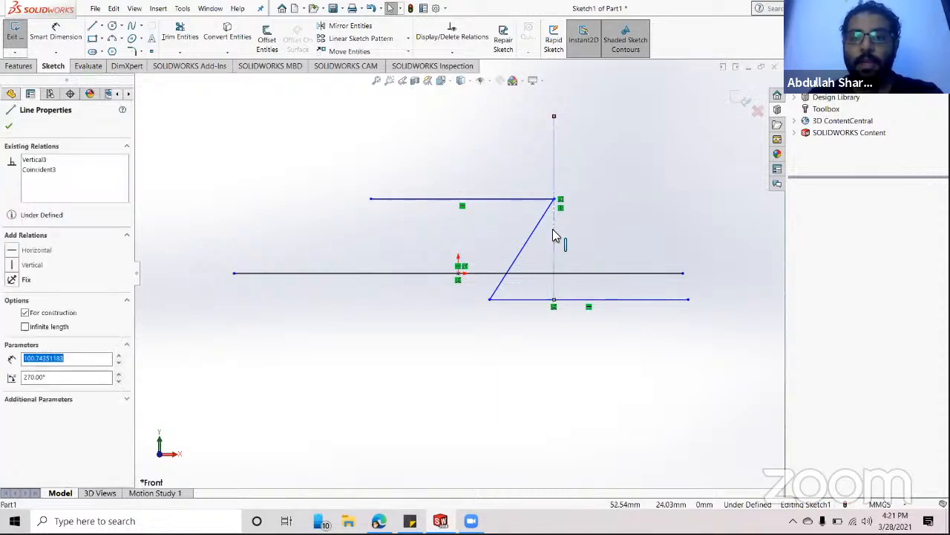
pyautogui.rightClick(553, 236)
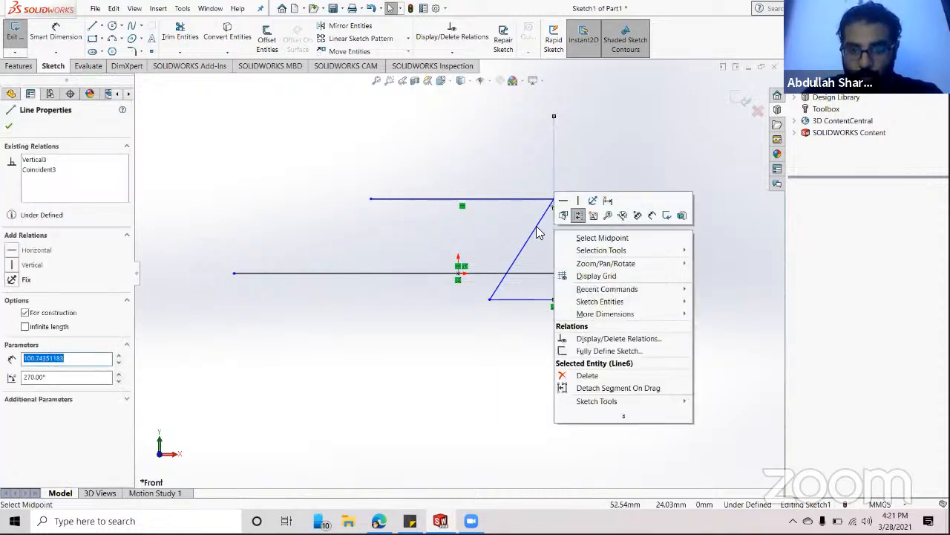
pyautogui.click(547, 159)
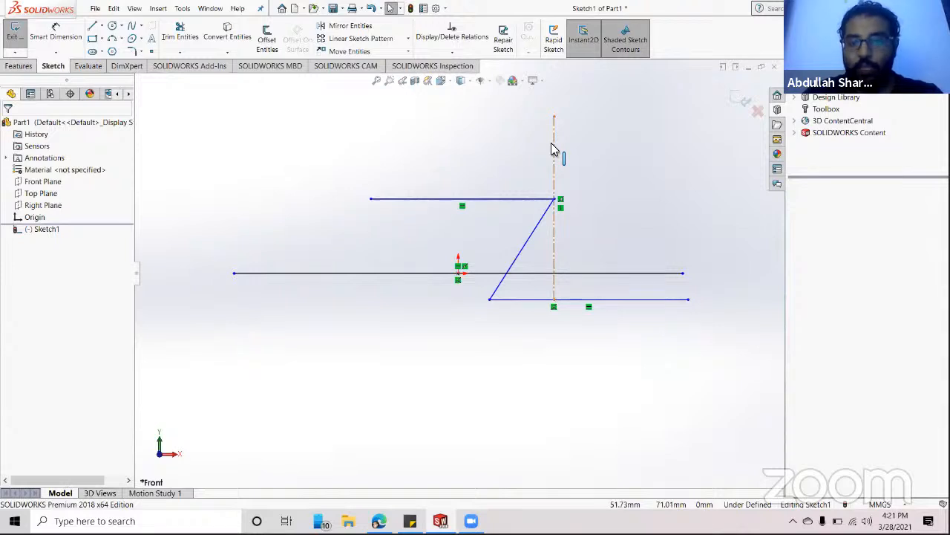
pyautogui.click(554, 149)
pyautogui.rightClick(553, 149)
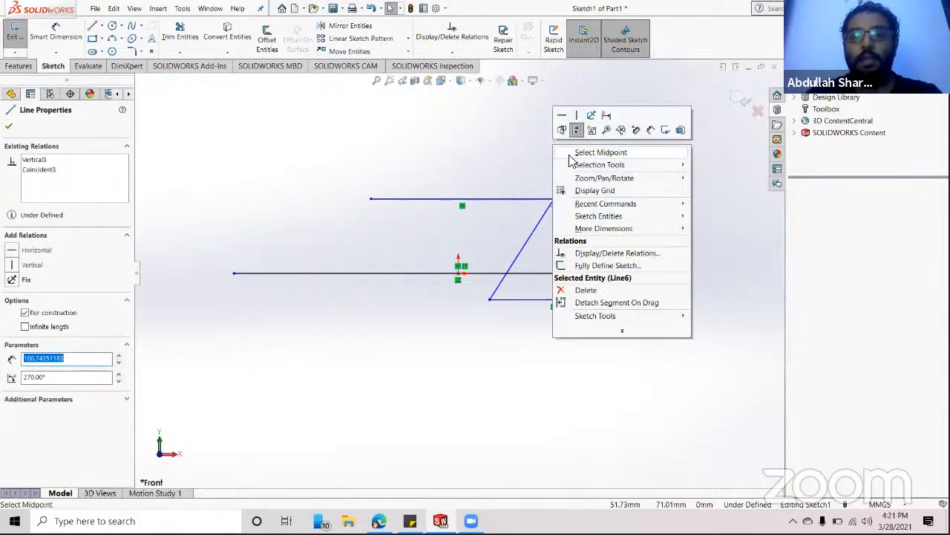
pyautogui.click(585, 290)
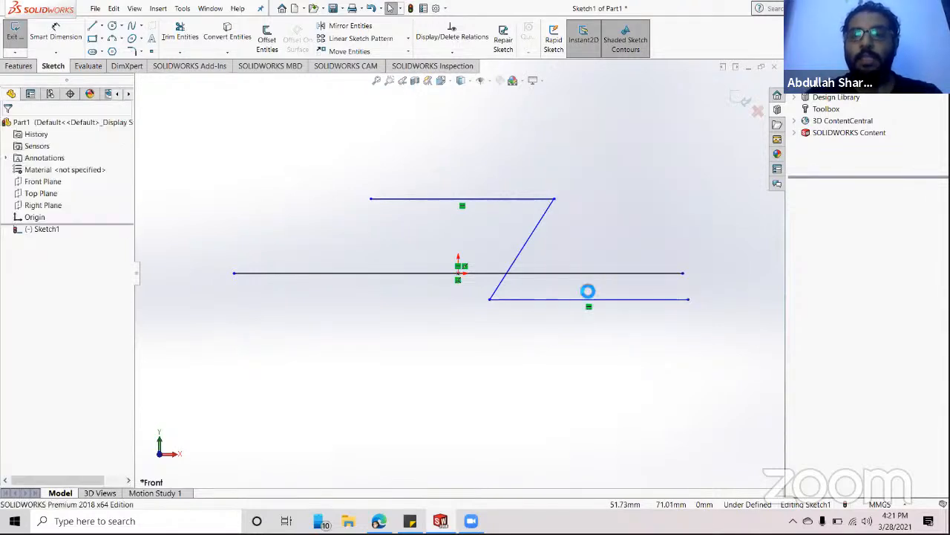
# - Delete the top horizontal line, then box-select and delete all remaining lines
pyautogui.click(488, 202)
pyautogui.rightClick(488, 202)
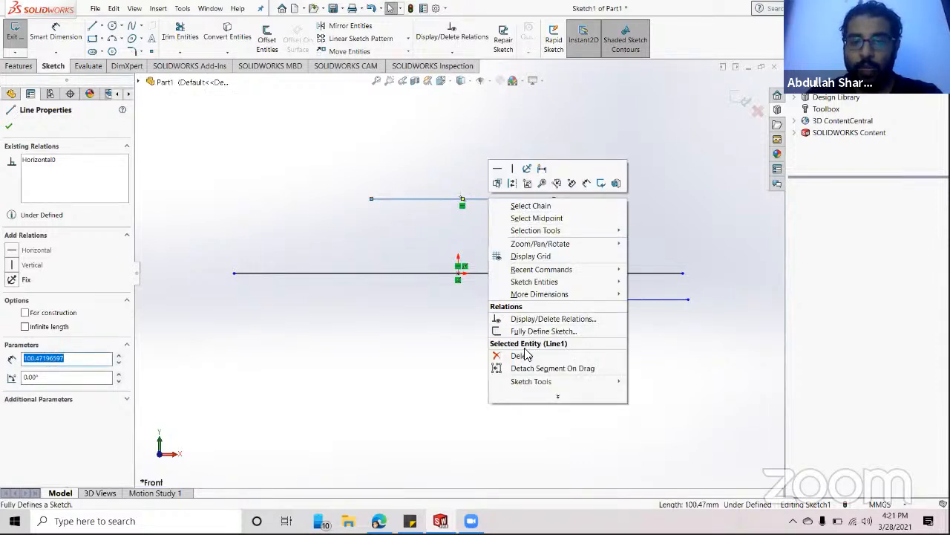
pyautogui.click(528, 353)
pyautogui.moveTo(648, 174)
pyautogui.mouseDown()
pyautogui.moveTo(456, 346)
pyautogui.moveTo(365, 361)
pyautogui.mouseUp()
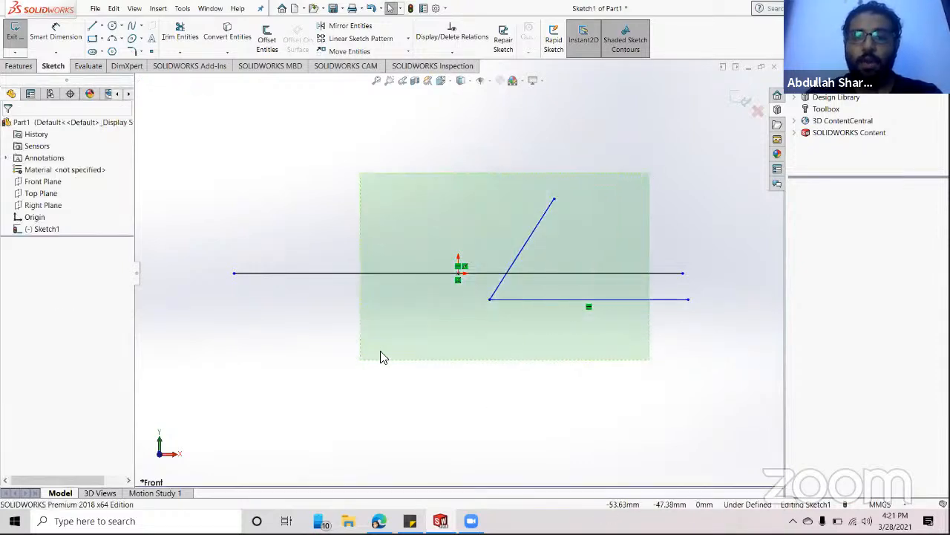
pyautogui.rightClick(530, 275)
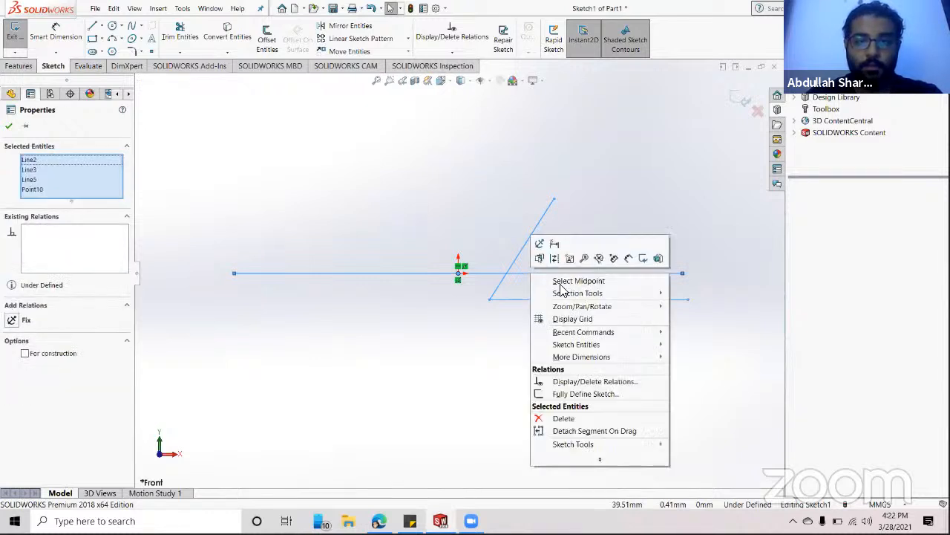
pyautogui.click(563, 419)
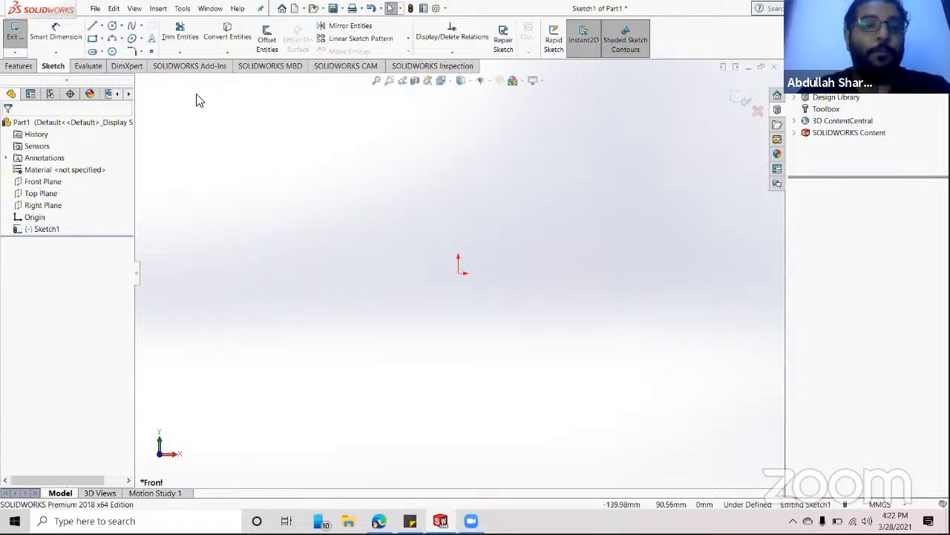
# - Draw a circle centred on the origin with a radius of about 75.08 mm
pyautogui.click(112, 25)
pyautogui.click(458, 273)
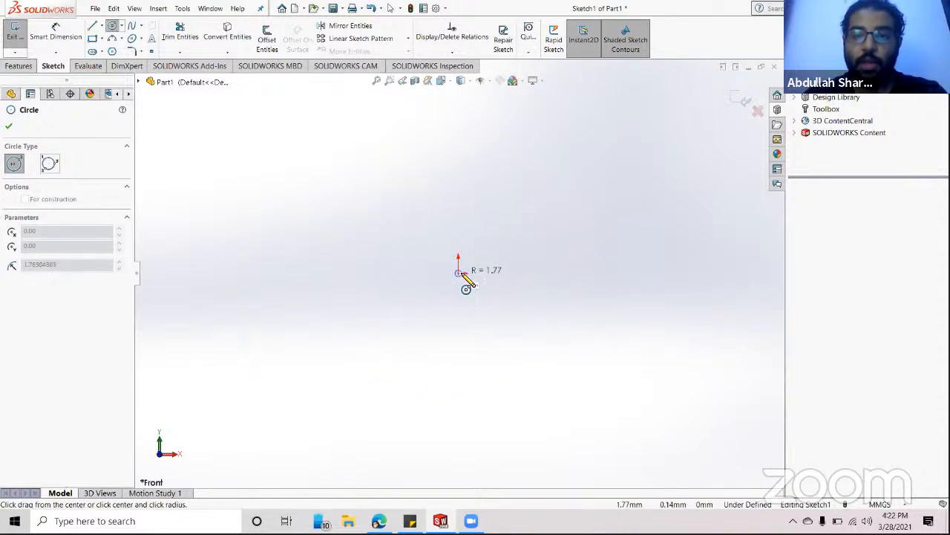
pyautogui.click(595, 274)
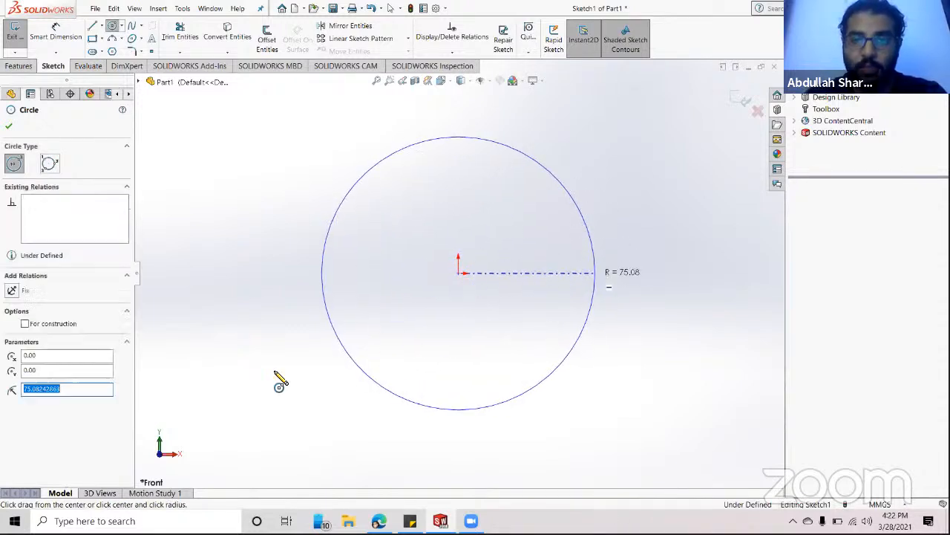
pyautogui.click(141, 26)
pyautogui.click(121, 27)
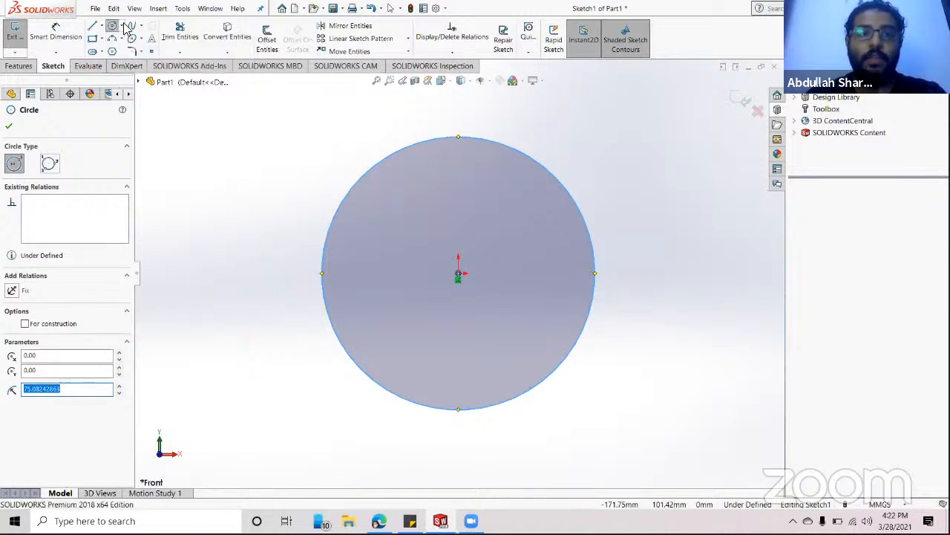
pyautogui.click(121, 27)
# - Draw a larger three-point perimeter circle tangent to the first circle's right side
pyautogui.click(137, 51)
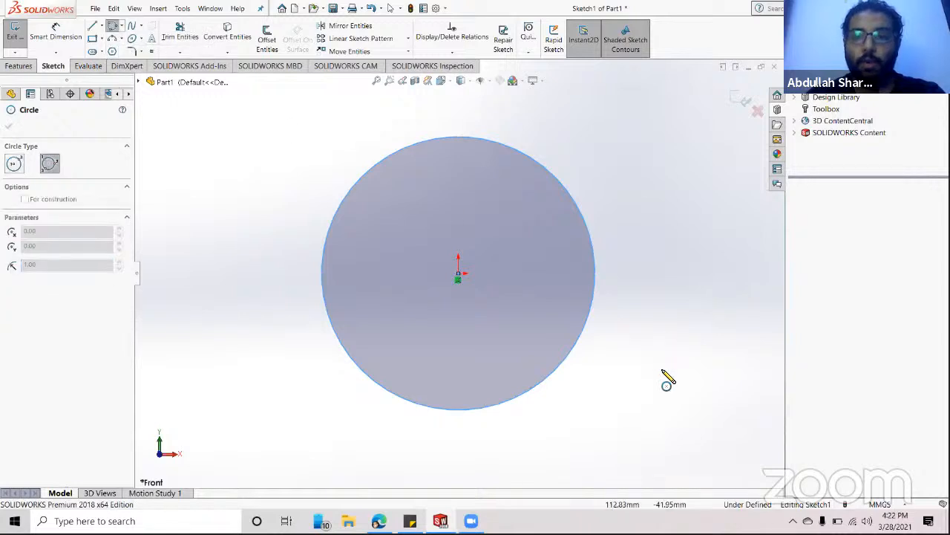
pyautogui.click(682, 399)
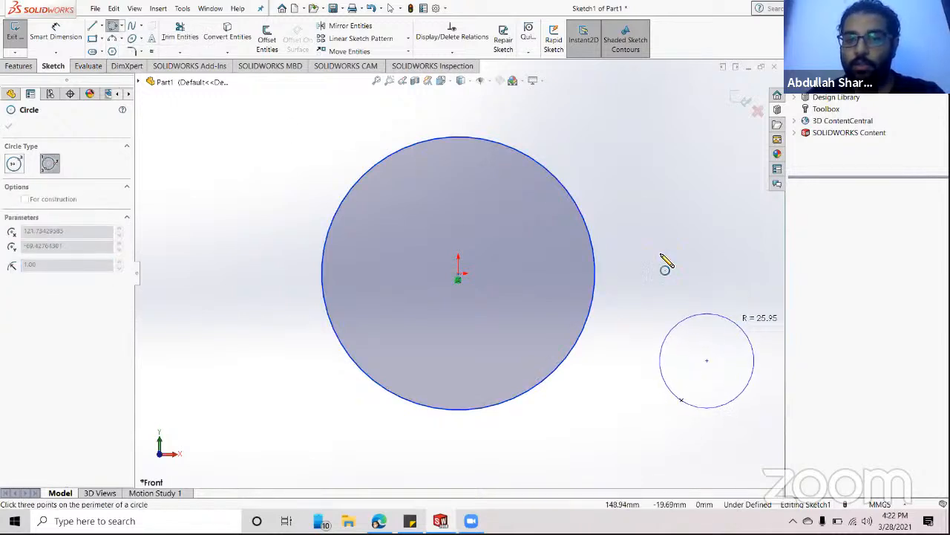
pyautogui.click(594, 300)
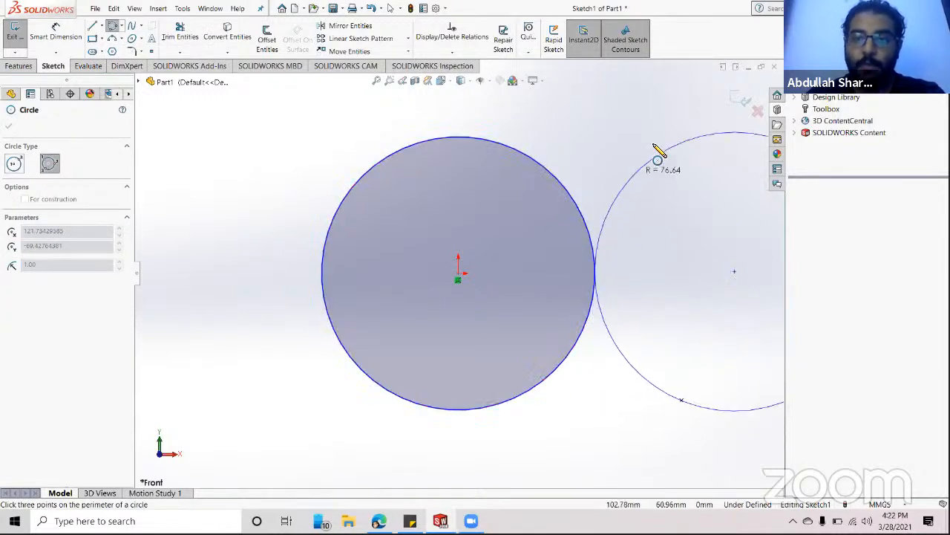
pyautogui.click(662, 147)
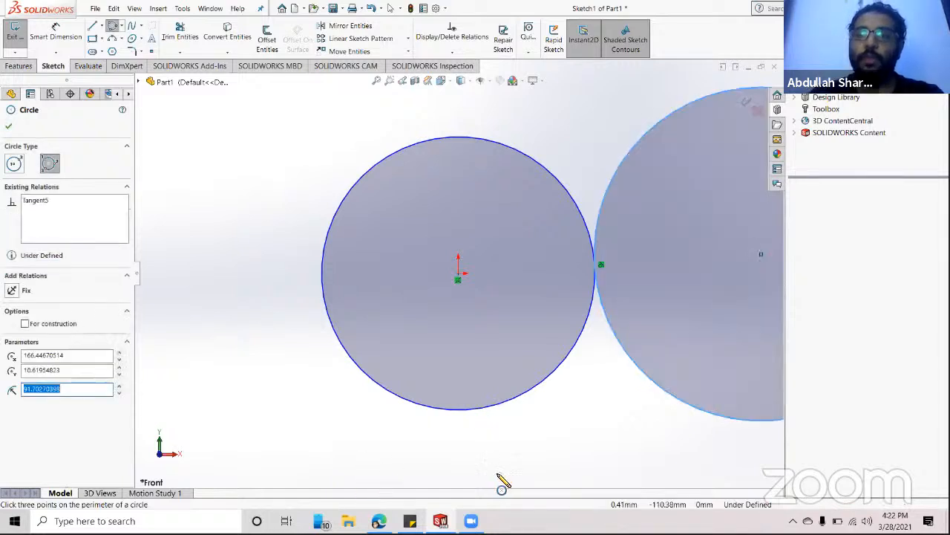
pyautogui.scroll(3, 500, 484)
pyautogui.scroll(-3, 587, 289)
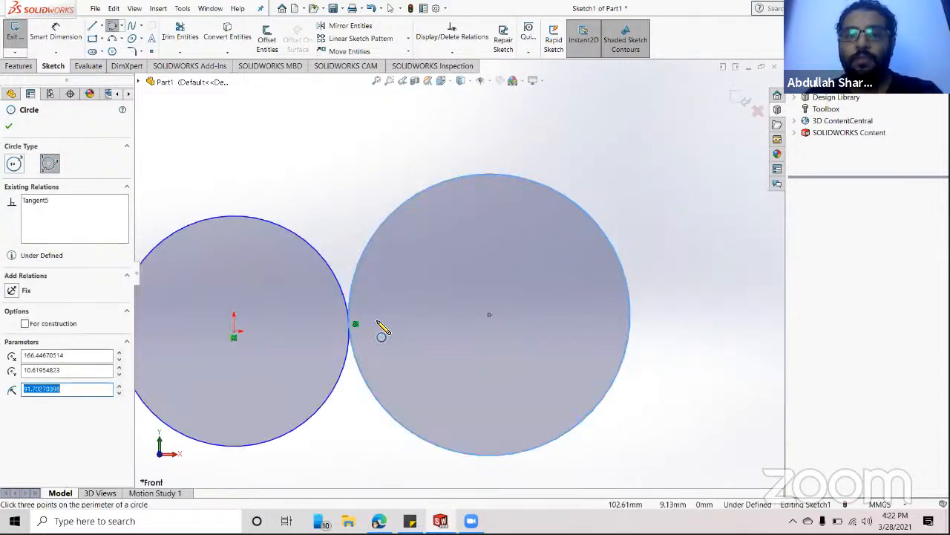
pyautogui.scroll(2, 380, 323)
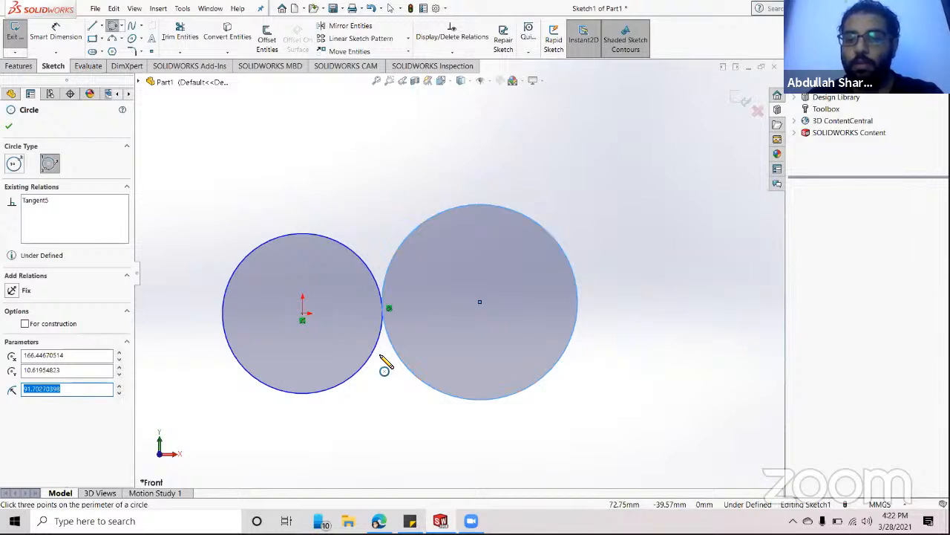
# - Draw a corner rectangle above both circles
pyautogui.click(102, 39)
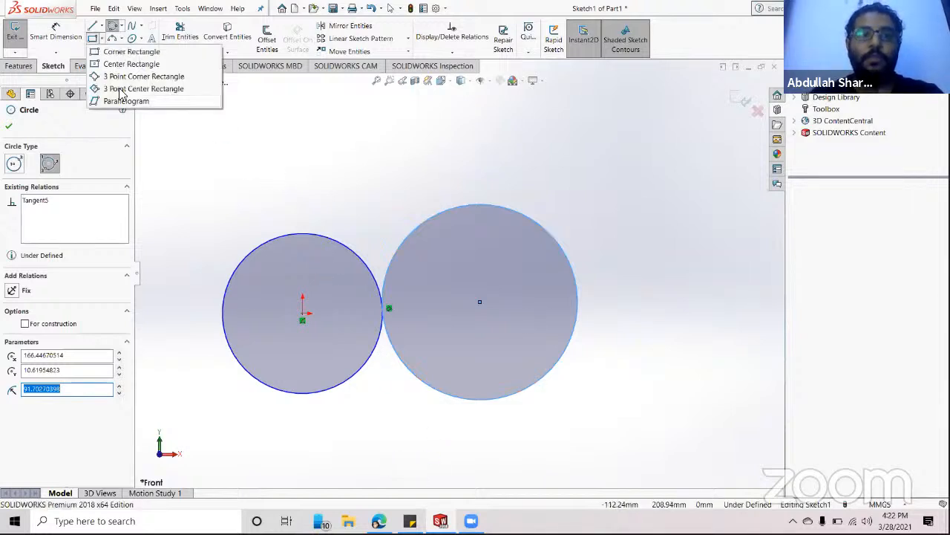
pyautogui.click(98, 53)
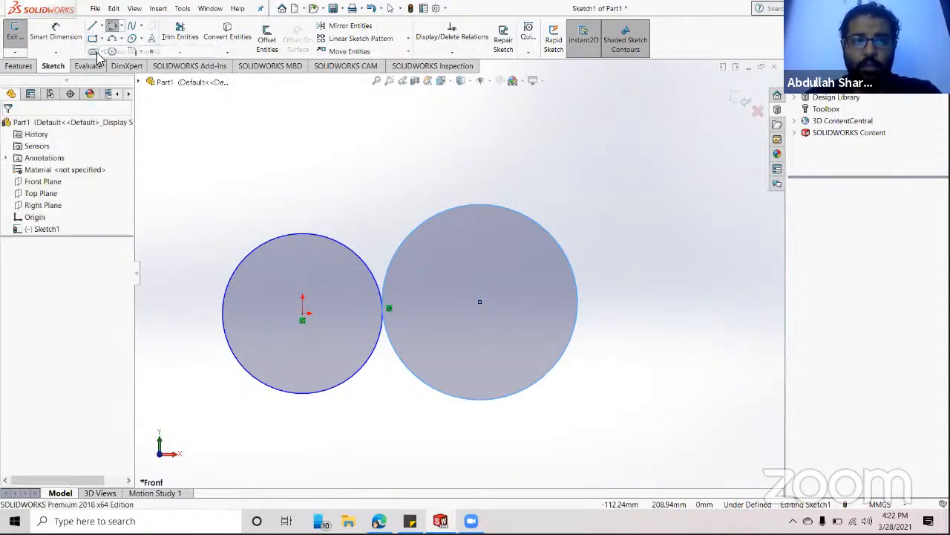
pyautogui.click(259, 122)
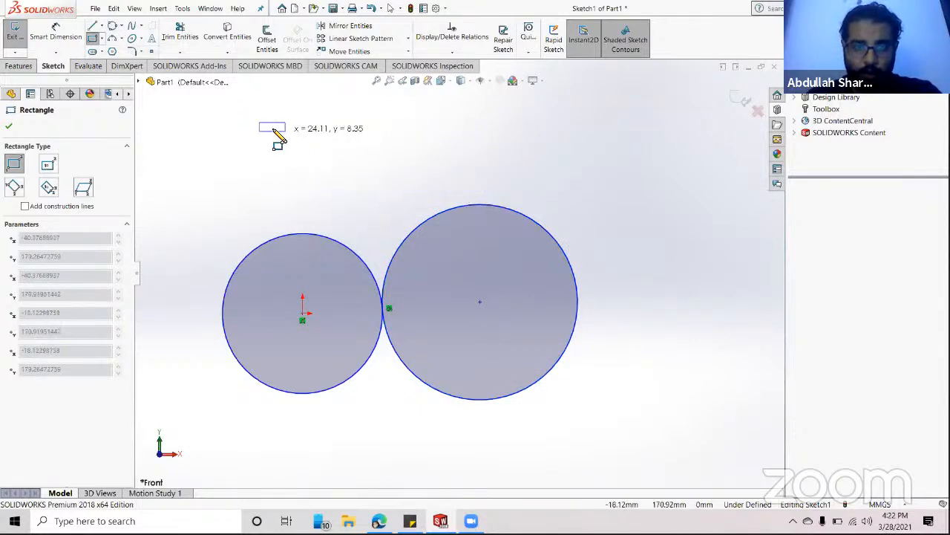
pyautogui.click(487, 192)
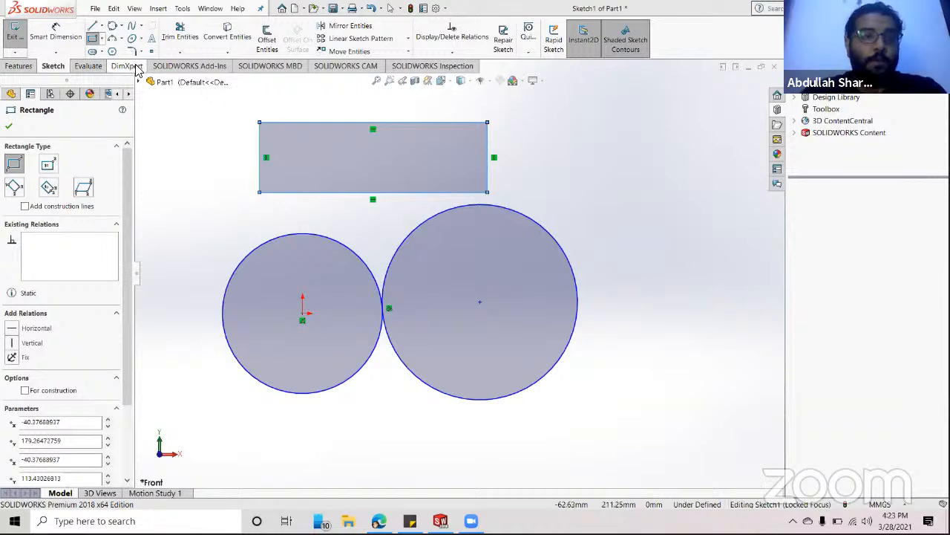
# - Draw a center rectangle at upper right, overlapping the larger circle's upper edge
pyautogui.click(101, 41)
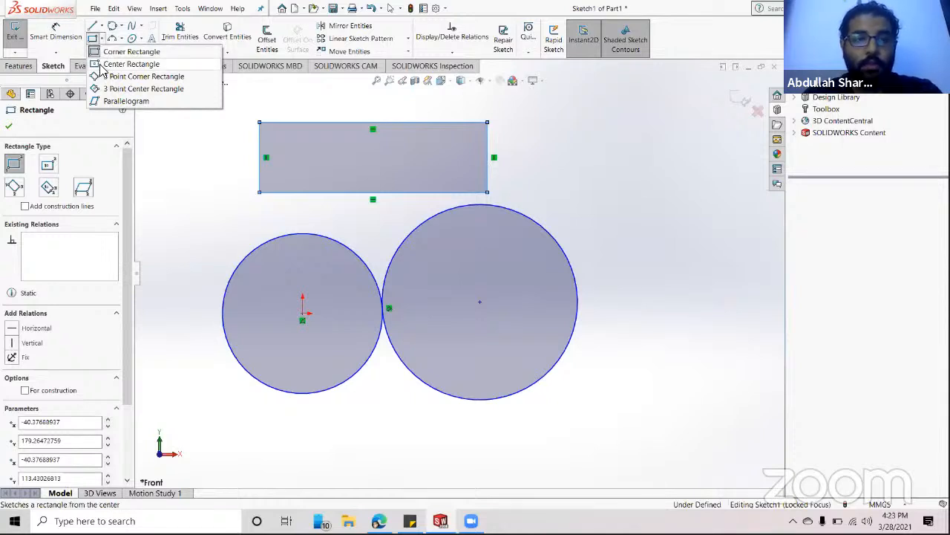
pyautogui.click(104, 65)
pyautogui.click(599, 204)
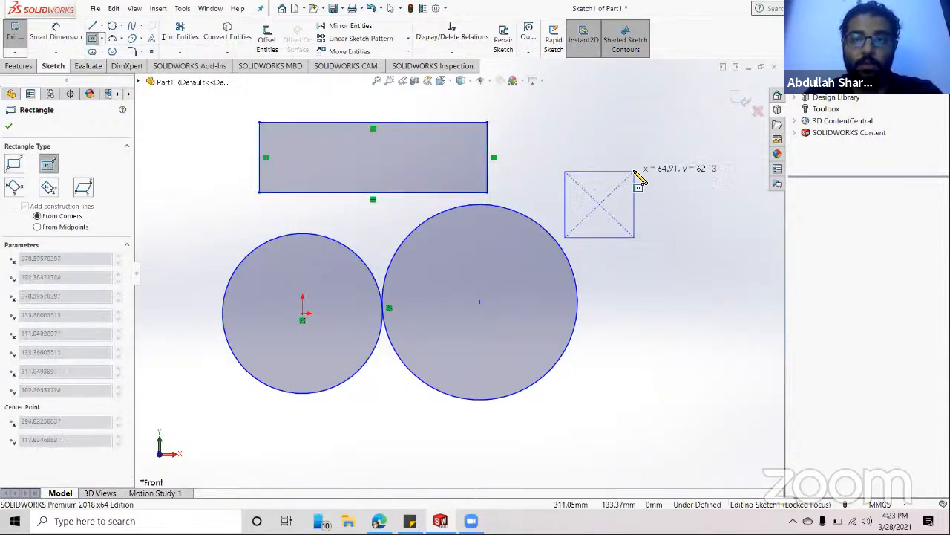
pyautogui.click(678, 135)
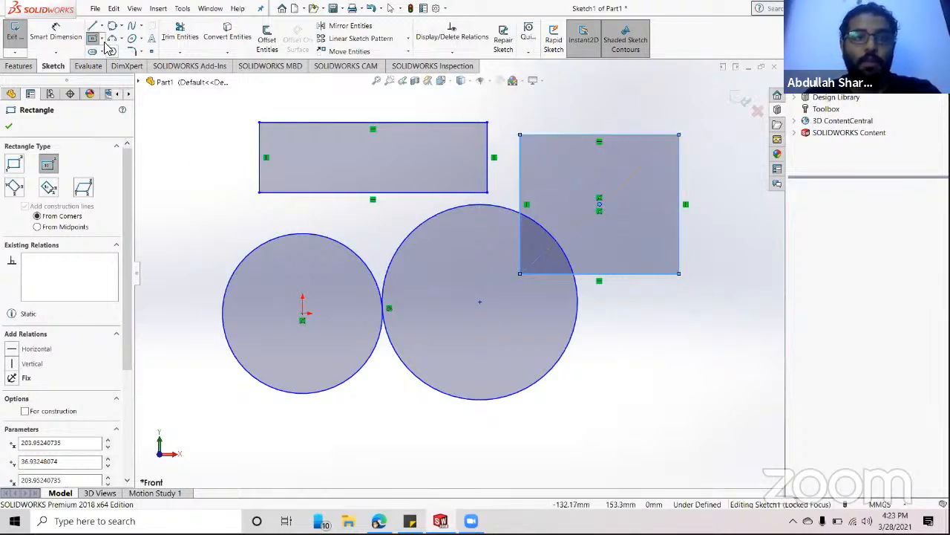
# - Draw a small 3-point corner rectangle at lower right
pyautogui.click(101, 38)
pyautogui.click(97, 77)
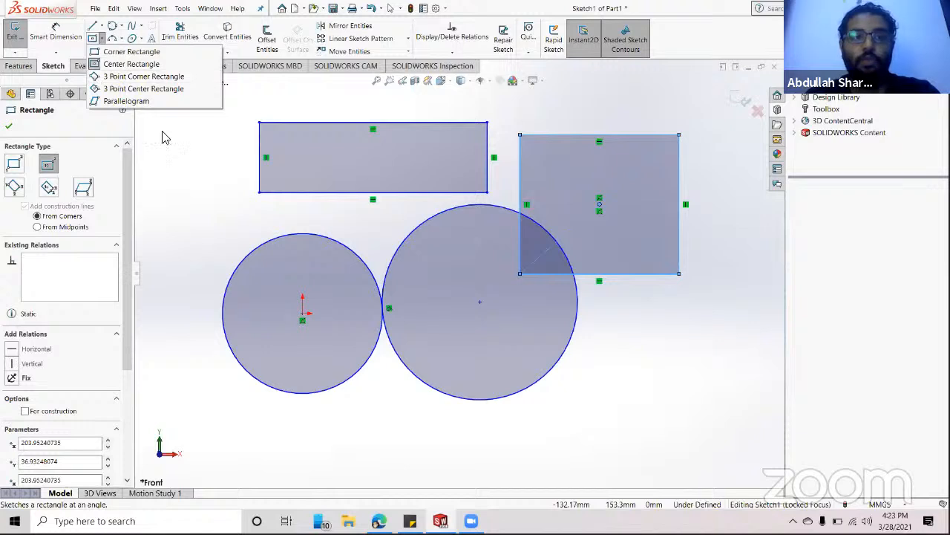
pyautogui.click(573, 386)
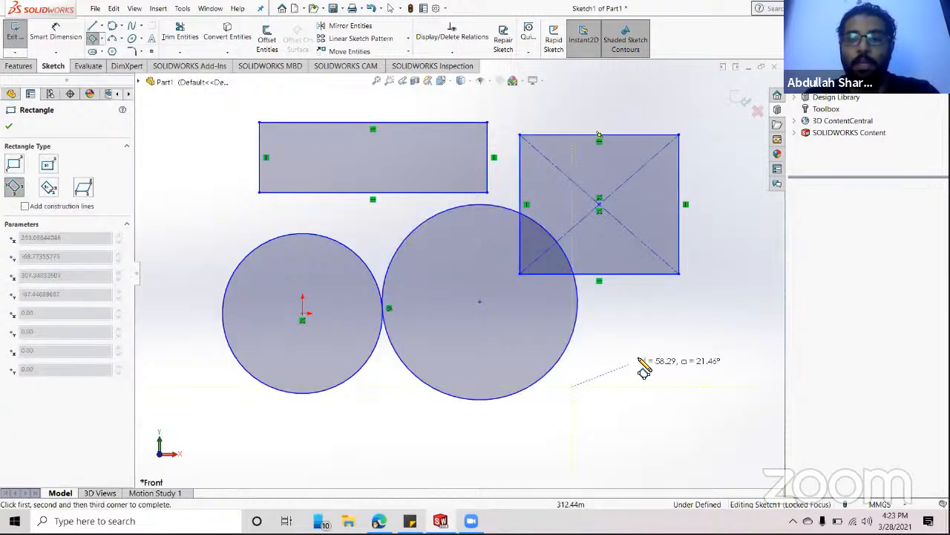
pyautogui.click(698, 386)
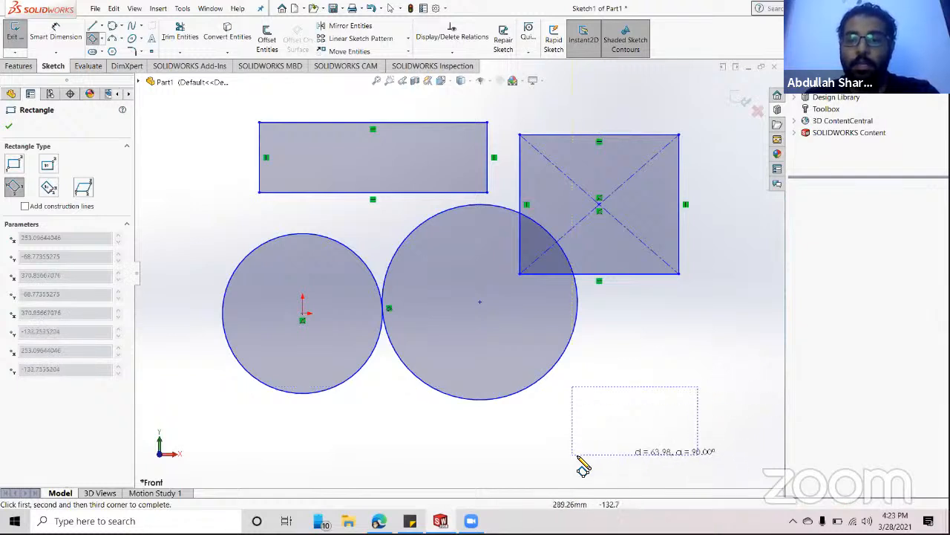
pyautogui.click(624, 441)
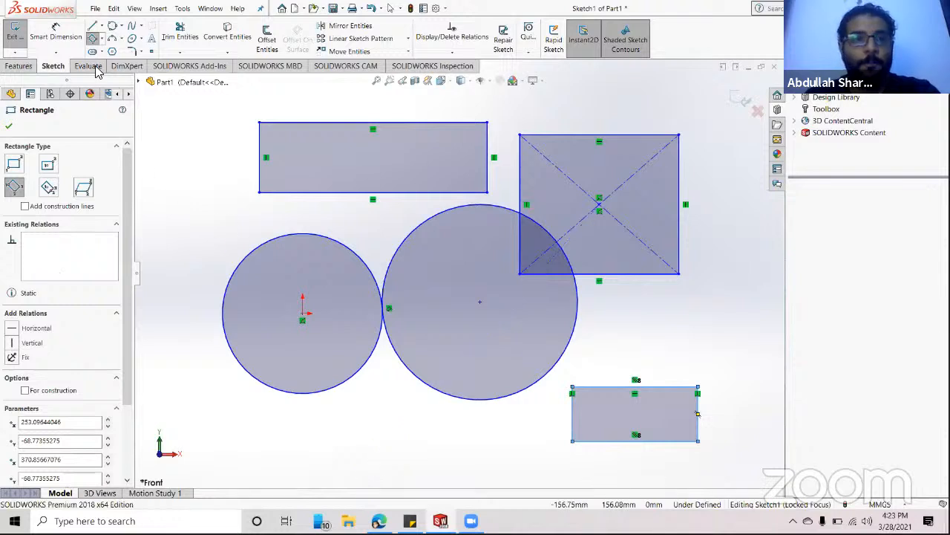
pyautogui.click(103, 41)
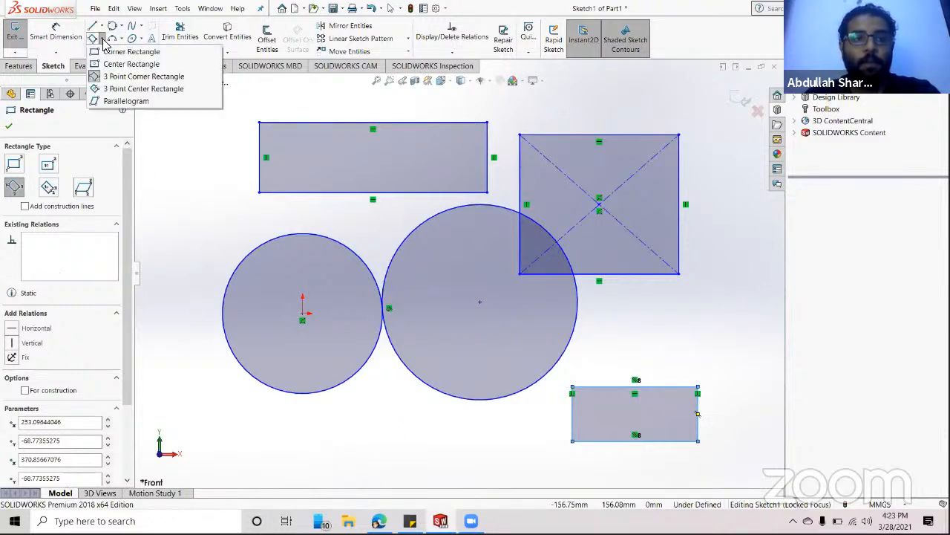
# - Draw a tilted three-point centre rectangle below the left circle, fit the view, and end the tool
pyautogui.click(115, 89)
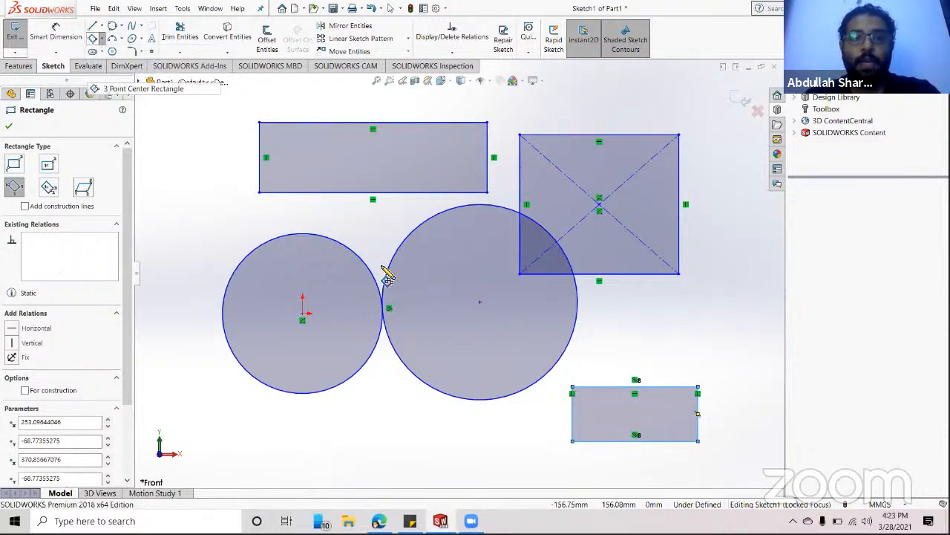
pyautogui.click(343, 439)
pyautogui.click(264, 404)
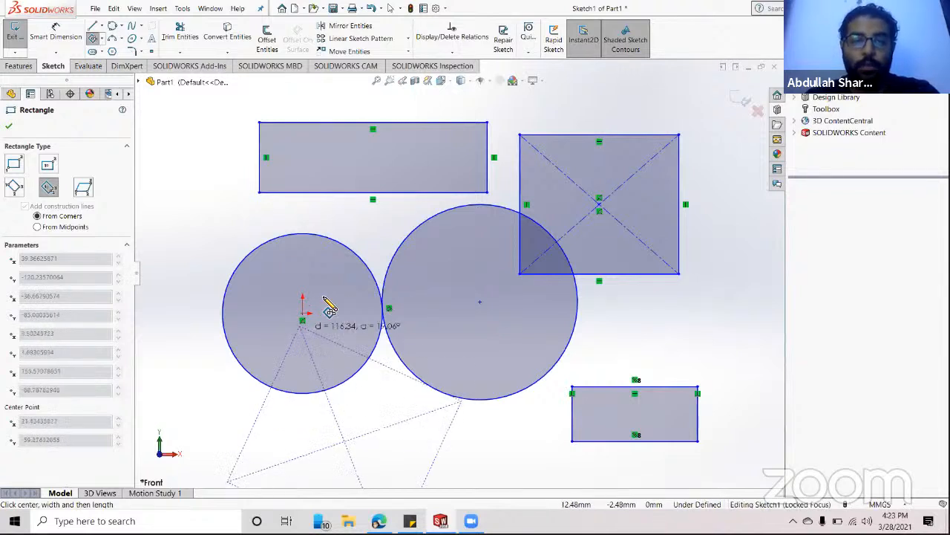
pyautogui.click(438, 447)
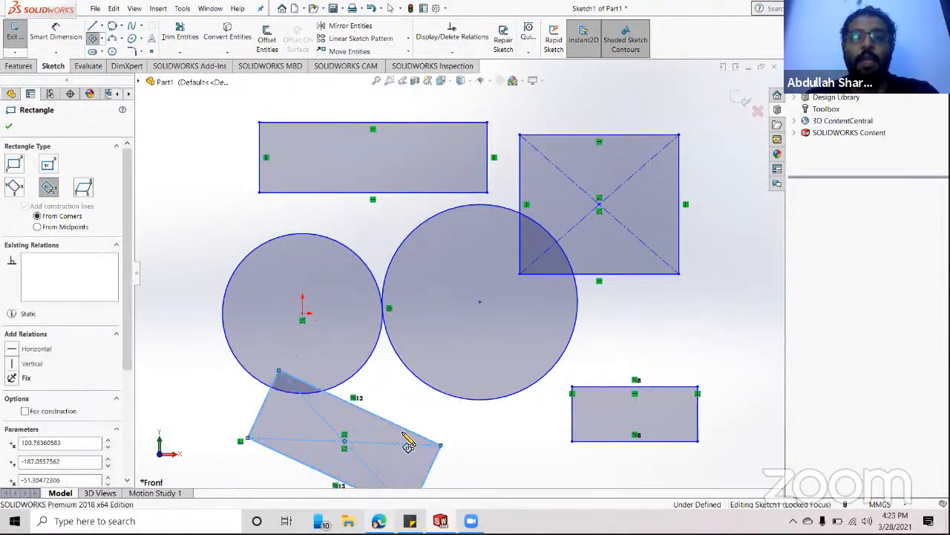
pyautogui.press('f')
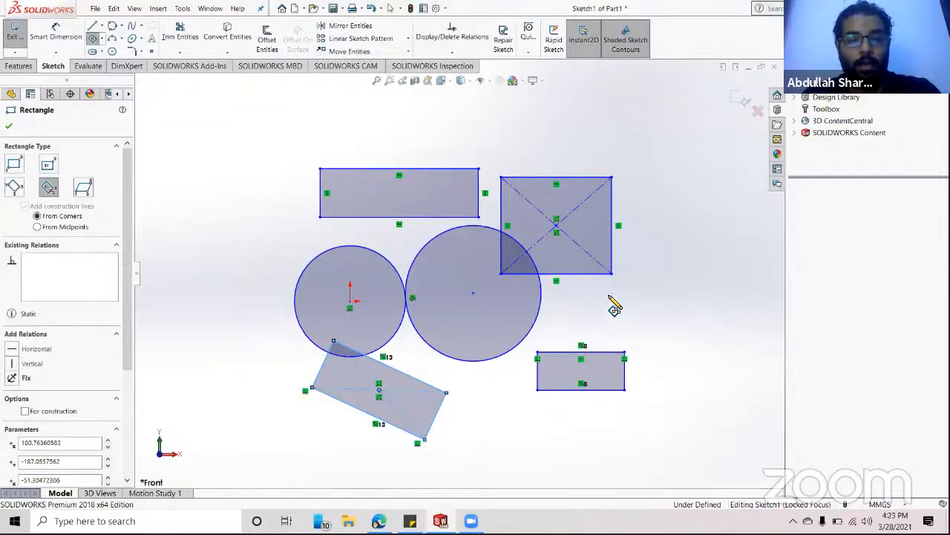
pyautogui.press('Escape')
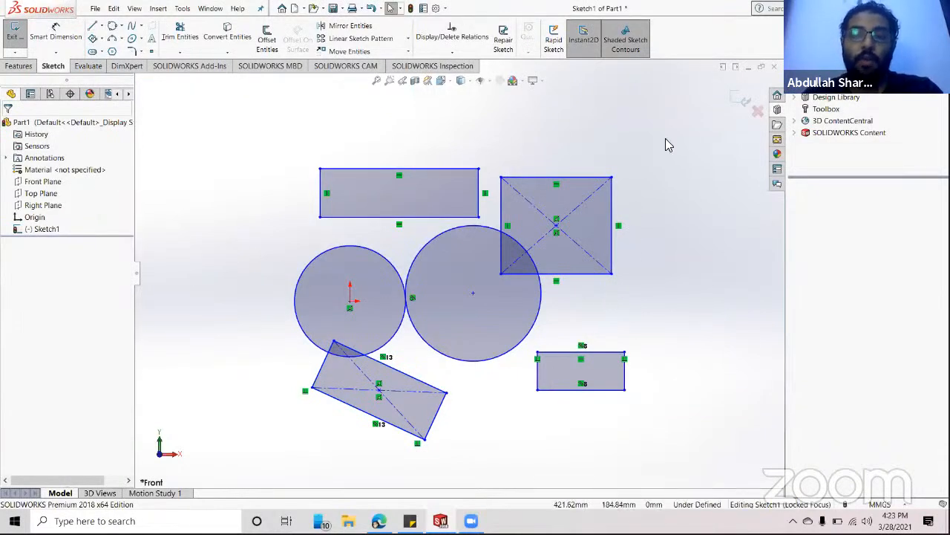
# - Delete every rectangle and circle in Sketch1, then pick the Polygon tool set to 3 sides
pyautogui.moveTo(672, 144)
pyautogui.mouseDown()
pyautogui.moveTo(543, 434)
pyautogui.moveTo(304, 453)
pyautogui.moveTo(260, 471)
pyautogui.mouseUp()
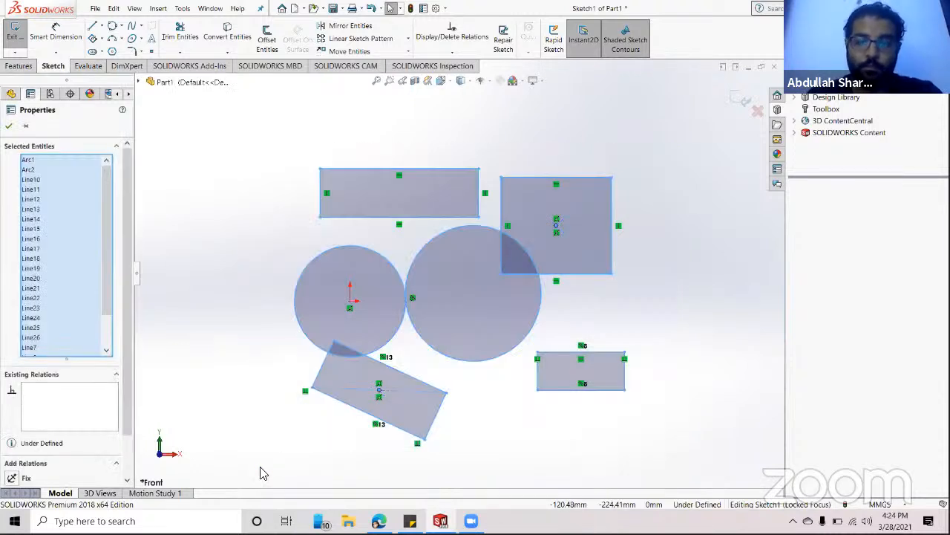
pyautogui.press('Delete')
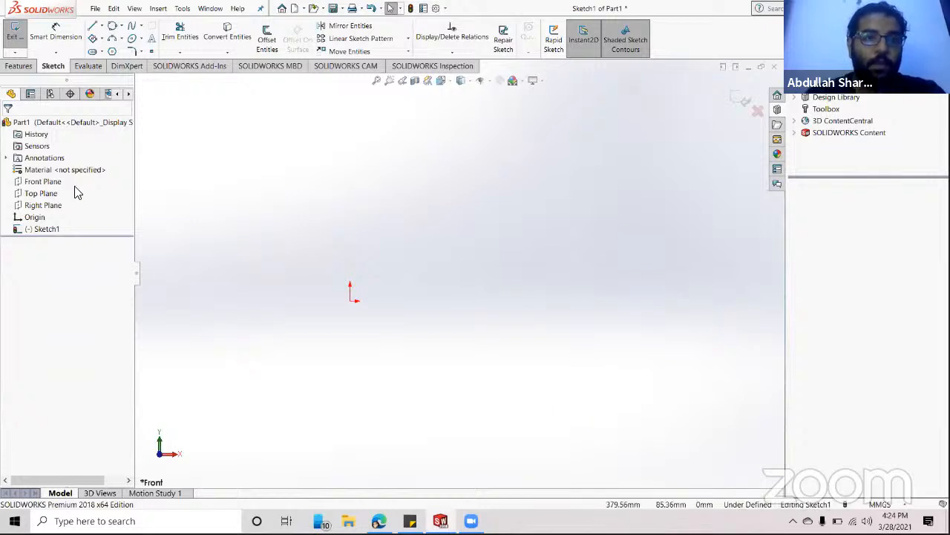
pyautogui.click(112, 52)
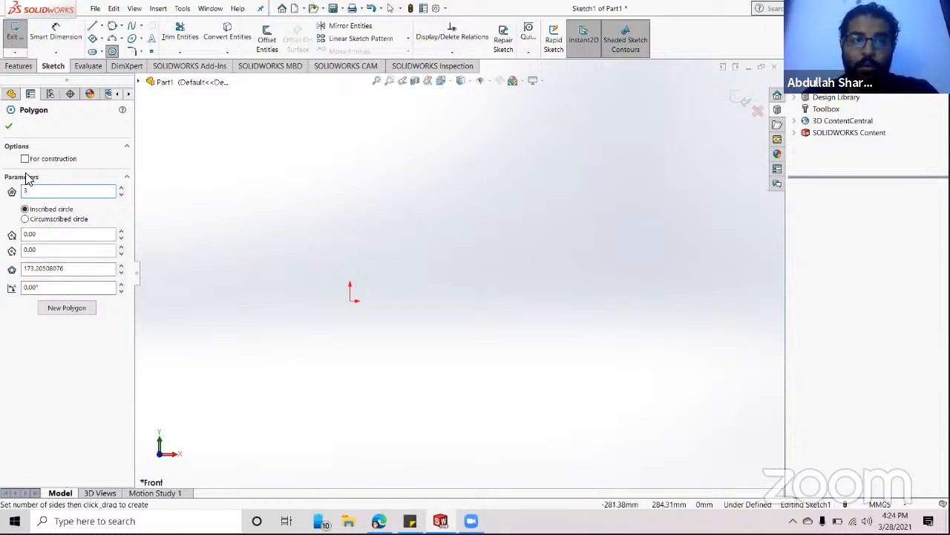
# - Draw an upright triangle centred on the origin with a 100.00 inscribed construction circle at 0° rotation
pyautogui.click(9, 128)
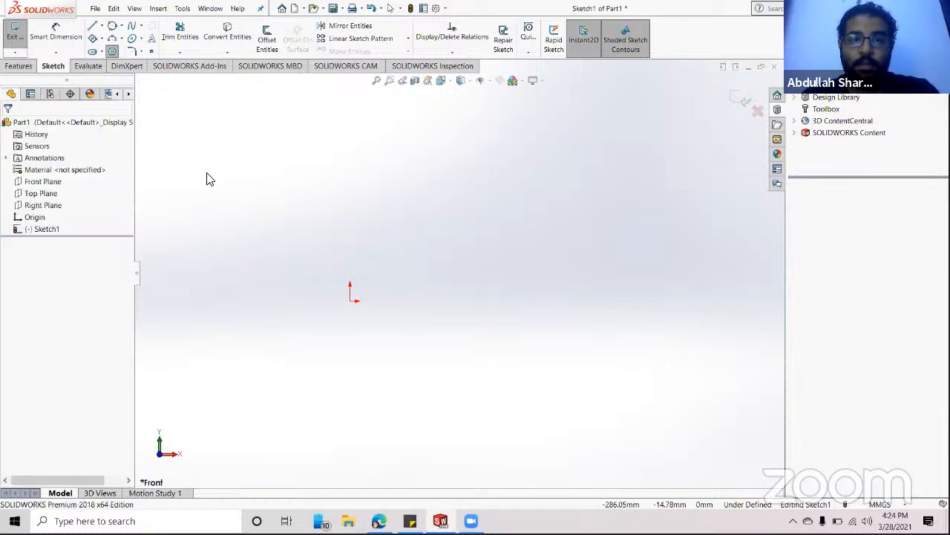
pyautogui.click(350, 300)
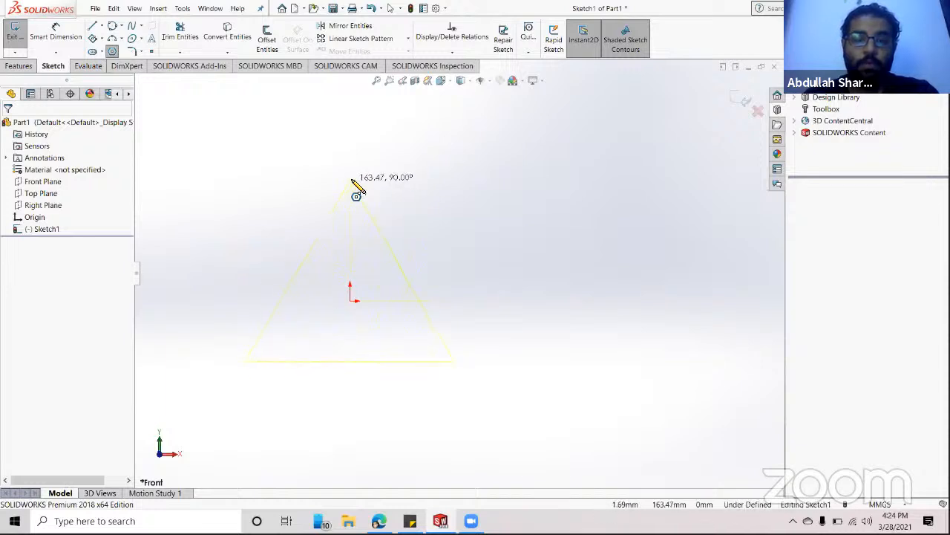
pyautogui.click(352, 180)
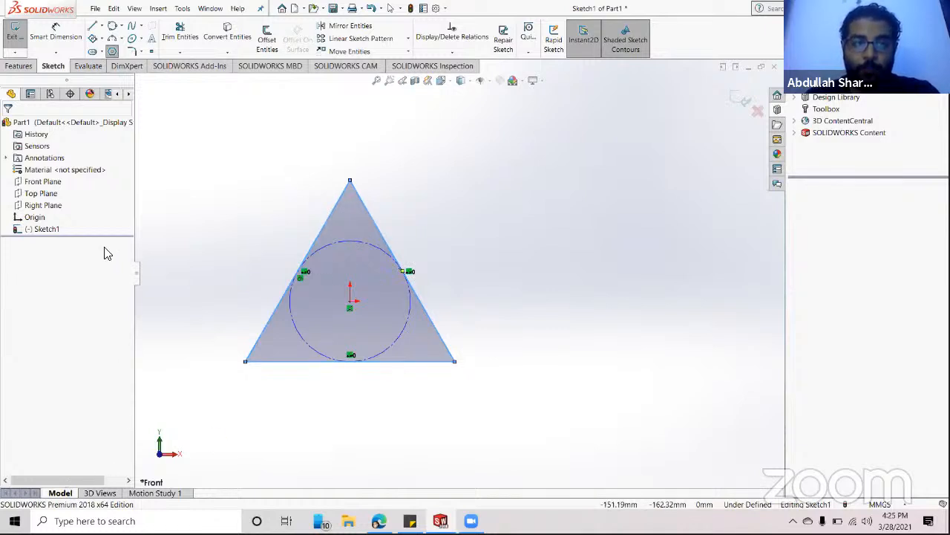
pyautogui.click(112, 50)
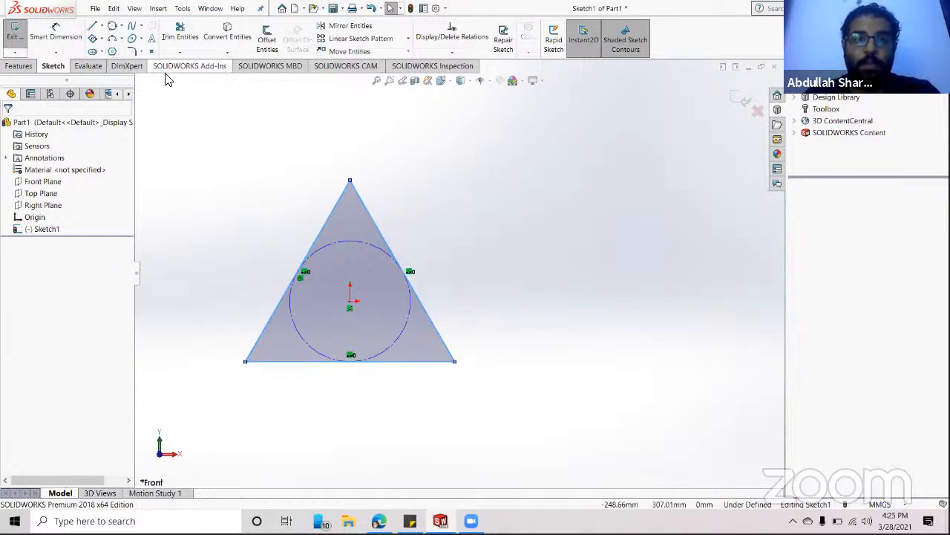
pyautogui.click(112, 51)
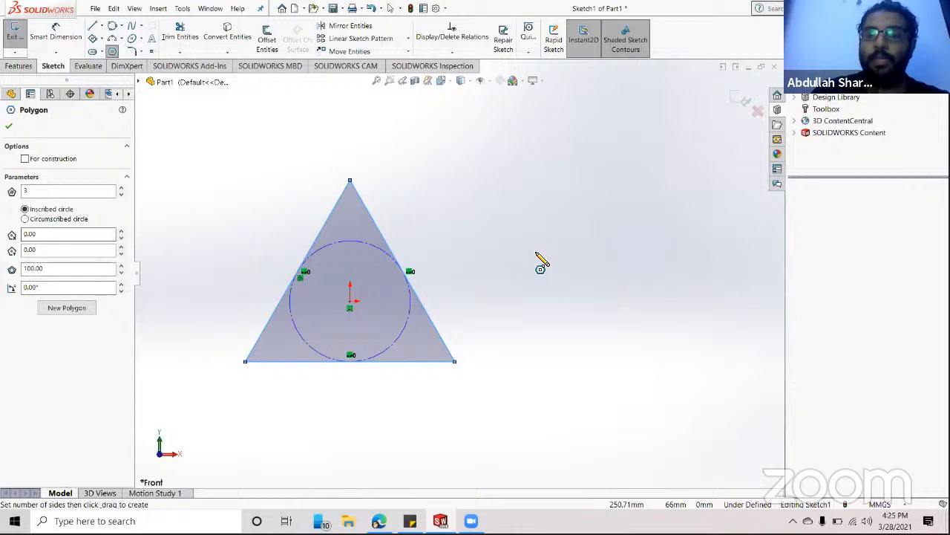
# - Draw a second, tilted triangle at upper right inside a circumscribed construction circle
pyautogui.click(541, 221)
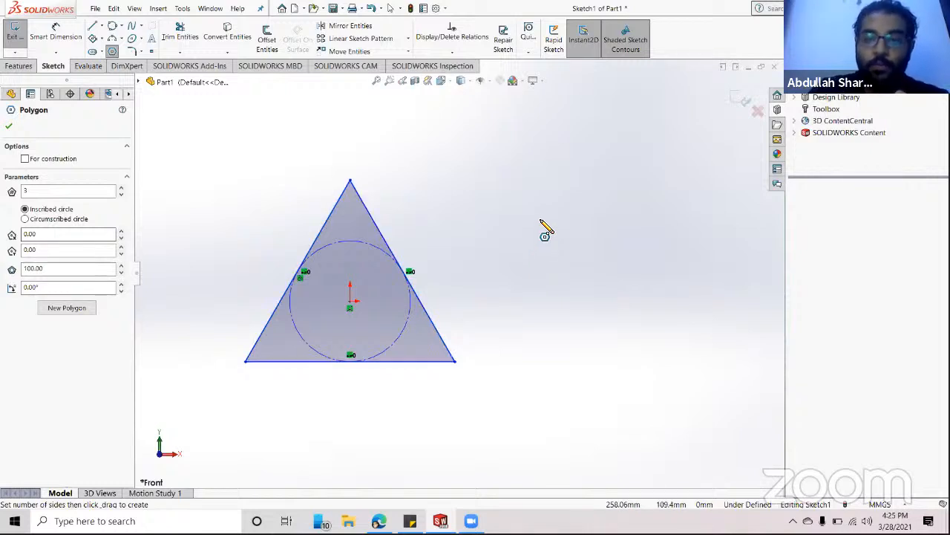
pyautogui.click(634, 196)
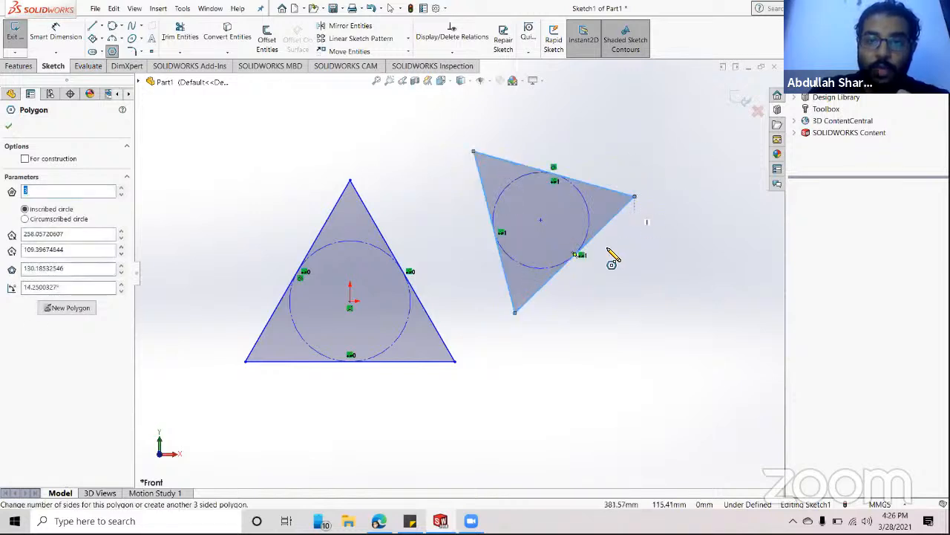
pyautogui.click(25, 219)
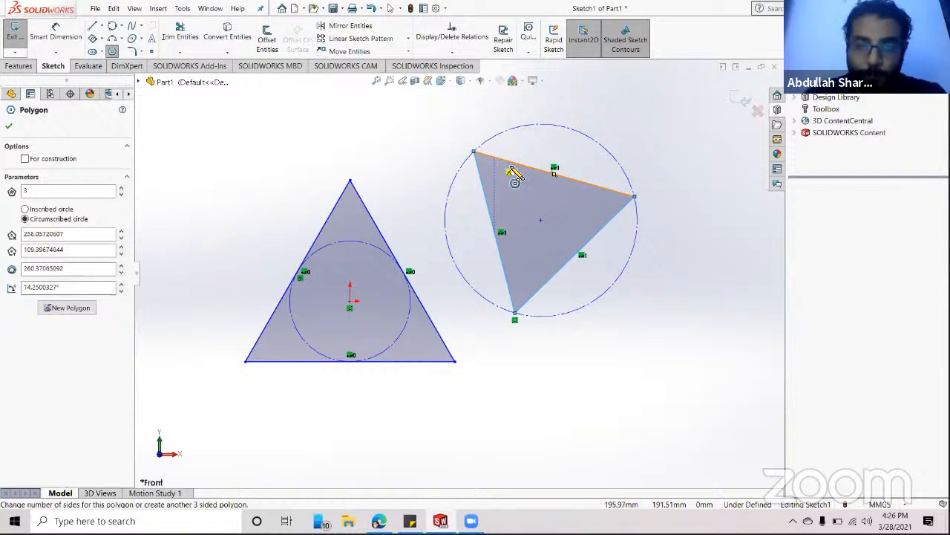
pyautogui.click(8, 126)
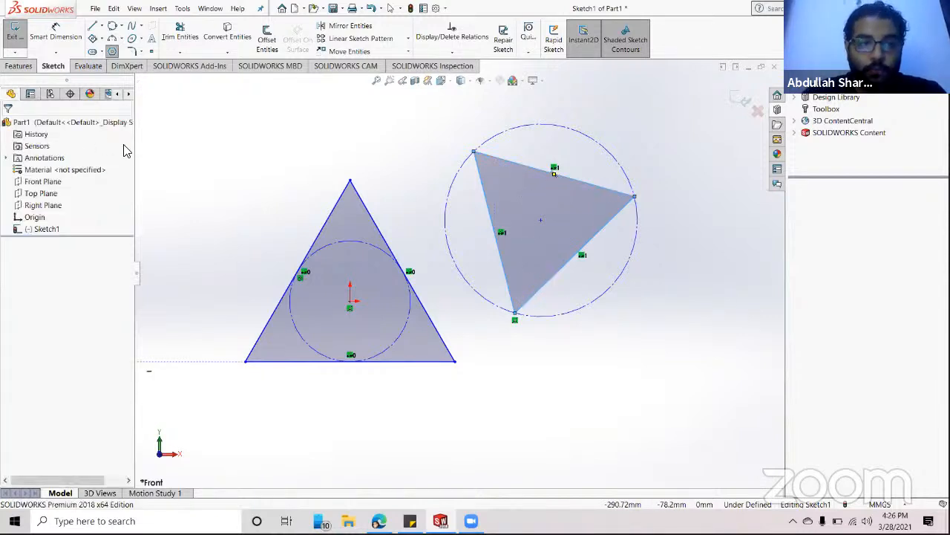
# - Start a new polygon and set its number of sides to 5
pyautogui.click(112, 53)
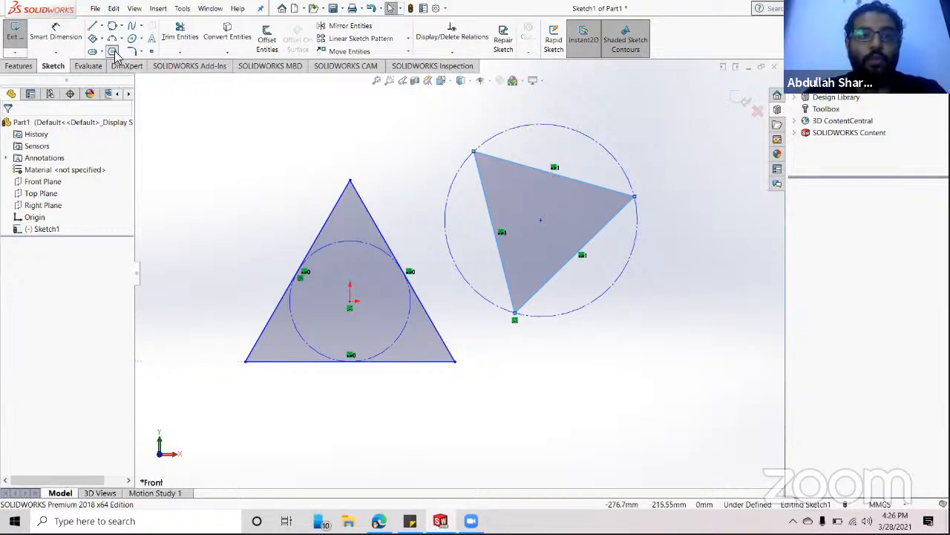
pyautogui.click(29, 195)
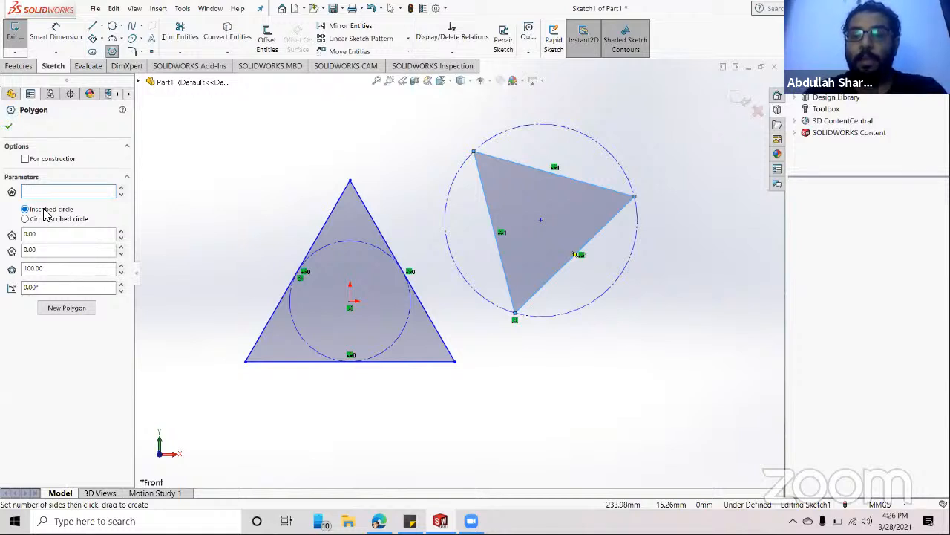
pyautogui.write('5')
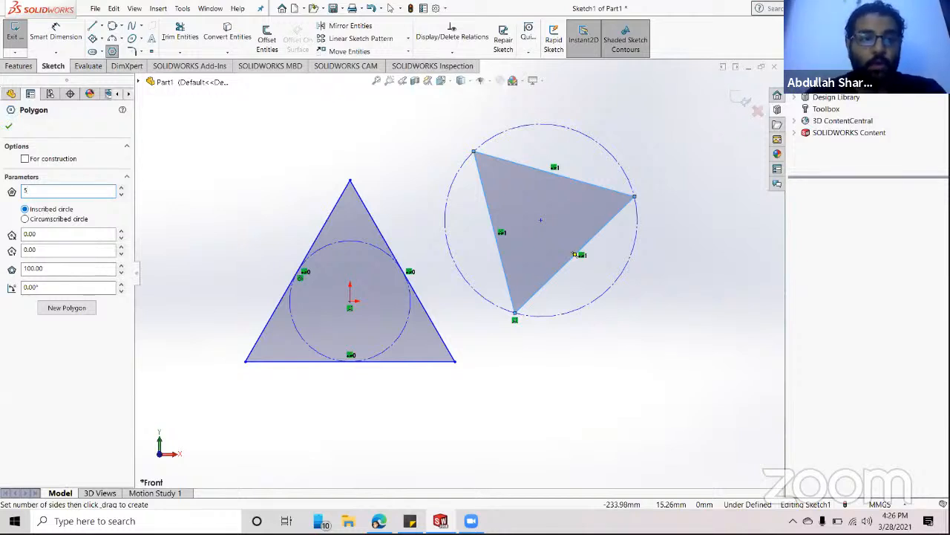
# - Draw a pentagon with an inscribed construction circle below the tilted triangle at lower right
pyautogui.click(9, 126)
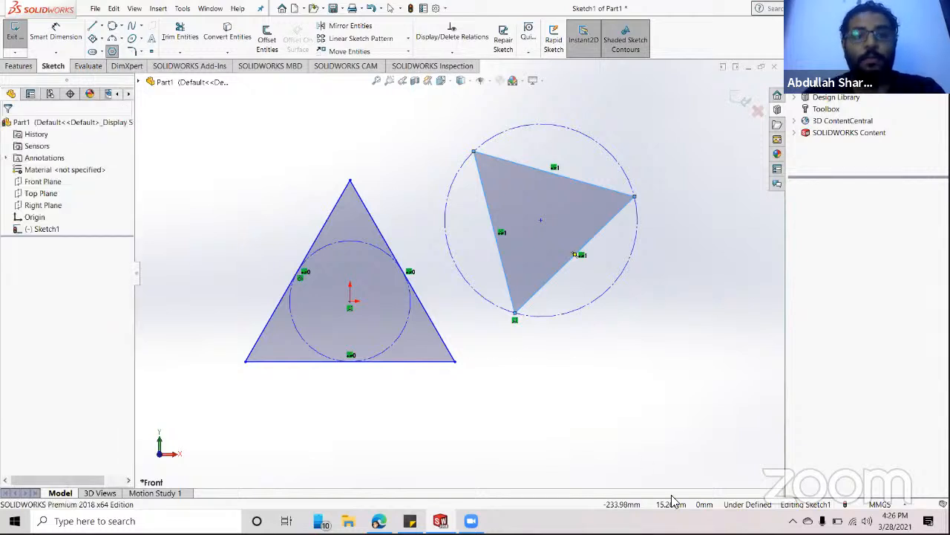
pyautogui.press('z')
pyautogui.click(537, 385)
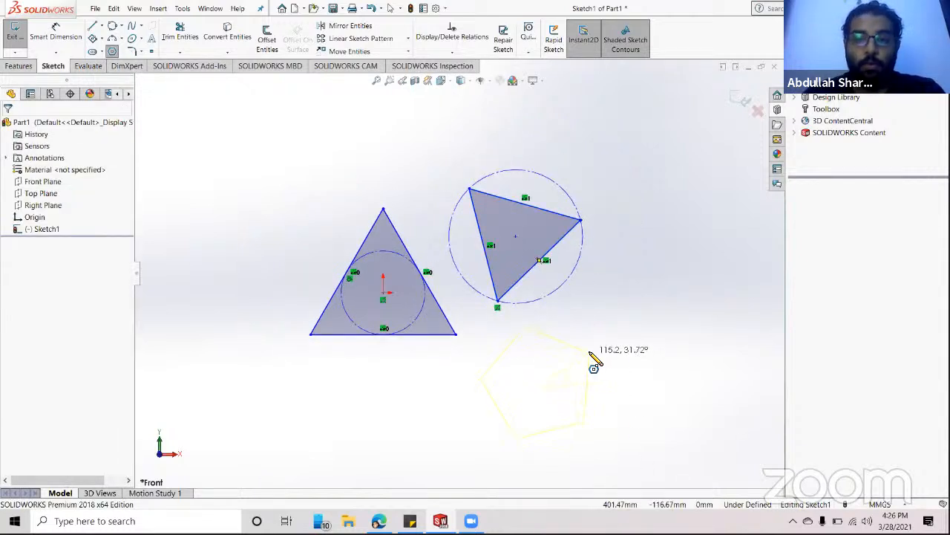
pyautogui.click(606, 359)
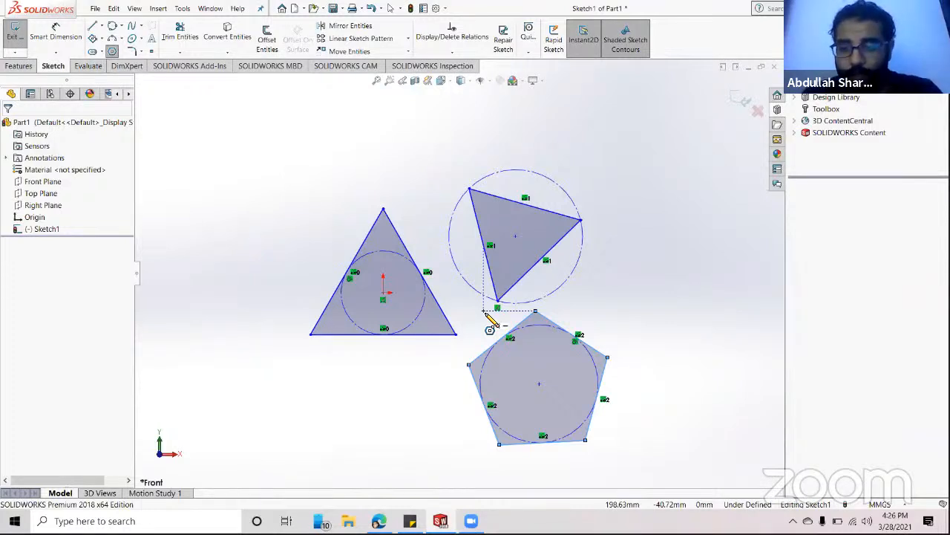
pyautogui.click(113, 50)
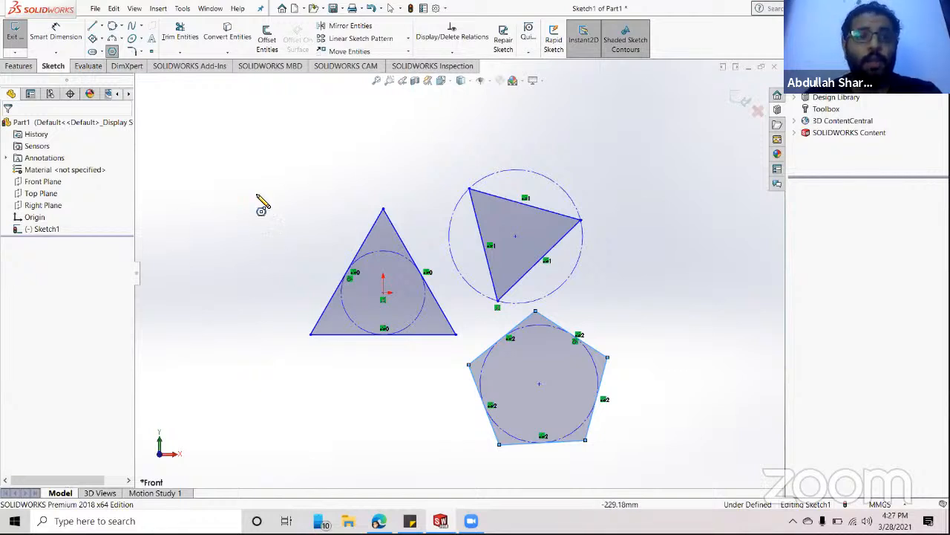
# - Draw a four-point spline across the top of the sketch, then box-select every sketch entity
pyautogui.click(131, 27)
pyautogui.click(190, 169)
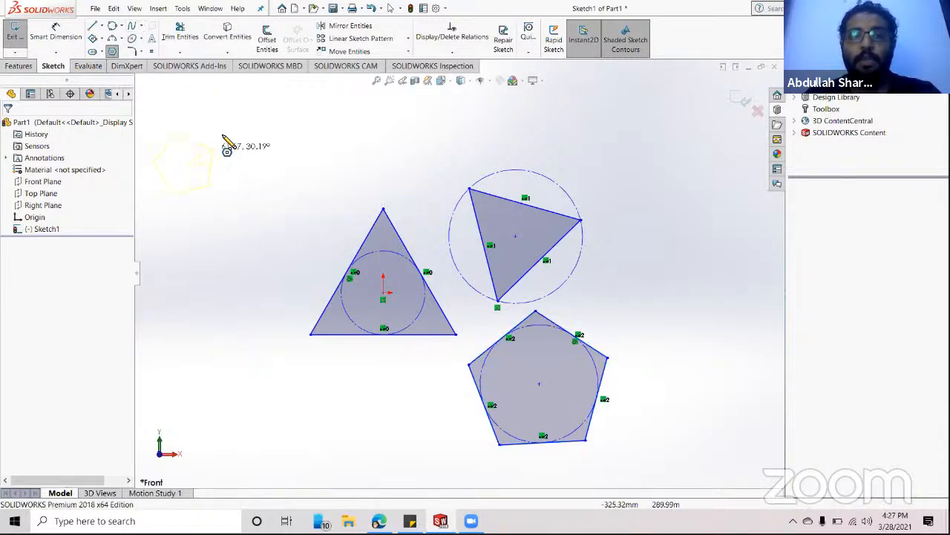
pyautogui.click(131, 26)
pyautogui.click(216, 179)
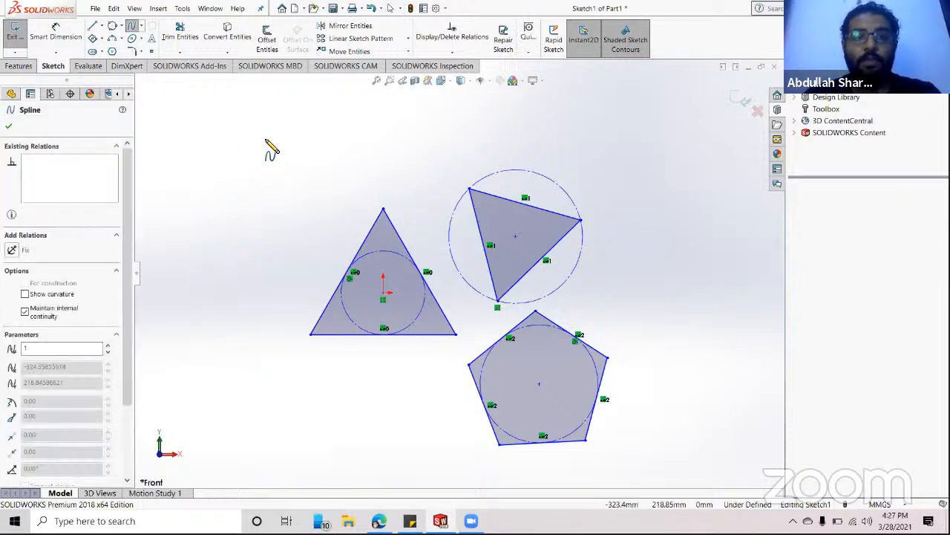
pyautogui.click(298, 127)
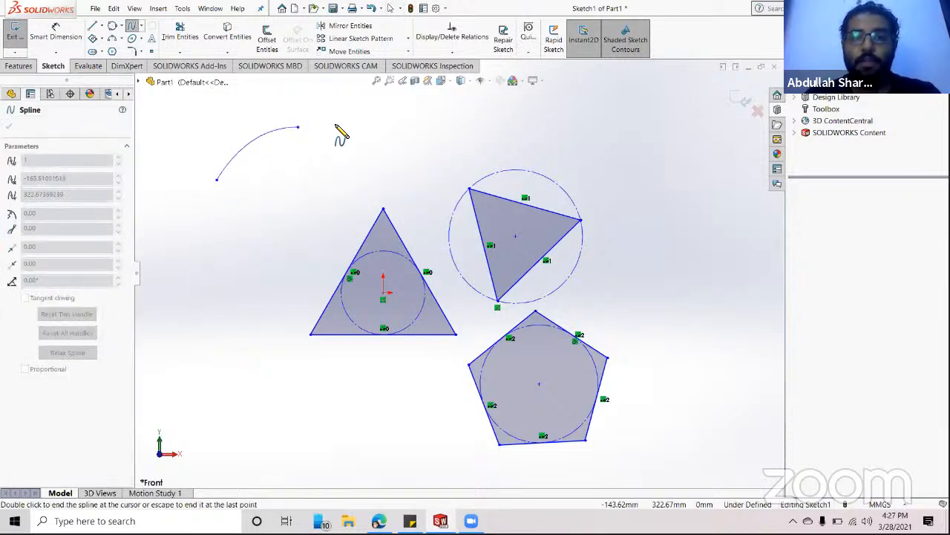
pyautogui.click(403, 180)
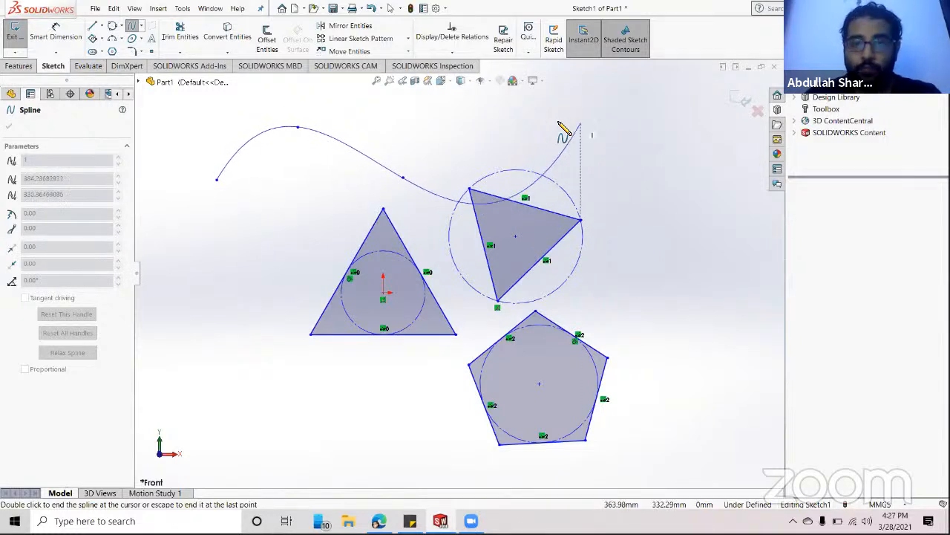
pyautogui.click(530, 132)
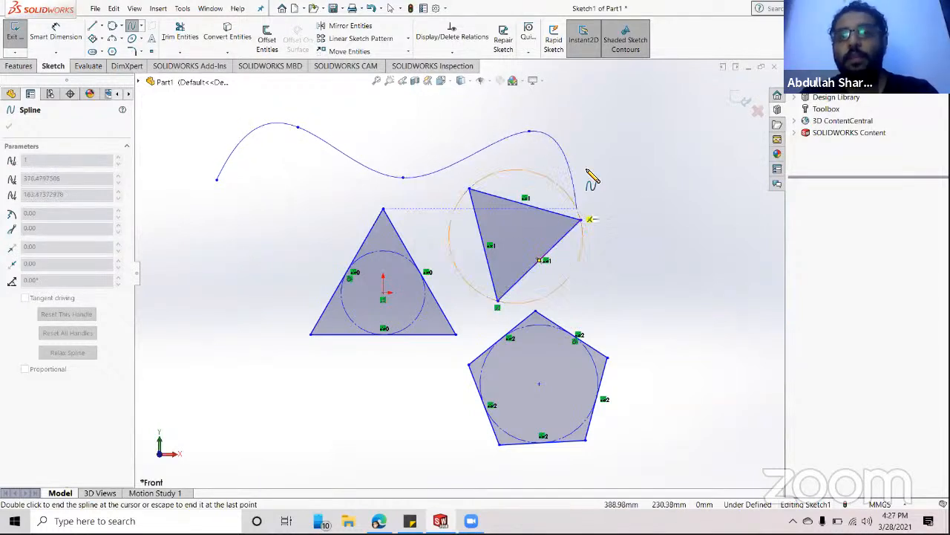
pyautogui.press('Escape')
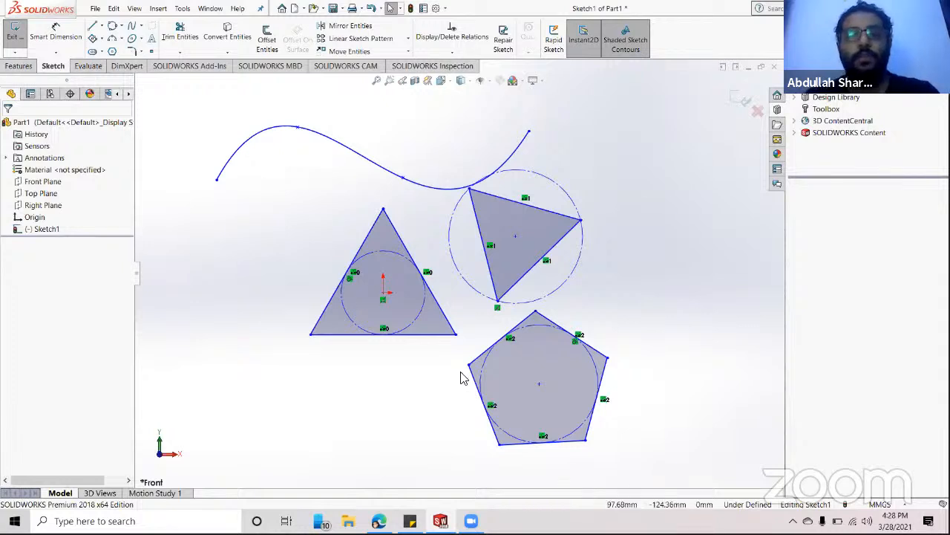
pyautogui.moveTo(684, 126)
pyautogui.mouseDown()
pyautogui.moveTo(628, 393)
pyautogui.moveTo(260, 418)
pyautogui.moveTo(204, 468)
pyautogui.mouseUp()
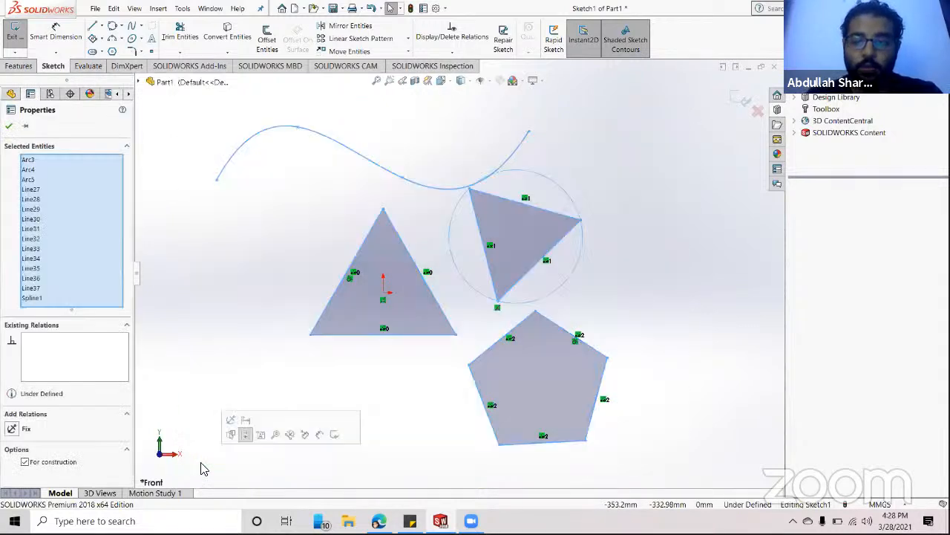
# - Delete the spline, both triangles, the pentagon and the circles, then re-centre the empty view
pyautogui.press('Delete')
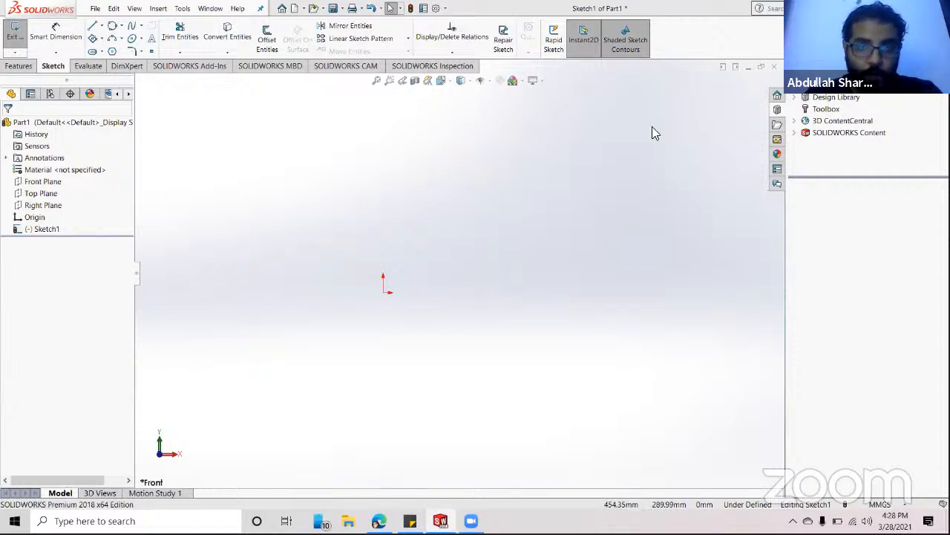
pyautogui.scroll(2, 306, 335)
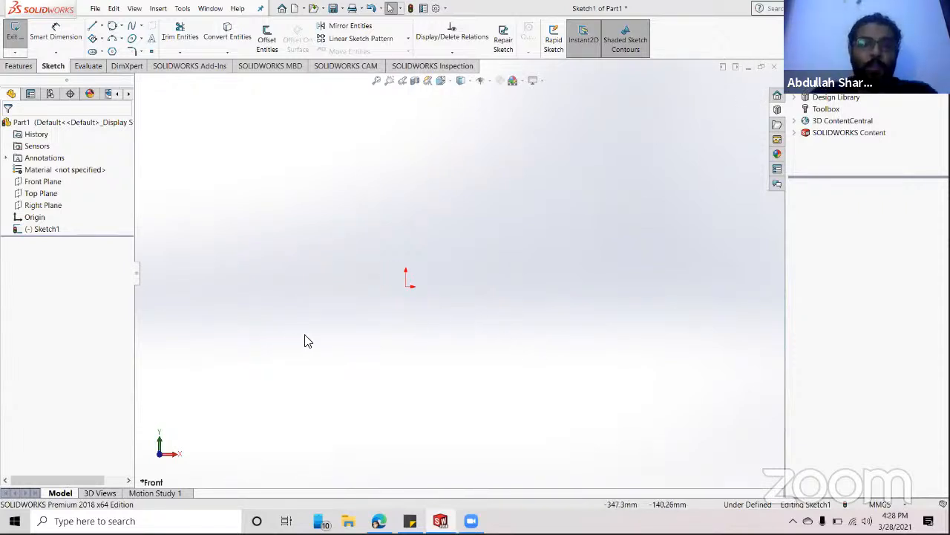
pyautogui.scroll(-2, 313, 336)
pyautogui.scroll(-1, 314, 341)
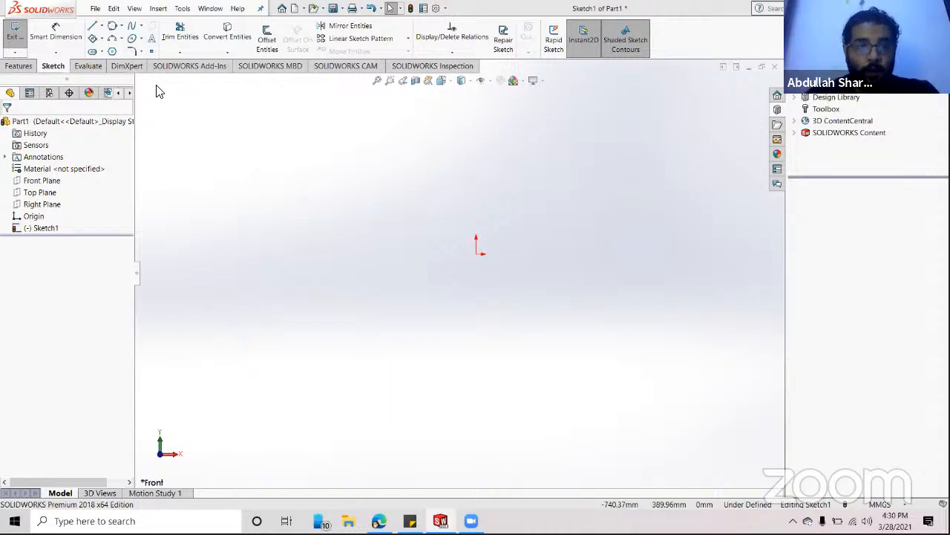
# - Draw a horizontal straight slot centred on the origin, about 354.92 mm long and 65.80 mm wide
pyautogui.click(92, 52)
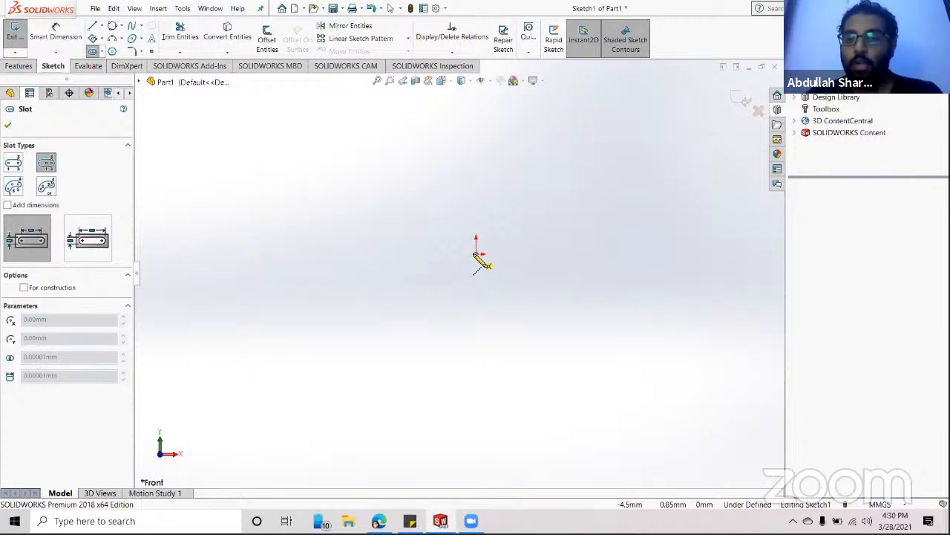
pyautogui.click(477, 254)
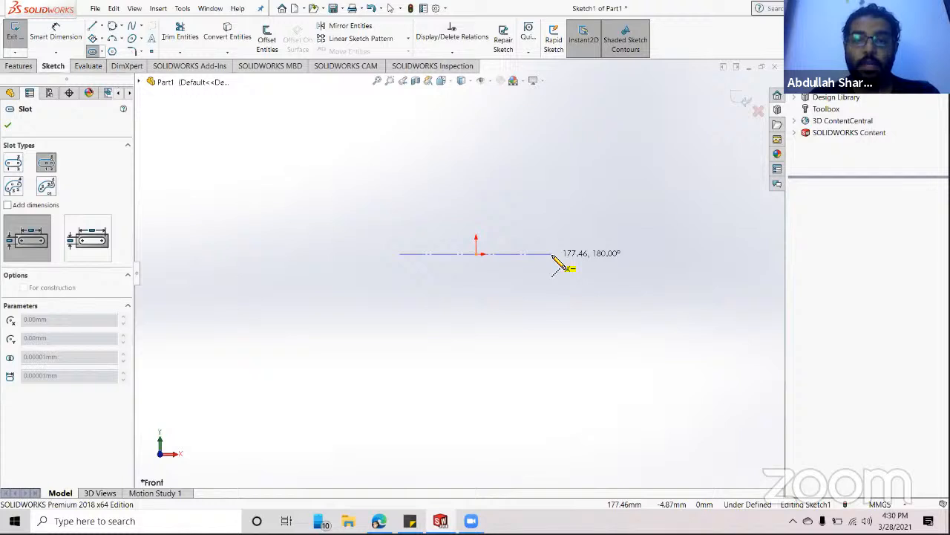
pyautogui.click(553, 254)
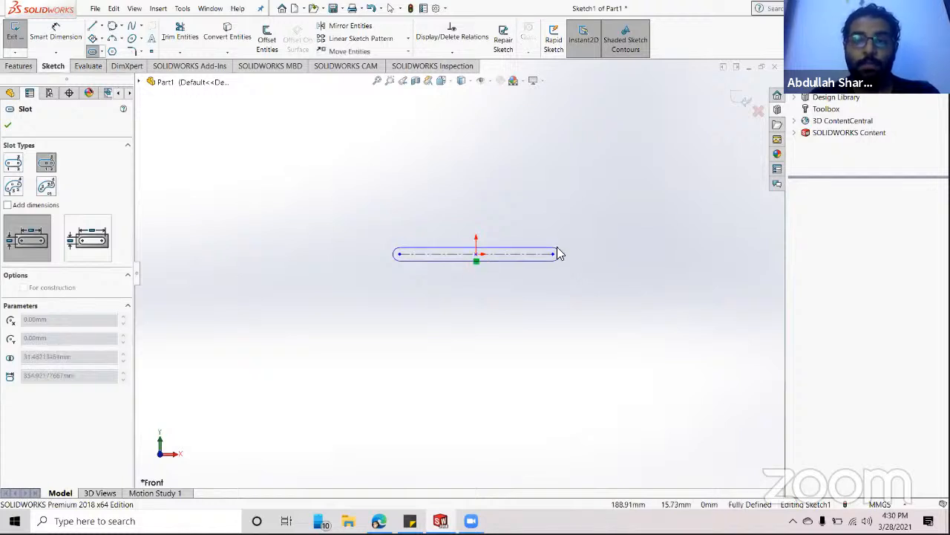
pyautogui.click(557, 233)
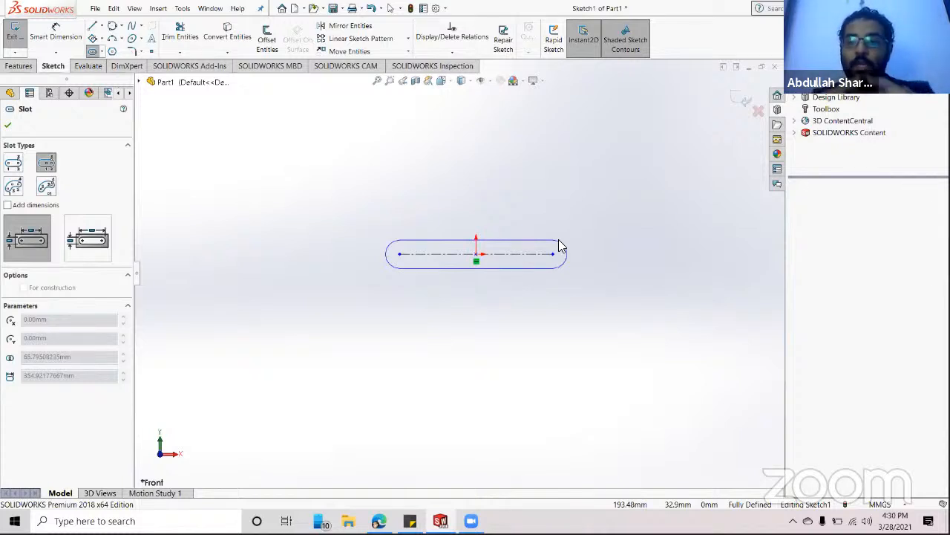
pyautogui.click(560, 247)
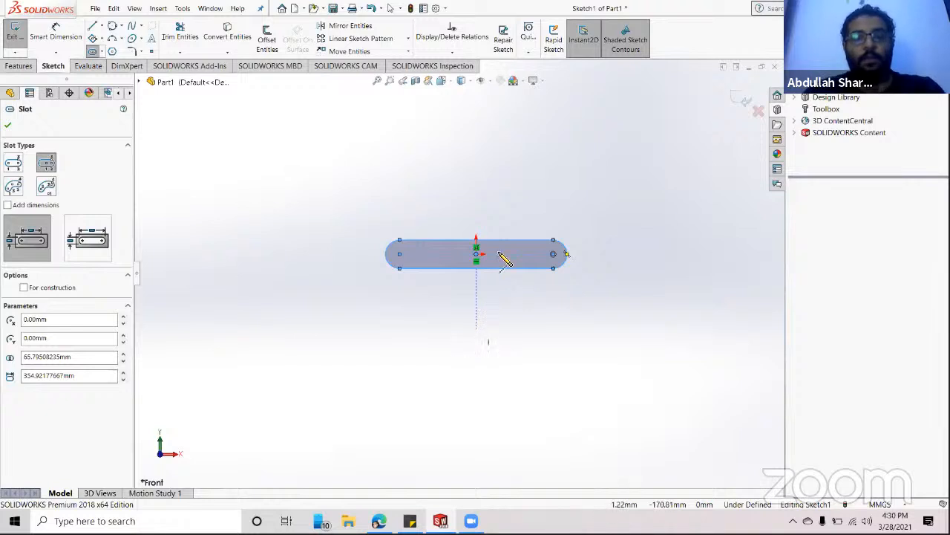
pyautogui.press('Escape')
pyautogui.moveTo(606, 210); pyautogui.dragTo(342, 316)
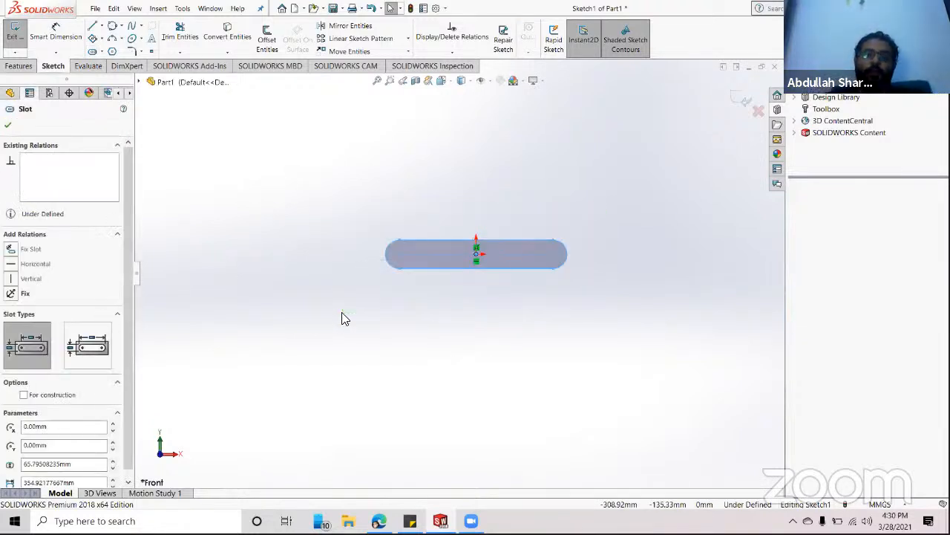
# - Delete the selected slot so only the origin remains
pyautogui.press('Delete')
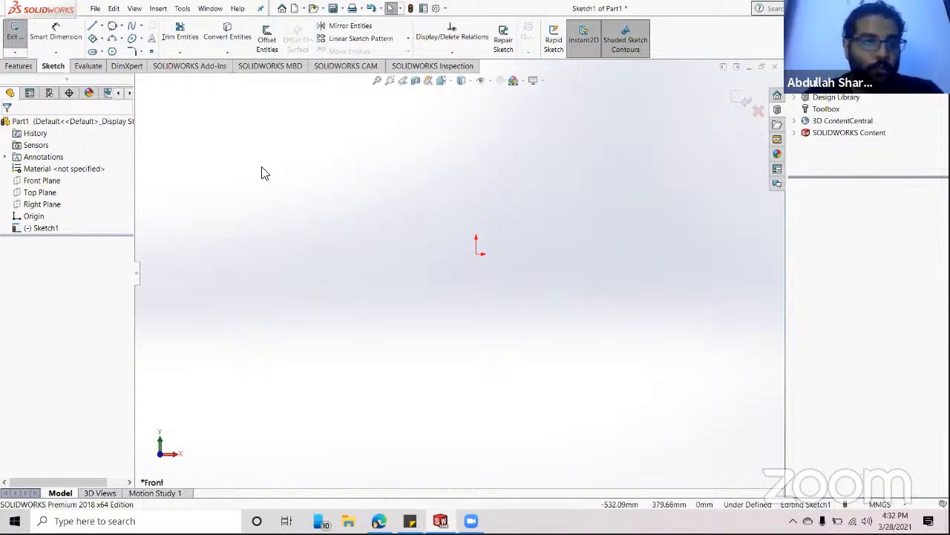
# - Draw a center rectangle from the origin to an upper-right corner, with diagonal construction lines
pyautogui.click(101, 38)
pyautogui.click(112, 64)
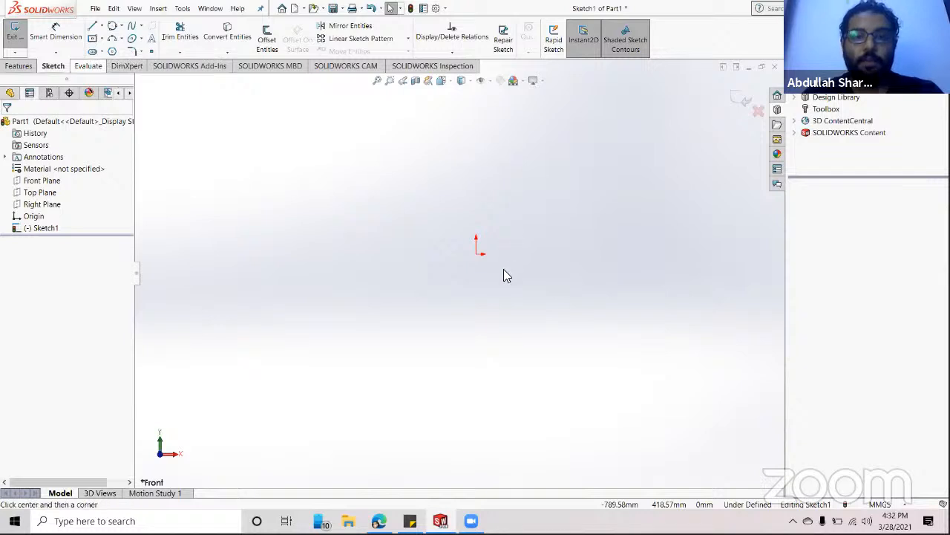
pyautogui.click(475, 255)
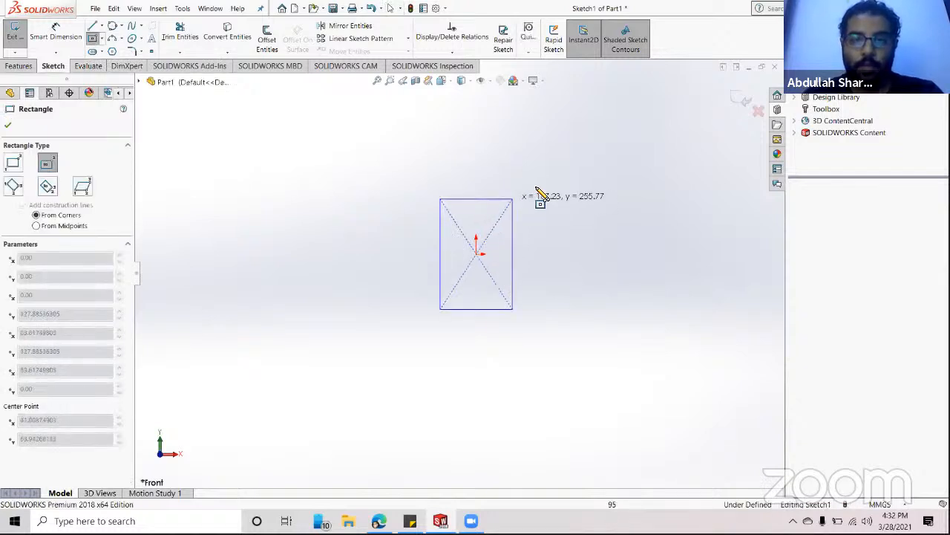
pyautogui.click(580, 201)
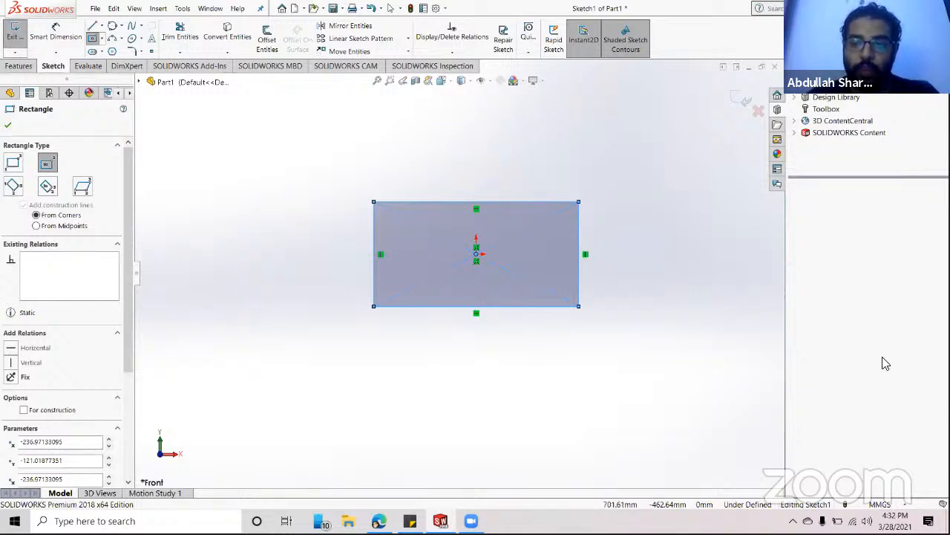
# - Confirm the document units are still MMGS and undo the stray flat rectangle
pyautogui.click(896, 508)
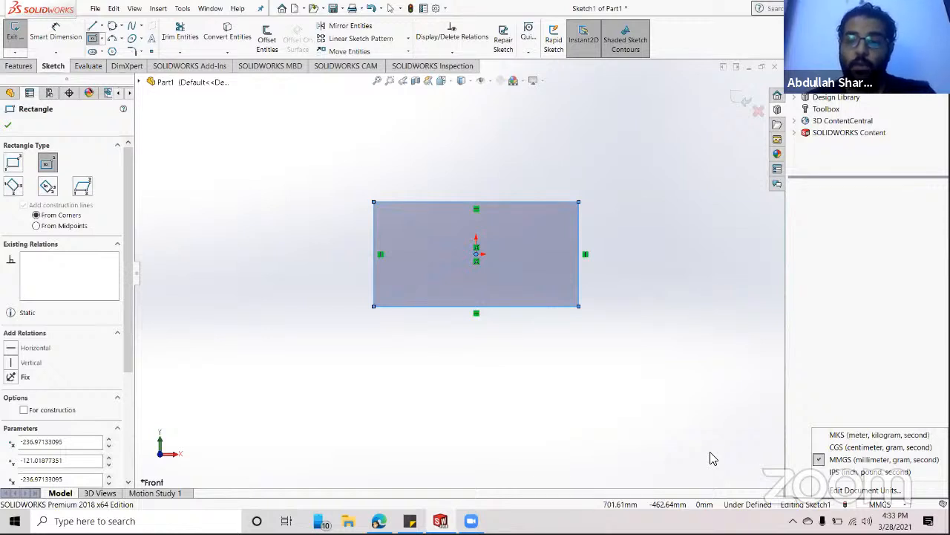
pyautogui.click(736, 444)
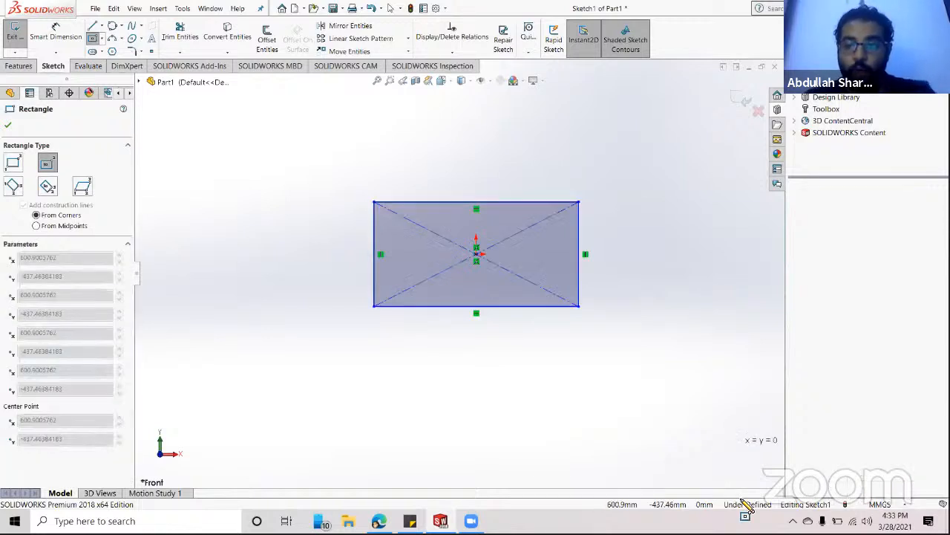
pyautogui.click(631, 443)
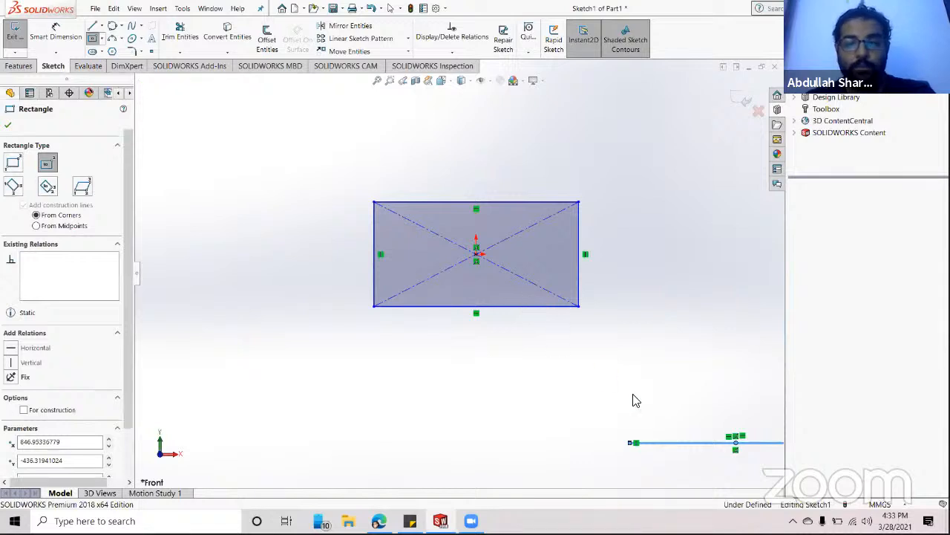
pyautogui.press('Escape')
pyautogui.hotkey('ctrl', 'z')
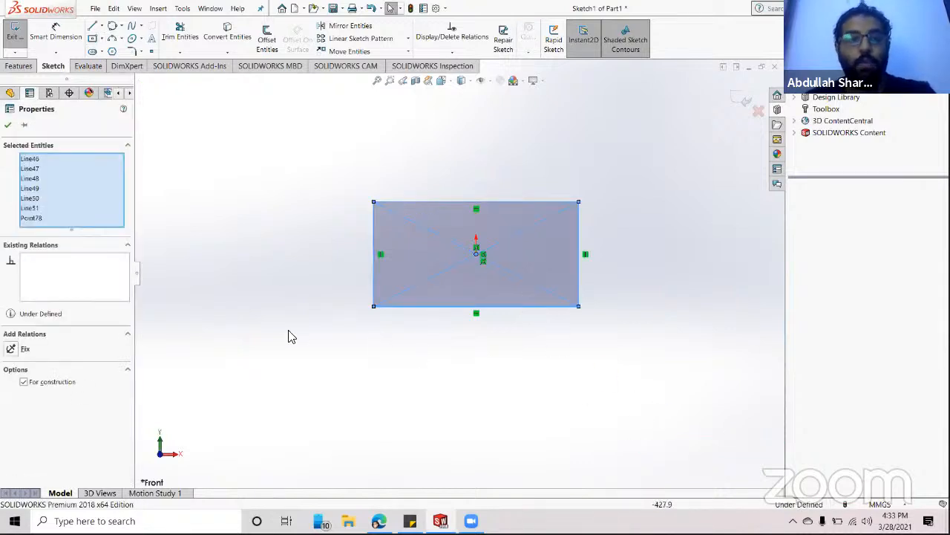
# - Dimension the rectangle's bottom edge to 500 mm, placing the dimension below the rectangle
pyautogui.click(56, 37)
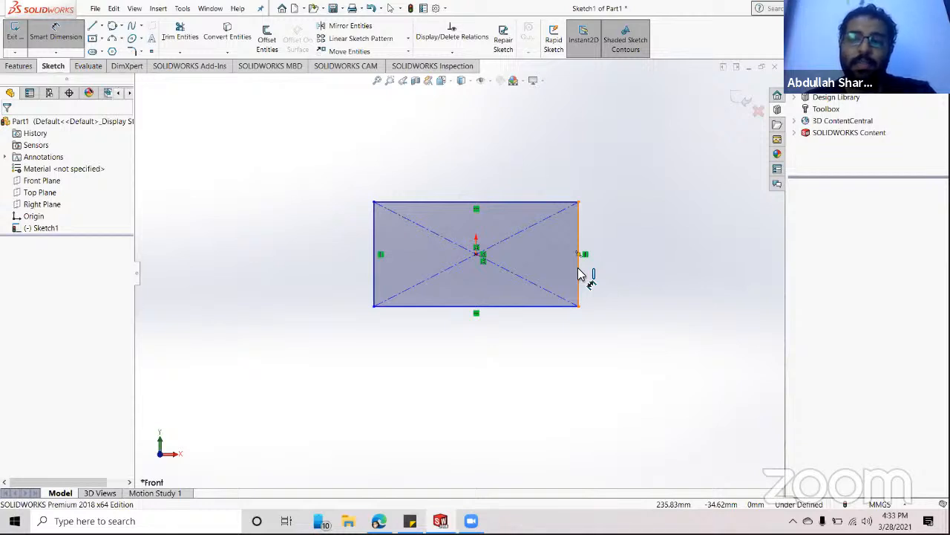
pyautogui.click(509, 310)
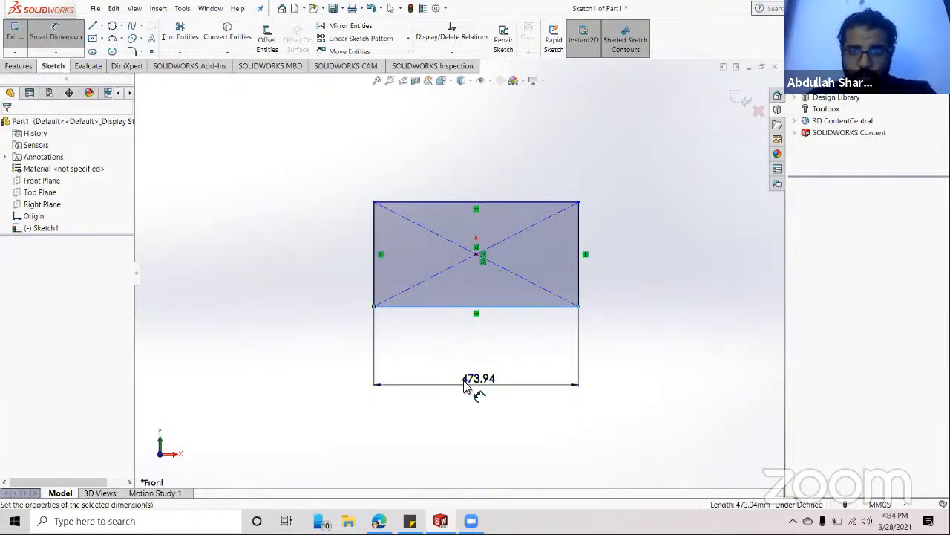
pyautogui.click(479, 391)
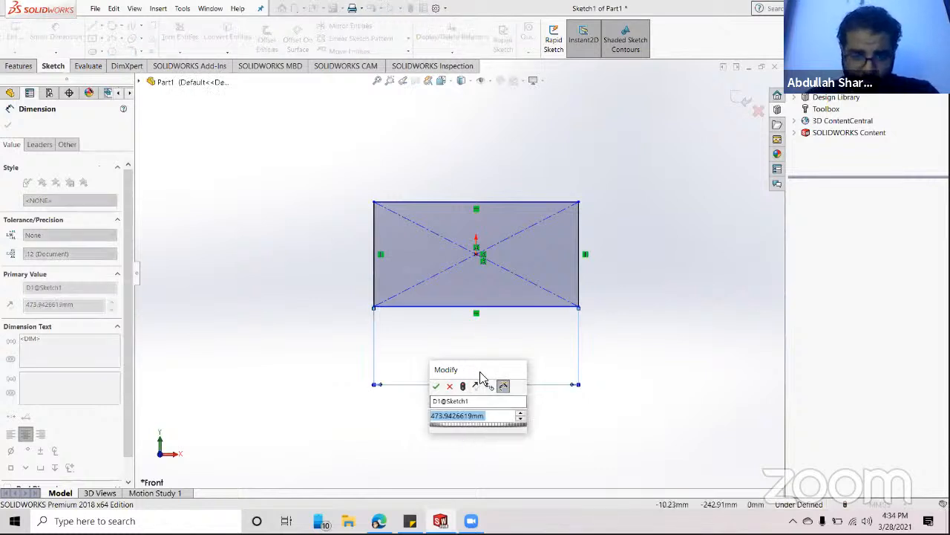
pyautogui.moveTo(479, 376); pyautogui.dragTo(630, 325)
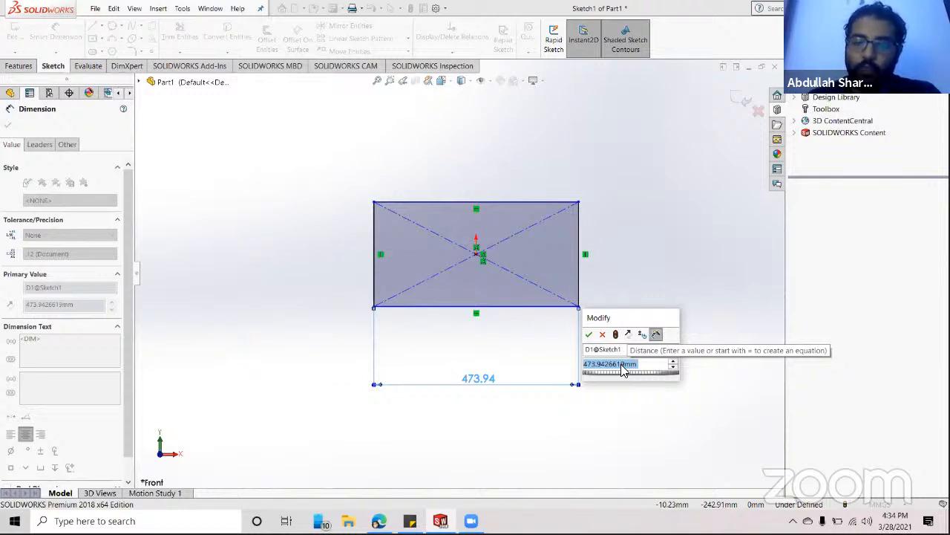
pyautogui.write('500')
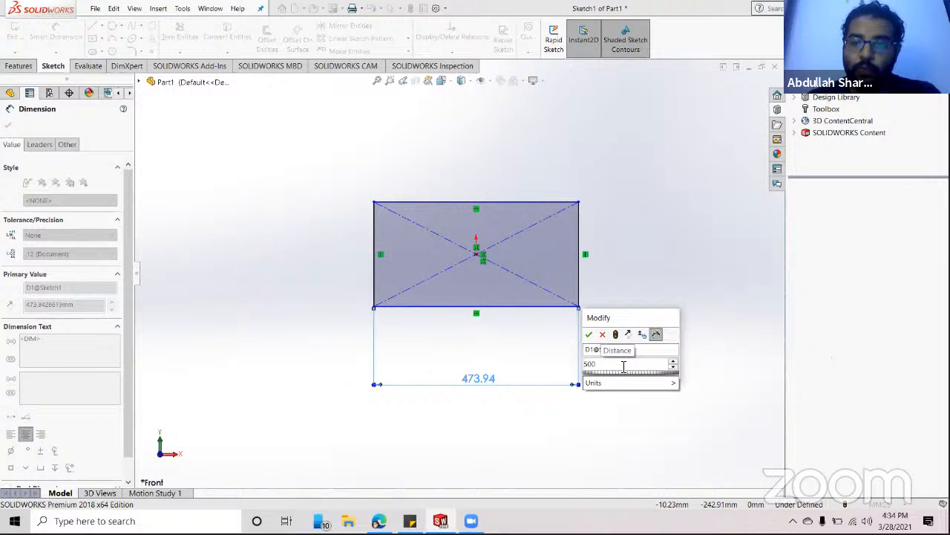
pyautogui.press('Return')
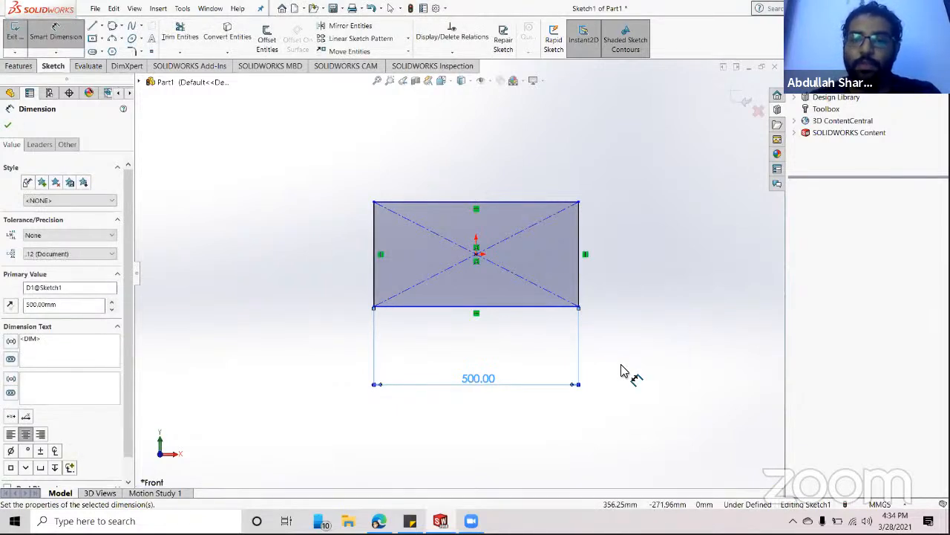
pyautogui.press('Escape')
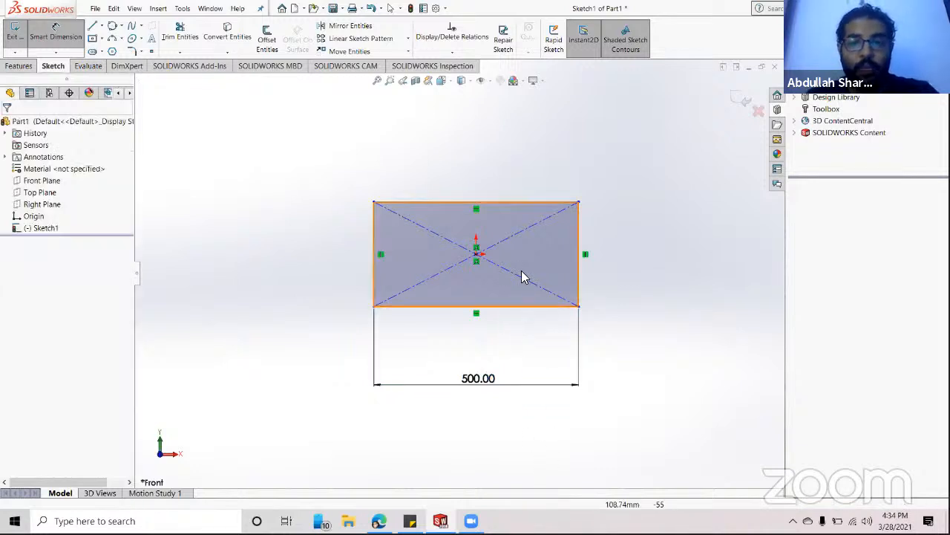
pyautogui.scroll(-5, 605, 285)
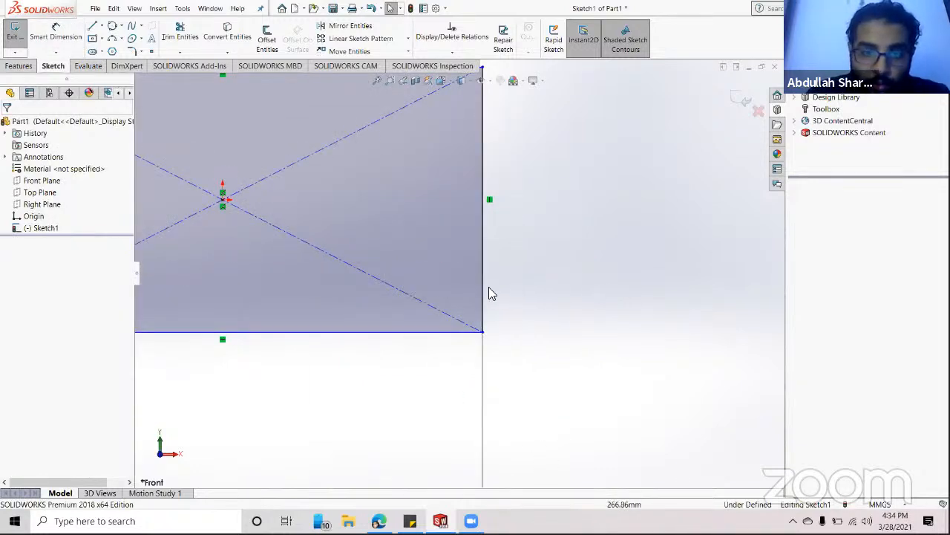
pyautogui.scroll(-3, 487, 285)
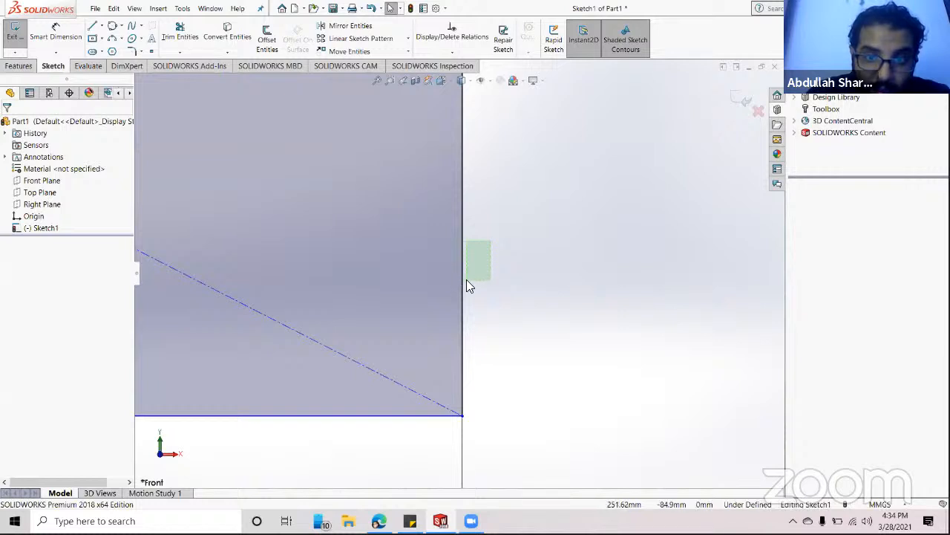
pyautogui.click(463, 350)
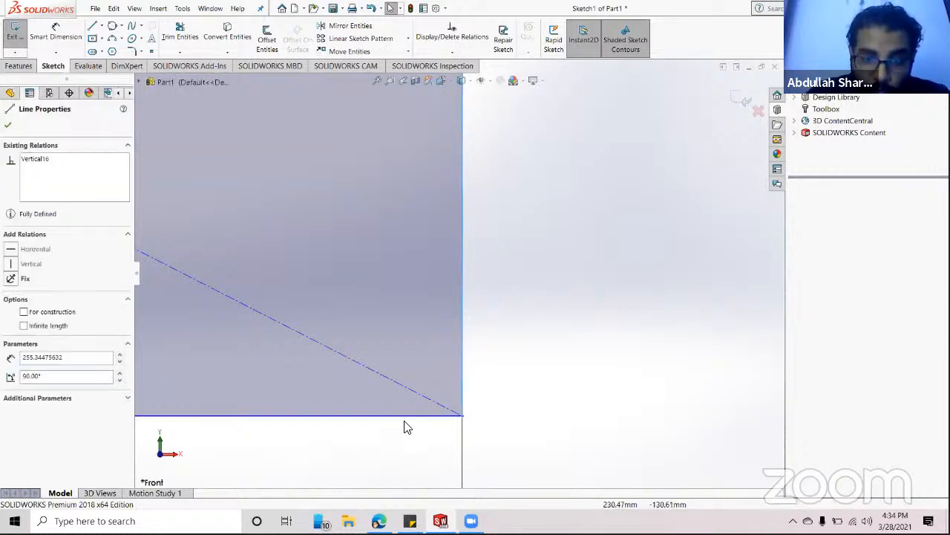
pyautogui.click(492, 342)
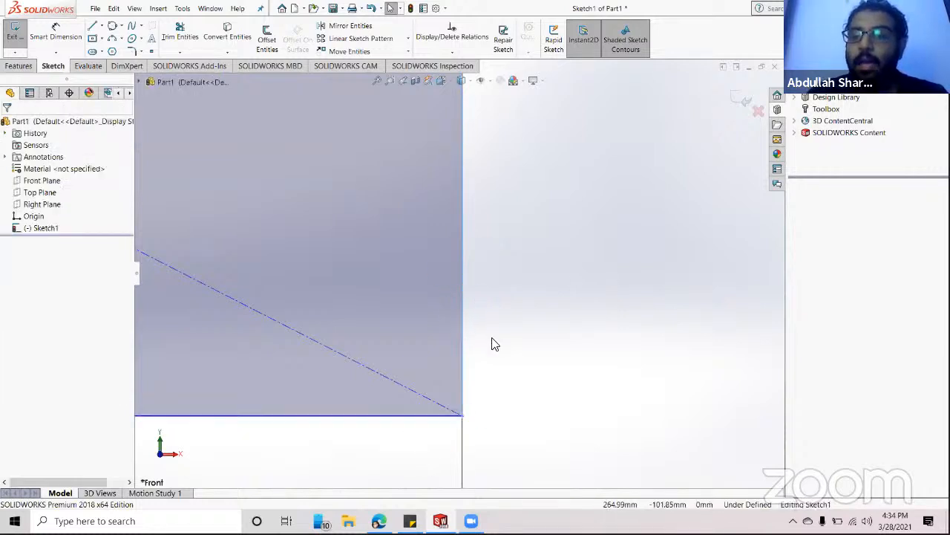
pyautogui.scroll(5, 493, 341)
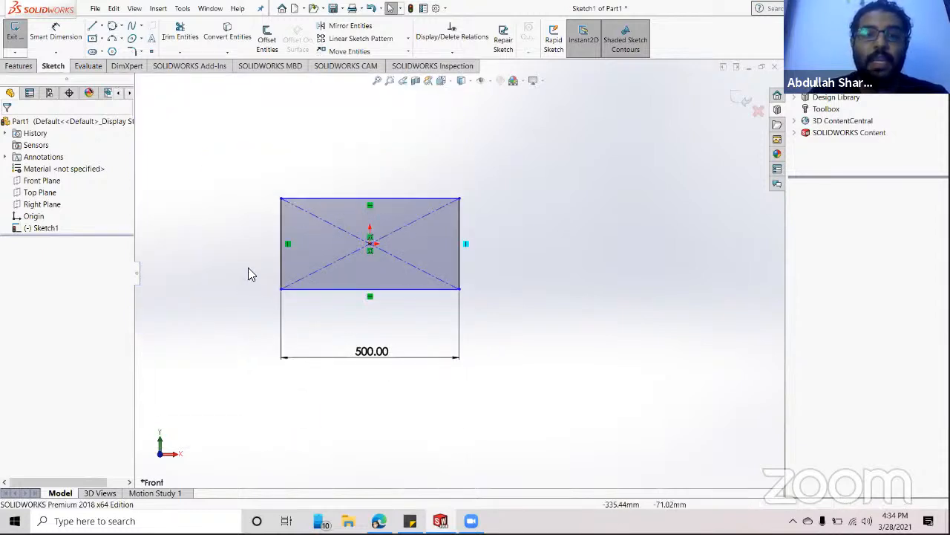
pyautogui.scroll(-3, 250, 272)
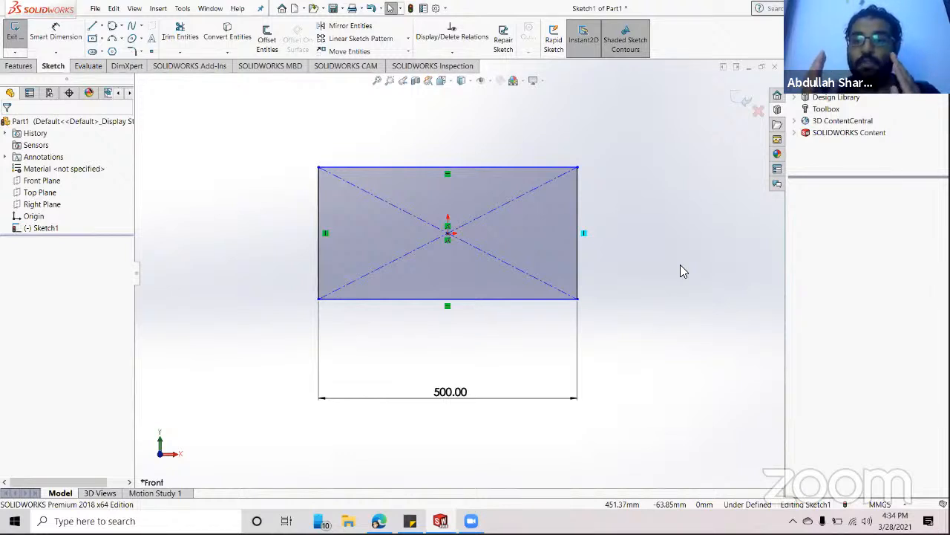
pyautogui.click(447, 233)
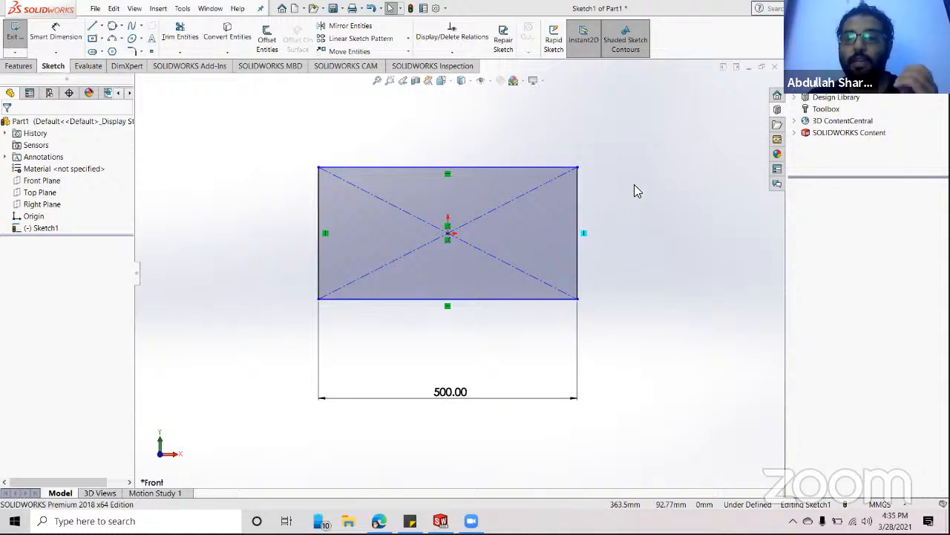
# - Dimension the rectangle's right edge to a 200 mm height, fully defining the sketch
pyautogui.click(75, 37)
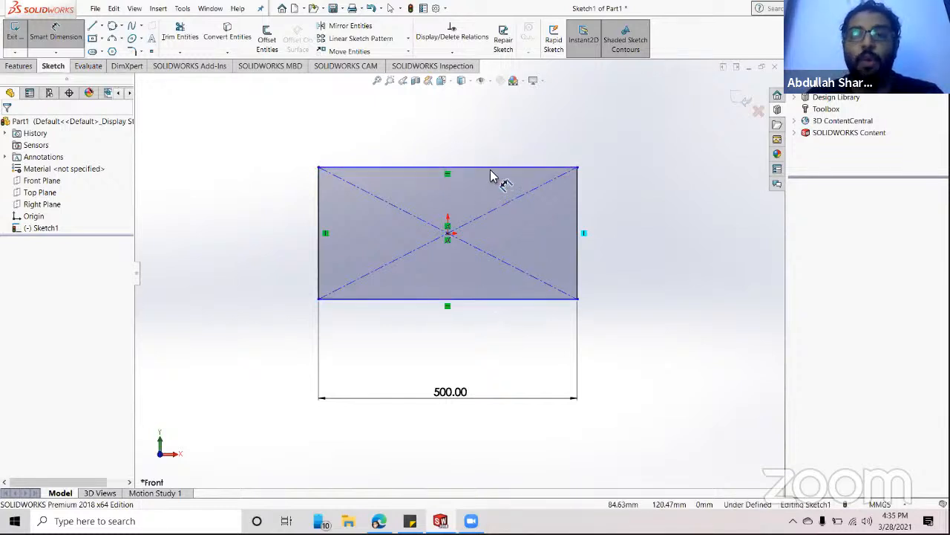
pyautogui.click(610, 207)
pyautogui.click(633, 242)
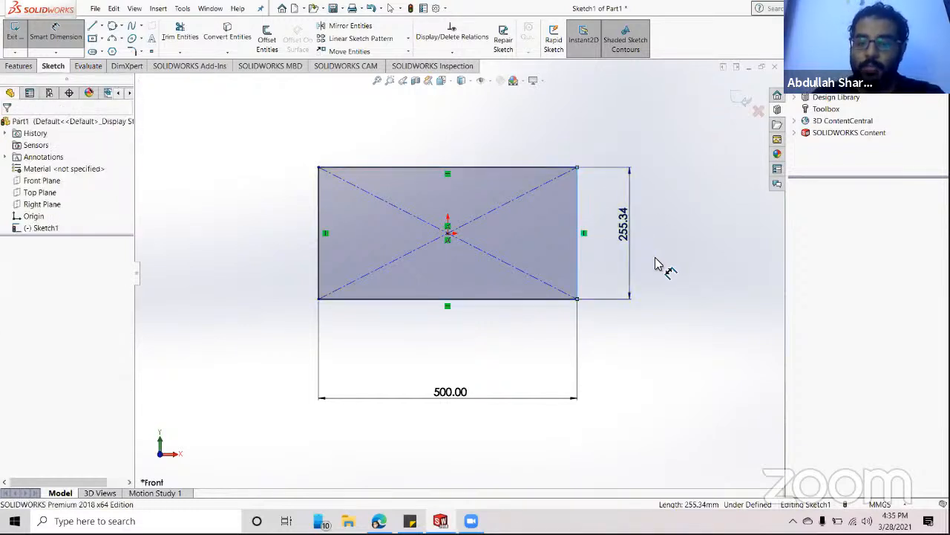
pyautogui.write('200')
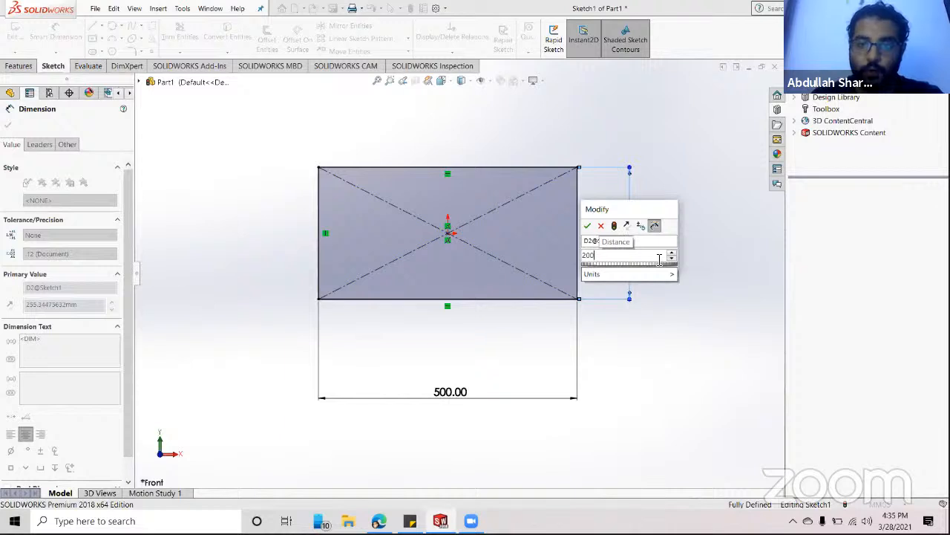
pyautogui.press('Return')
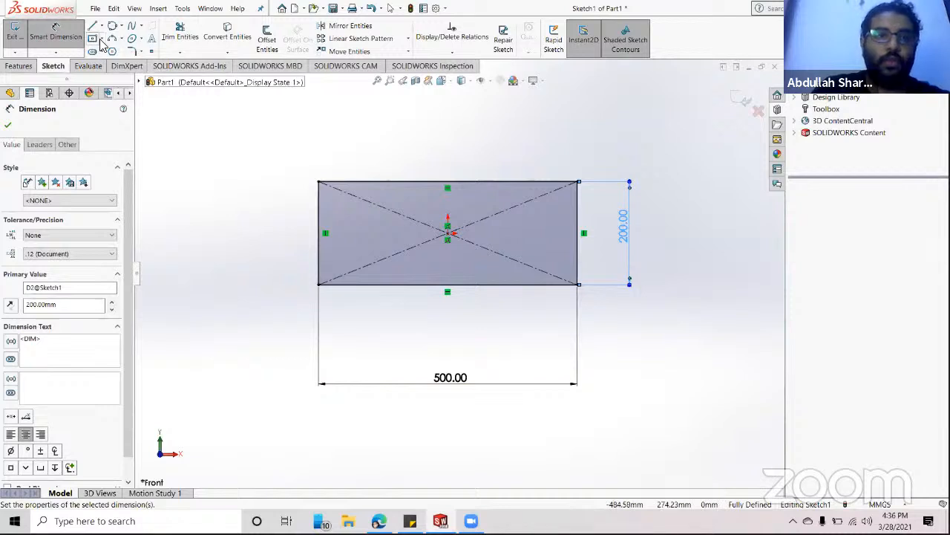
# - Look through the Rectangle, Arc and Circle flyouts, then choose the centre-point Circle tool
pyautogui.click(102, 38)
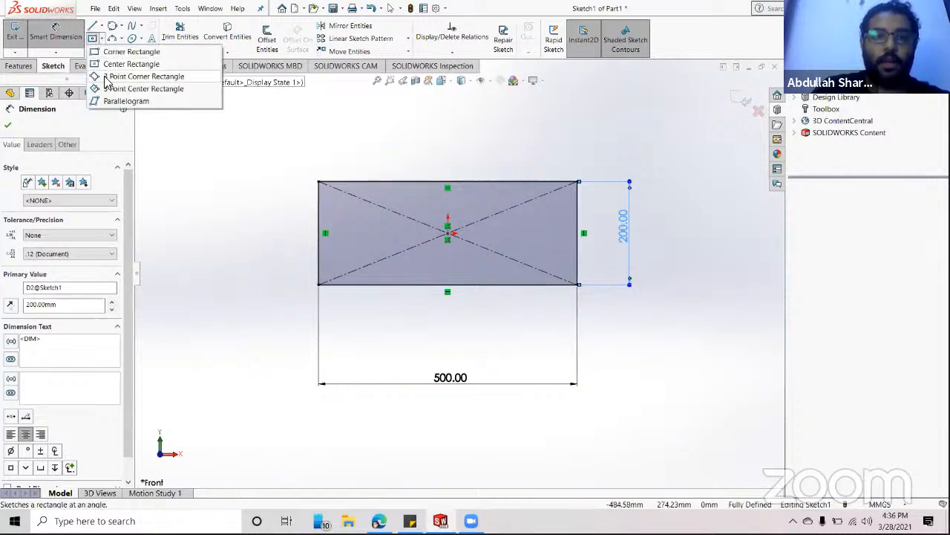
pyautogui.click(121, 26)
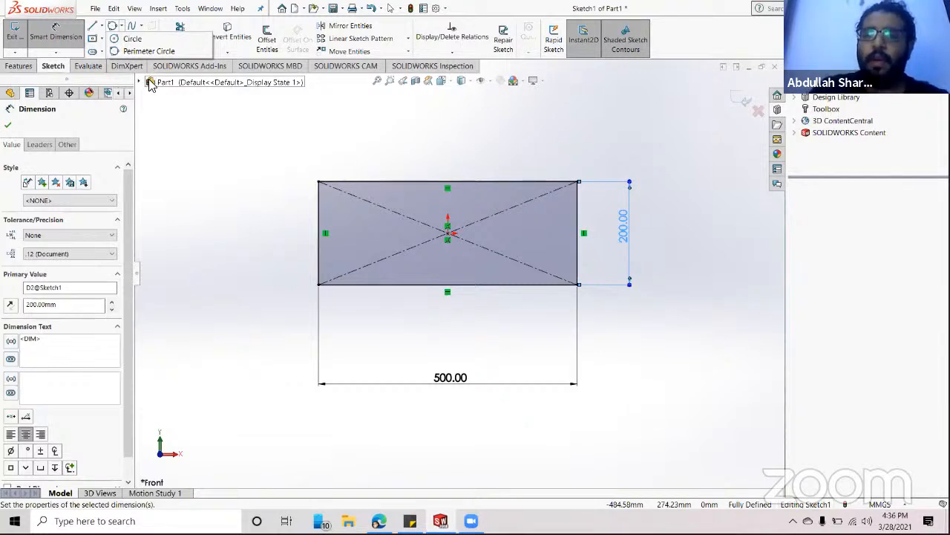
pyautogui.click(102, 38)
pyautogui.click(121, 38)
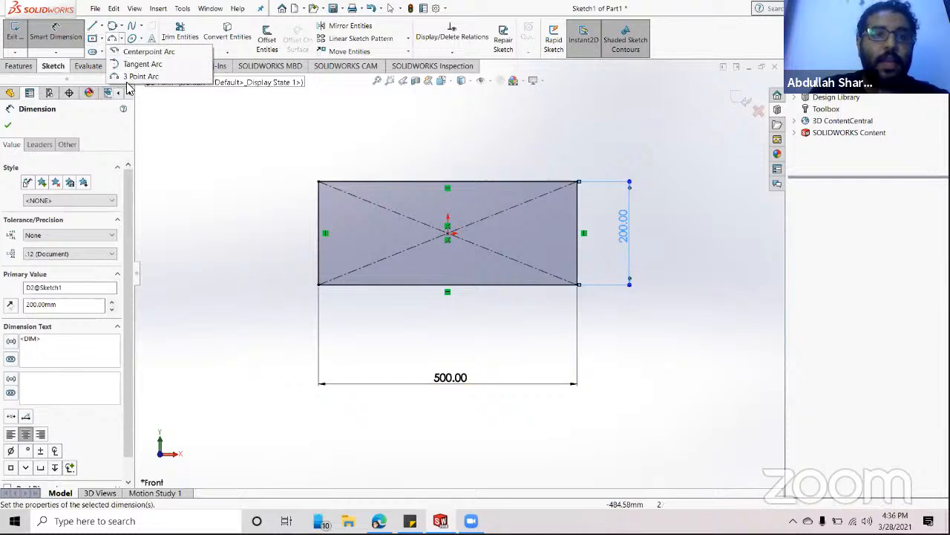
pyautogui.click(121, 26)
pyautogui.click(123, 26)
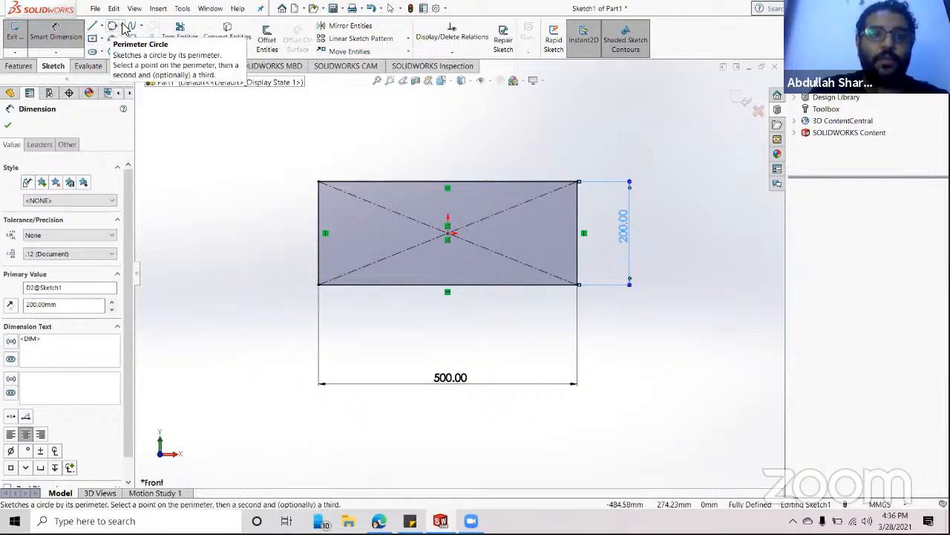
pyautogui.click(122, 26)
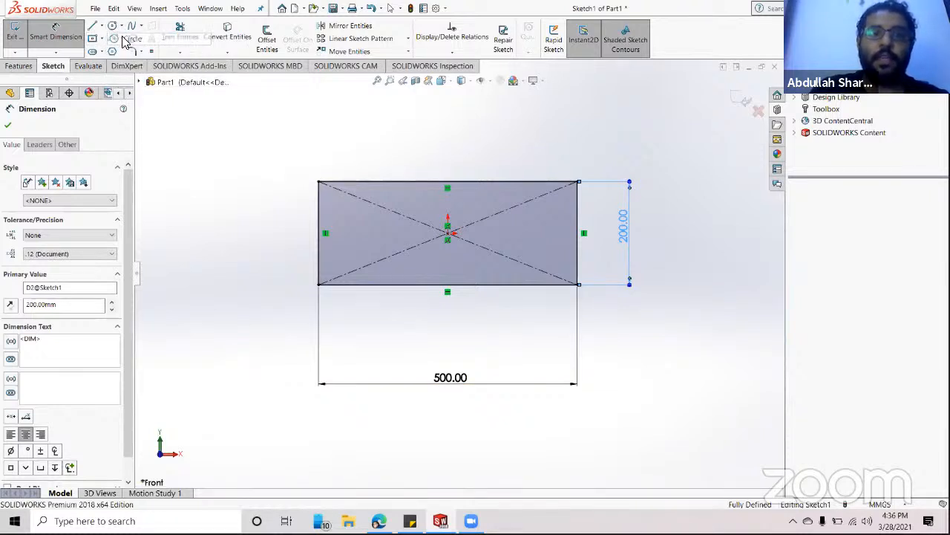
pyautogui.click(124, 40)
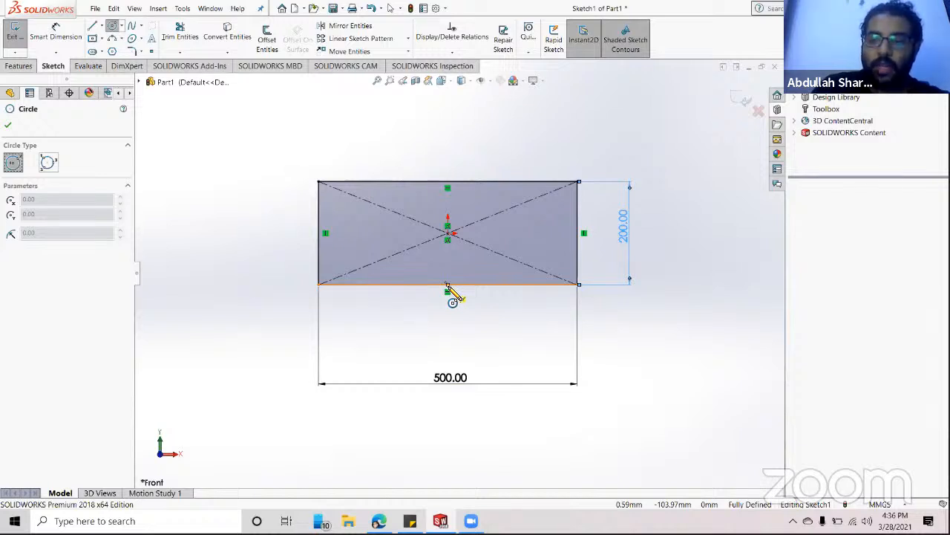
# - Draw a 100 mm radius circle centred on the right edge midpoint, reaching the top-right corner, then check it
pyautogui.click(579, 234)
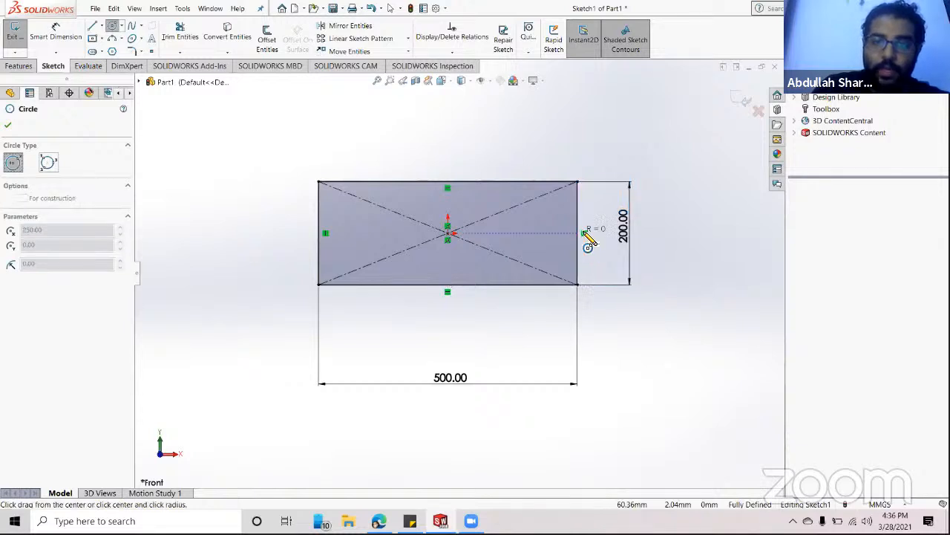
pyautogui.click(578, 182)
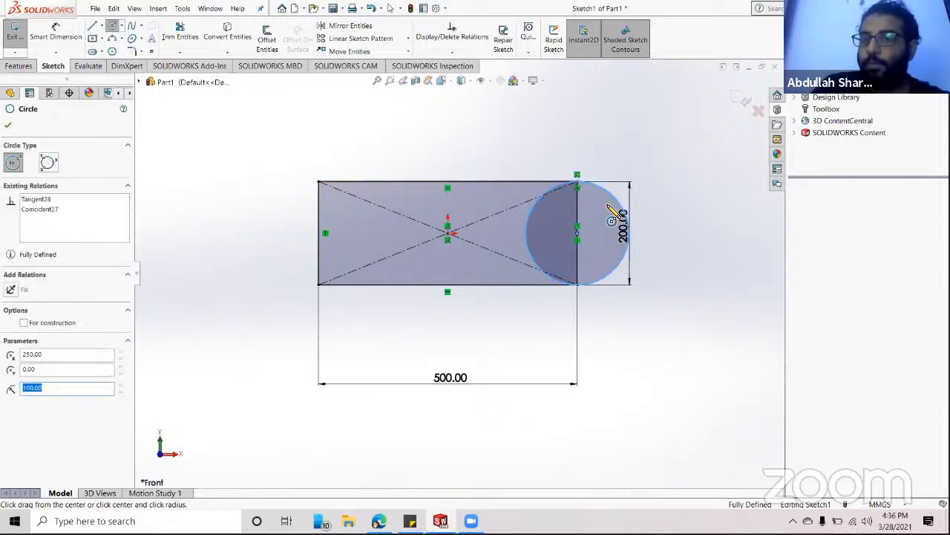
pyautogui.press('Escape')
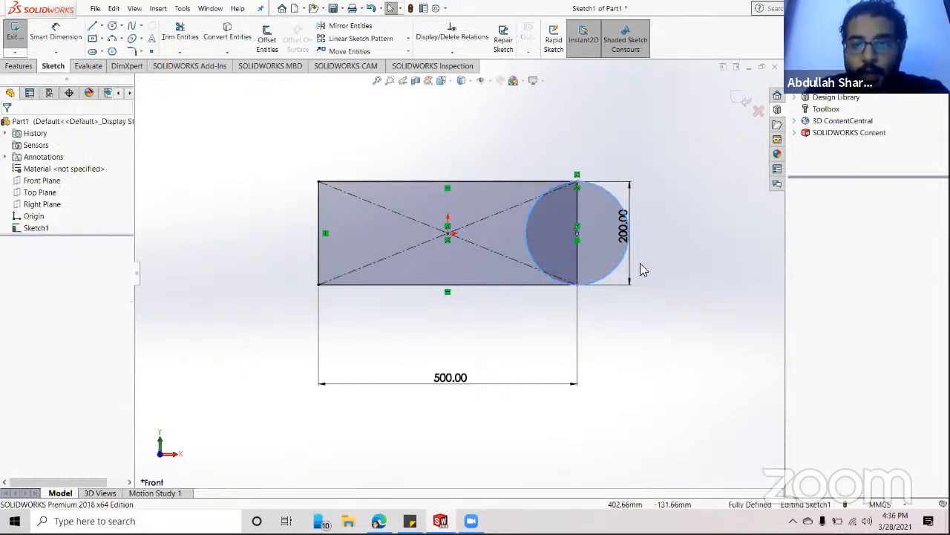
pyautogui.click(579, 187)
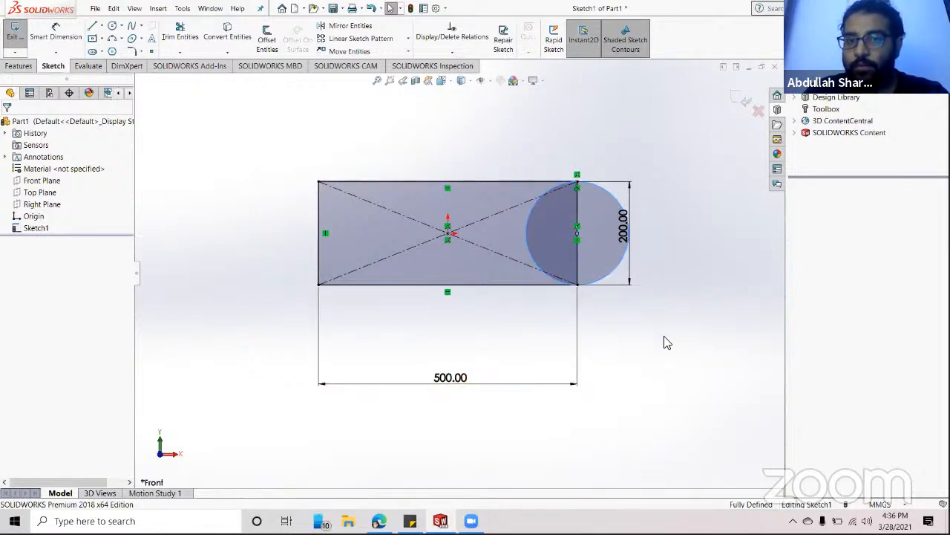
pyautogui.click(673, 361)
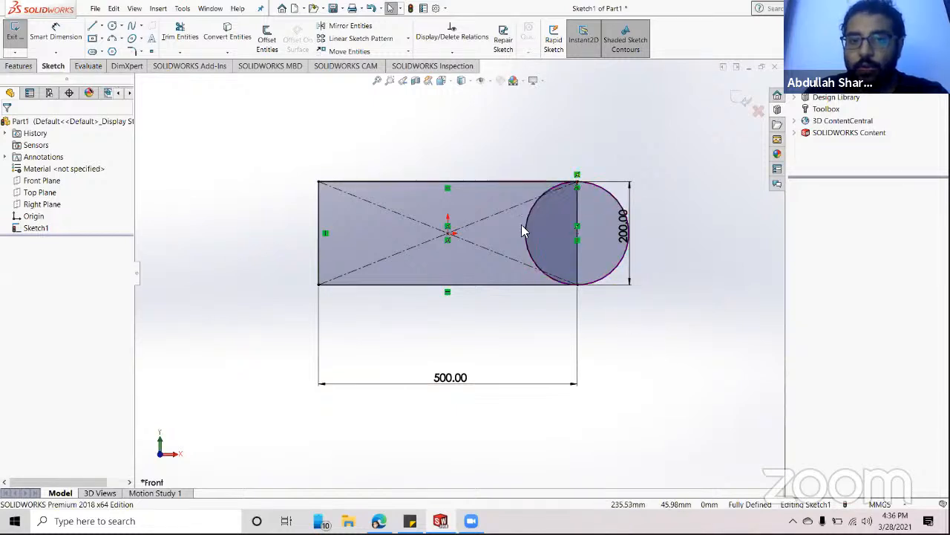
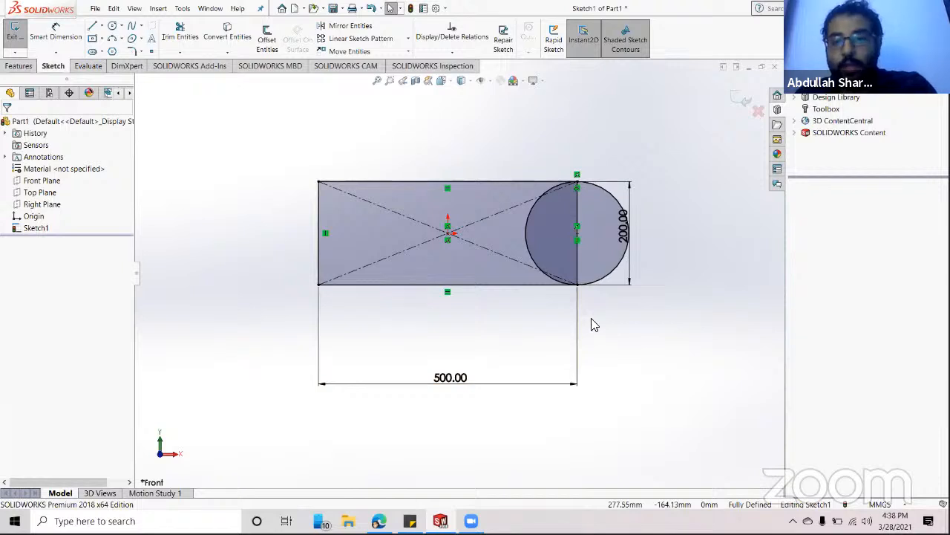
# - Switch the CommandManager to the Features tab
pyautogui.click(15, 66)
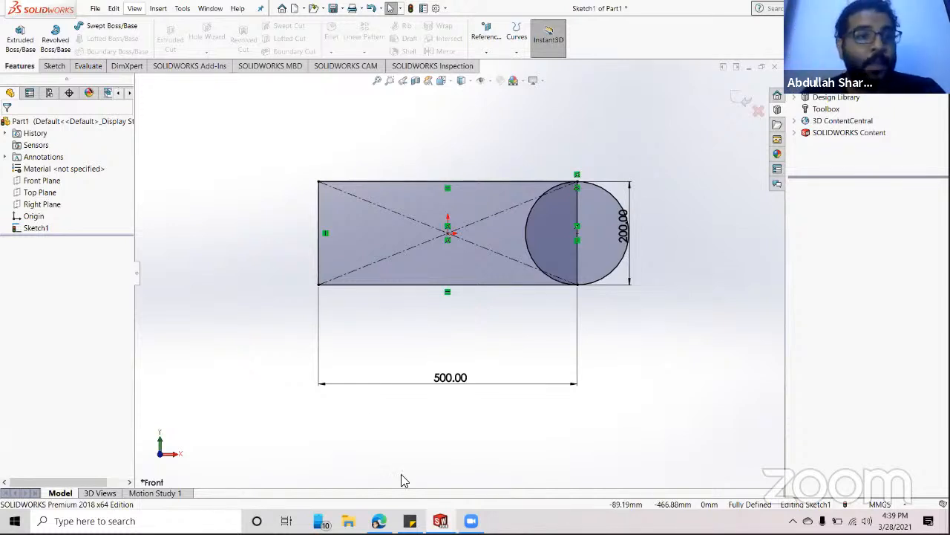
# - Start an extruded boss and select the rectangle, overlap and half-disc sketch regions
pyautogui.click(18, 49)
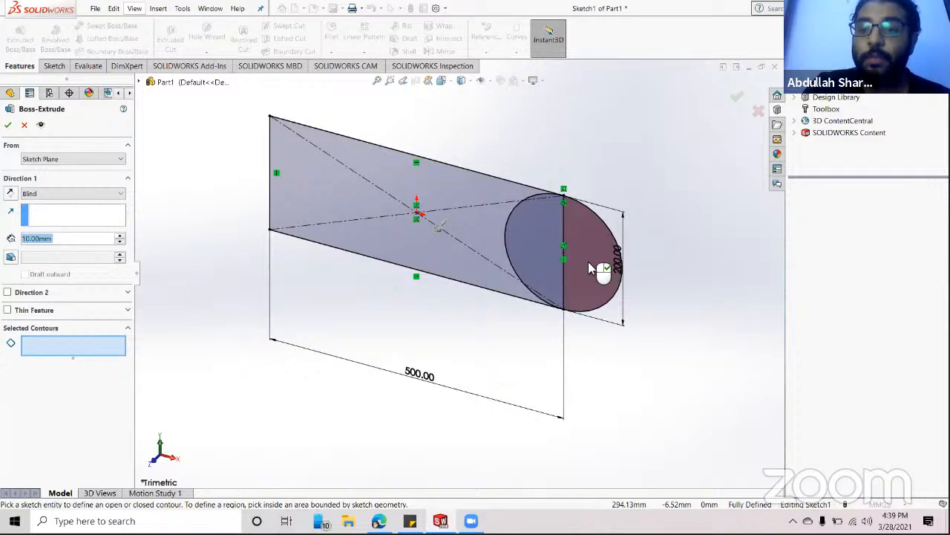
pyautogui.click(327, 206)
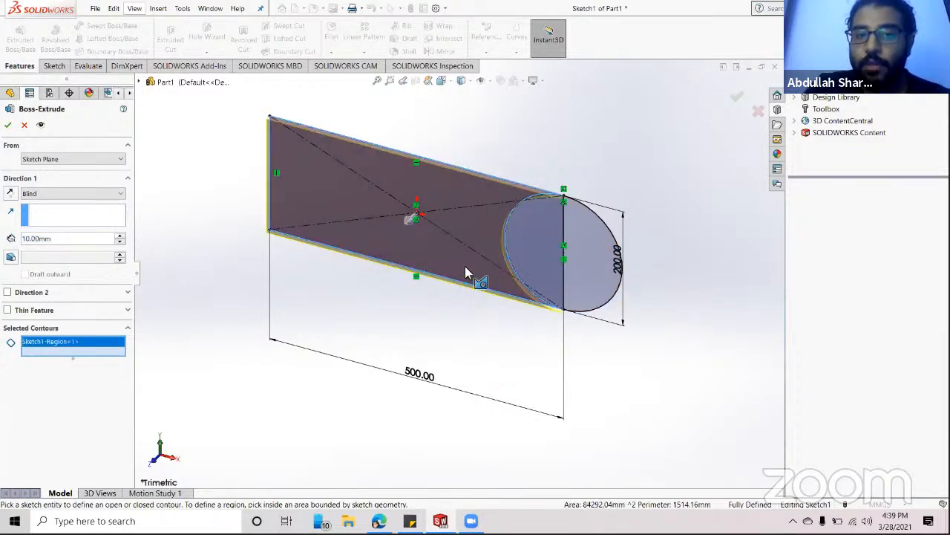
pyautogui.click(514, 280)
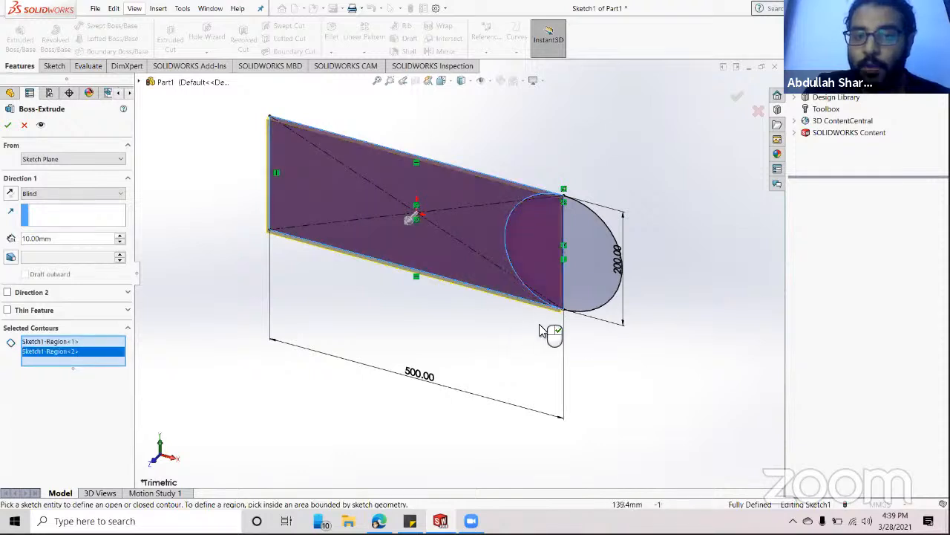
pyautogui.click(594, 254)
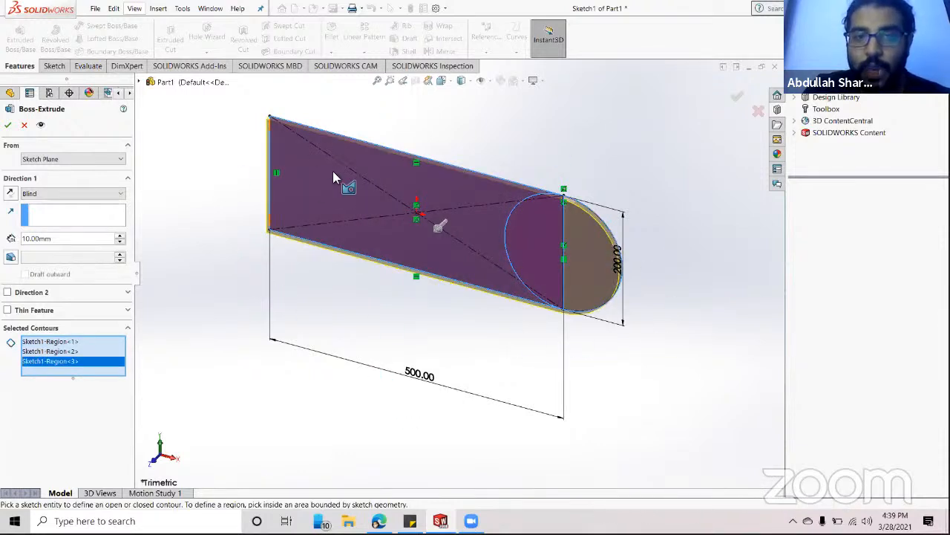
pyautogui.scroll(-6, 584, 215)
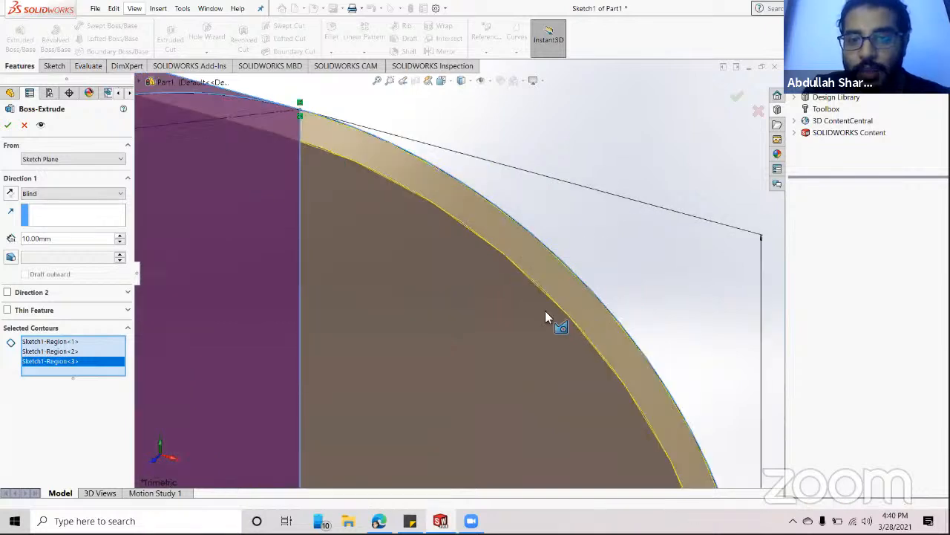
pyautogui.scroll(4, 578, 269)
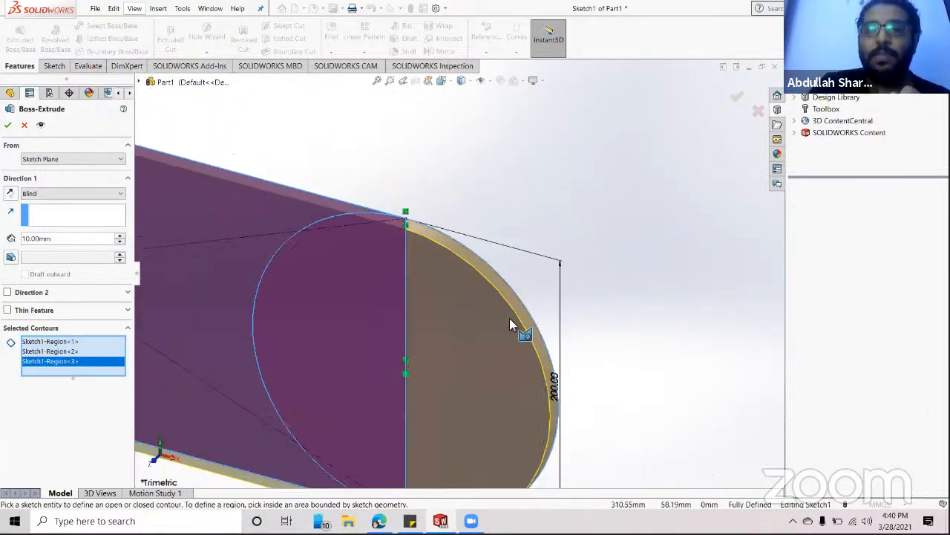
pyautogui.scroll(9, 505, 318)
pyautogui.scroll(-3, 230, 269)
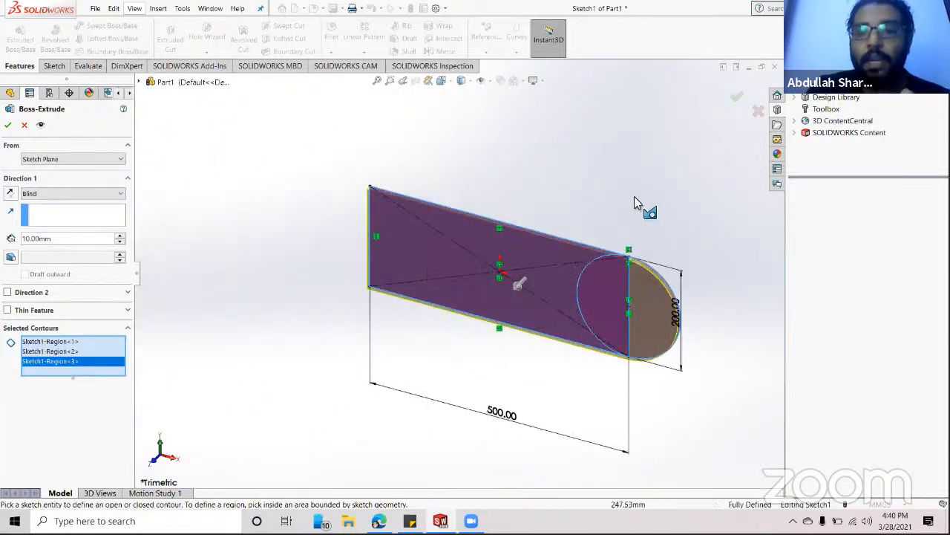
pyautogui.scroll(-1, 635, 202)
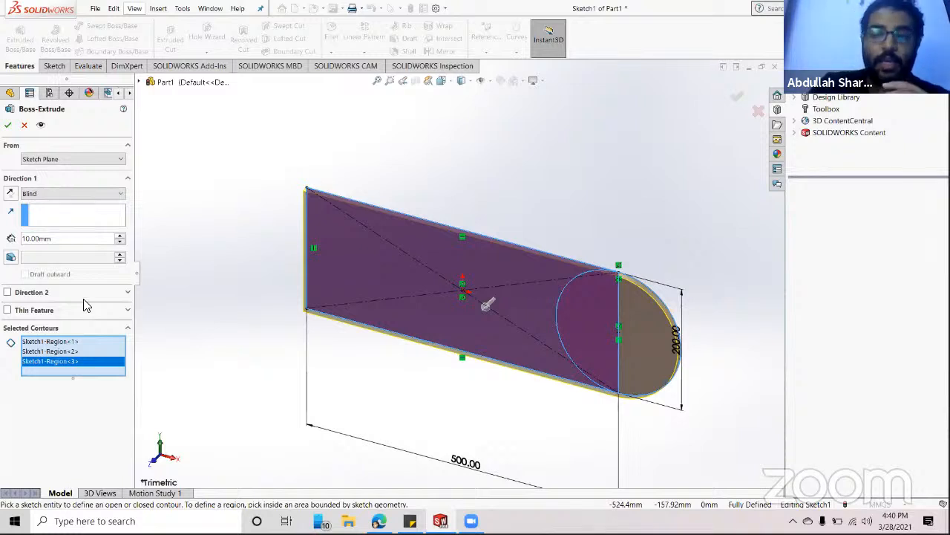
# - Set the extrusion depth to 25 mm and create the plate
pyautogui.doubleClick(54, 238)
pyautogui.write('25')
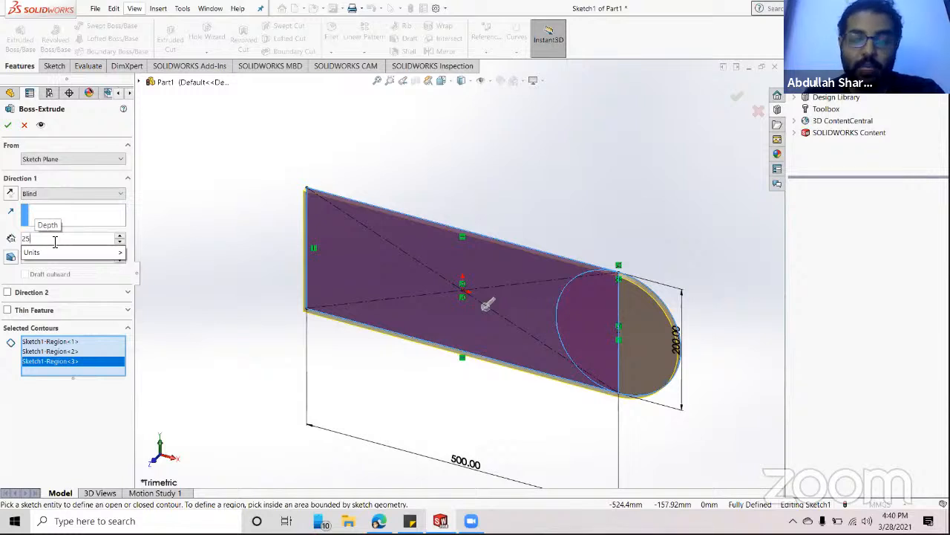
pyautogui.press('Return')
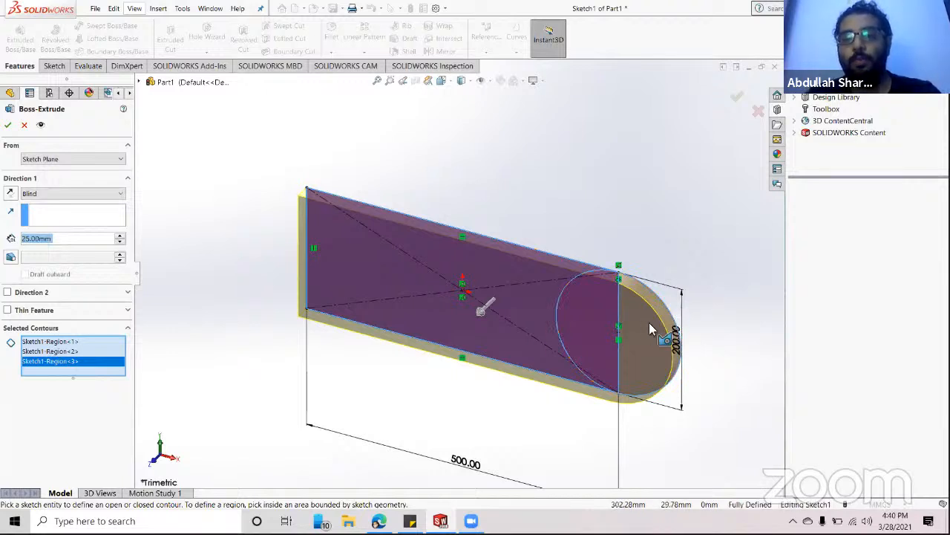
pyautogui.click(8, 128)
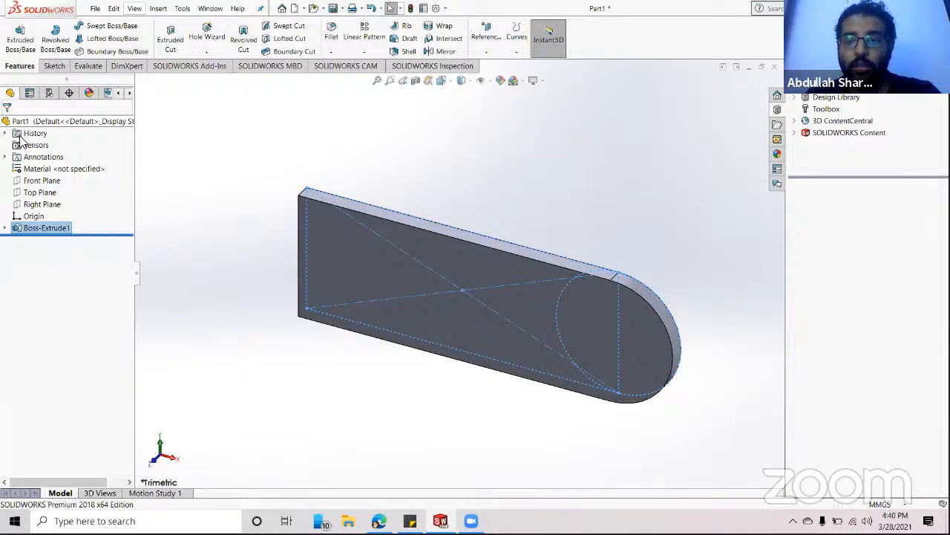
pyautogui.click(450, 159)
pyautogui.scroll(-5, 646, 343)
pyautogui.scroll(7, 457, 297)
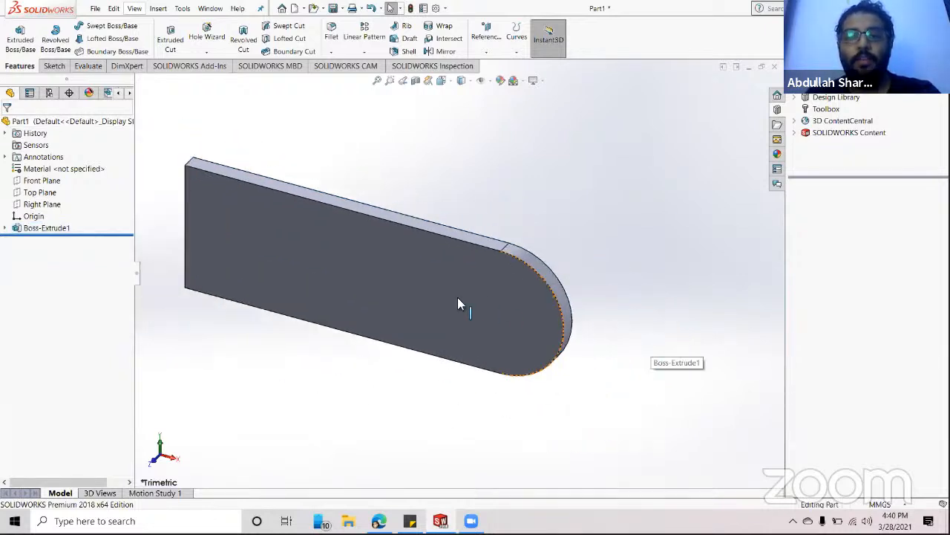
pyautogui.scroll(-3, 303, 232)
pyautogui.scroll(-1, 711, 340)
pyautogui.scroll(2, 713, 356)
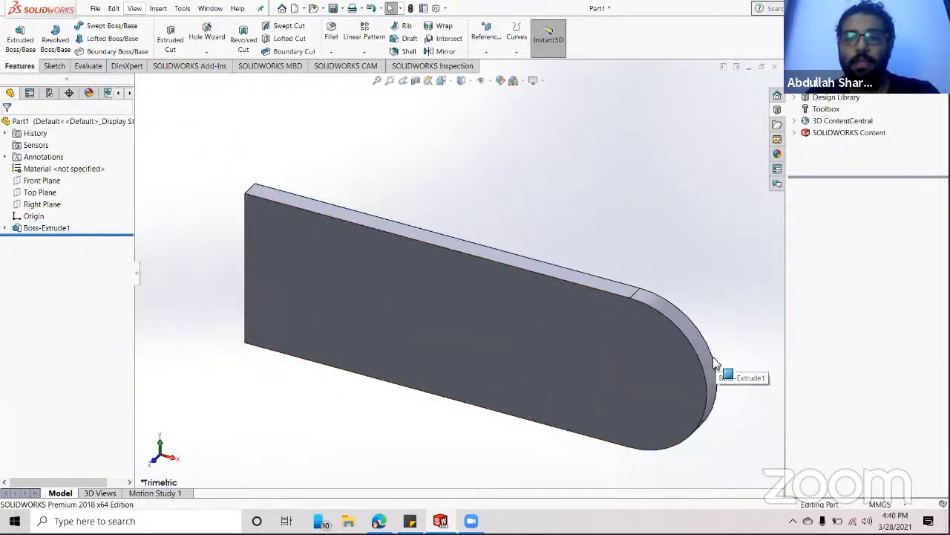
pyautogui.scroll(1, 394, 297)
pyautogui.scroll(-1, 499, 267)
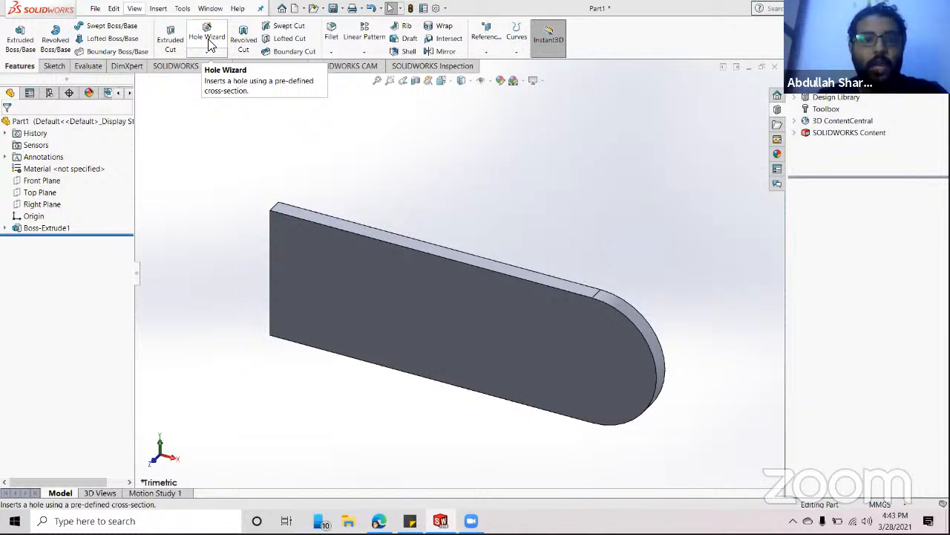
# - Start a Hole Wizard hole as ANSI Metric Hex Bolt, M5, Loose fit, Through All
pyautogui.click(209, 51)
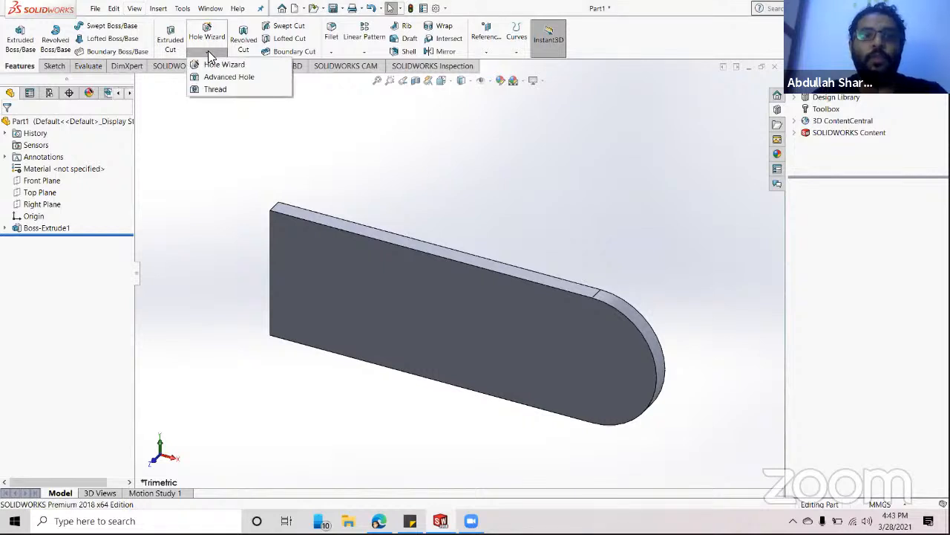
pyautogui.click(213, 65)
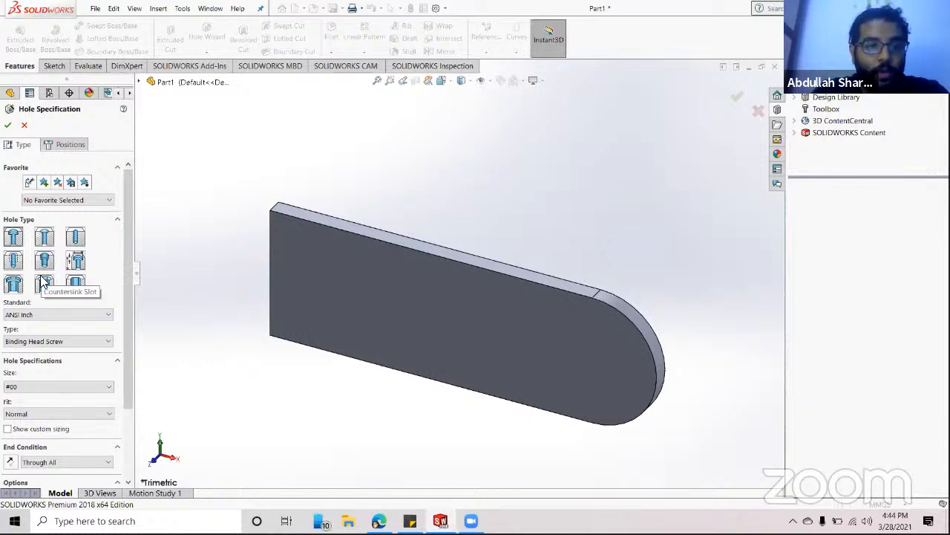
pyautogui.scroll(-1, 37, 314)
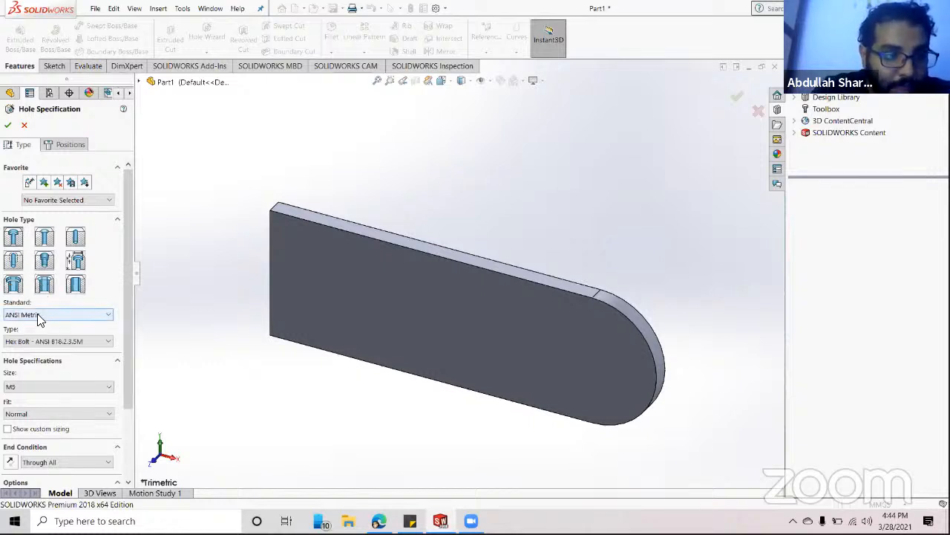
pyautogui.scroll(1, 37, 315)
pyautogui.click(52, 315)
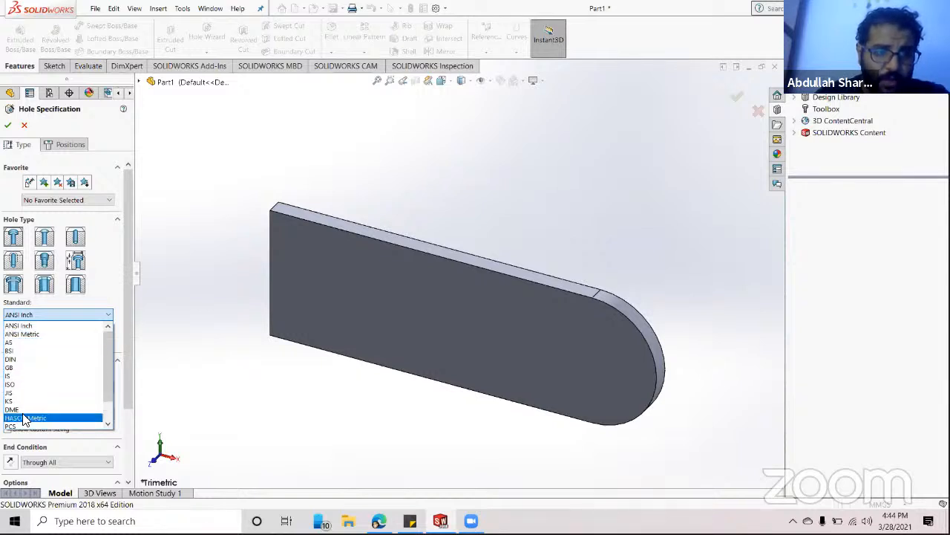
pyautogui.click(32, 335)
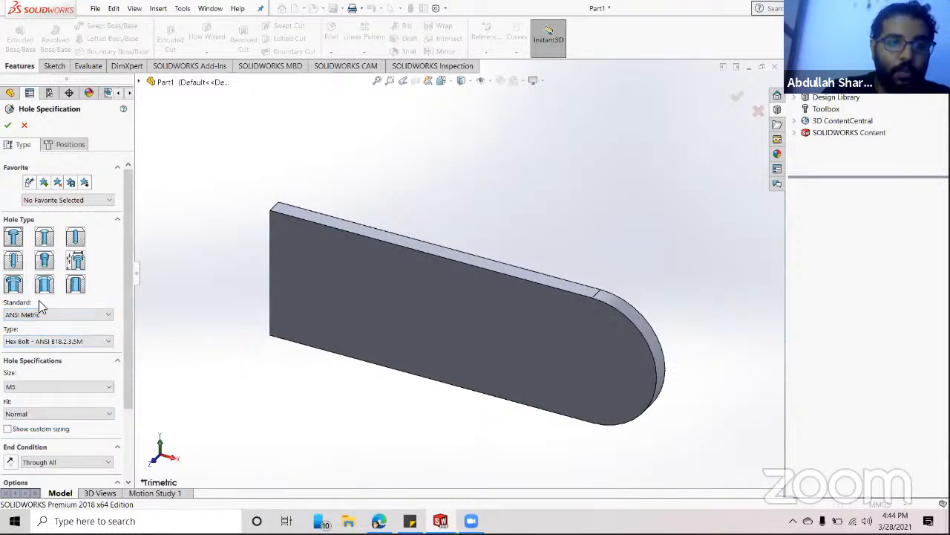
pyautogui.click(95, 341)
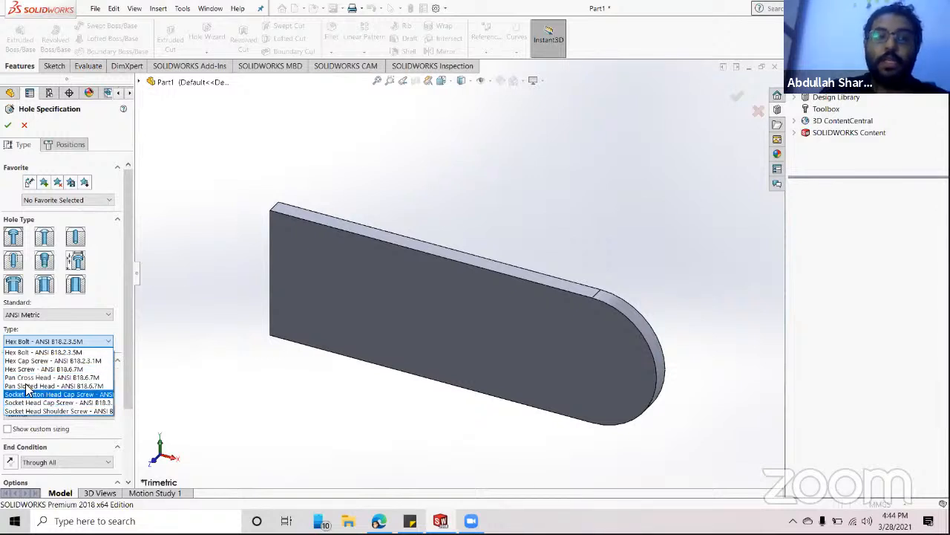
pyautogui.click(28, 332)
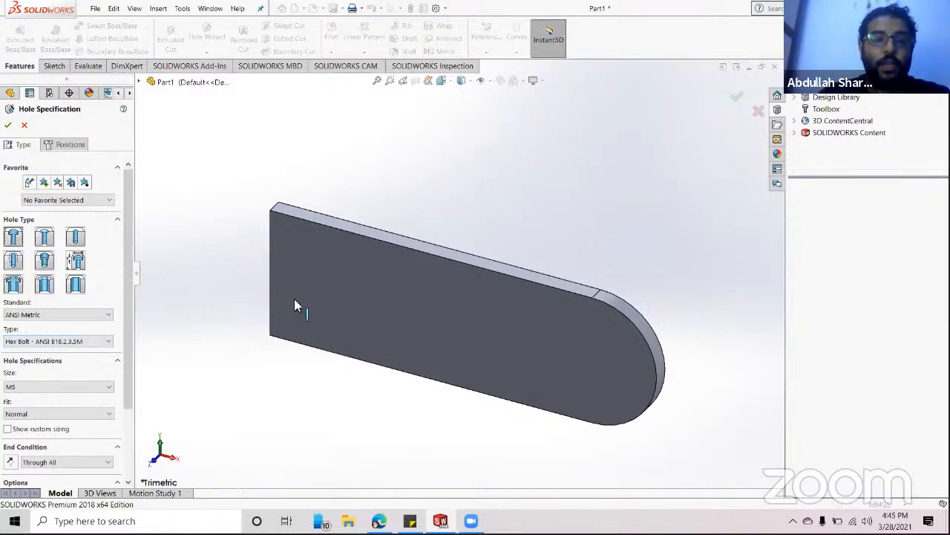
pyautogui.scroll(-1, 40, 414)
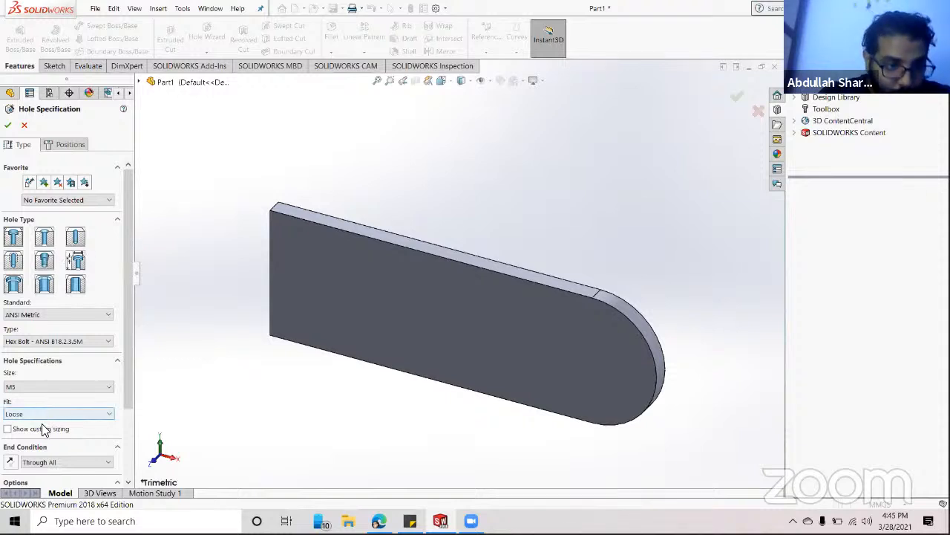
pyautogui.moveTo(132, 416); pyautogui.dragTo(131, 477)
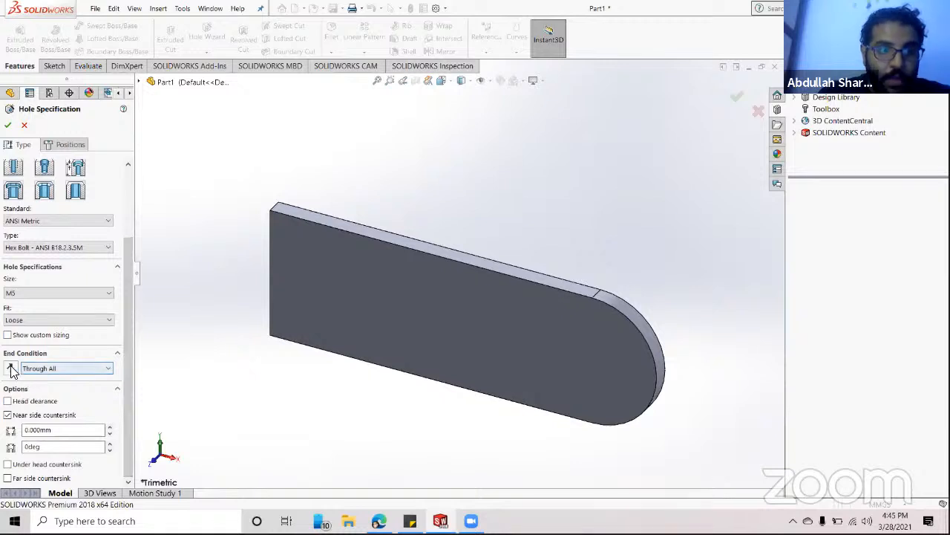
# - Change the hole's end condition from Through All to Up To Next
pyautogui.click(51, 369)
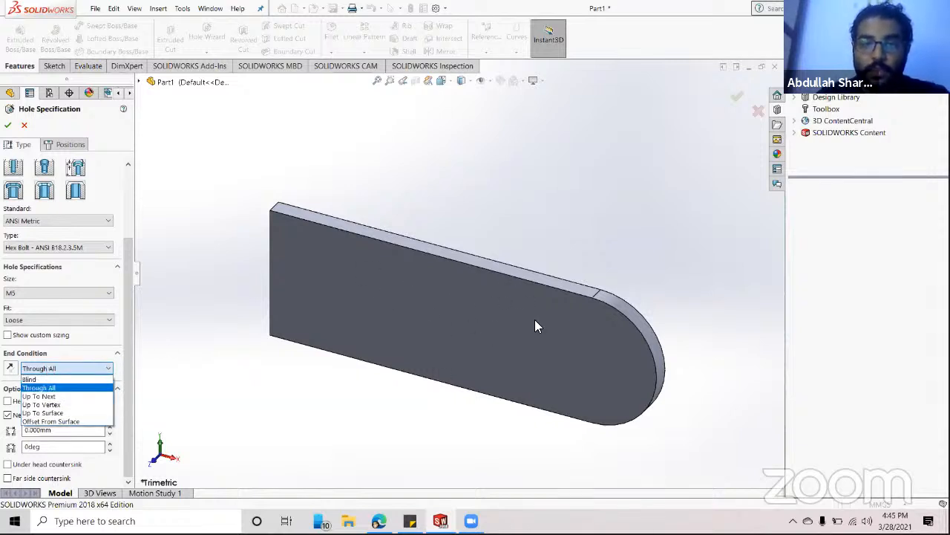
pyautogui.click(546, 300)
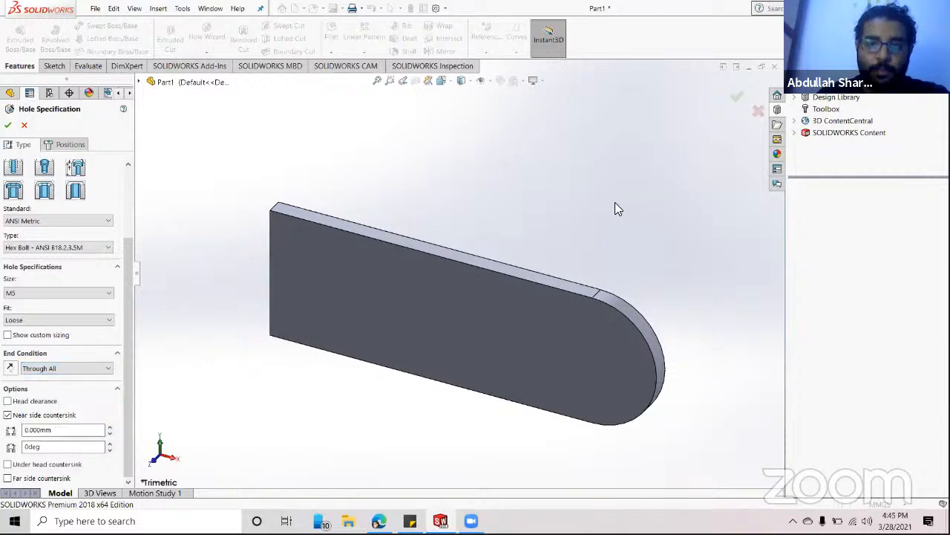
pyautogui.moveTo(622, 263); pyautogui.dragTo(463, 334, button='middle')
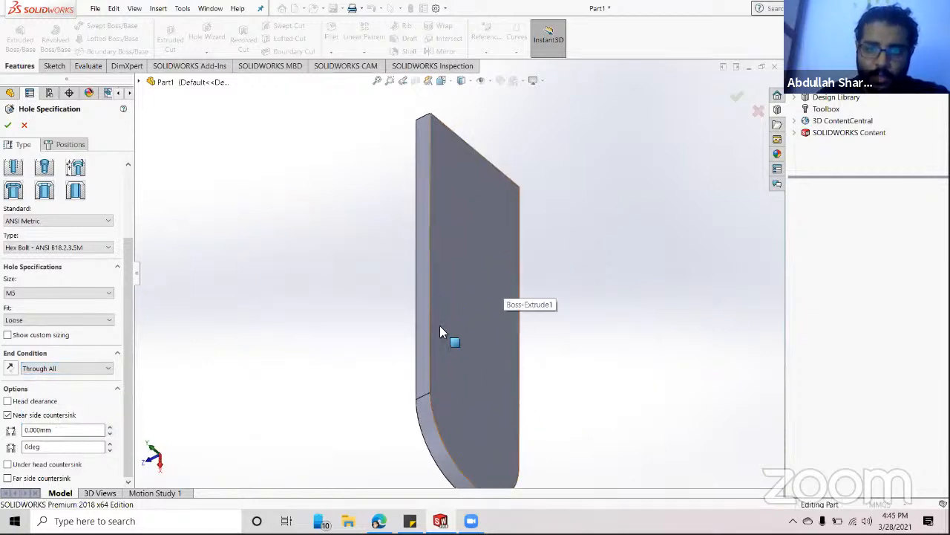
pyautogui.moveTo(487, 300)
pyautogui.mouseDown(button='middle')
pyautogui.moveTo(528, 325)
pyautogui.moveTo(566, 289)
pyautogui.moveTo(490, 291)
pyautogui.mouseUp(button='middle')
pyautogui.click(67, 370)
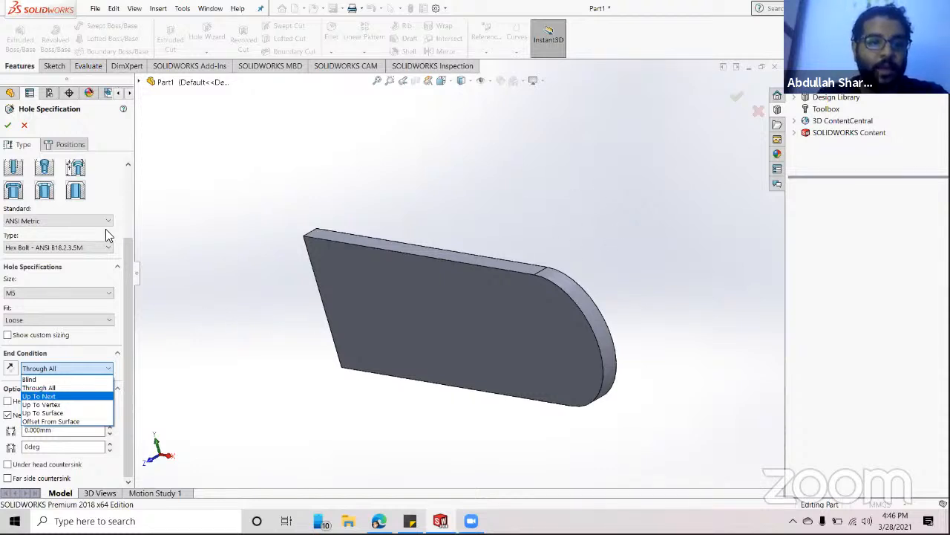
pyautogui.scroll(3, 100, 205)
pyautogui.click(13, 241)
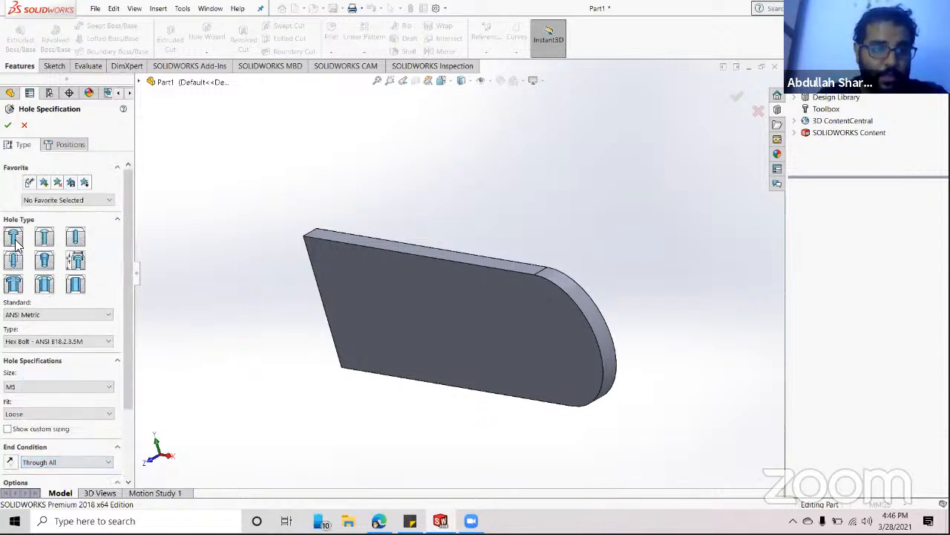
pyautogui.scroll(-3, 64, 350)
pyautogui.scroll(-1, 70, 370)
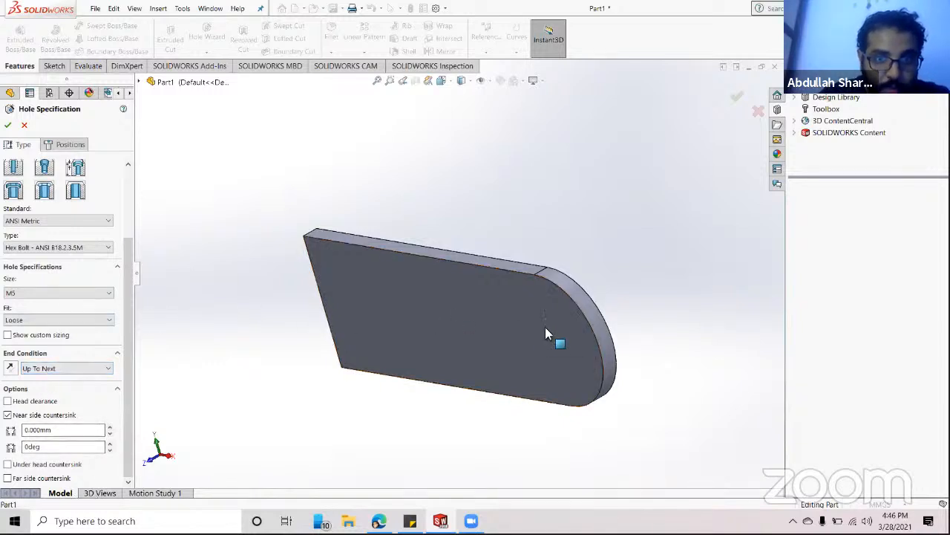
pyautogui.moveTo(540, 380); pyautogui.dragTo(576, 300, button='middle')
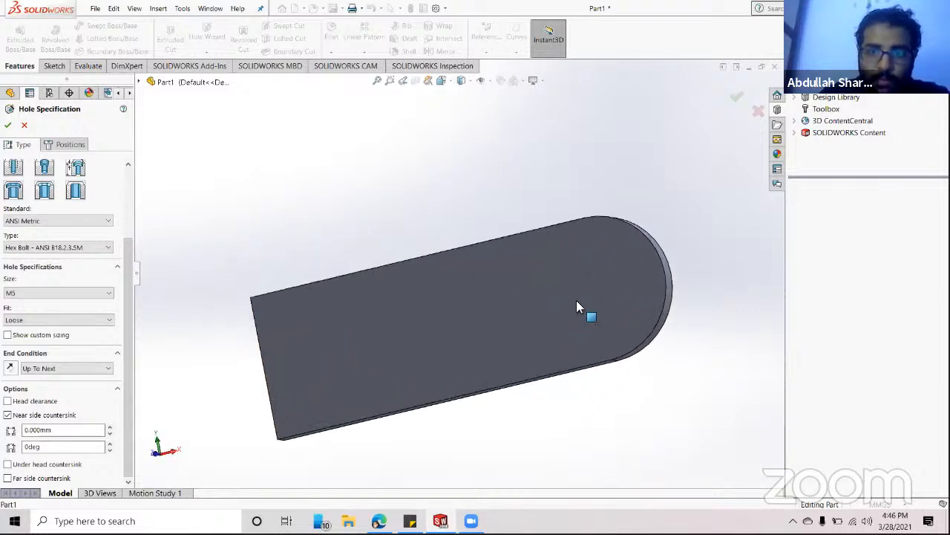
# - Place two M5 counterbore holes on the plate face near the rounded end
pyautogui.click(66, 144)
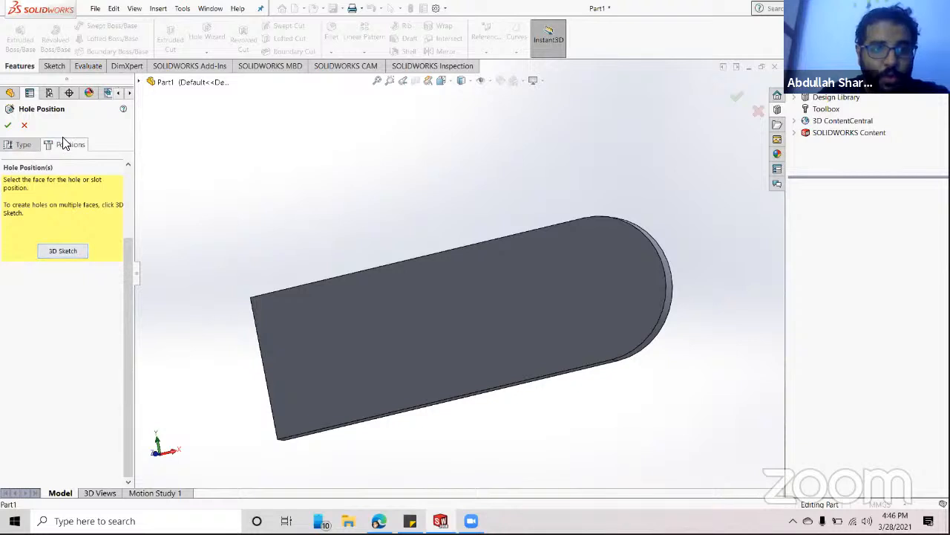
pyautogui.click(66, 252)
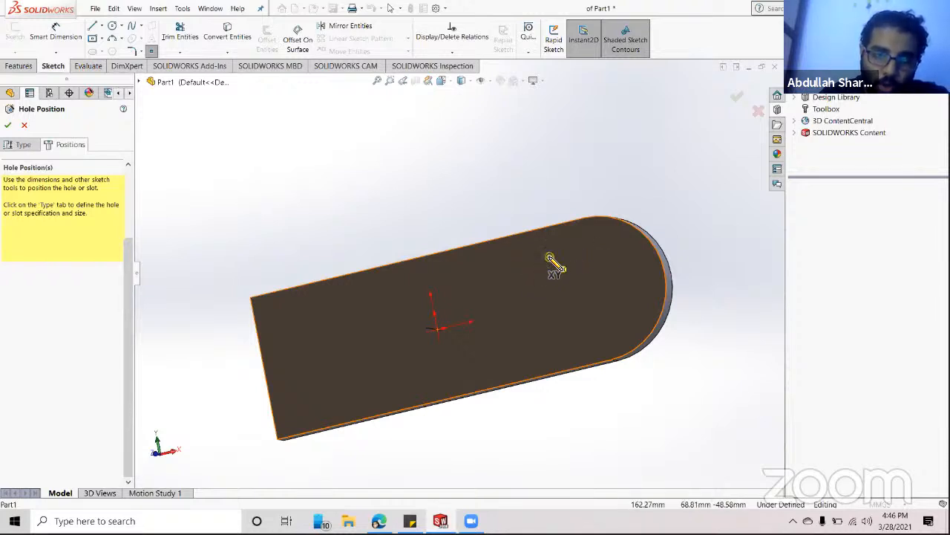
pyautogui.click(549, 258)
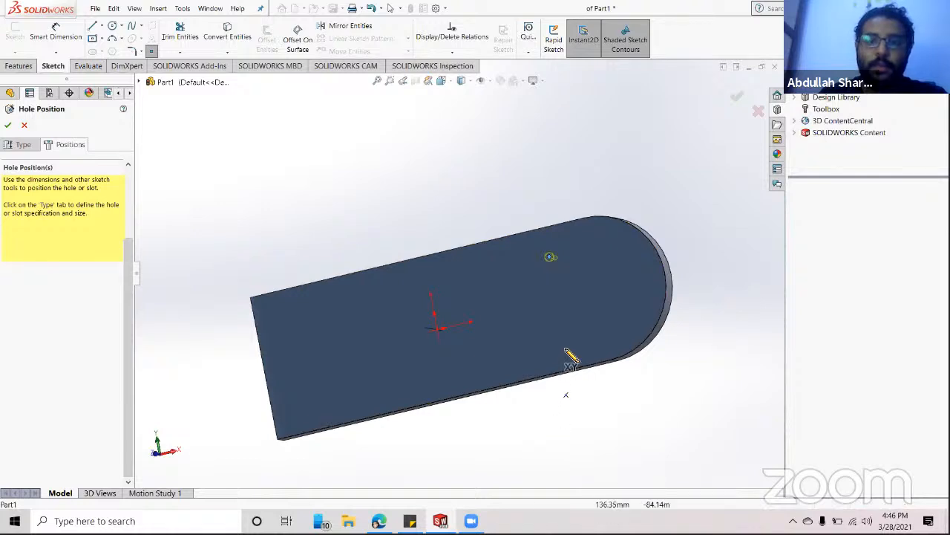
pyautogui.scroll(-3, 557, 263)
pyautogui.scroll(-3, 557, 263)
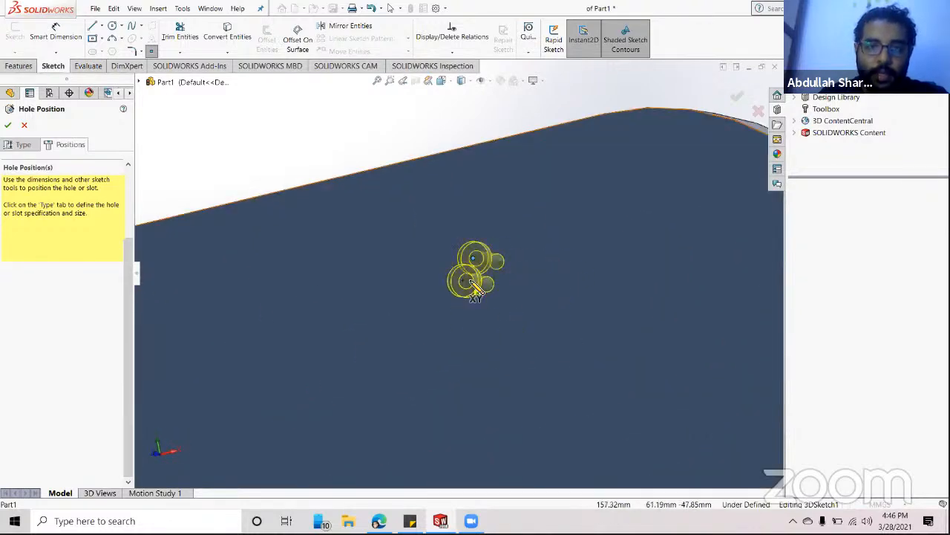
pyautogui.scroll(4, 486, 331)
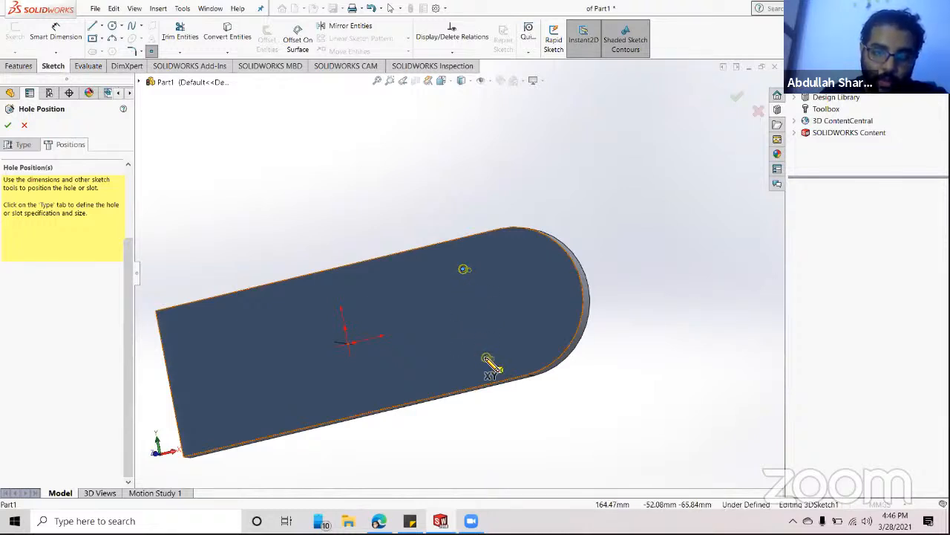
pyautogui.click(487, 359)
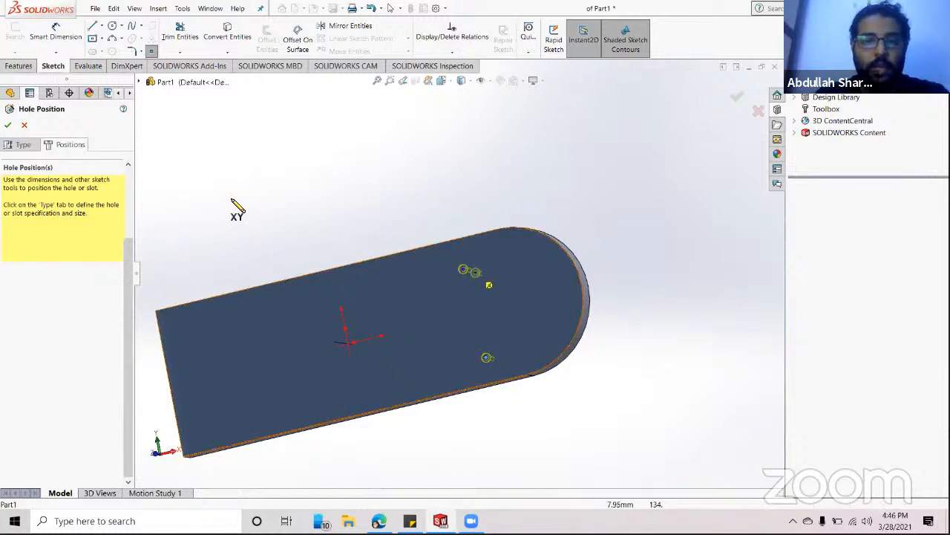
pyautogui.click(10, 128)
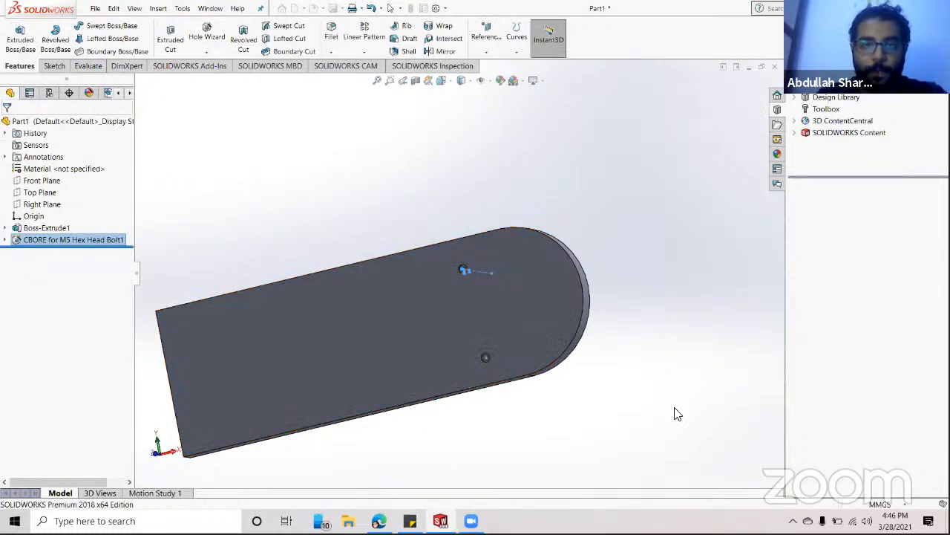
# - Inspect a counterbored hole up close, then expand the CBORE feature and select Sketch2
pyautogui.click(674, 408)
pyautogui.scroll(-3, 558, 292)
pyautogui.moveTo(533, 355); pyautogui.dragTo(536, 256, button='middle')
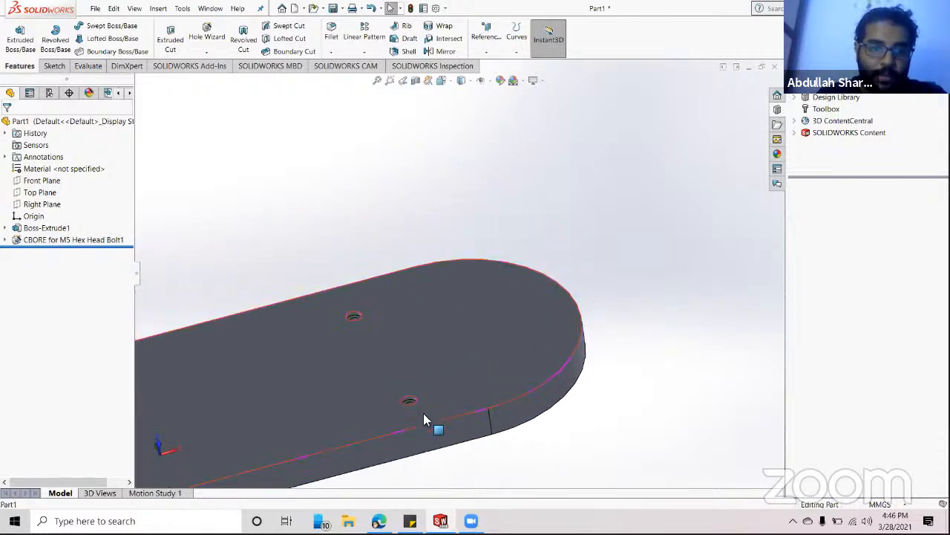
pyautogui.scroll(-6, 408, 323)
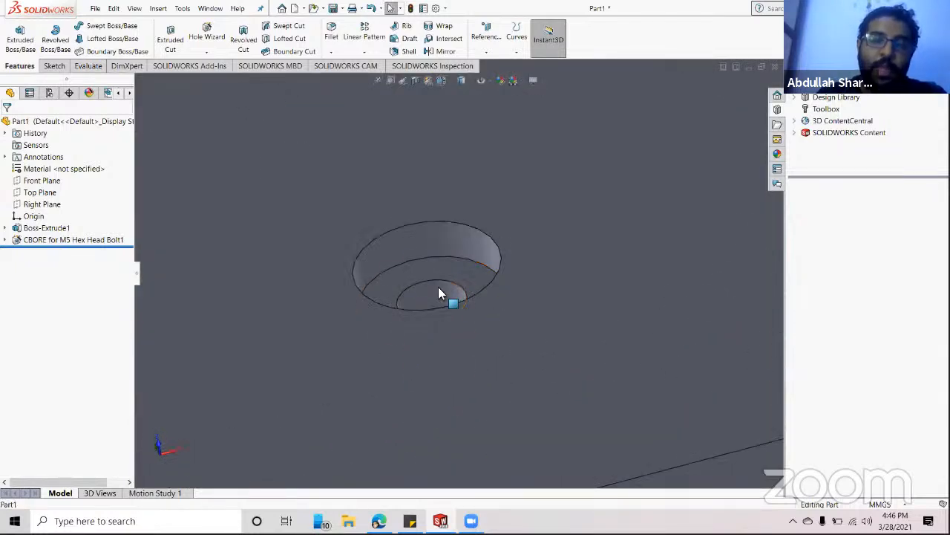
pyautogui.moveTo(438, 292); pyautogui.dragTo(418, 355, button='middle')
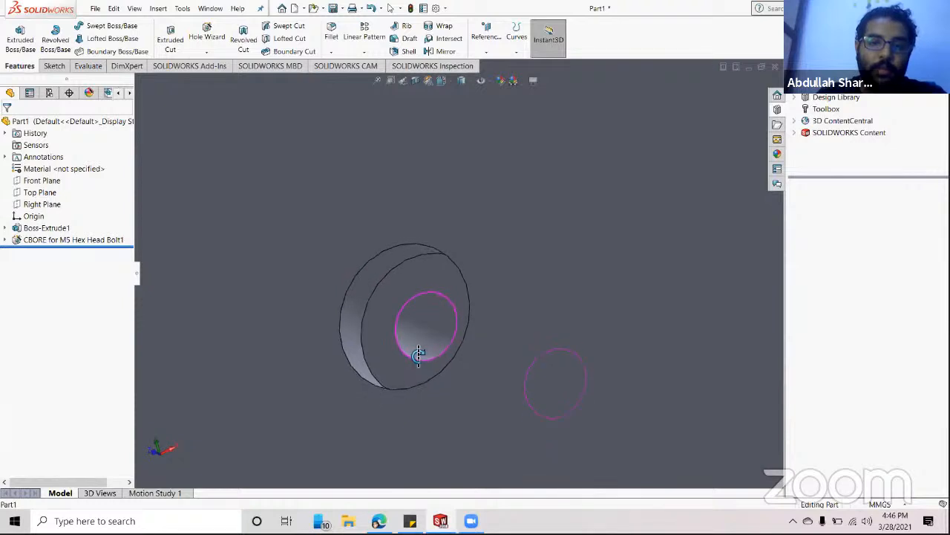
pyautogui.scroll(10, 427, 327)
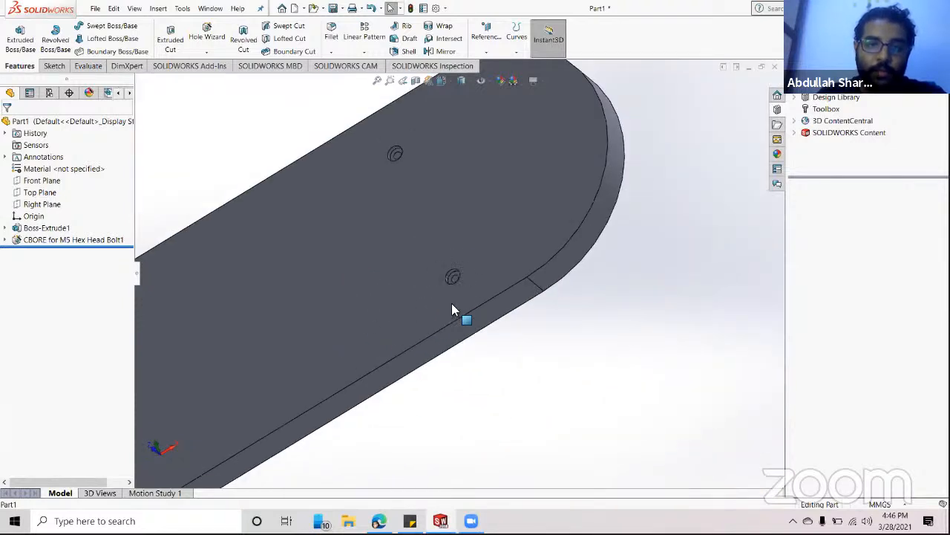
pyautogui.scroll(8, 476, 334)
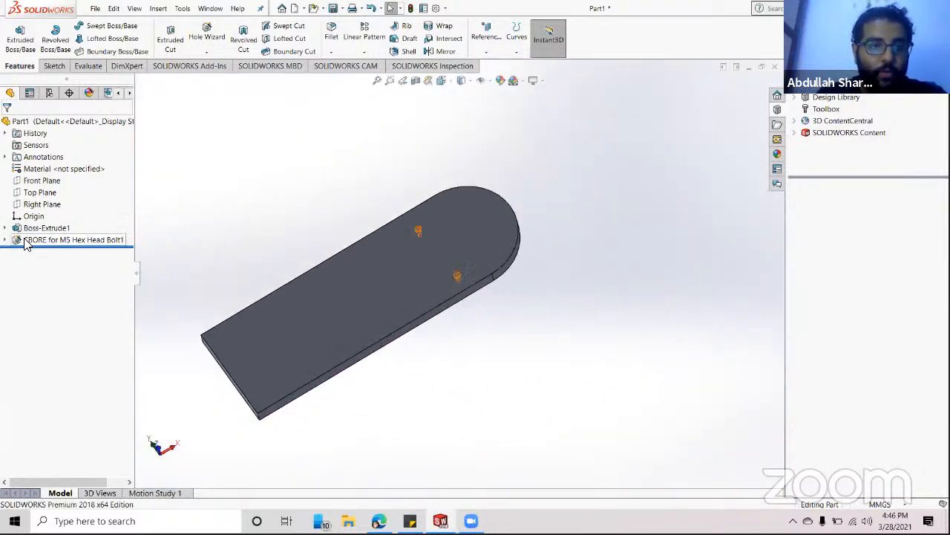
pyautogui.click(5, 240)
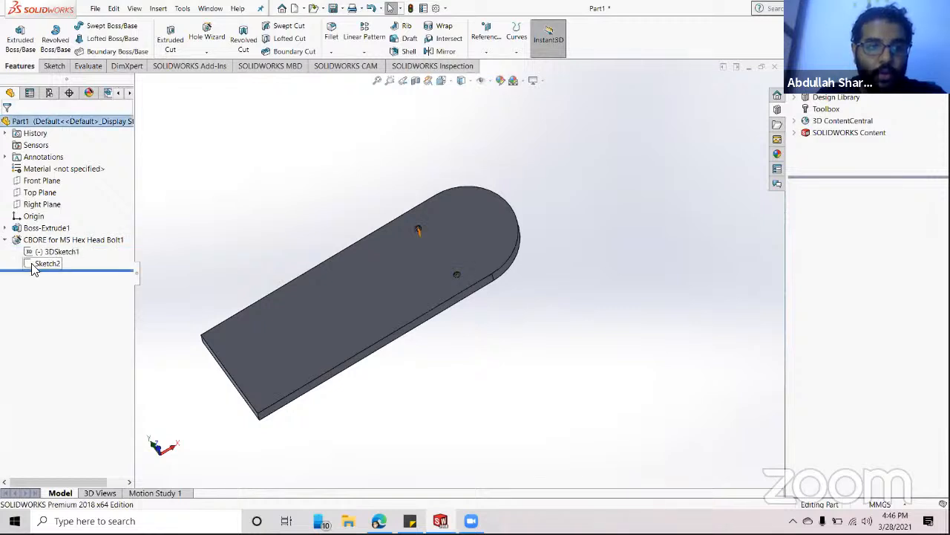
pyautogui.click(32, 264)
# - Edit Sketch2 and turn the view normal to the plate face
pyautogui.click(37, 241)
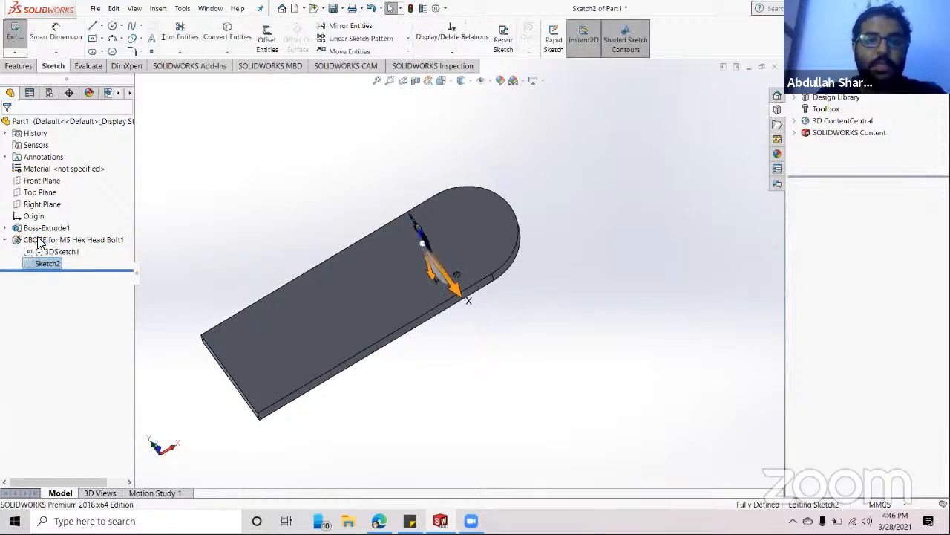
pyautogui.scroll(-5, 453, 279)
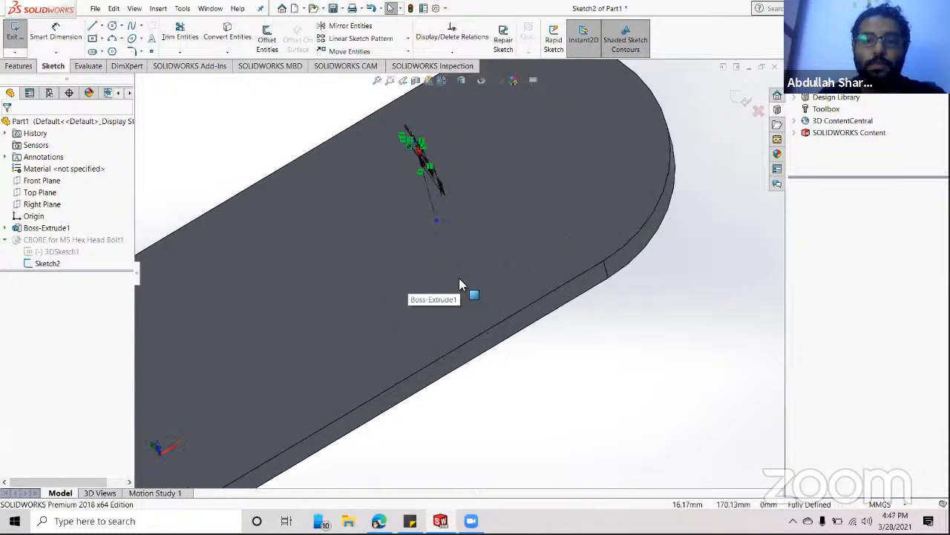
pyautogui.scroll(8, 456, 288)
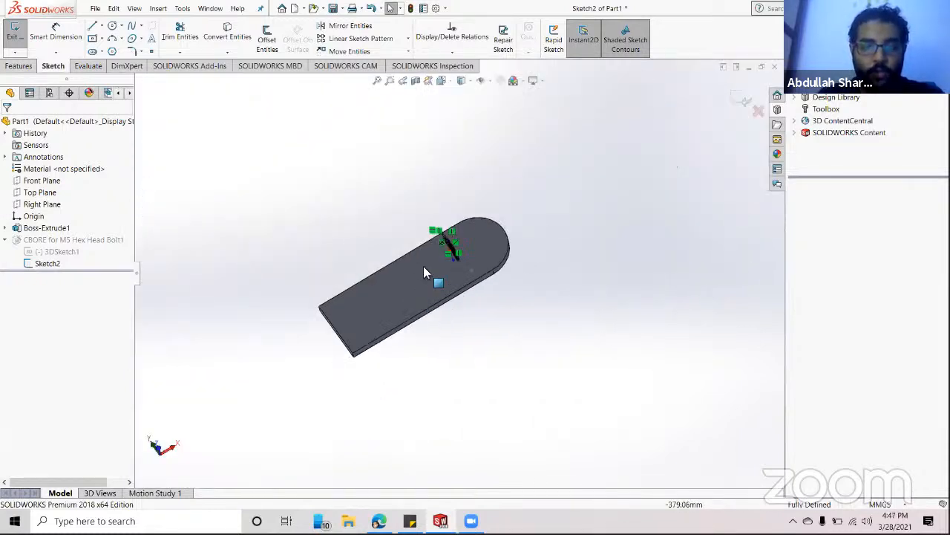
pyautogui.click(439, 284)
pyautogui.press('space')
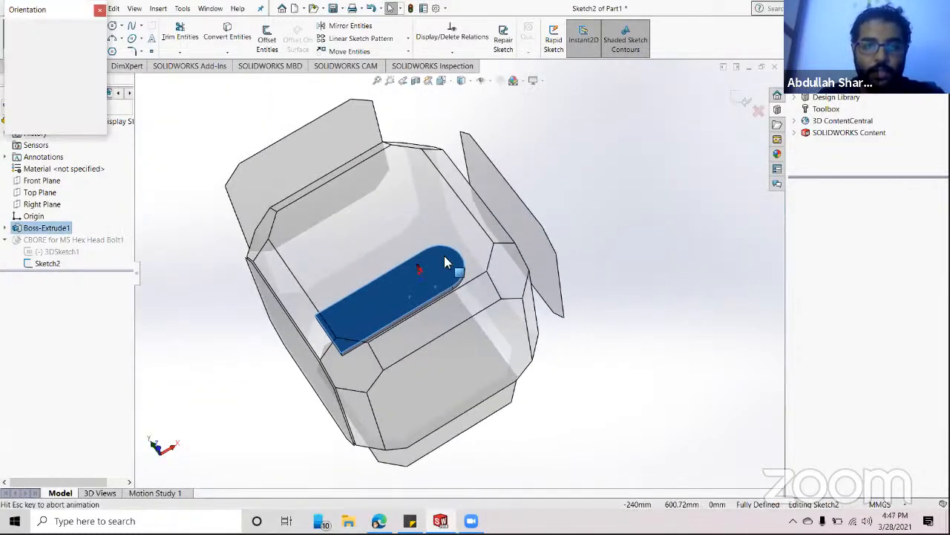
pyautogui.click(101, 71)
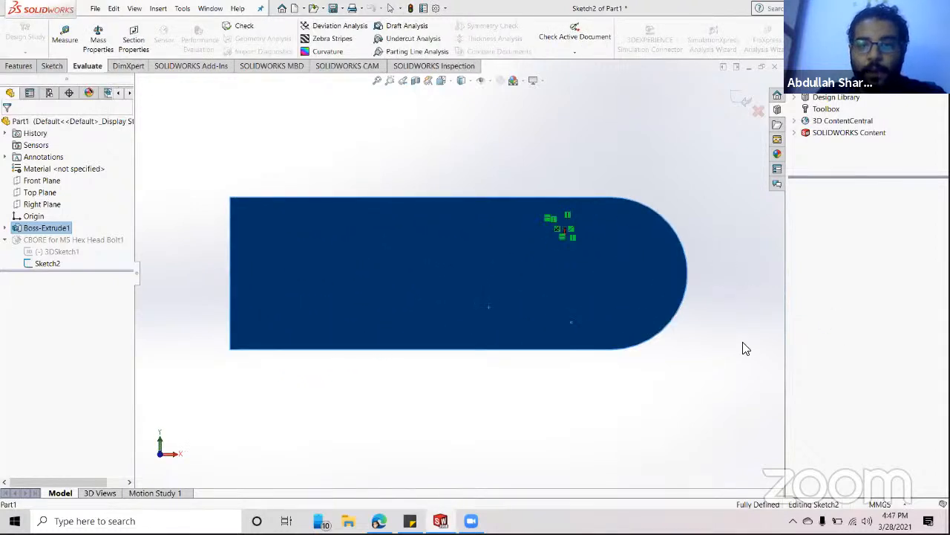
pyautogui.click(692, 299)
pyautogui.scroll(-3, 692, 298)
pyautogui.scroll(1, 412, 283)
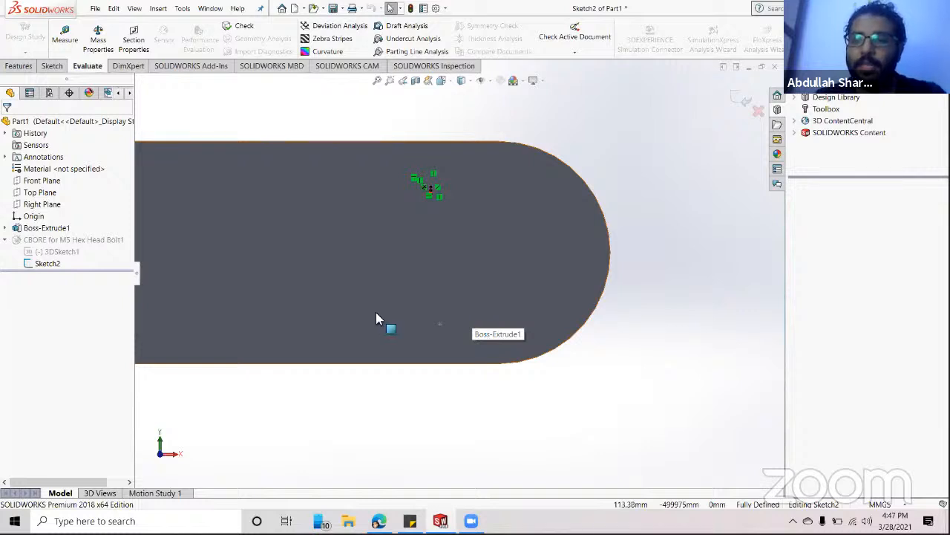
pyautogui.scroll(-2, 431, 196)
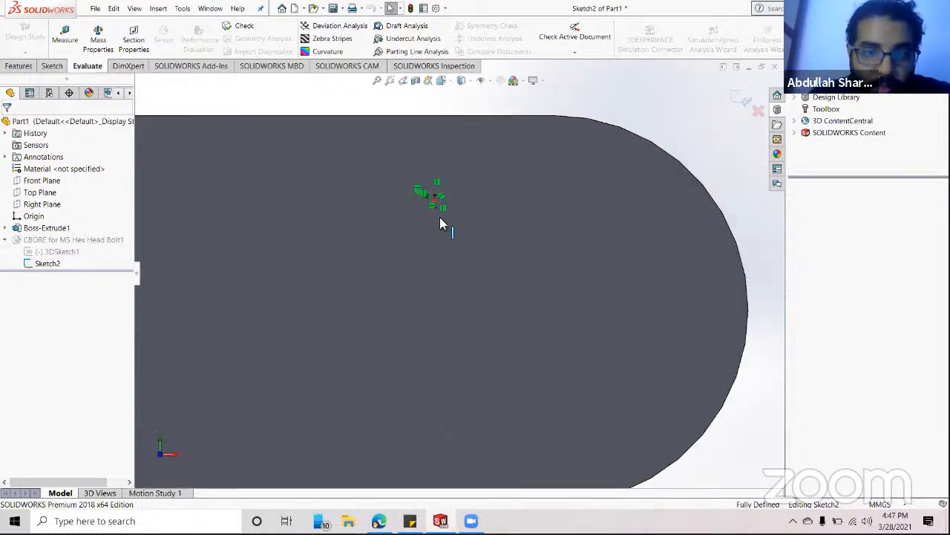
pyautogui.scroll(-5, 437, 211)
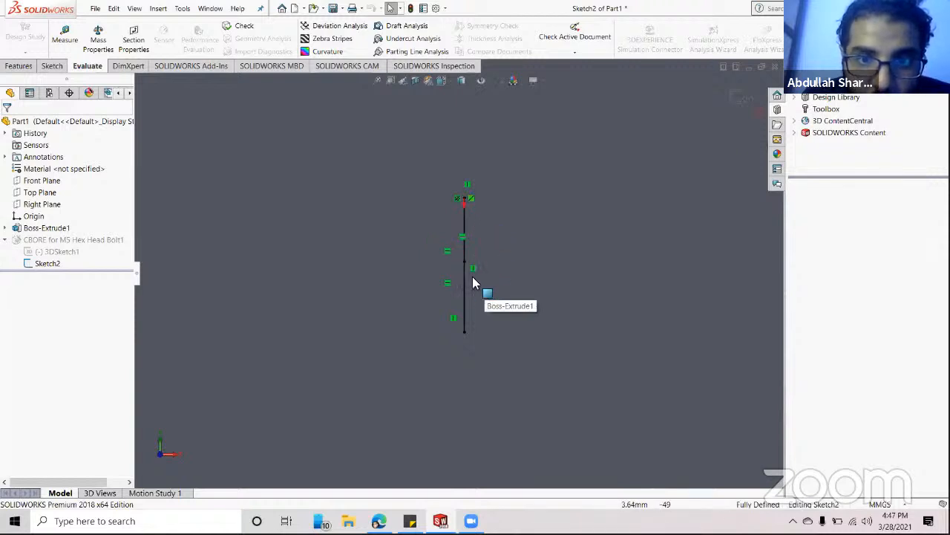
# - Delete the short vertical sketch line and exit Sketch2
pyautogui.click(465, 282)
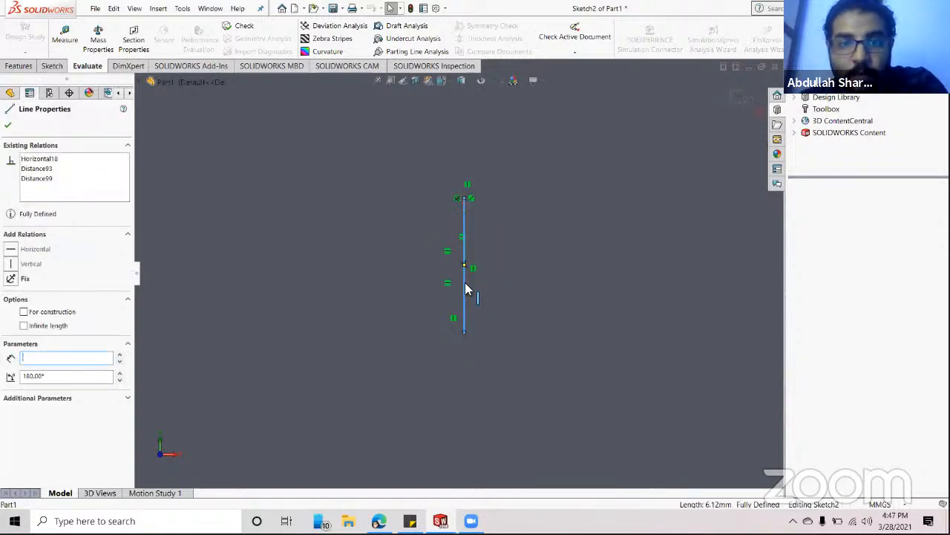
pyautogui.press('Delete')
pyautogui.click(550, 208)
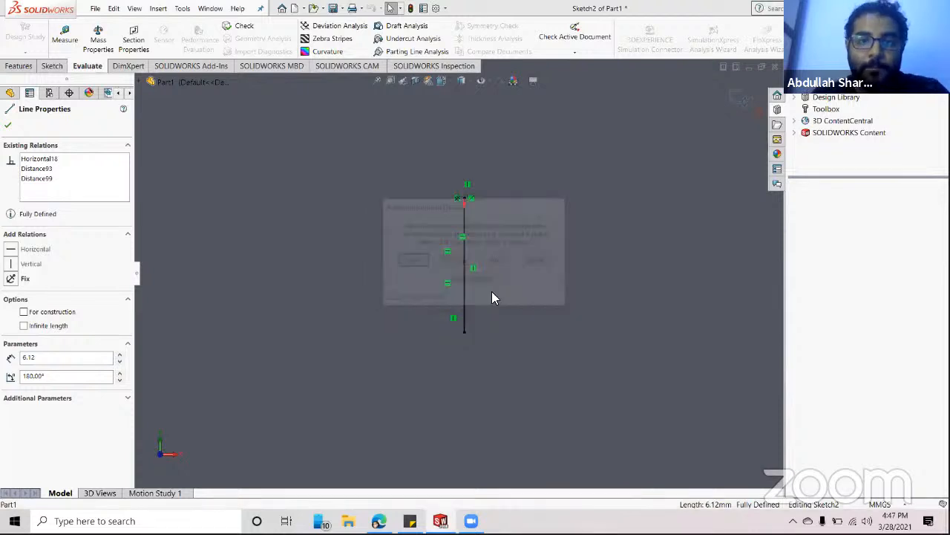
pyautogui.scroll(5, 474, 295)
pyautogui.press('Escape')
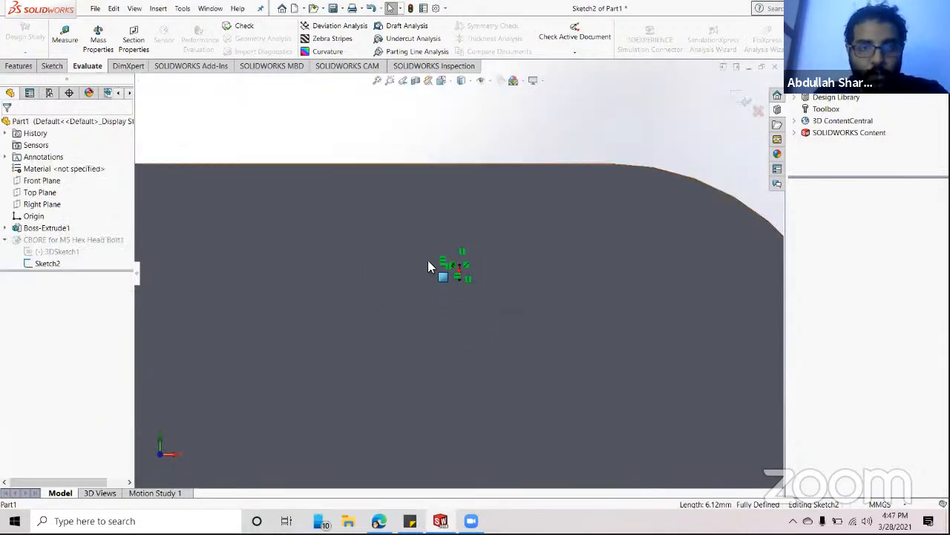
pyautogui.scroll(4, 427, 261)
pyautogui.click(741, 100)
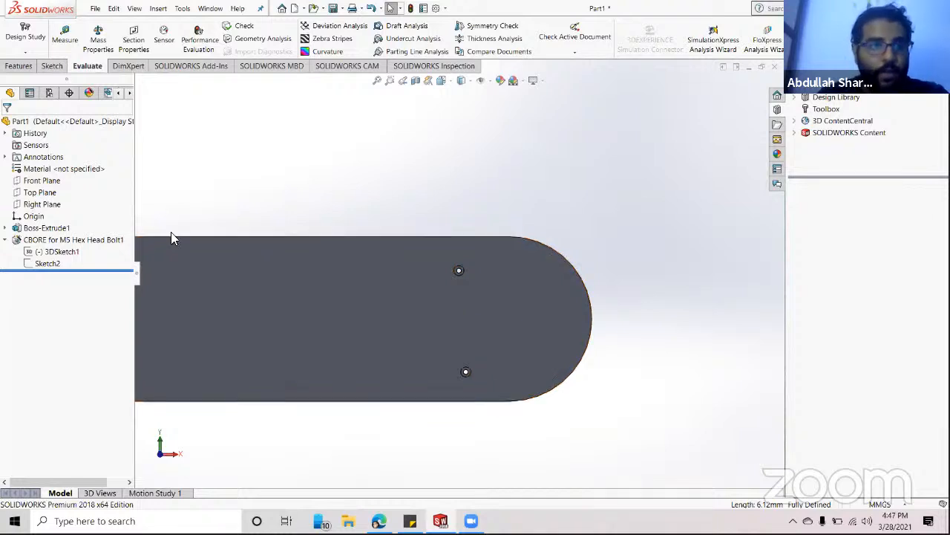
pyautogui.click(366, 325)
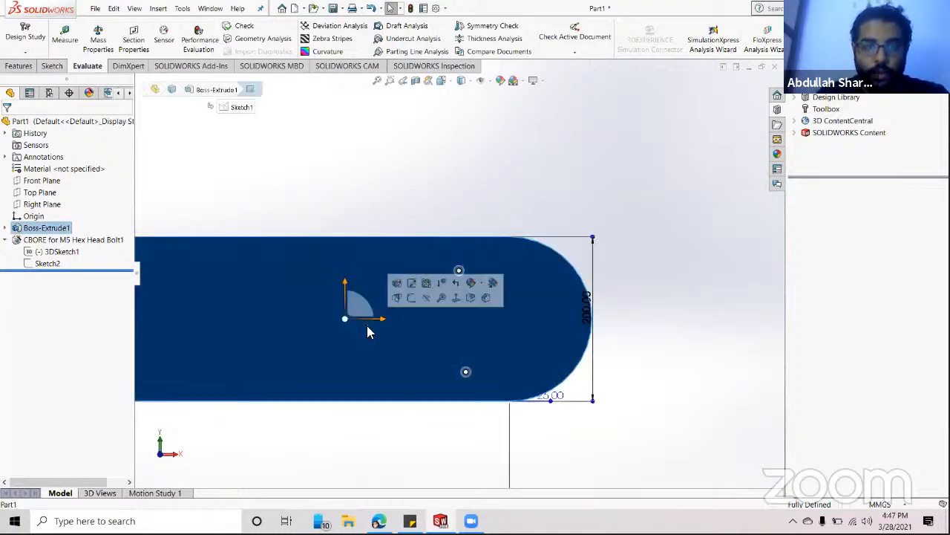
pyautogui.click(239, 196)
pyautogui.click(38, 262)
pyautogui.click(43, 245)
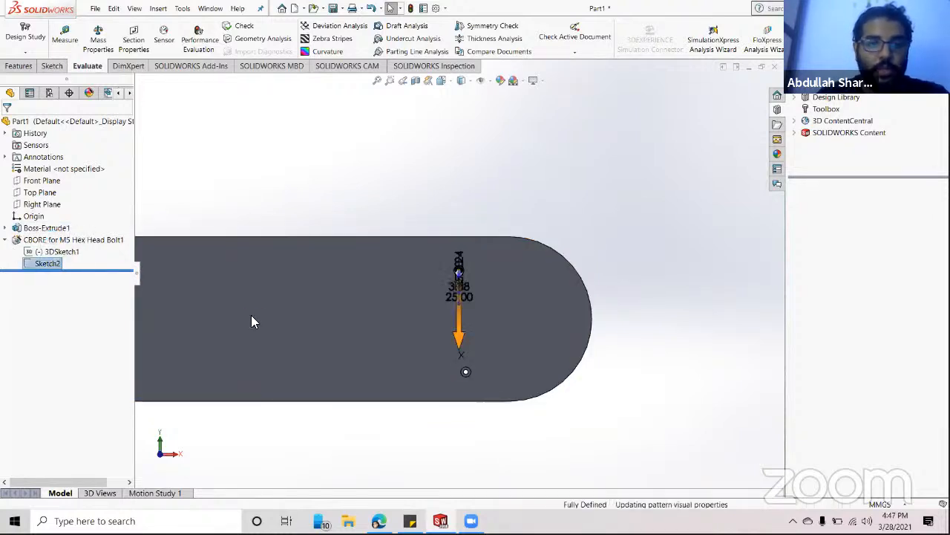
pyautogui.click(102, 26)
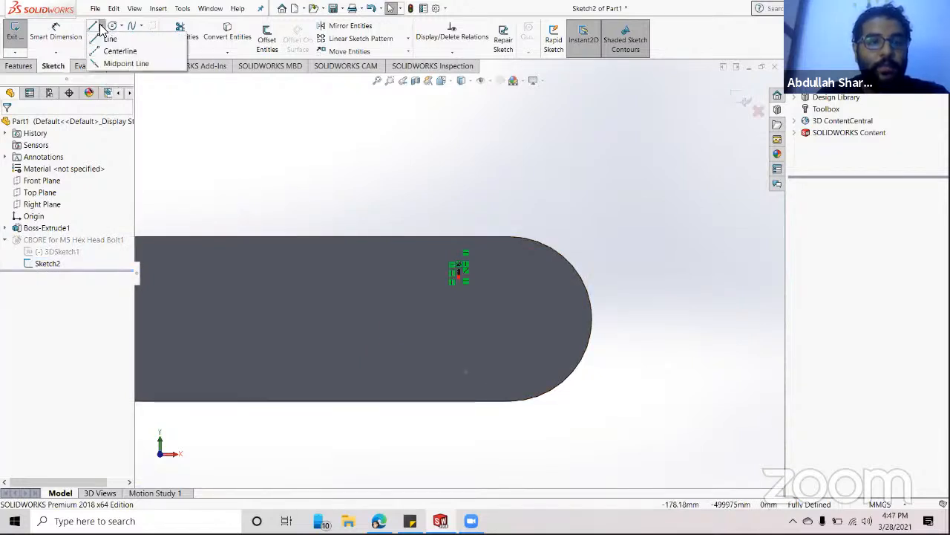
pyautogui.click(100, 53)
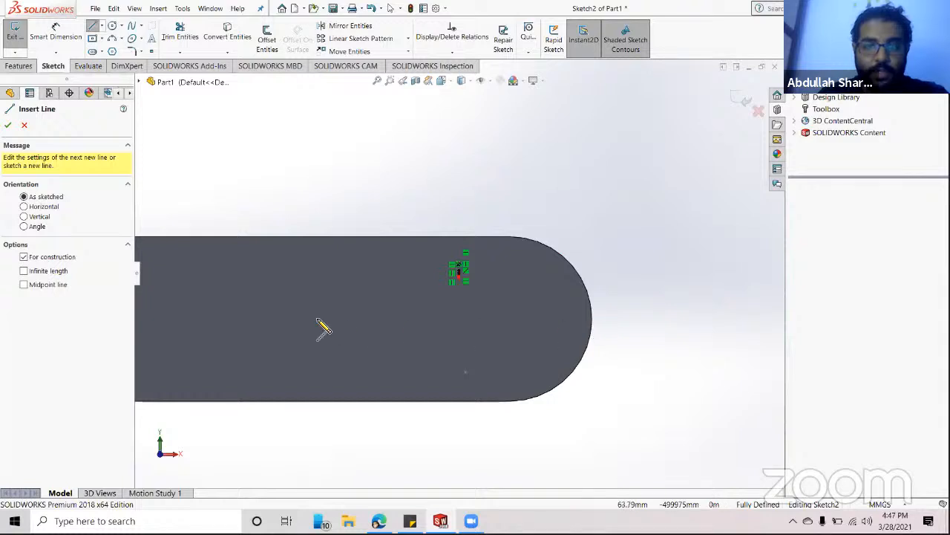
pyautogui.press('z')
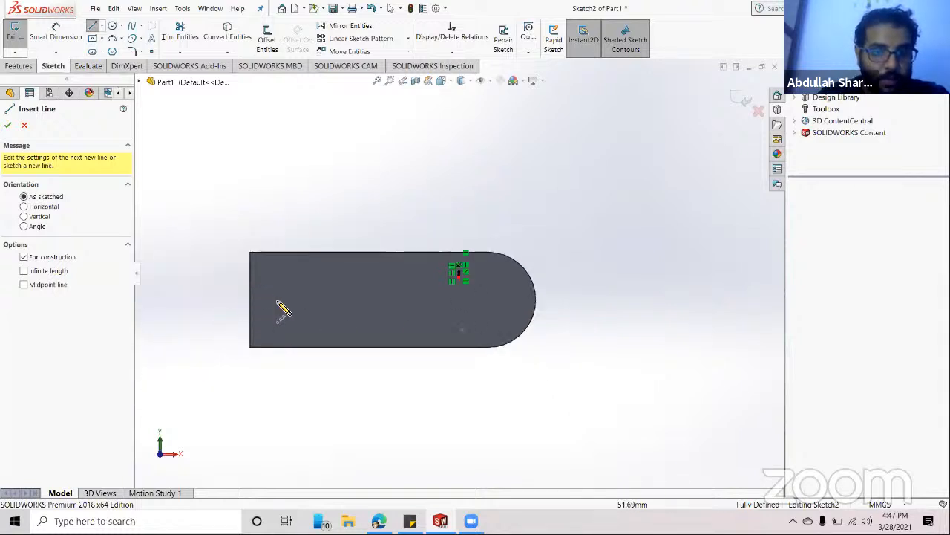
pyautogui.scroll(-2, 527, 312)
pyautogui.scroll(1, 530, 297)
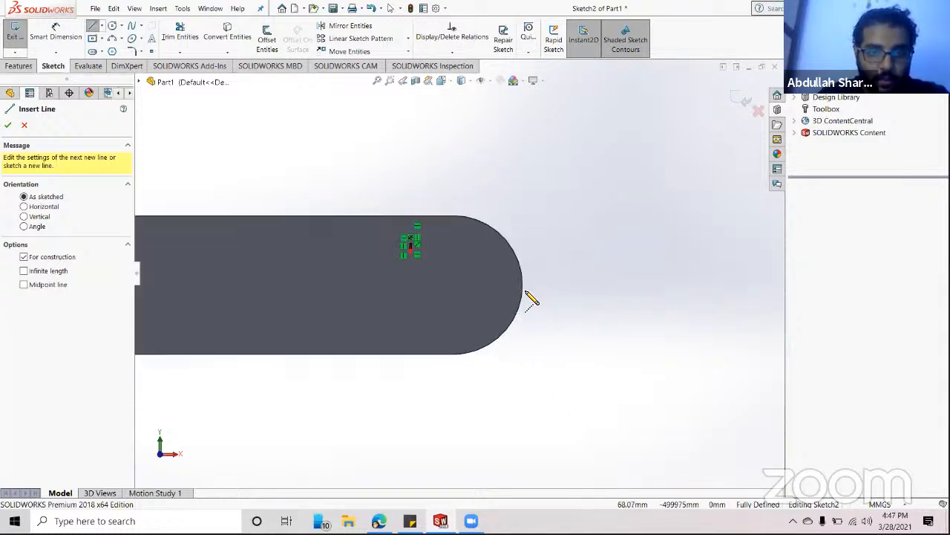
pyautogui.scroll(-2, 438, 301)
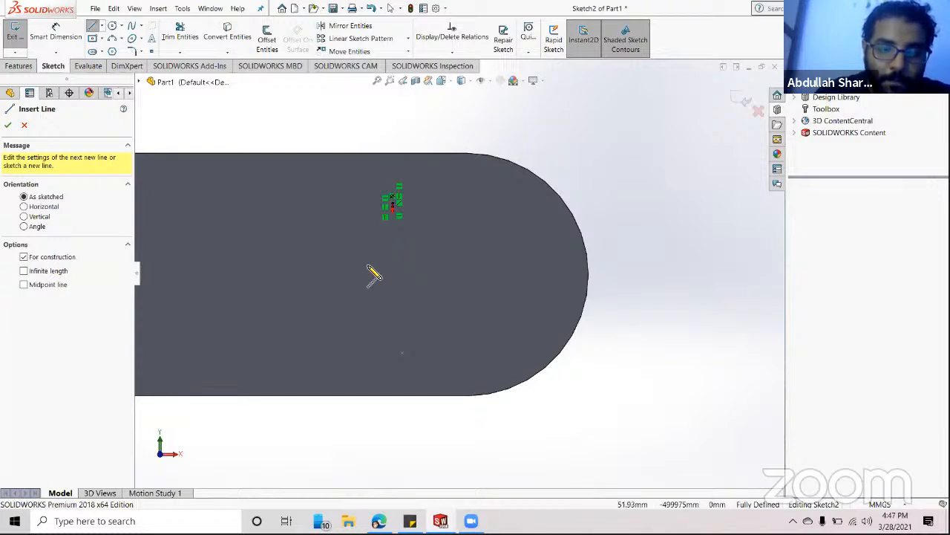
pyautogui.click(25, 126)
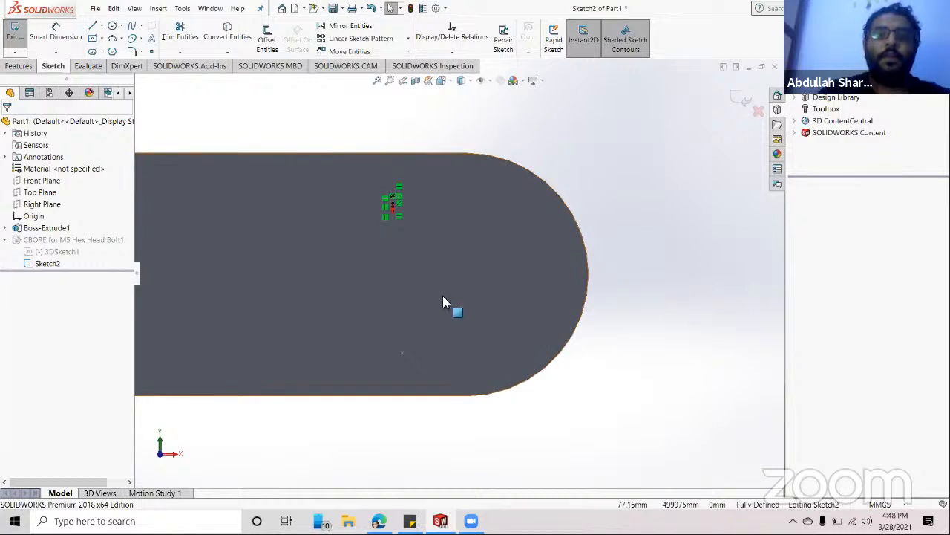
pyautogui.click(746, 101)
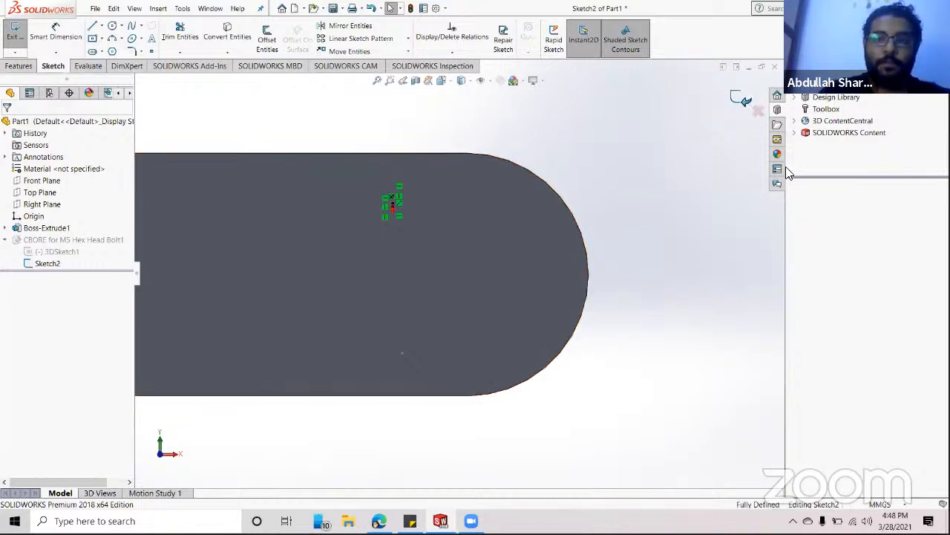
pyautogui.scroll(1, 586, 384)
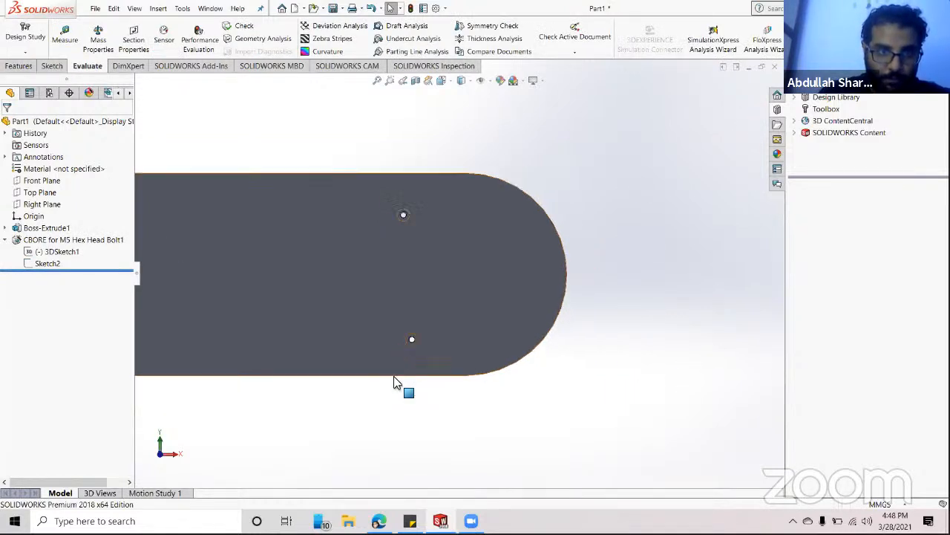
pyautogui.click(414, 340)
pyautogui.scroll(2, 628, 343)
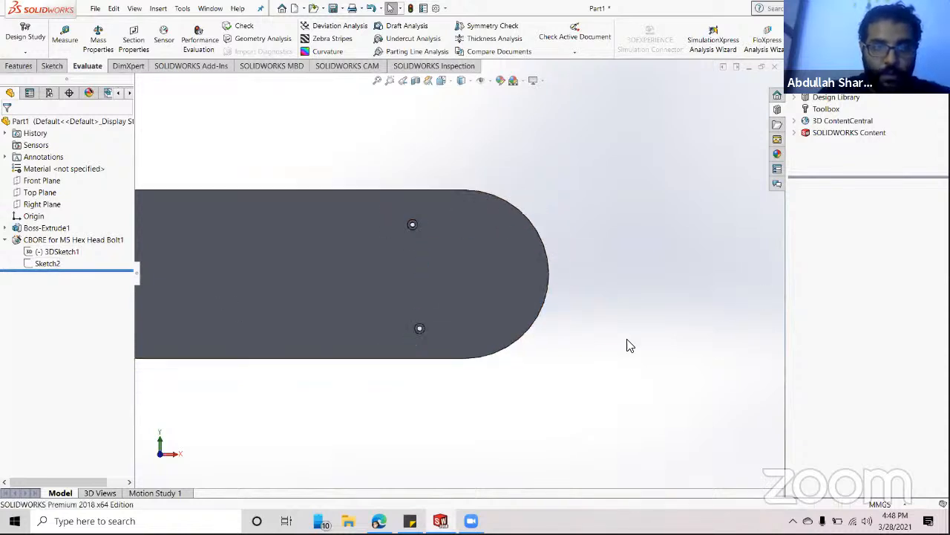
pyautogui.moveTo(637, 329); pyautogui.dragTo(597, 359, button='middle')
pyautogui.scroll(-3, 435, 276)
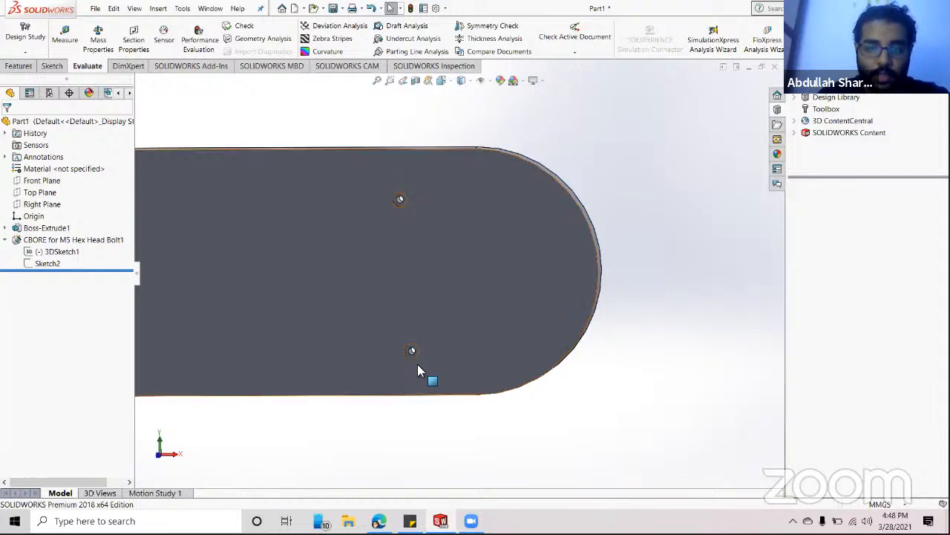
pyautogui.moveTo(552, 441); pyautogui.dragTo(420, 308, button='middle')
pyautogui.scroll(-3, 420, 309)
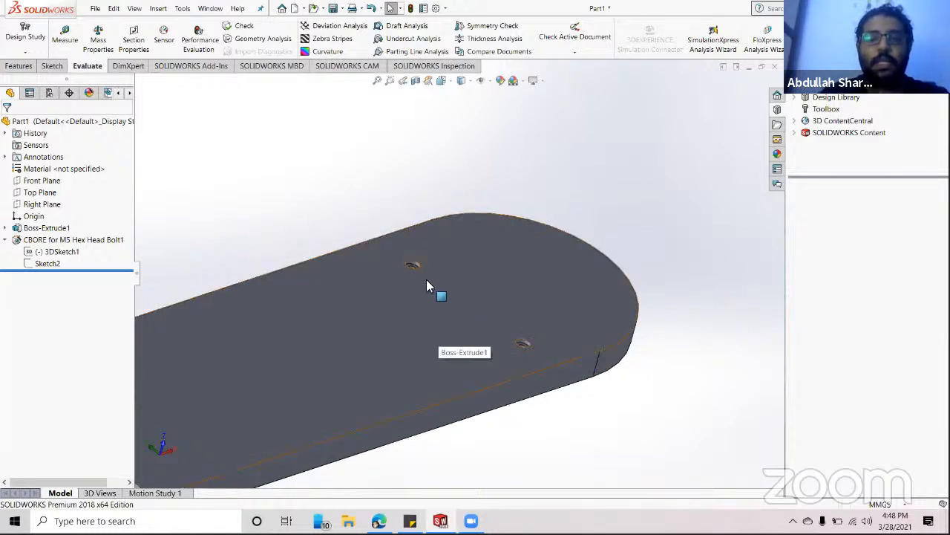
pyautogui.scroll(-2, 427, 279)
pyautogui.scroll(-2, 426, 280)
pyautogui.scroll(4, 490, 356)
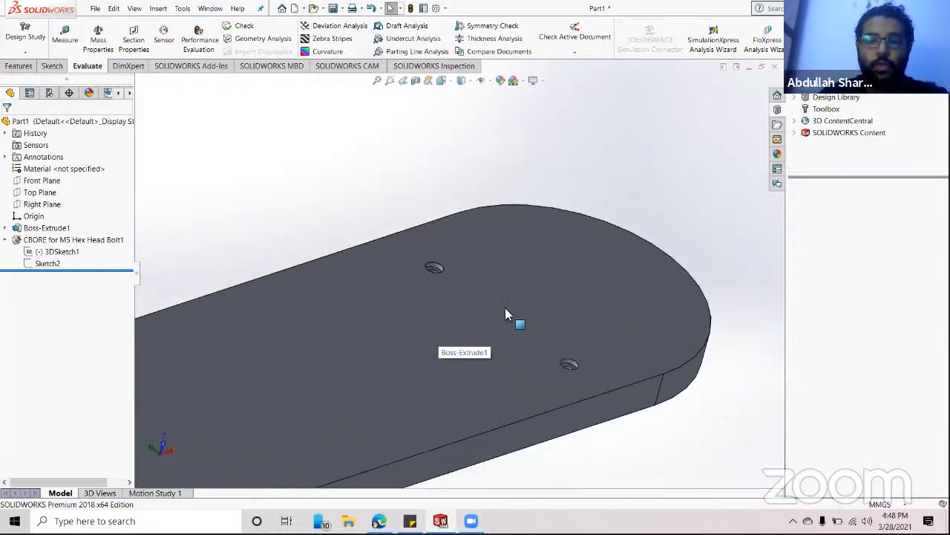
pyautogui.scroll(-2, 478, 318)
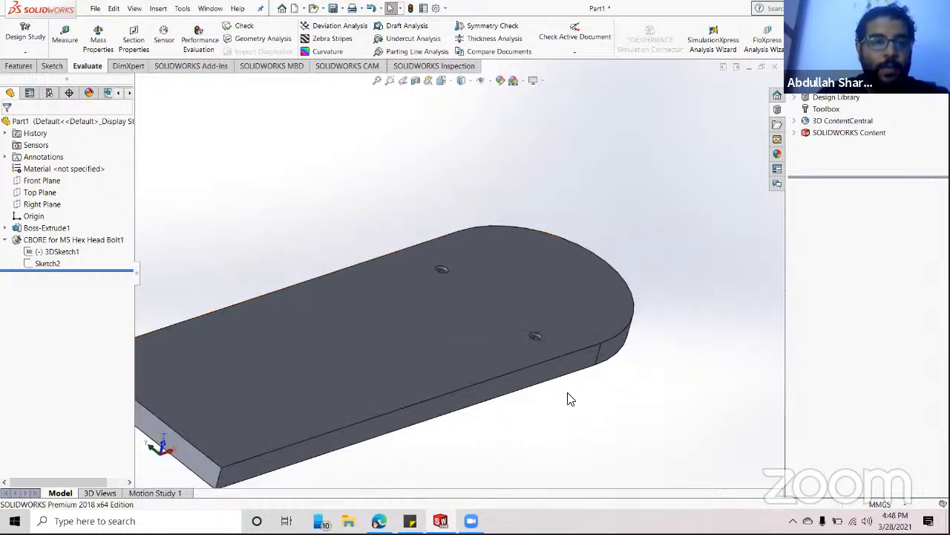
pyautogui.scroll(-3, 530, 314)
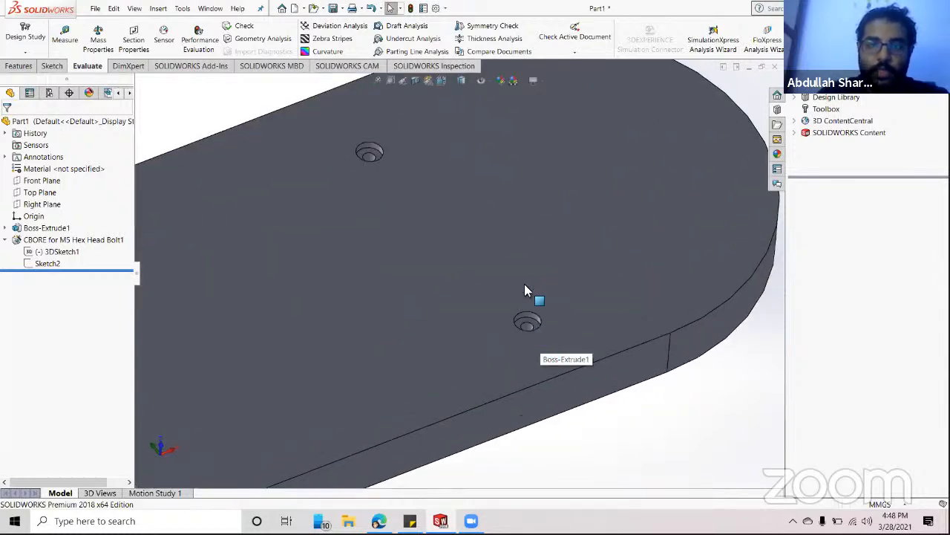
pyautogui.click(52, 65)
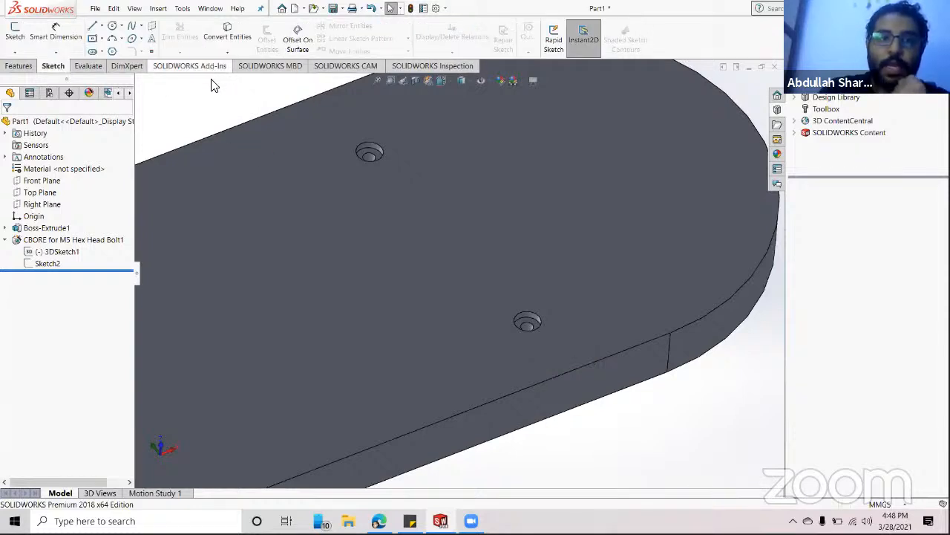
pyautogui.scroll(1, 195, 292)
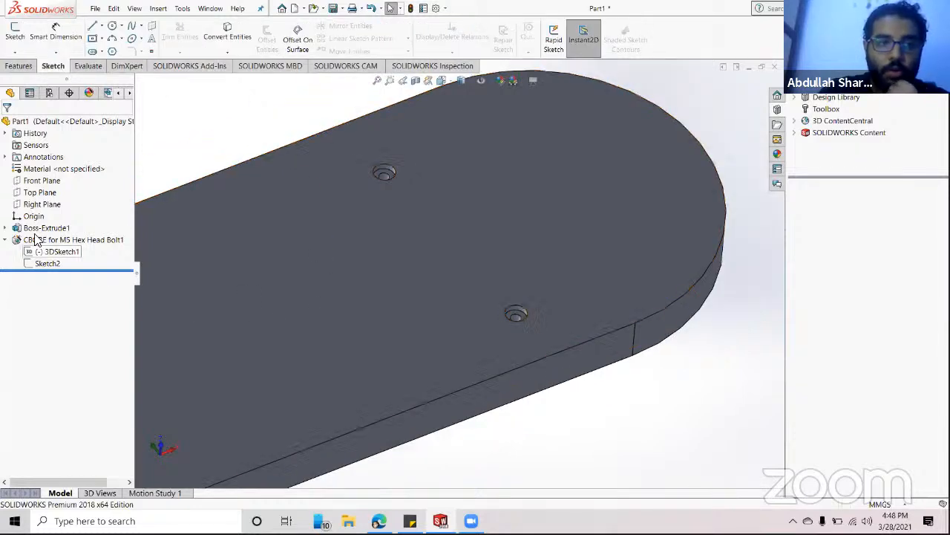
pyautogui.scroll(2, 710, 211)
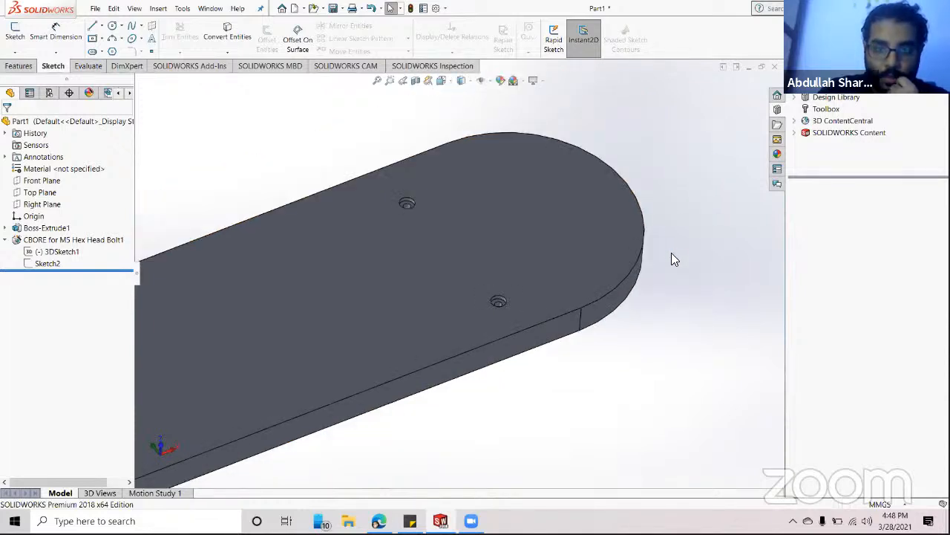
pyautogui.moveTo(672, 259); pyautogui.dragTo(401, 281, button='middle')
pyautogui.click(401, 276)
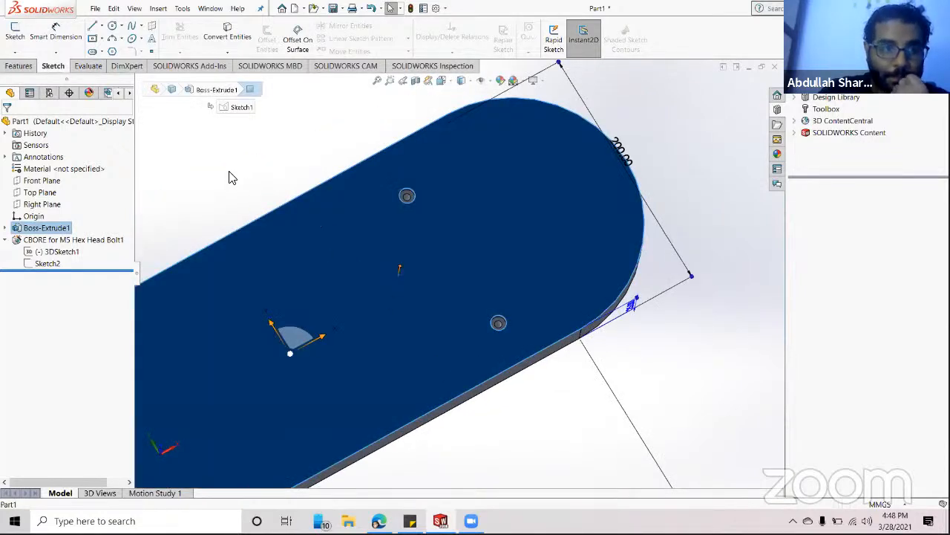
pyautogui.click(19, 65)
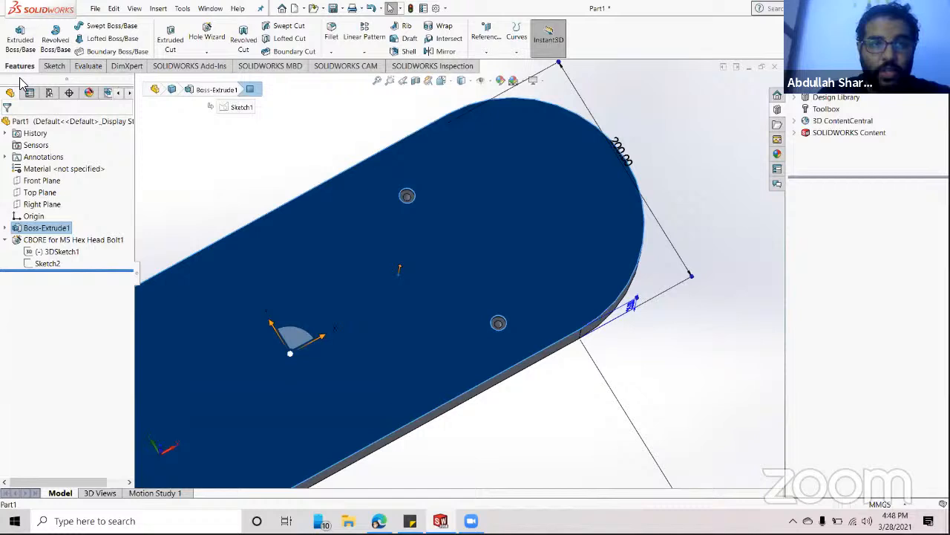
# - Add an M5 flat head countersink hole on the top face beside the upper counterbore hole
pyautogui.click(207, 52)
pyautogui.click(214, 61)
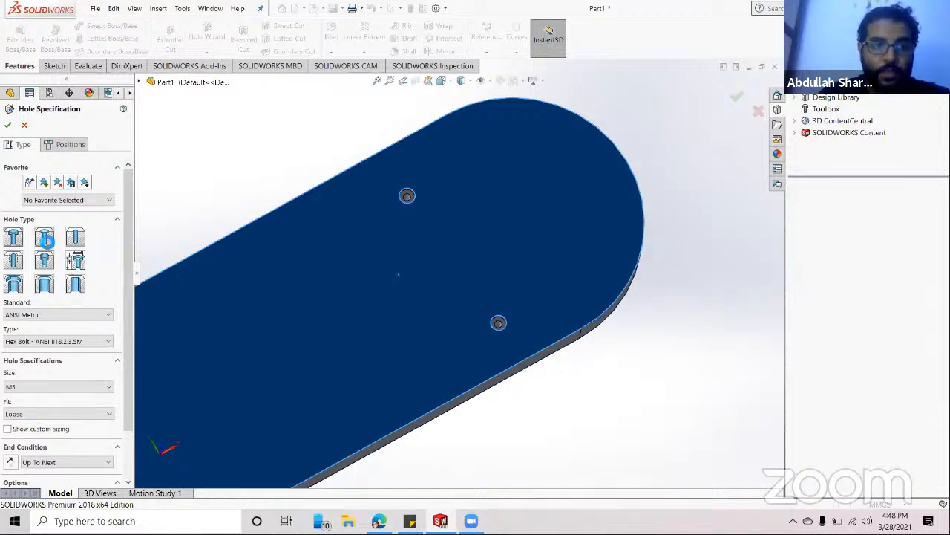
pyautogui.click(45, 238)
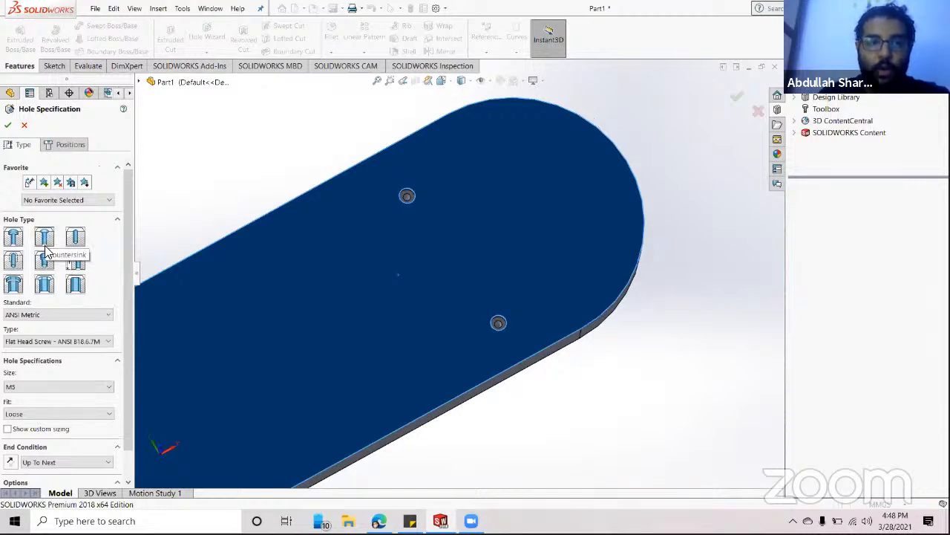
pyautogui.click(70, 144)
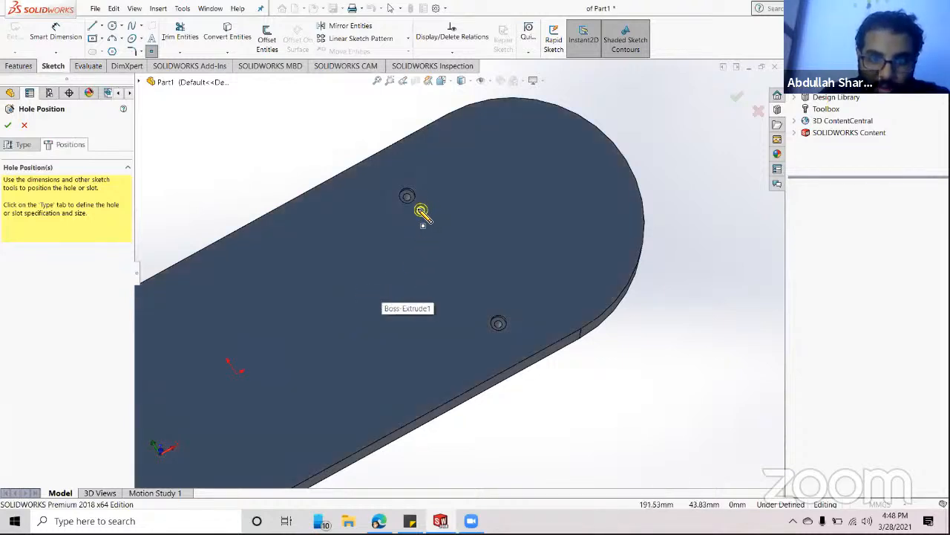
pyautogui.click(418, 211)
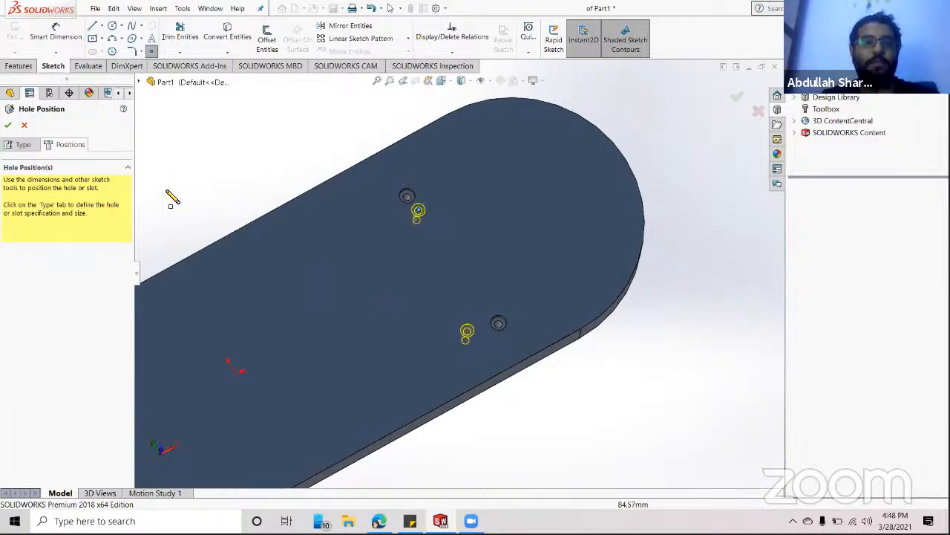
pyautogui.click(8, 126)
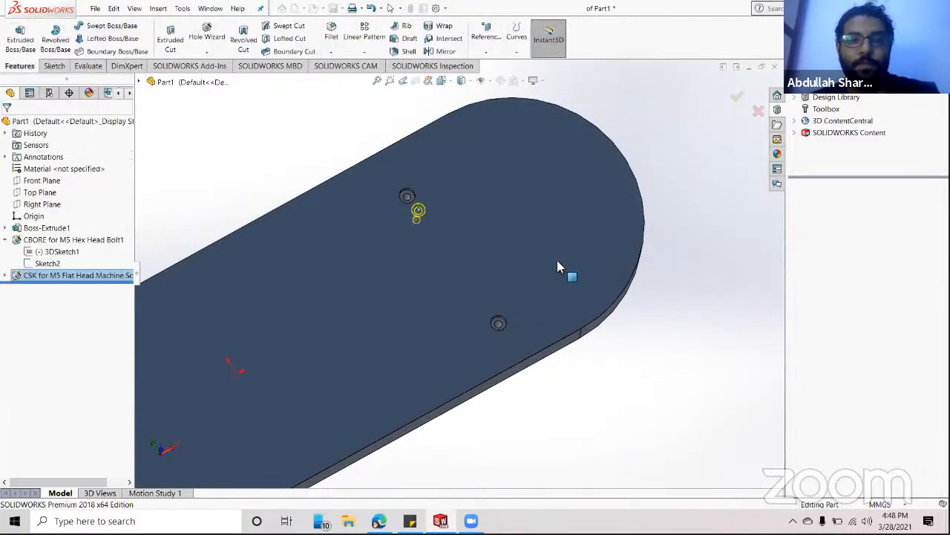
pyautogui.scroll(-5, 376, 226)
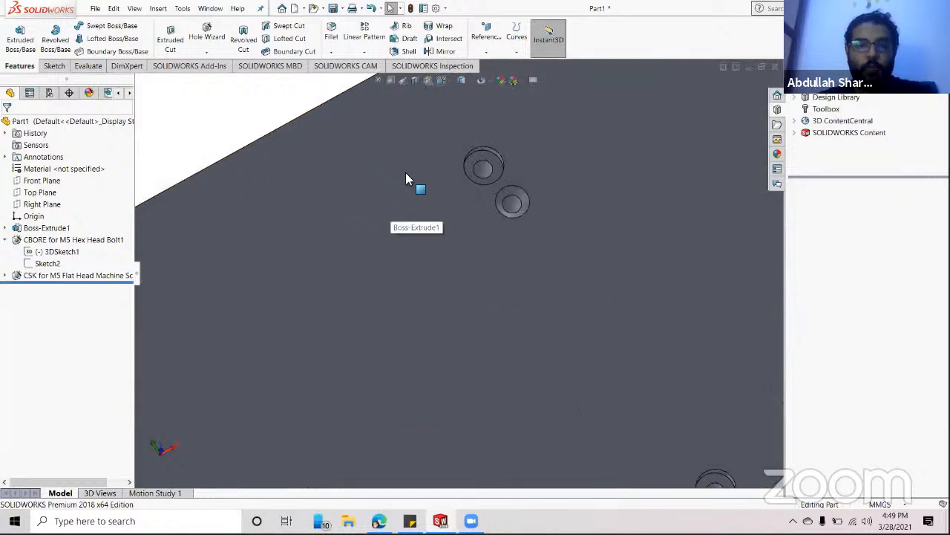
pyautogui.moveTo(527, 256); pyautogui.dragTo(467, 256, button='middle')
pyautogui.scroll(-5, 576, 202)
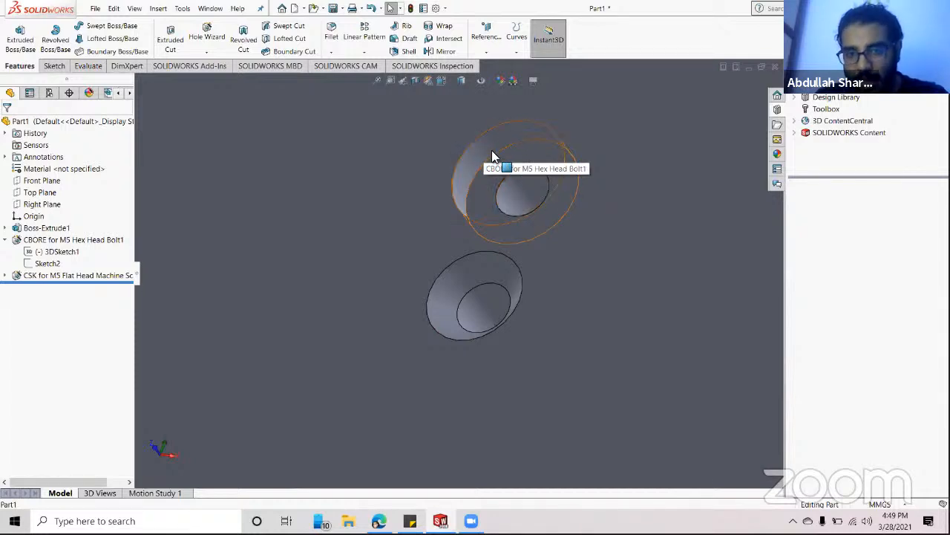
pyautogui.moveTo(496, 153); pyautogui.dragTo(466, 236, button='middle')
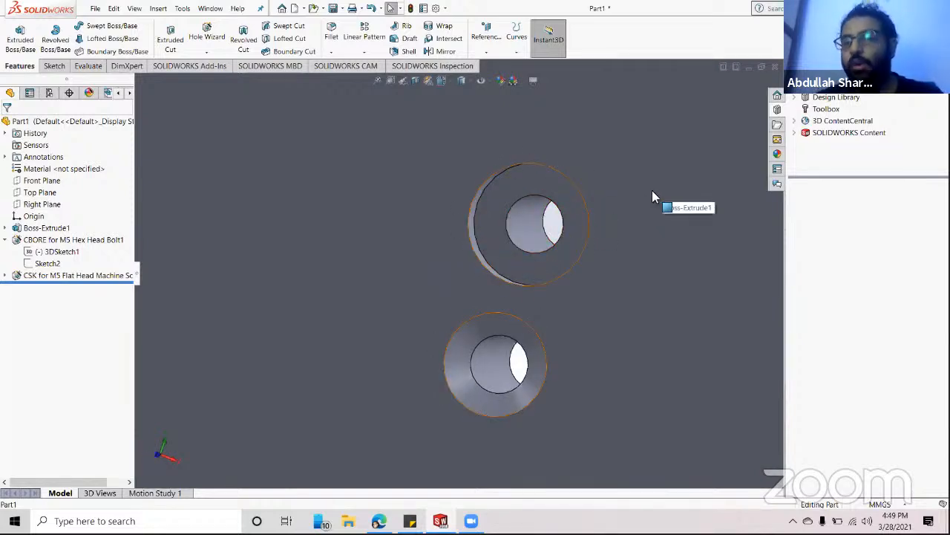
pyautogui.moveTo(653, 215); pyautogui.dragTo(565, 383, button='middle')
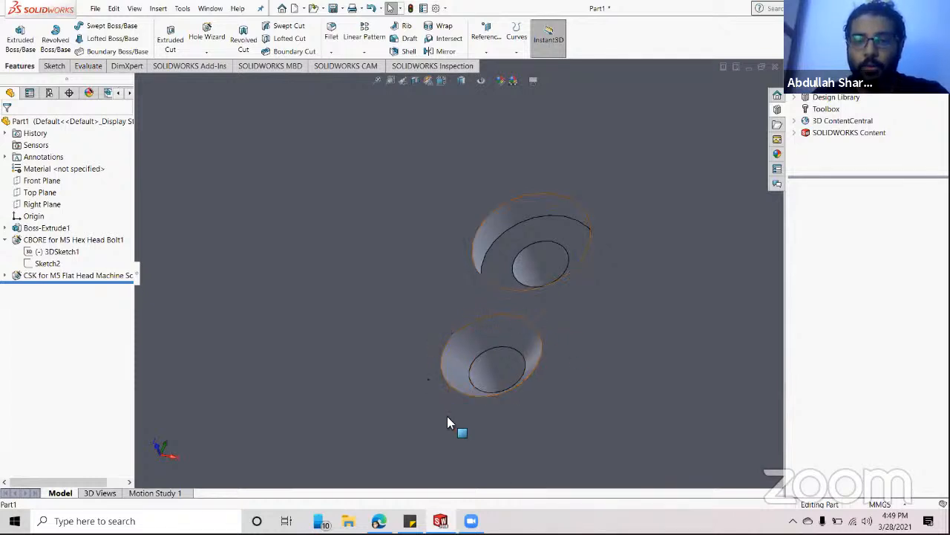
pyautogui.middleClick(536, 399)
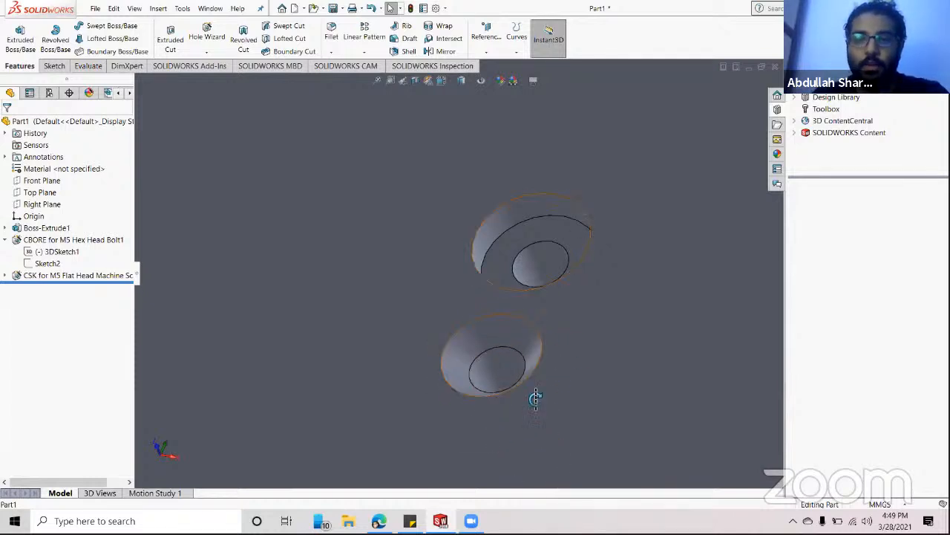
pyautogui.moveTo(536, 399); pyautogui.dragTo(556, 475, button='middle')
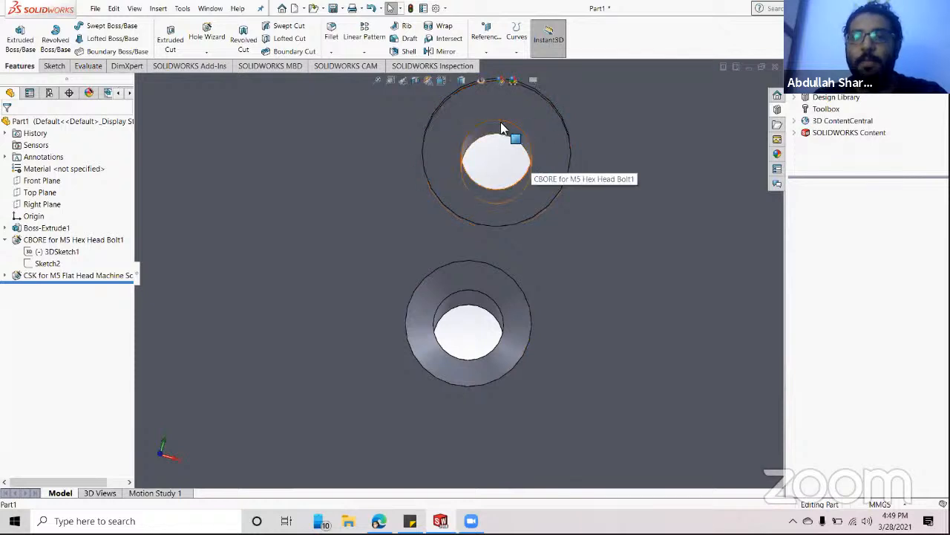
pyautogui.moveTo(511, 274); pyautogui.dragTo(497, 284, button='middle')
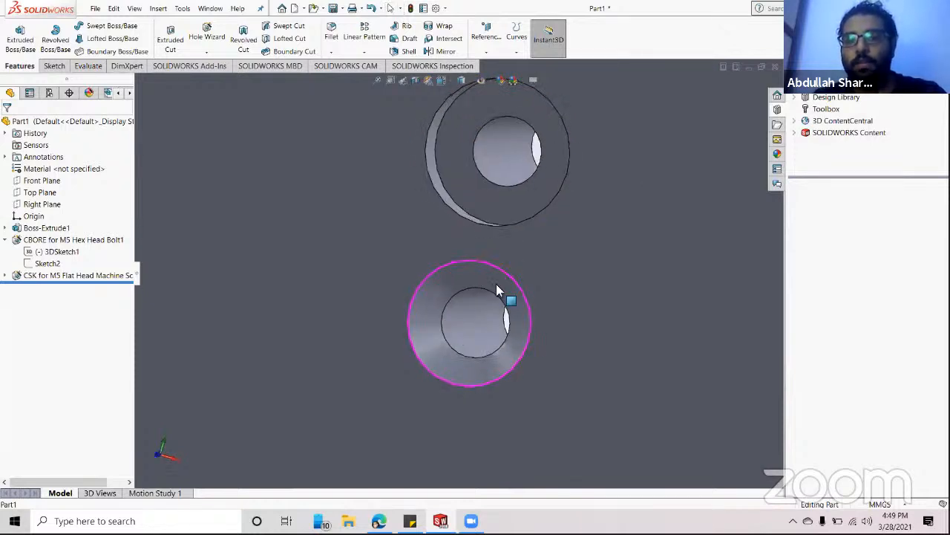
pyautogui.scroll(5, 586, 364)
pyautogui.moveTo(575, 315); pyautogui.dragTo(423, 249, button='middle')
pyautogui.scroll(8, 610, 315)
pyautogui.scroll(-3, 495, 289)
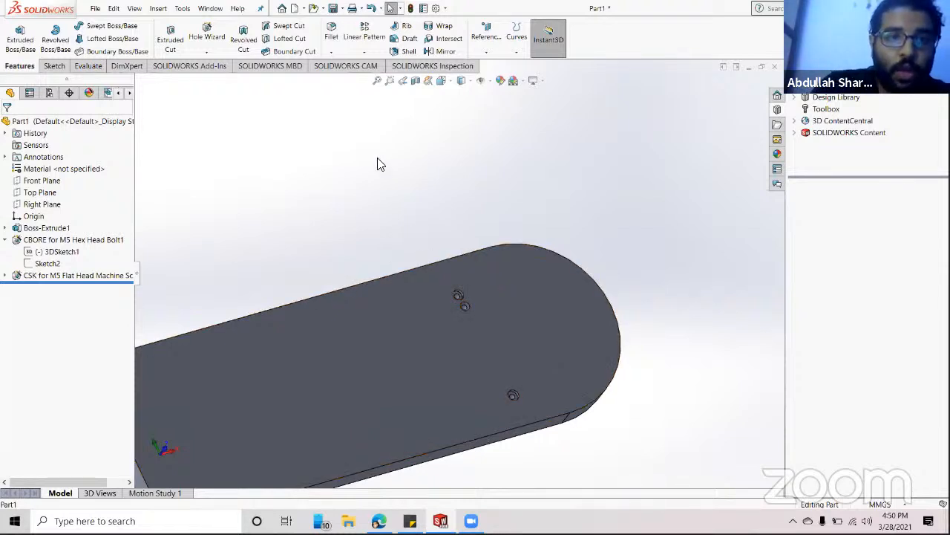
# - Orbit and zoom to the plate's edge, picking its top and front faces
pyautogui.moveTo(434, 165); pyautogui.dragTo(388, 121, button='middle')
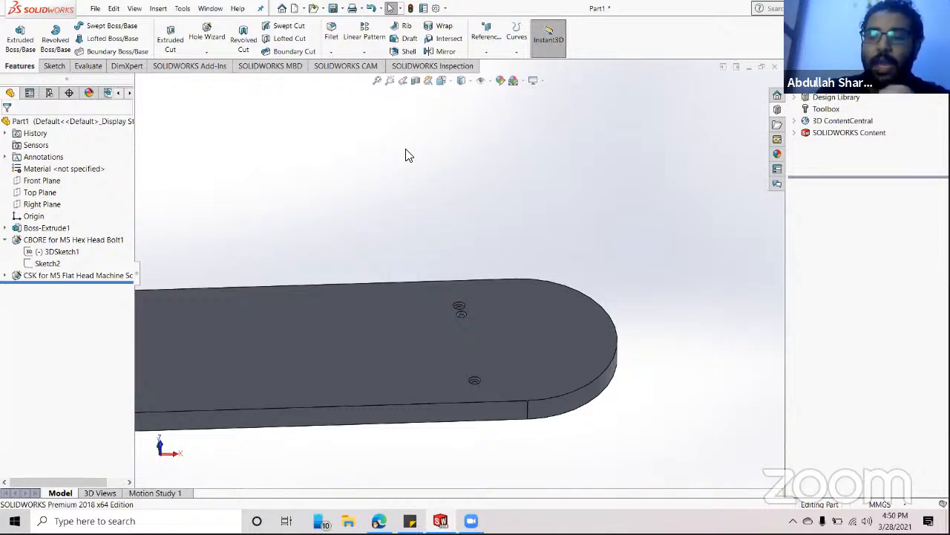
pyautogui.scroll(-2, 437, 387)
pyautogui.scroll(-2, 440, 374)
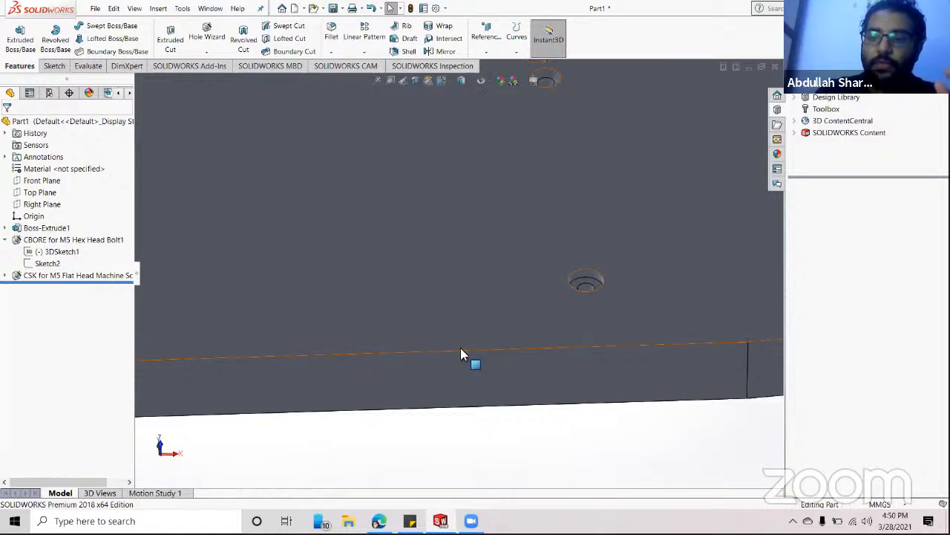
pyautogui.click(409, 261)
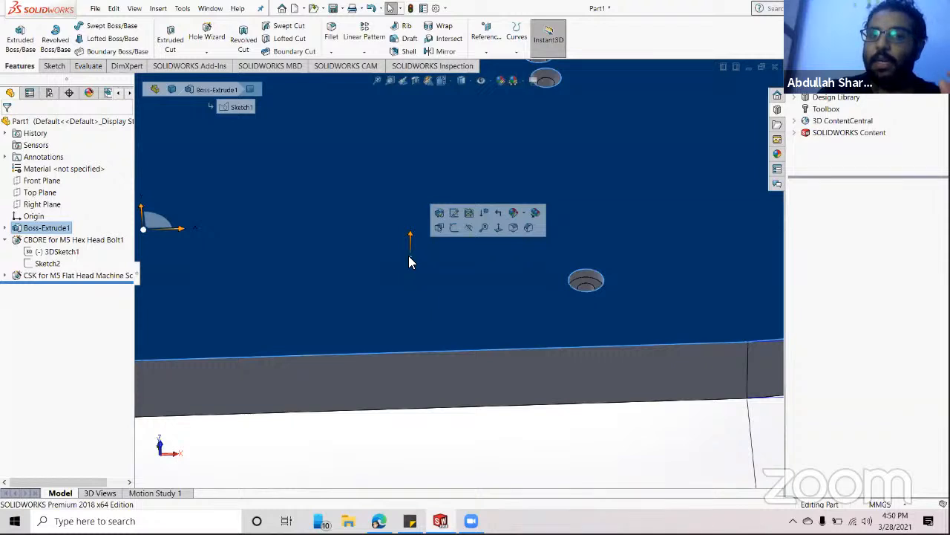
pyautogui.click(481, 384)
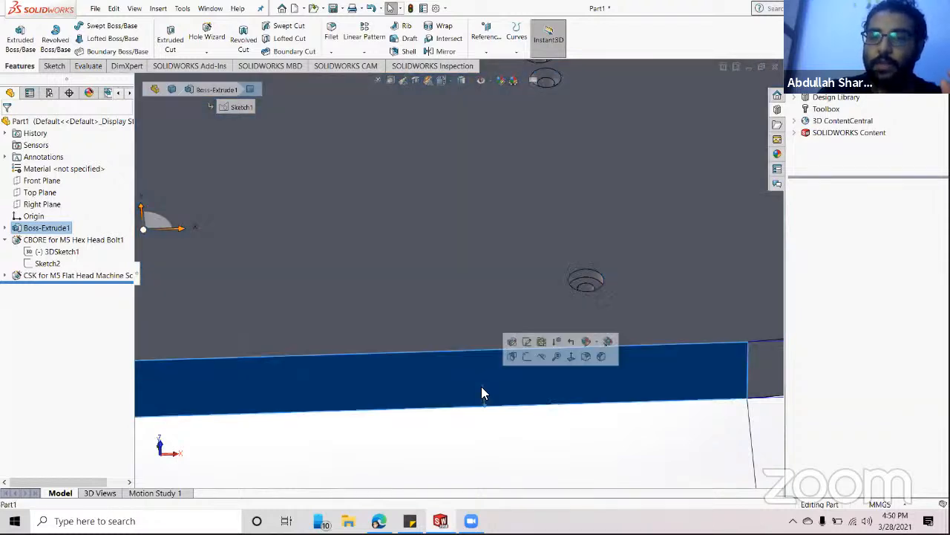
pyautogui.click(519, 434)
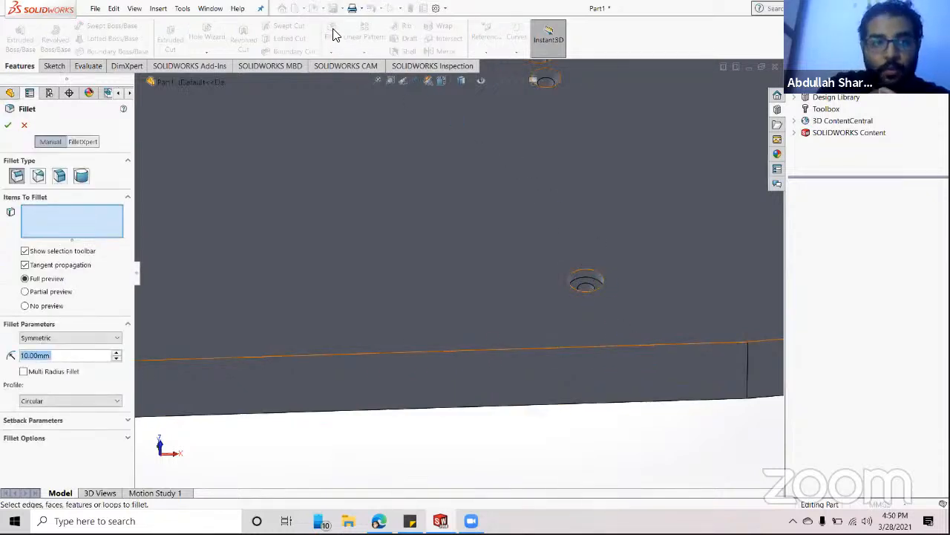
# - Try a 0.5 mm fillet radius and select the plate's long top edge
pyautogui.click(62, 357)
pyautogui.doubleClick(43, 356)
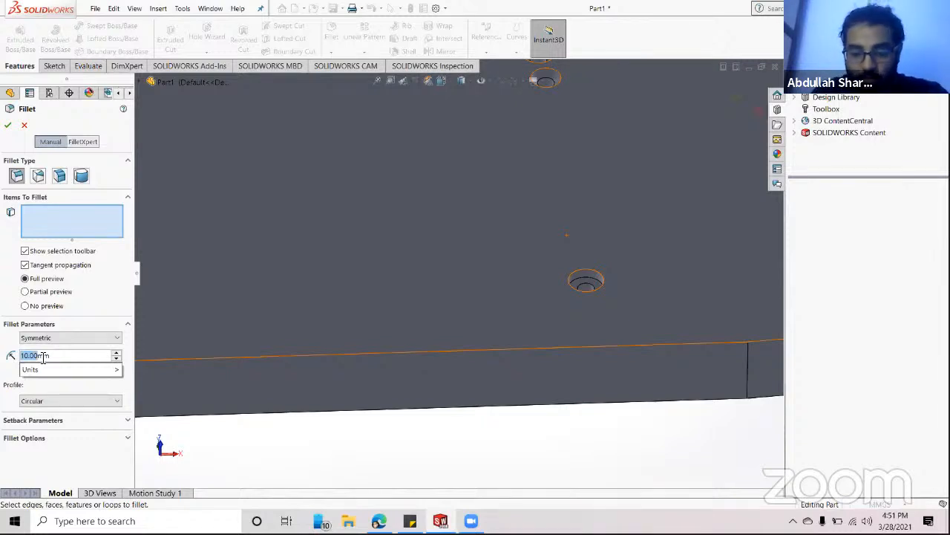
pyautogui.write('.5mm')
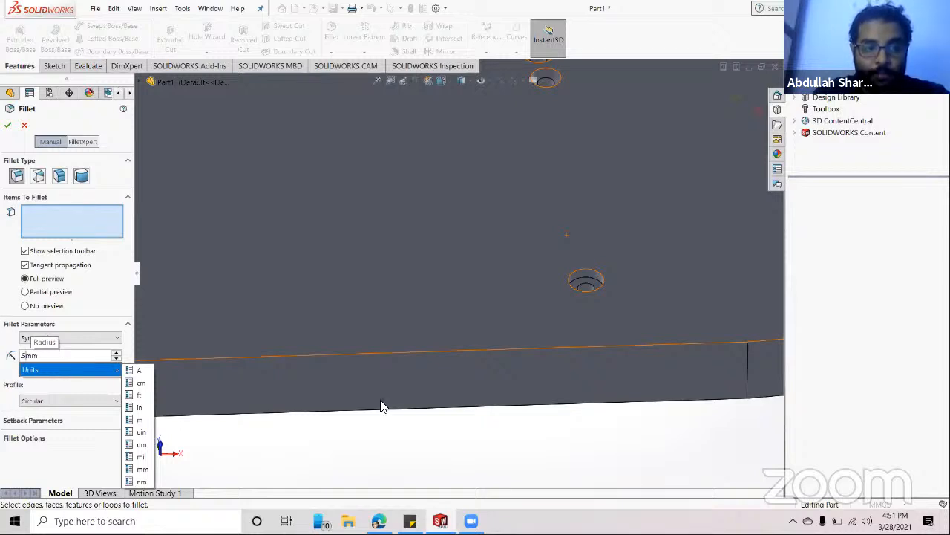
pyautogui.click(482, 348)
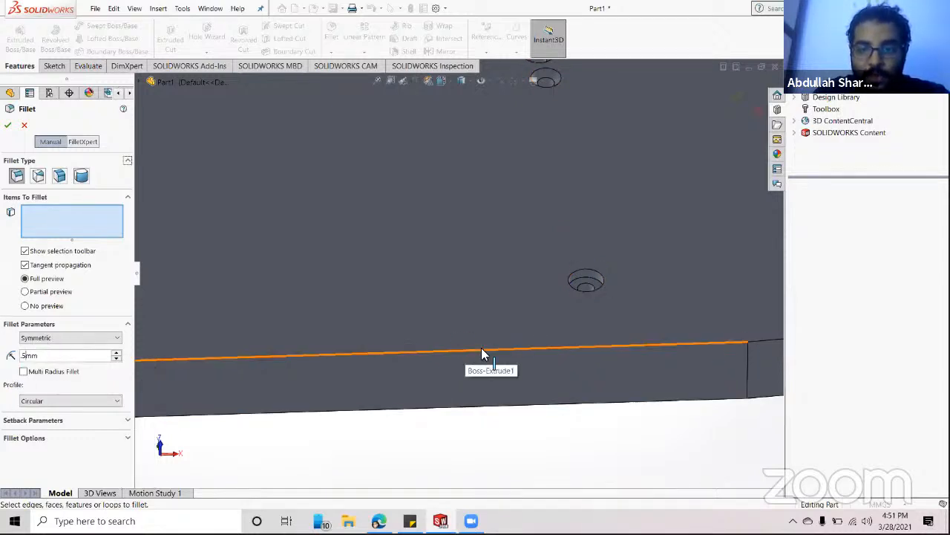
pyautogui.click(481, 349)
pyautogui.scroll(-8, 599, 338)
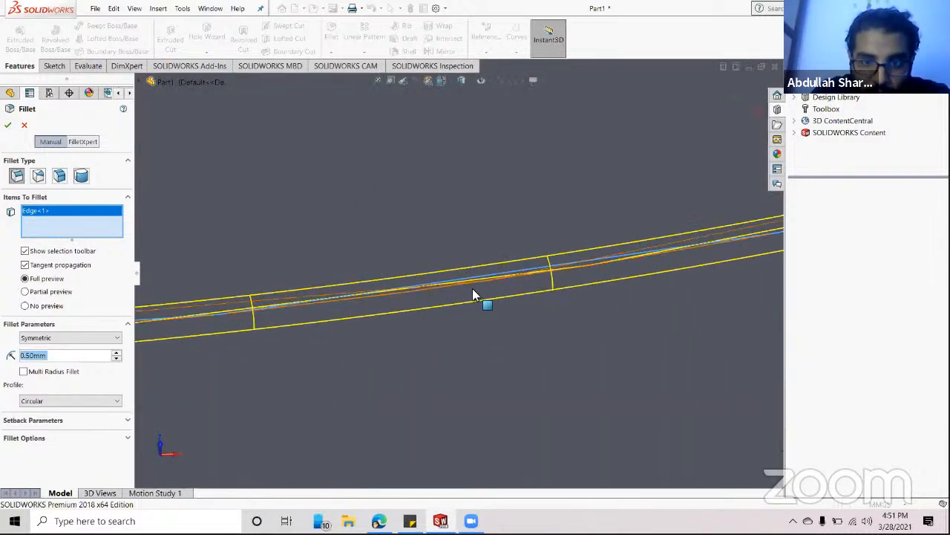
pyautogui.click(117, 354)
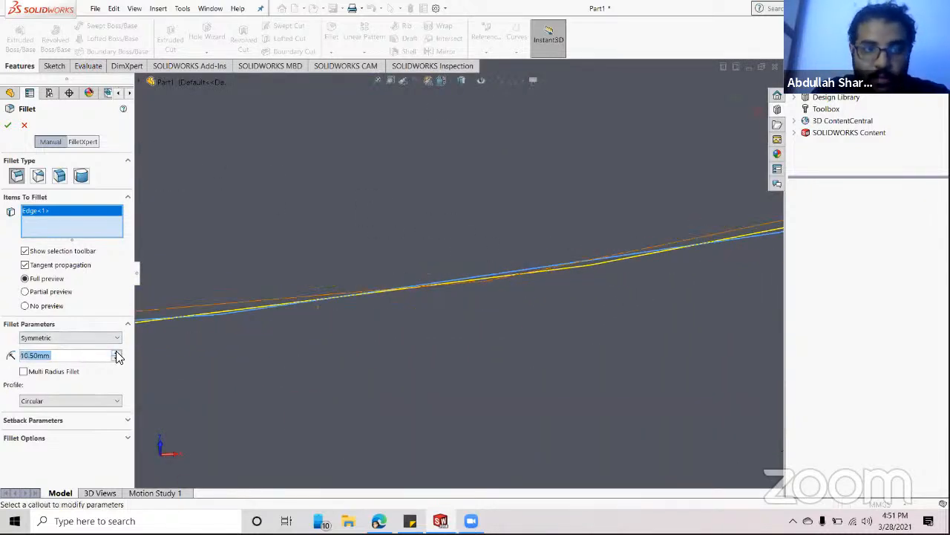
# - Change the fillet radius to 2 mm and apply it to the top edge
pyautogui.click(47, 358)
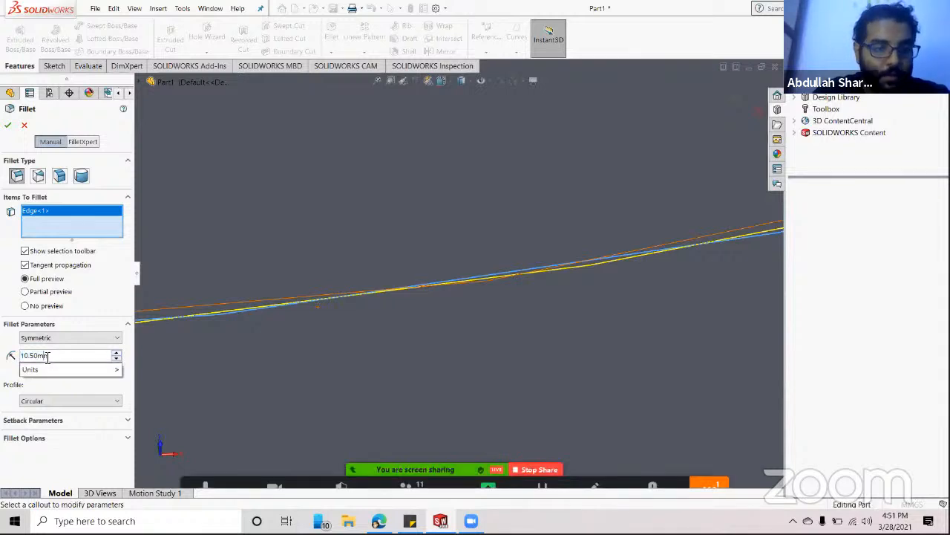
pyautogui.doubleClick(48, 358)
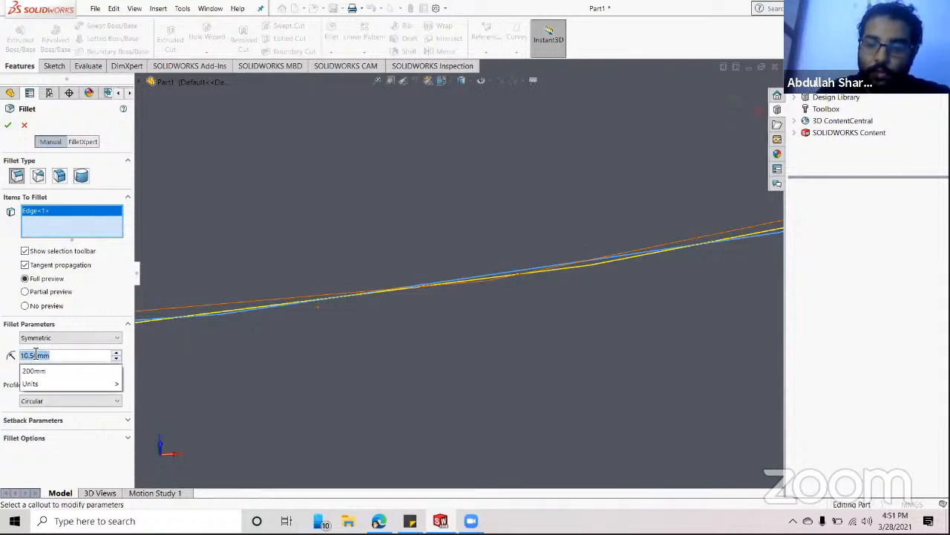
pyautogui.write('2')
pyautogui.press('Return')
pyautogui.scroll(10, 333, 344)
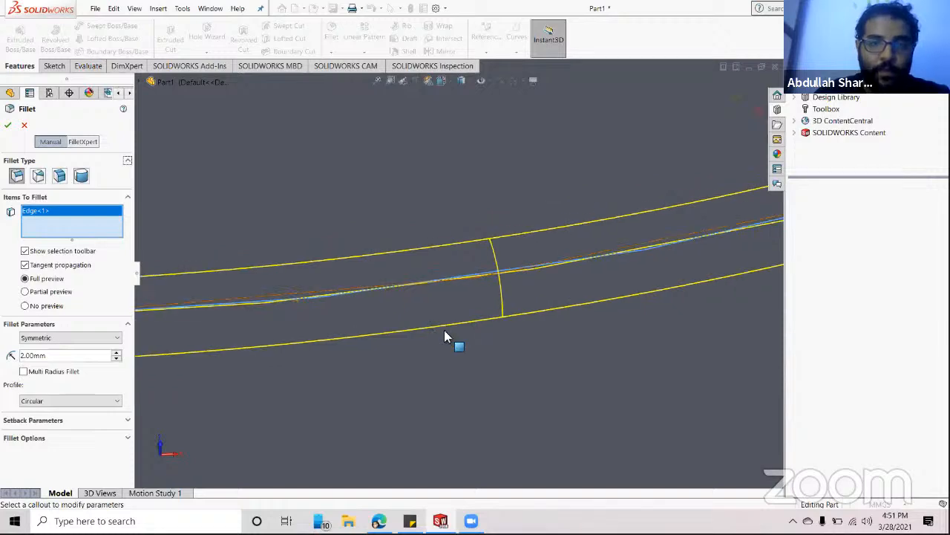
pyautogui.scroll(-3, 598, 194)
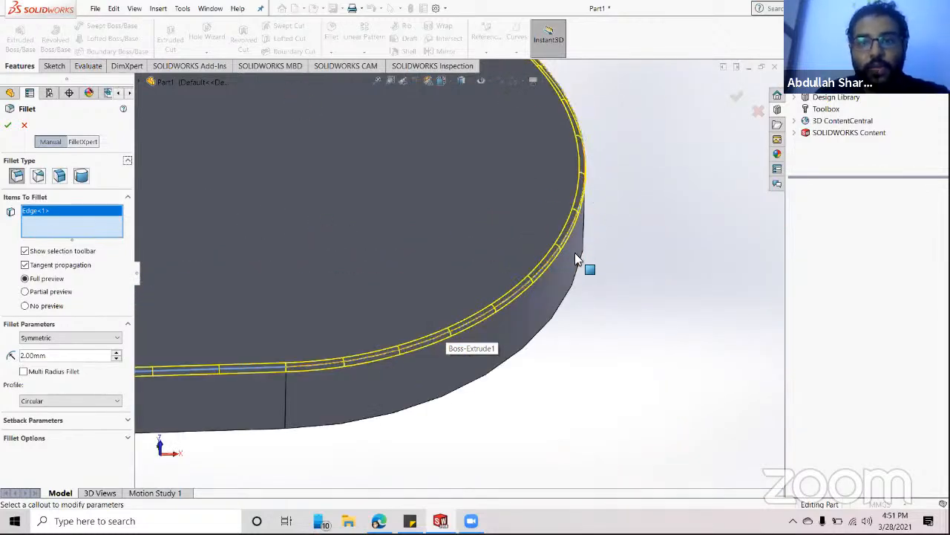
pyautogui.click(8, 126)
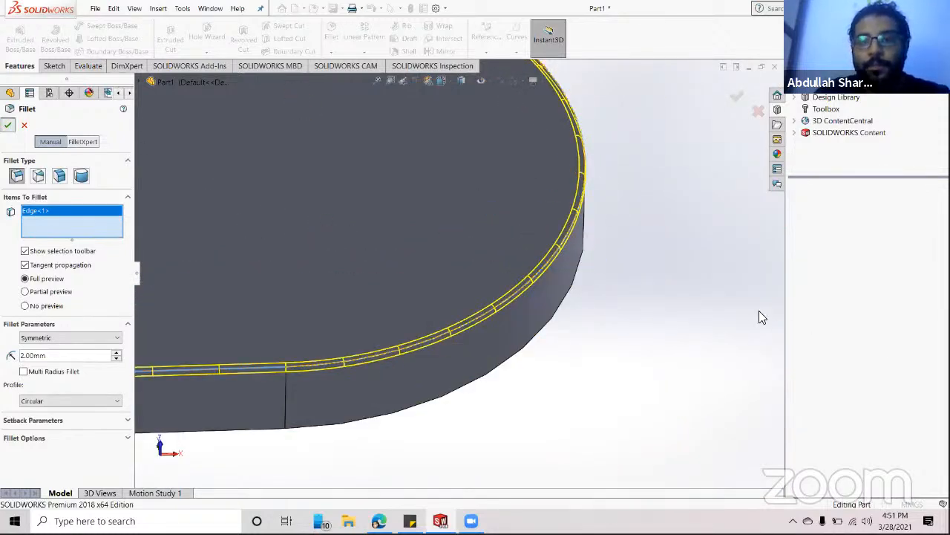
pyautogui.moveTo(379, 395); pyautogui.dragTo(497, 352, button='middle')
pyautogui.scroll(-6, 425, 312)
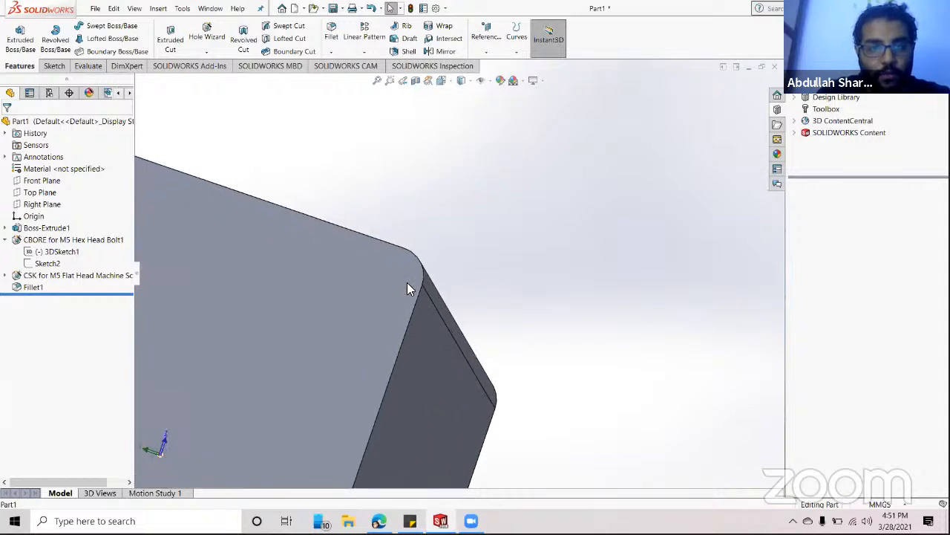
pyautogui.moveTo(417, 284); pyautogui.dragTo(411, 339, button='middle')
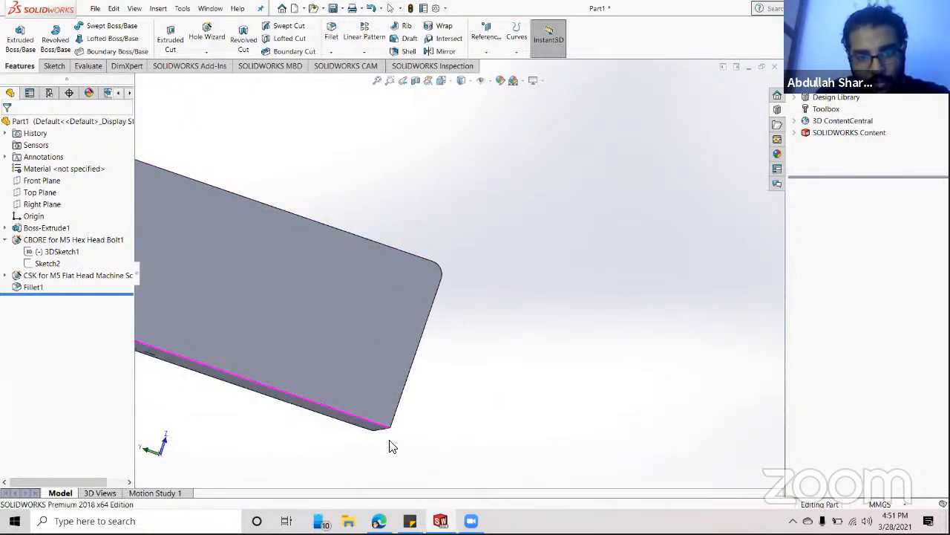
pyautogui.moveTo(401, 439); pyautogui.dragTo(441, 281, button='middle')
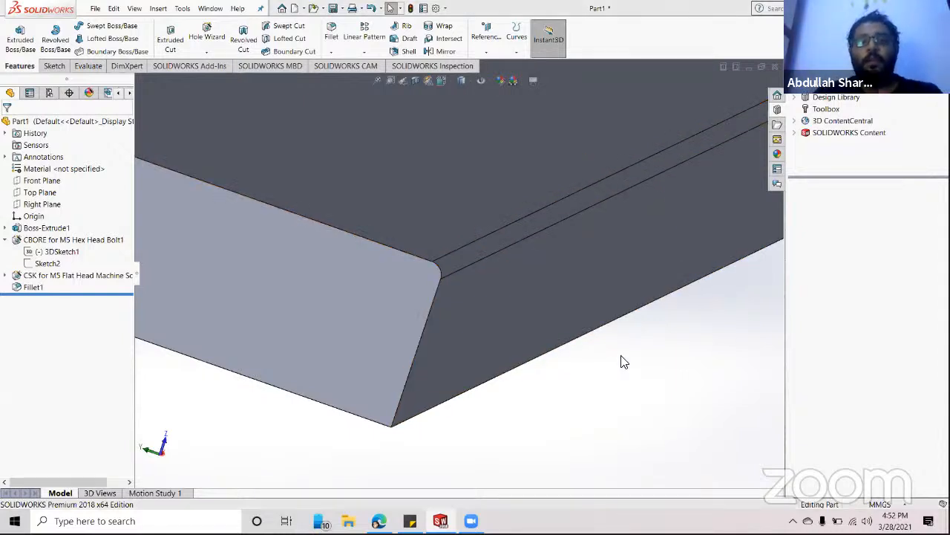
pyautogui.scroll(3, 617, 404)
pyautogui.moveTo(554, 356); pyautogui.dragTo(567, 321, button='middle')
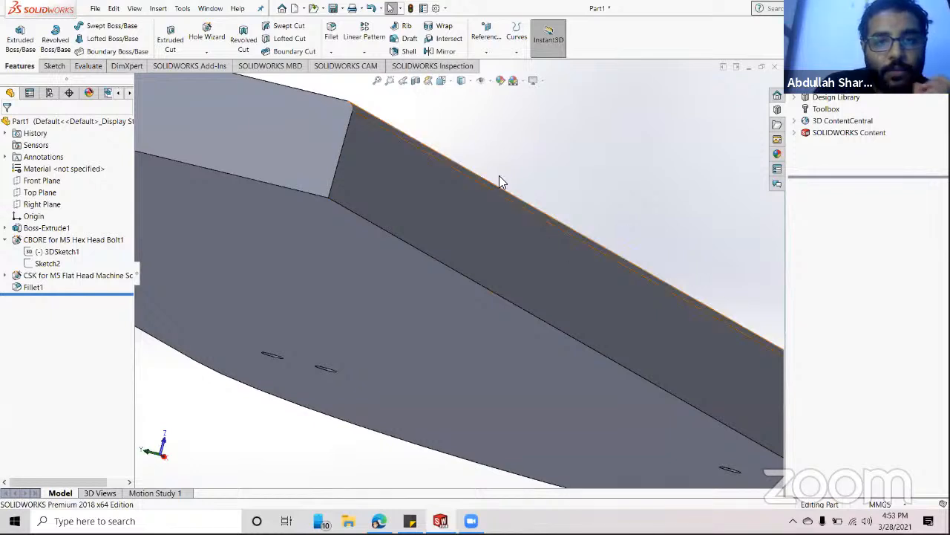
pyautogui.moveTo(501, 180); pyautogui.dragTo(502, 211, button='middle')
pyautogui.scroll(-5, 379, 227)
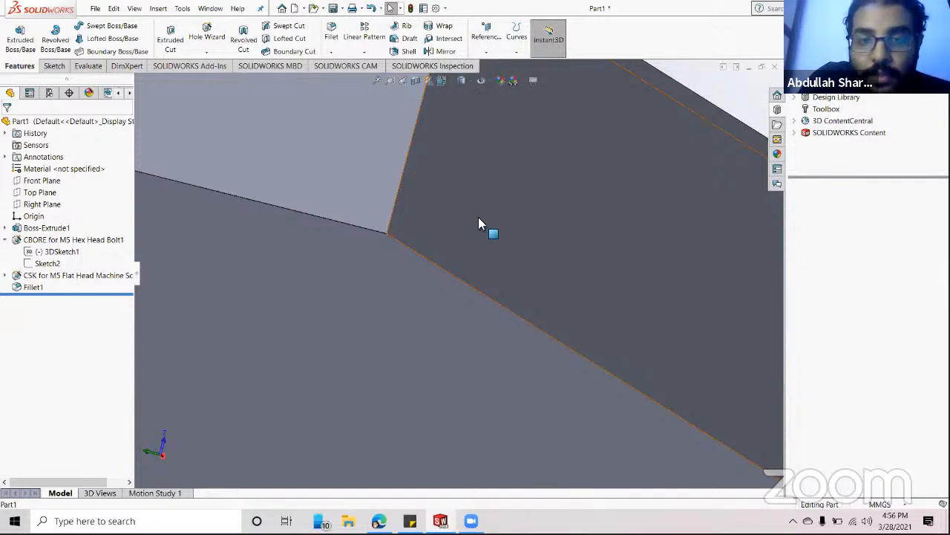
# - Start a second fillet and change its radius from 2.00 mm to 4 mm
pyautogui.click(332, 35)
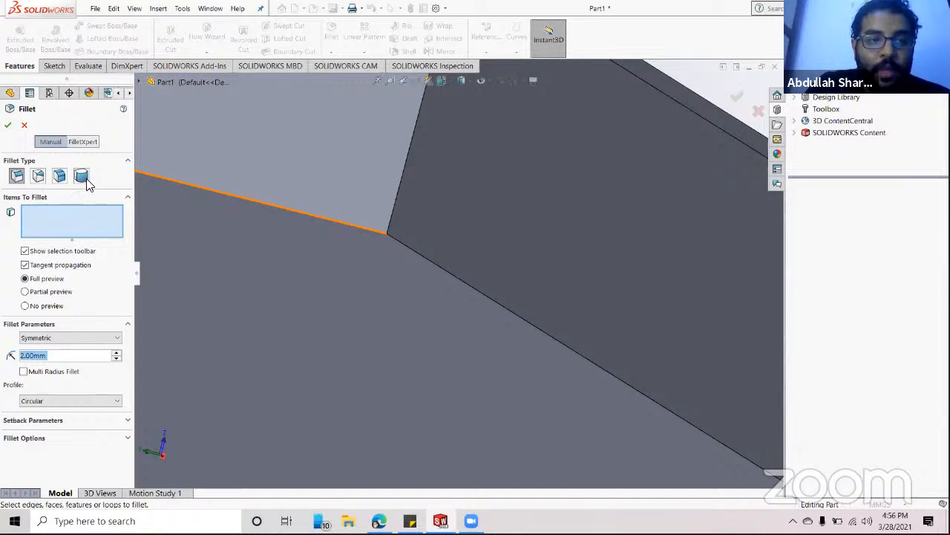
pyautogui.click(49, 355)
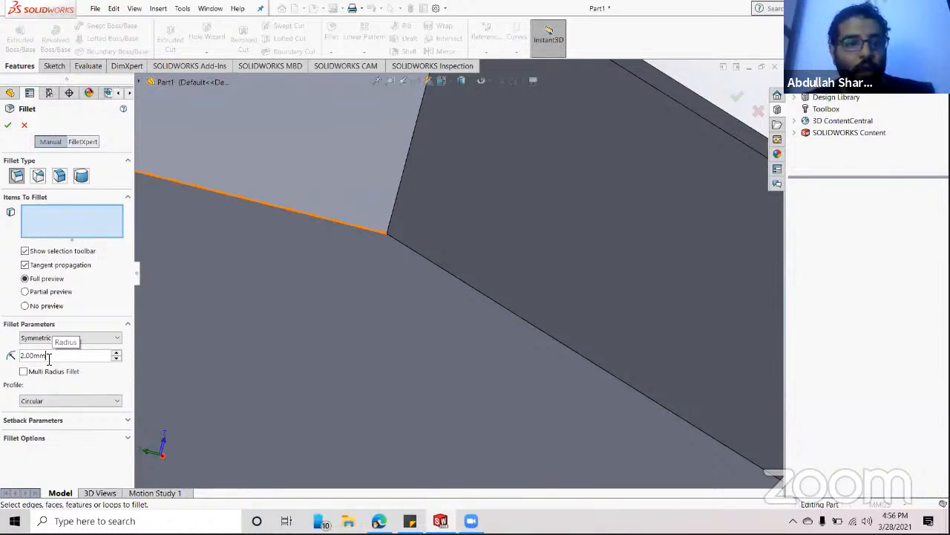
pyautogui.doubleClick(36, 357)
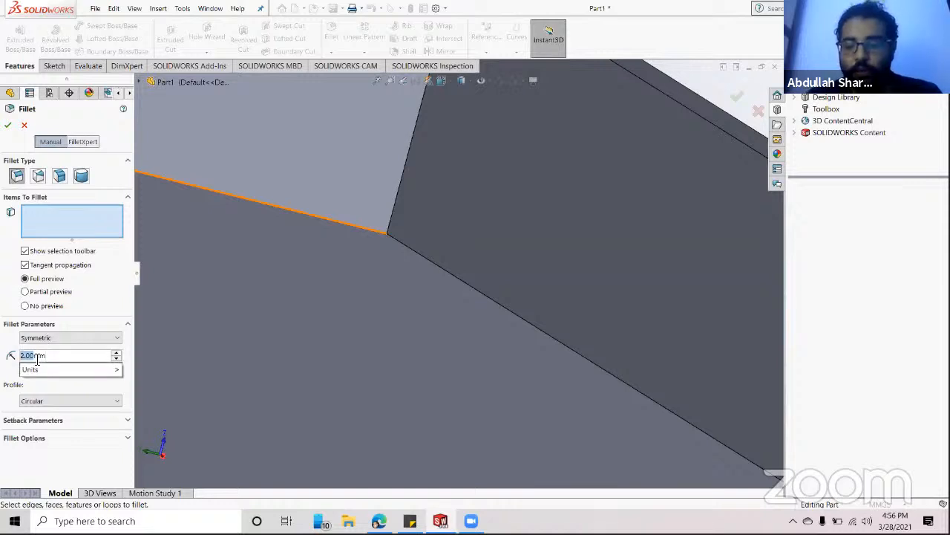
pyautogui.write('3')
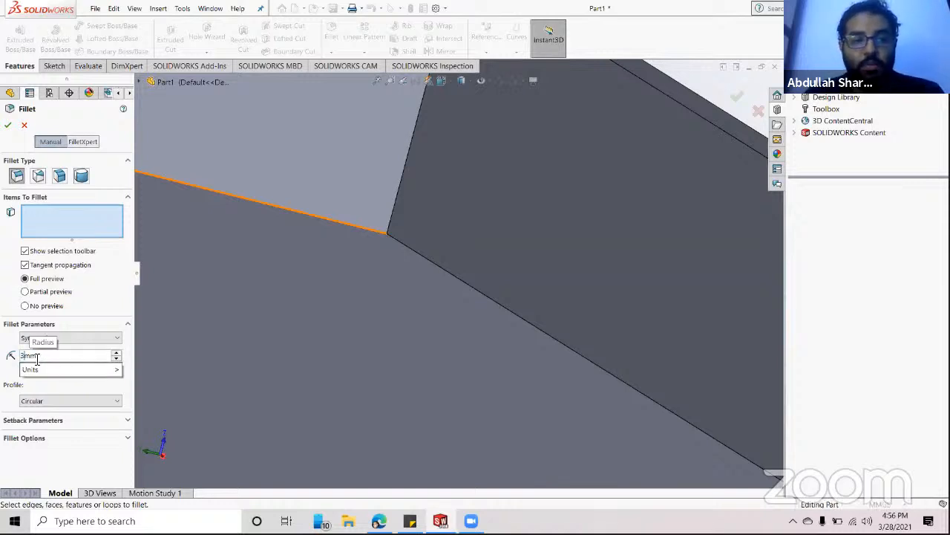
pyautogui.press('BackSpace')
pyautogui.write('4')
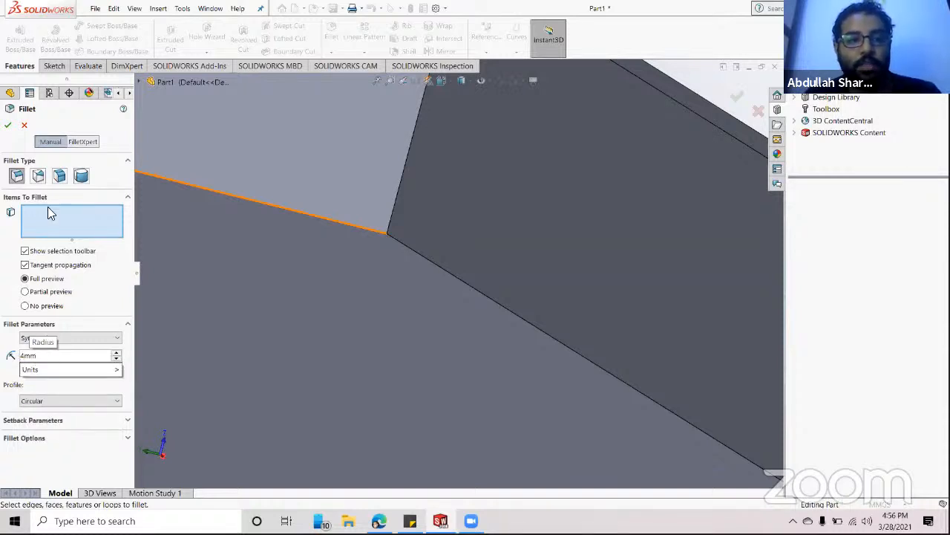
pyautogui.click(9, 129)
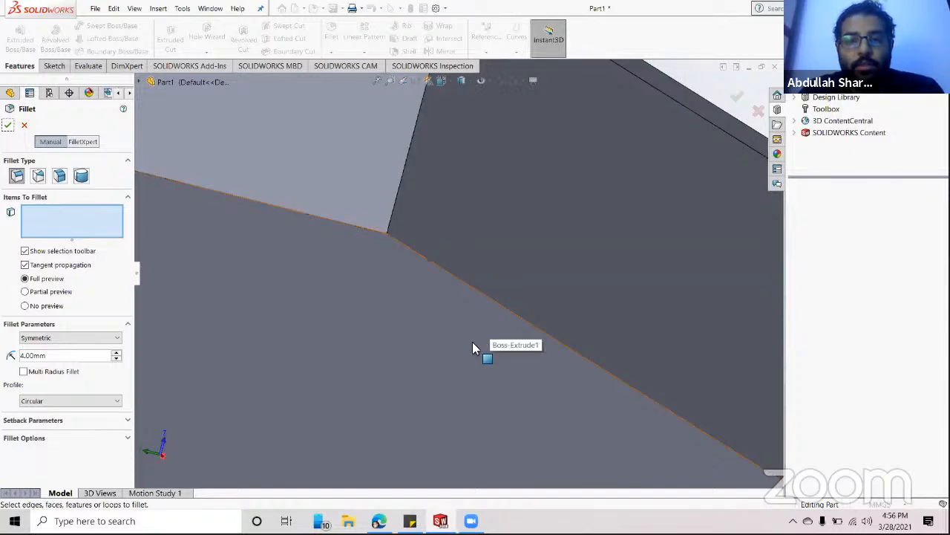
# - Select the plate's top and bottom perimeter edges, check the preview, and apply the 4 mm Fillet2
pyautogui.moveTo(466, 355); pyautogui.dragTo(454, 276, button='middle')
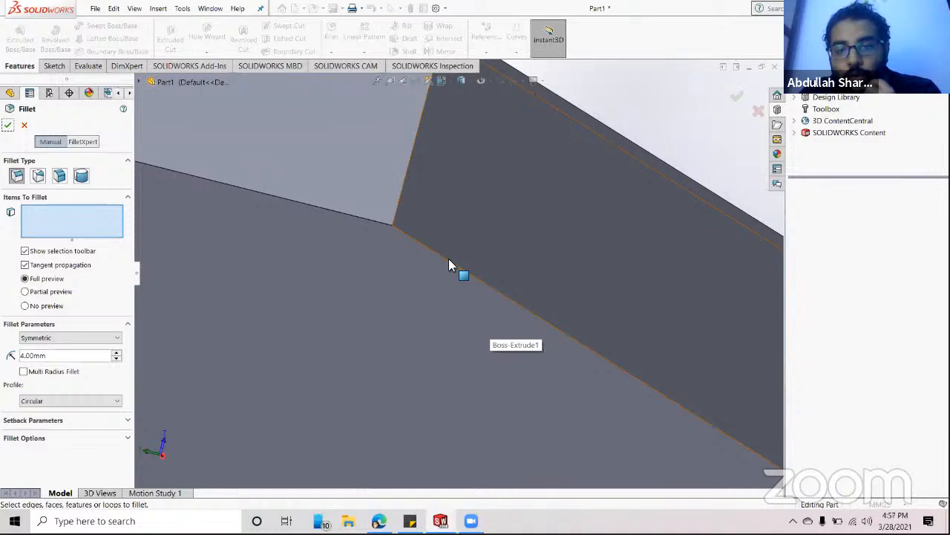
pyautogui.click(450, 262)
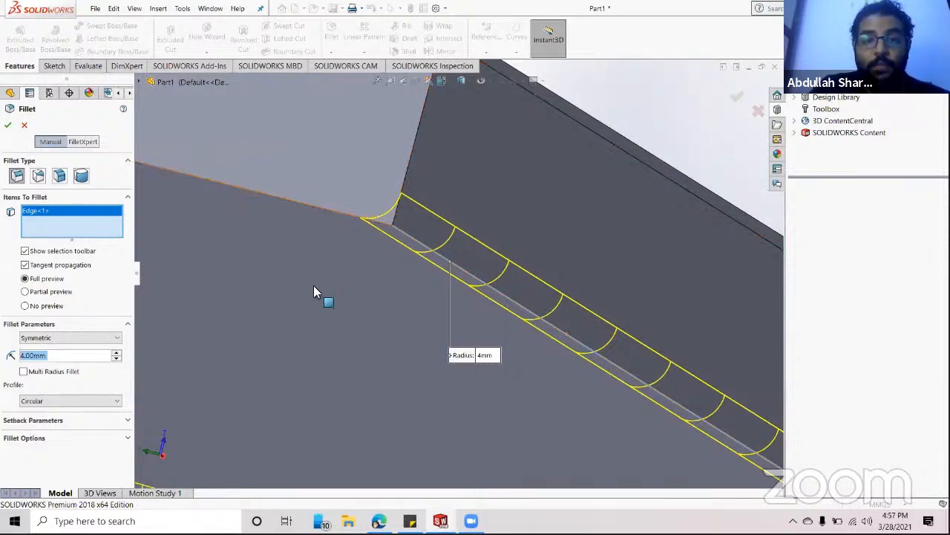
pyautogui.click(272, 199)
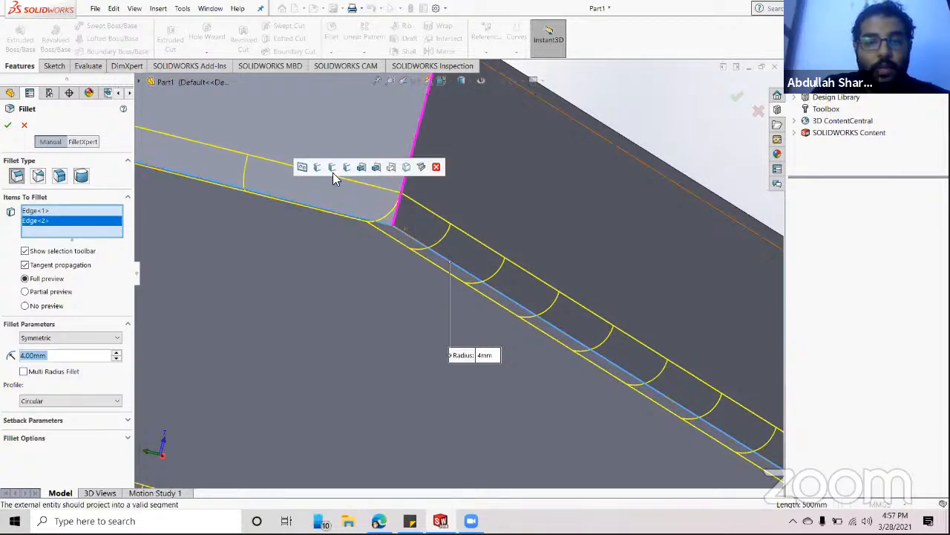
pyautogui.scroll(3, 541, 323)
pyautogui.moveTo(626, 325); pyautogui.dragTo(446, 317, button='middle')
pyautogui.scroll(4, 626, 320)
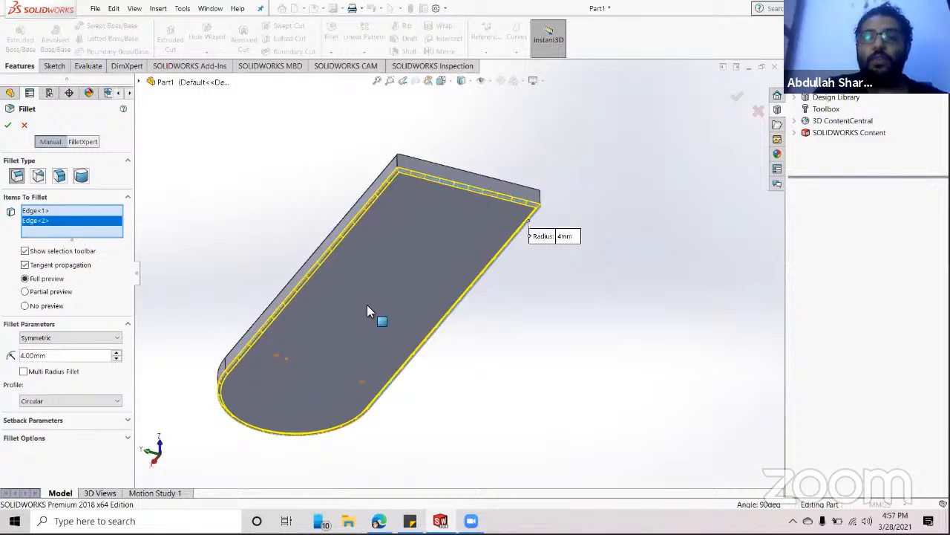
pyautogui.scroll(-5, 460, 130)
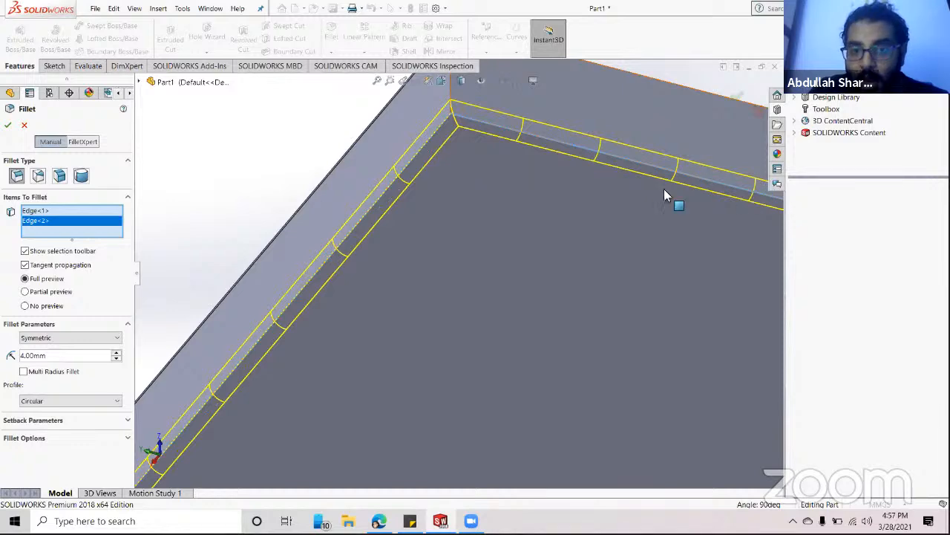
pyautogui.scroll(5, 475, 212)
pyautogui.moveTo(493, 309); pyautogui.dragTo(487, 211, button='middle')
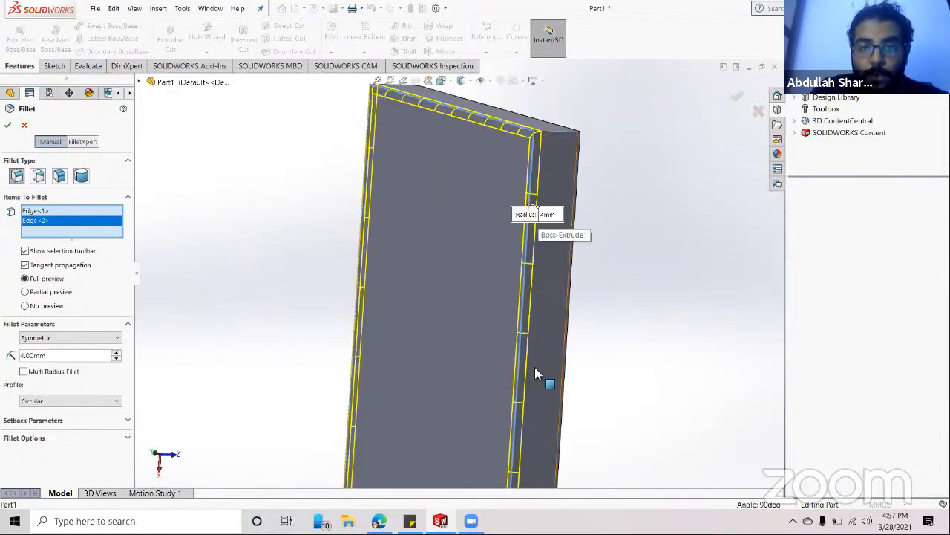
pyautogui.moveTo(542, 375); pyautogui.dragTo(446, 488, button='middle')
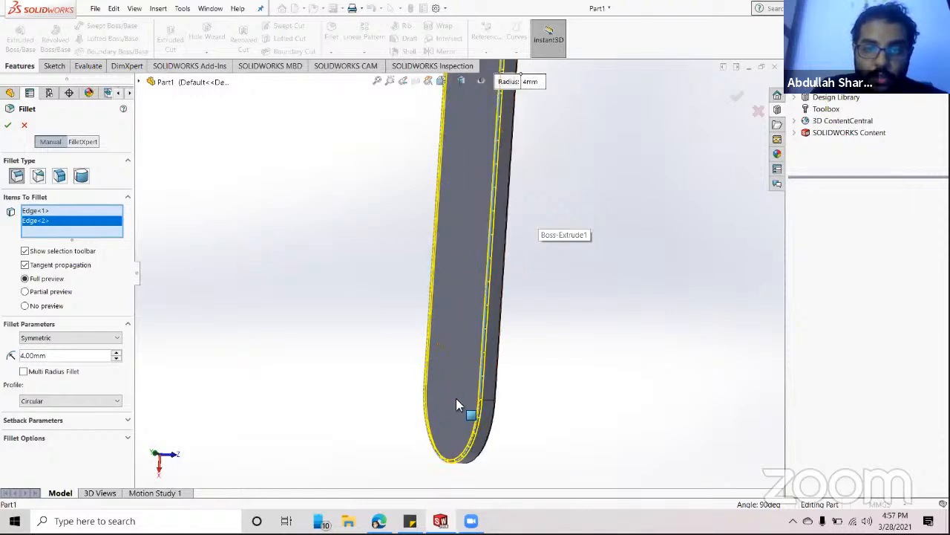
pyautogui.click(7, 125)
pyautogui.scroll(-7, 531, 216)
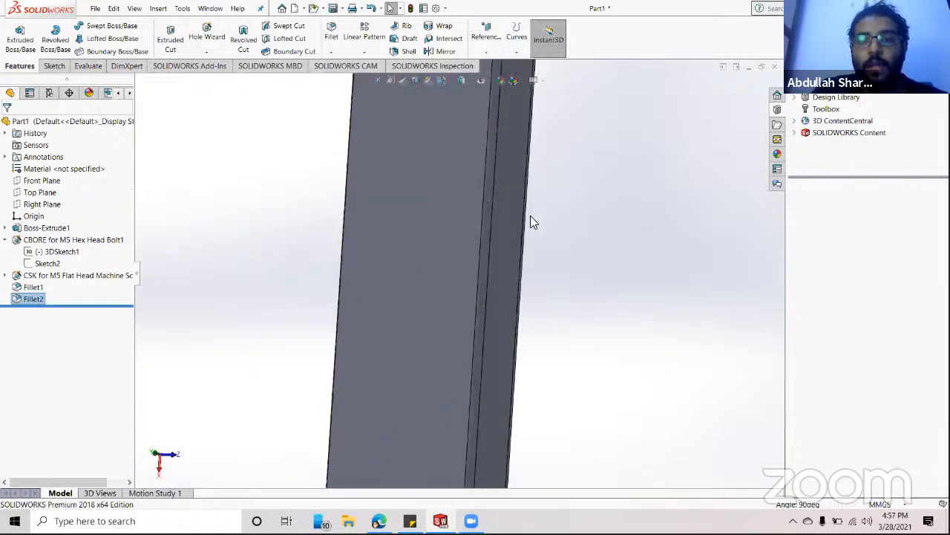
pyautogui.moveTo(522, 228); pyautogui.dragTo(428, 315, button='middle')
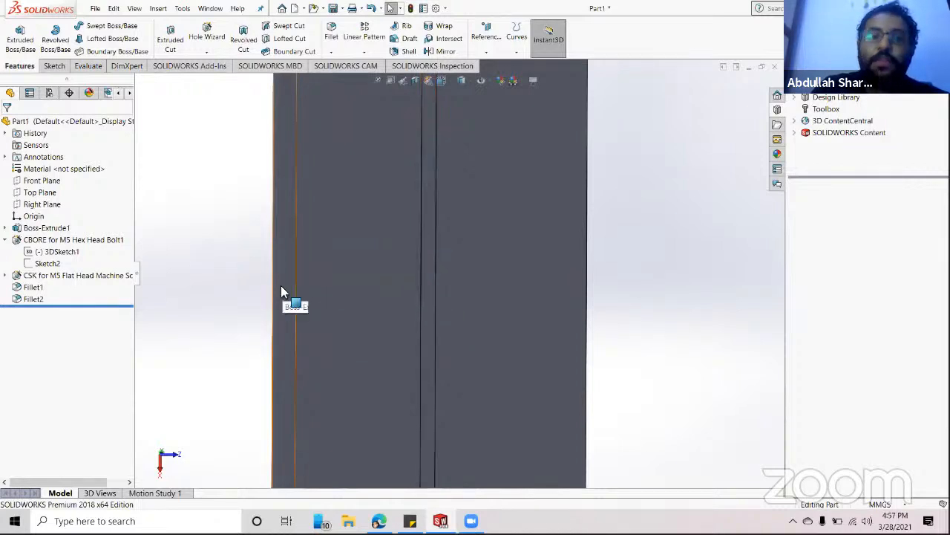
pyautogui.moveTo(281, 292); pyautogui.dragTo(446, 337, button='middle')
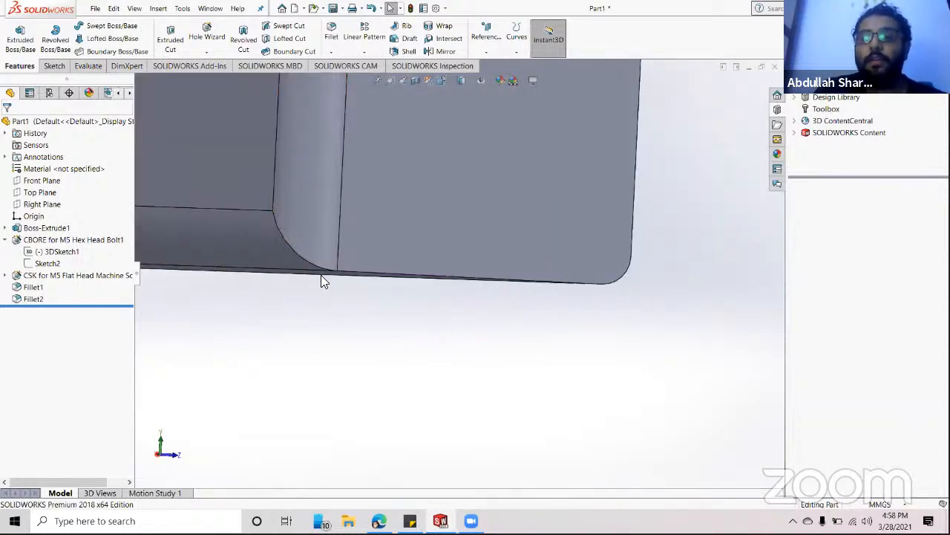
pyautogui.scroll(2, 632, 351)
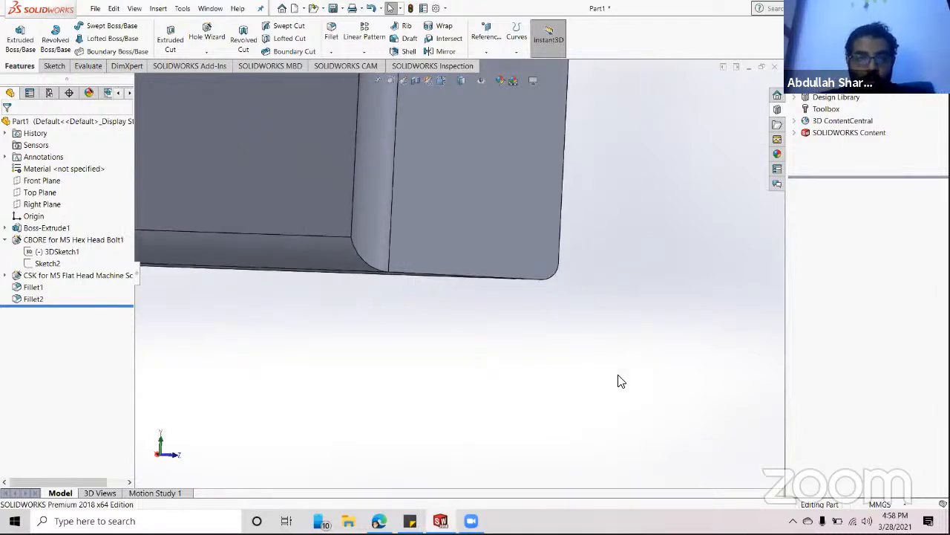
pyautogui.moveTo(600, 388); pyautogui.dragTo(658, 227, button='middle')
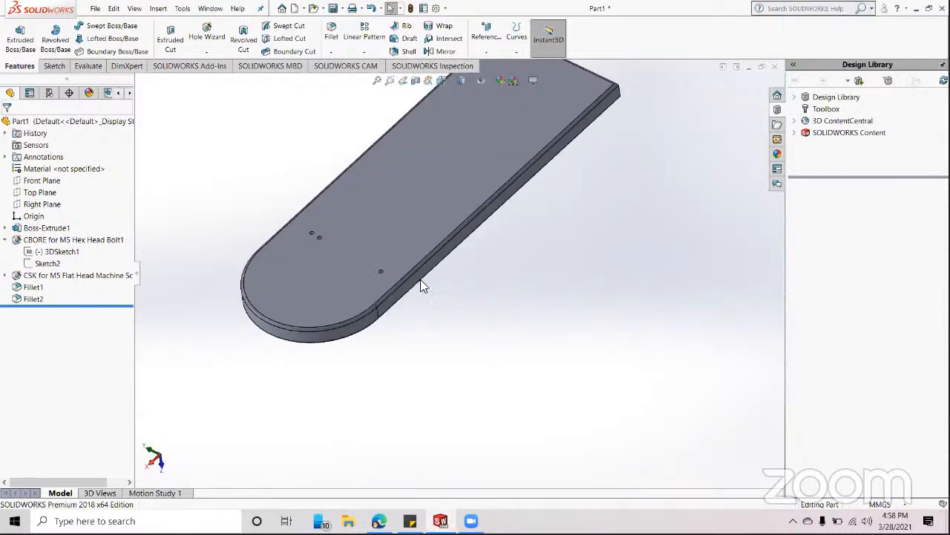
pyautogui.scroll(2, 421, 279)
pyautogui.scroll(-2, 265, 138)
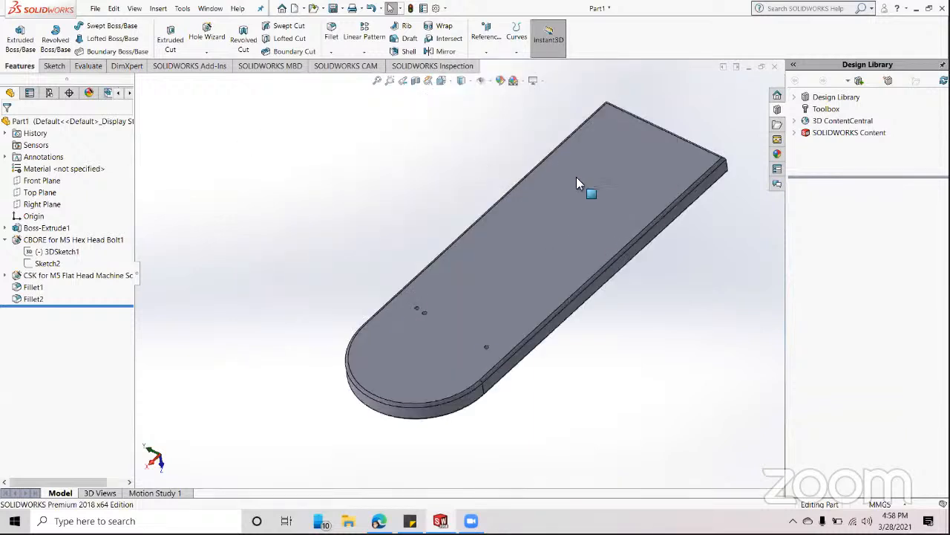
pyautogui.moveTo(577, 176); pyautogui.dragTo(562, 199, button='middle')
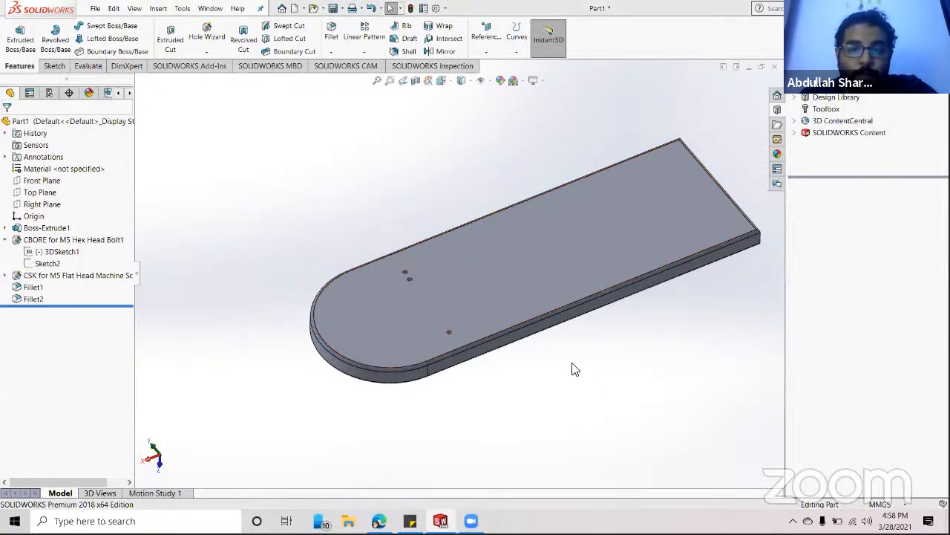
pyautogui.scroll(2, 603, 218)
pyautogui.scroll(-2, 381, 236)
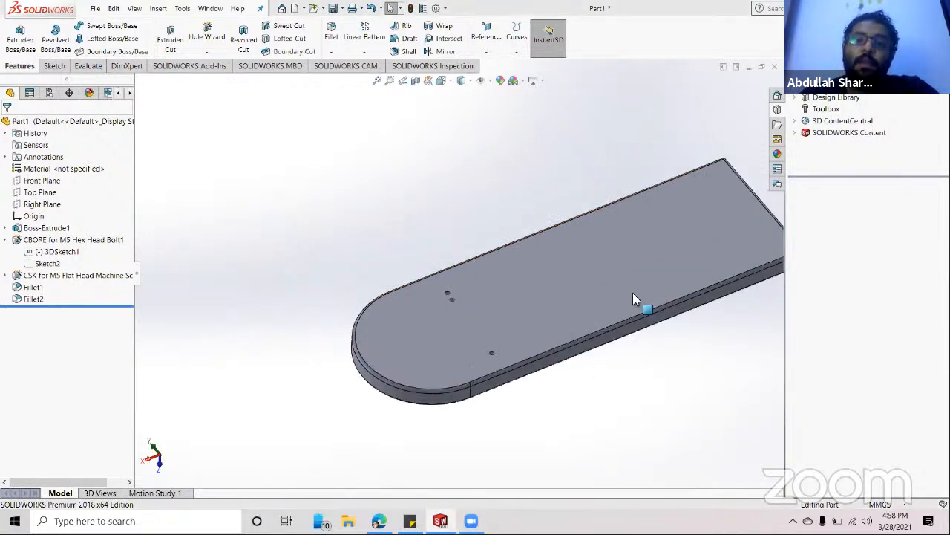
pyautogui.scroll(1, 639, 292)
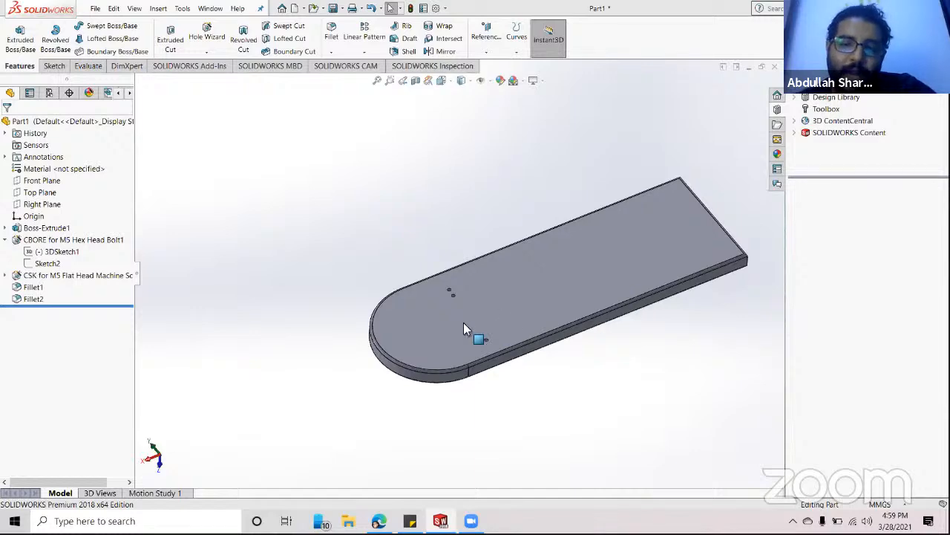
pyautogui.scroll(-8, 464, 329)
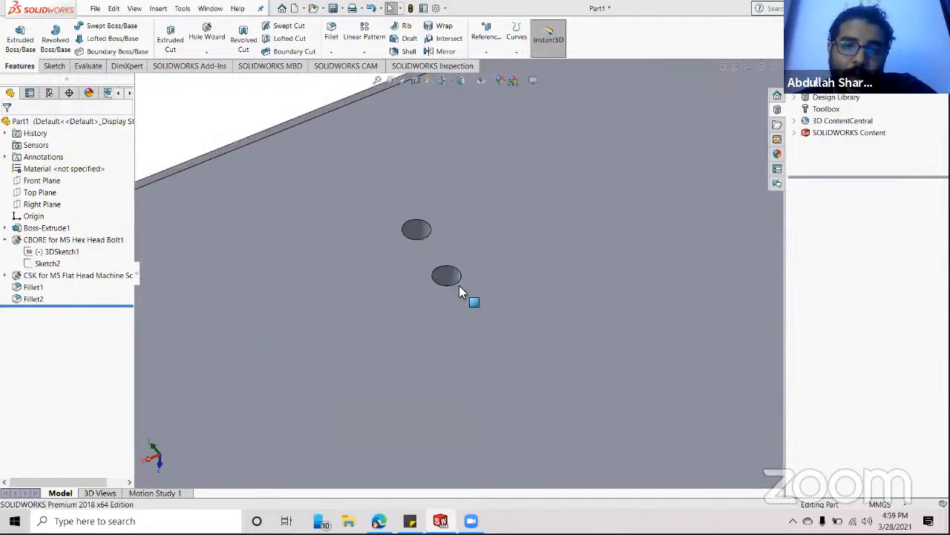
pyautogui.moveTo(460, 288); pyautogui.dragTo(569, 279, button='middle')
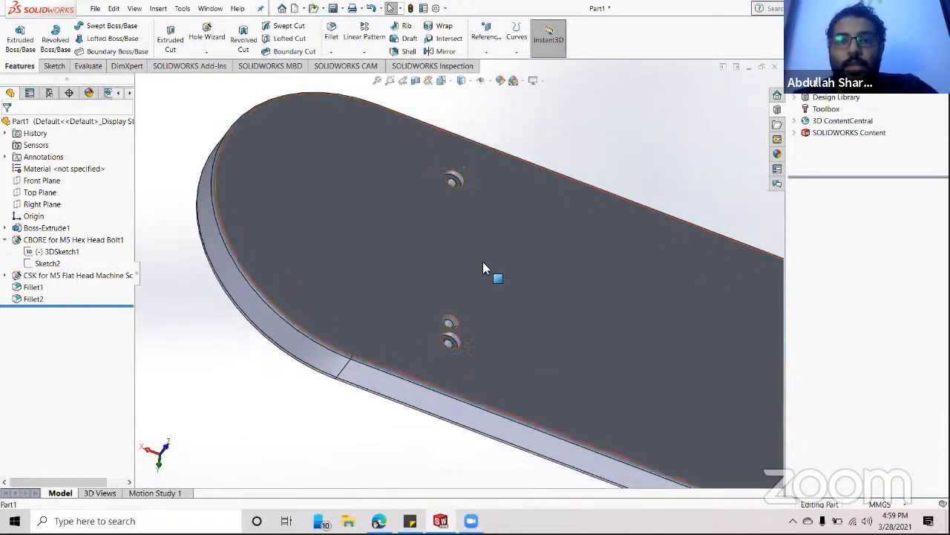
pyautogui.moveTo(484, 263); pyautogui.dragTo(637, 272, button='middle')
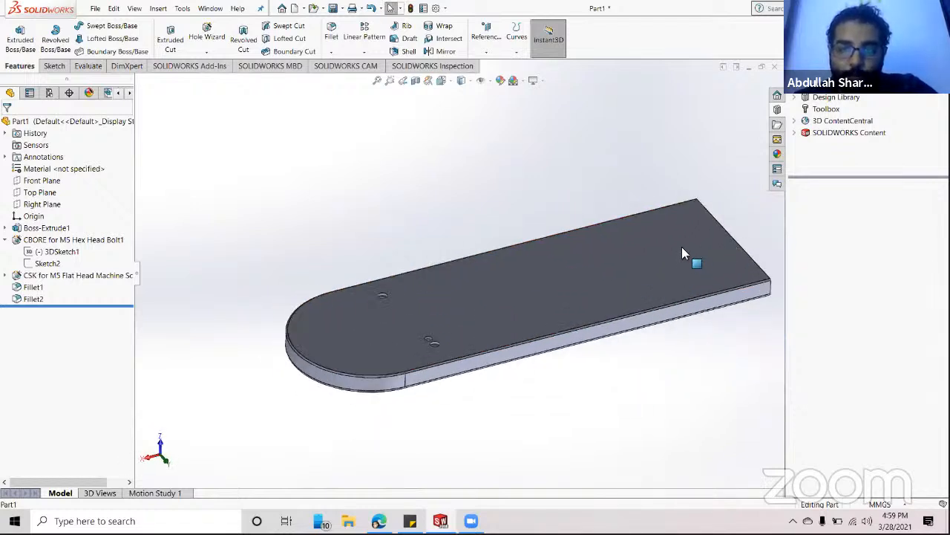
pyautogui.moveTo(683, 253); pyautogui.dragTo(559, 280, button='middle')
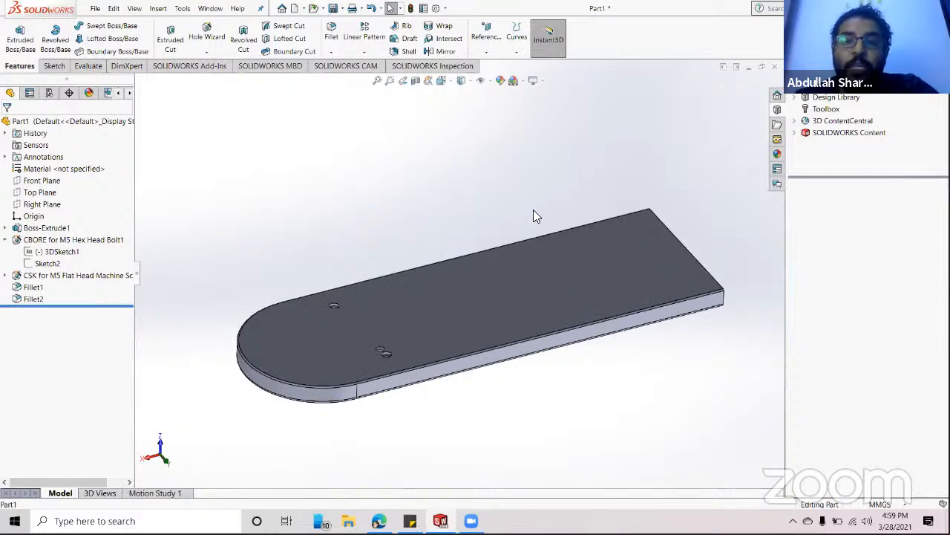
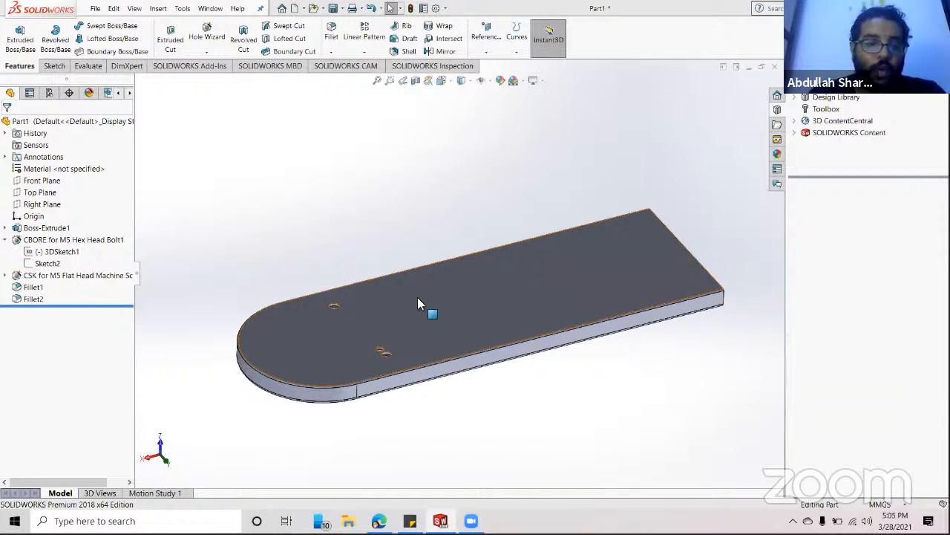
# - Zoom in and out on the plate, then fit the whole model back into view
pyautogui.scroll(-2, 349, 338)
pyautogui.scroll(8, 364, 341)
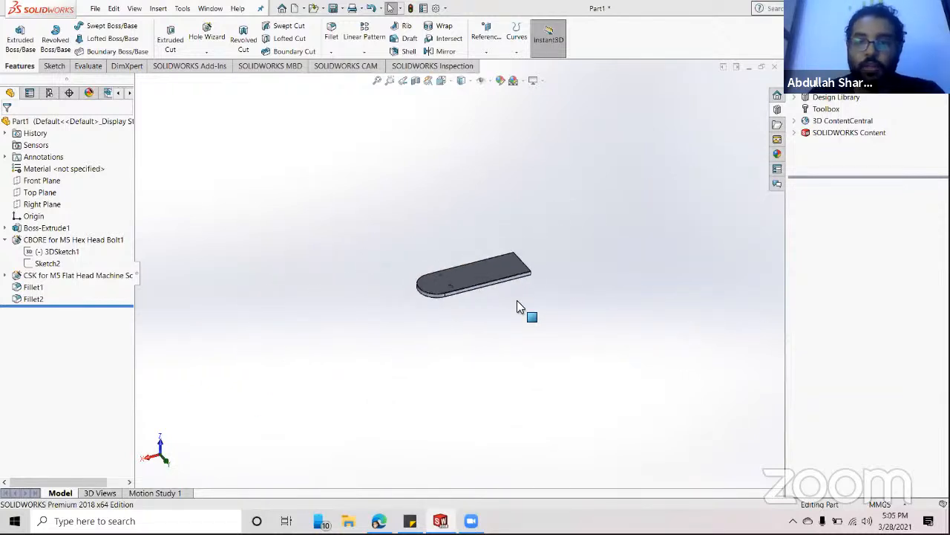
pyautogui.scroll(-10, 438, 278)
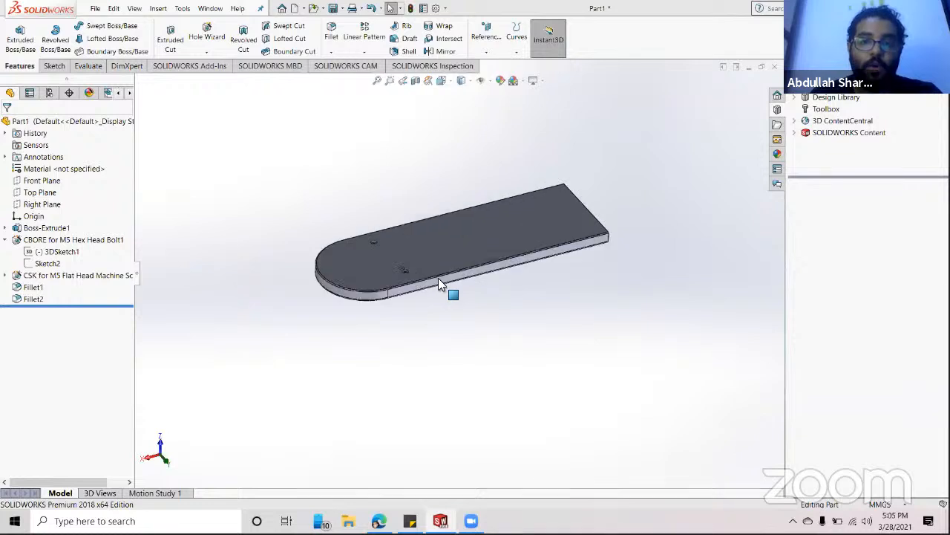
pyautogui.scroll(-8, 440, 276)
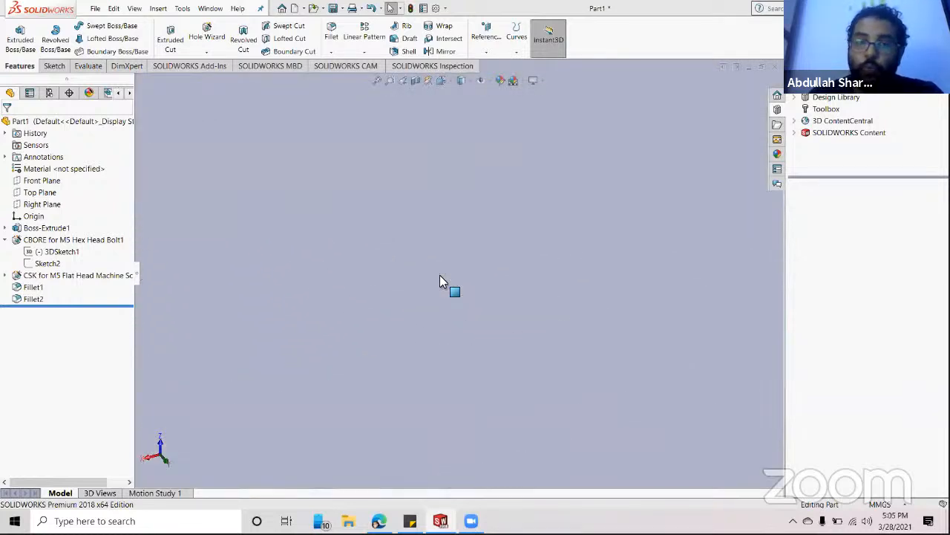
pyautogui.click(377, 81)
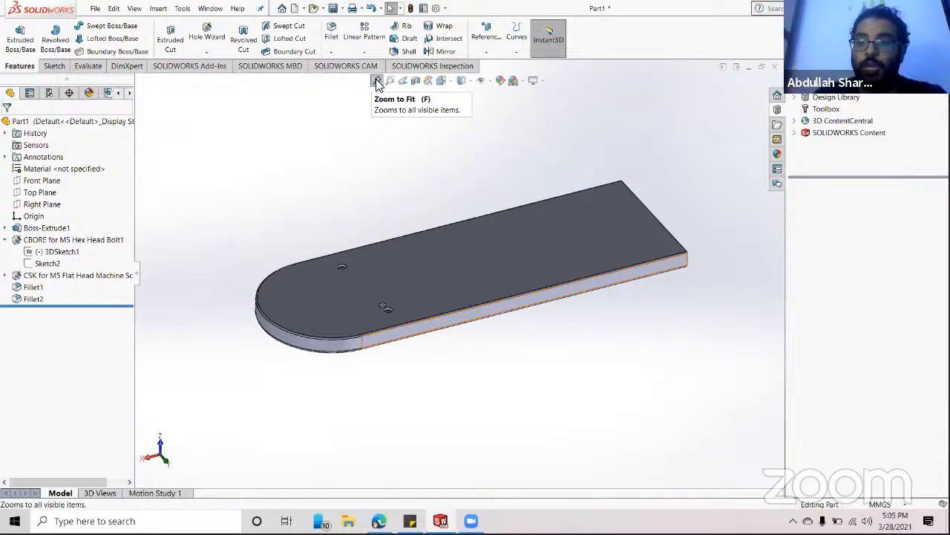
pyautogui.scroll(-3, 515, 180)
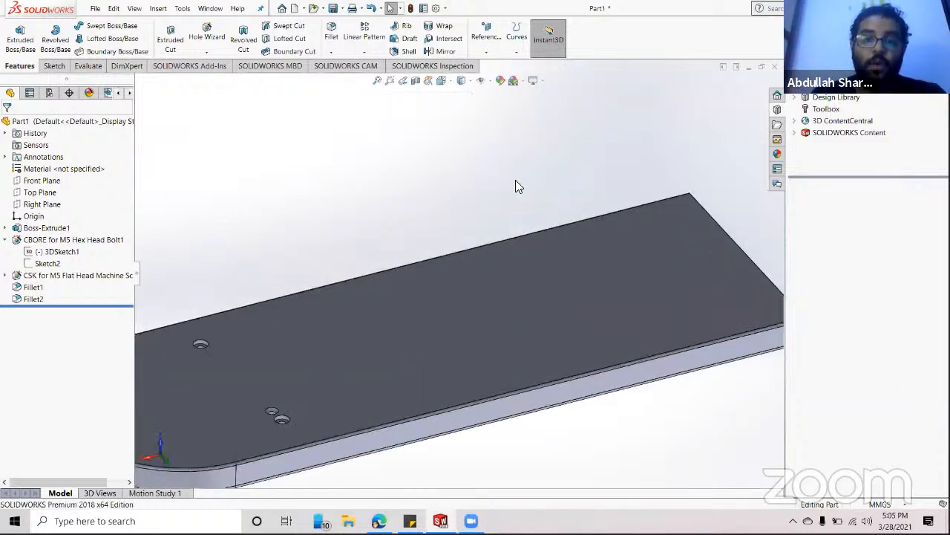
pyautogui.scroll(5, 515, 181)
pyautogui.scroll(3, 361, 346)
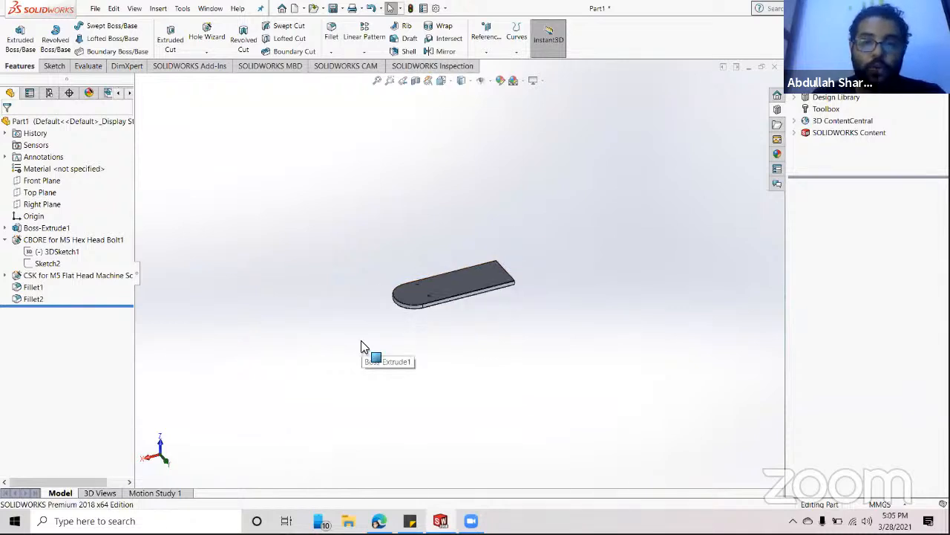
pyautogui.scroll(5, 362, 346)
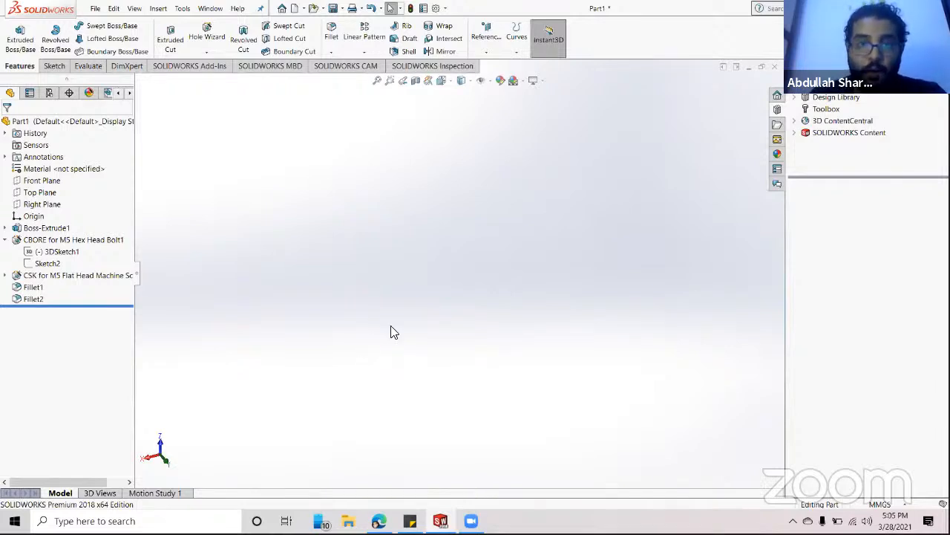
pyautogui.click(378, 81)
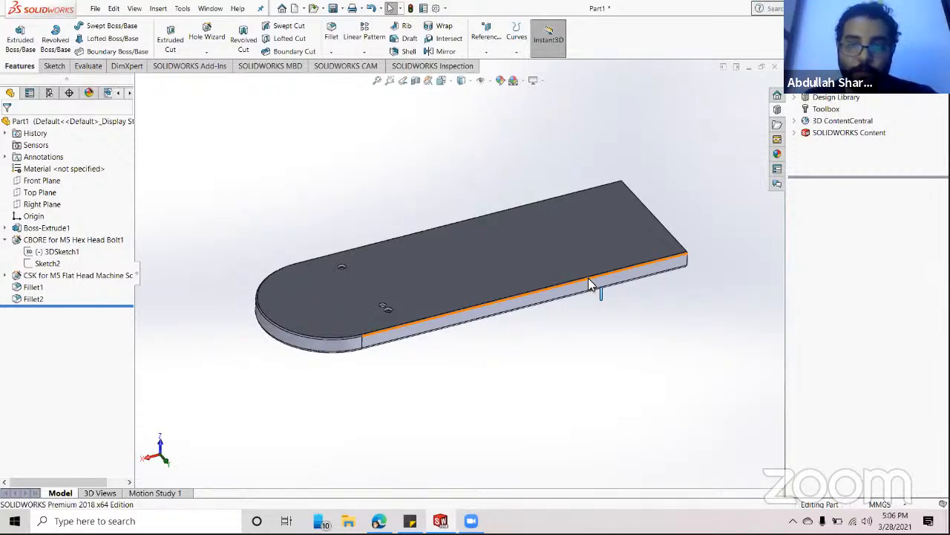
# - Cycle the plate through the Front, Top and Isometric standard views
pyautogui.press('space')
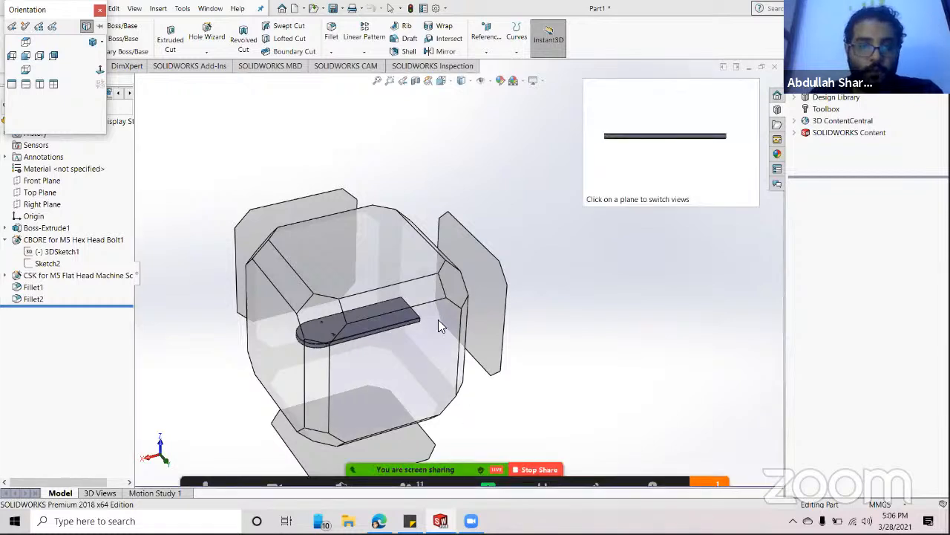
pyautogui.click(275, 355)
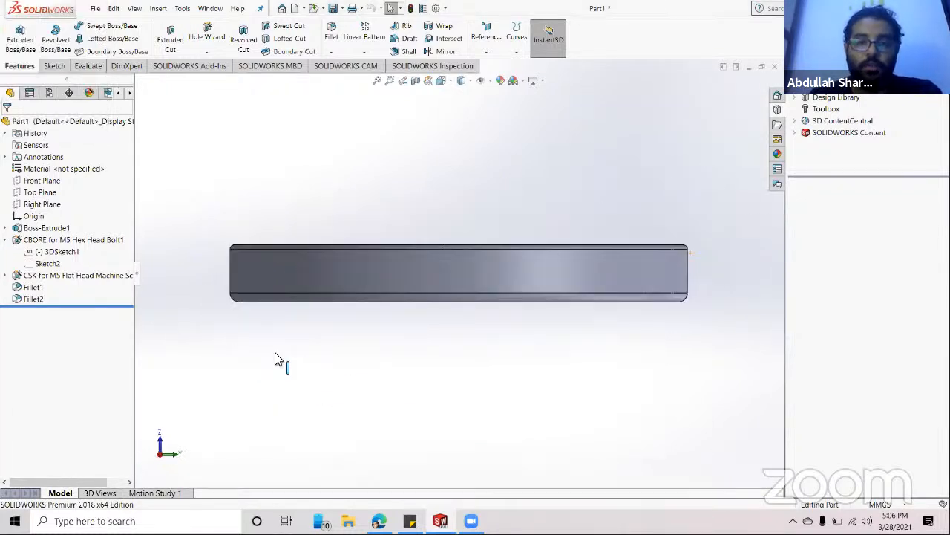
pyautogui.press('space')
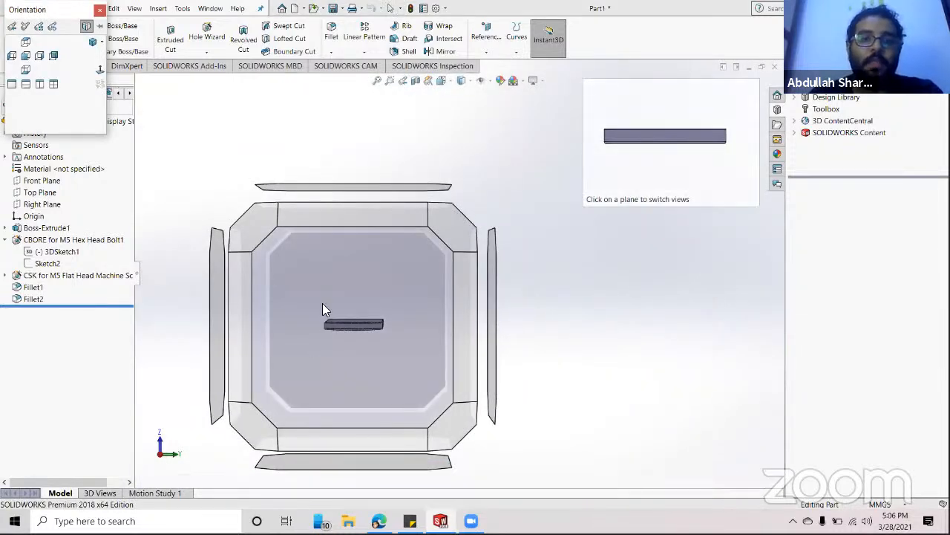
pyautogui.click(332, 188)
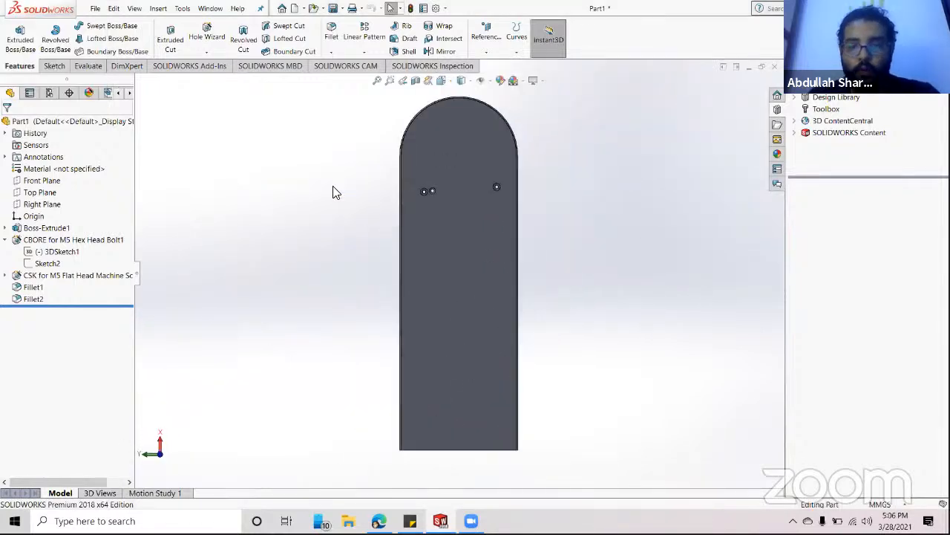
pyautogui.press('space')
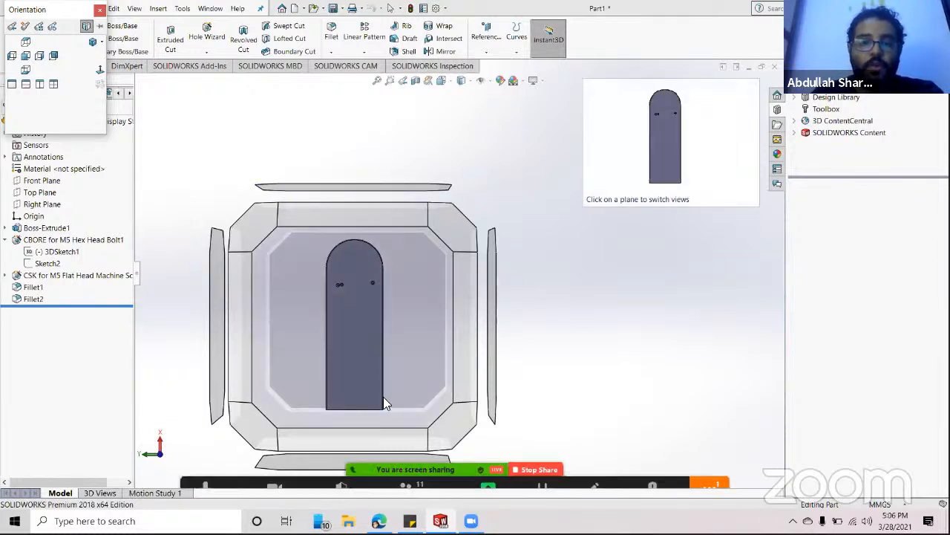
pyautogui.click(451, 431)
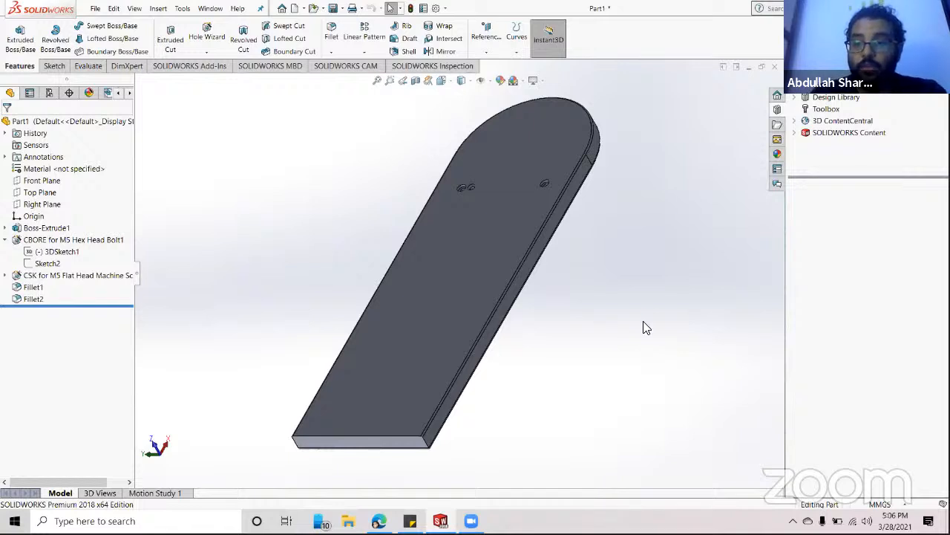
# - Select the plate's top face and set the view Normal To it
pyautogui.click(476, 278)
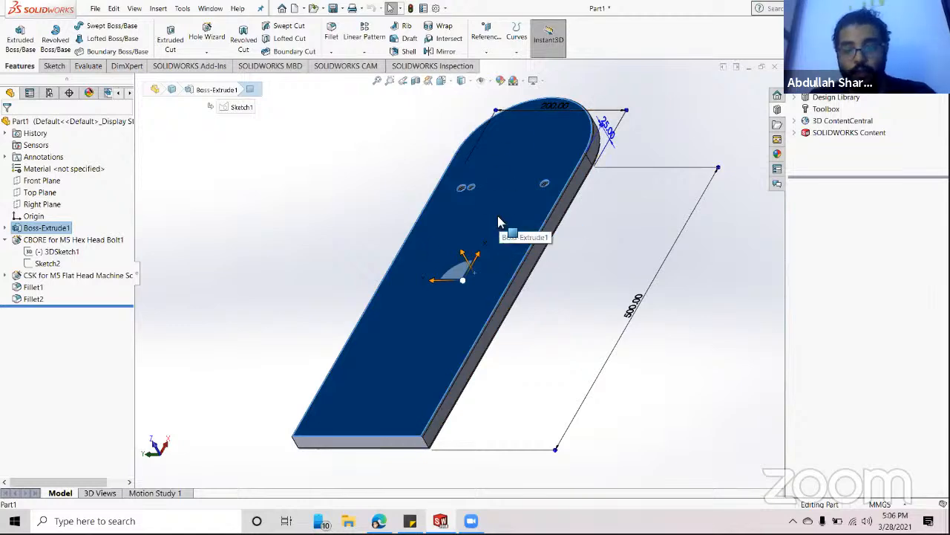
pyautogui.press('space')
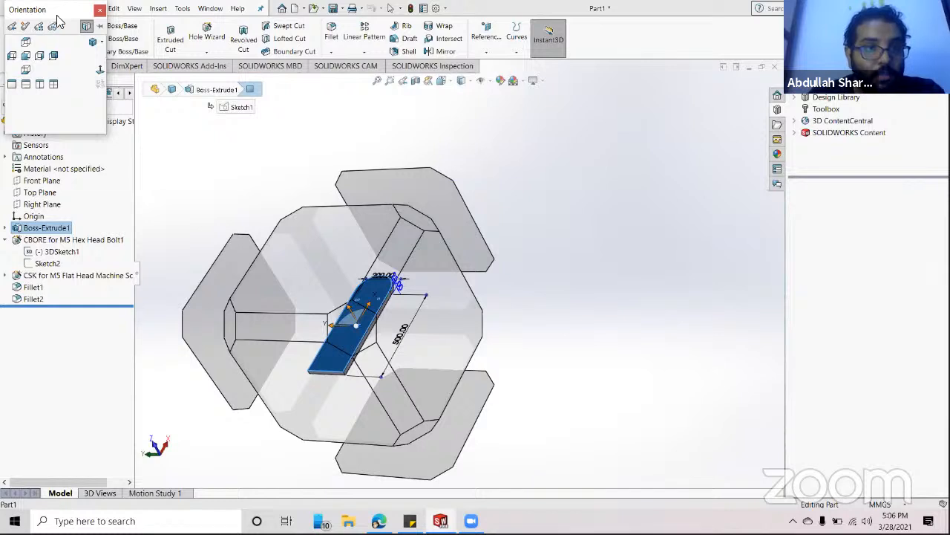
pyautogui.moveTo(57, 16); pyautogui.dragTo(649, 151)
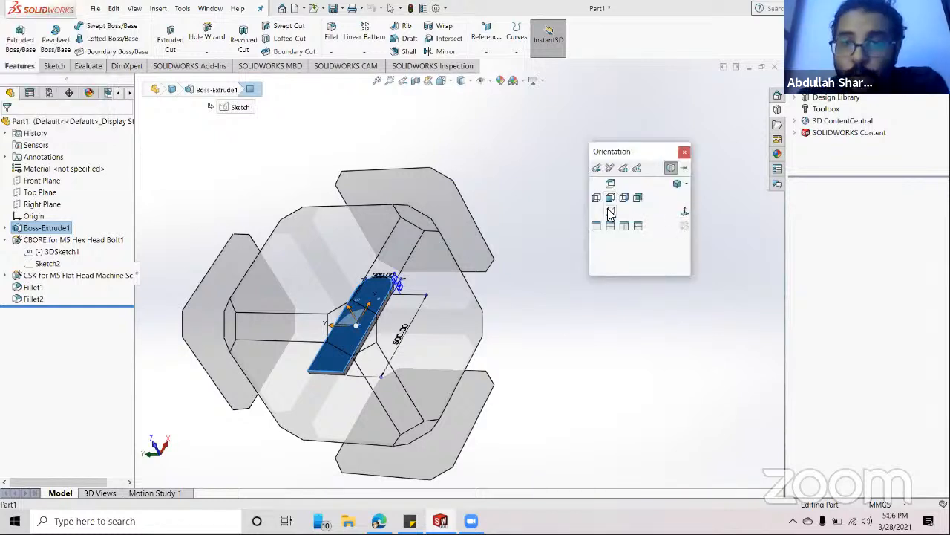
pyautogui.click(686, 214)
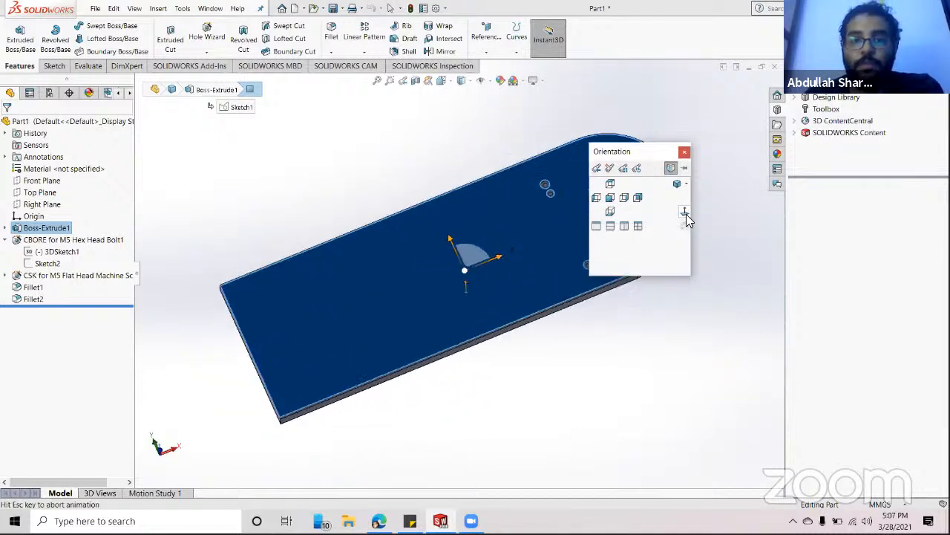
# - Deselect the top face and zoom in on the three holes near the rounded end
pyautogui.click(595, 177)
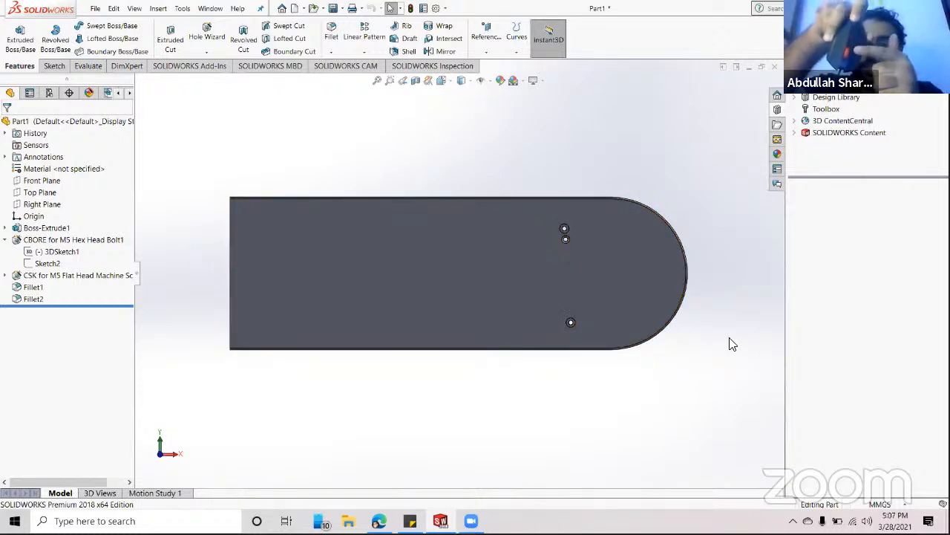
pyautogui.scroll(2, 732, 344)
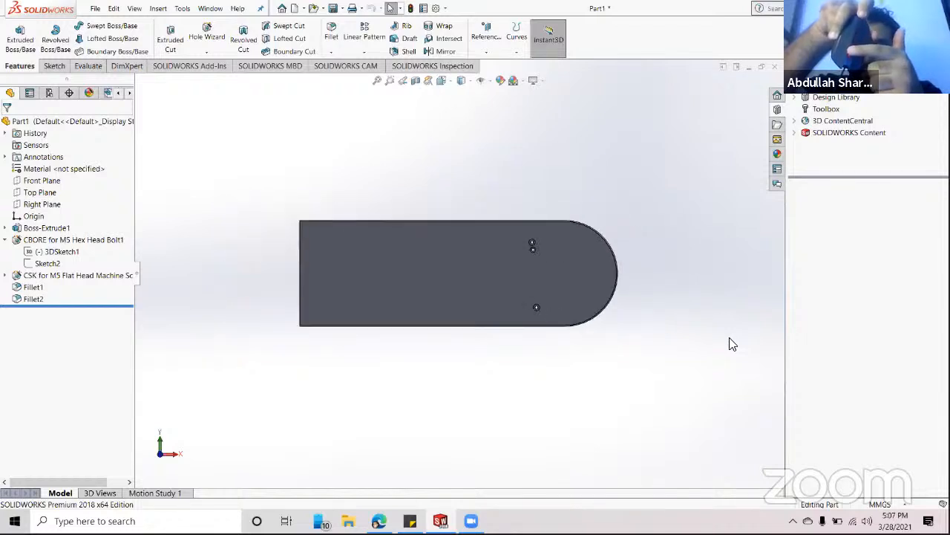
pyautogui.scroll(-4, 733, 344)
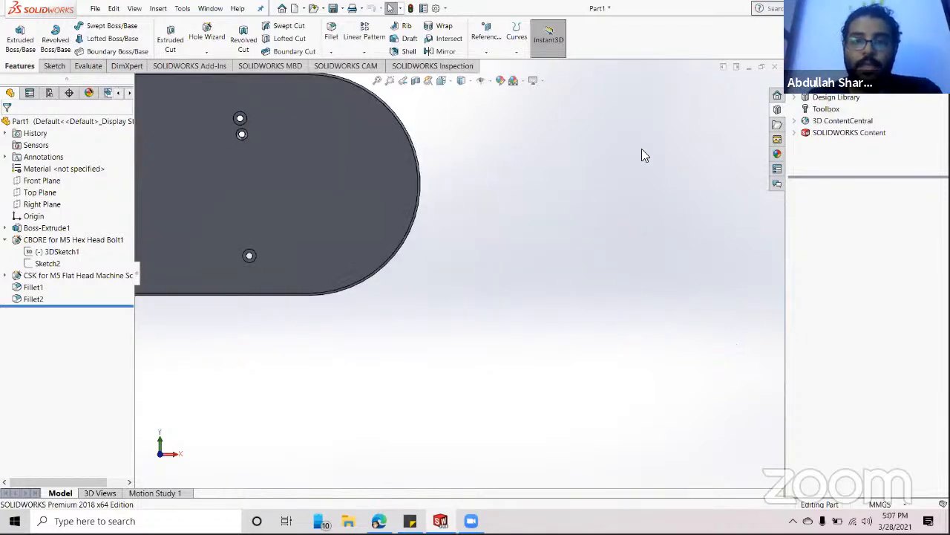
pyautogui.scroll(2, 362, 223)
pyautogui.scroll(-3, 383, 229)
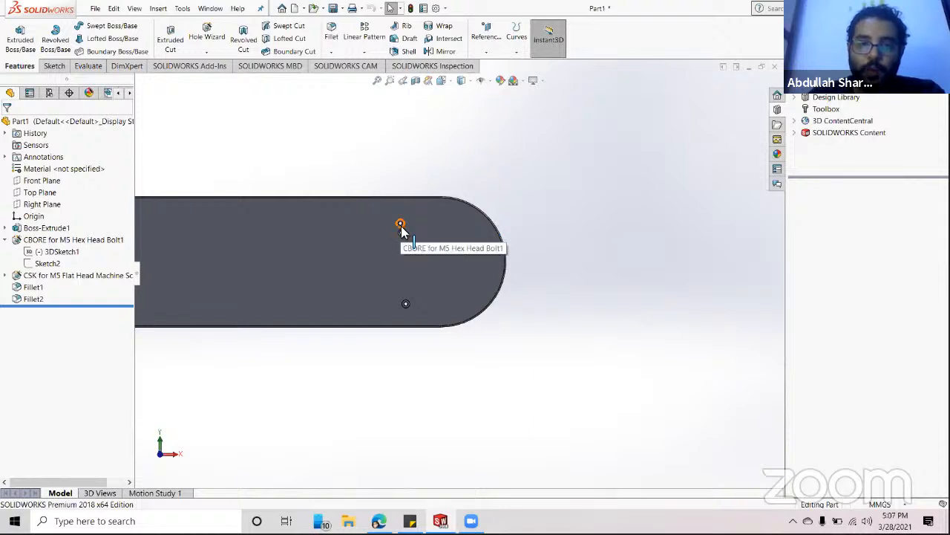
pyautogui.scroll(-5, 435, 257)
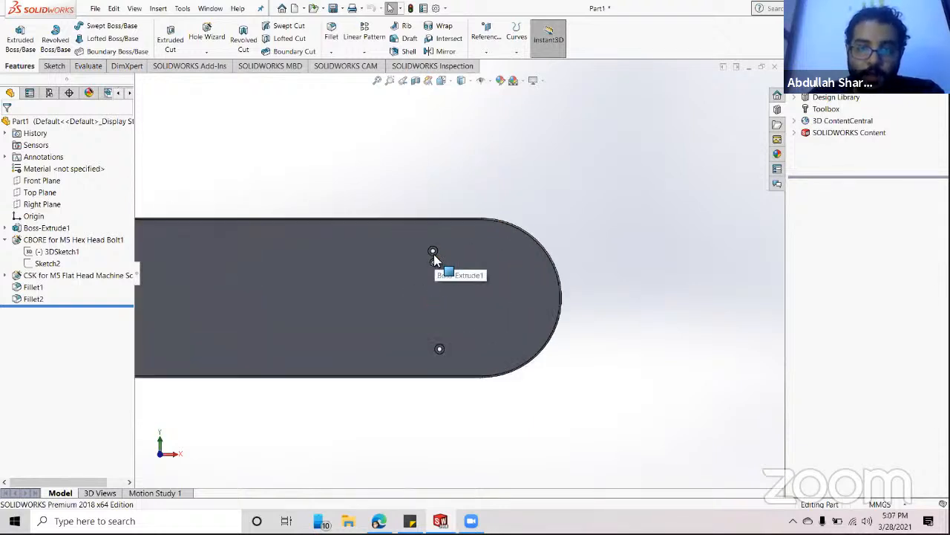
pyautogui.scroll(-5, 437, 257)
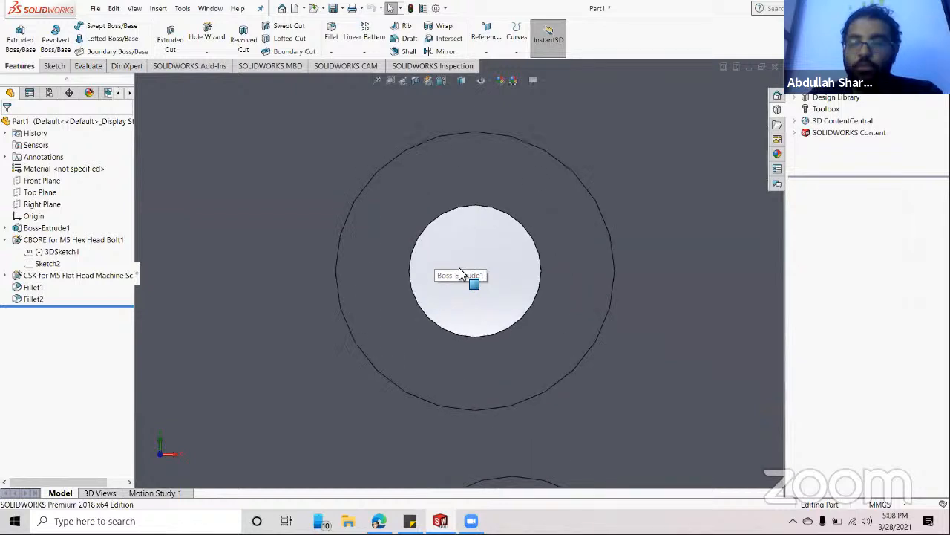
pyautogui.scroll(10, 463, 272)
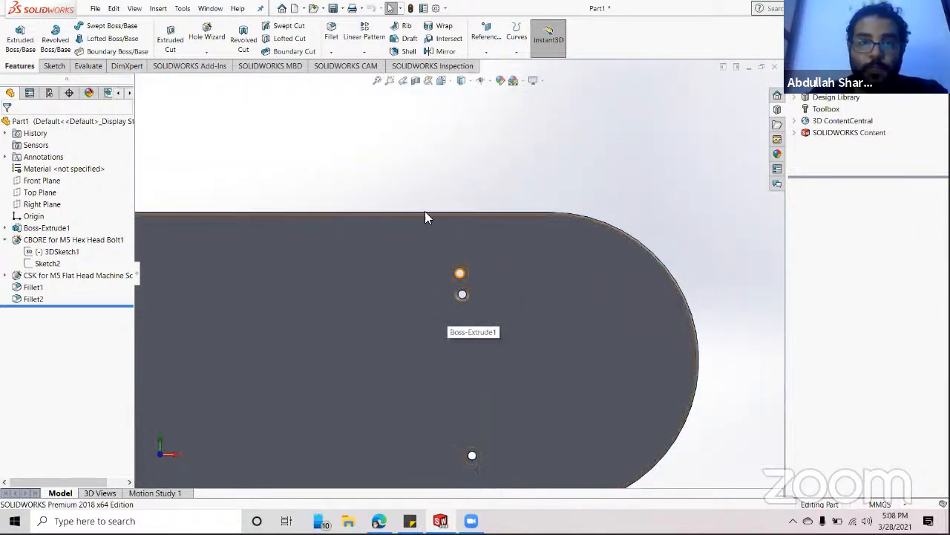
pyautogui.click(390, 80)
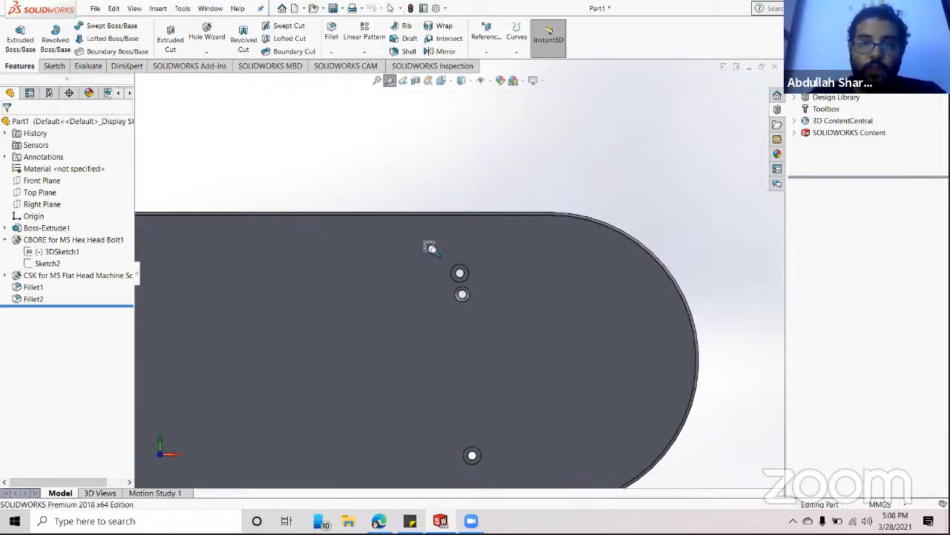
pyautogui.moveTo(430, 246); pyautogui.dragTo(502, 392)
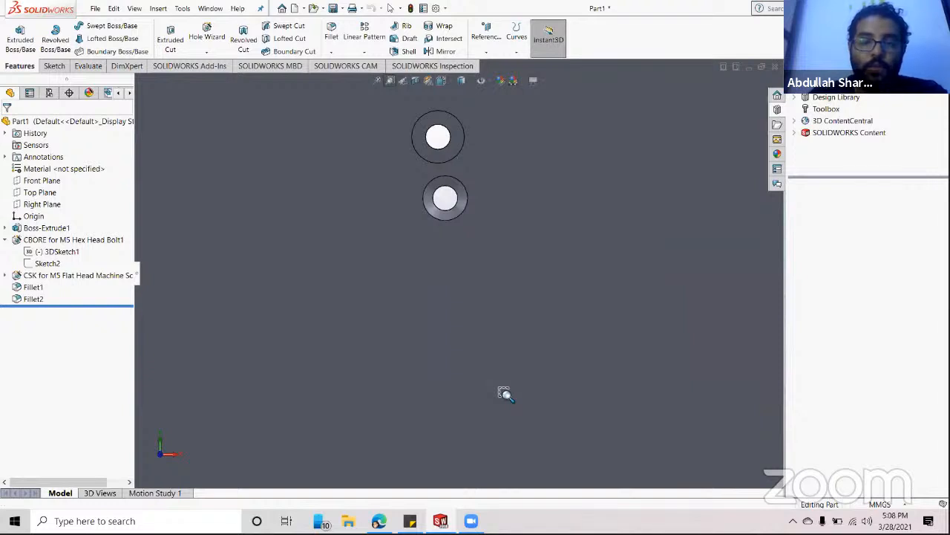
pyautogui.moveTo(386, 107); pyautogui.dragTo(527, 197)
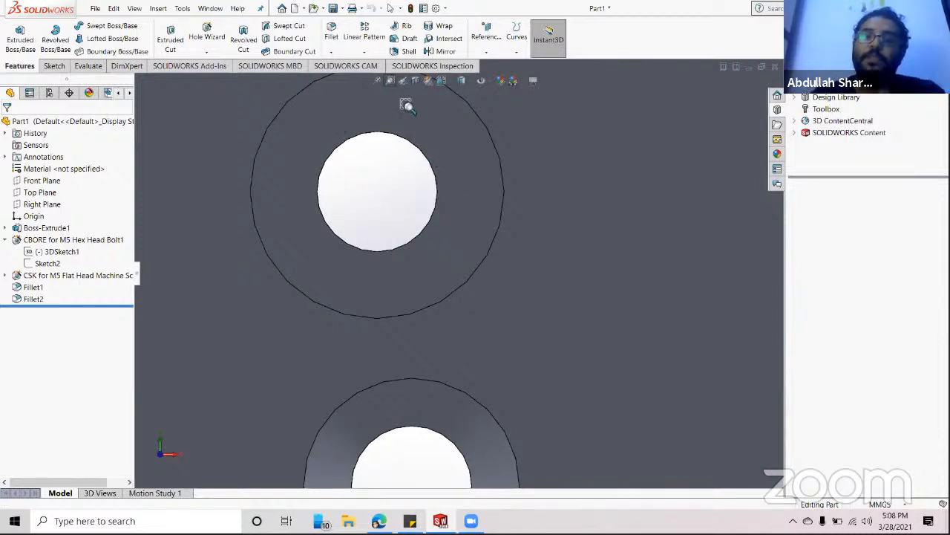
pyautogui.click(403, 82)
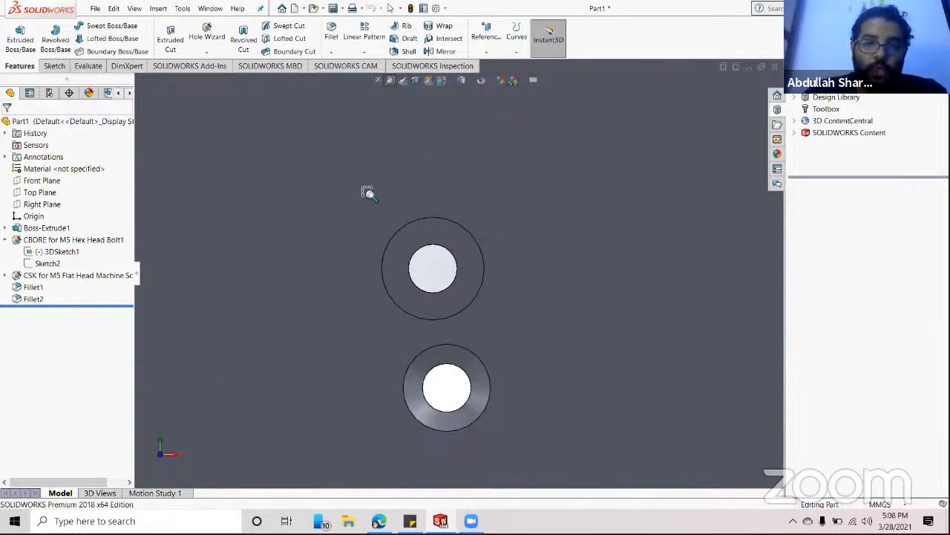
pyautogui.moveTo(365, 191); pyautogui.dragTo(548, 413)
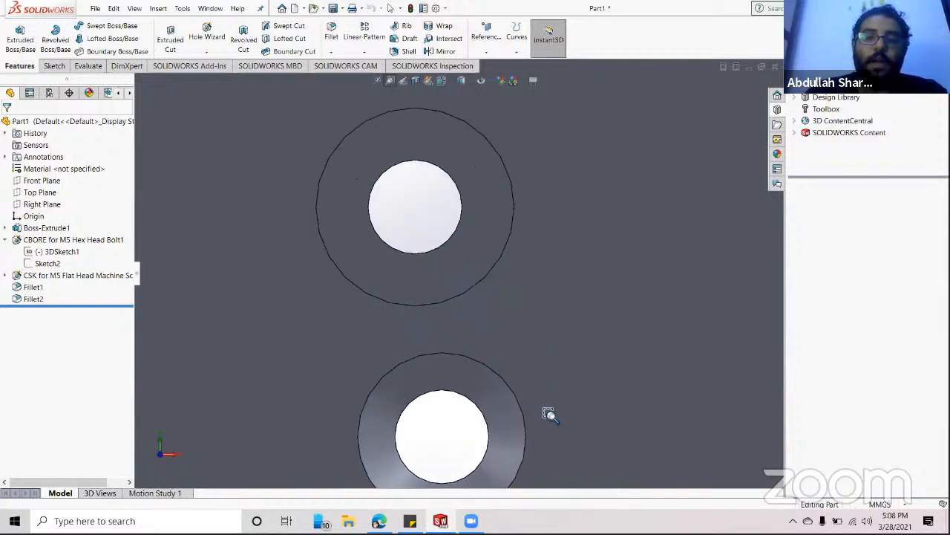
pyautogui.click(404, 83)
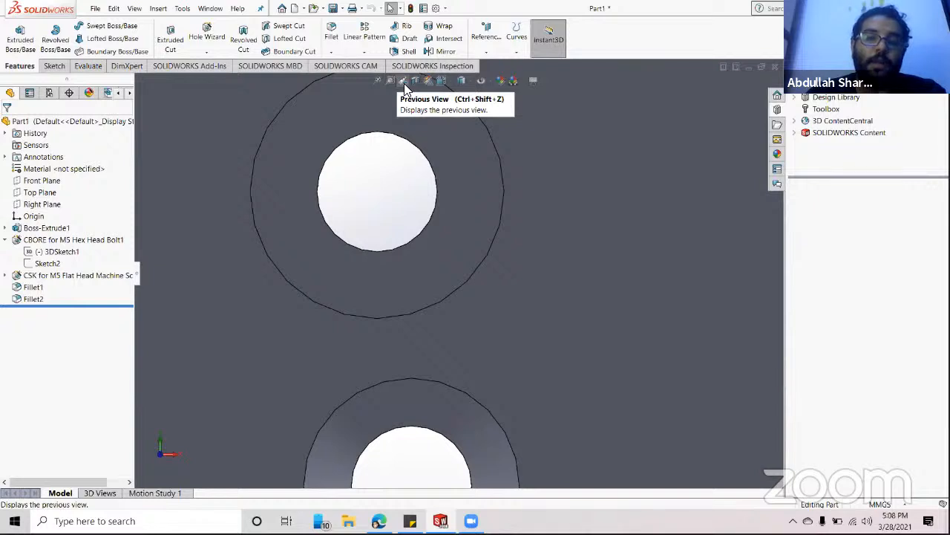
pyautogui.click(404, 83)
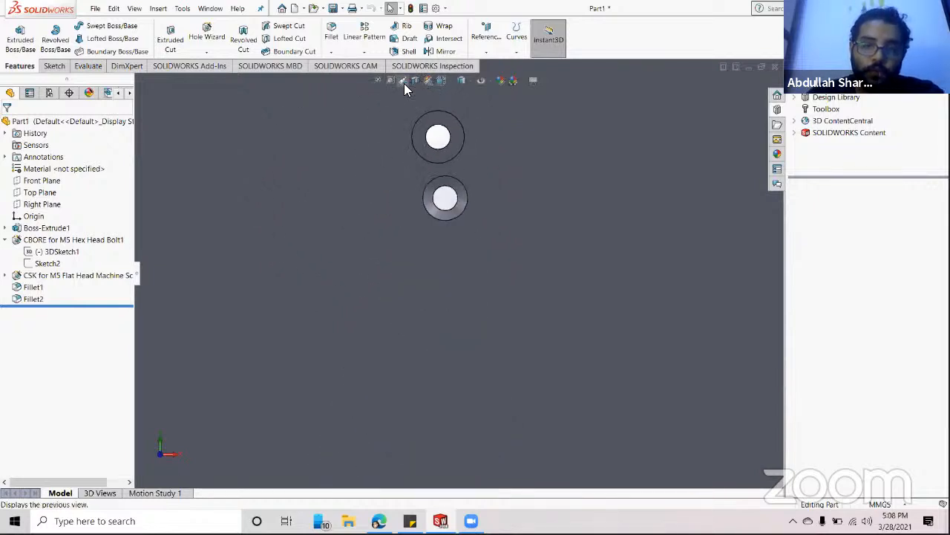
pyautogui.click(404, 83)
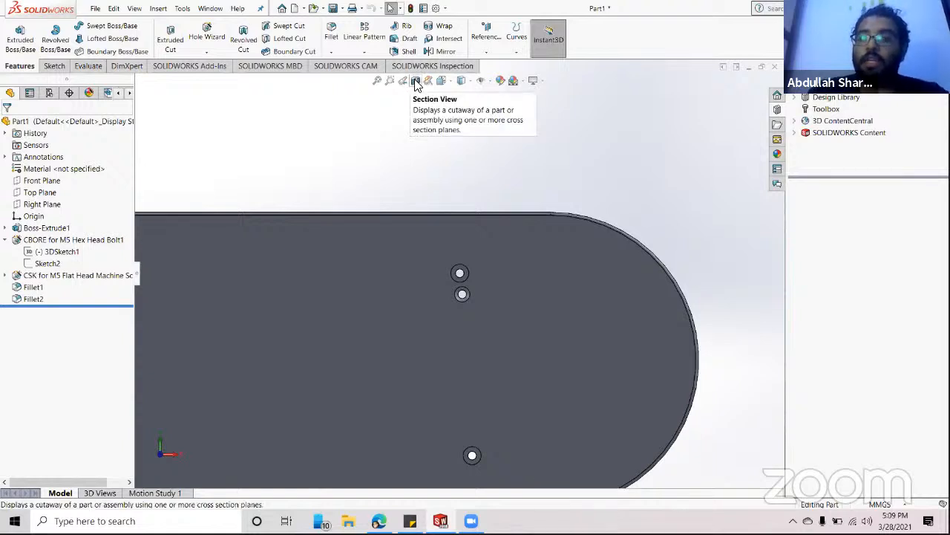
# - Start a Section View on the Front Plane and orbit the plate to a tilted 3D view
pyautogui.click(416, 82)
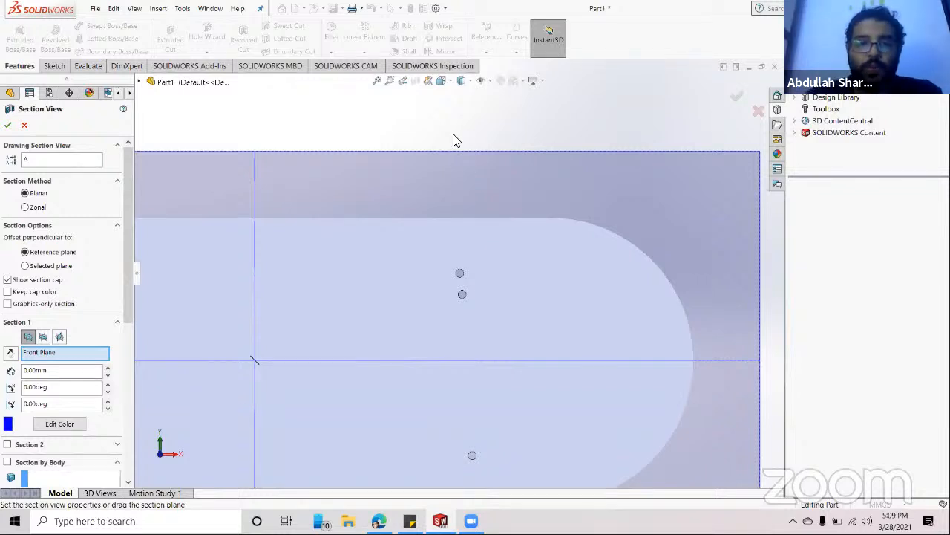
pyautogui.scroll(1, 454, 134)
pyautogui.scroll(-3, 453, 135)
pyautogui.scroll(6, 454, 134)
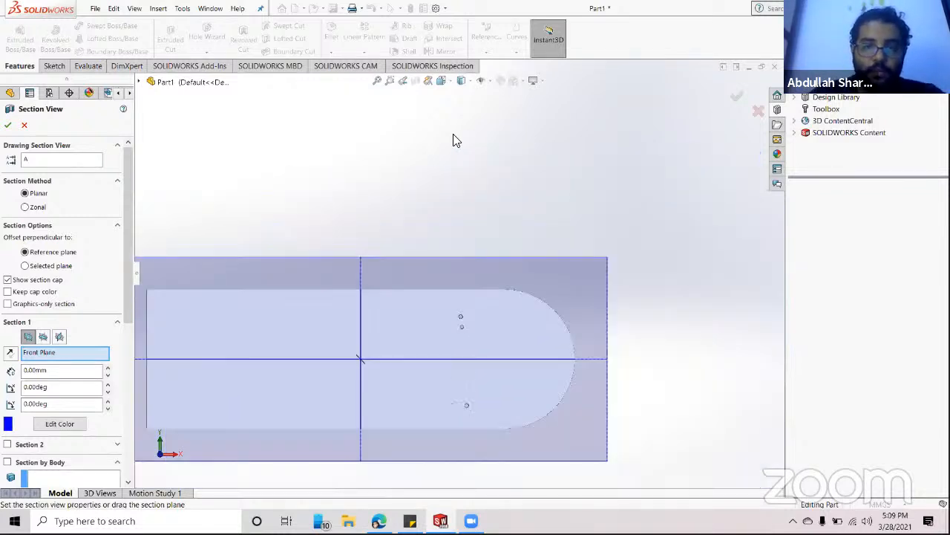
pyautogui.scroll(2, 453, 134)
pyautogui.moveTo(454, 227); pyautogui.dragTo(420, 246, button='middle')
pyautogui.scroll(-2, 444, 287)
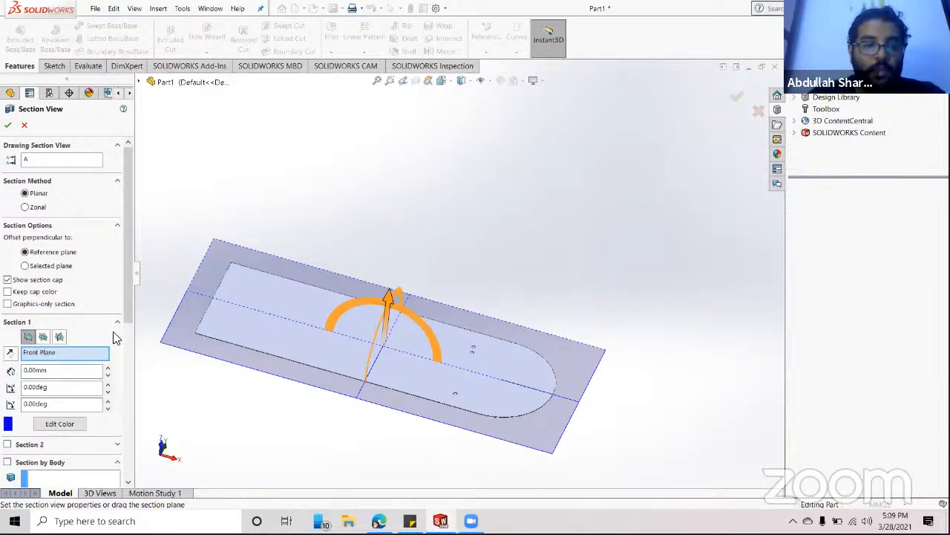
pyautogui.moveTo(129, 318)
pyautogui.mouseDown()
pyautogui.moveTo(136, 433)
pyautogui.moveTo(138, 311)
pyautogui.mouseUp()
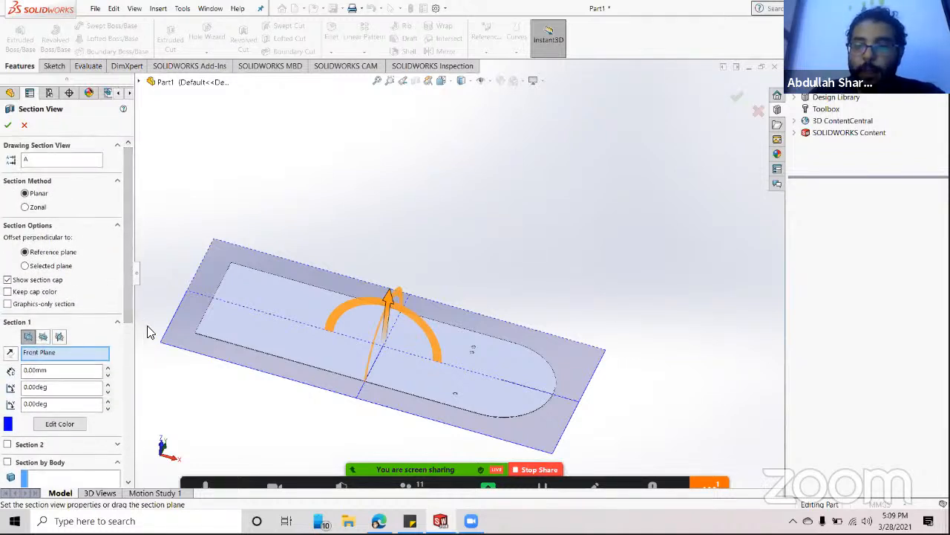
# - Section the plate along the Right Plane, sliding the plane through the holes, and apply it
pyautogui.click(43, 337)
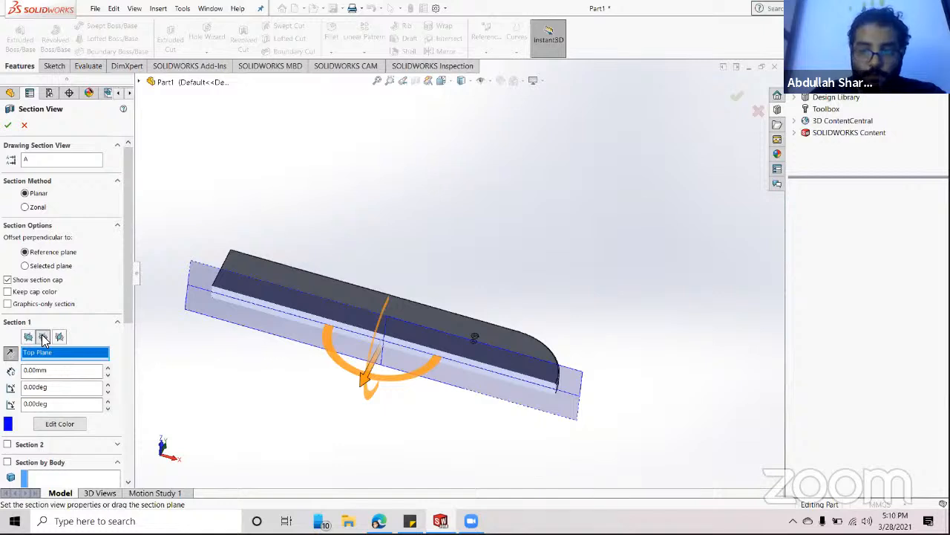
pyautogui.click(59, 338)
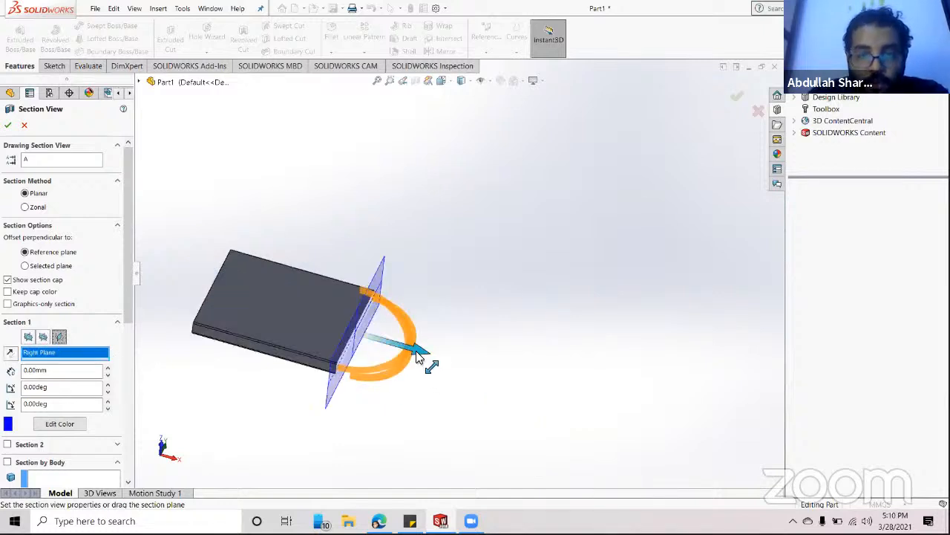
pyautogui.moveTo(414, 356)
pyautogui.mouseDown()
pyautogui.moveTo(381, 346)
pyautogui.moveTo(378, 353)
pyautogui.moveTo(414, 349)
pyautogui.moveTo(432, 359)
pyautogui.mouseUp()
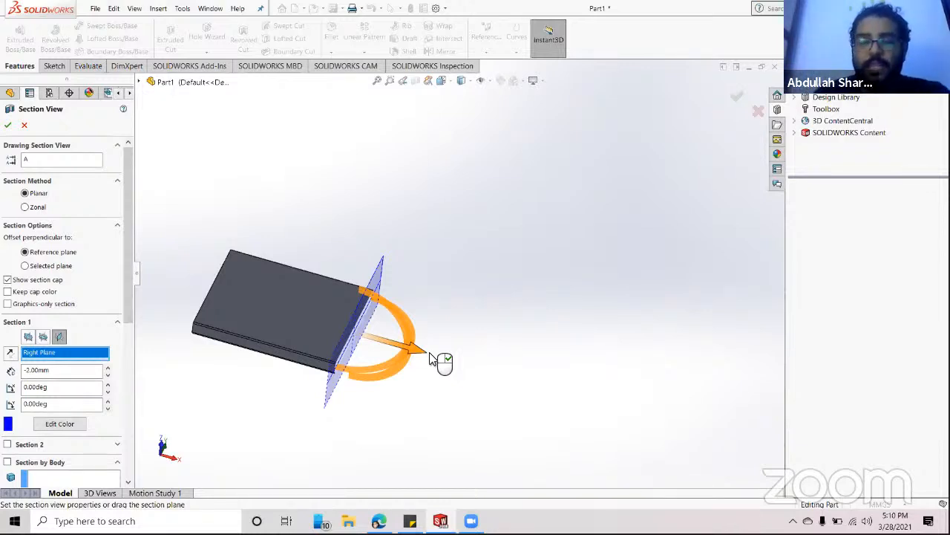
pyautogui.moveTo(430, 359); pyautogui.dragTo(538, 373)
pyautogui.scroll(-5, 541, 347)
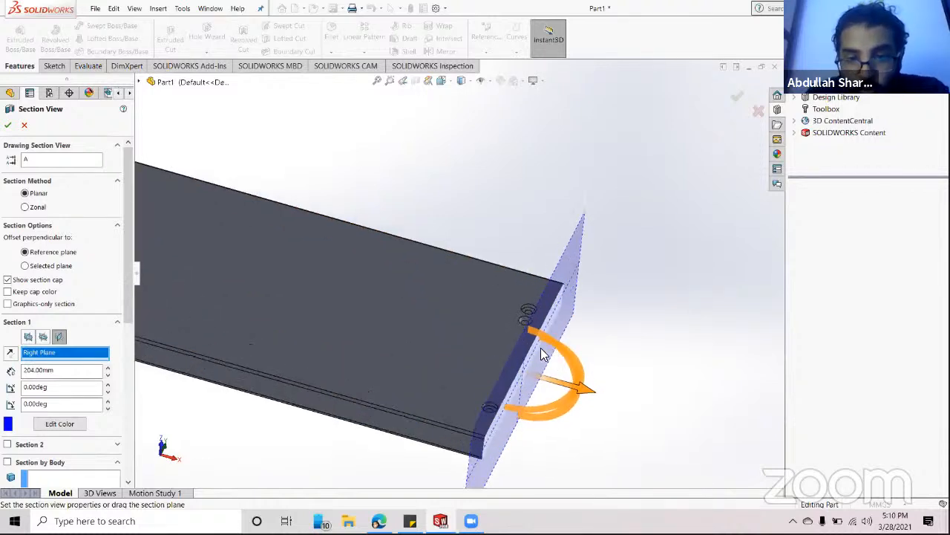
pyautogui.scroll(-4, 526, 290)
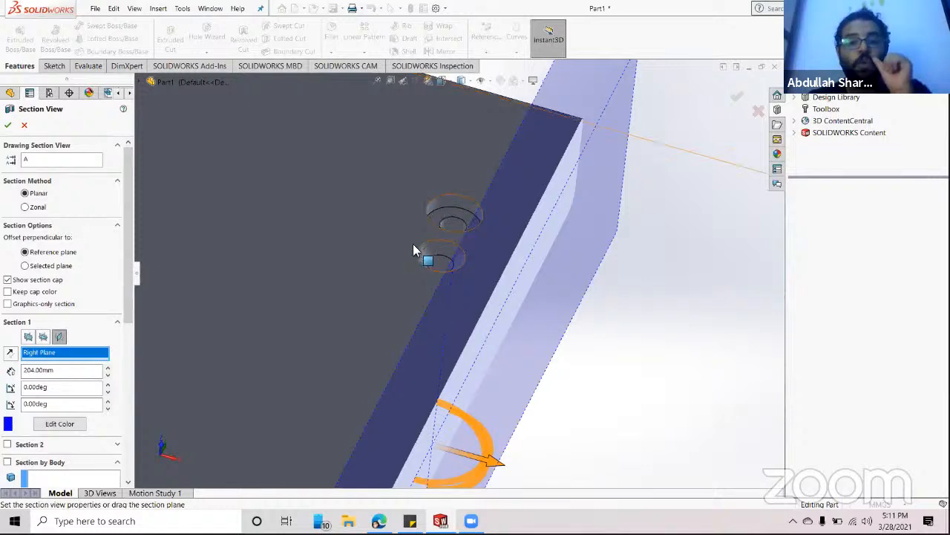
pyautogui.scroll(1, 545, 370)
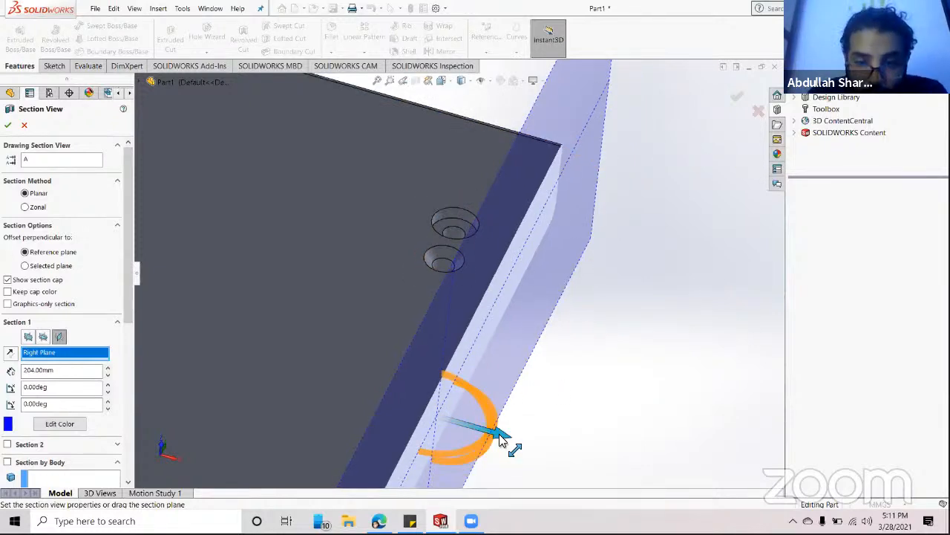
pyautogui.moveTo(503, 435); pyautogui.dragTo(439, 433)
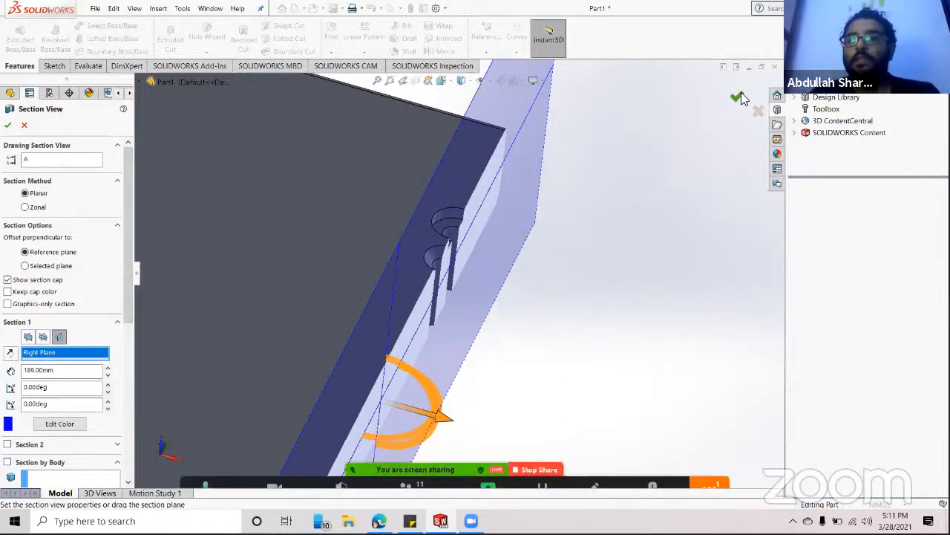
pyautogui.click(737, 96)
# - Select the plate's side face and set the view Normal To it
pyautogui.scroll(6, 611, 199)
pyautogui.moveTo(591, 305); pyautogui.dragTo(548, 242, button='middle')
pyautogui.click(406, 306)
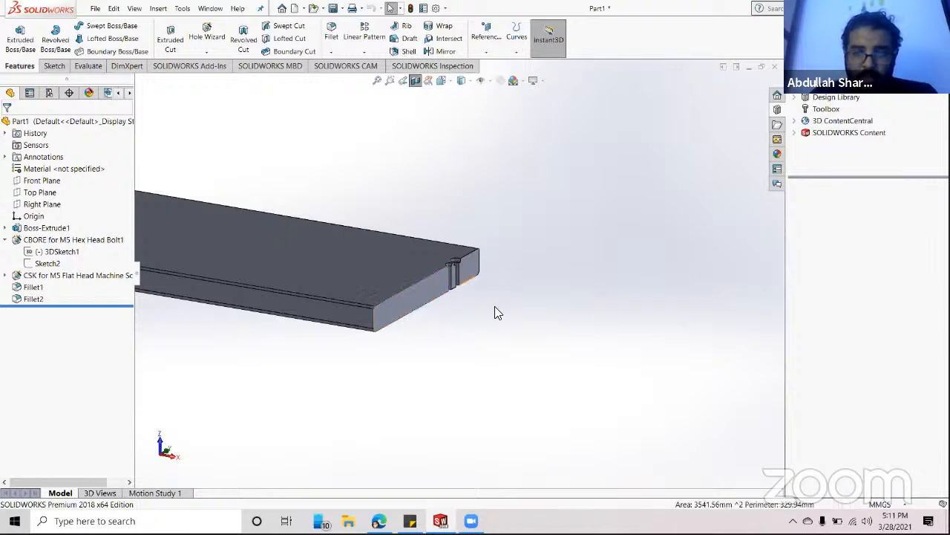
pyautogui.press('space')
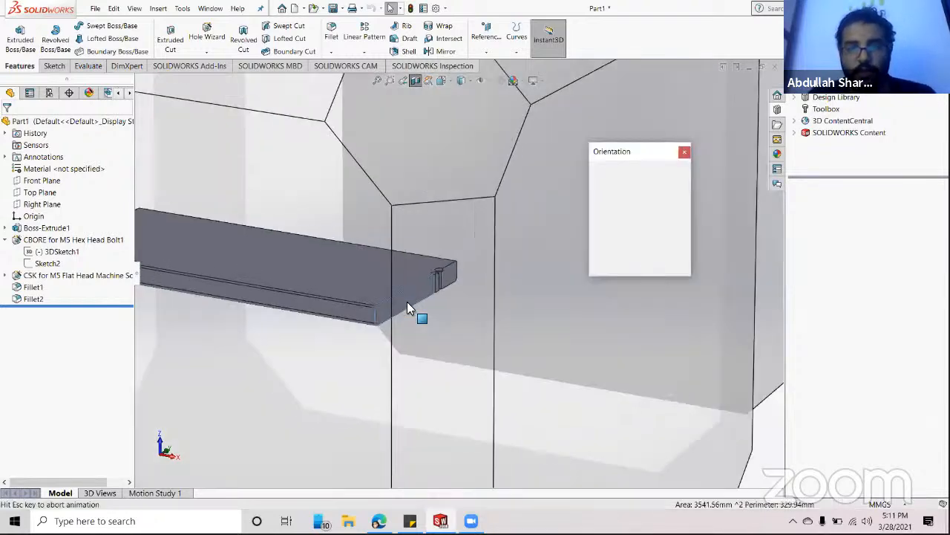
pyautogui.click(687, 208)
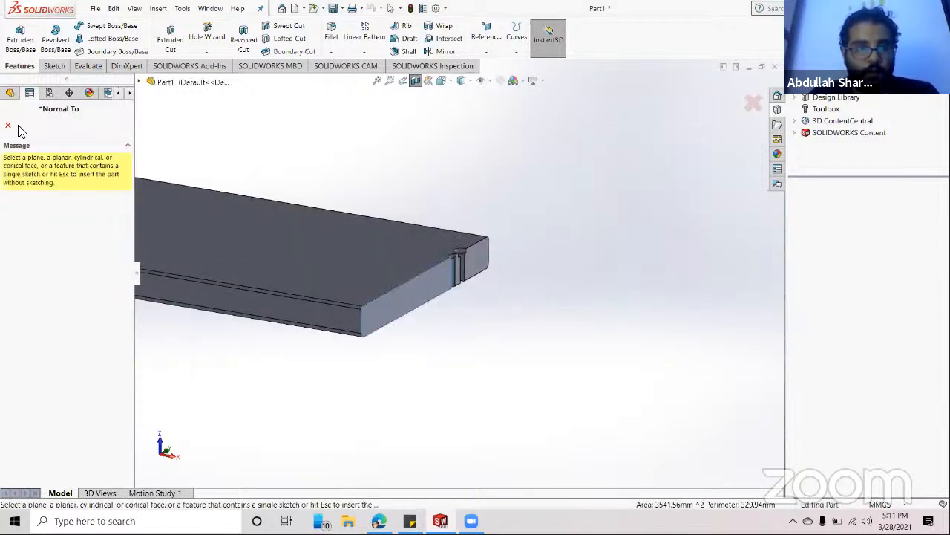
pyautogui.press('Escape')
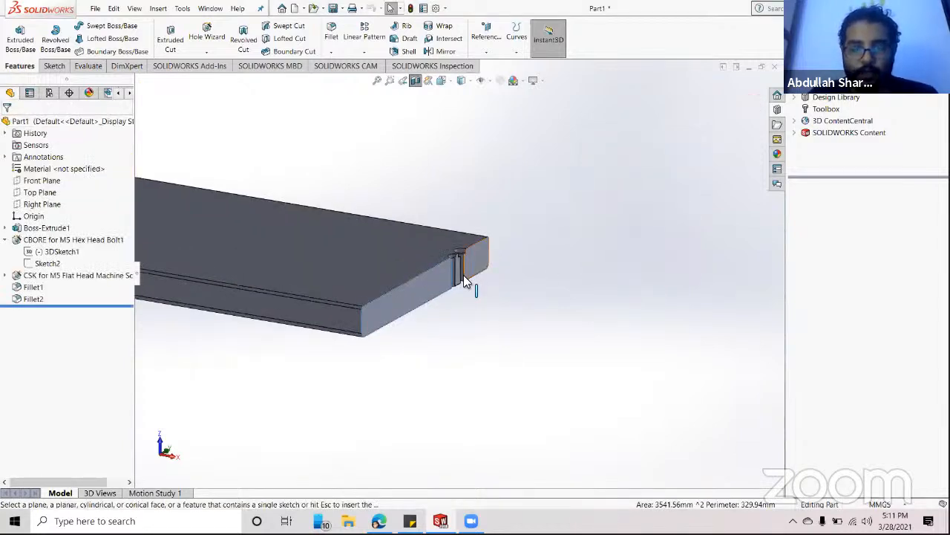
# - Orbit and zoom to inspect the countersink and counterbore profiles and the bottom face
pyautogui.scroll(-5, 463, 275)
pyautogui.moveTo(537, 286); pyautogui.dragTo(477, 265, button='middle')
pyautogui.scroll(-6, 389, 190)
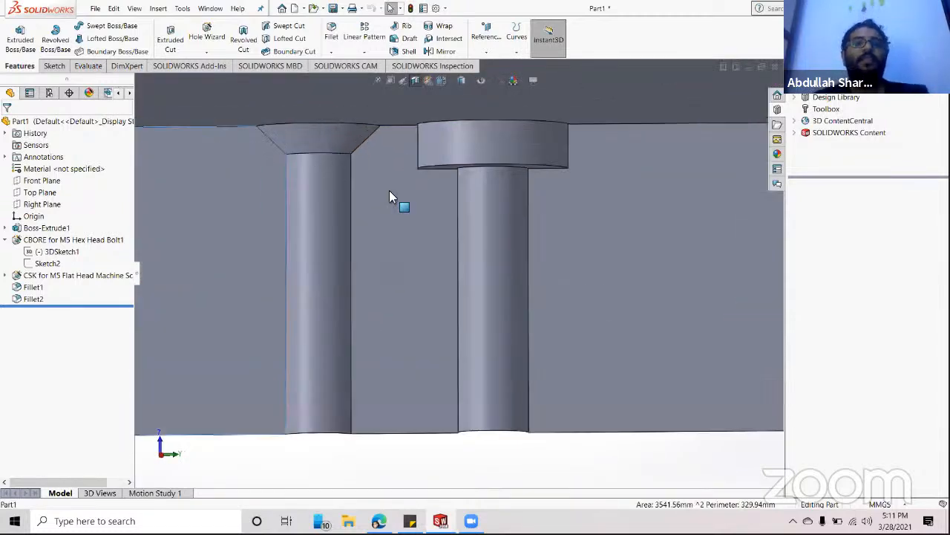
pyautogui.moveTo(490, 261); pyautogui.dragTo(490, 251, button='middle')
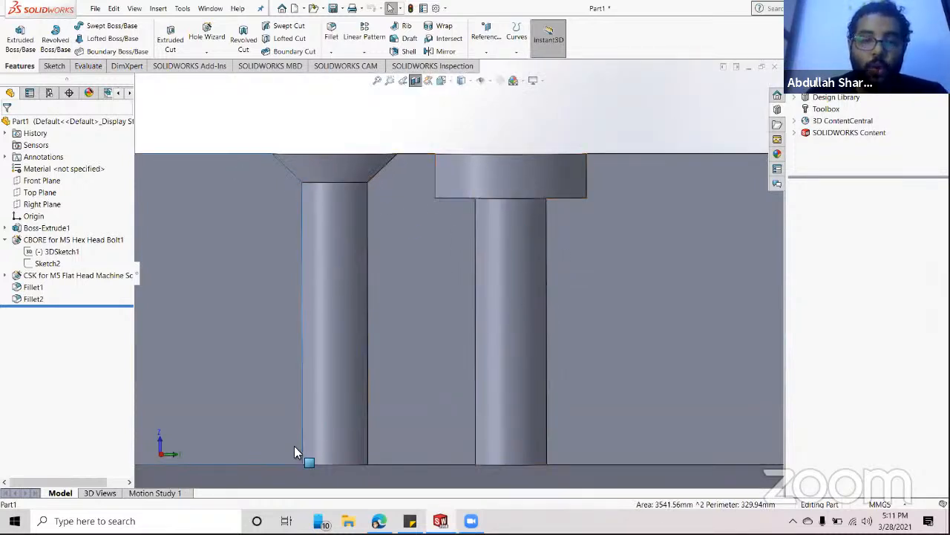
pyautogui.moveTo(328, 232); pyautogui.dragTo(576, 256, button='middle')
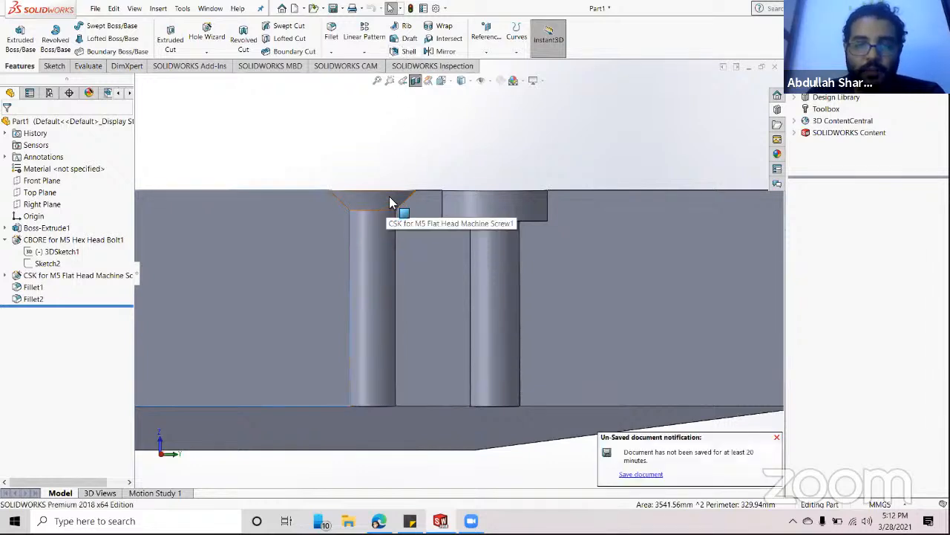
pyautogui.scroll(-2, 403, 205)
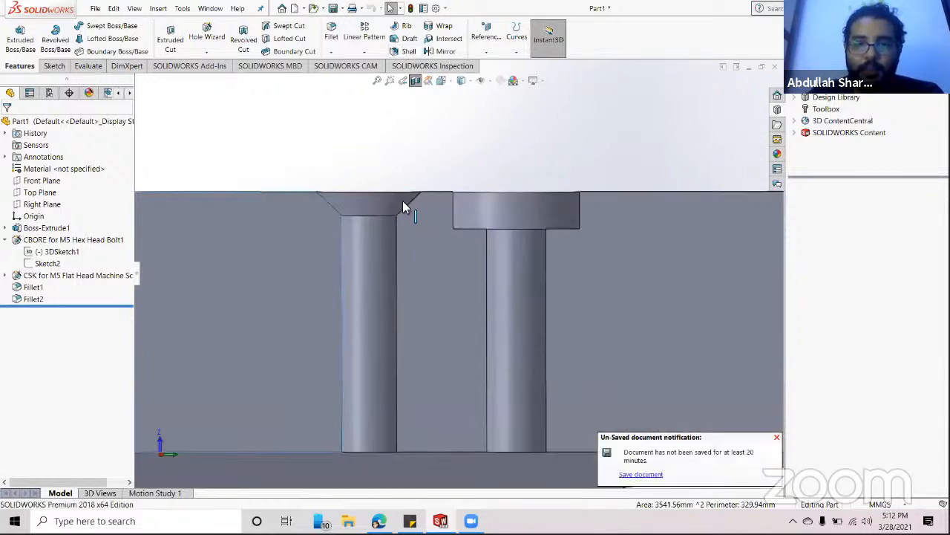
pyautogui.scroll(-3, 406, 205)
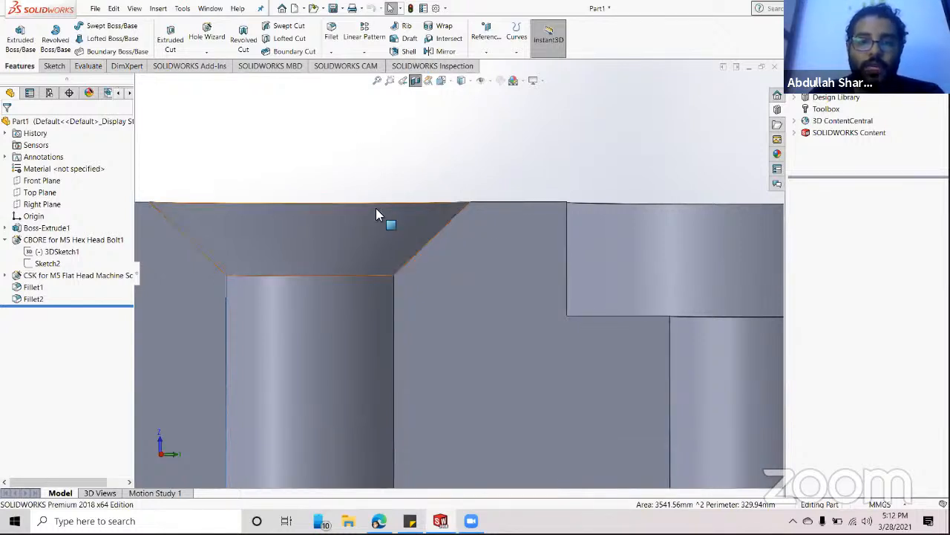
pyautogui.scroll(2, 376, 214)
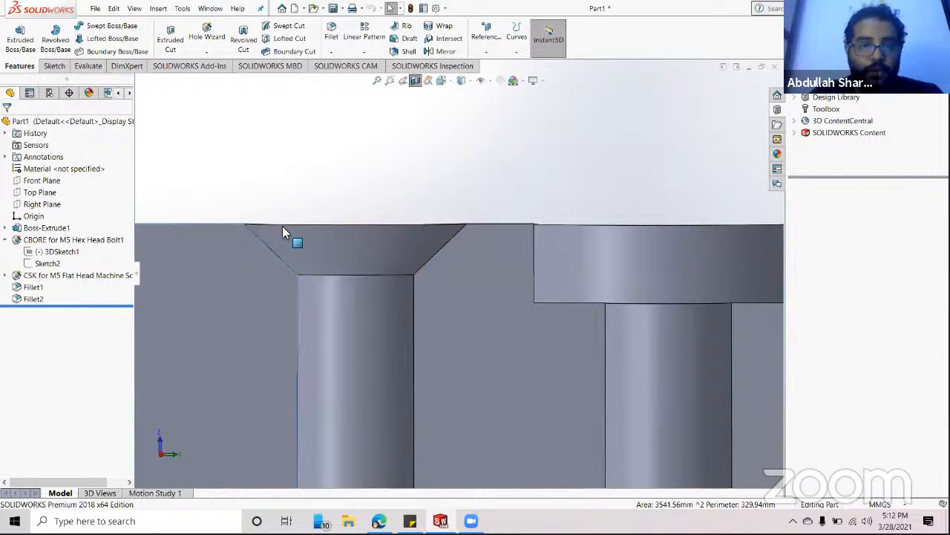
pyautogui.scroll(1, 594, 252)
pyautogui.scroll(1, 465, 241)
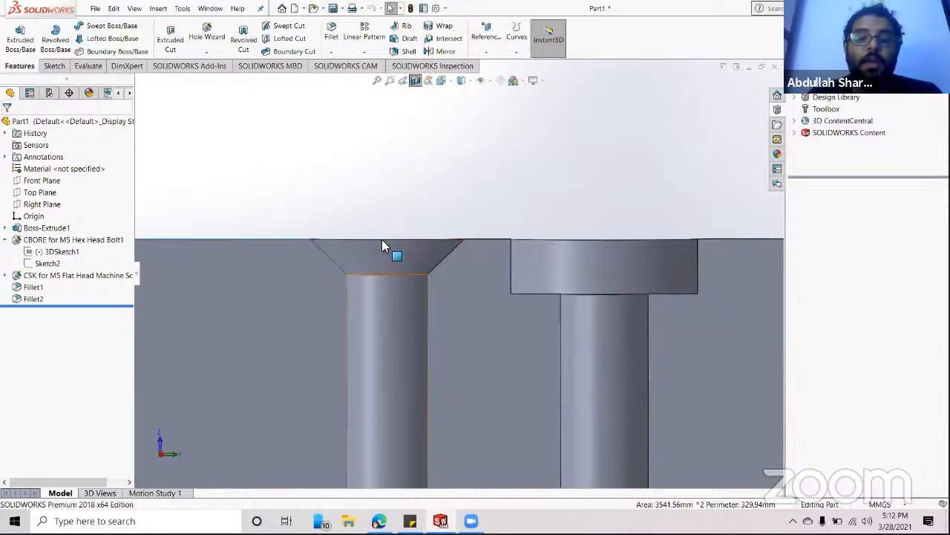
pyautogui.scroll(-2, 374, 290)
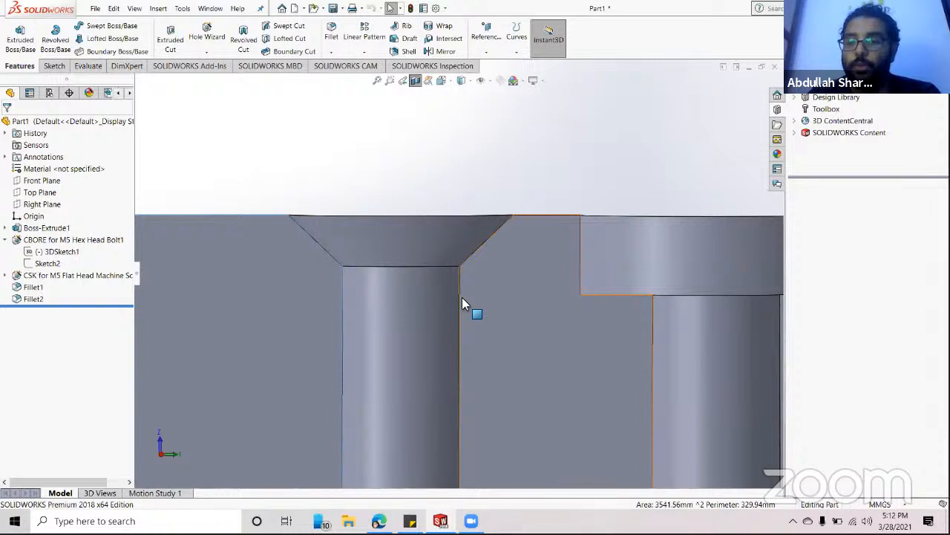
pyautogui.scroll(2, 475, 297)
pyautogui.moveTo(480, 297); pyautogui.dragTo(630, 140, button='middle')
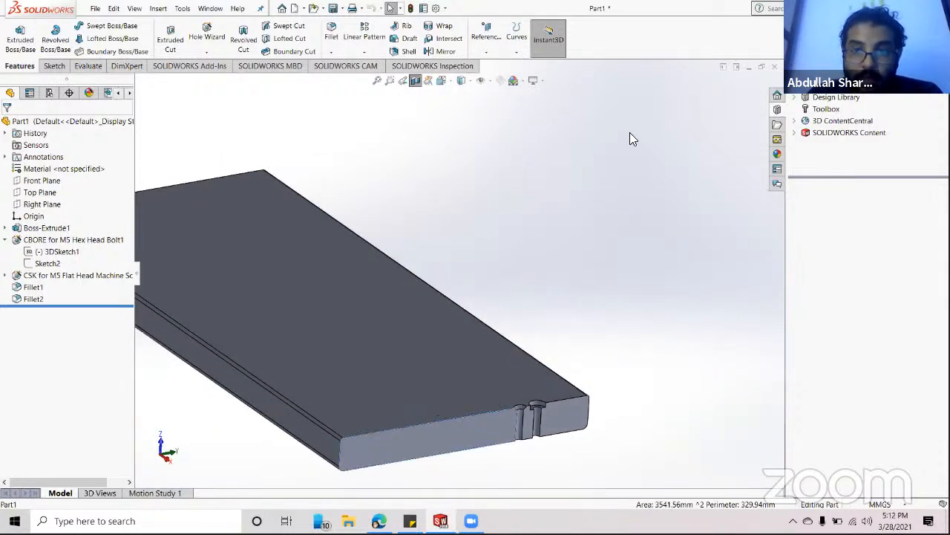
# - Turn off Section View and orbit the whole plate so it points up-right
pyautogui.click(418, 82)
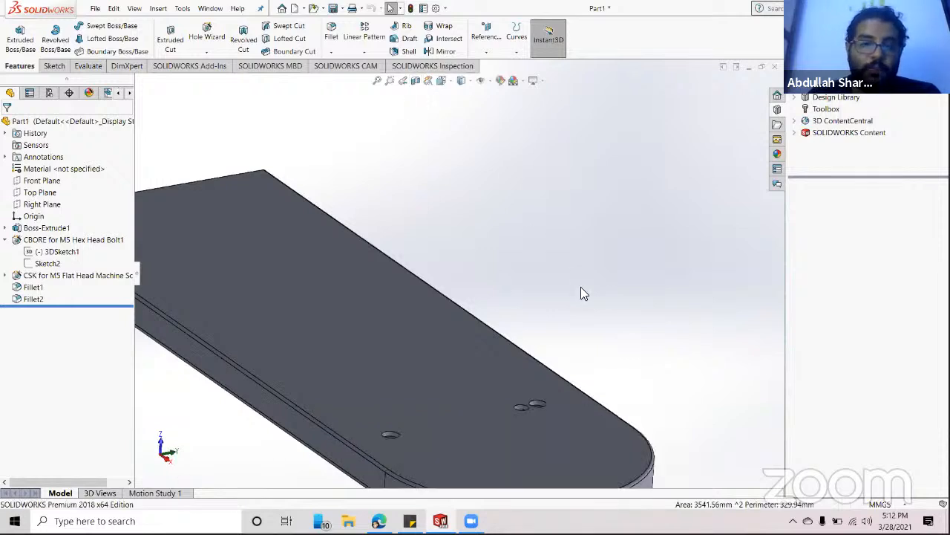
pyautogui.scroll(3, 581, 289)
pyautogui.moveTo(582, 289); pyautogui.dragTo(524, 276, button='middle')
pyautogui.scroll(-3, 522, 275)
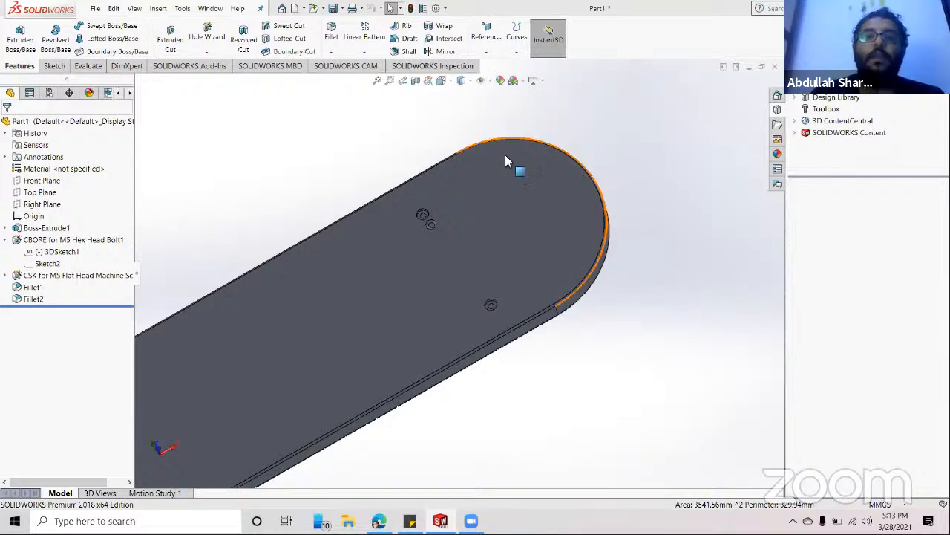
# - Open the View Orientation flyout, choose a new orientation, then dismiss the choices
pyautogui.click(444, 83)
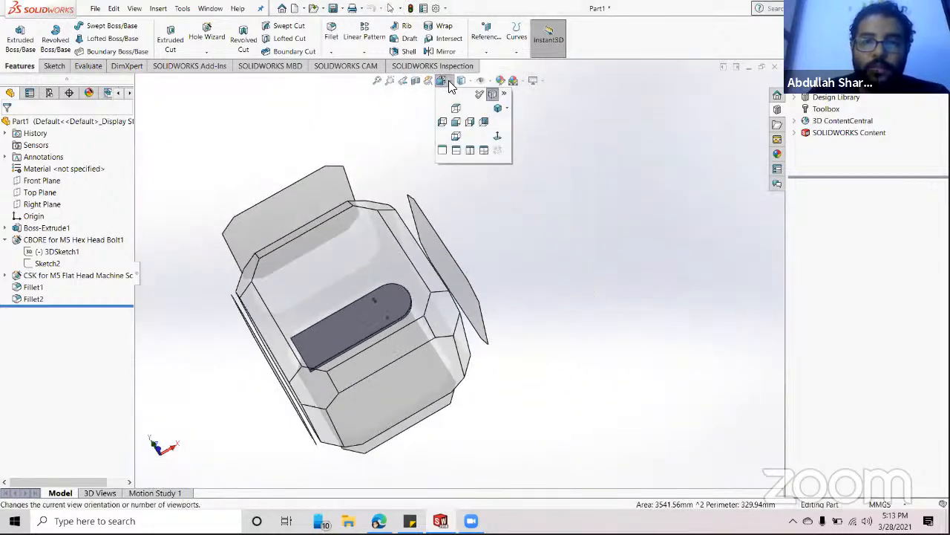
pyautogui.click(449, 83)
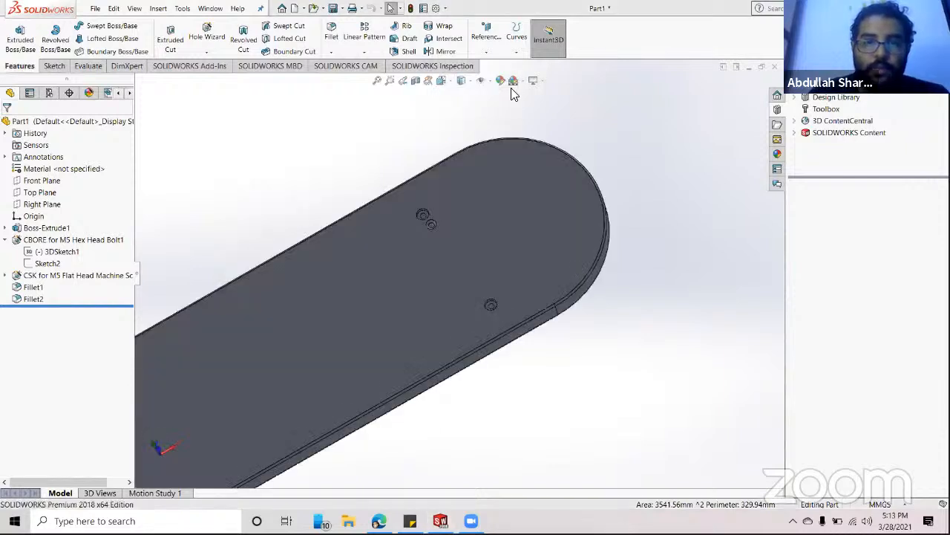
pyautogui.click(444, 82)
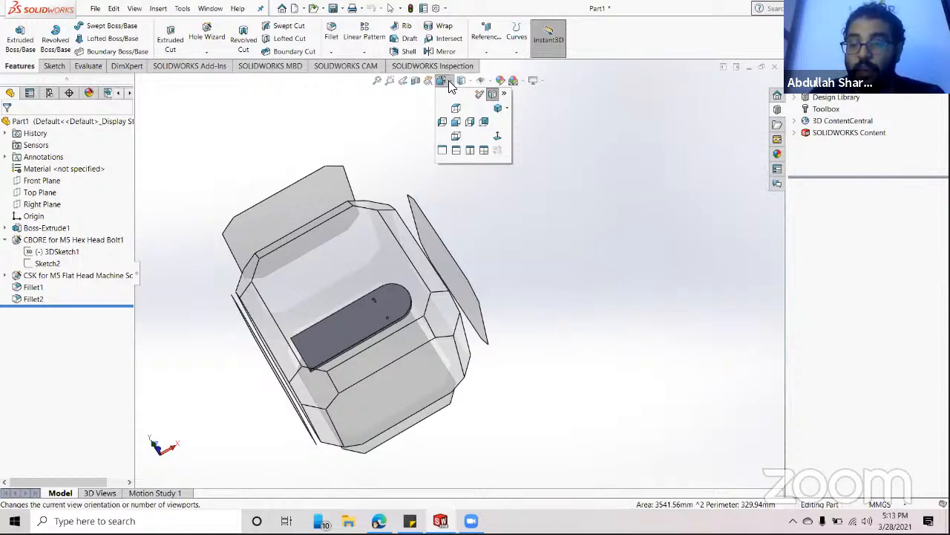
pyautogui.click(524, 218)
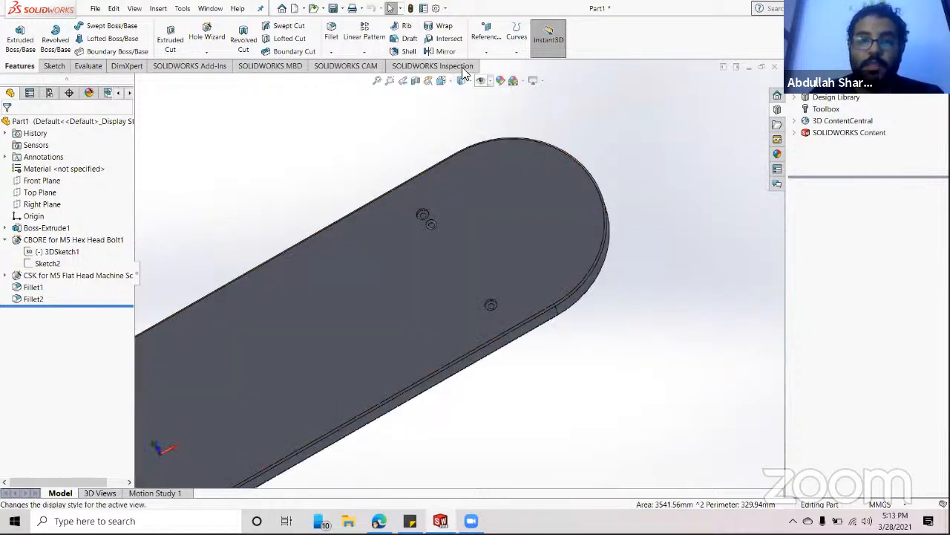
pyautogui.click(448, 82)
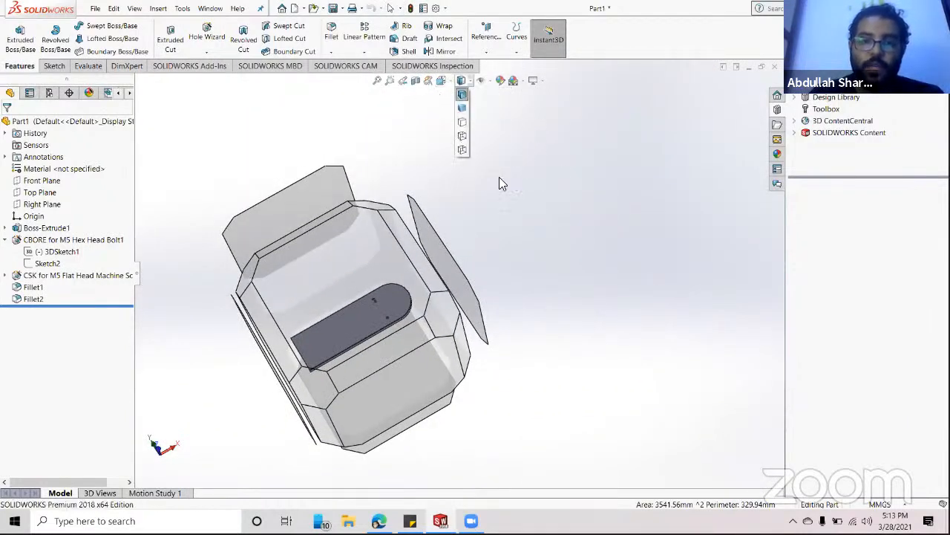
pyautogui.click(556, 192)
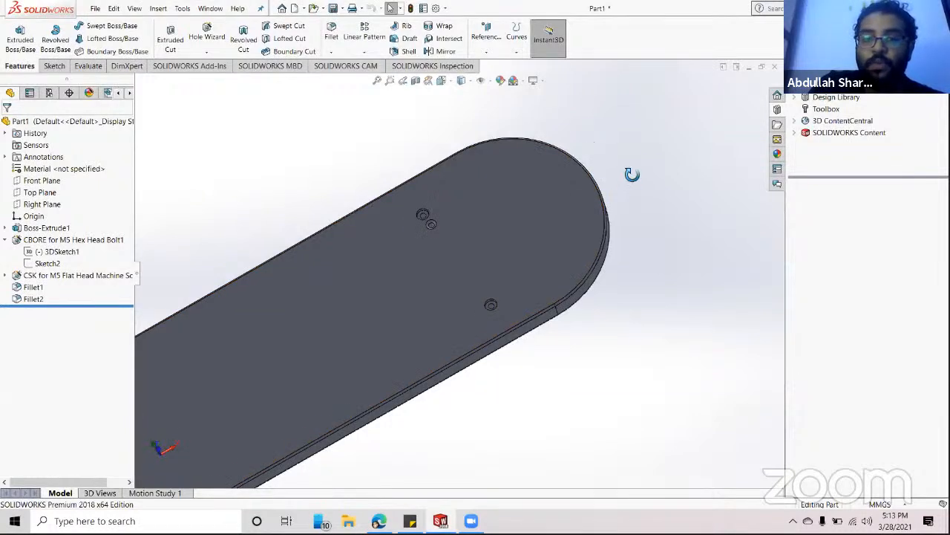
pyautogui.moveTo(594, 186)
pyautogui.mouseDown(button='middle')
pyautogui.moveTo(547, 143)
pyautogui.moveTo(499, 215)
pyautogui.moveTo(594, 195)
pyautogui.mouseUp(button='middle')
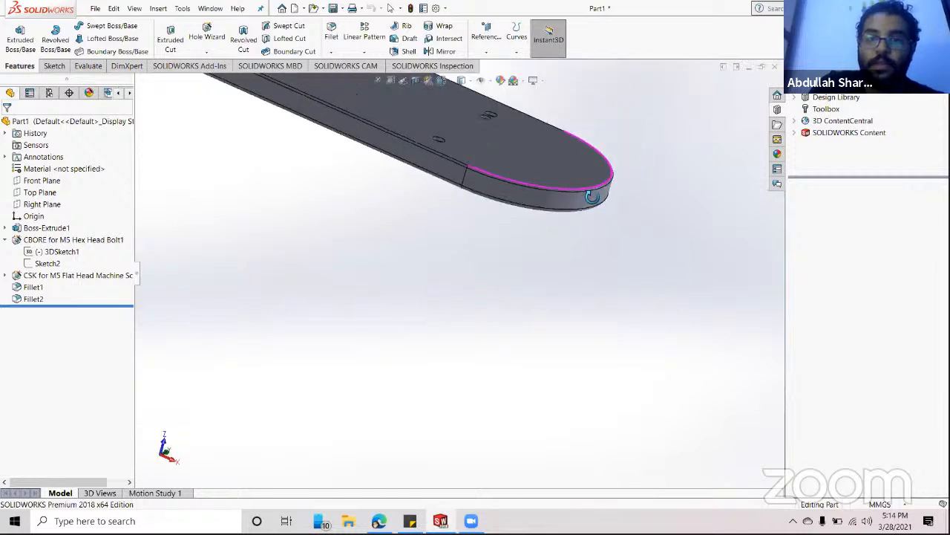
pyautogui.scroll(3, 446, 152)
pyautogui.scroll(-3, 372, 179)
pyautogui.scroll(-5, 610, 326)
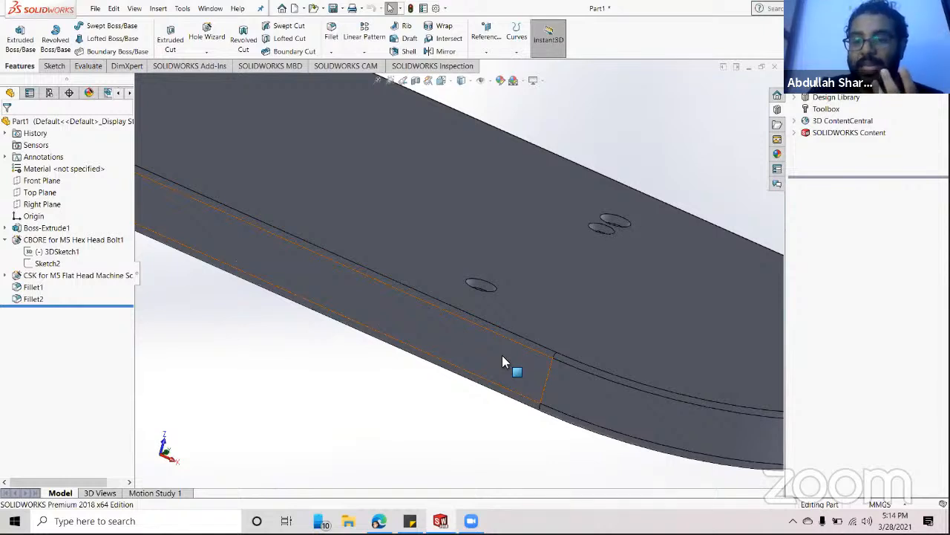
# - Switch the plate to Shaded, orbit toward a top-down view, then to Hidden Lines Removed
pyautogui.click(473, 80)
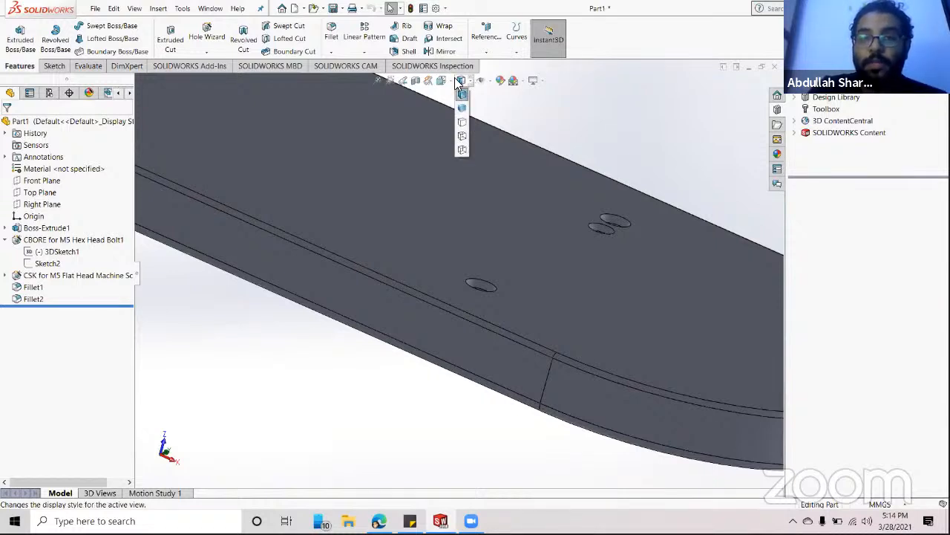
pyautogui.click(460, 81)
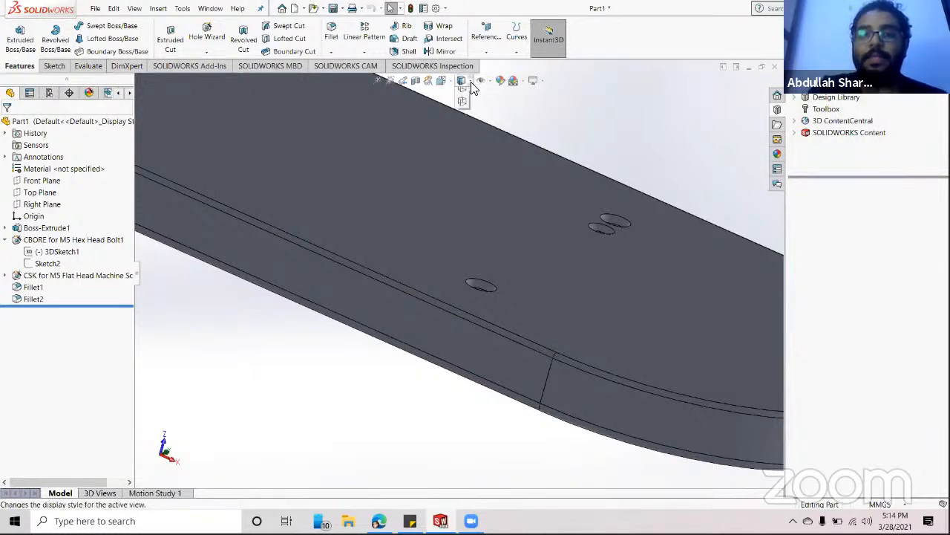
pyautogui.click(462, 102)
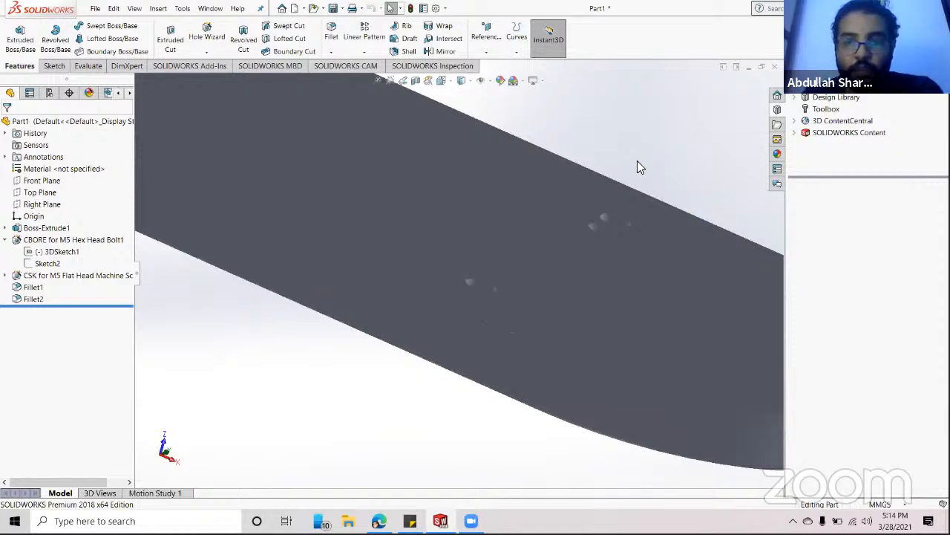
pyautogui.moveTo(664, 182); pyautogui.dragTo(589, 171, button='middle')
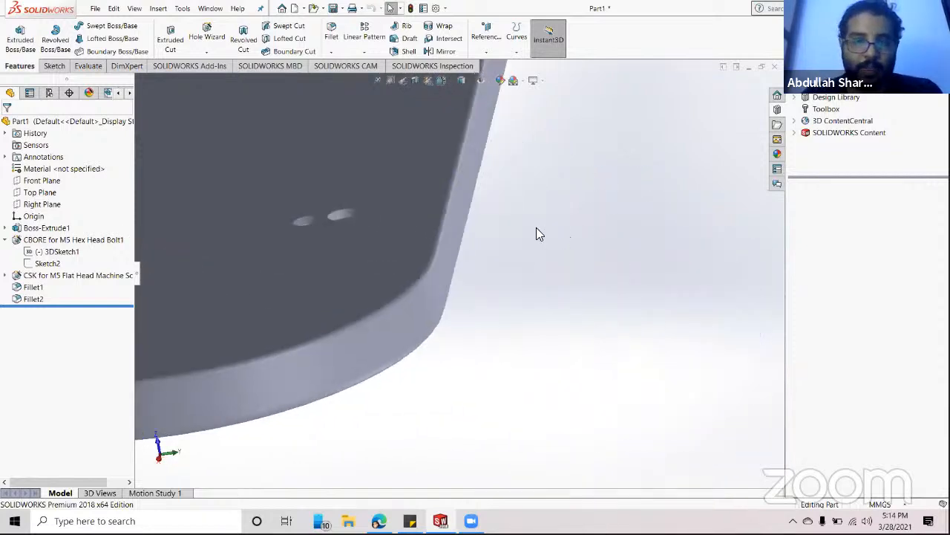
pyautogui.moveTo(511, 223); pyautogui.dragTo(501, 195, button='middle')
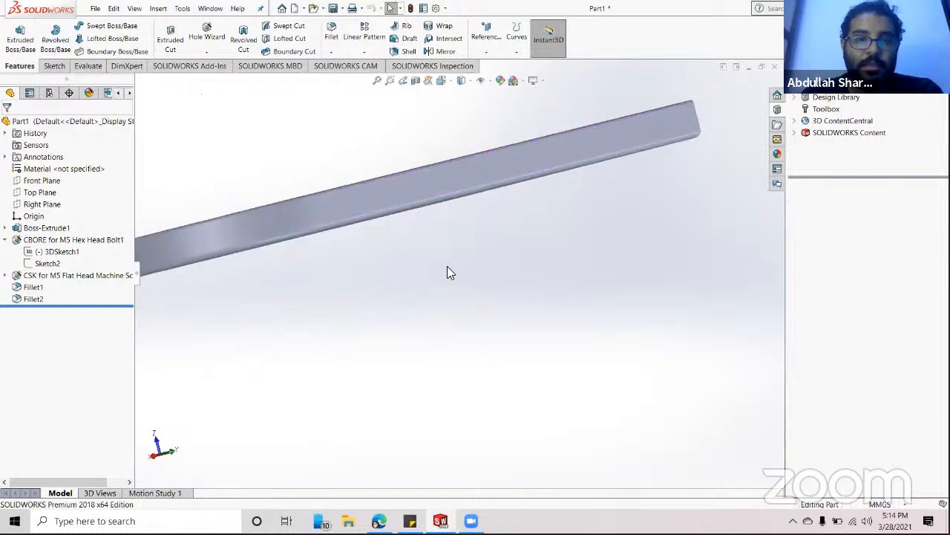
pyautogui.moveTo(448, 272); pyautogui.dragTo(456, 303, button='middle')
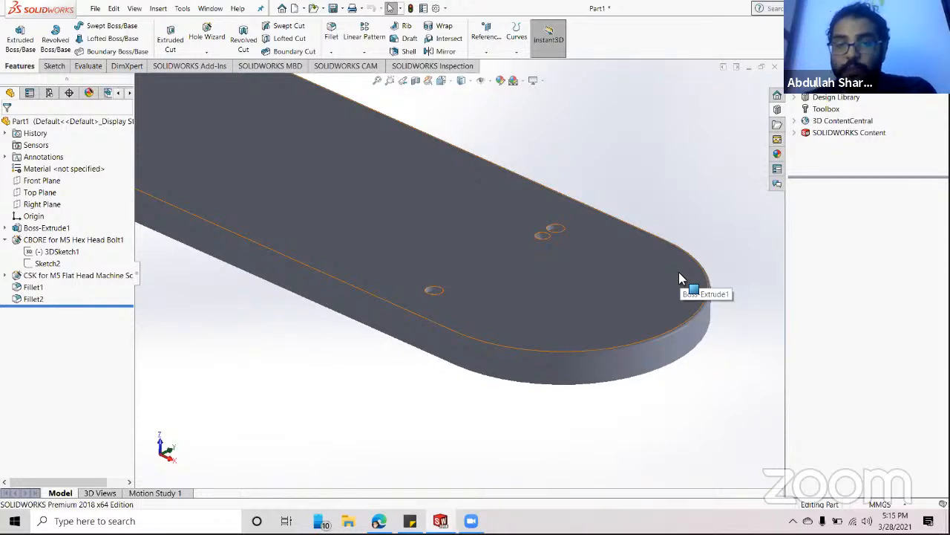
pyautogui.click(468, 82)
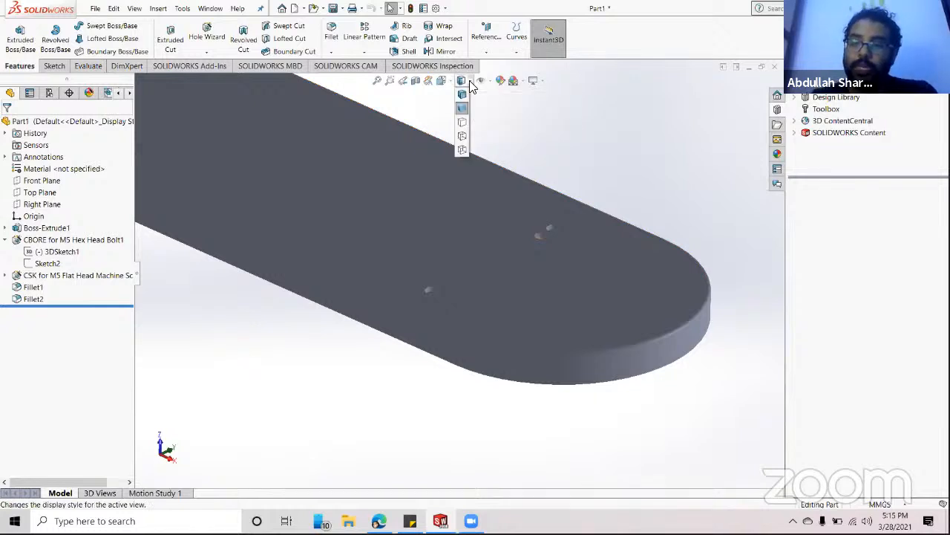
pyautogui.click(465, 123)
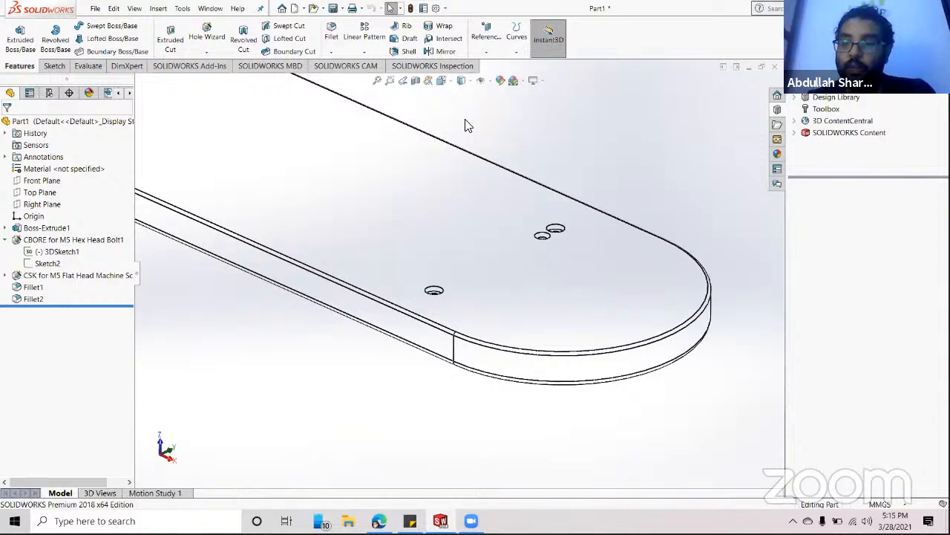
# - Orbit near edge-on and switch the display style to Hidden Lines Visible
pyautogui.scroll(5, 346, 212)
pyautogui.moveTo(346, 212)
pyautogui.mouseDown(button='middle')
pyautogui.moveTo(426, 144)
pyautogui.moveTo(463, 162)
pyautogui.moveTo(334, 176)
pyautogui.moveTo(334, 275)
pyautogui.moveTo(361, 214)
pyautogui.mouseUp(button='middle')
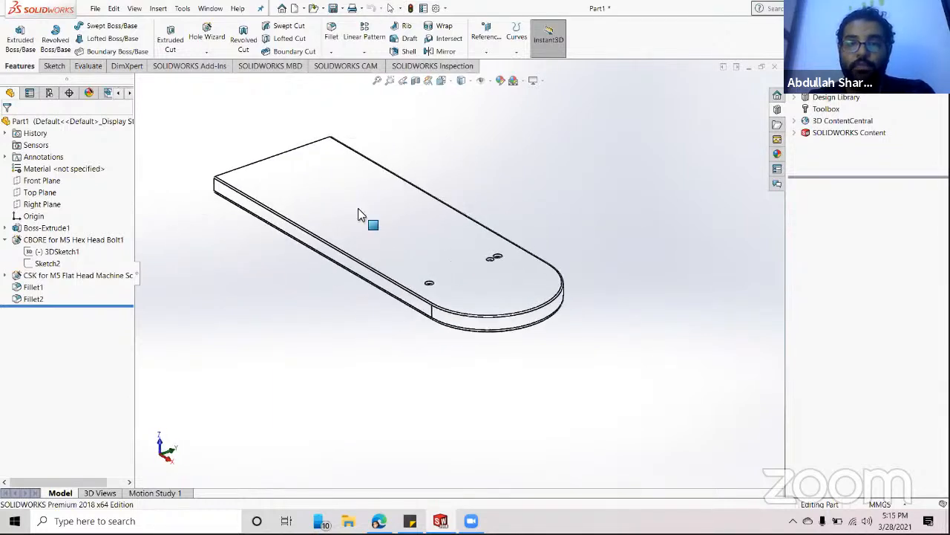
pyautogui.click(466, 81)
pyautogui.click(463, 135)
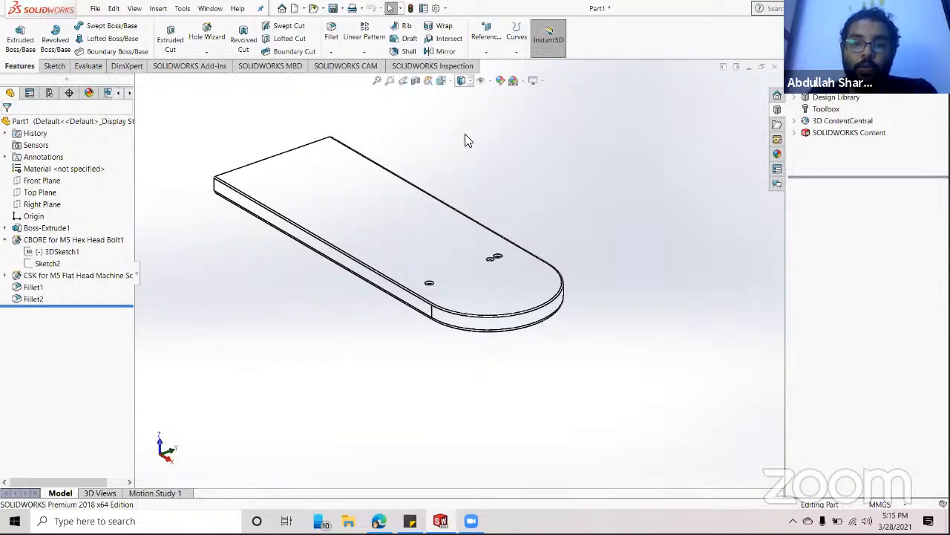
# - Zoom in on the dashed hole bores through the plate's thickness and back out
pyautogui.scroll(-5, 352, 174)
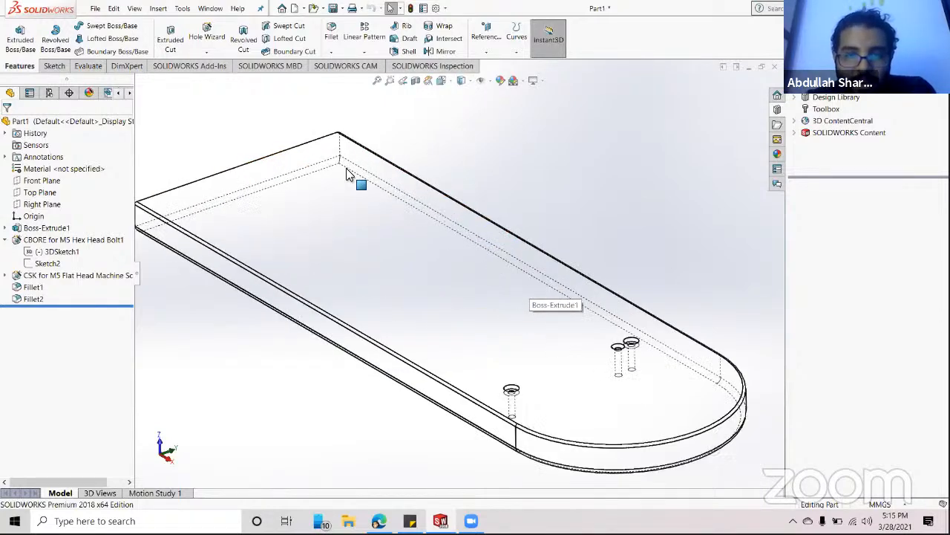
pyautogui.moveTo(377, 211); pyautogui.dragTo(403, 204, button='middle')
pyautogui.scroll(5, 564, 346)
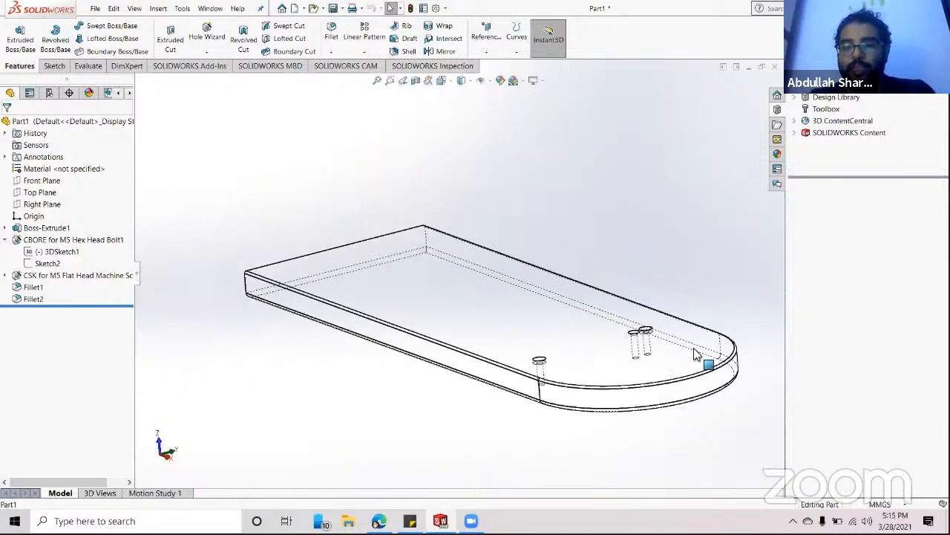
pyautogui.scroll(-3, 589, 317)
pyautogui.scroll(-4, 588, 317)
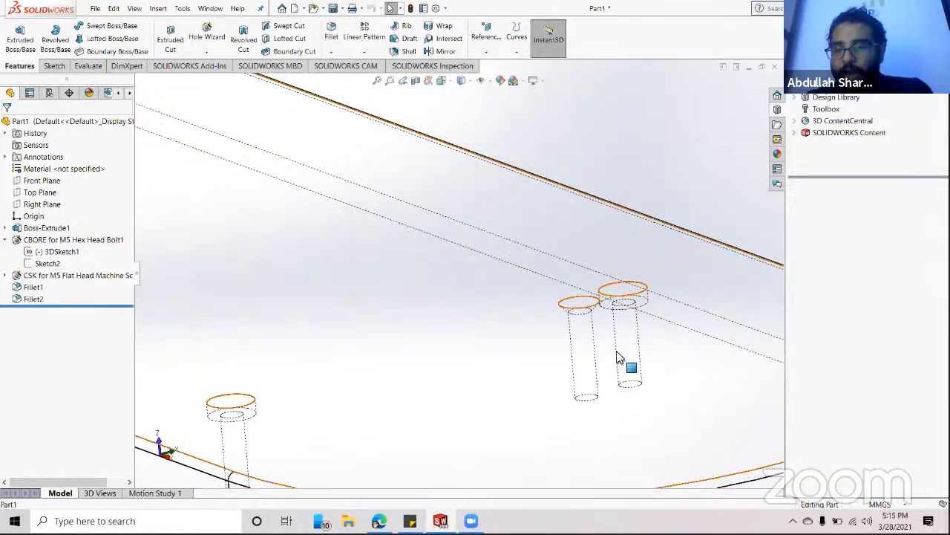
pyautogui.scroll(2, 568, 302)
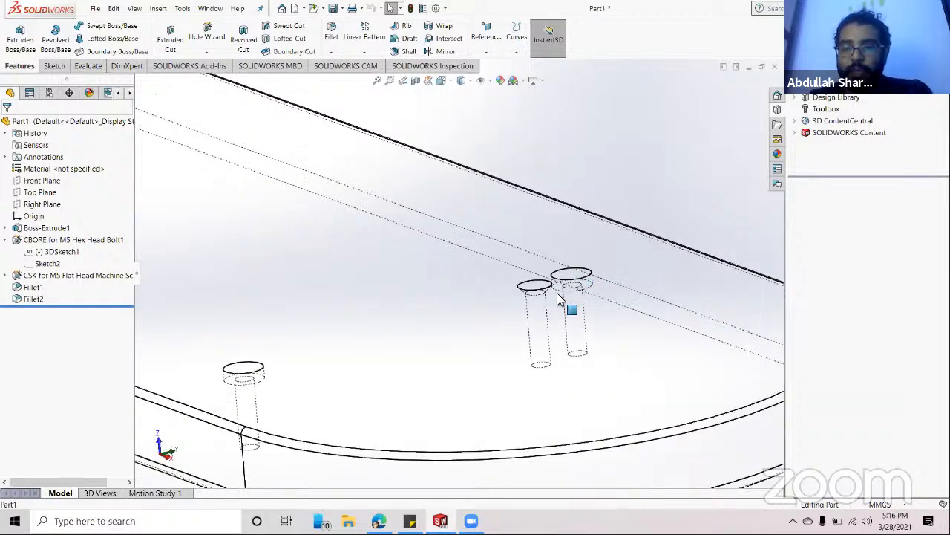
pyautogui.scroll(-5, 572, 316)
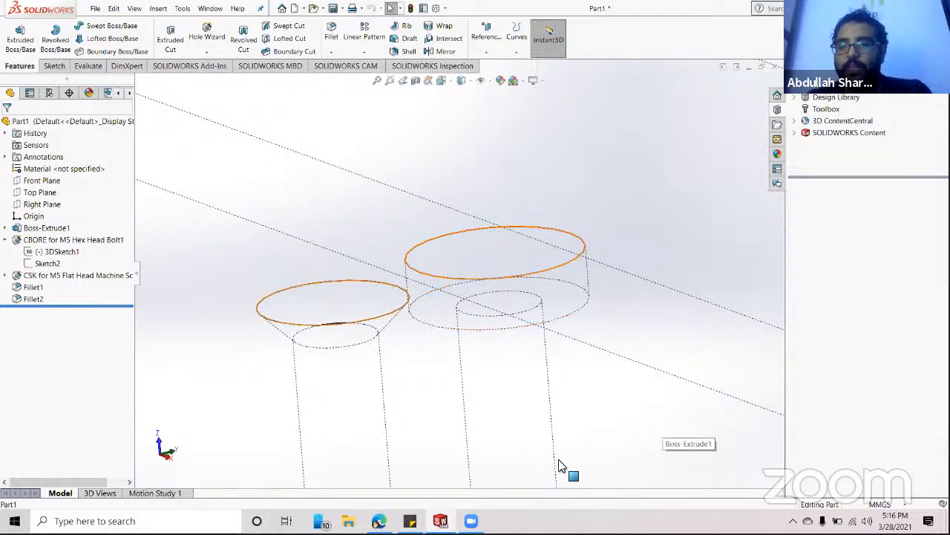
pyautogui.scroll(3, 677, 233)
pyautogui.scroll(1, 677, 234)
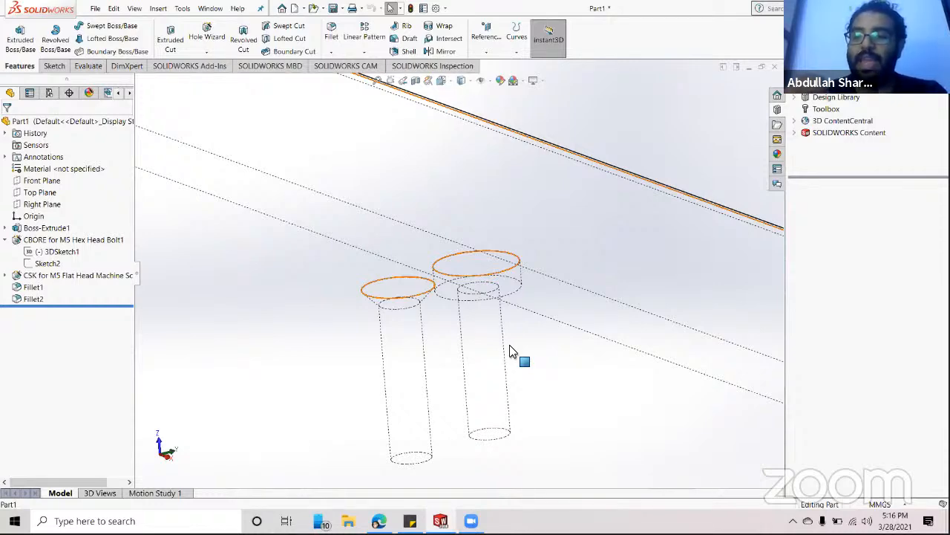
pyautogui.scroll(5, 511, 354)
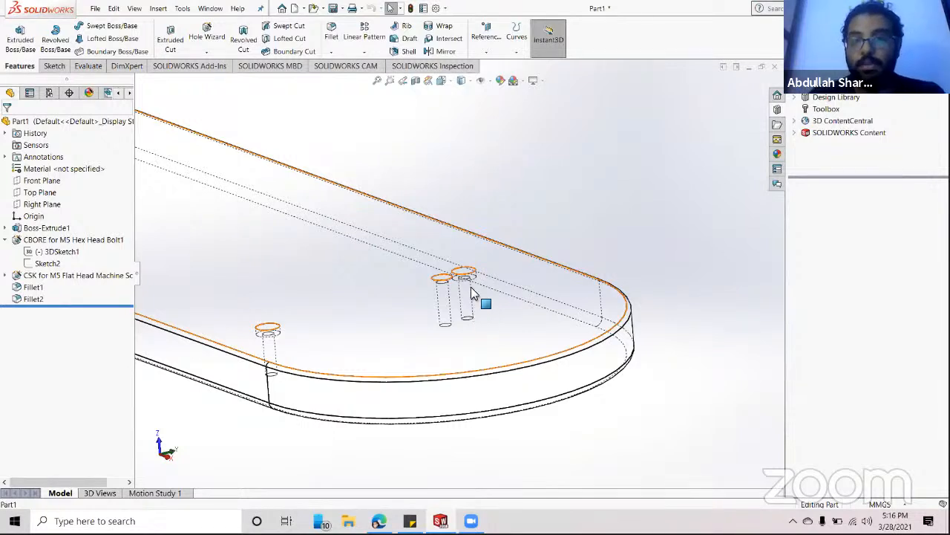
# - Switch the plate to Wireframe display and orbit it to view from several angles
pyautogui.click(467, 83)
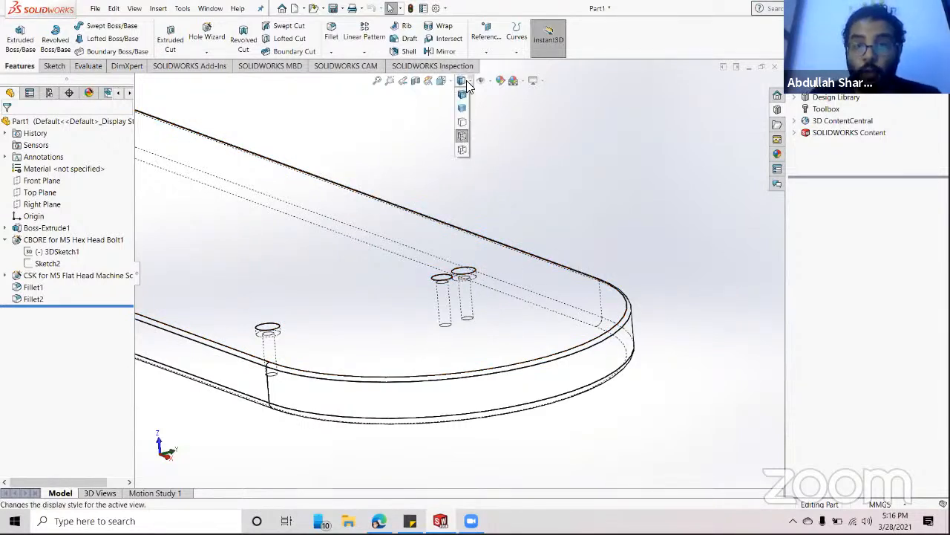
pyautogui.click(458, 156)
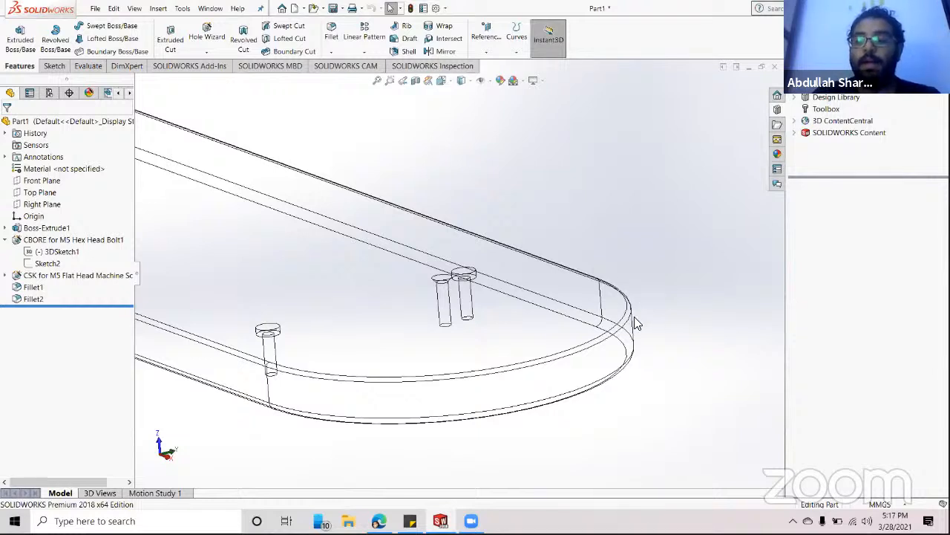
pyautogui.click(461, 80)
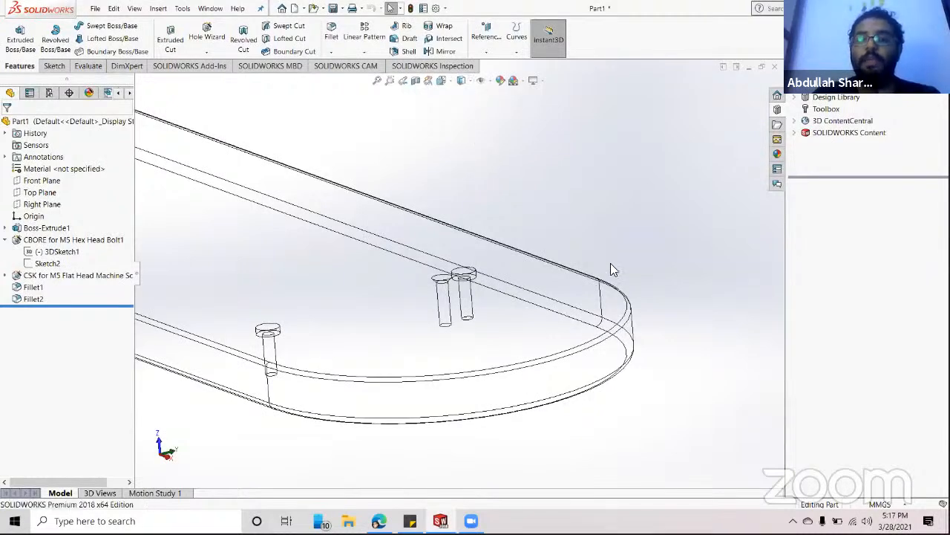
pyautogui.moveTo(611, 263); pyautogui.dragTo(554, 314, button='middle')
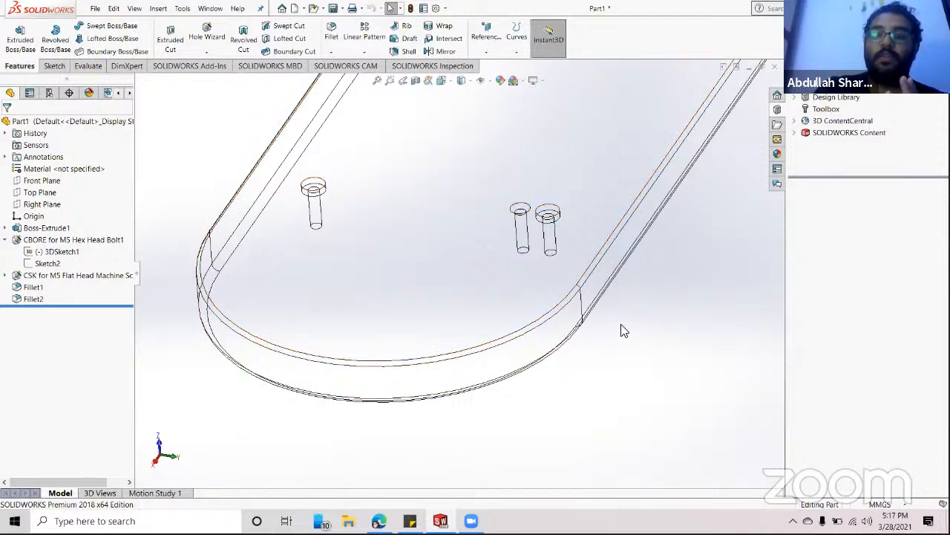
pyautogui.moveTo(660, 327); pyautogui.dragTo(705, 356, button='middle')
pyautogui.scroll(8, 631, 405)
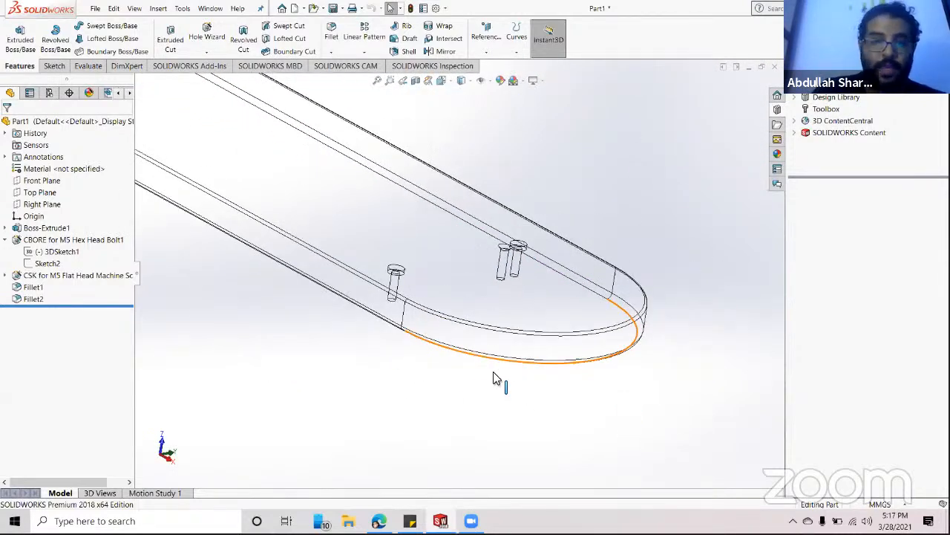
pyautogui.scroll(-6, 560, 211)
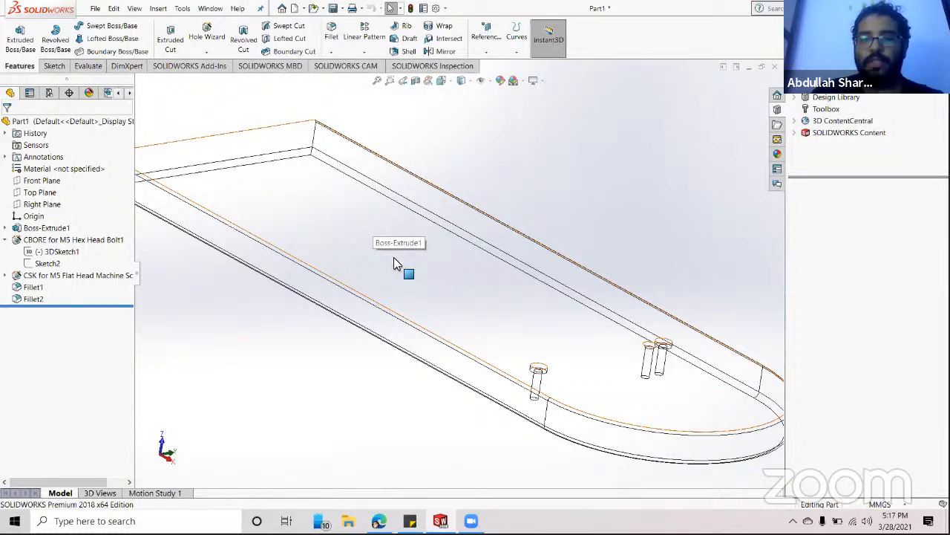
pyautogui.scroll(3, 371, 223)
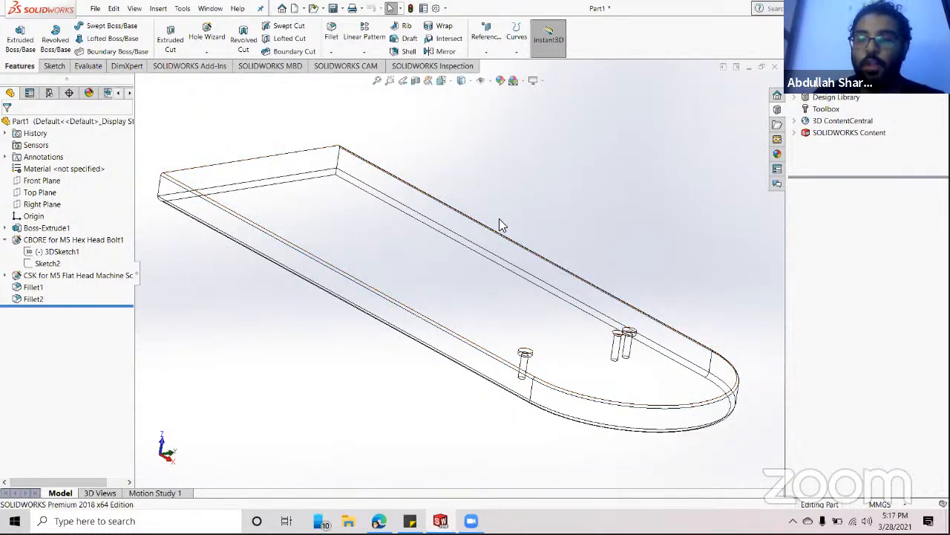
pyautogui.moveTo(526, 223)
pyautogui.mouseDown(button='middle')
pyautogui.moveTo(499, 246)
pyautogui.moveTo(522, 213)
pyautogui.moveTo(512, 224)
pyautogui.mouseUp(button='middle')
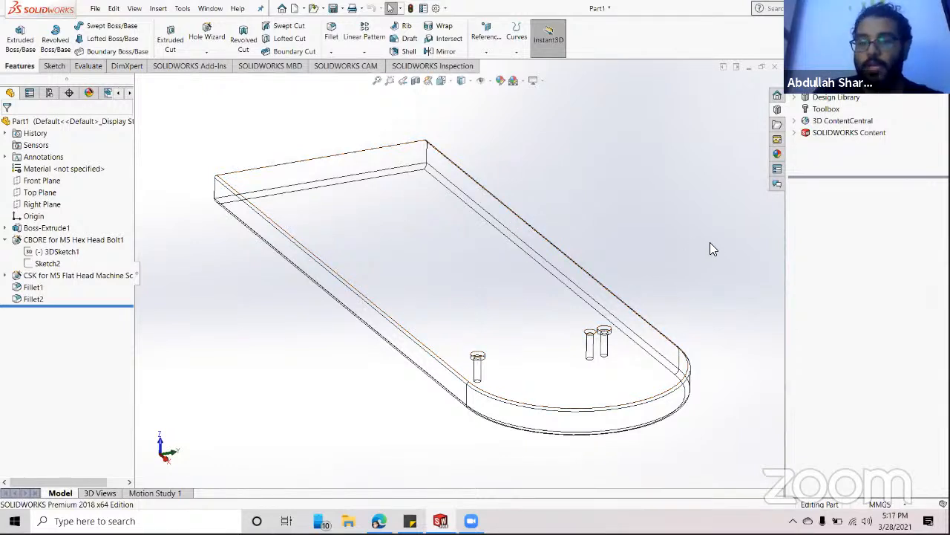
# - Set the plate's display style to Shaded With Edges
pyautogui.click(461, 80)
pyautogui.click(461, 95)
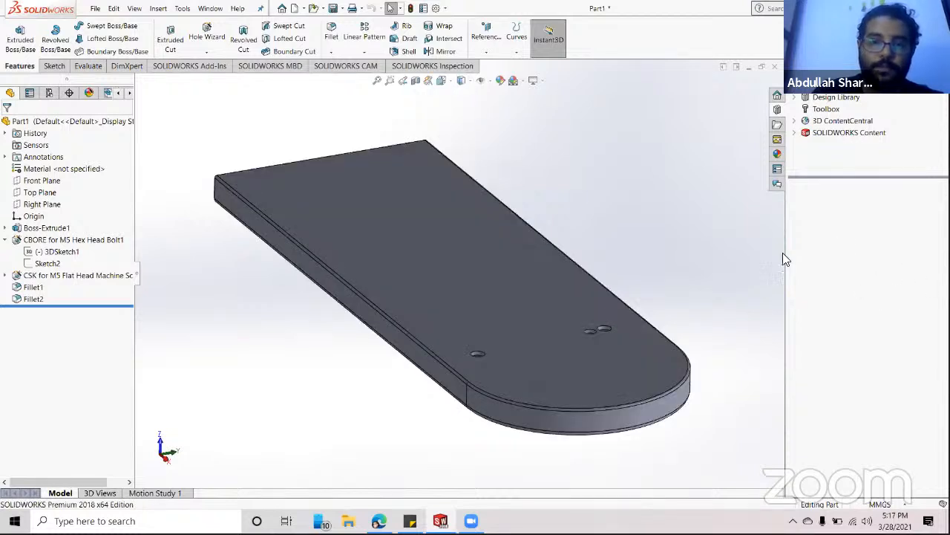
pyautogui.click(489, 81)
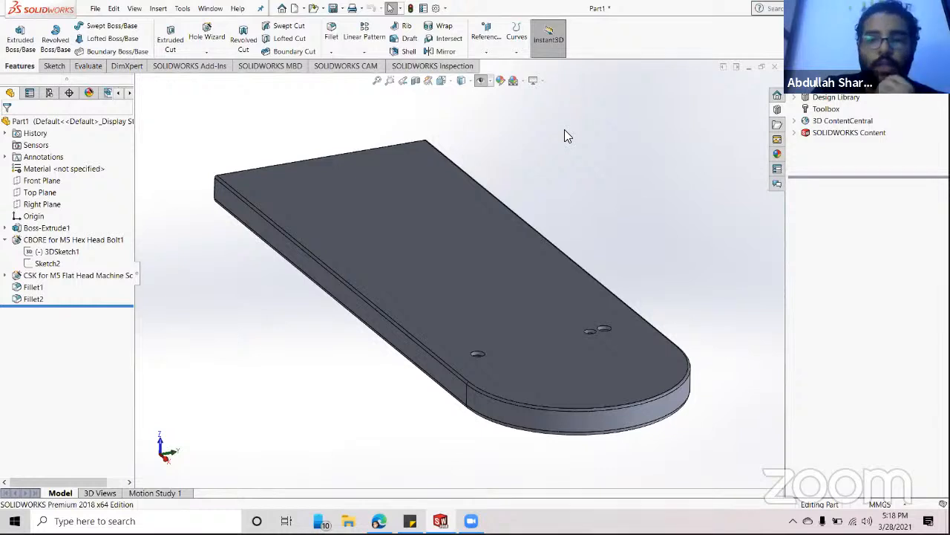
# - Open Edit Appearance for the part and expand the Appearances(color) library categories
pyautogui.click(502, 80)
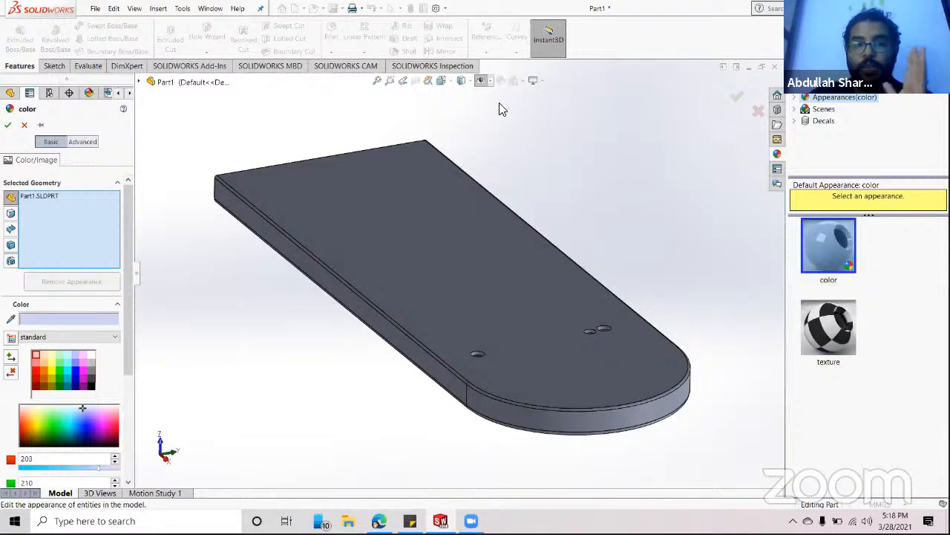
pyautogui.click(25, 126)
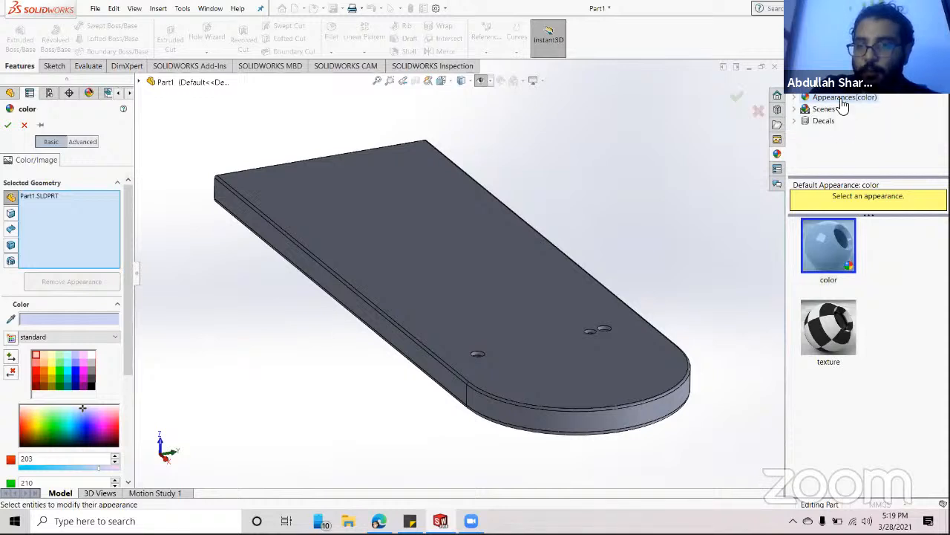
pyautogui.click(796, 99)
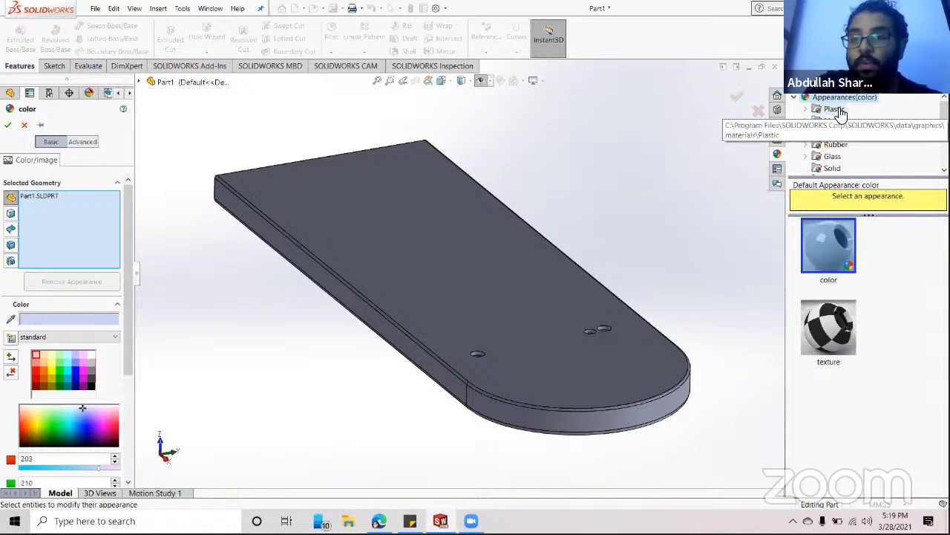
# - Preview the plate in black, red, then yellow High Gloss plastic
pyautogui.click(806, 110)
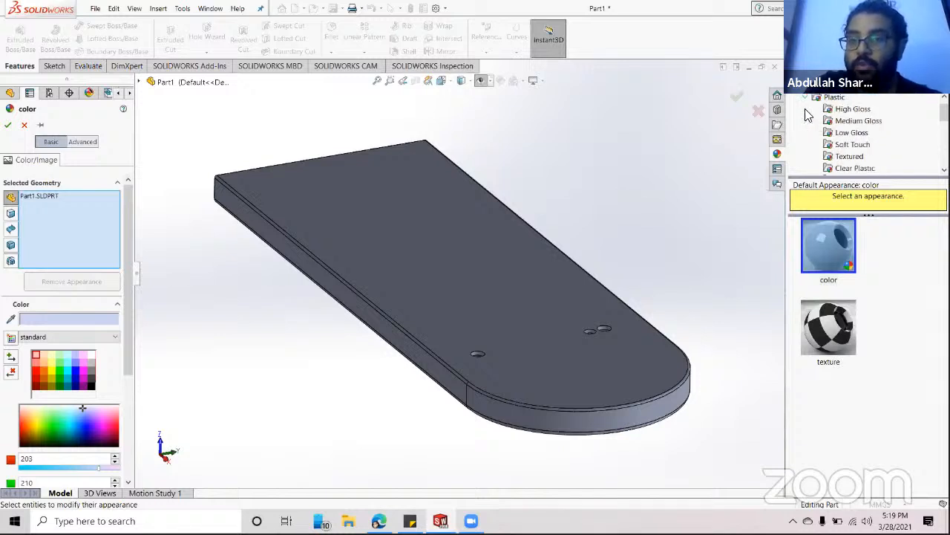
pyautogui.click(852, 110)
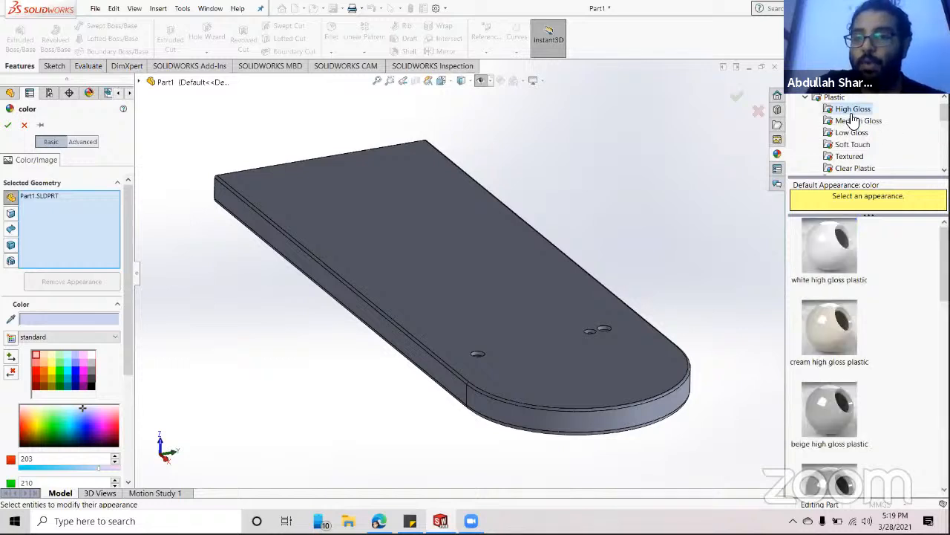
pyautogui.scroll(-6, 895, 274)
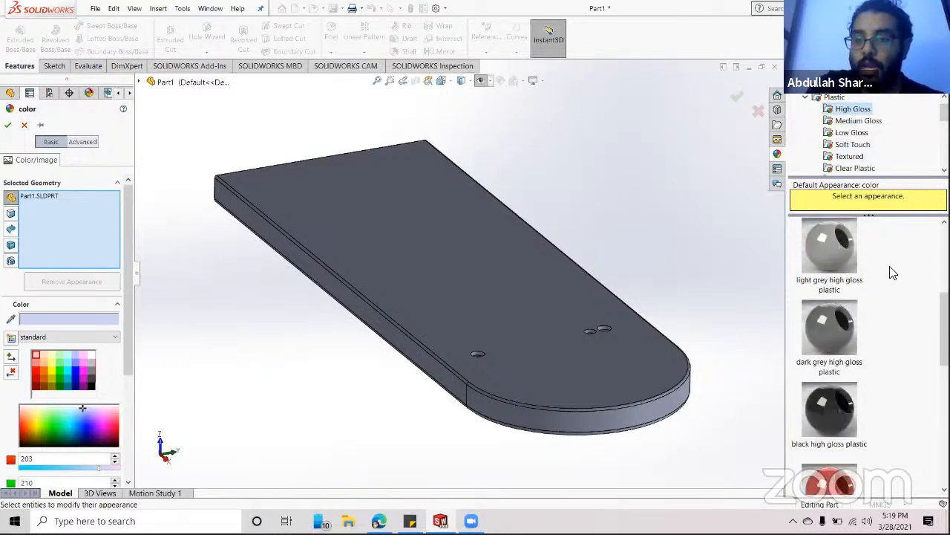
pyautogui.click(823, 288)
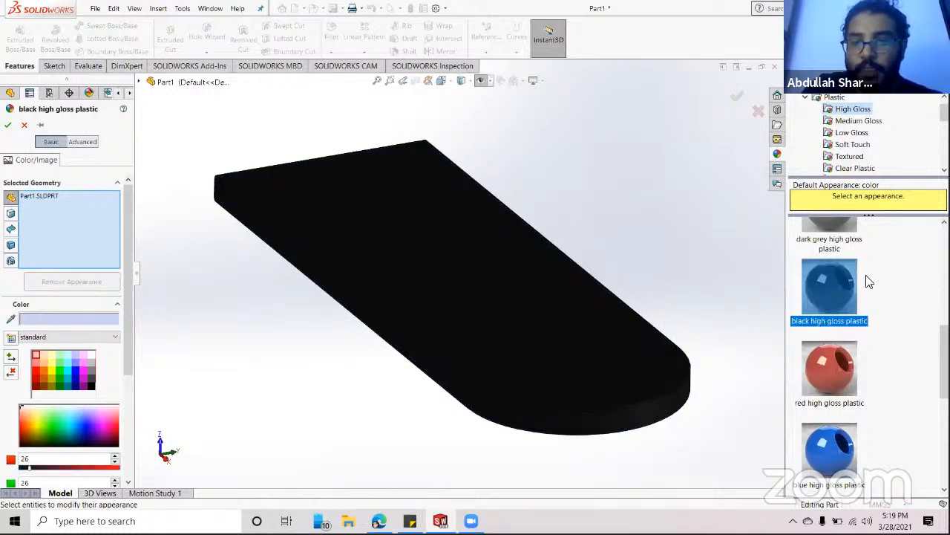
pyautogui.moveTo(829, 369)
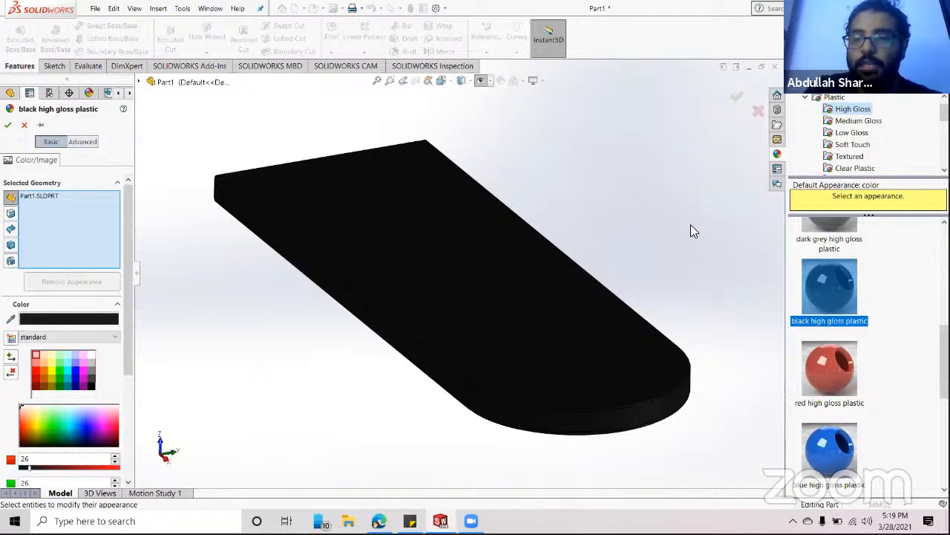
pyautogui.click(828, 365)
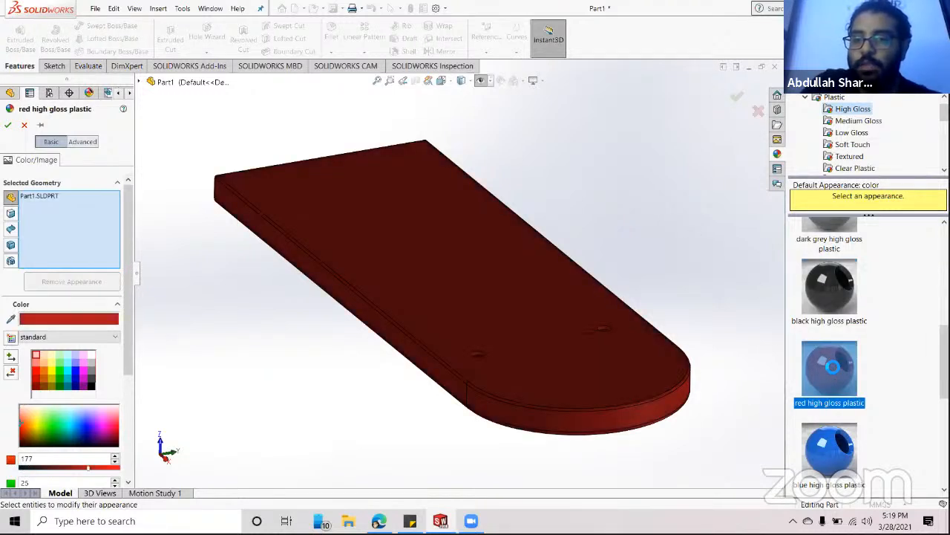
pyautogui.scroll(-2, 829, 366)
pyautogui.click(829, 365)
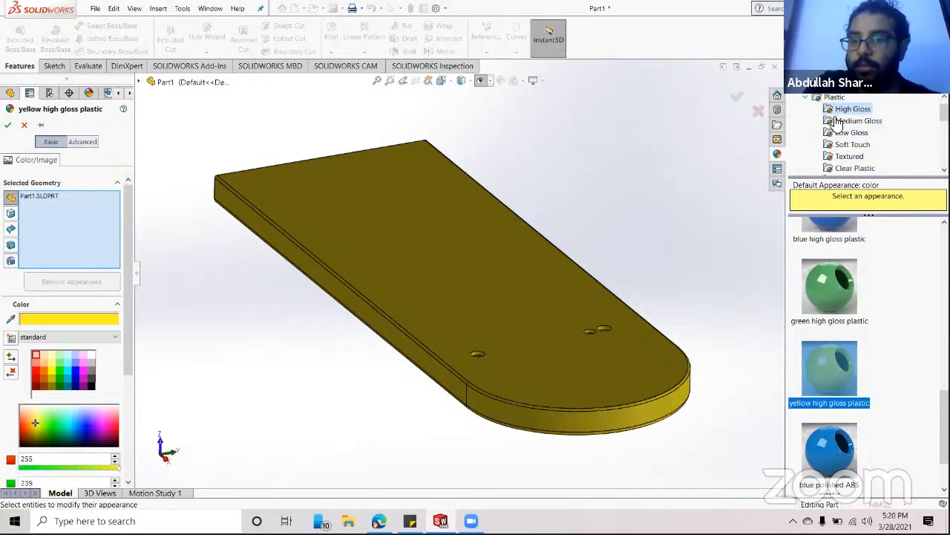
# - List the Textured plastic appearances and try PW-MT11000 on the plate
pyautogui.scroll(-1, 835, 125)
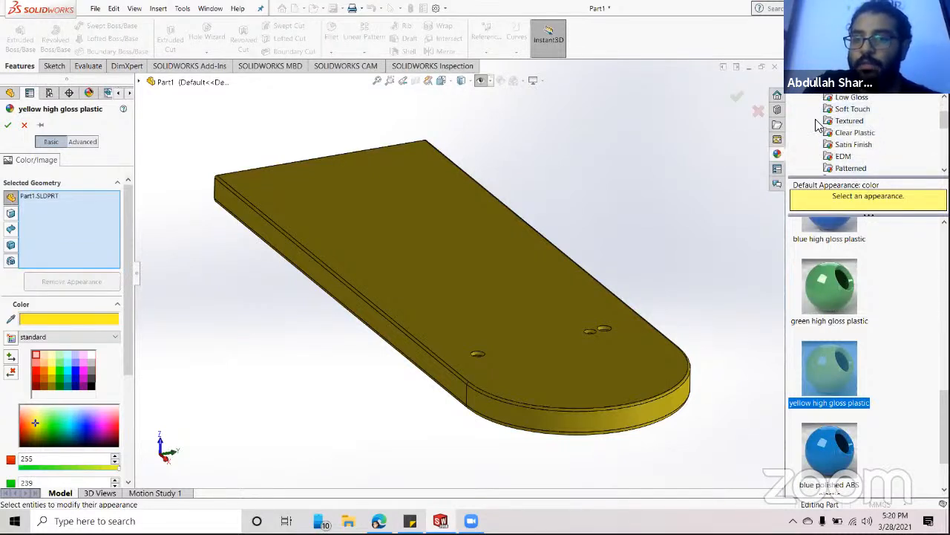
pyautogui.scroll(1, 844, 145)
pyautogui.click(846, 156)
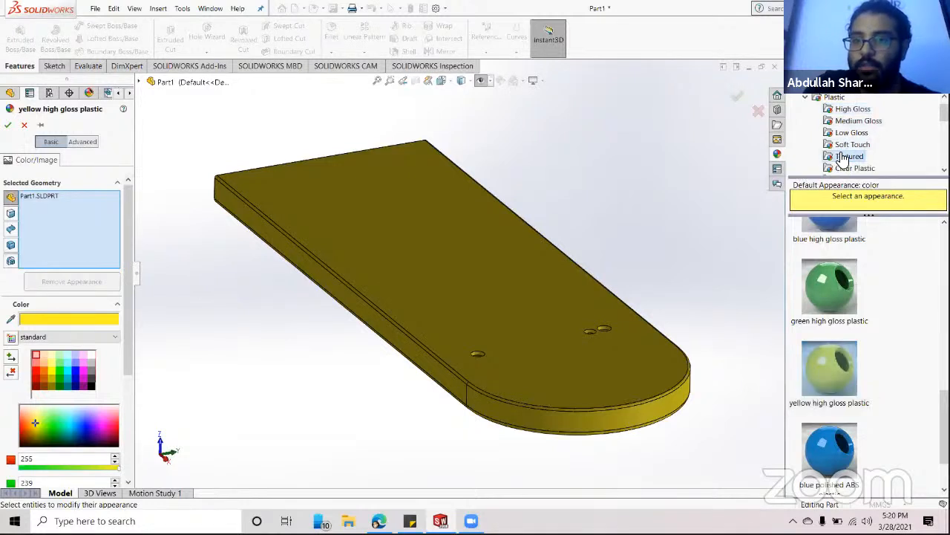
pyautogui.click(830, 257)
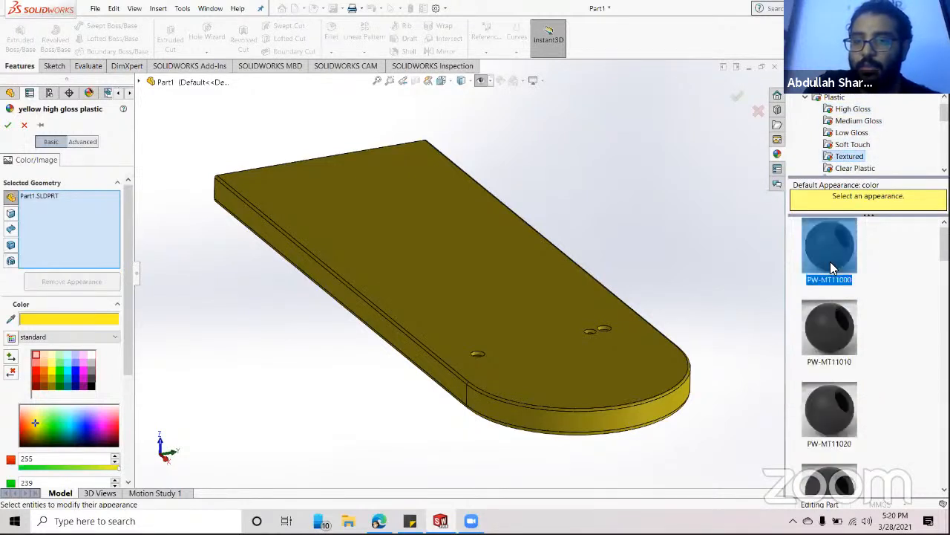
# - Try the PW-MT11010 texture, then apply clear glass from Glass > Gloss
pyautogui.click(827, 330)
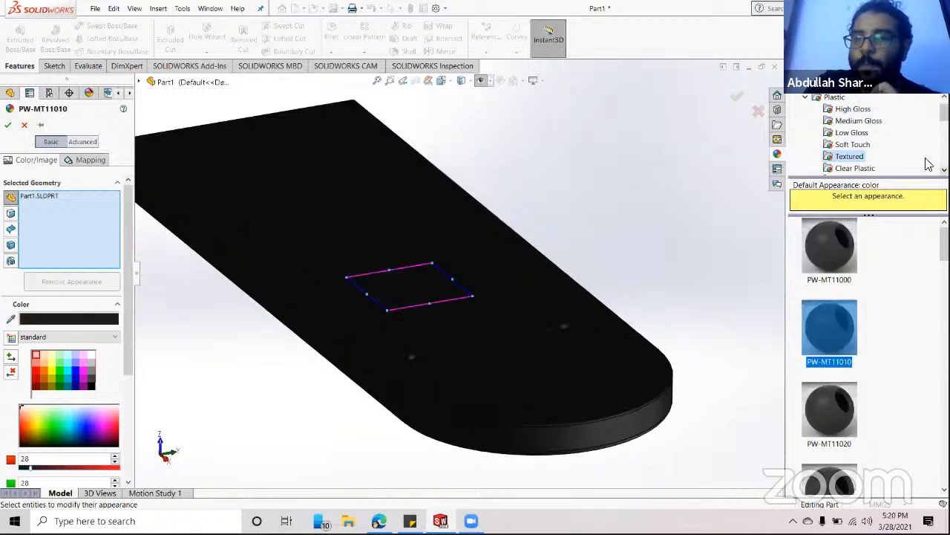
pyautogui.click(807, 100)
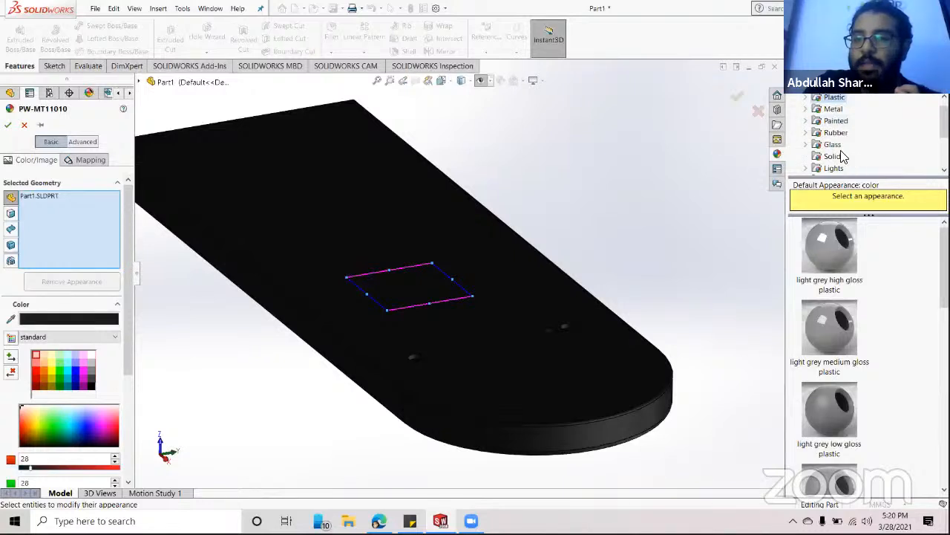
pyautogui.click(807, 145)
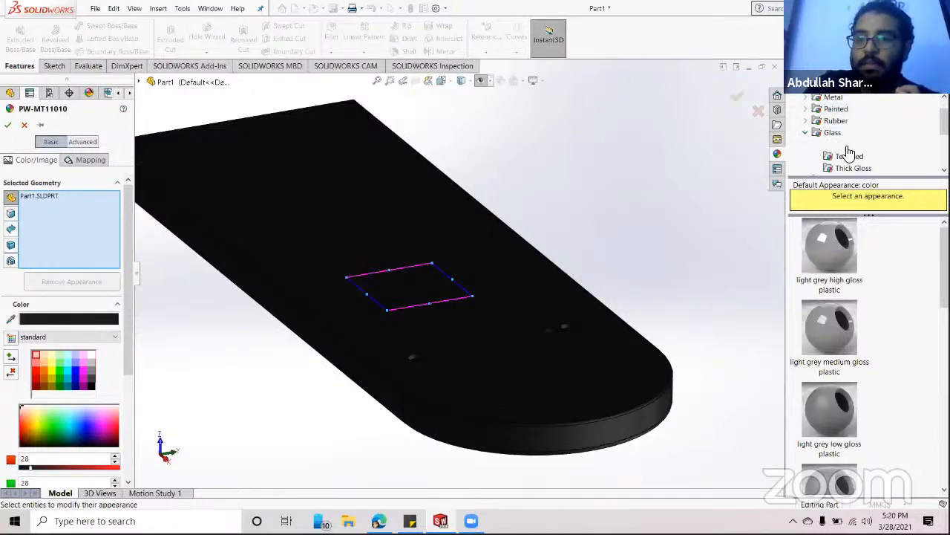
pyautogui.click(845, 146)
pyautogui.click(833, 251)
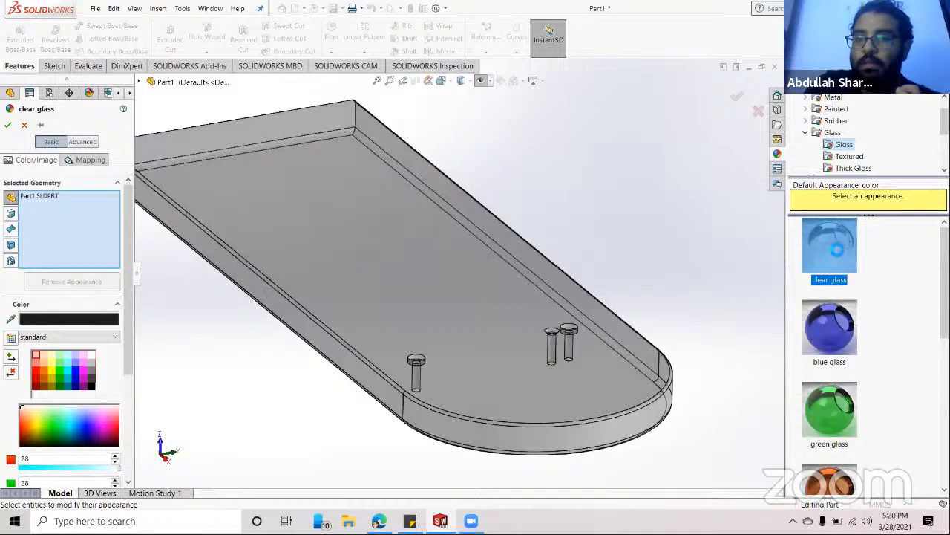
# - Compare blue glass from new angles, then settle on green glass and collapse Glass
pyautogui.moveTo(679, 213); pyautogui.dragTo(639, 343, button='middle')
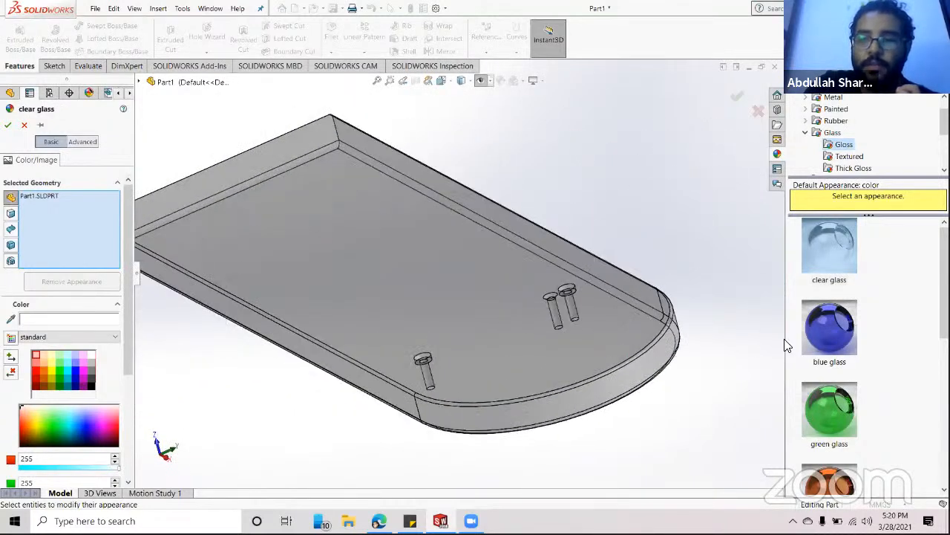
pyautogui.click(829, 326)
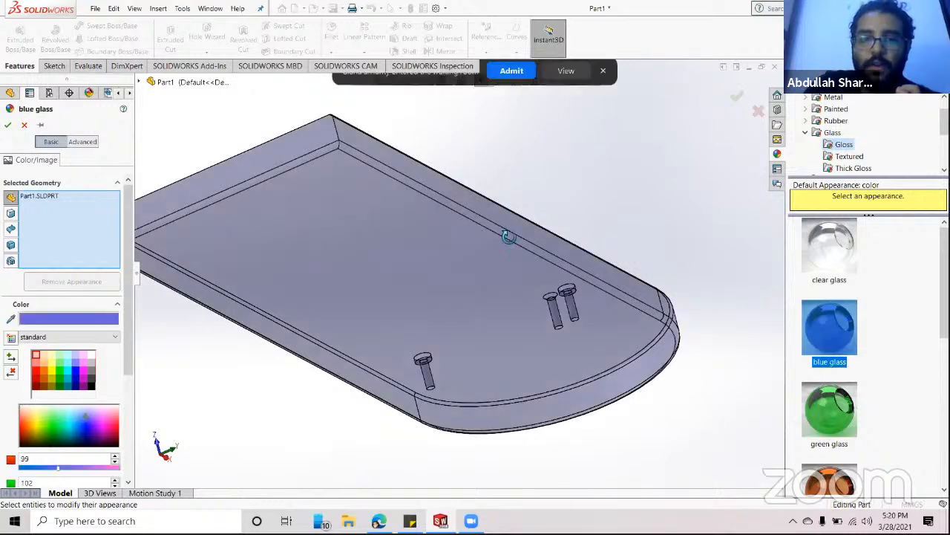
pyautogui.moveTo(509, 234); pyautogui.dragTo(586, 315, button='middle')
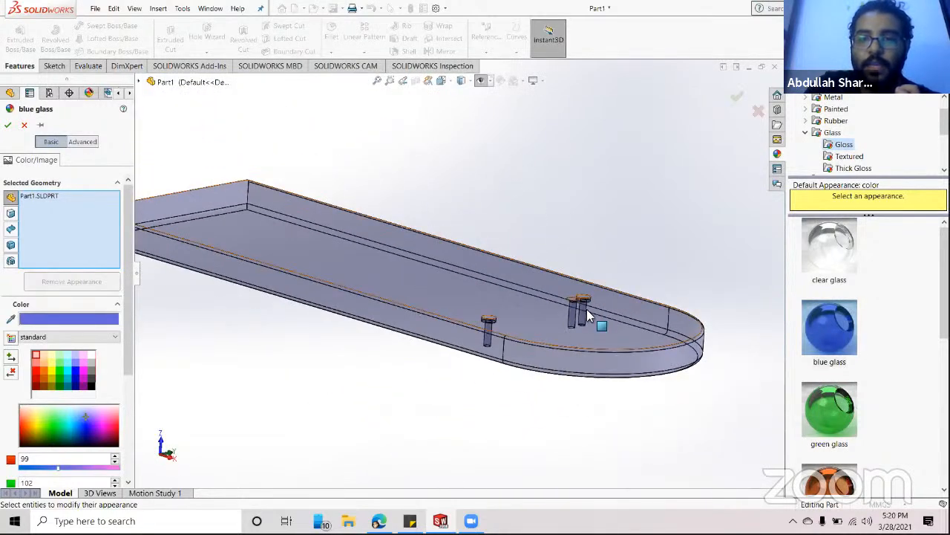
pyautogui.moveTo(378, 272); pyautogui.dragTo(437, 298, button='middle')
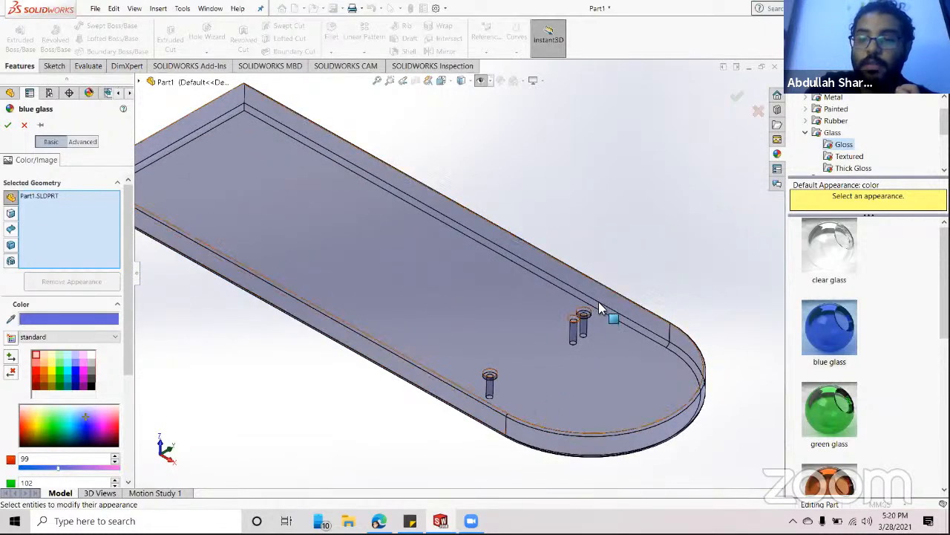
pyautogui.click(814, 390)
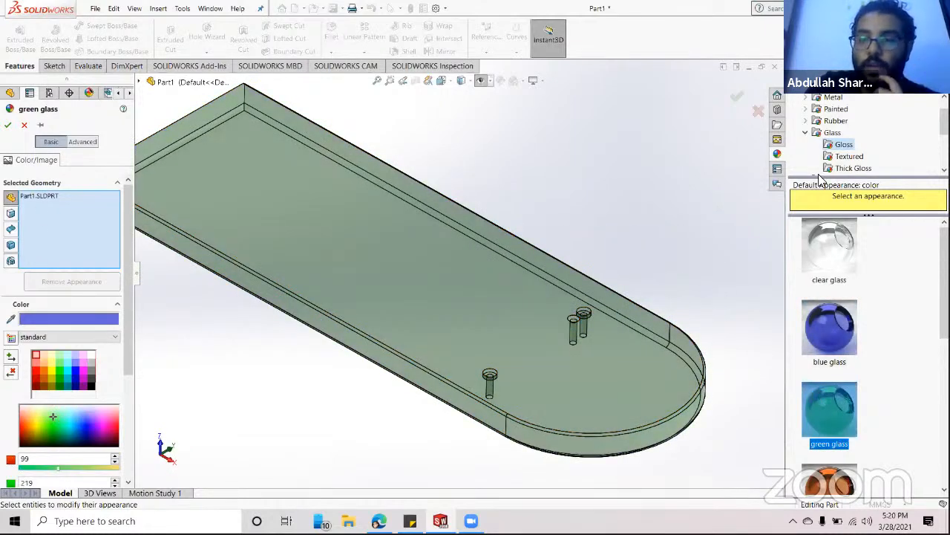
pyautogui.click(805, 133)
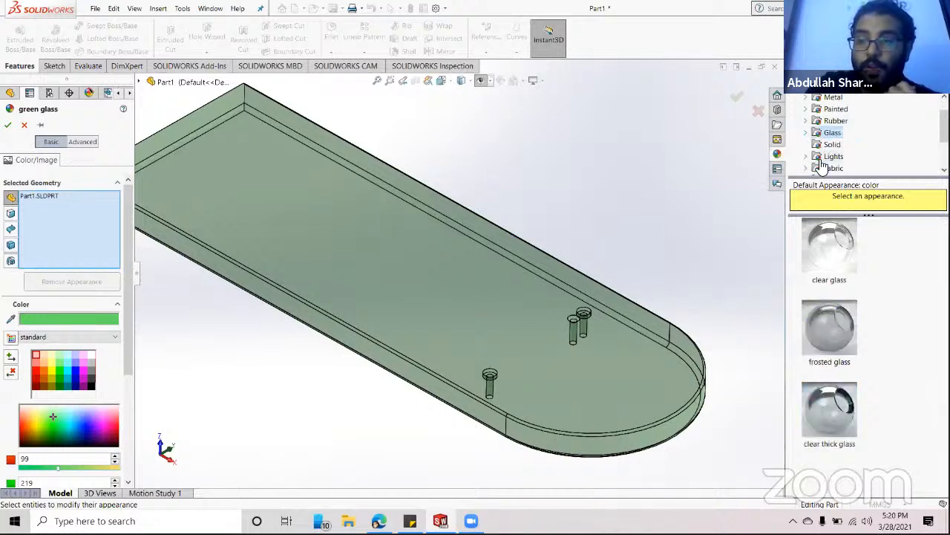
# - In Stone > Paving, try the asphalt 2d and wet concrete appearances on the plate
pyautogui.scroll(-3, 854, 158)
pyautogui.scroll(-1, 855, 157)
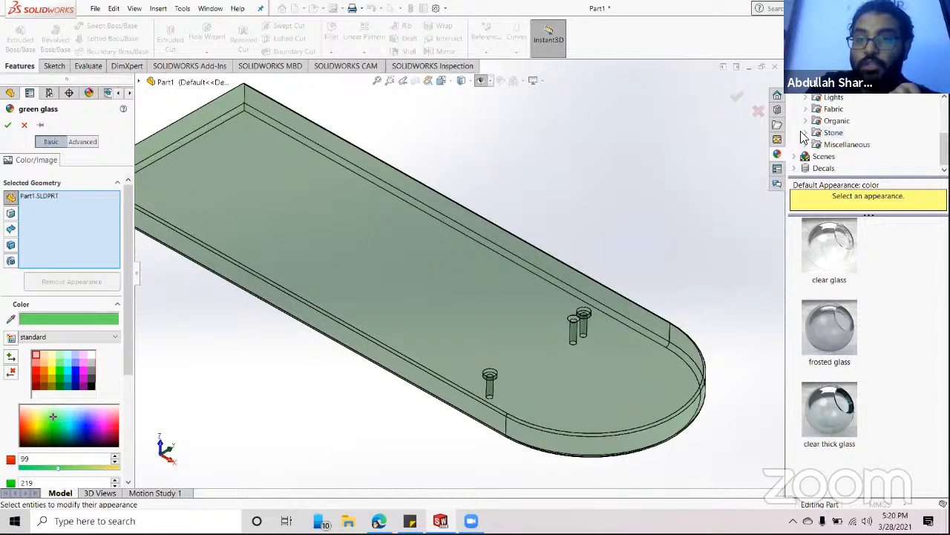
pyautogui.click(808, 134)
pyautogui.click(843, 135)
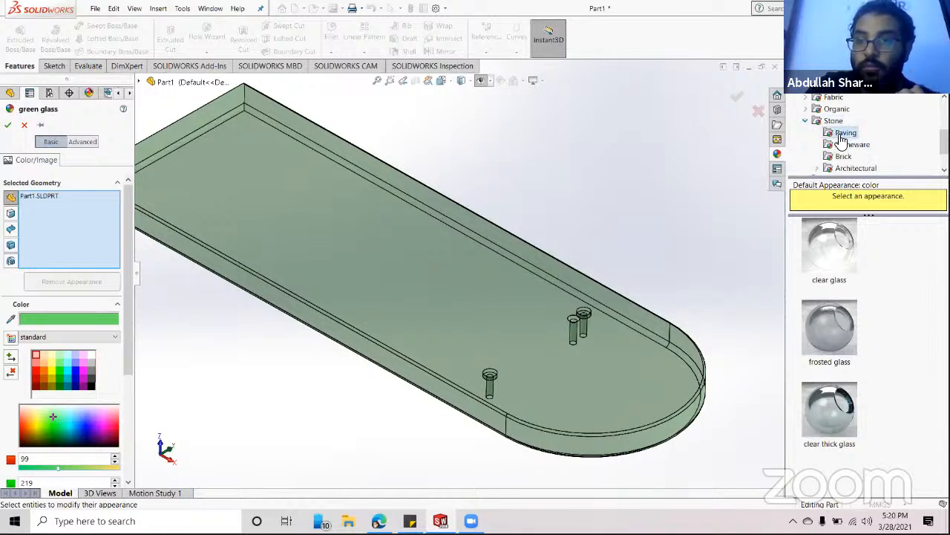
pyautogui.click(831, 247)
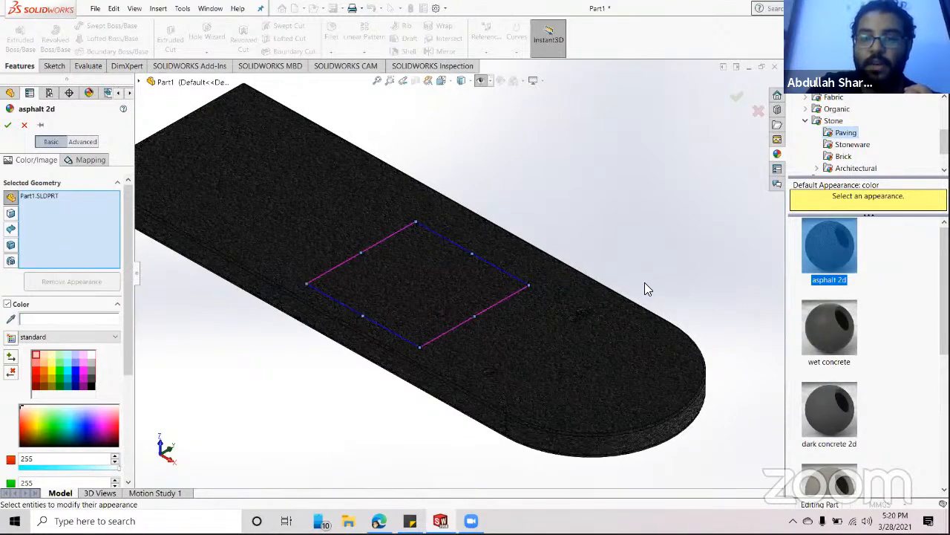
pyautogui.scroll(-8, 604, 312)
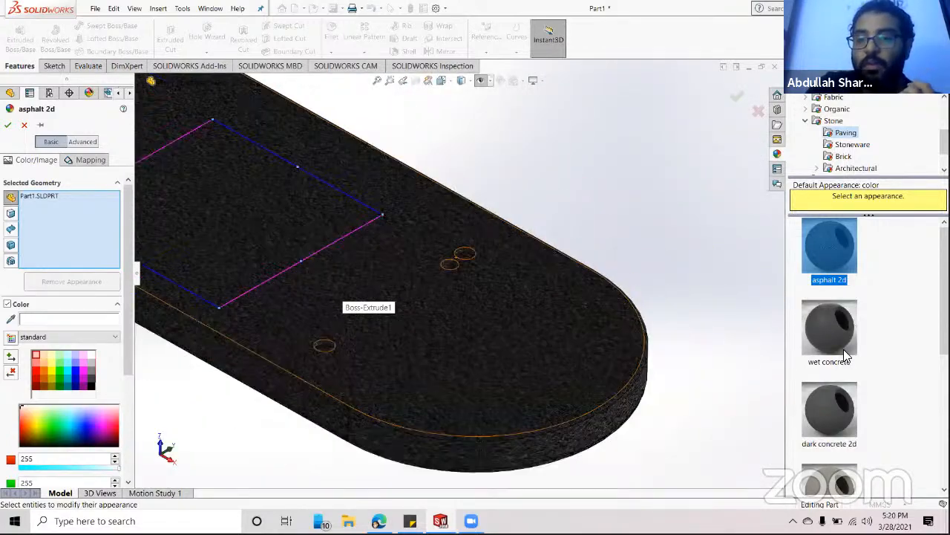
pyautogui.click(830, 305)
# - Apply red concrete 2d, collapse Stone and expand the Fabric category
pyautogui.scroll(-3, 830, 304)
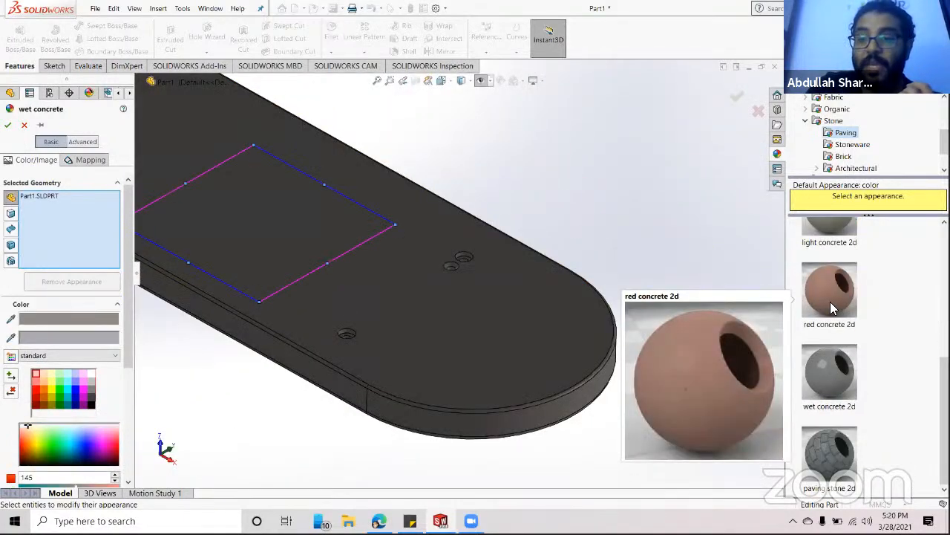
pyautogui.click(828, 295)
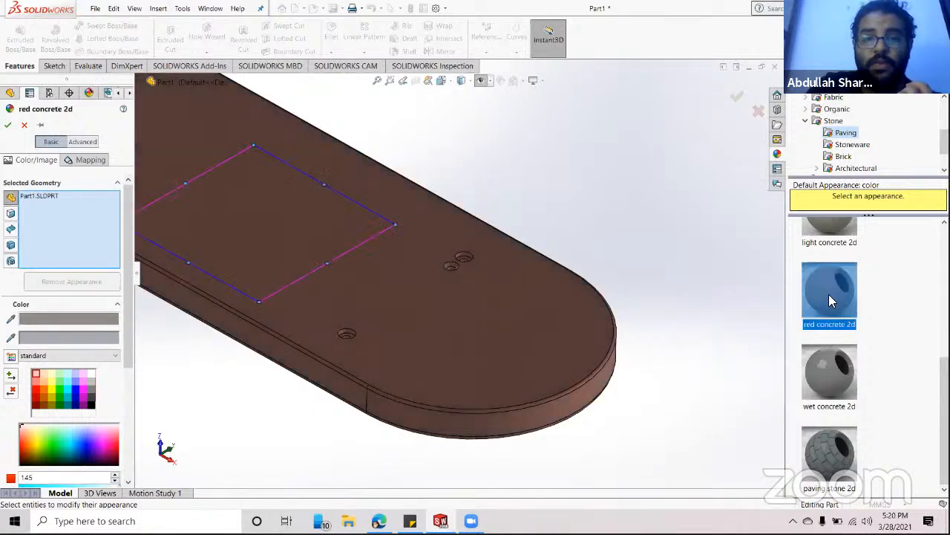
pyautogui.click(809, 123)
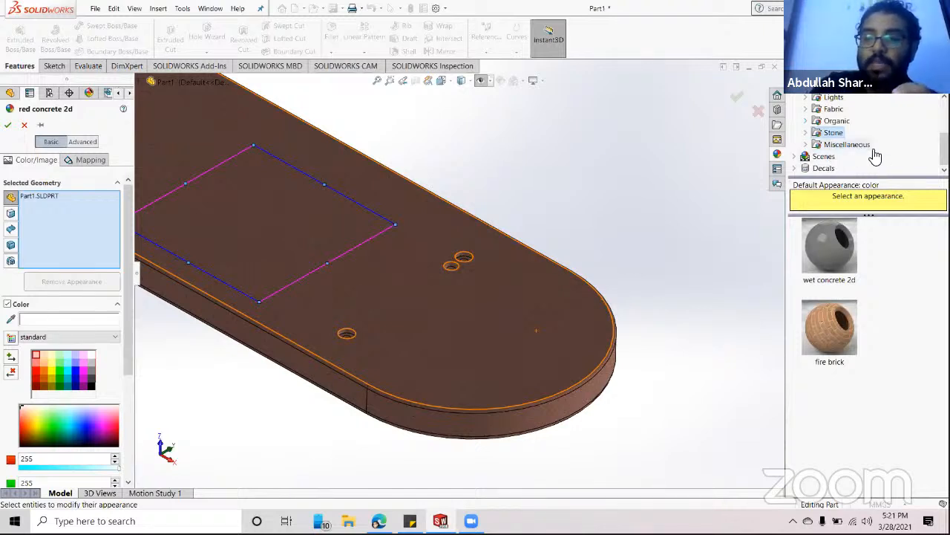
pyautogui.click(806, 110)
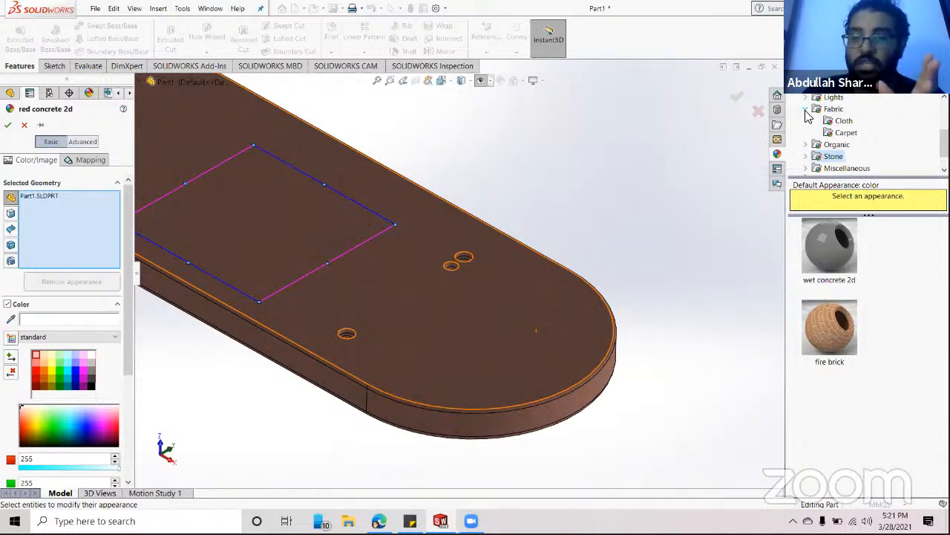
# - Apply the grey cotton appearance from Fabric > Cloth and accept it
pyautogui.click(843, 121)
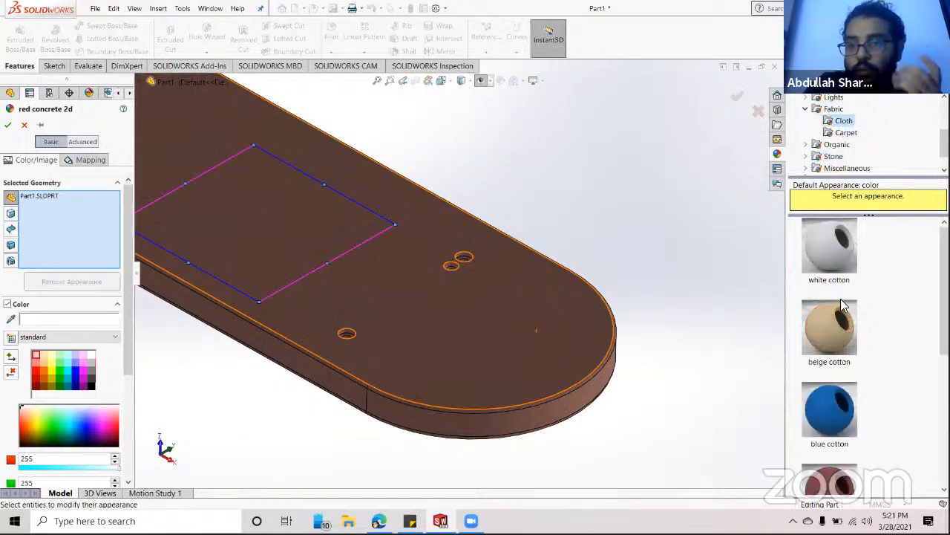
pyautogui.scroll(-3, 842, 304)
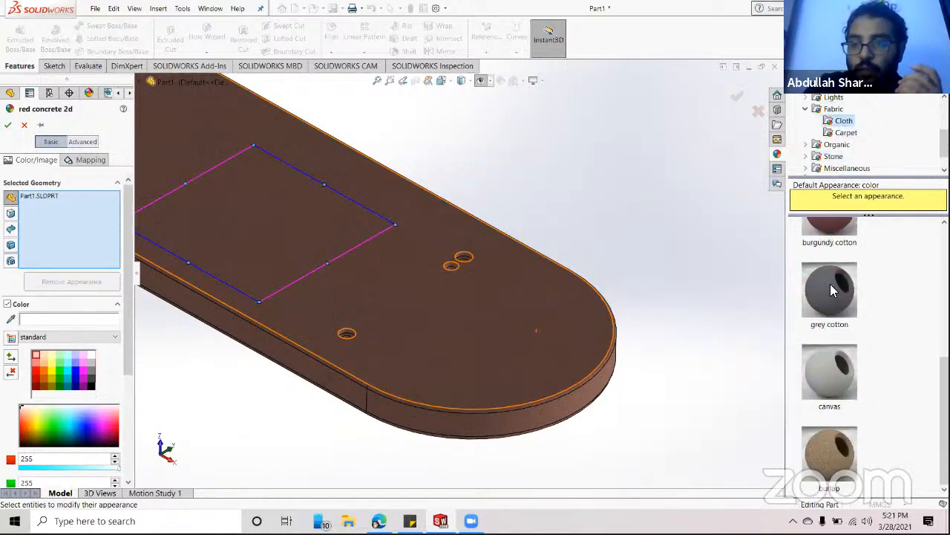
pyautogui.click(831, 288)
pyautogui.scroll(-4, 438, 328)
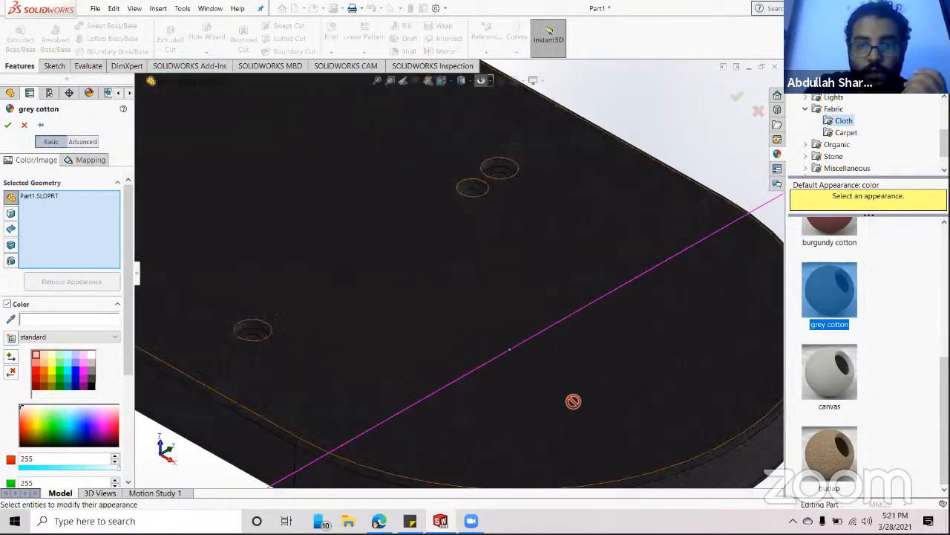
pyautogui.scroll(-3, 534, 390)
pyautogui.scroll(-1, 416, 401)
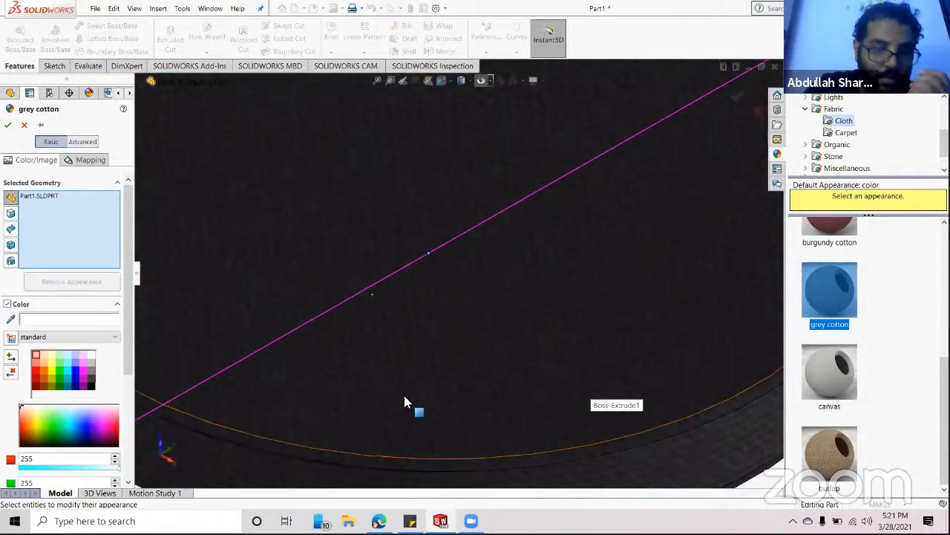
pyautogui.scroll(3, 405, 386)
pyautogui.scroll(-4, 401, 326)
pyautogui.scroll(2, 476, 275)
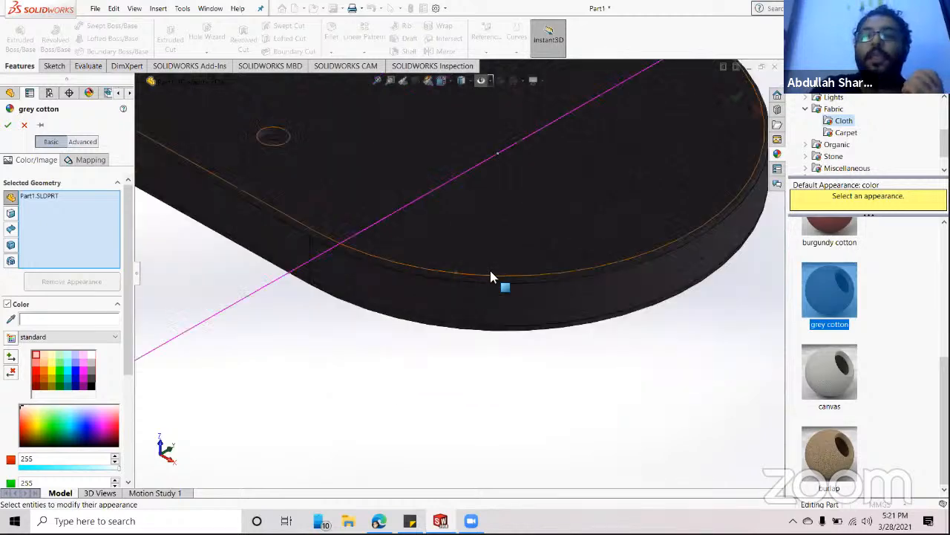
pyautogui.scroll(5, 491, 276)
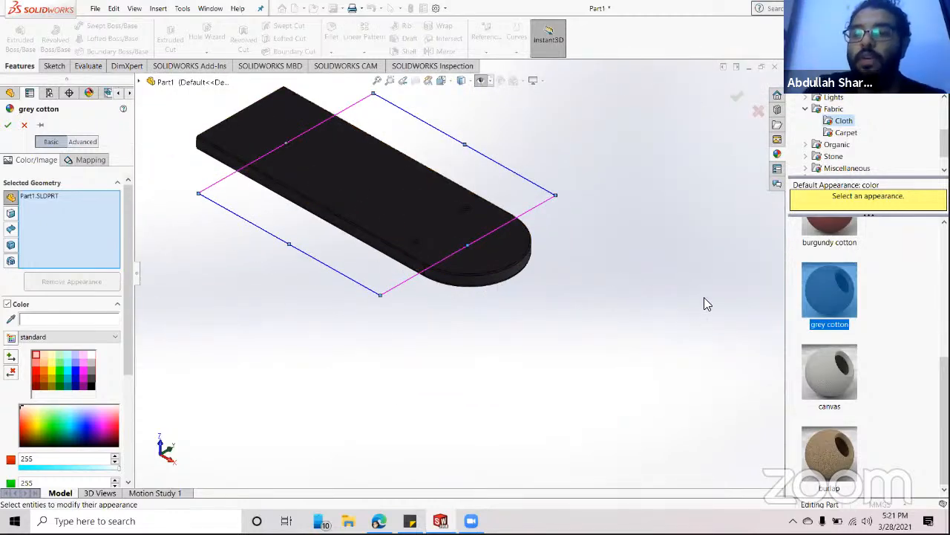
pyautogui.click(672, 221)
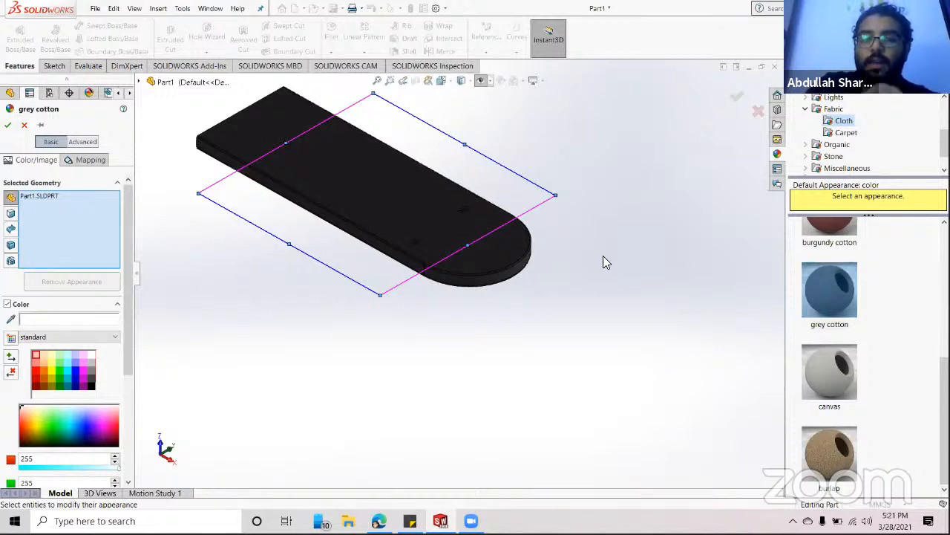
pyautogui.scroll(-4, 416, 209)
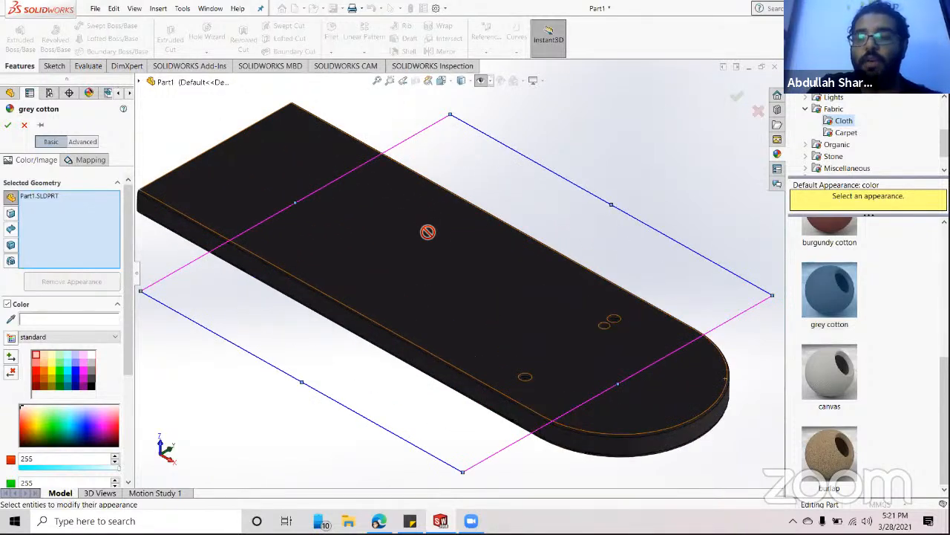
pyautogui.click(737, 97)
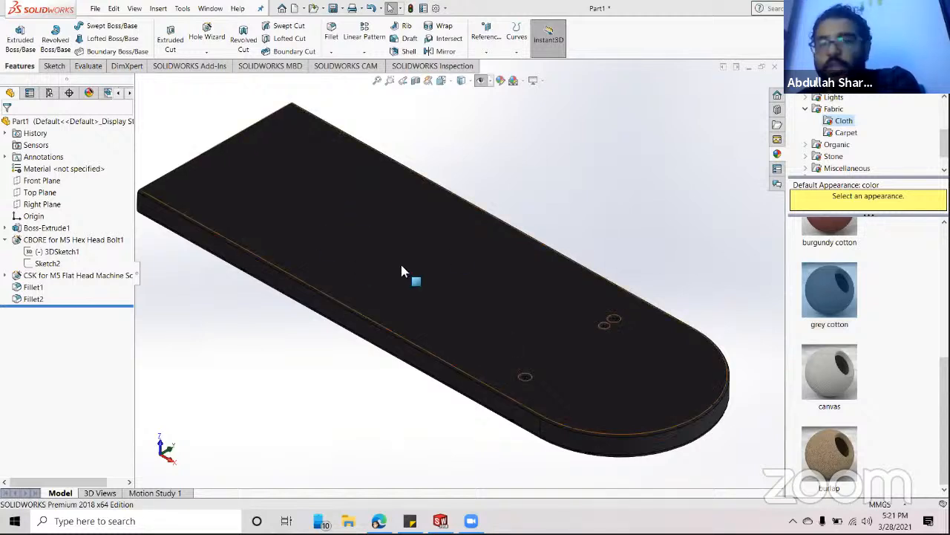
# - Reopen Edit Appearance on the part to change its appearance settings again
pyautogui.click(502, 80)
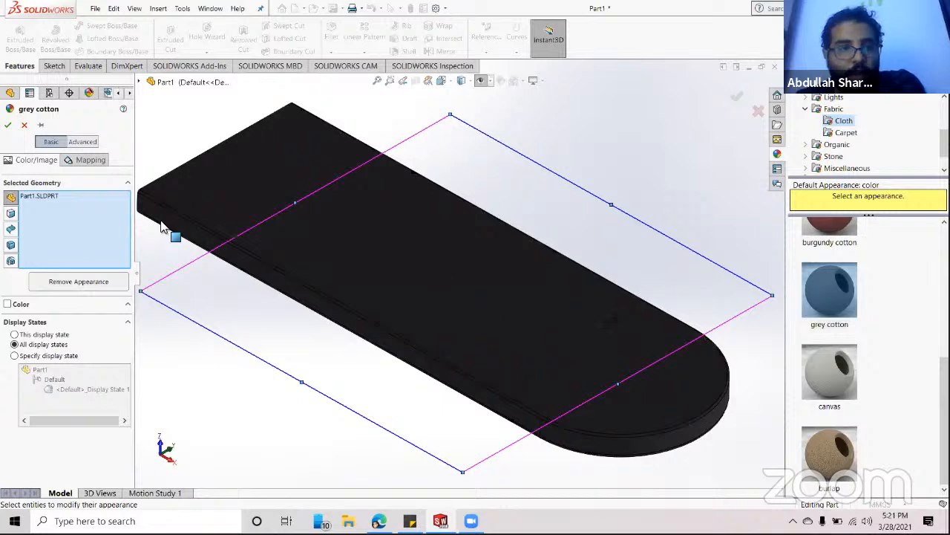
pyautogui.click(5, 126)
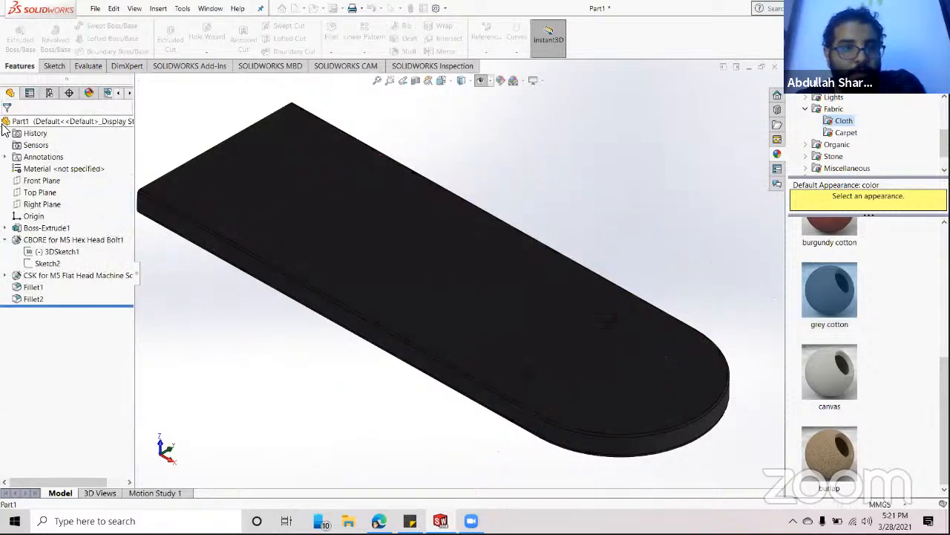
pyautogui.click(502, 82)
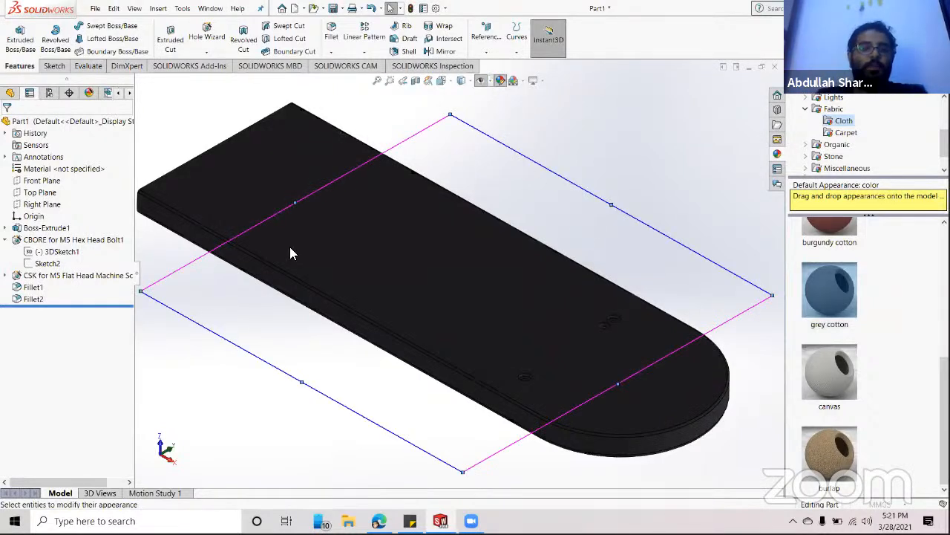
# - Clear the appearance's selected geometry and pick only the plate's top face
pyautogui.rightClick(26, 198)
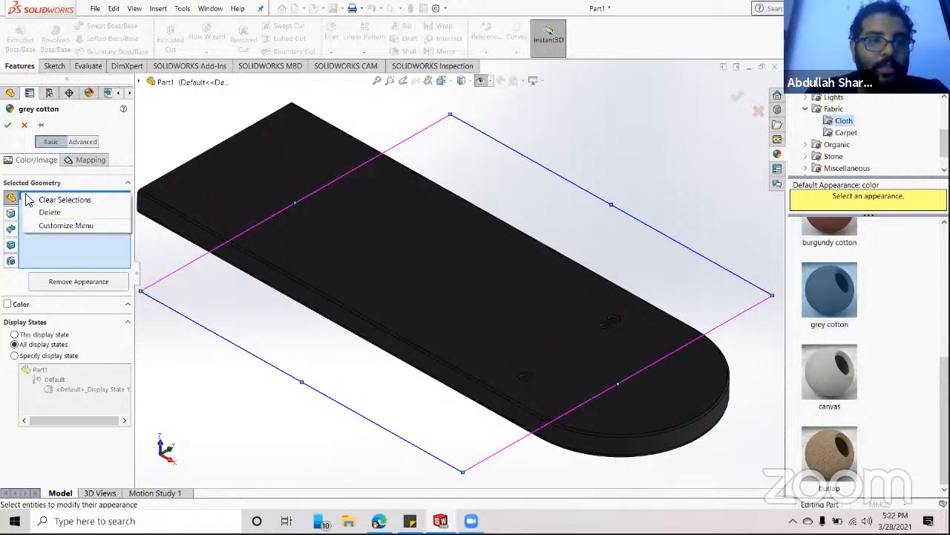
pyautogui.click(46, 212)
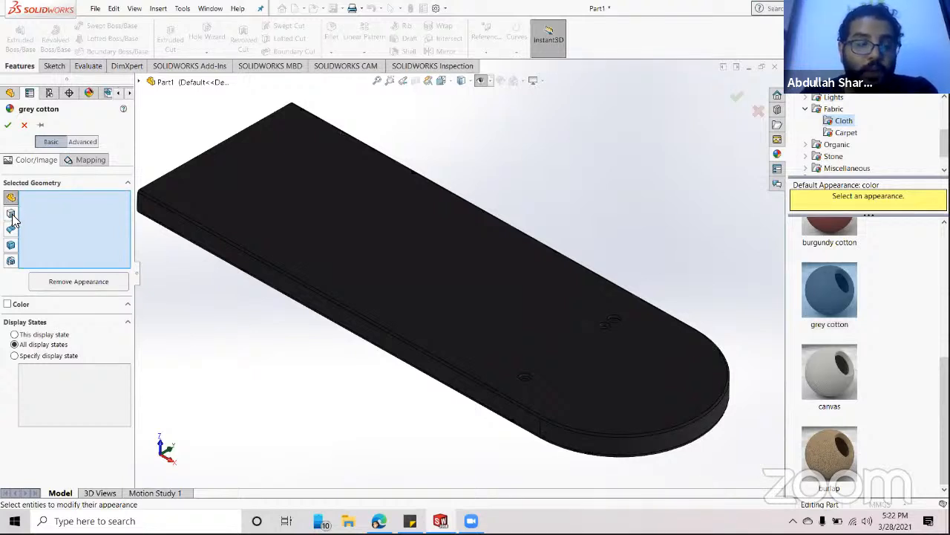
pyautogui.click(10, 212)
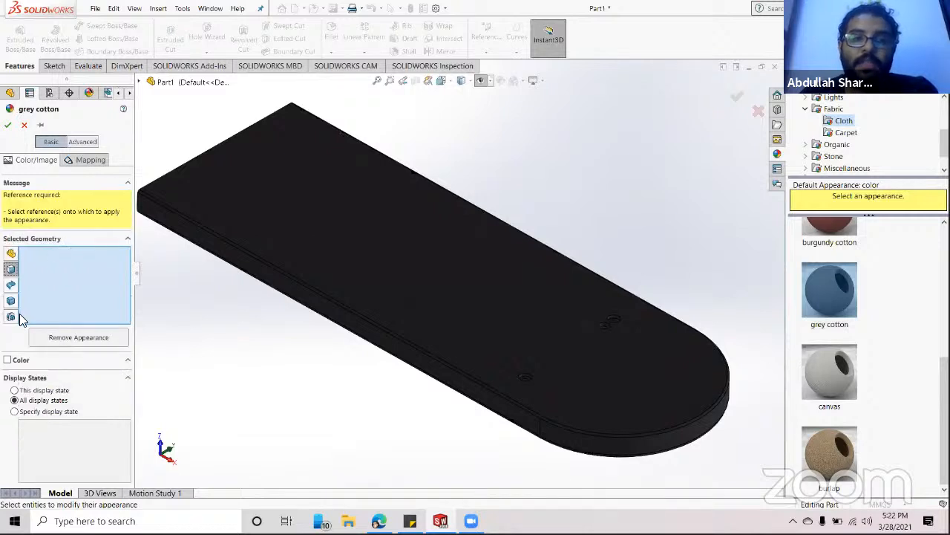
pyautogui.click(311, 199)
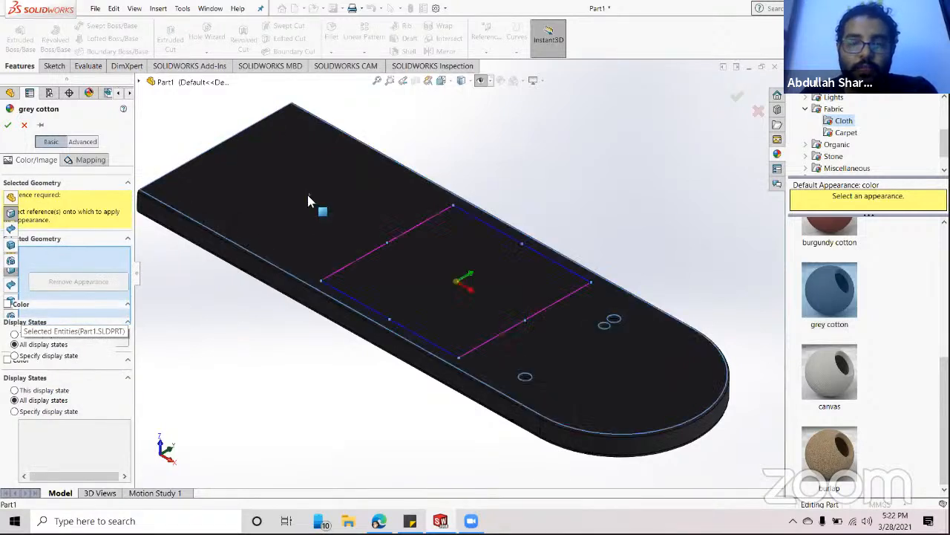
# - Apply beige cotton to the top face and confirm the appearance
pyautogui.scroll(3, 830, 239)
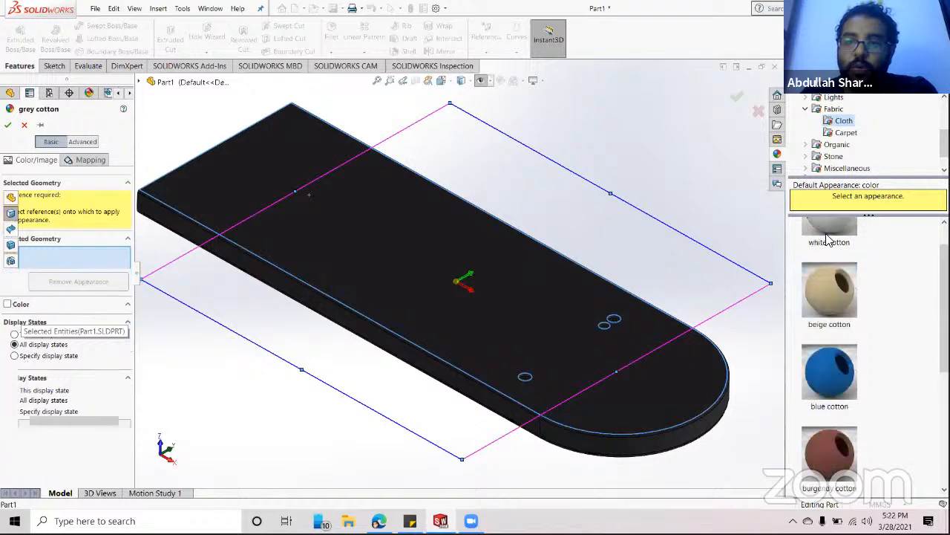
pyautogui.click(828, 283)
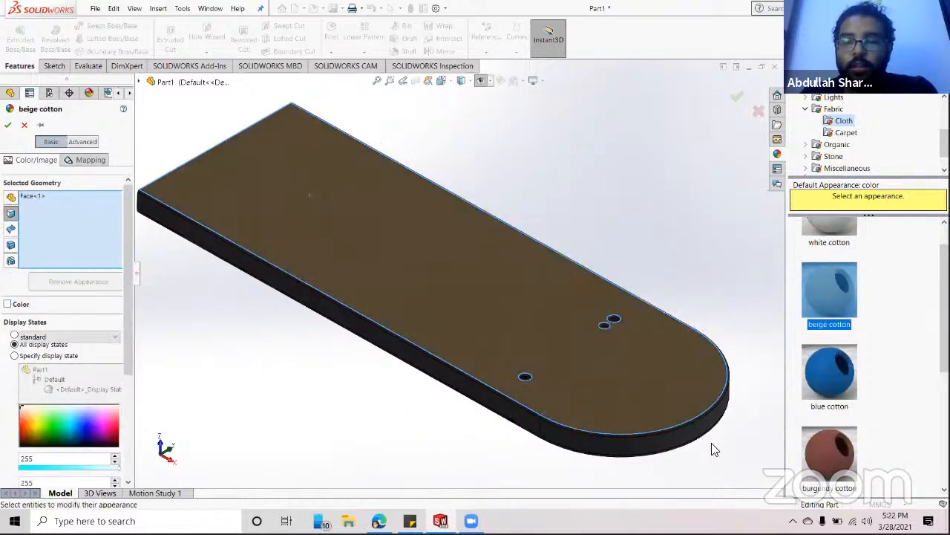
pyautogui.scroll(-5, 613, 401)
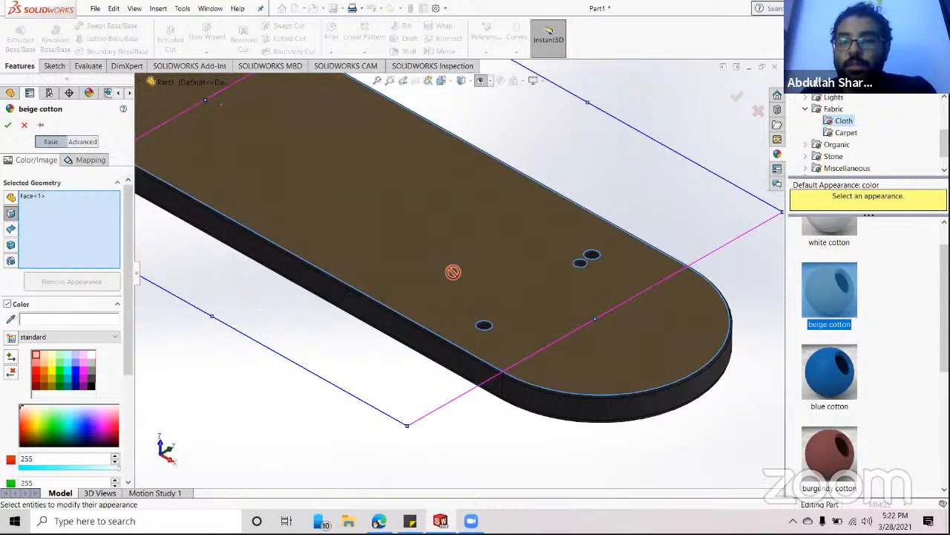
pyautogui.scroll(-5, 589, 269)
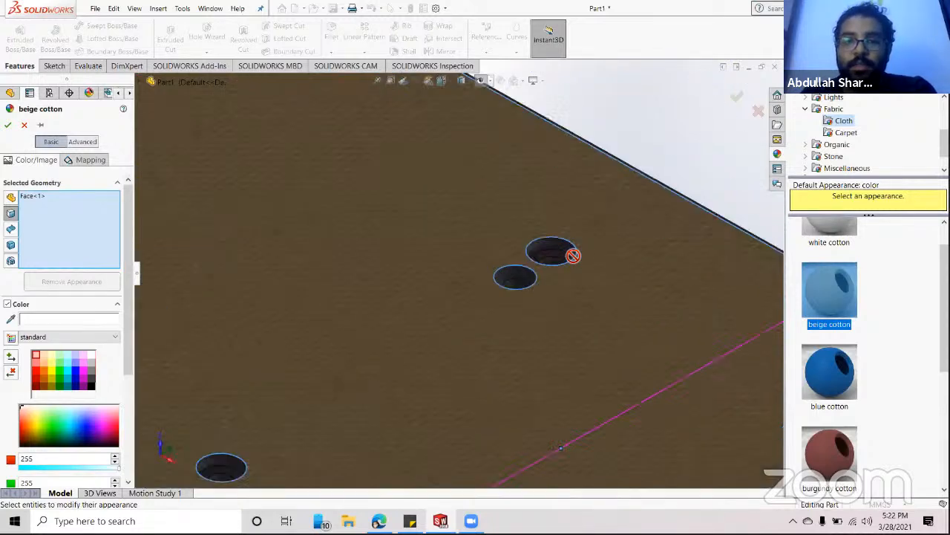
pyautogui.scroll(-2, 573, 255)
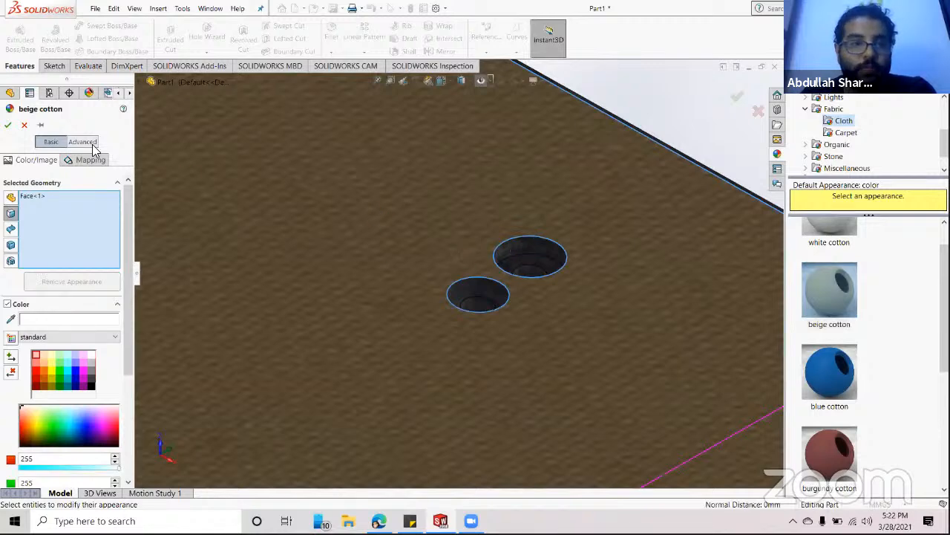
pyautogui.click(7, 125)
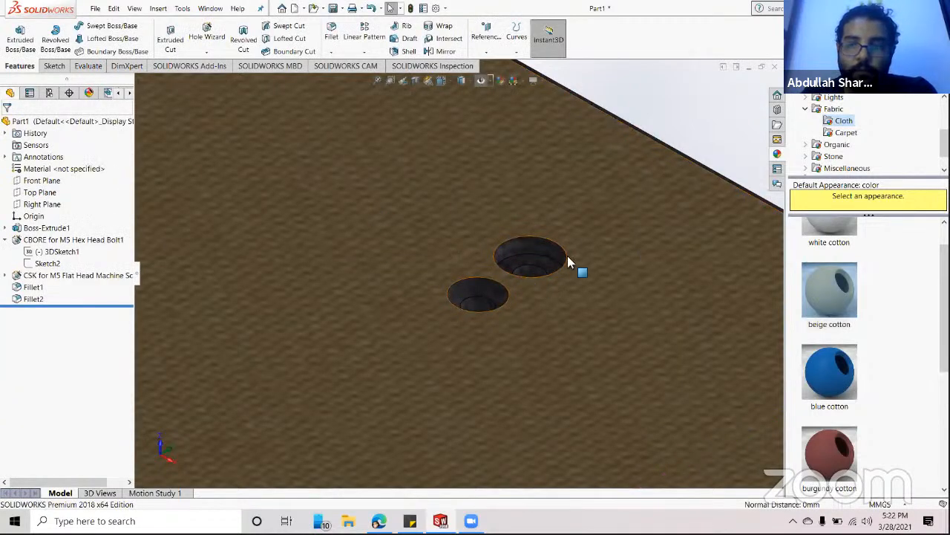
# - Colour the upper counterbore hole's faces, including its inner floor, red and confirm
pyautogui.click(523, 248)
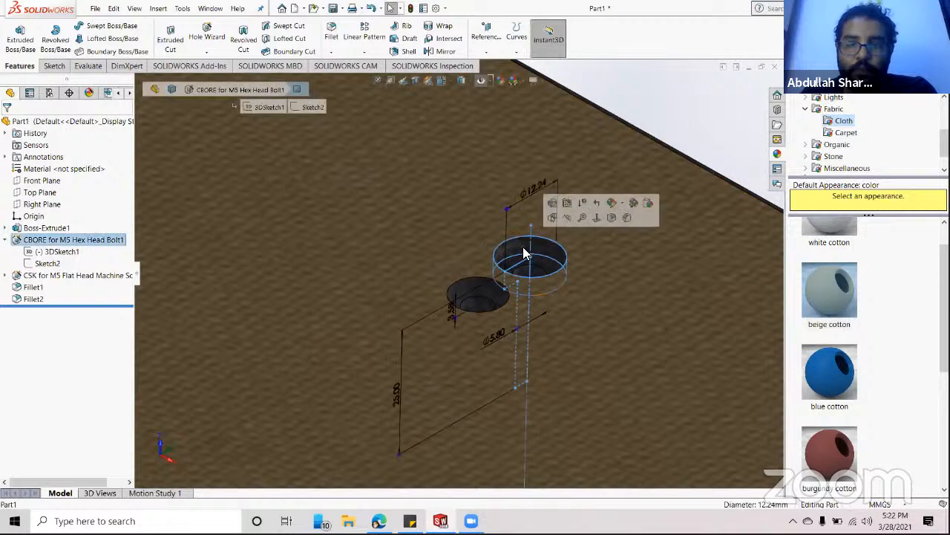
pyautogui.click(501, 80)
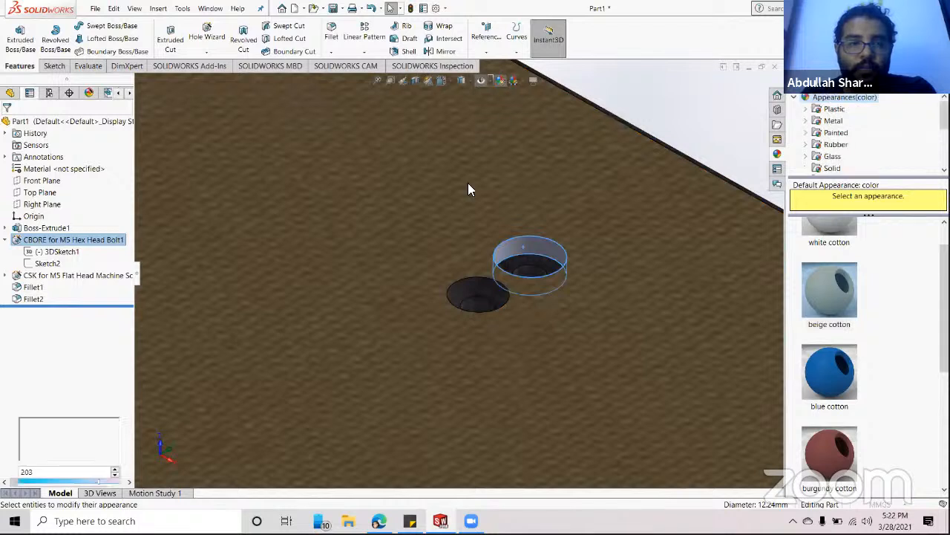
pyautogui.click(519, 265)
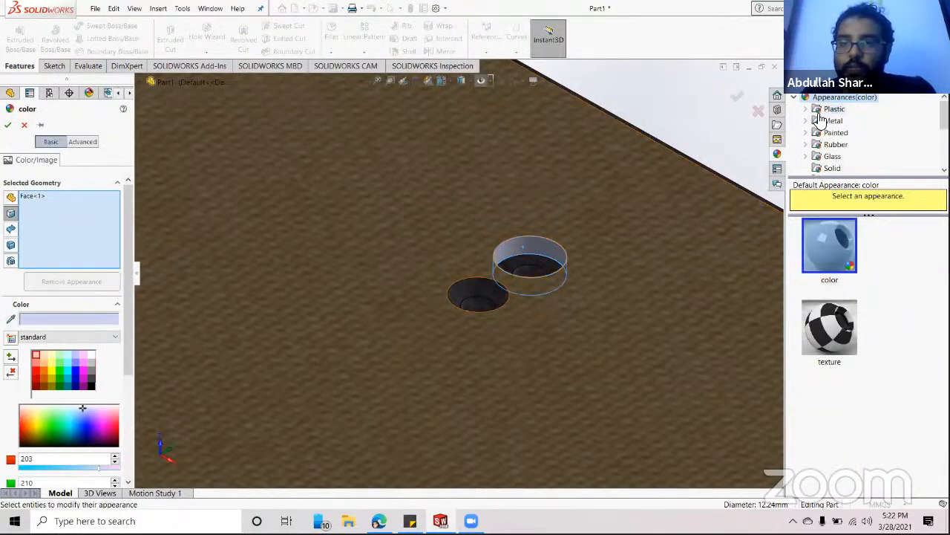
pyautogui.click(37, 369)
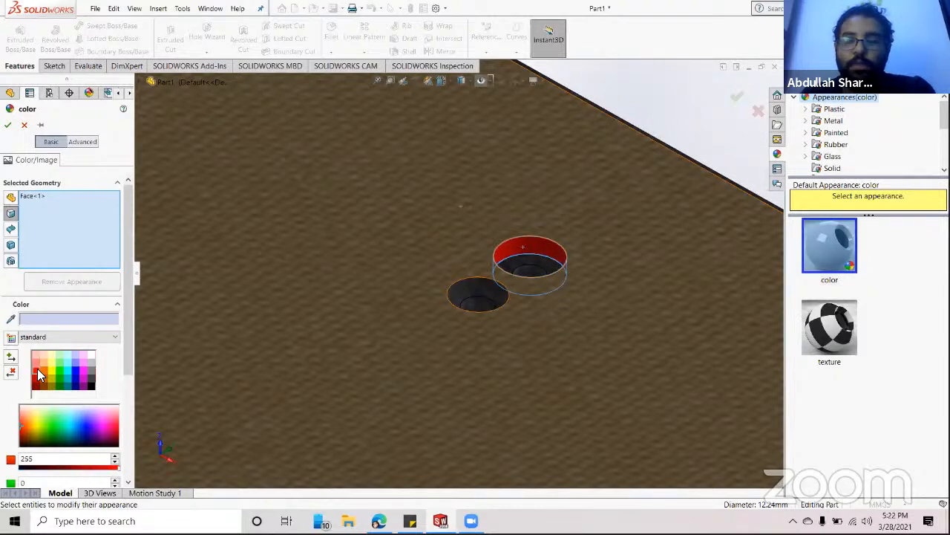
pyautogui.click(518, 265)
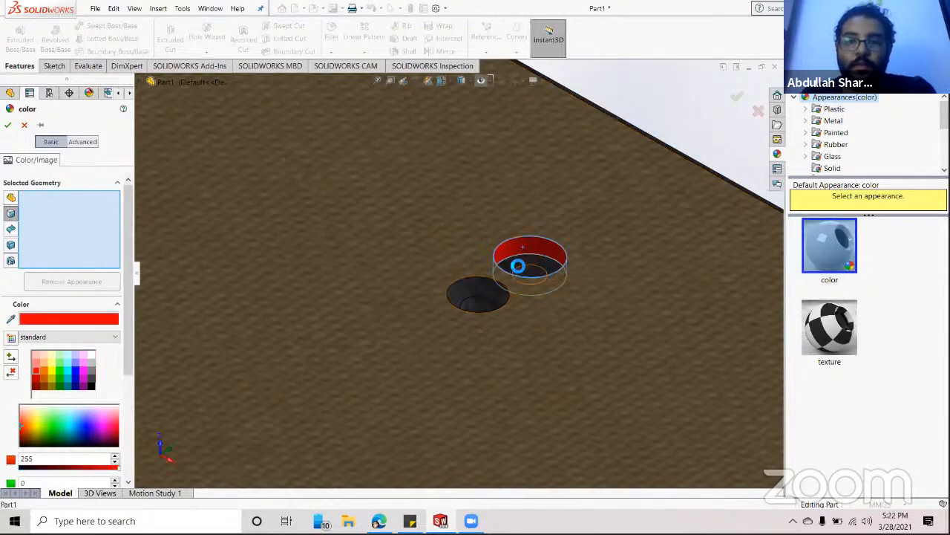
pyautogui.click(530, 270)
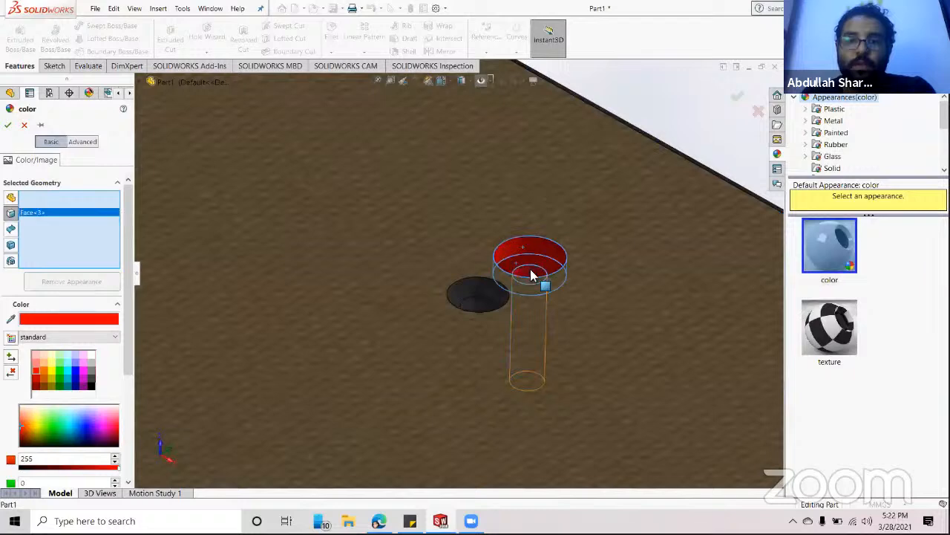
pyautogui.moveTo(531, 283); pyautogui.dragTo(494, 388, button='middle')
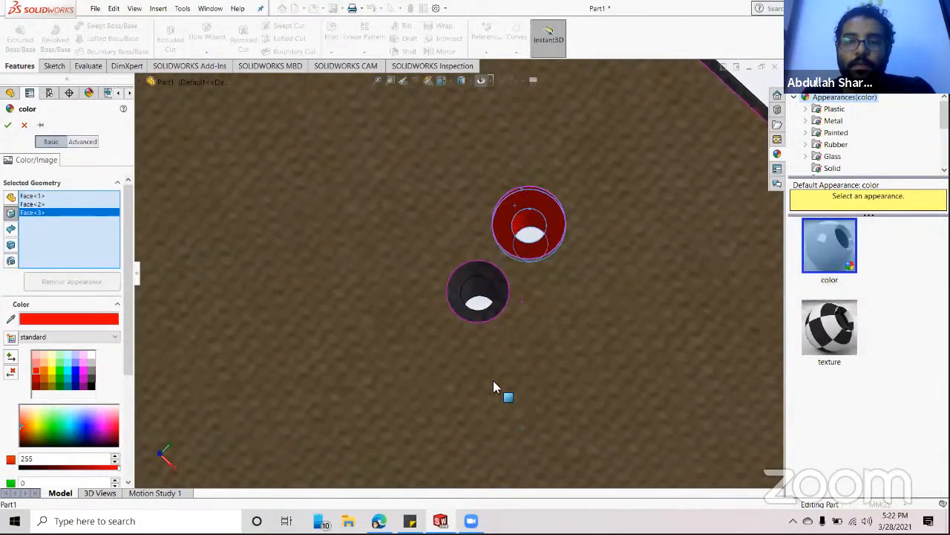
pyautogui.click(7, 125)
pyautogui.moveTo(248, 257); pyautogui.dragTo(416, 222, button='middle')
pyautogui.scroll(8, 539, 272)
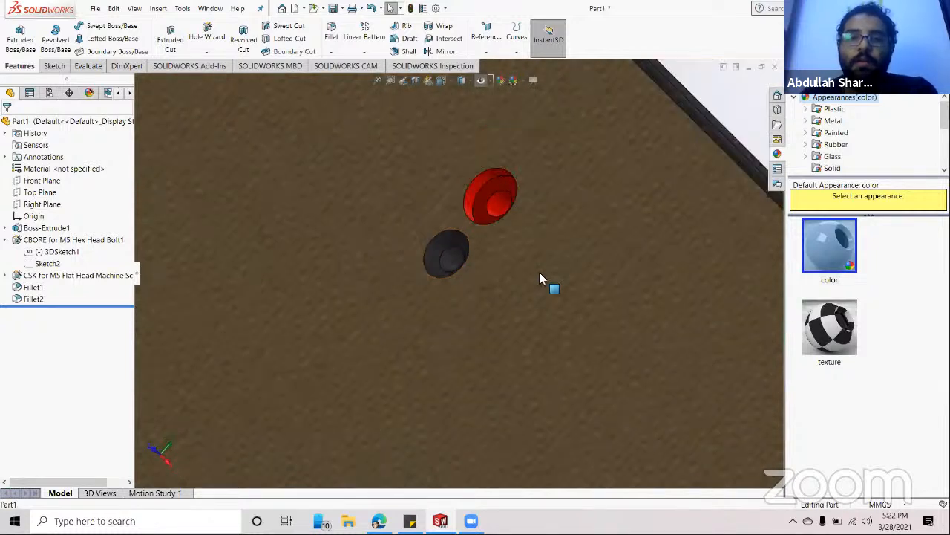
pyautogui.scroll(-3, 544, 249)
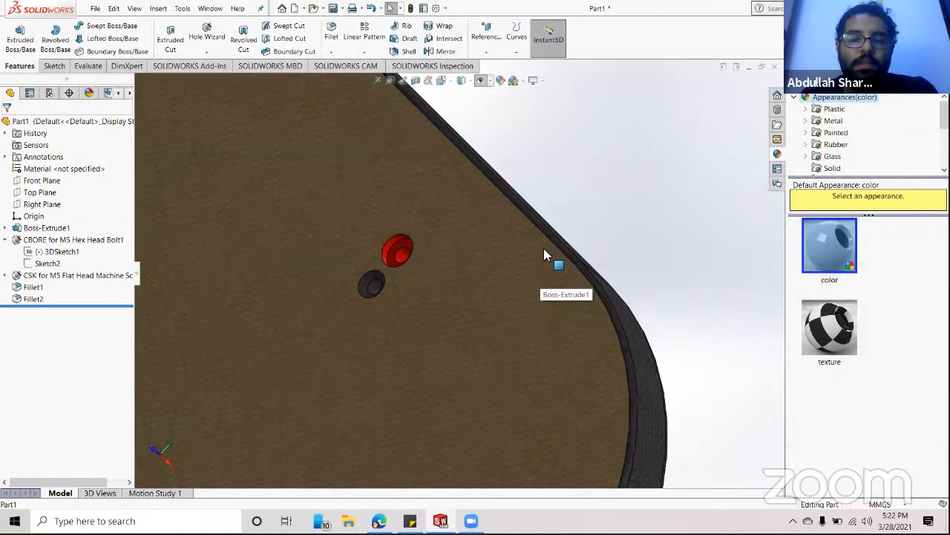
pyautogui.scroll(2, 543, 248)
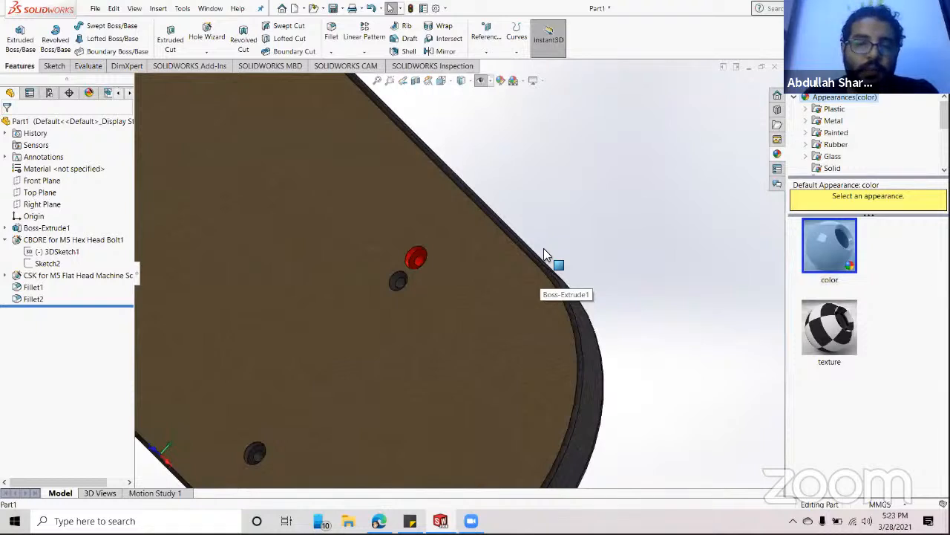
pyautogui.moveTo(496, 280); pyautogui.dragTo(536, 193, button='middle')
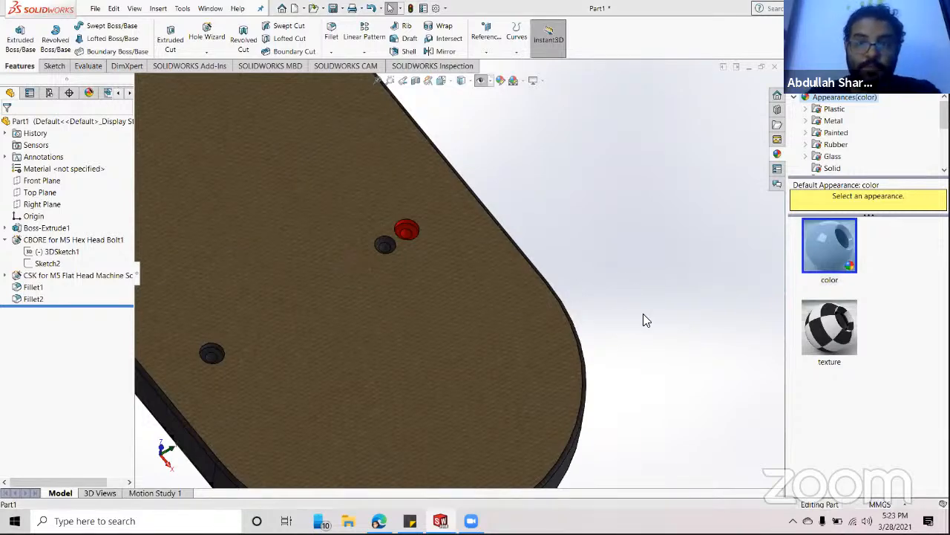
pyautogui.scroll(6, 579, 323)
pyautogui.scroll(-5, 460, 304)
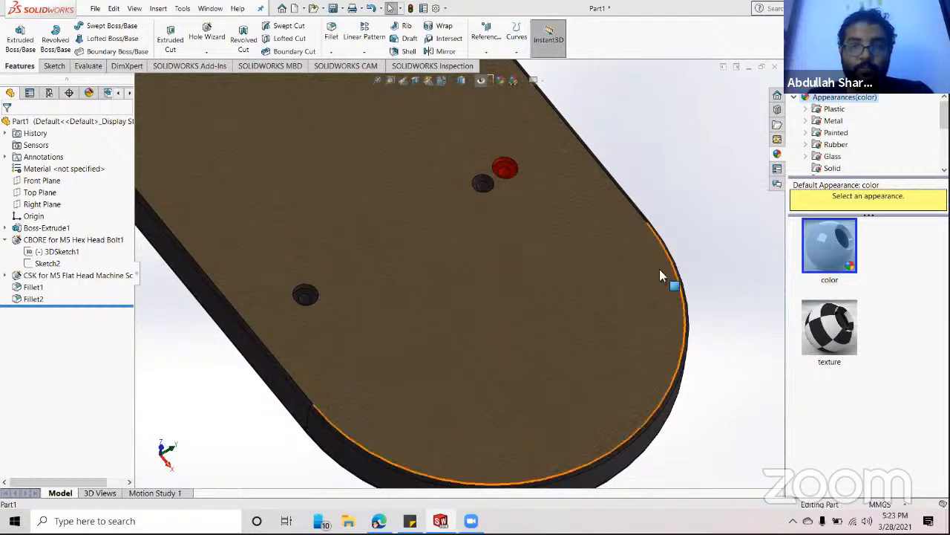
pyautogui.scroll(3, 513, 171)
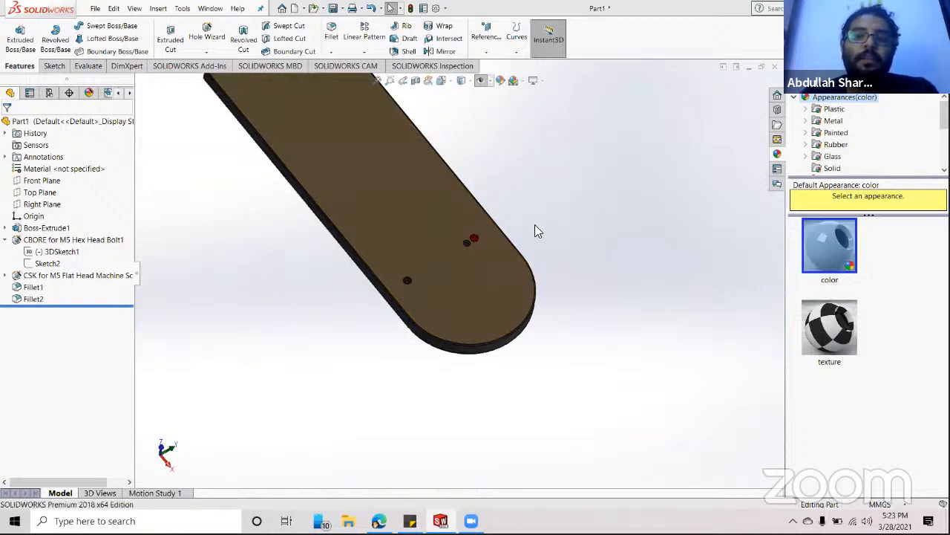
pyautogui.moveTo(535, 229); pyautogui.dragTo(493, 205, button='middle')
pyautogui.scroll(6, 424, 276)
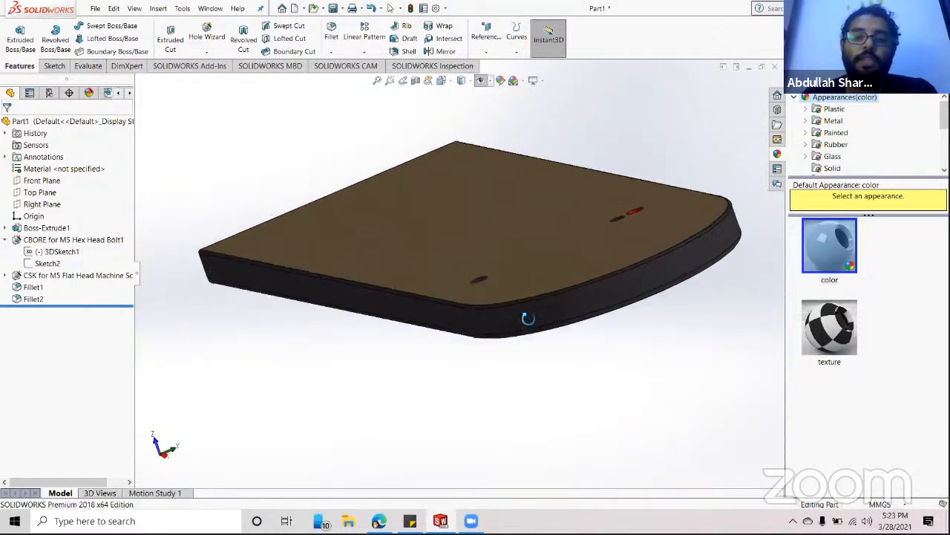
pyautogui.scroll(-5, 517, 272)
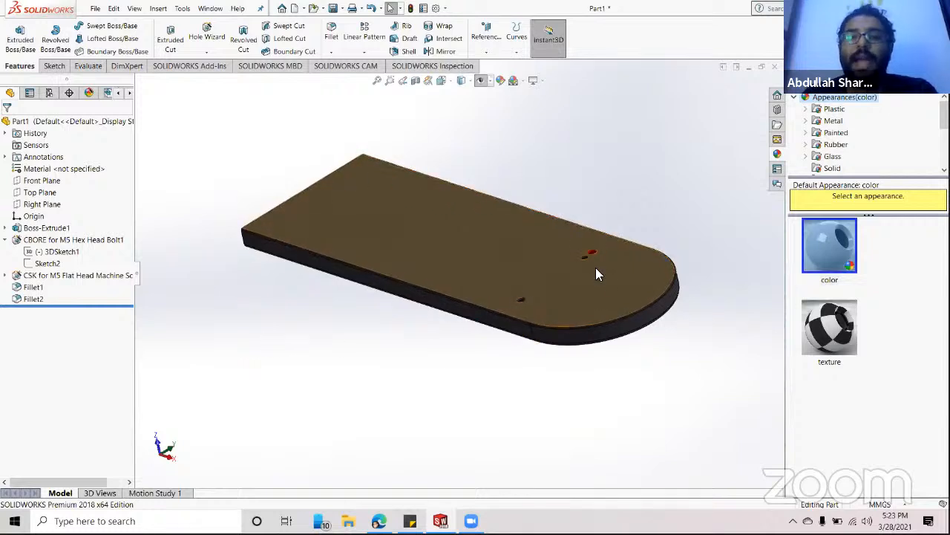
# - Apply the Plain White scene from the display scenes list
pyautogui.click(518, 81)
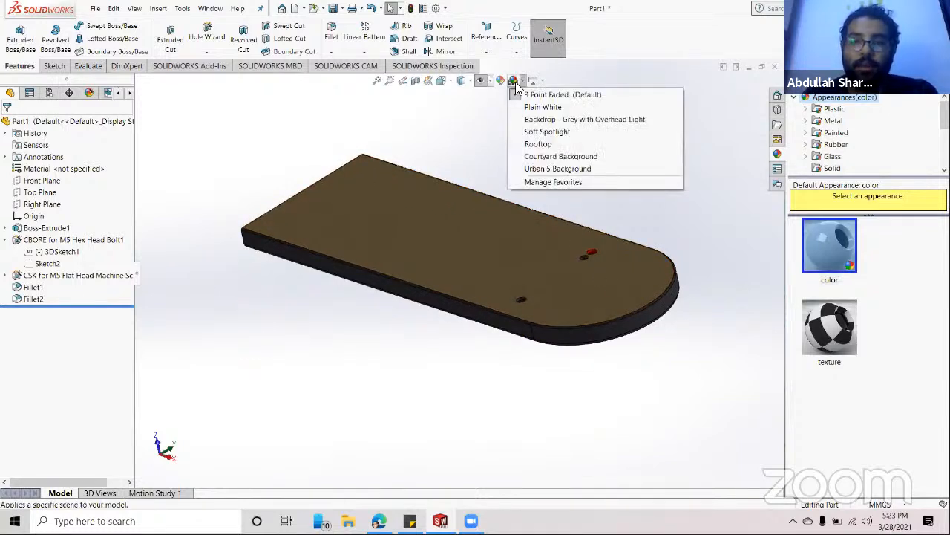
pyautogui.click(516, 81)
pyautogui.click(514, 80)
pyautogui.click(518, 80)
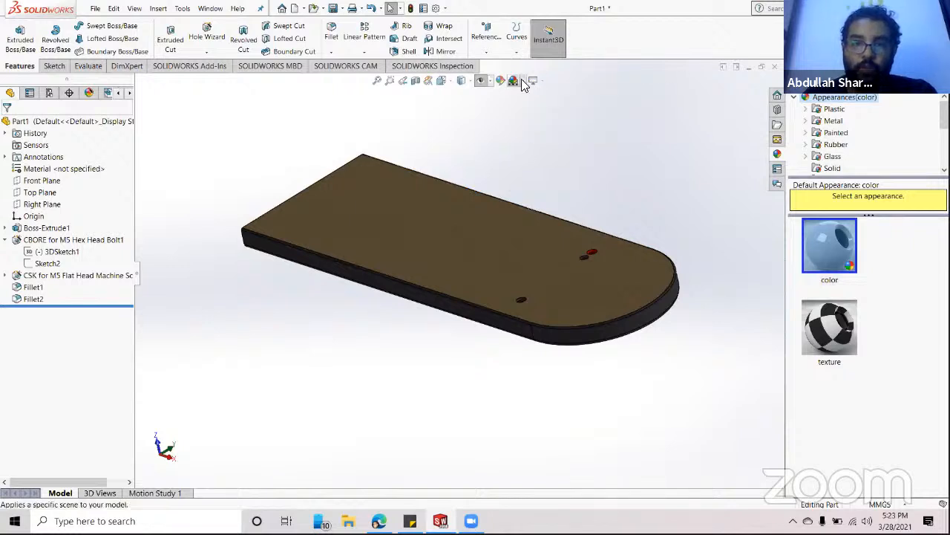
pyautogui.click(522, 79)
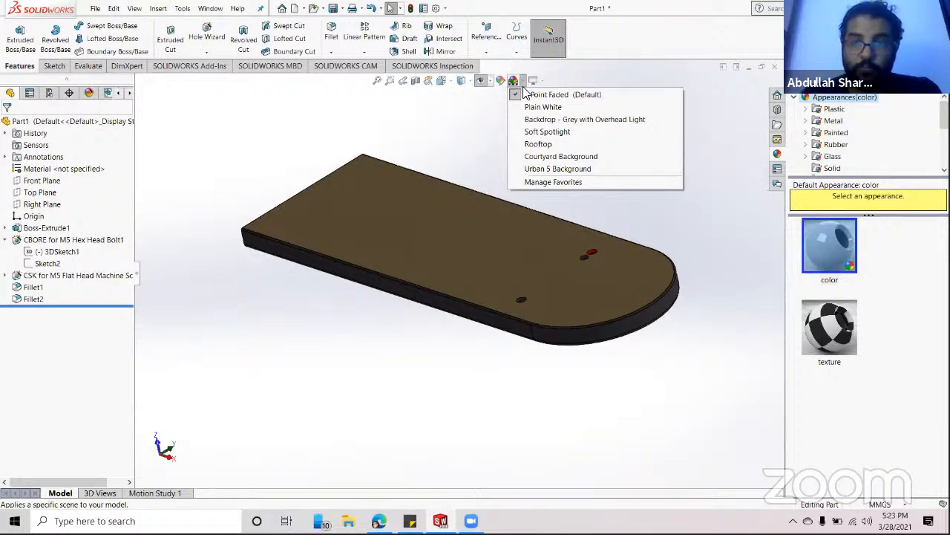
pyautogui.click(533, 109)
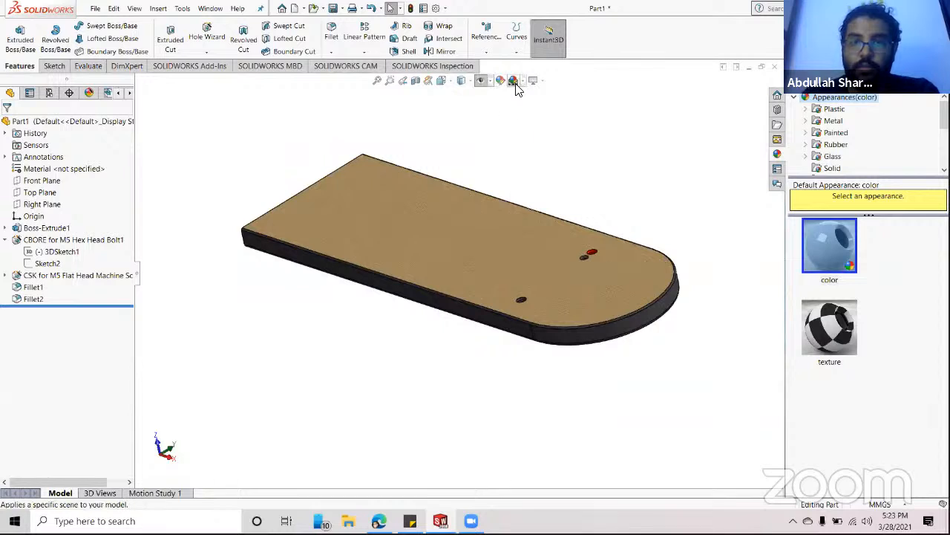
# - Try the Urban 5 and Courtyard Background scenes, viewing the plate against each
pyautogui.click(523, 81)
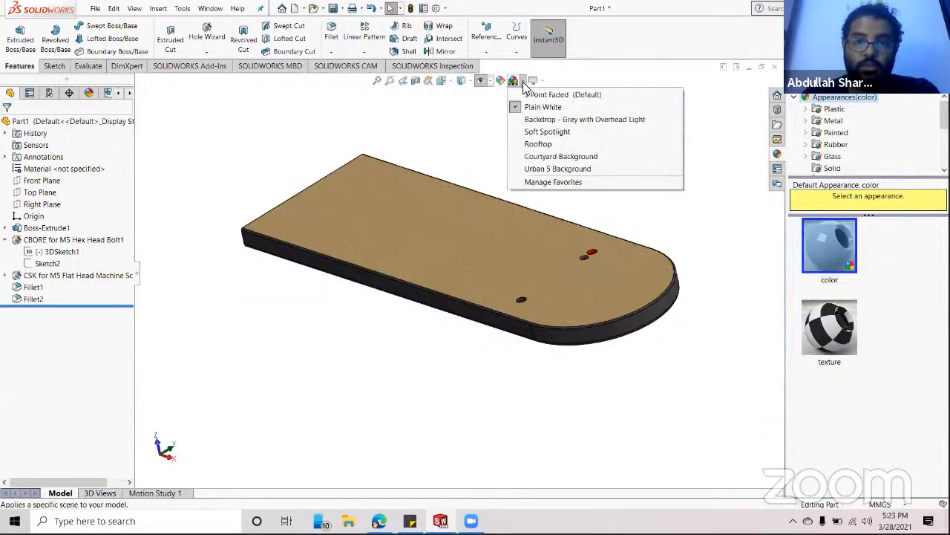
pyautogui.click(553, 170)
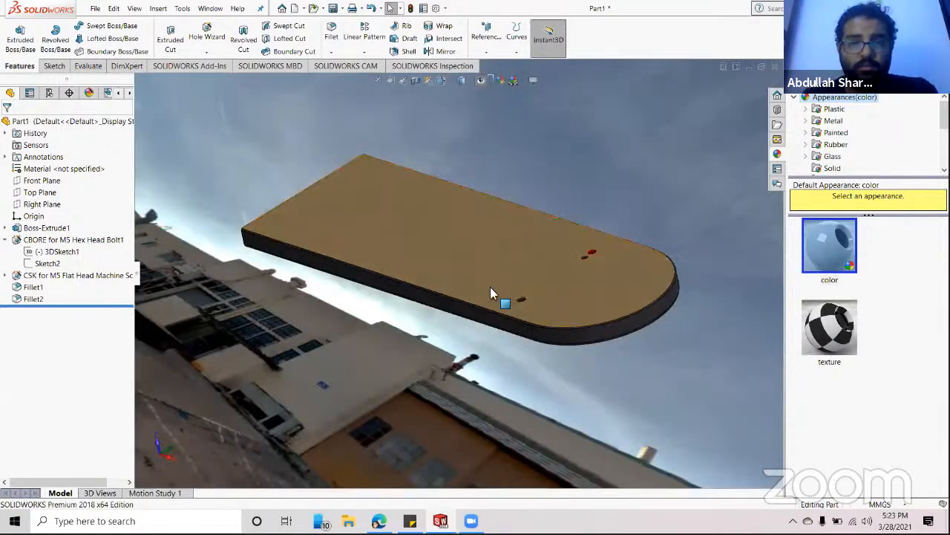
pyautogui.moveTo(518, 274)
pyautogui.mouseDown(button='middle')
pyautogui.moveTo(549, 254)
pyautogui.moveTo(430, 384)
pyautogui.moveTo(431, 305)
pyautogui.moveTo(535, 328)
pyautogui.moveTo(497, 364)
pyautogui.moveTo(516, 356)
pyautogui.moveTo(572, 377)
pyautogui.moveTo(569, 393)
pyautogui.moveTo(518, 378)
pyautogui.moveTo(498, 221)
pyautogui.moveTo(547, 201)
pyautogui.moveTo(558, 213)
pyautogui.moveTo(520, 212)
pyautogui.moveTo(490, 229)
pyautogui.moveTo(530, 88)
pyautogui.moveTo(509, 85)
pyautogui.moveTo(522, 89)
pyautogui.mouseUp(button='middle')
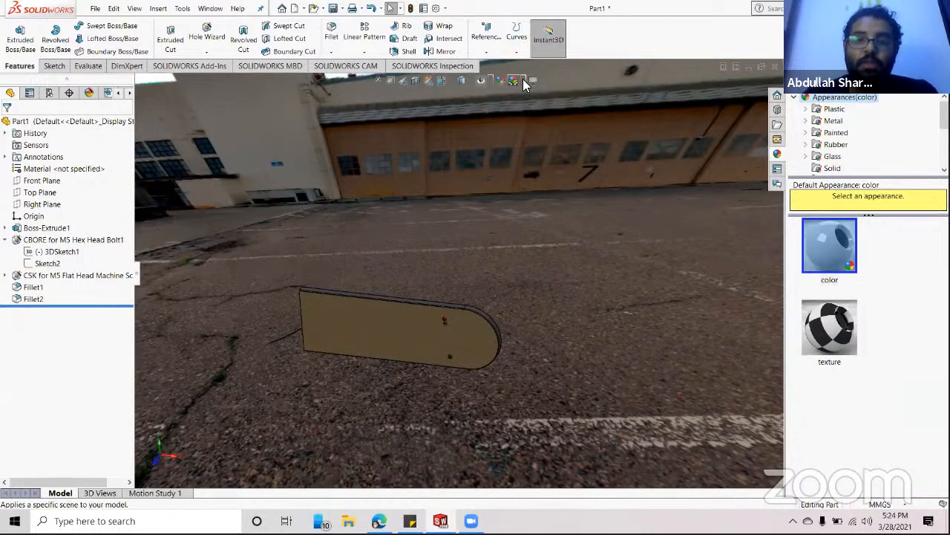
pyautogui.click(515, 80)
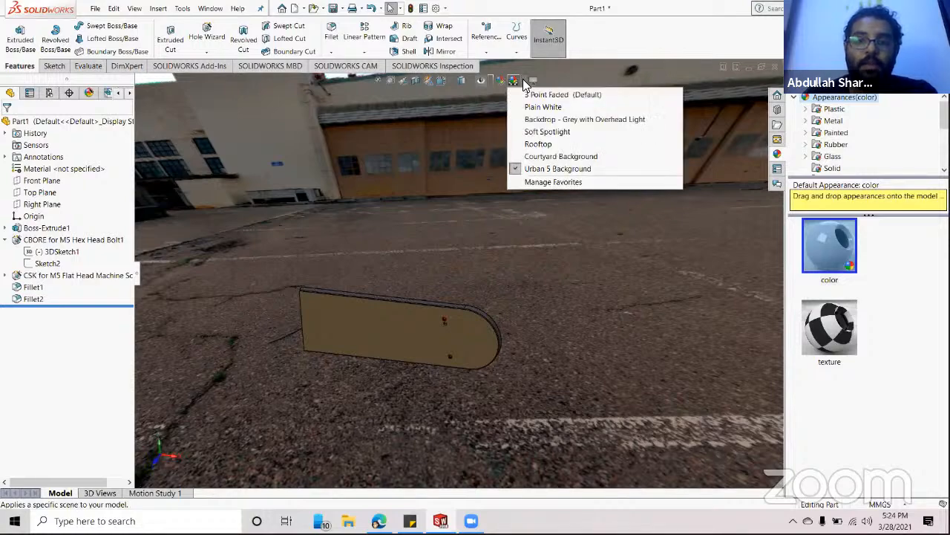
pyautogui.click(539, 156)
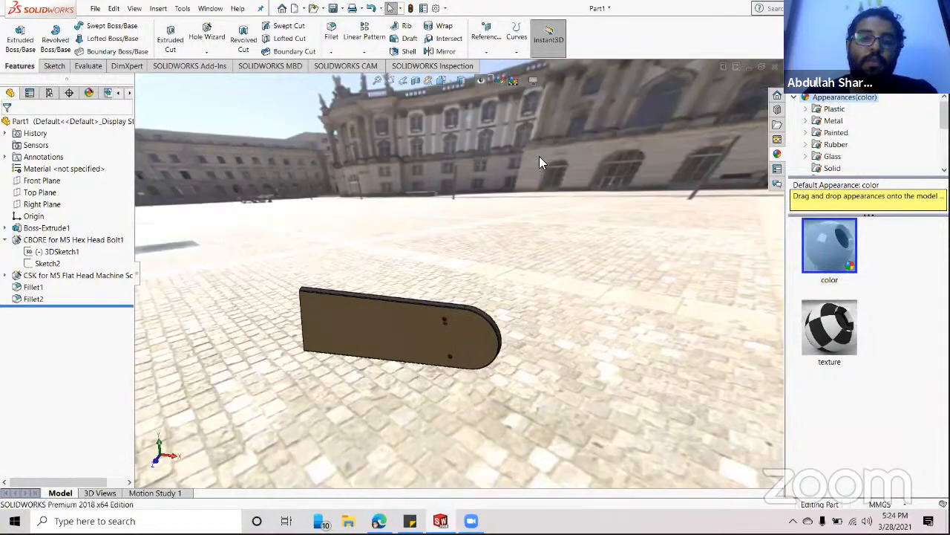
pyautogui.moveTo(441, 213); pyautogui.dragTo(520, 77, button='middle')
pyautogui.click(520, 80)
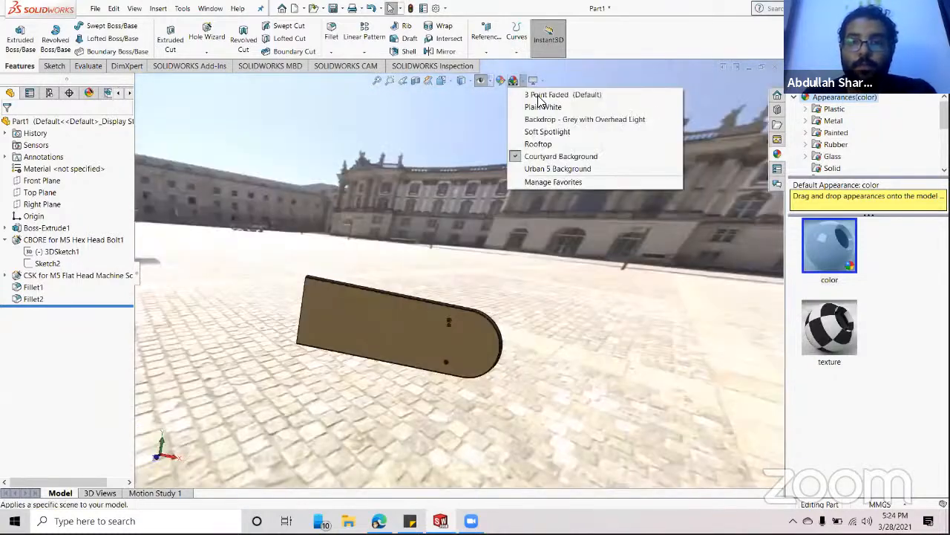
# - Switch briefly to Plain White, then restore the grey 3 Point Faded scene
pyautogui.click(540, 108)
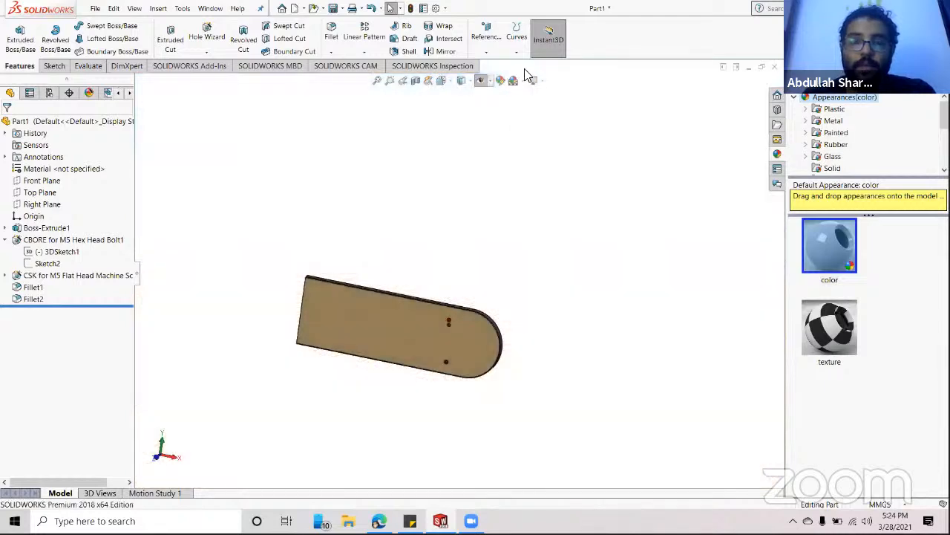
pyautogui.click(484, 80)
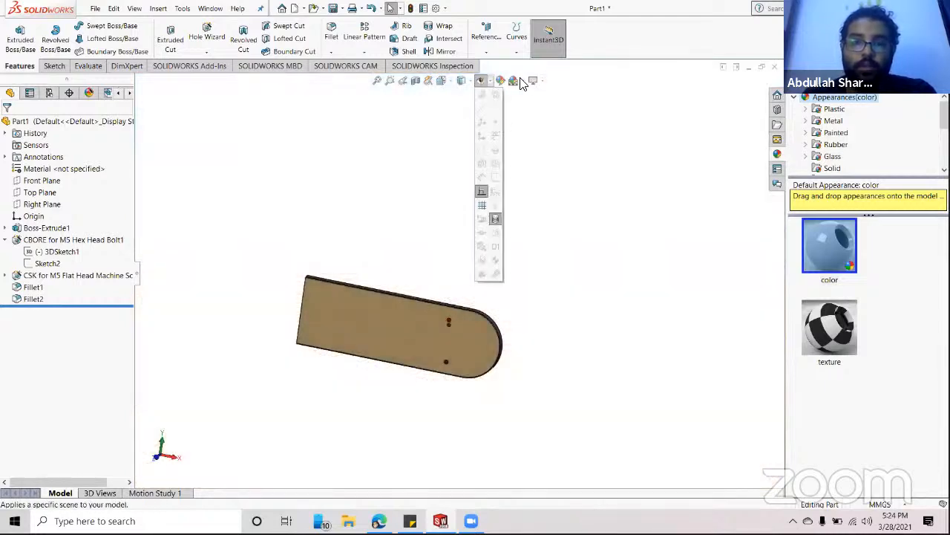
pyautogui.click(522, 80)
pyautogui.click(528, 97)
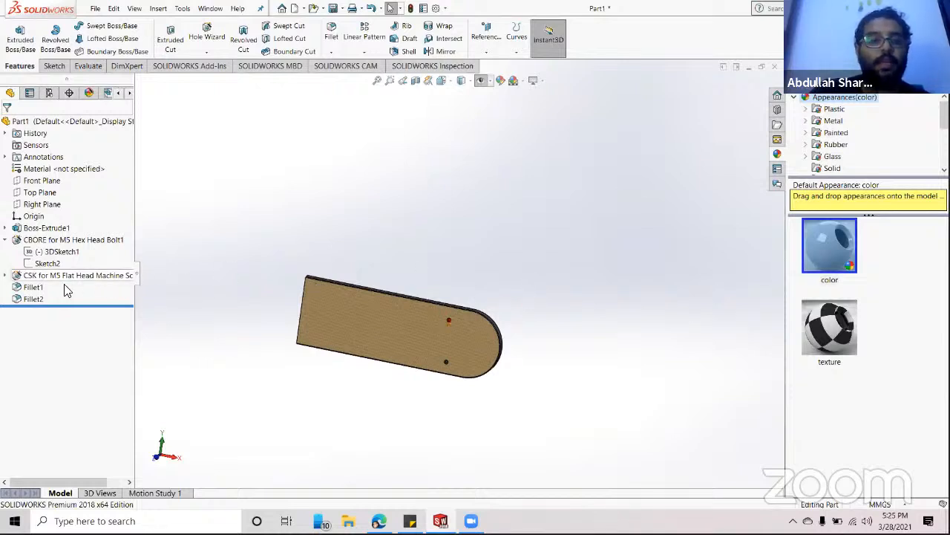
# - Delete the Fillet2 and Fillet1 features
pyautogui.click(33, 299)
pyautogui.rightClick(34, 299)
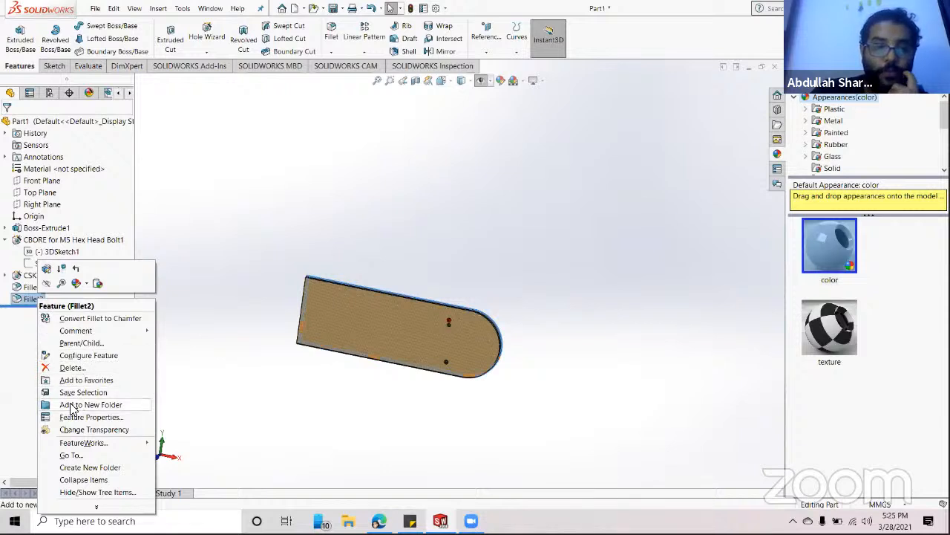
pyautogui.click(70, 367)
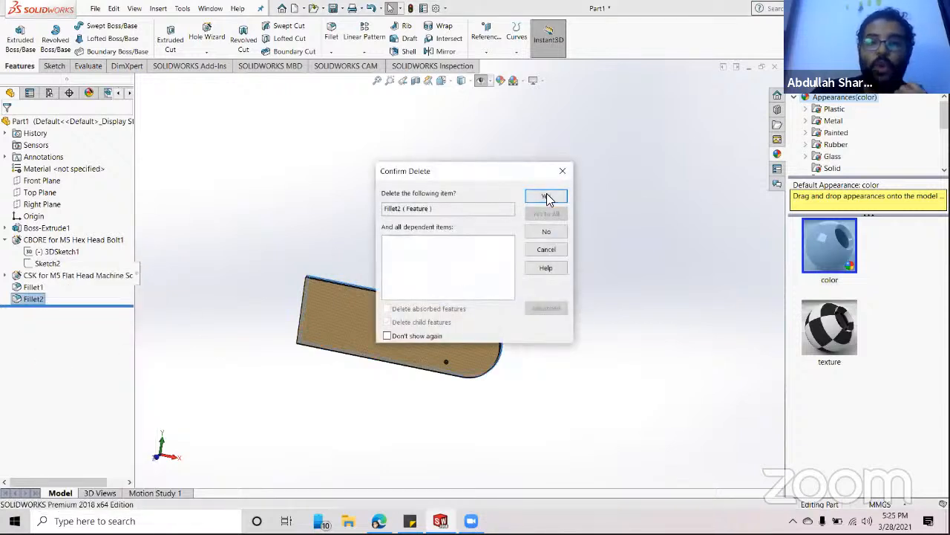
pyautogui.click(547, 197)
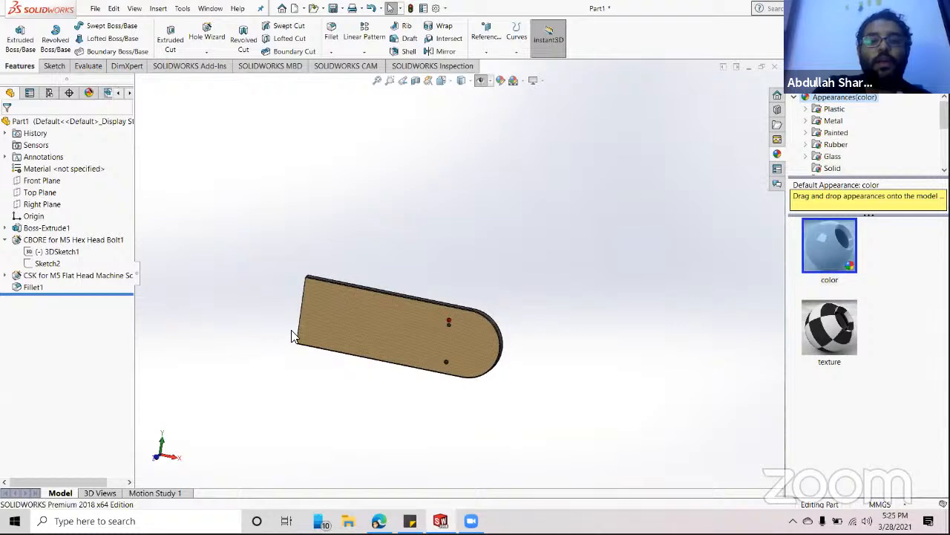
pyautogui.scroll(-10, 386, 334)
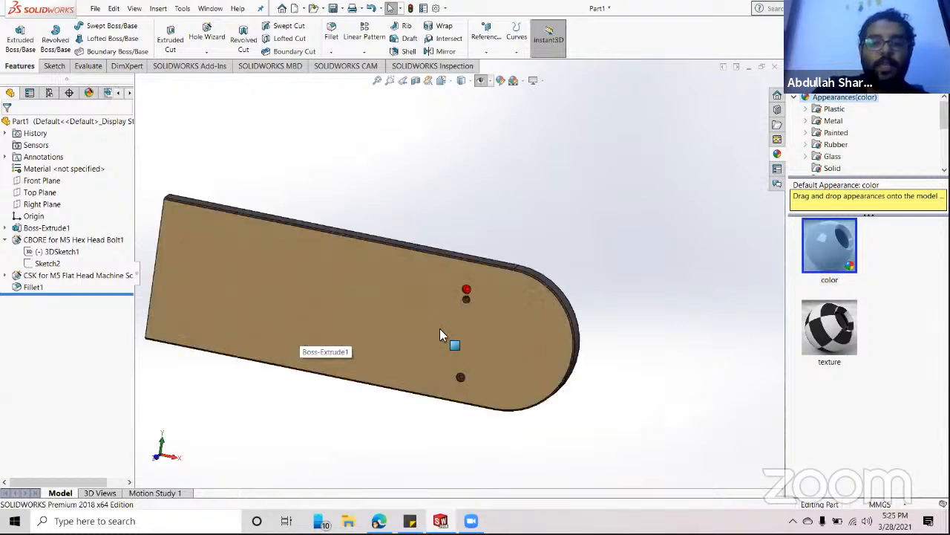
pyautogui.scroll(5, 297, 312)
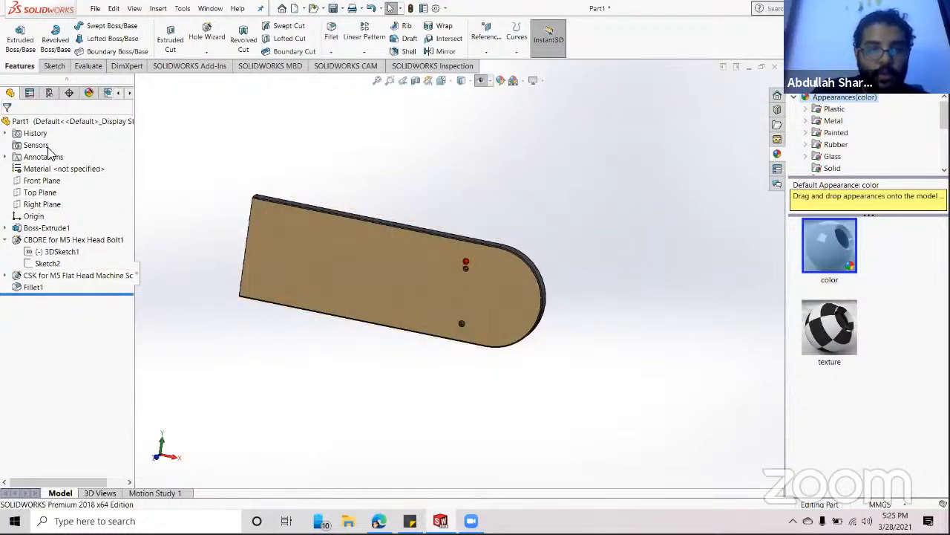
pyautogui.rightClick(27, 289)
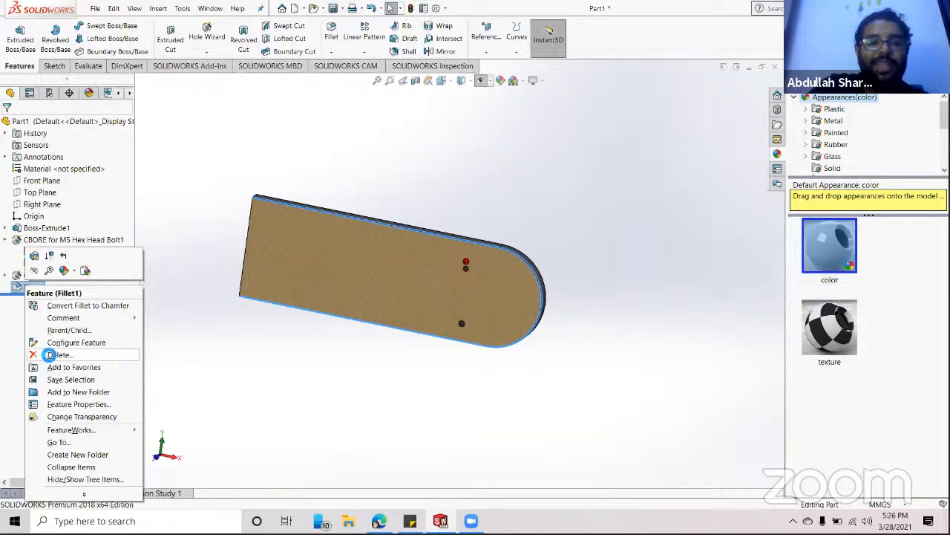
pyautogui.click(49, 355)
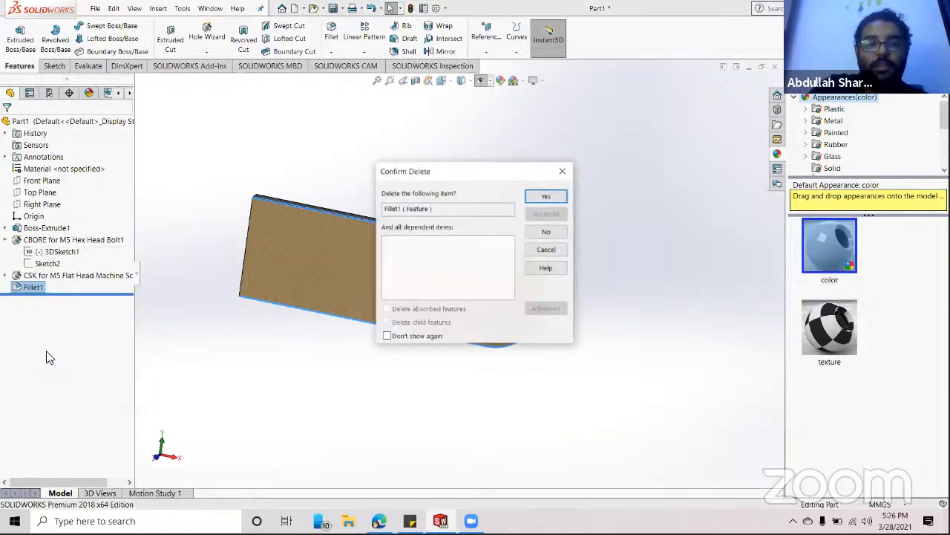
pyautogui.click(546, 196)
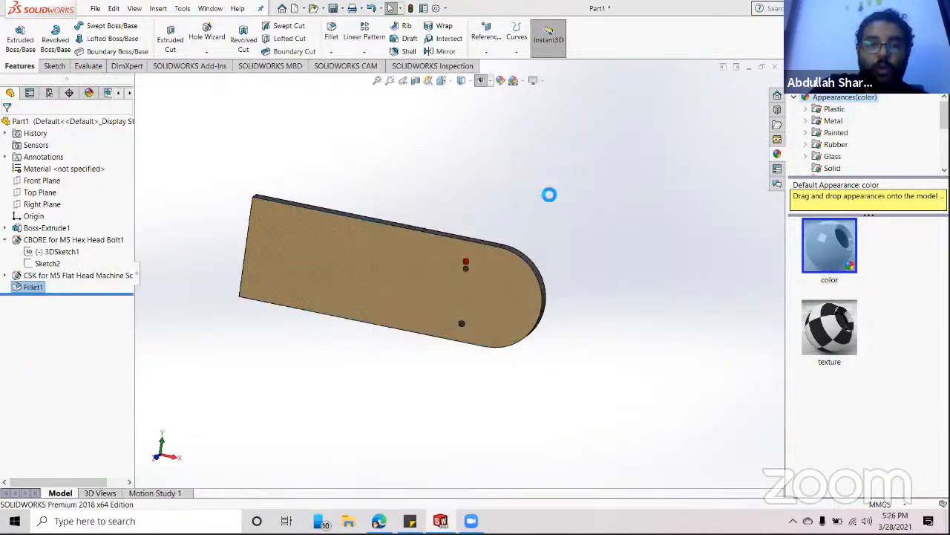
# - Delete the countersunk (CSK) and counterbore (CBORE) hole features with their sketches
pyautogui.click(27, 275)
pyautogui.rightClick(27, 274)
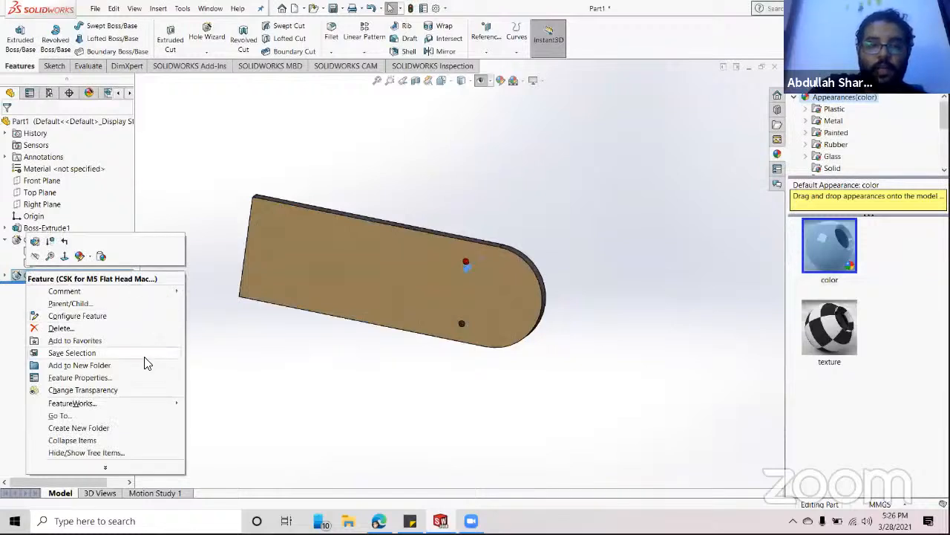
pyautogui.click(60, 329)
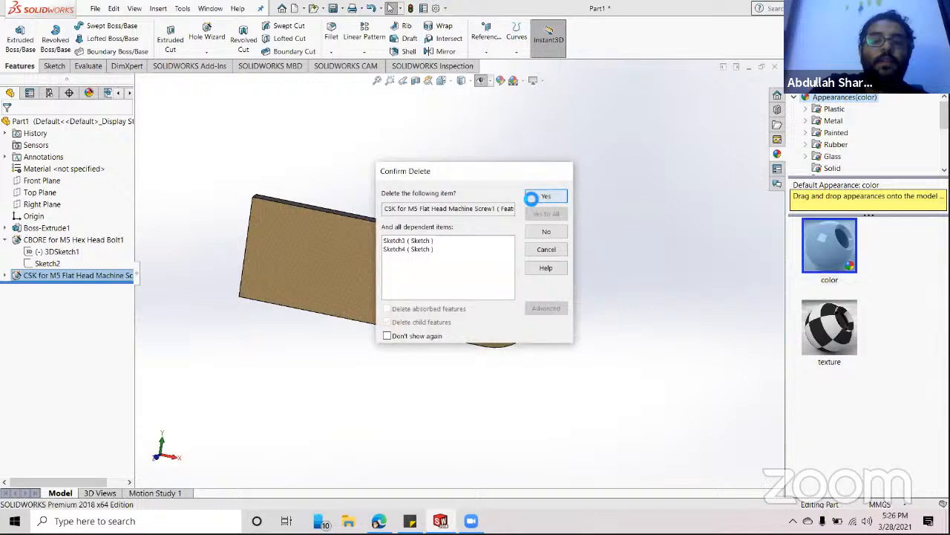
pyautogui.click(532, 197)
pyautogui.rightClick(71, 240)
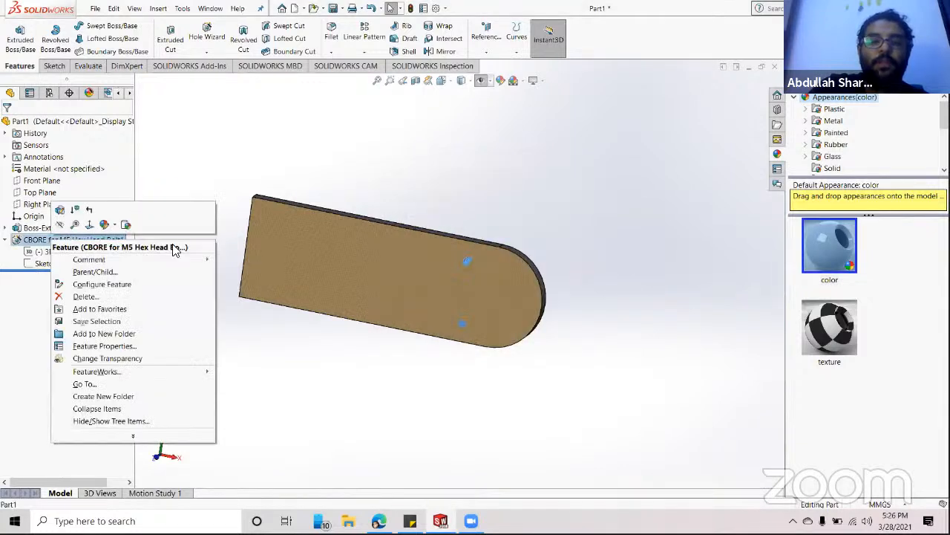
pyautogui.click(86, 296)
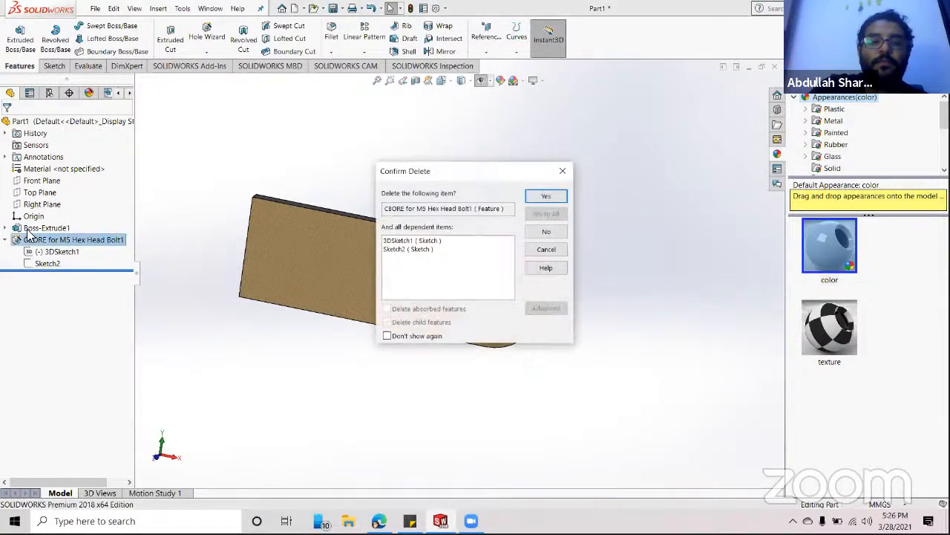
pyautogui.click(544, 196)
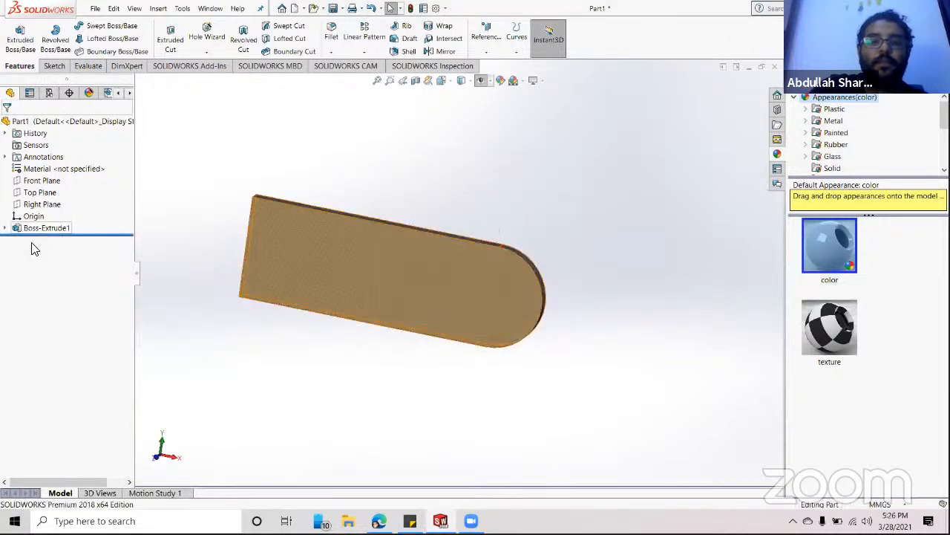
# - Delete Boss-Extrude1, leaving only Sketch1 in the tree
pyautogui.rightClick(30, 229)
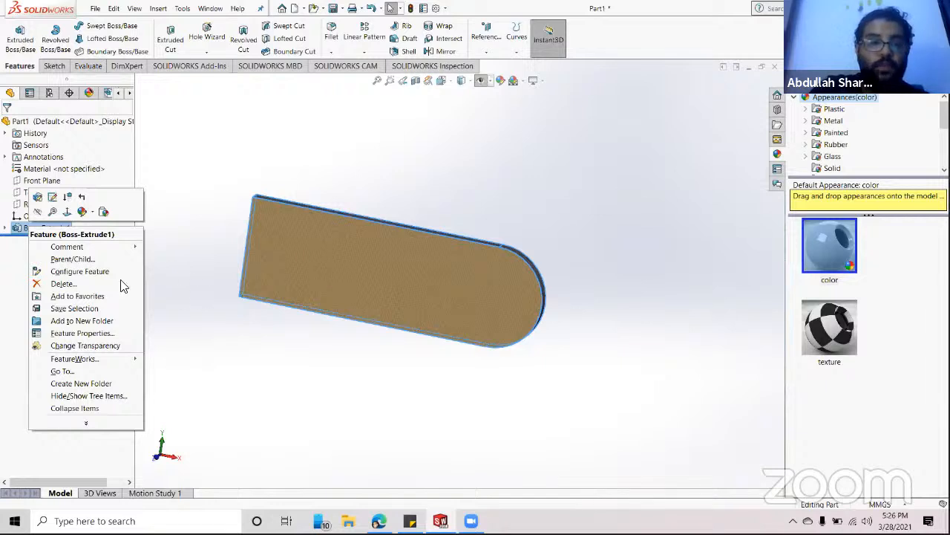
pyautogui.click(65, 284)
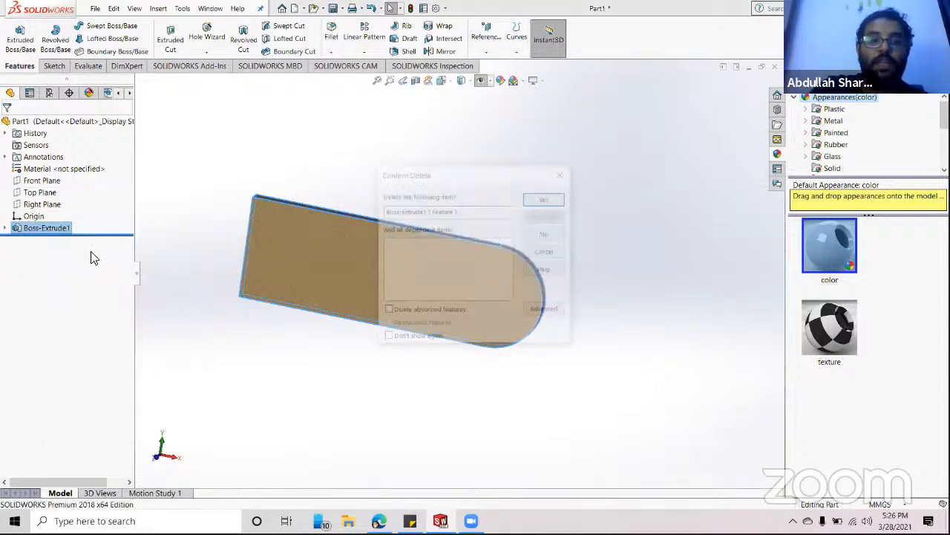
pyautogui.click(553, 196)
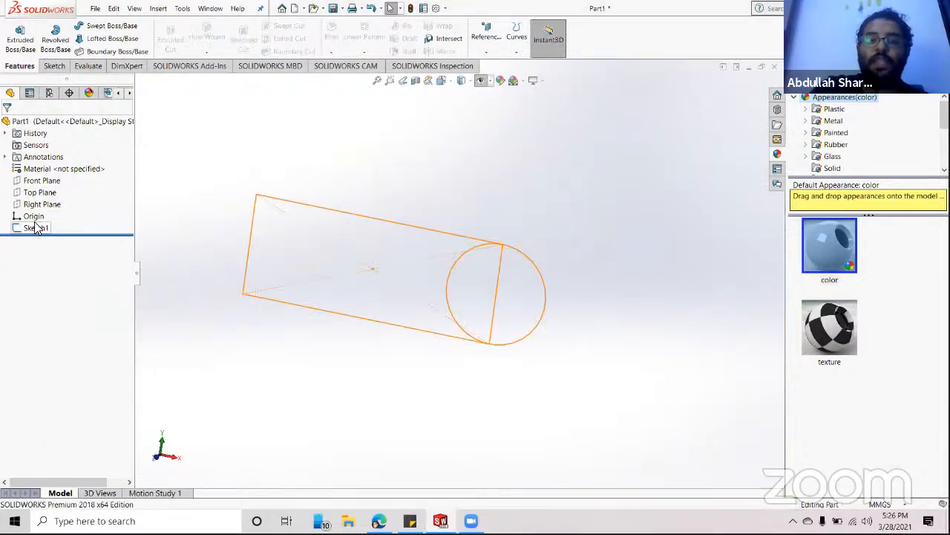
pyautogui.click(35, 228)
pyautogui.click(254, 190)
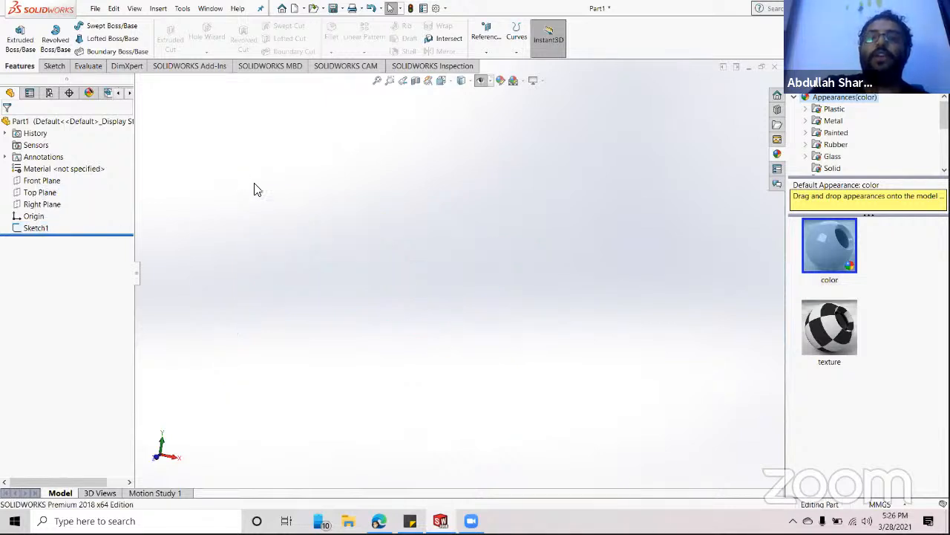
# - Open Sketch1 for editing and view it face-on
pyautogui.click(21, 228)
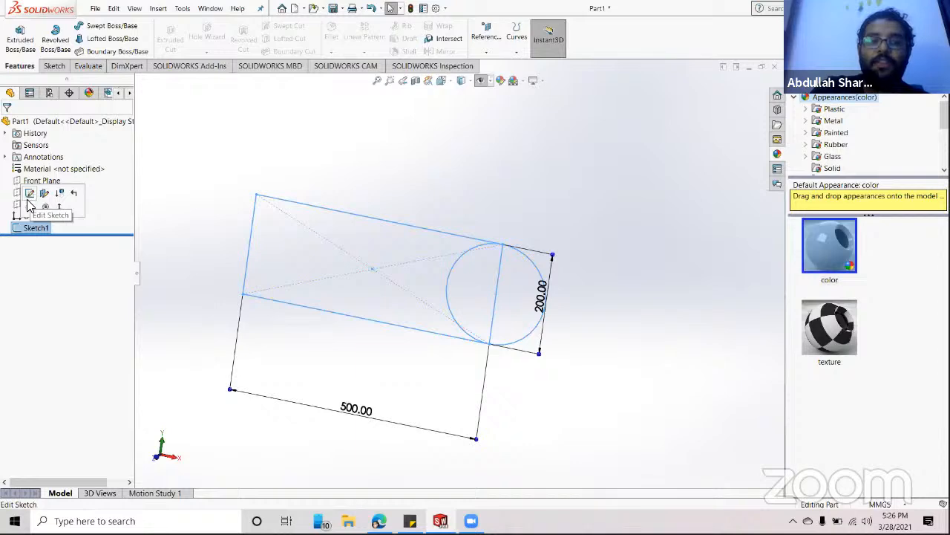
pyautogui.click(30, 194)
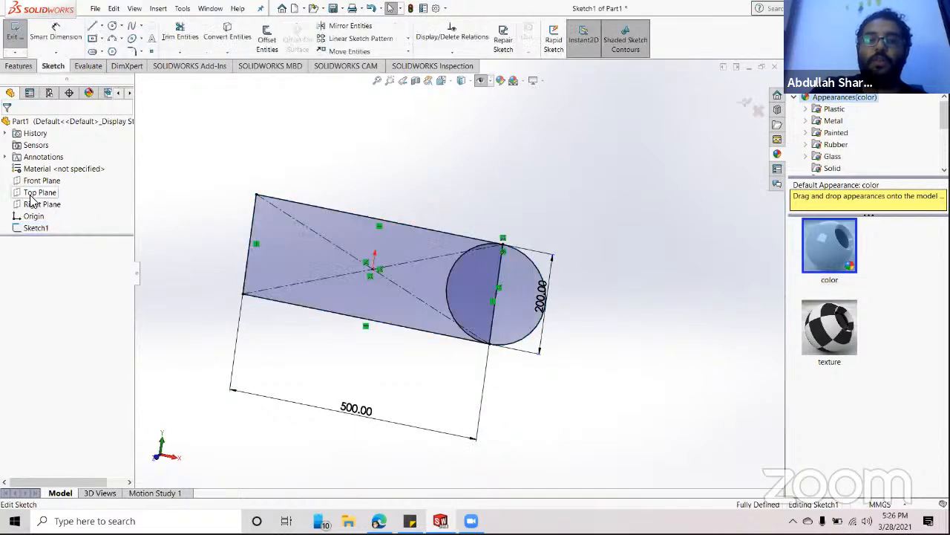
pyautogui.press('space')
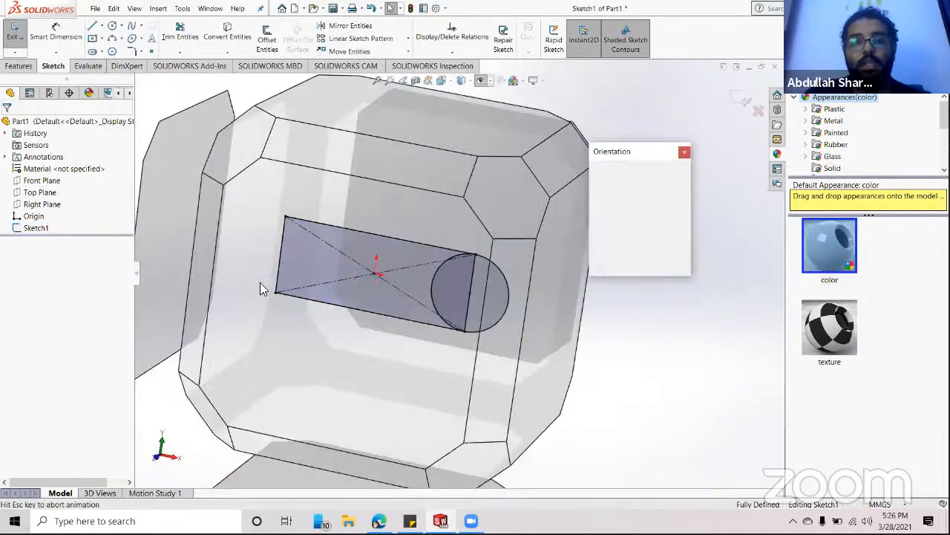
pyautogui.click(685, 211)
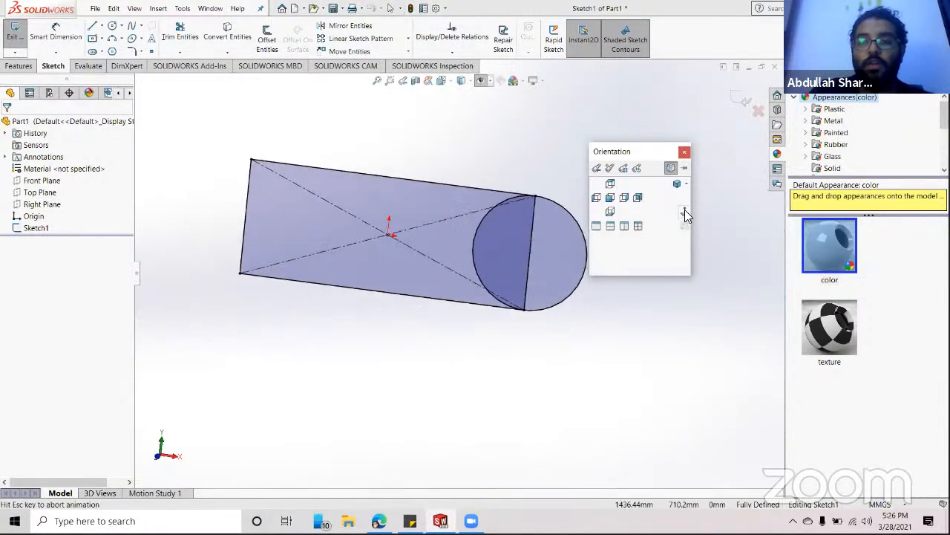
pyautogui.scroll(2, 283, 173)
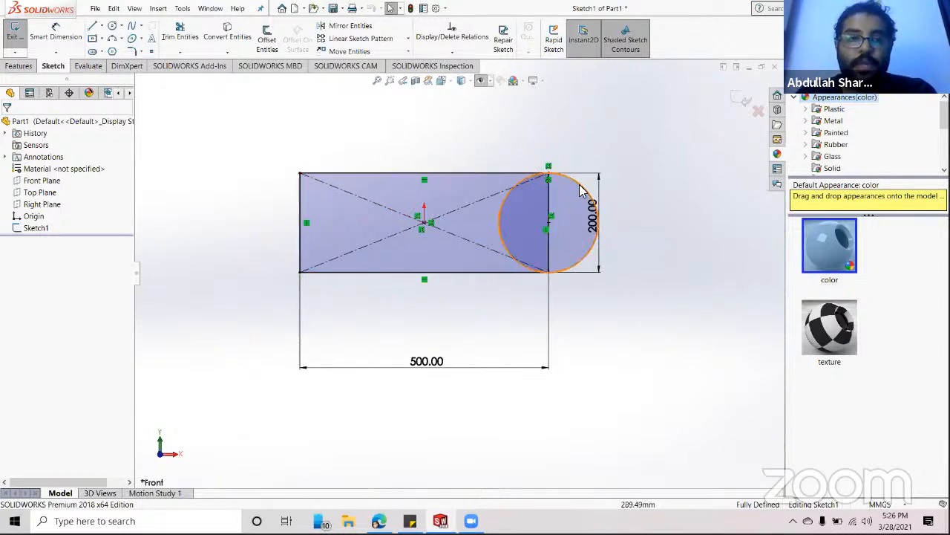
# - Start an Extruded Boss/Base, cancel it, and return to the Front view
pyautogui.click(19, 65)
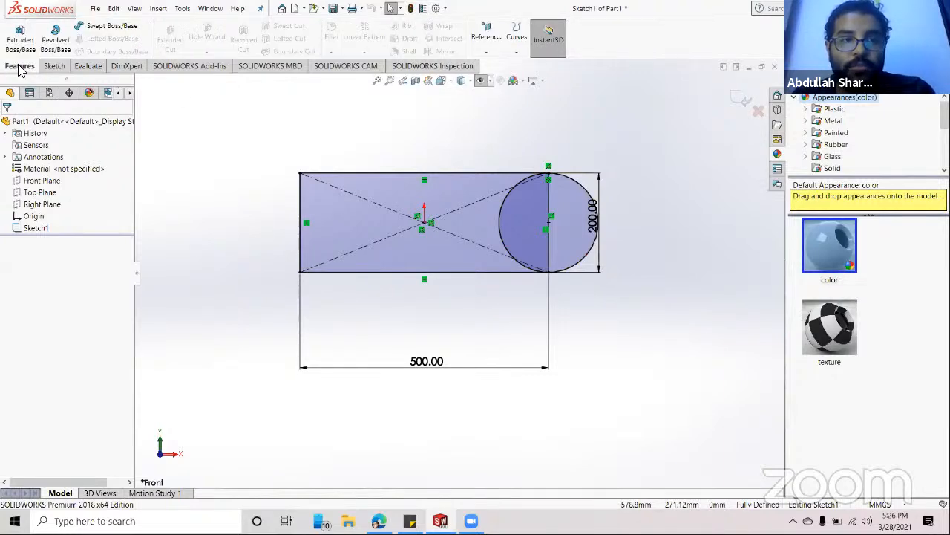
pyautogui.click(20, 43)
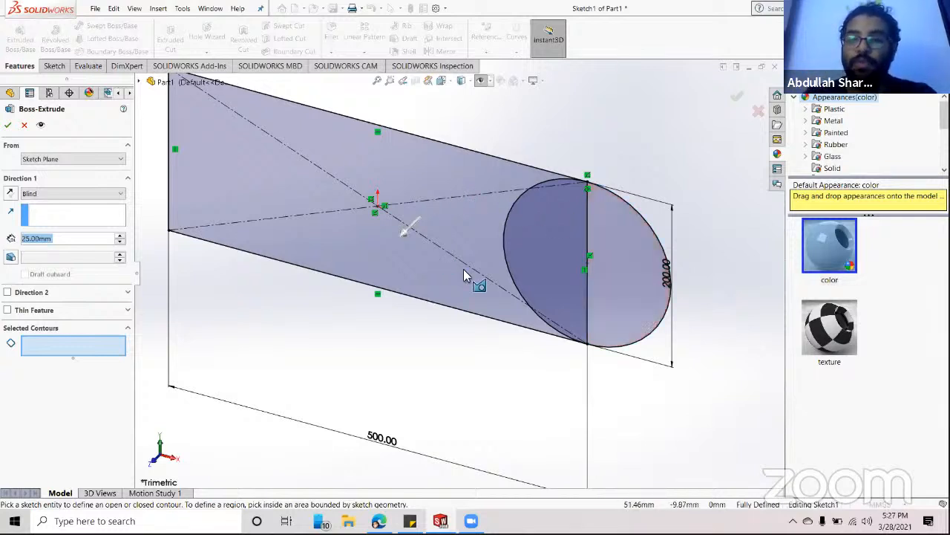
pyautogui.click(24, 125)
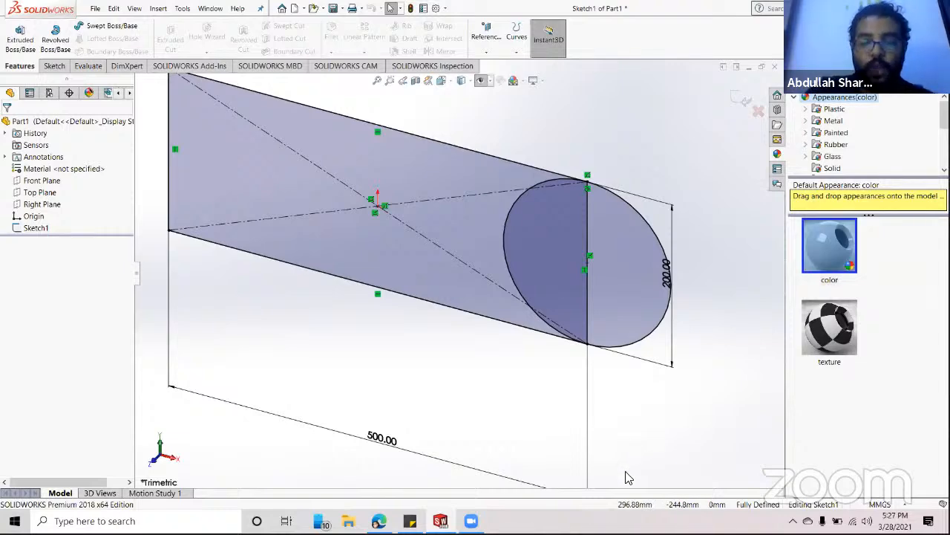
pyautogui.press('space')
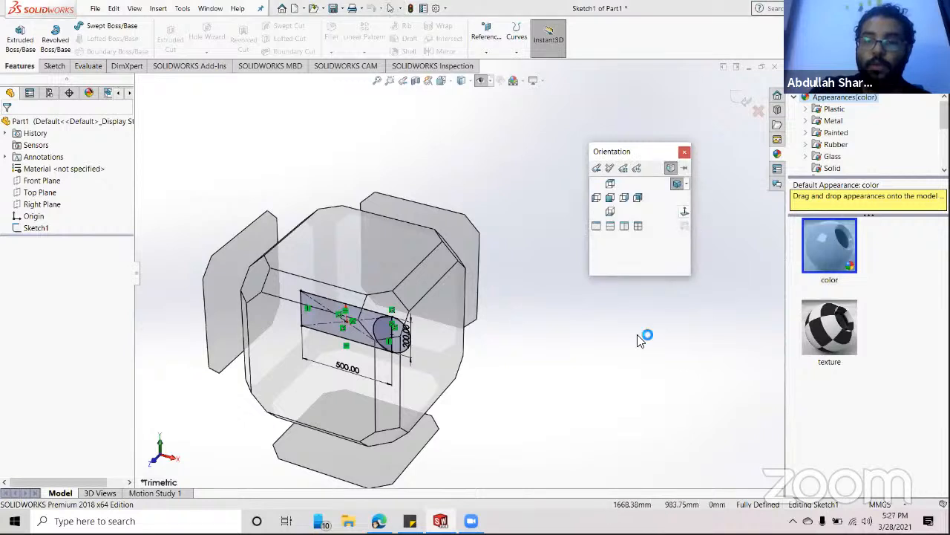
pyautogui.click(365, 382)
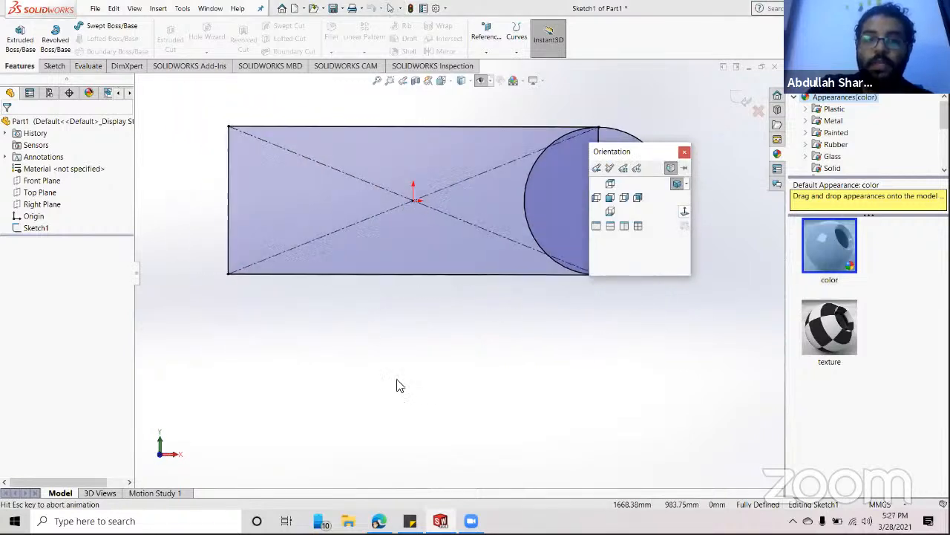
# - Power-trim the right parts of the upper and lower diagonal lines
pyautogui.click(54, 67)
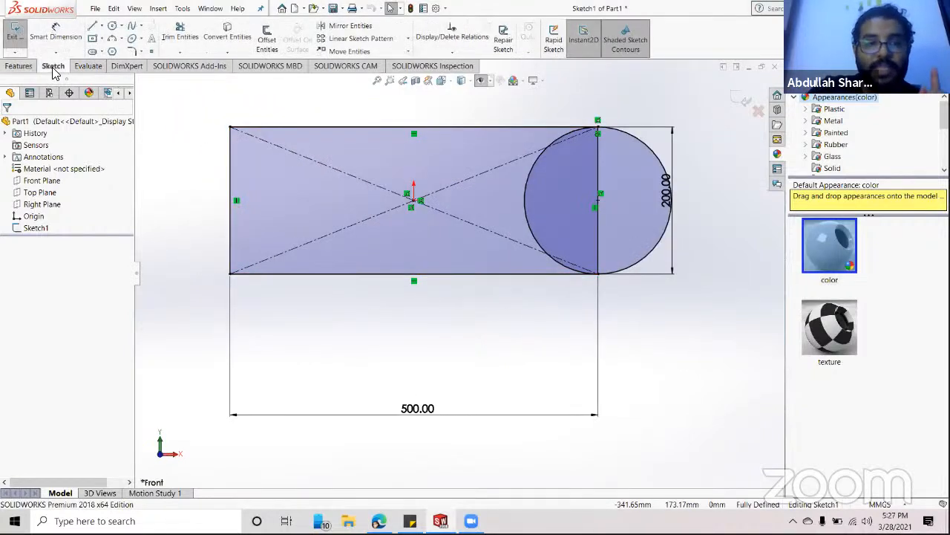
pyautogui.click(180, 34)
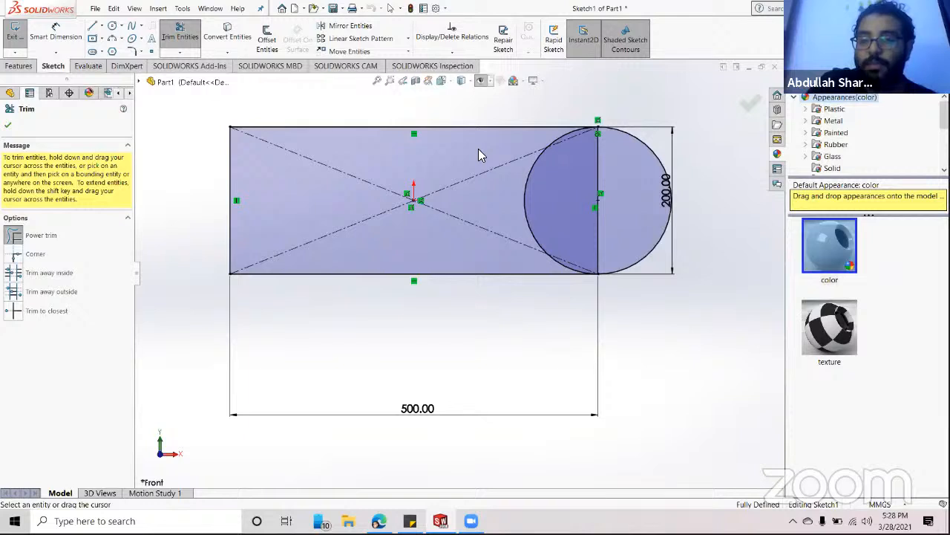
pyautogui.moveTo(479, 156); pyautogui.dragTo(499, 212)
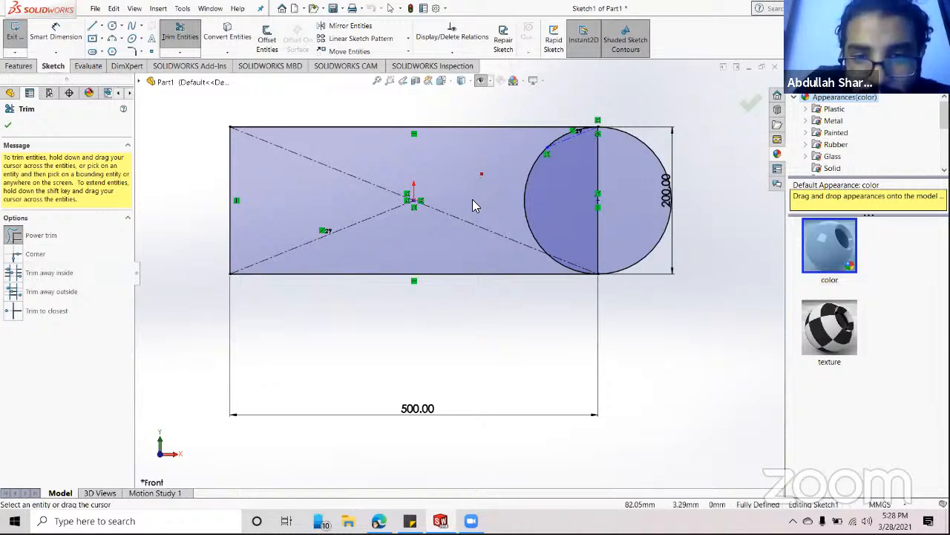
pyautogui.moveTo(466, 224); pyautogui.dragTo(426, 250)
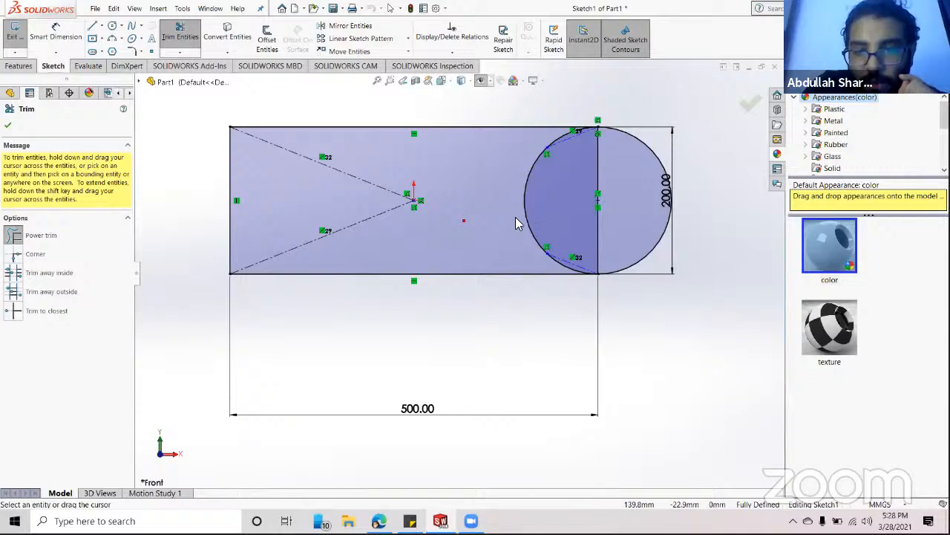
# - Trim away the circle's inner arcs and the rectangle's right end line
pyautogui.moveTo(525, 213); pyautogui.dragTo(546, 213)
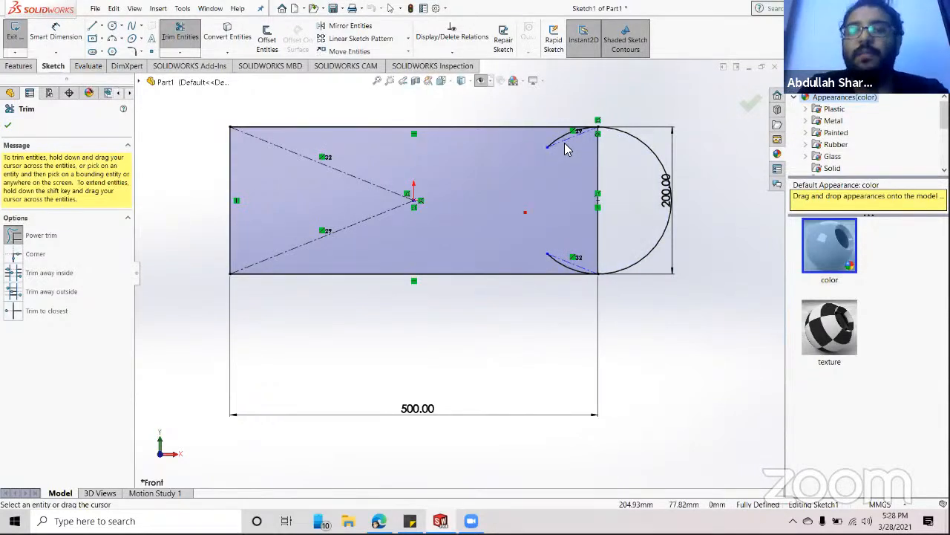
pyautogui.moveTo(563, 146); pyautogui.dragTo(559, 141)
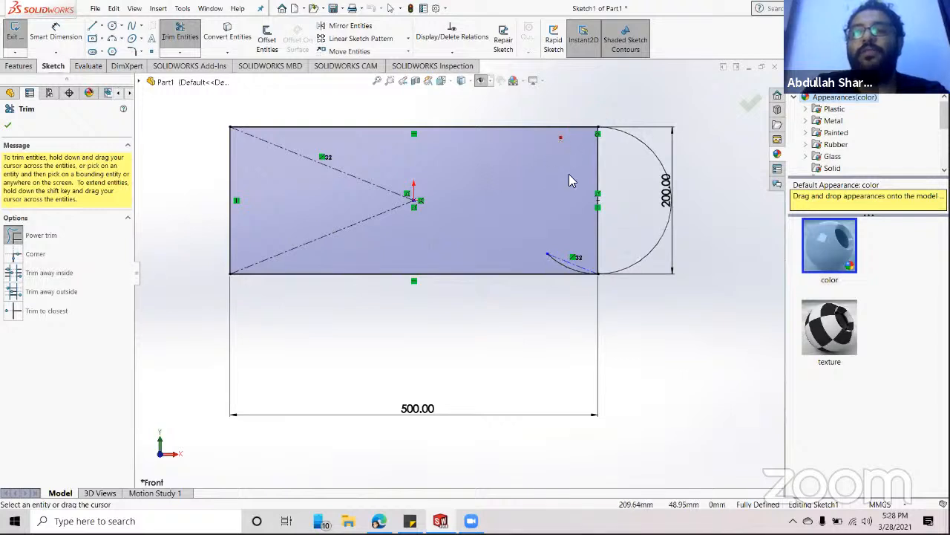
pyautogui.moveTo(566, 251); pyautogui.dragTo(546, 261)
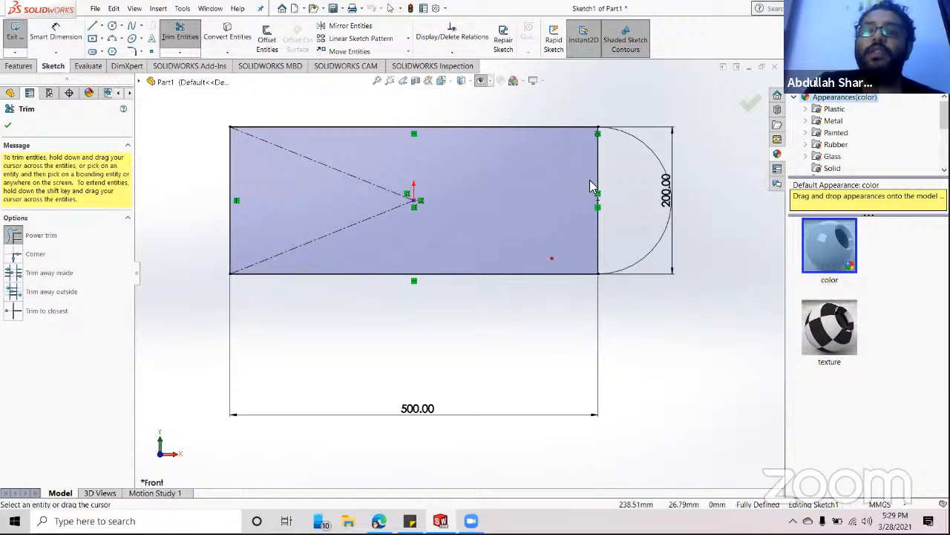
pyautogui.moveTo(594, 185); pyautogui.dragTo(614, 185)
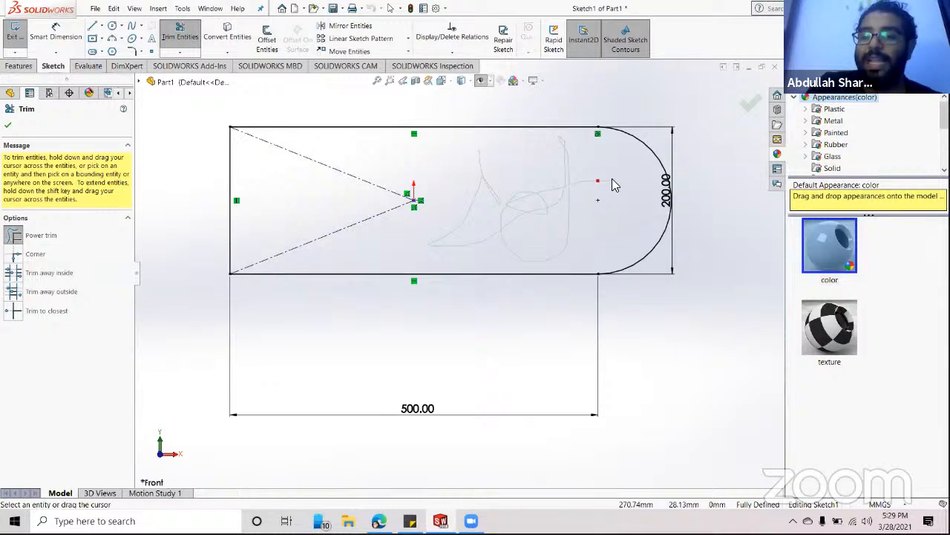
pyautogui.moveTo(612, 179)
pyautogui.mouseDown()
pyautogui.moveTo(575, 199)
pyautogui.moveTo(419, 165)
pyautogui.moveTo(255, 170)
pyautogui.mouseUp()
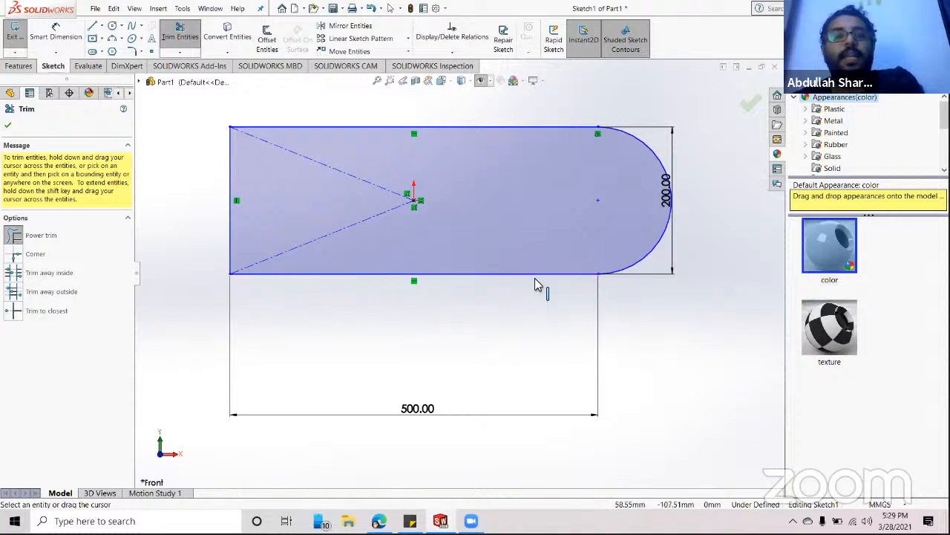
# - Extrude the rounded-end sketch blind to 25 mm as Boss-Extrude2, then clear the selection
pyautogui.click(18, 66)
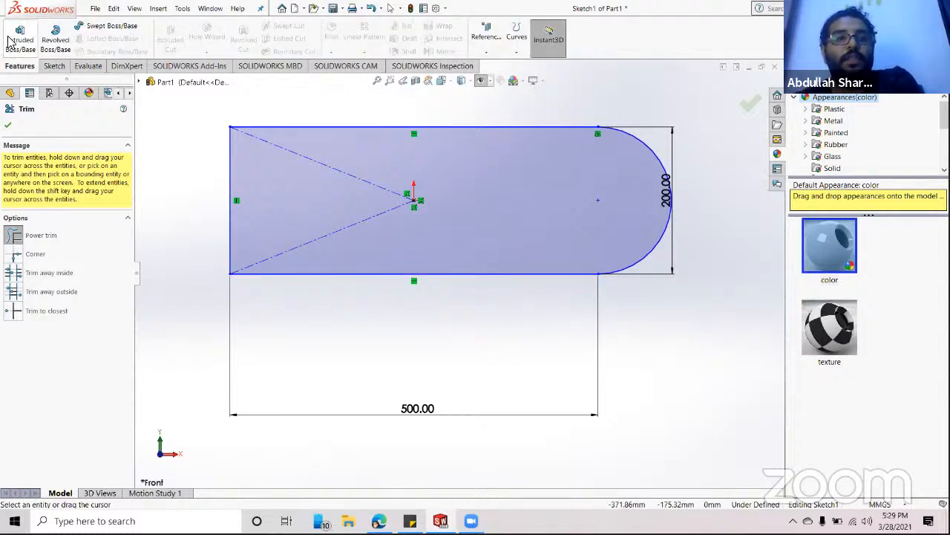
pyautogui.click(16, 40)
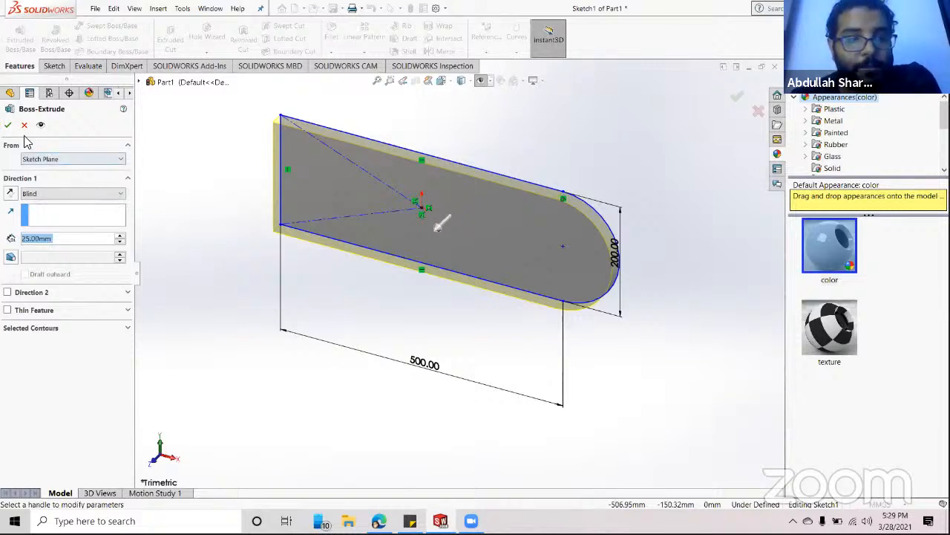
pyautogui.click(7, 124)
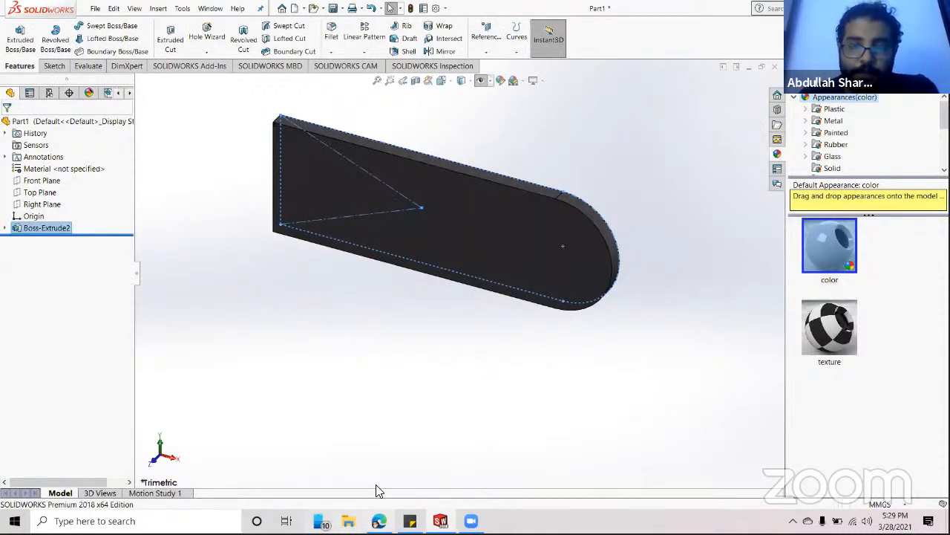
pyautogui.click(713, 233)
pyautogui.scroll(2, 643, 289)
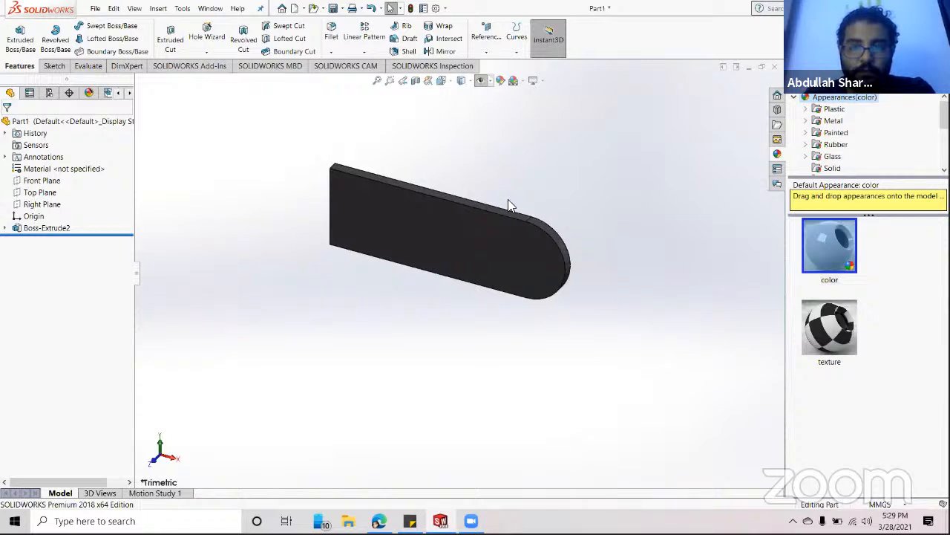
pyautogui.scroll(-2, 325, 201)
pyautogui.scroll(-2, 325, 201)
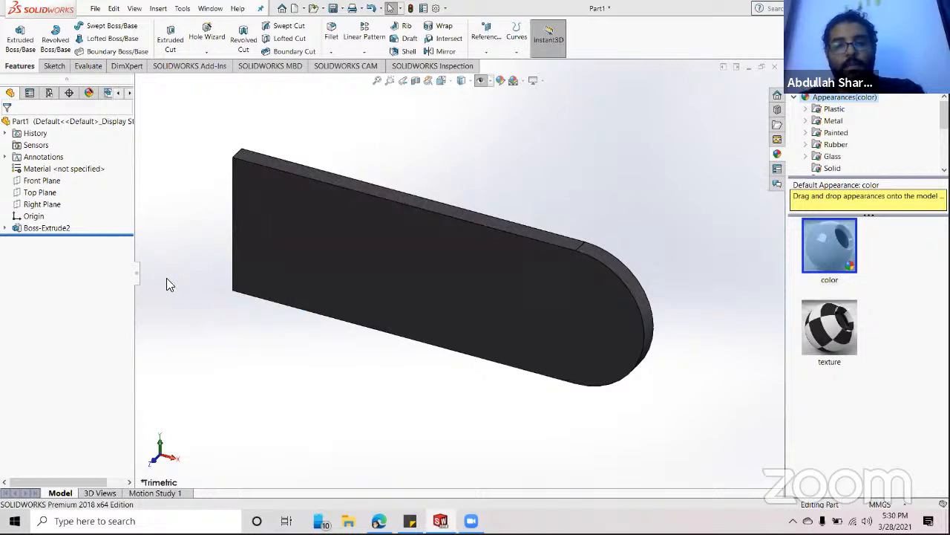
# - Delete the Boss-Extrude2 feature and confirm the deletion
pyautogui.rightClick(38, 229)
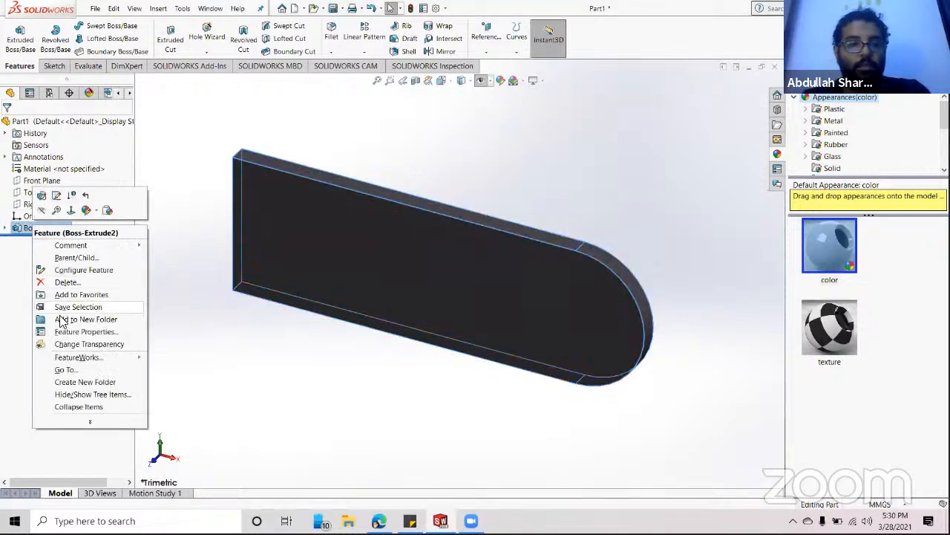
pyautogui.click(67, 282)
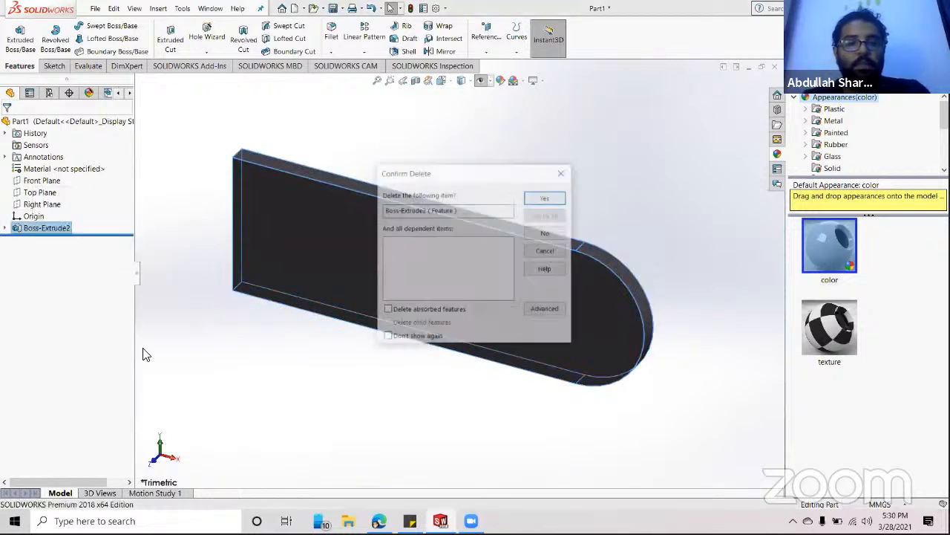
pyautogui.click(546, 196)
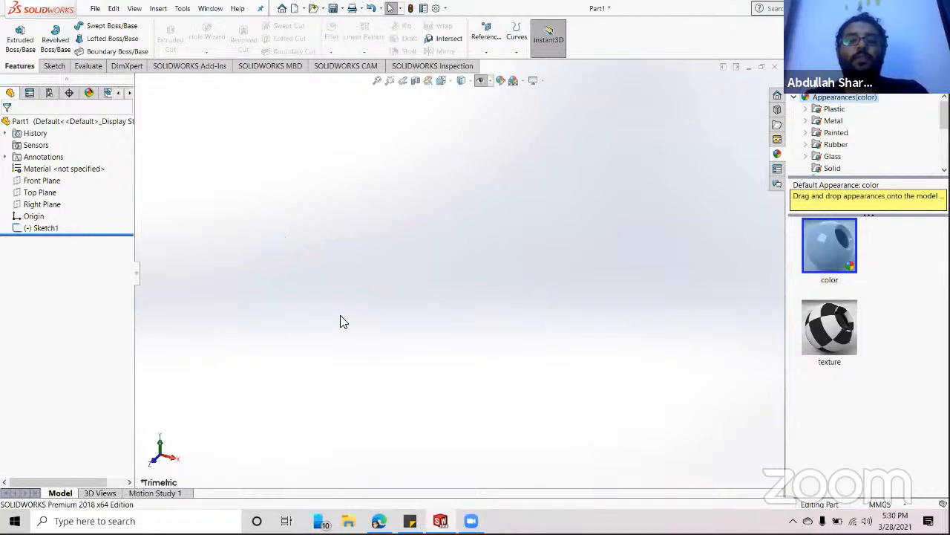
# - Reopen Sketch1 for editing and view the 500 × 200 profile Normal To
pyautogui.click(33, 228)
pyautogui.click(43, 207)
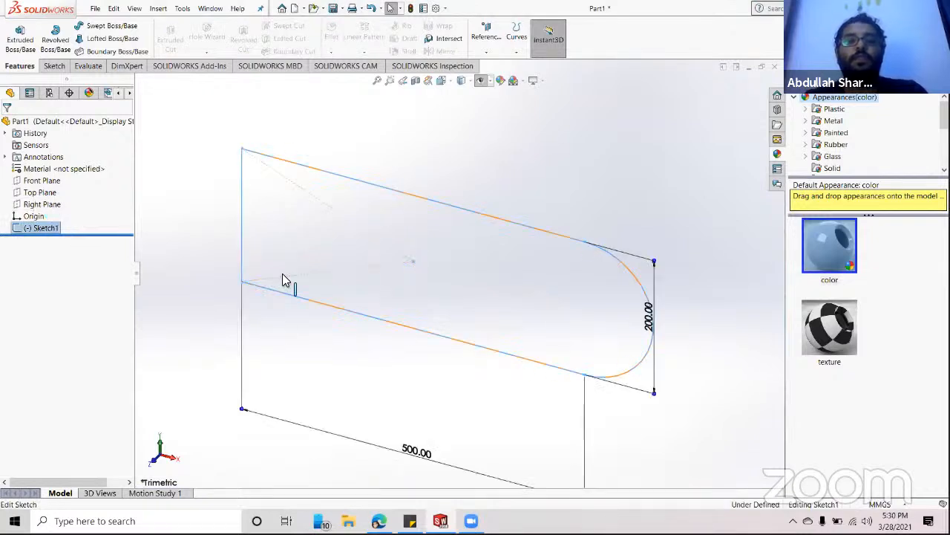
pyautogui.press('space')
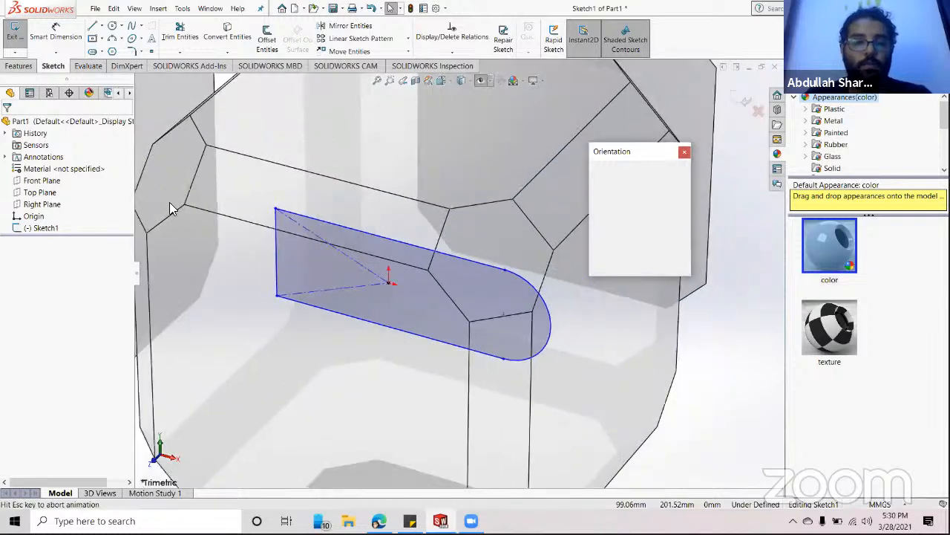
pyautogui.click(684, 211)
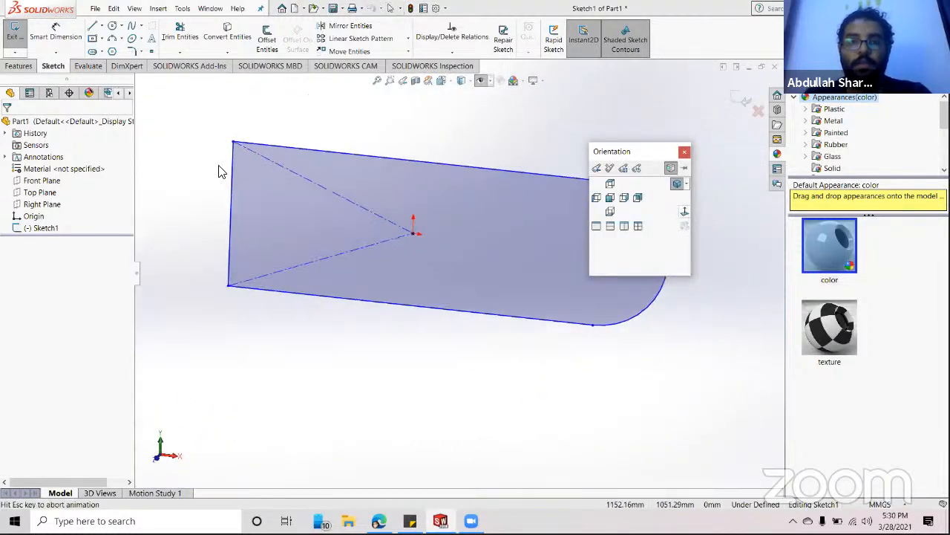
pyautogui.scroll(3, 324, 226)
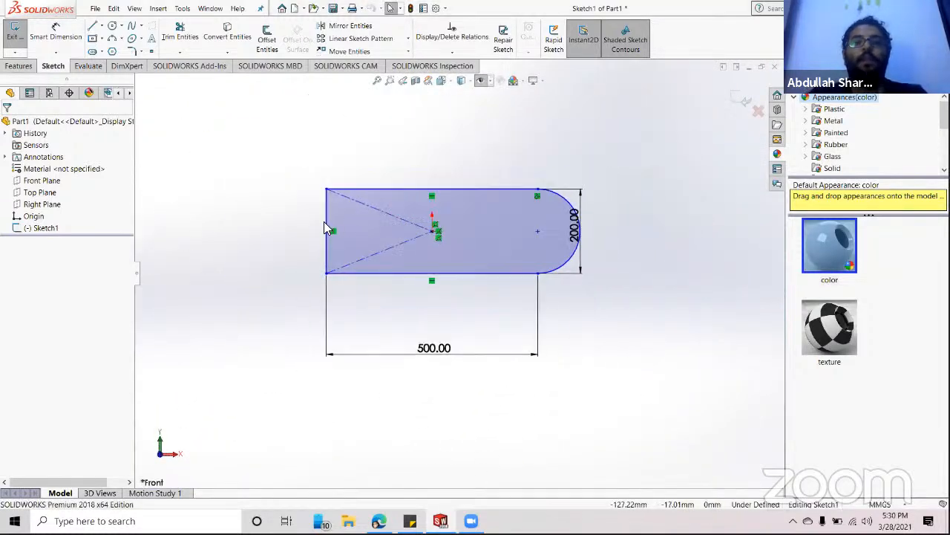
pyautogui.scroll(-2, 399, 173)
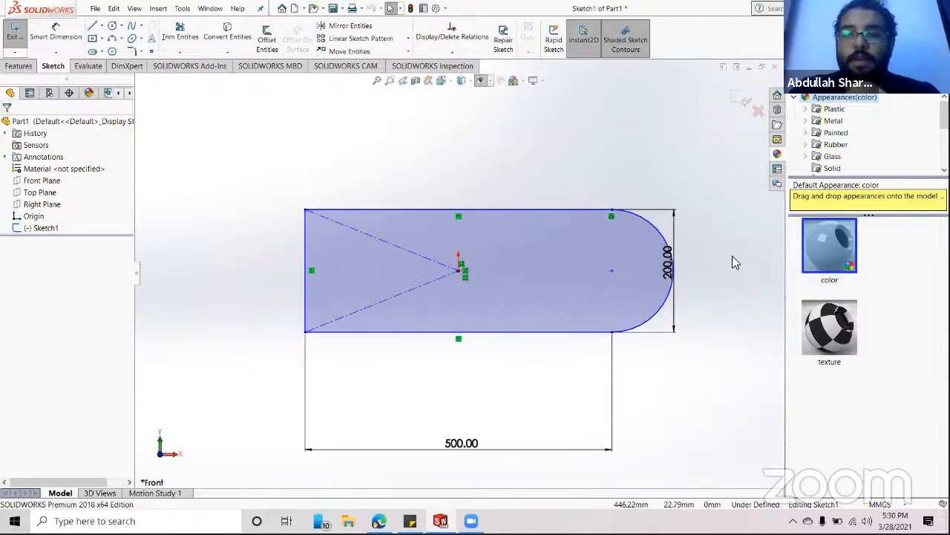
pyautogui.scroll(-1, 732, 255)
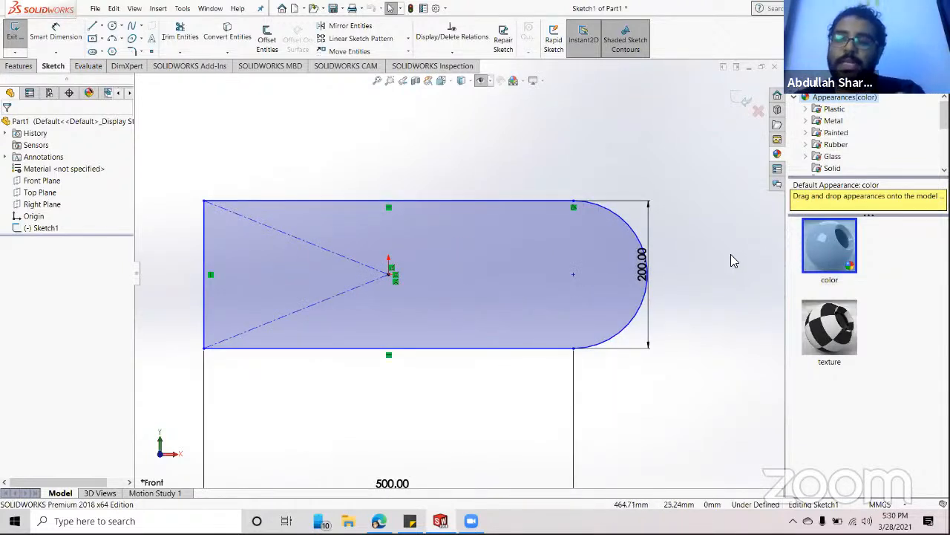
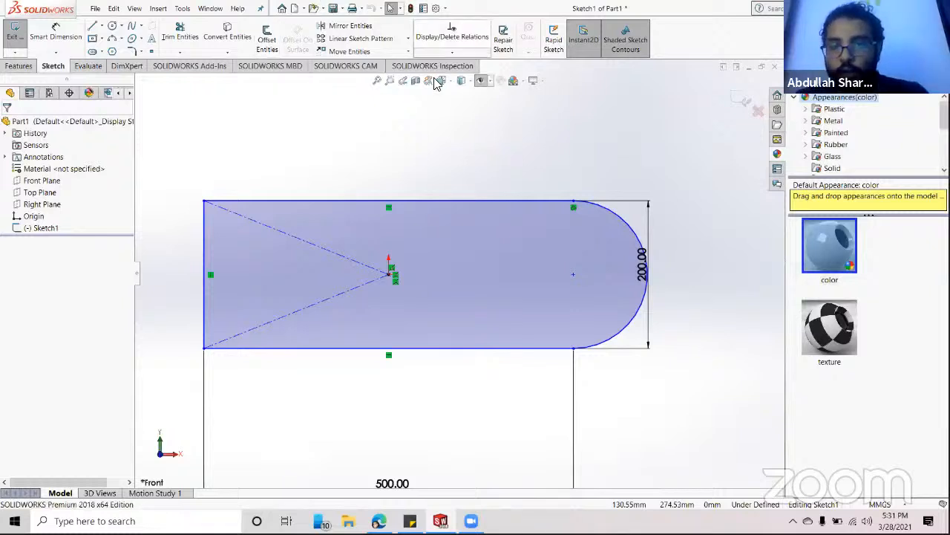
# - Start offsetting the slot outline chain with a trial offset distance of 1 mm
pyautogui.click(273, 45)
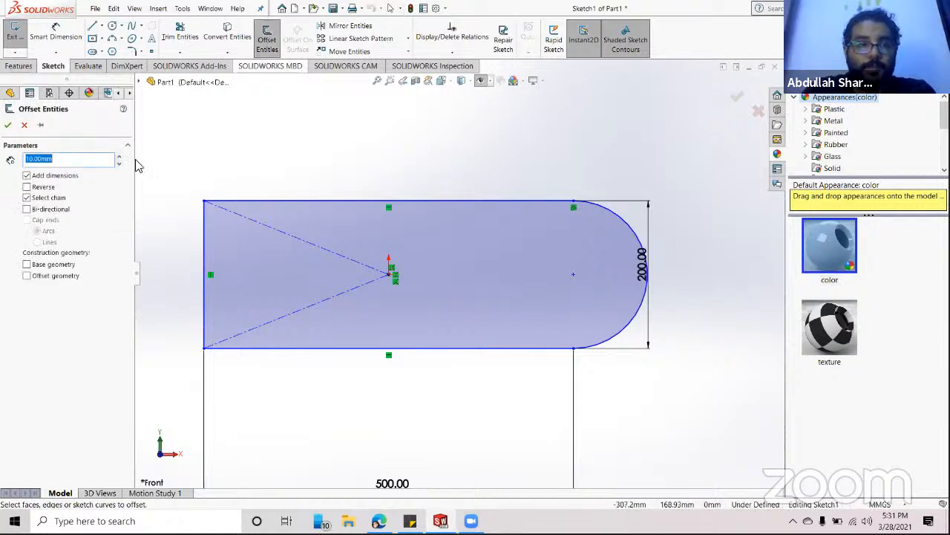
pyautogui.click(46, 160)
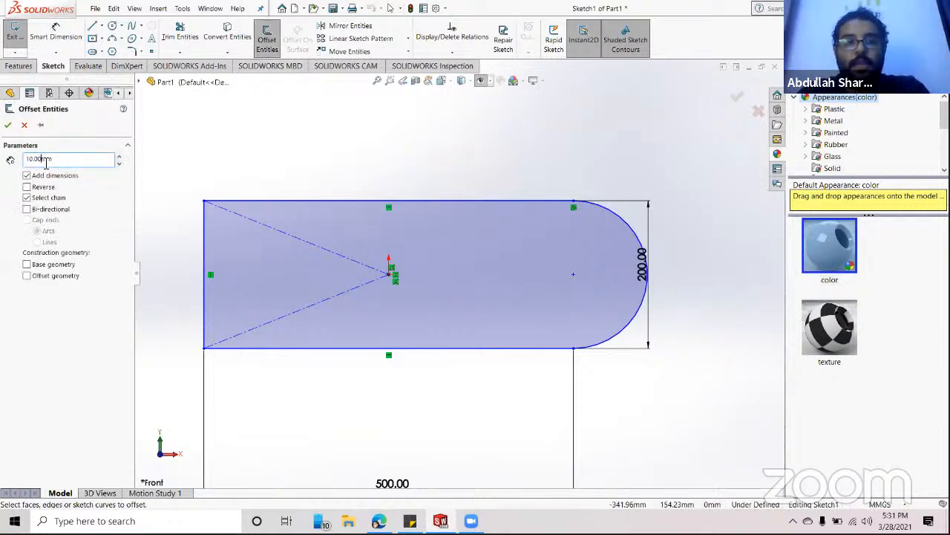
pyautogui.doubleClick(46, 161)
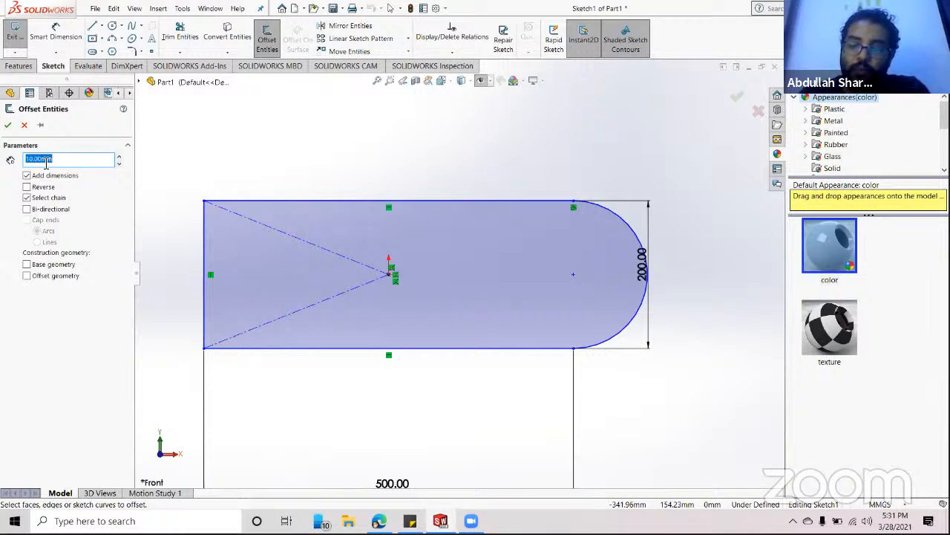
pyautogui.write('1')
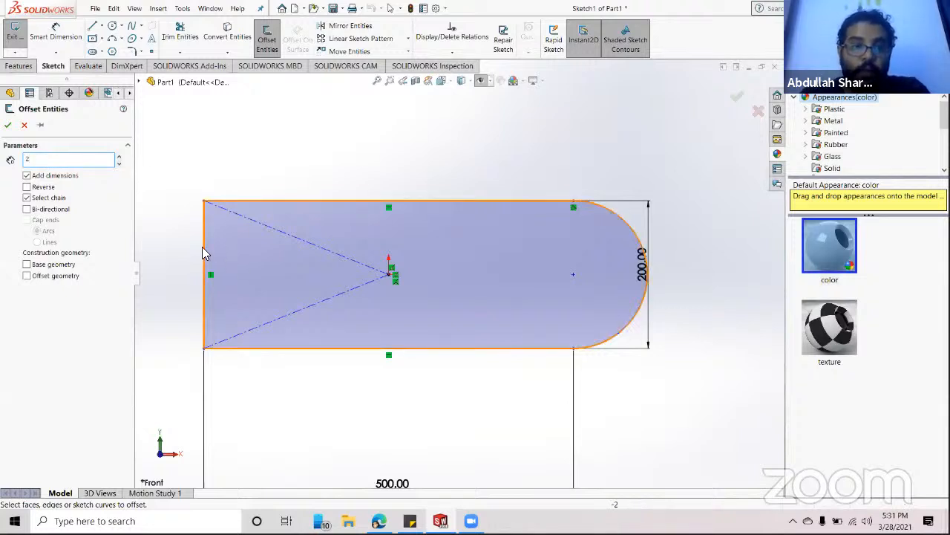
pyautogui.click(277, 200)
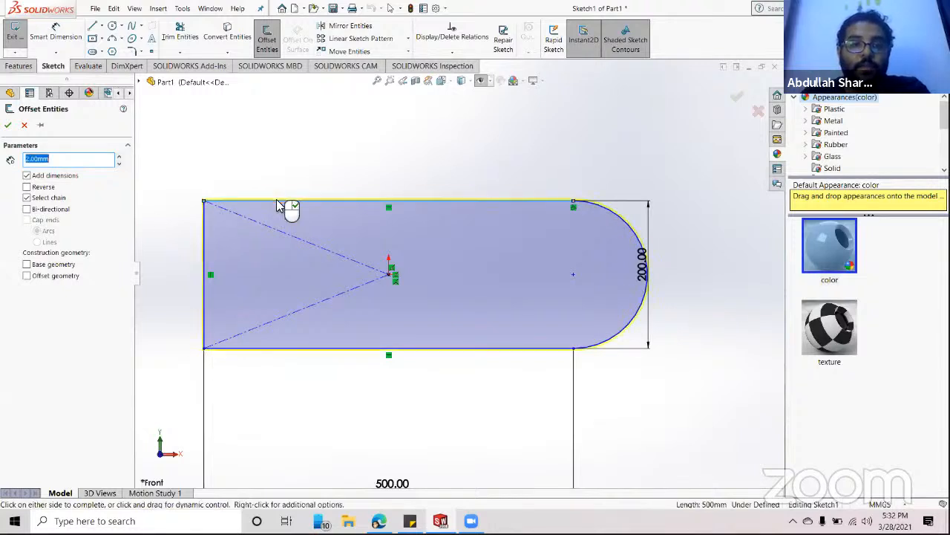
# - Change the offset distance to 5 mm and confirm the inner contour
pyautogui.scroll(-5, 557, 250)
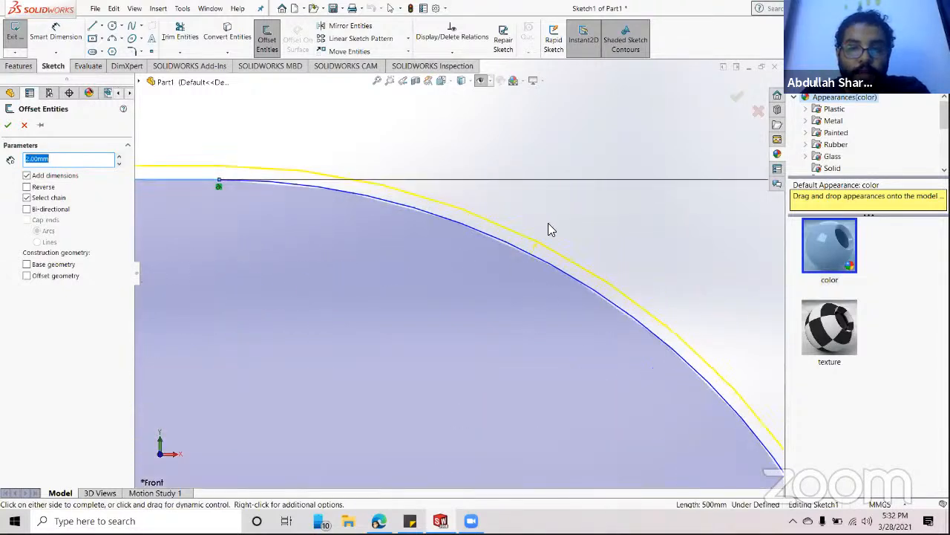
pyautogui.scroll(-2, 550, 229)
pyautogui.scroll(4, 345, 238)
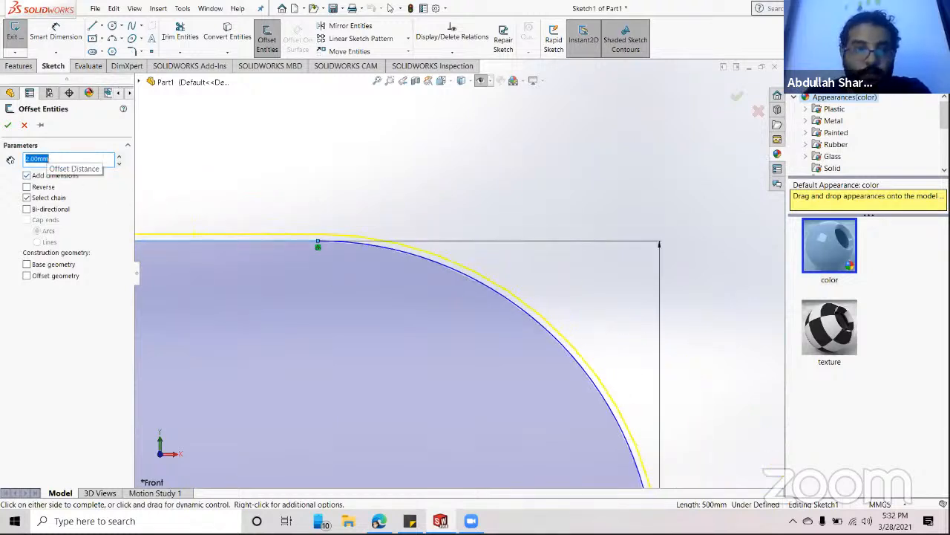
pyautogui.write('5')
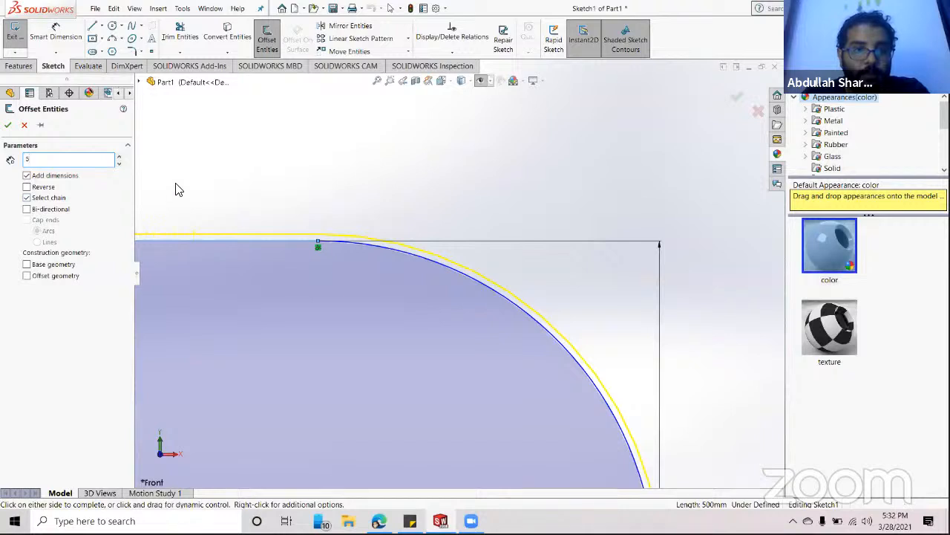
pyautogui.press('Return')
pyautogui.scroll(8, 452, 323)
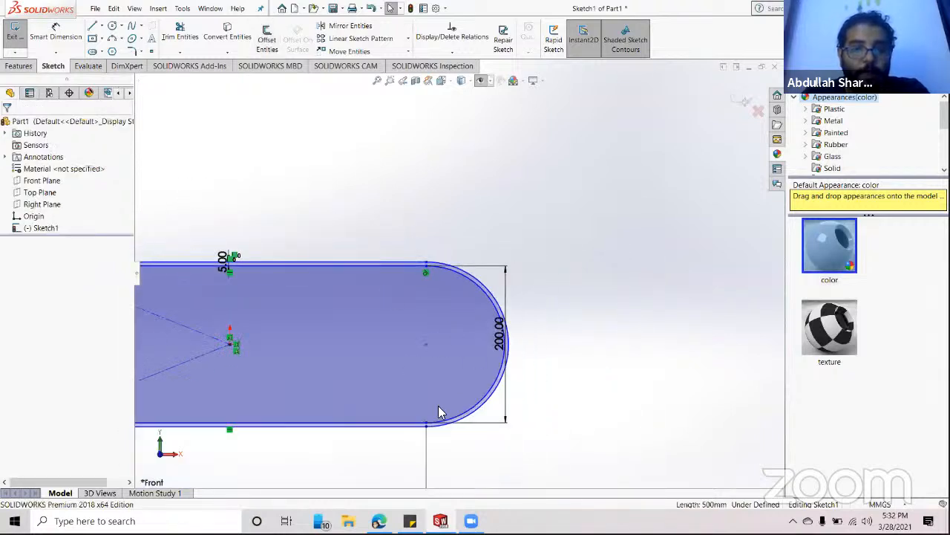
pyautogui.scroll(-3, 438, 439)
pyautogui.scroll(3, 435, 427)
pyautogui.scroll(2, 238, 245)
pyautogui.scroll(-4, 202, 242)
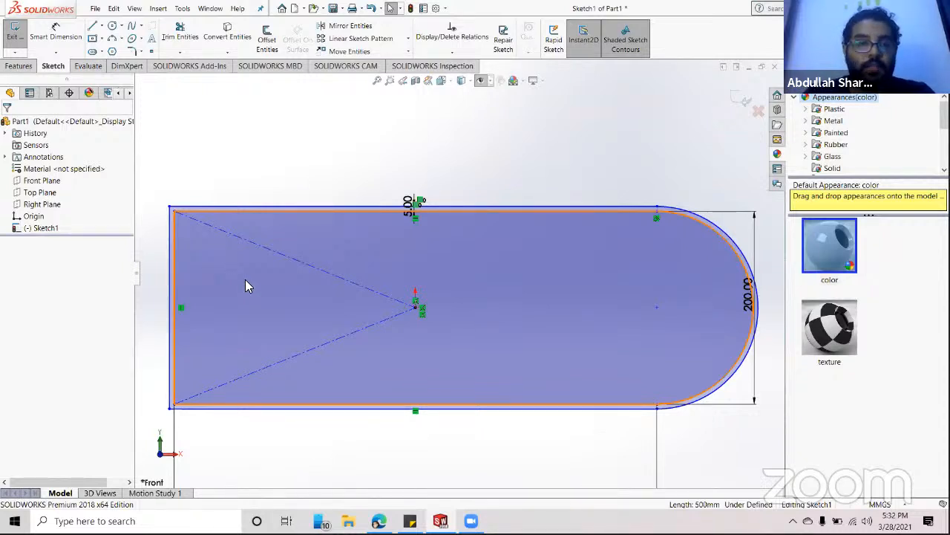
# - Extrude the offset profile 25 mm as Boss-Extrude3 and stand the loop upright
pyautogui.click(20, 67)
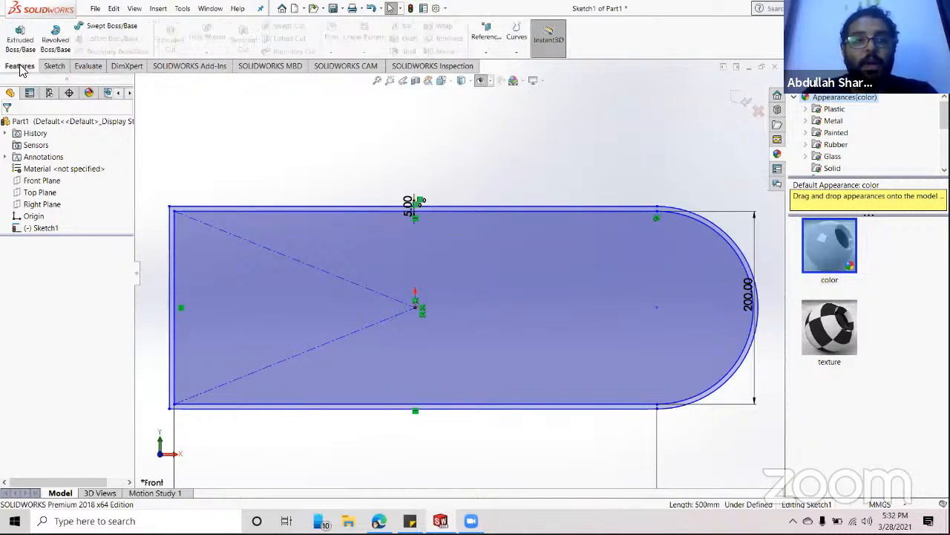
pyautogui.click(22, 33)
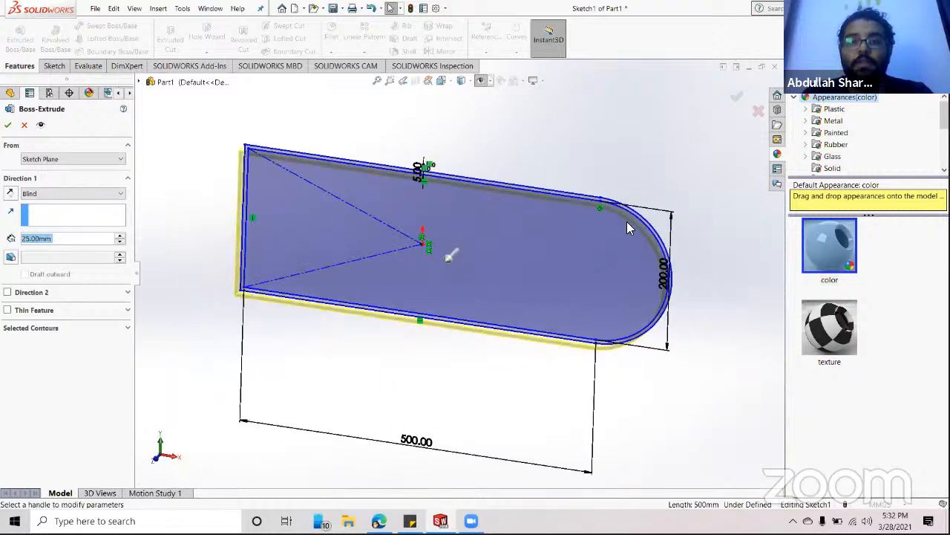
pyautogui.click(8, 125)
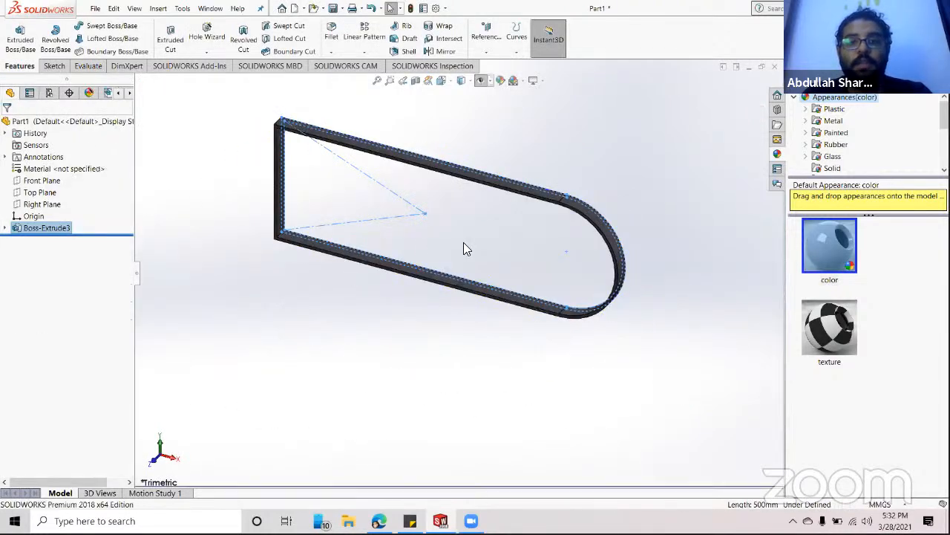
pyautogui.click(672, 294)
pyautogui.scroll(-8, 566, 223)
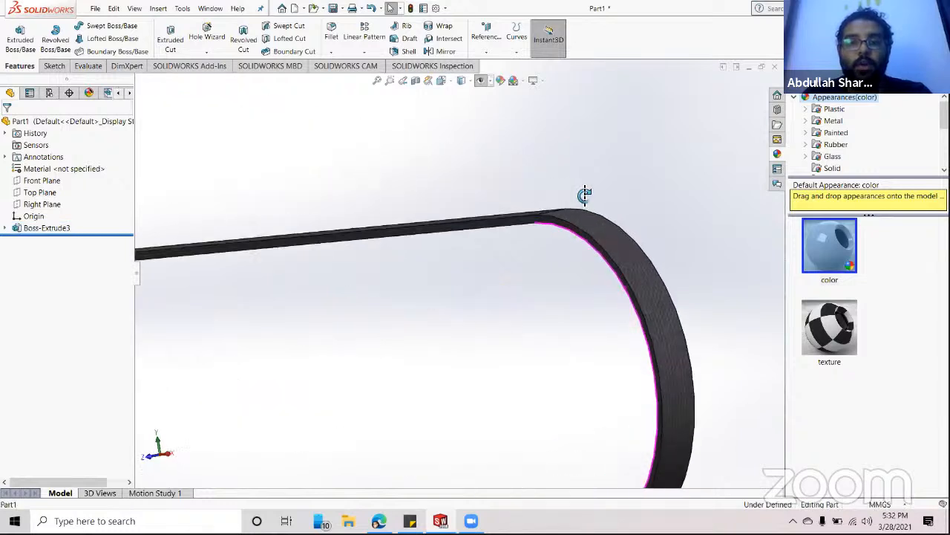
pyautogui.scroll(6, 590, 291)
pyautogui.moveTo(543, 386); pyautogui.dragTo(528, 312, button='middle')
pyautogui.scroll(-10, 527, 312)
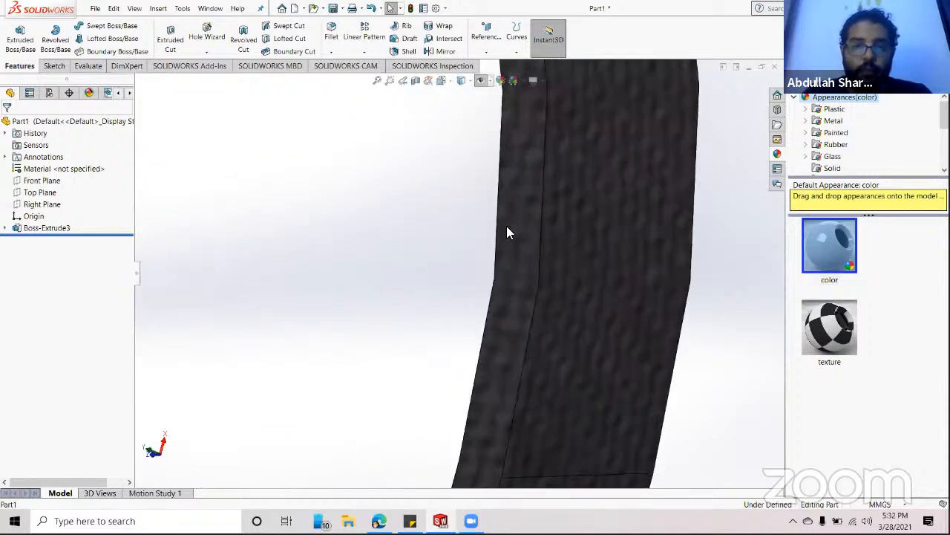
pyautogui.scroll(3, 545, 266)
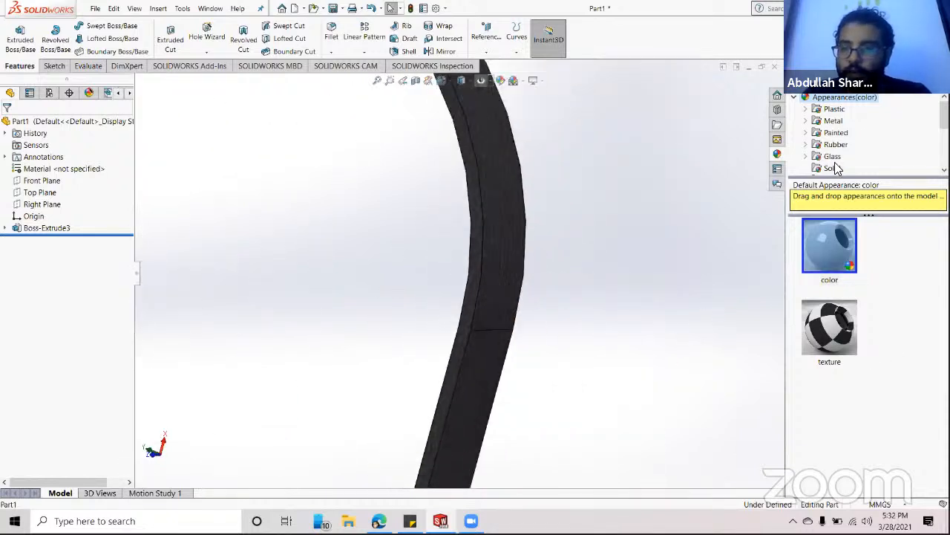
# - Apply the light grey high gloss plastic appearance to the part
pyautogui.click(834, 109)
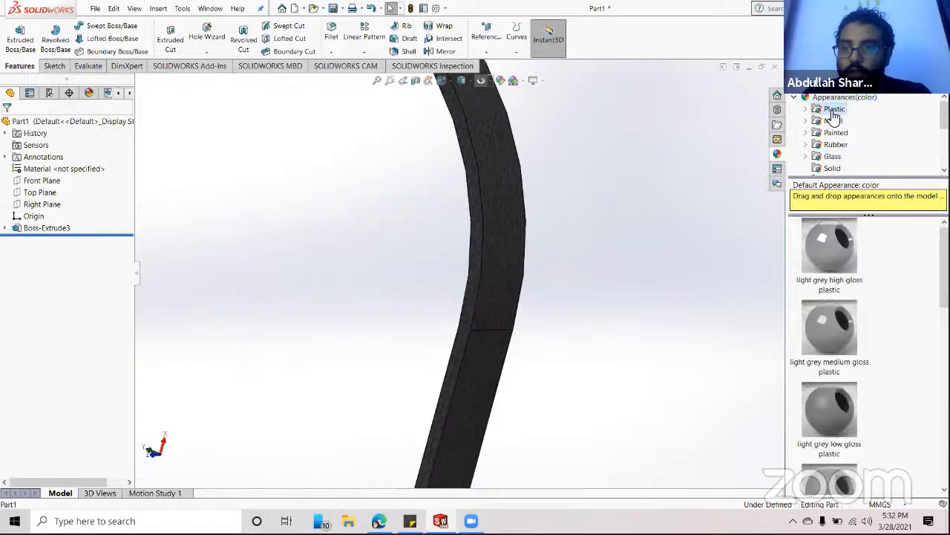
pyautogui.doubleClick(832, 241)
pyautogui.scroll(3, 361, 265)
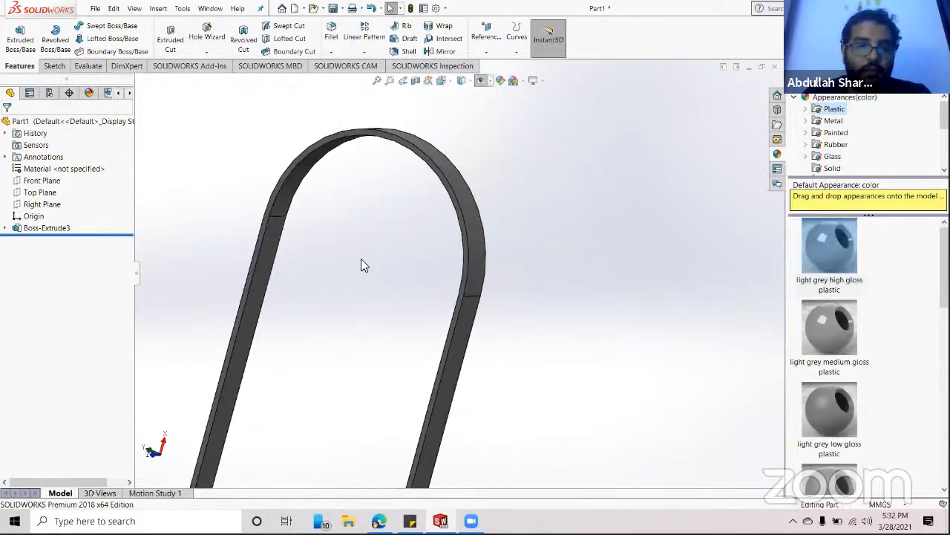
pyautogui.scroll(-5, 248, 187)
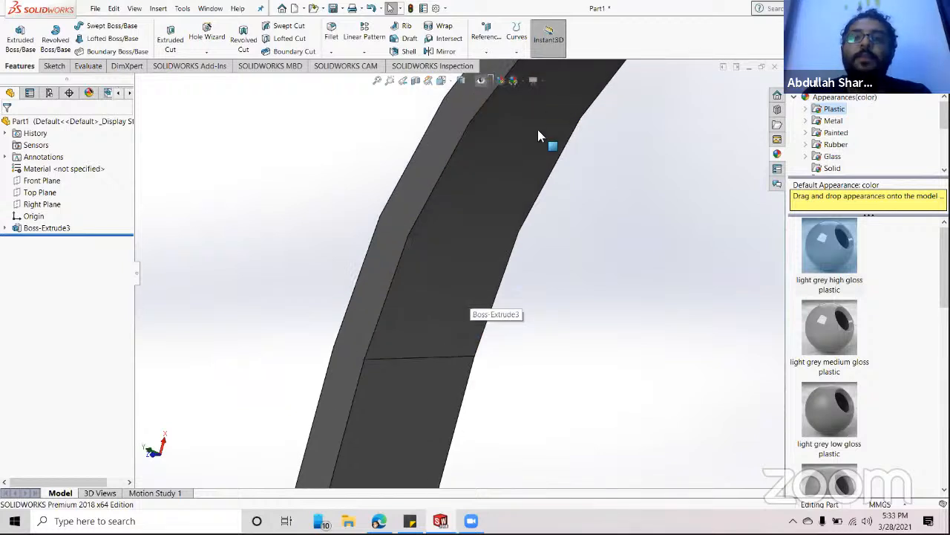
pyautogui.scroll(5, 538, 130)
pyautogui.moveTo(646, 267); pyautogui.dragTo(467, 431, button='middle')
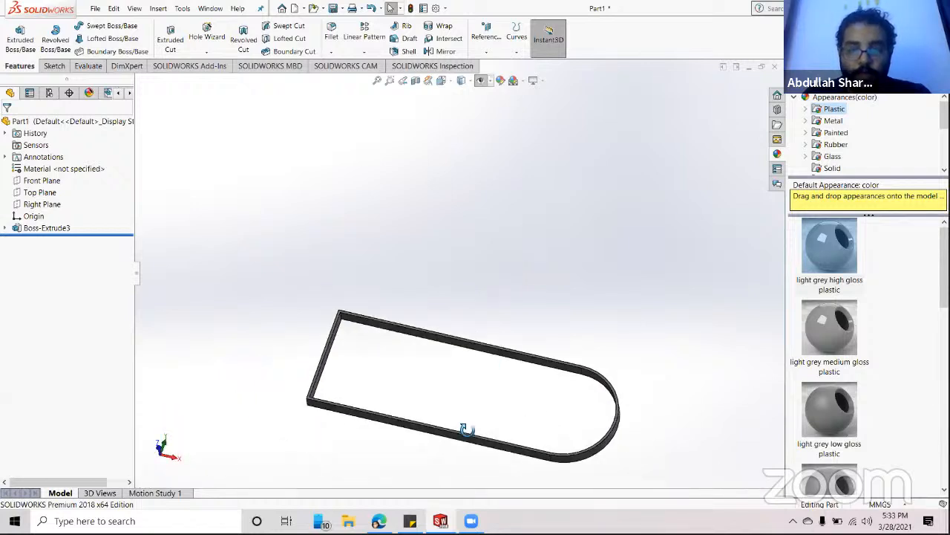
pyautogui.scroll(-5, 437, 431)
pyautogui.scroll(-3, 437, 436)
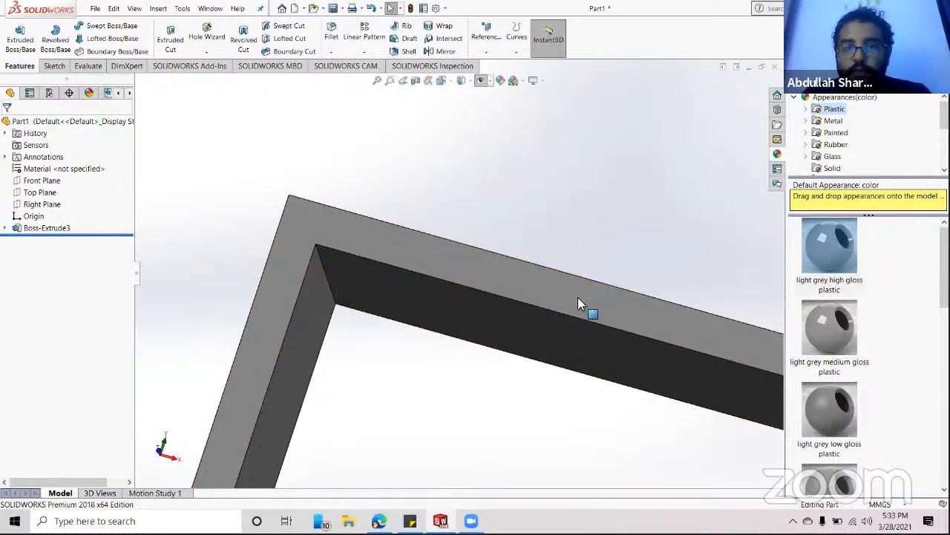
pyautogui.scroll(4, 196, 255)
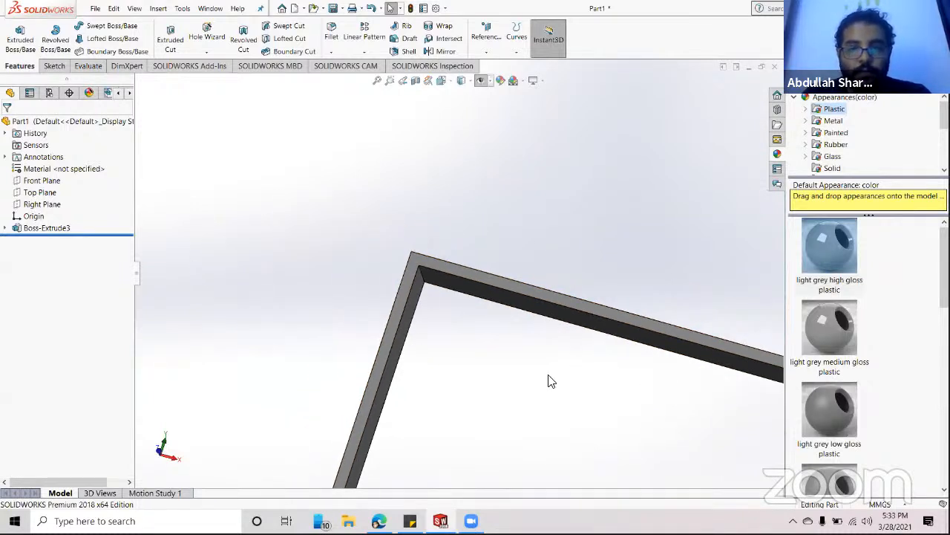
pyautogui.scroll(5, 547, 381)
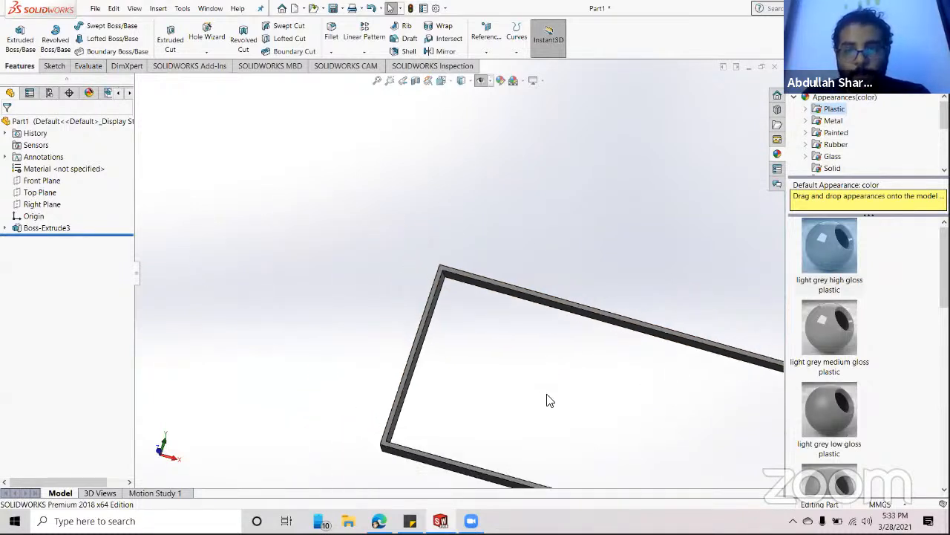
# - Reopen Sketch1, found under Boss-Extrude3, for editing
pyautogui.click(41, 228)
pyautogui.click(6, 229)
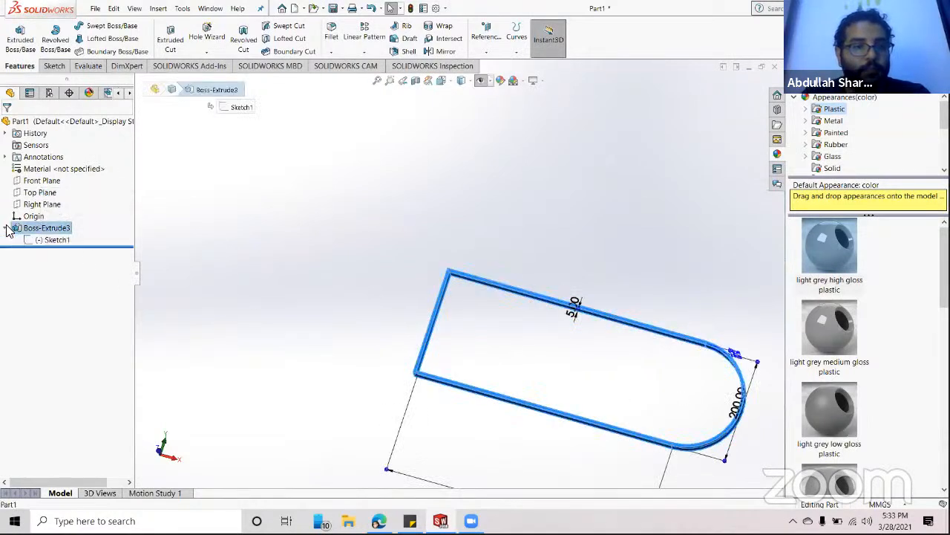
pyautogui.rightClick(20, 231)
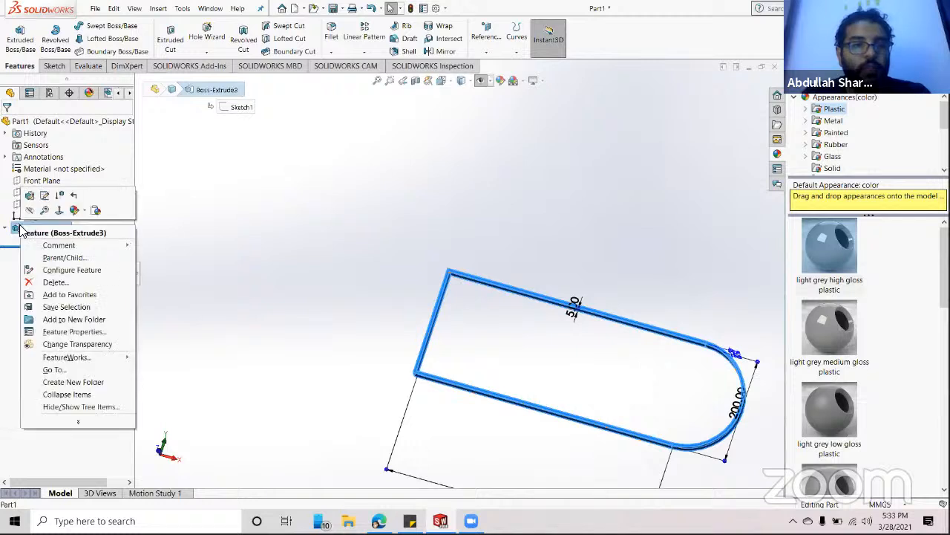
pyautogui.click(408, 263)
pyautogui.moveTo(562, 322)
pyautogui.mouseDown(button='middle')
pyautogui.moveTo(542, 266)
pyautogui.moveTo(503, 334)
pyautogui.mouseUp(button='middle')
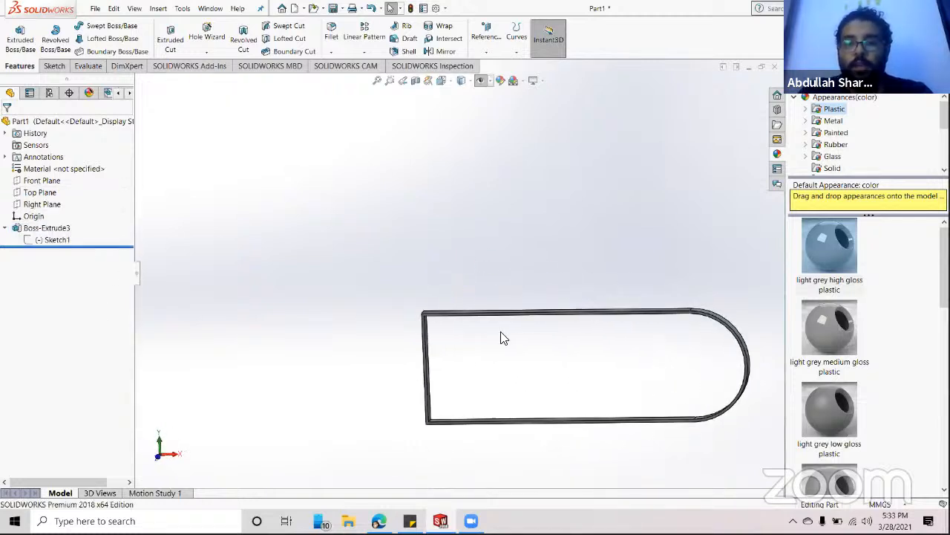
pyautogui.rightClick(48, 241)
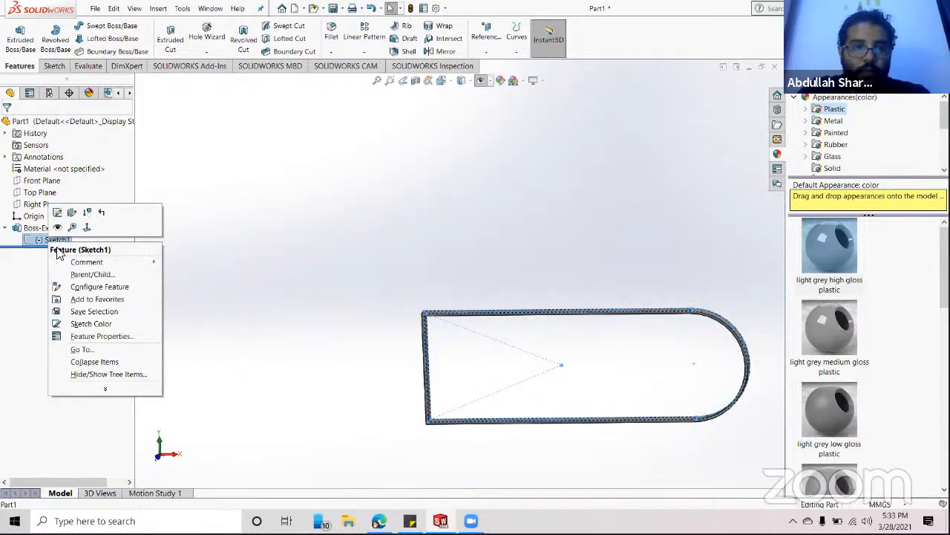
pyautogui.click(33, 240)
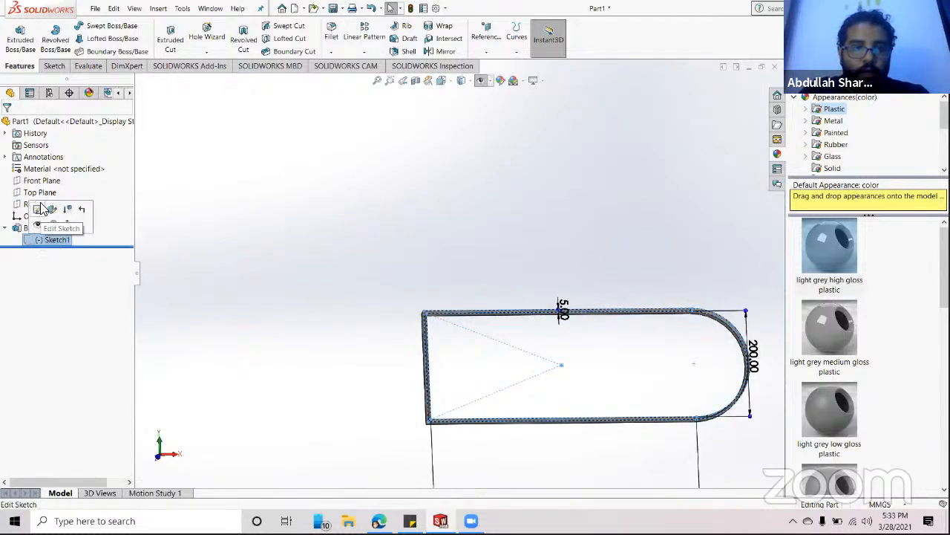
pyautogui.click(41, 212)
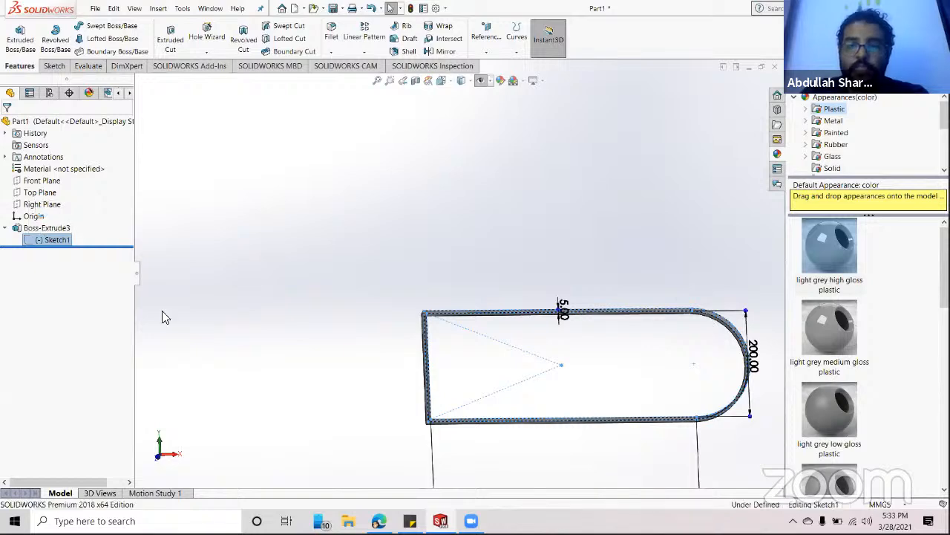
# - Change the rounded-end 200.00 dimension to 400 and exit the sketch to rebuild
pyautogui.scroll(-3, 706, 389)
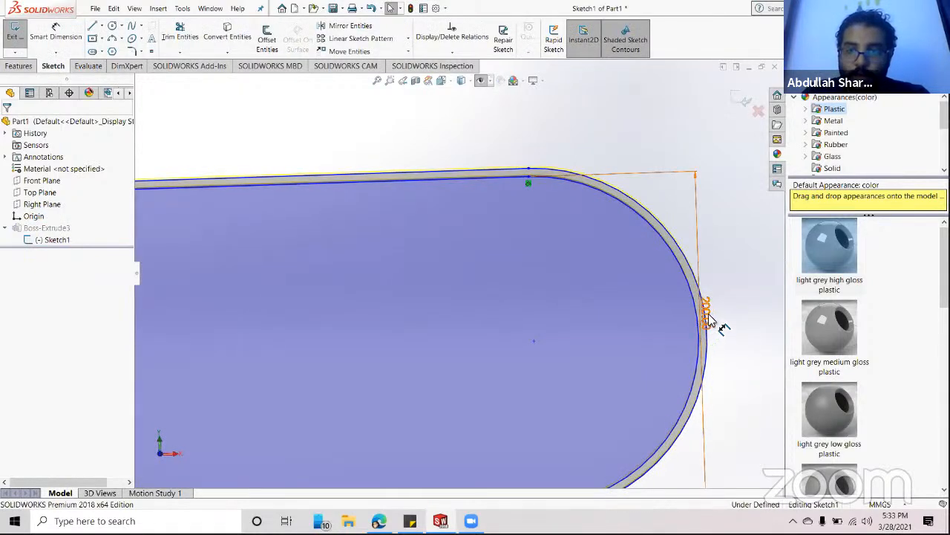
pyautogui.click(706, 312)
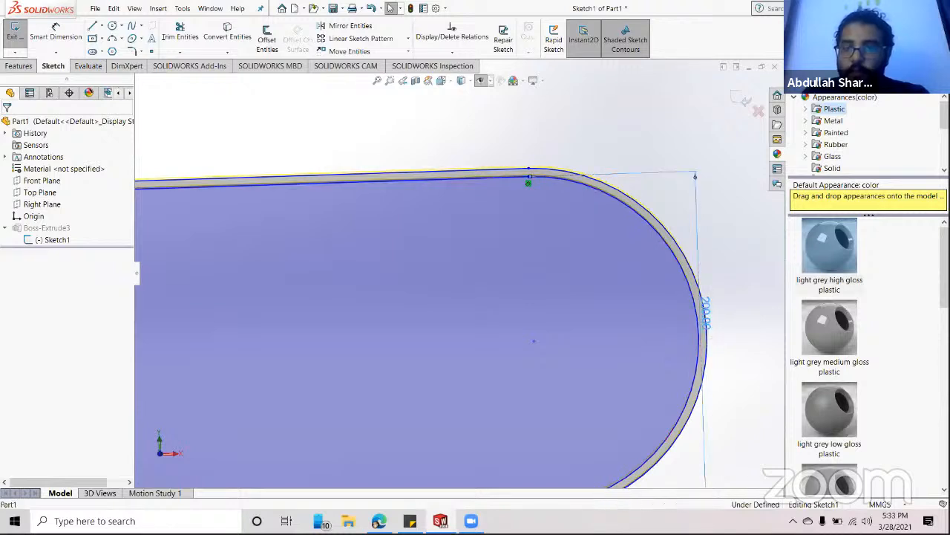
pyautogui.doubleClick(707, 314)
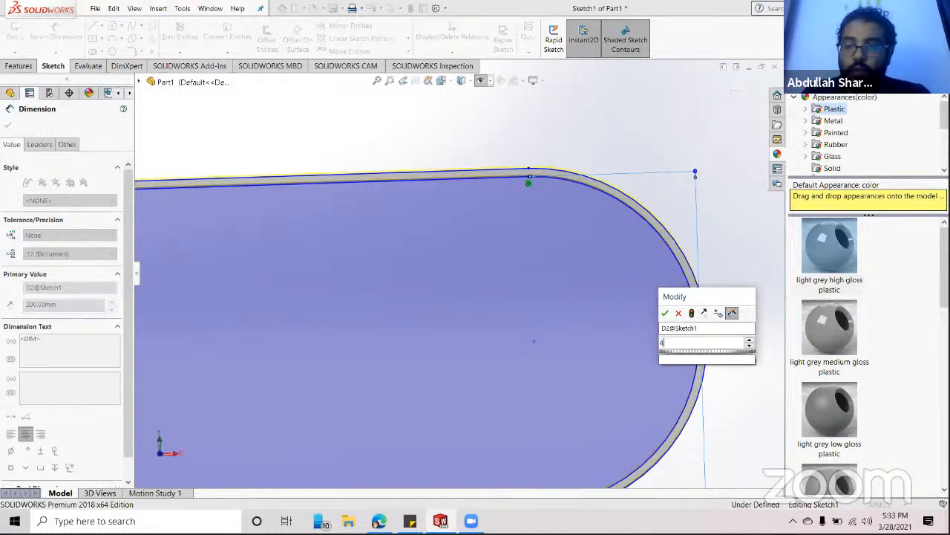
pyautogui.click(706, 314)
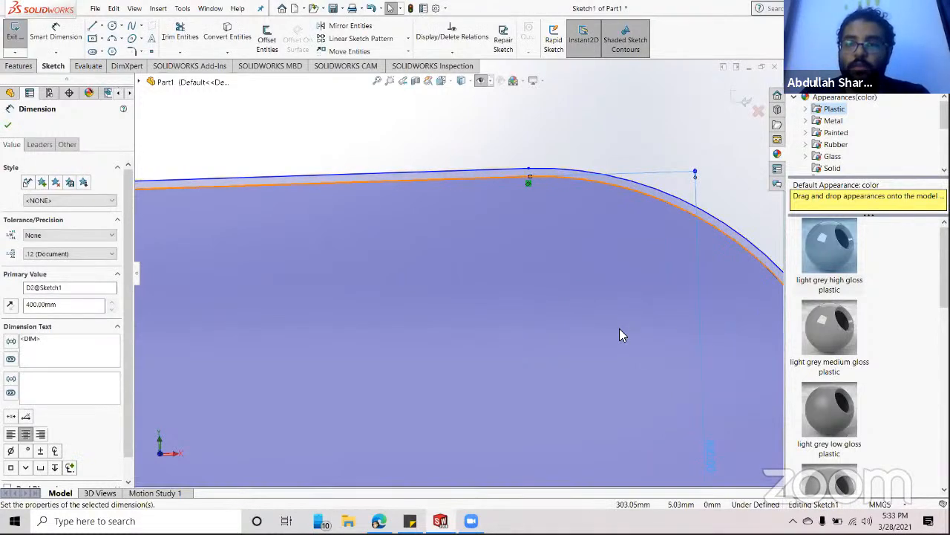
pyautogui.scroll(8, 618, 341)
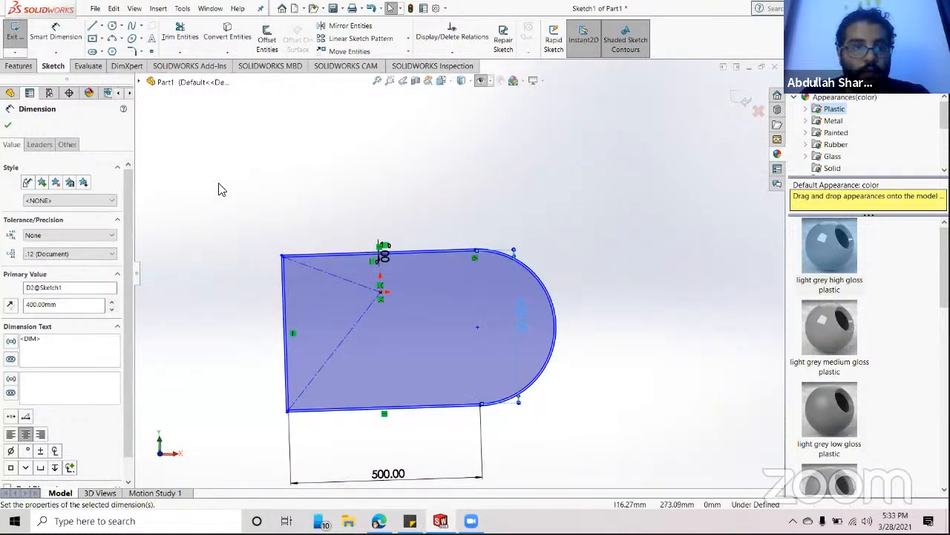
pyautogui.click(7, 125)
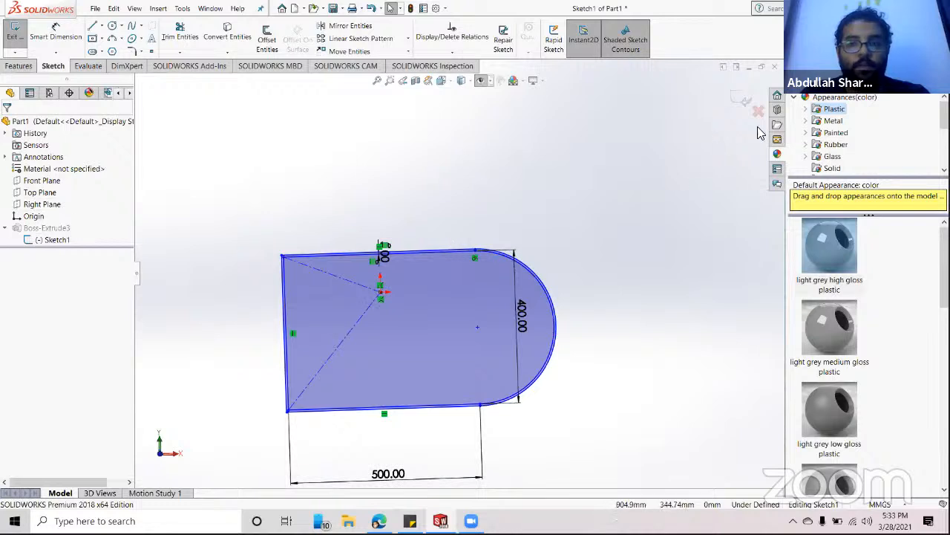
pyautogui.click(741, 99)
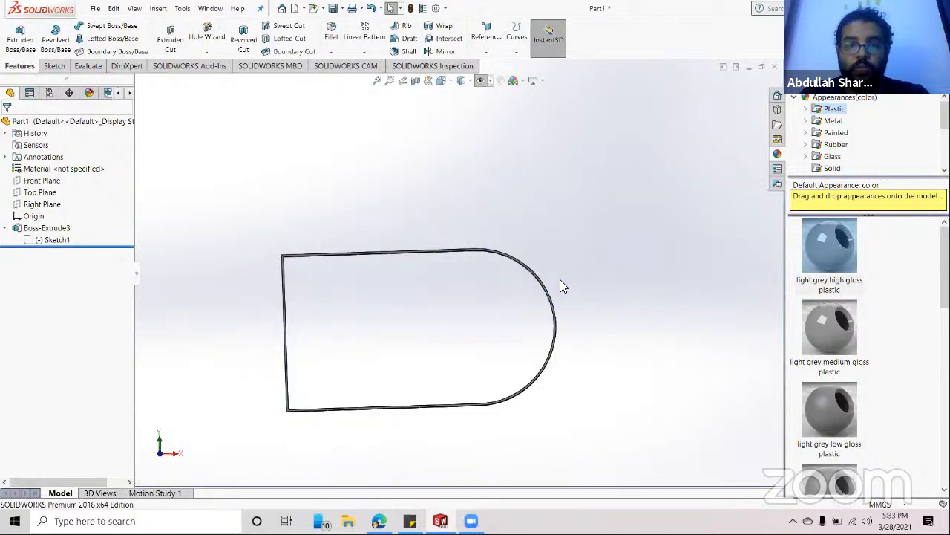
# - Change Boss-Extrude3's depth from 25 to 50 mm
pyautogui.moveTo(561, 282); pyautogui.dragTo(569, 381, button='middle')
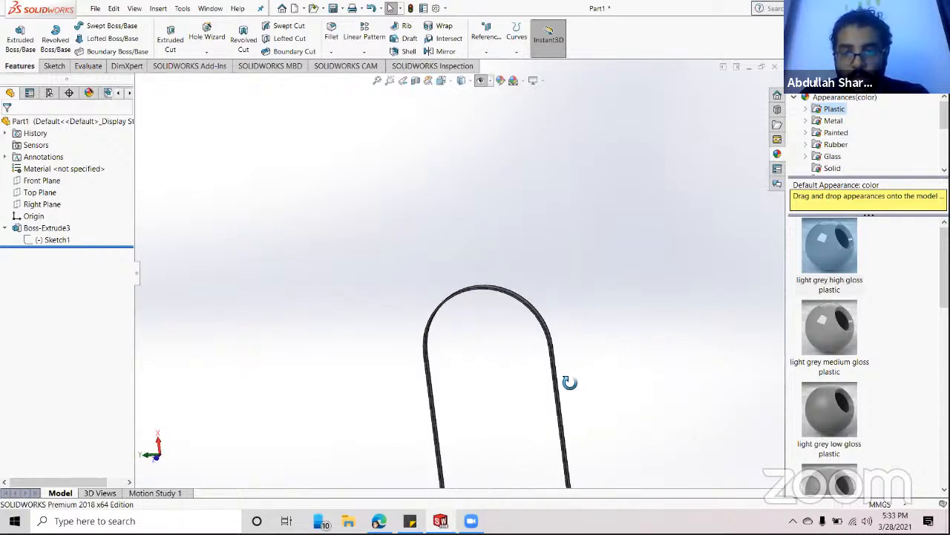
pyautogui.scroll(3, 569, 382)
pyautogui.scroll(-6, 469, 354)
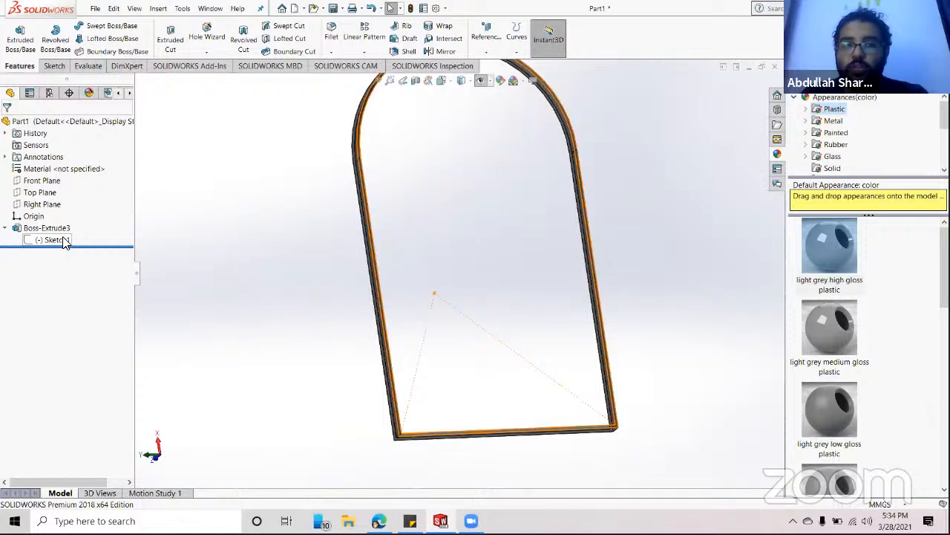
pyautogui.moveTo(614, 243); pyautogui.dragTo(552, 187, button='middle')
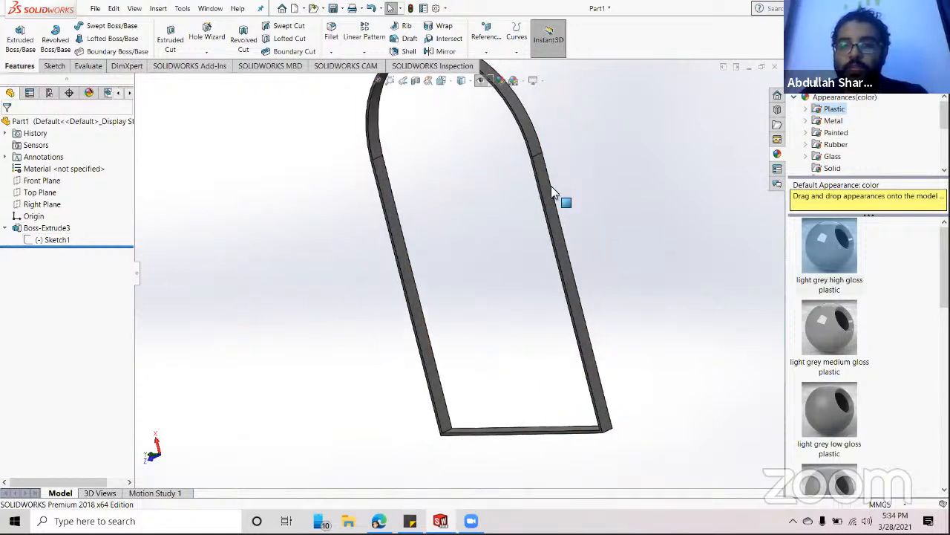
pyautogui.rightClick(35, 232)
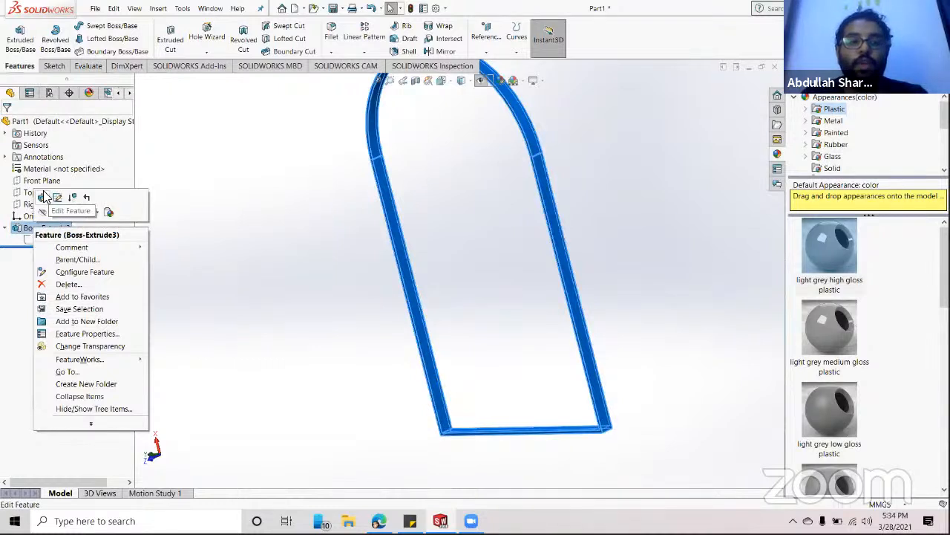
pyautogui.click(42, 197)
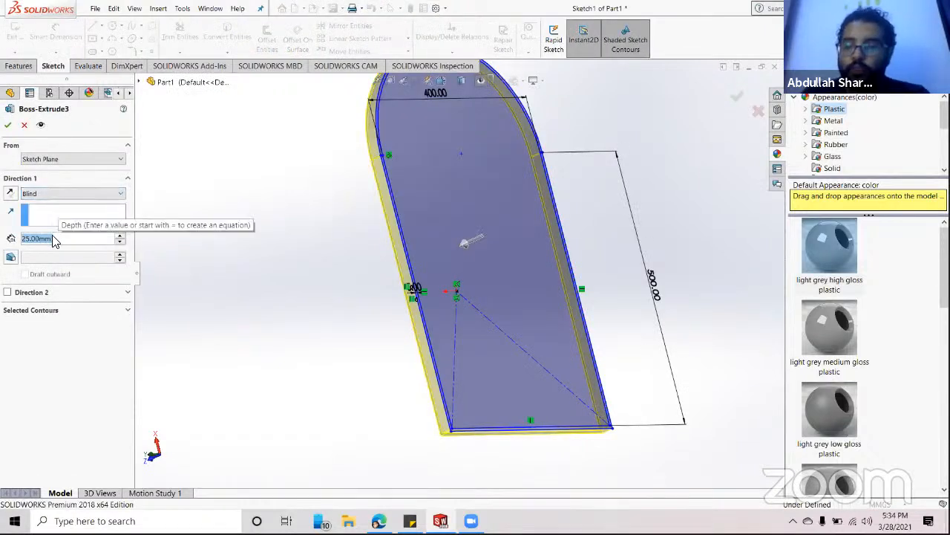
pyautogui.write('50')
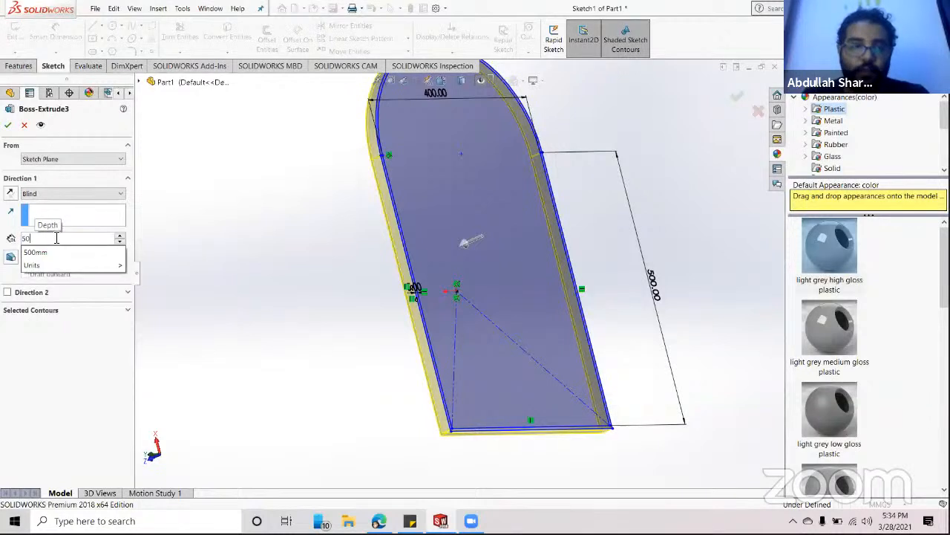
pyautogui.press('Return')
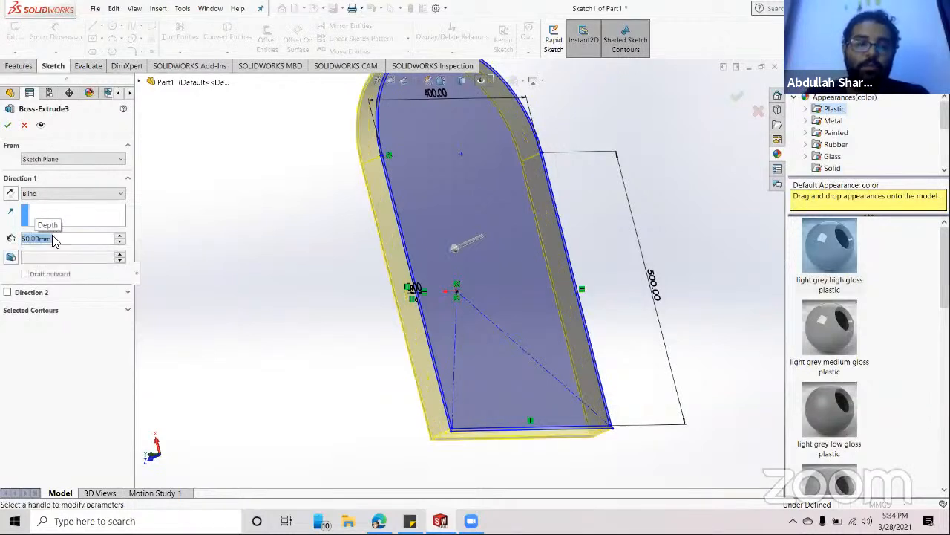
pyautogui.click(6, 126)
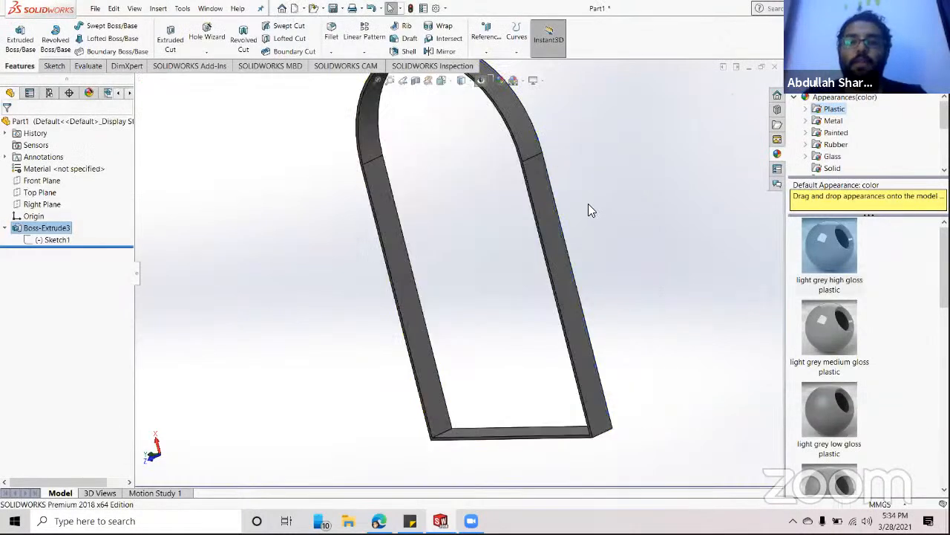
# - Orbit to inspect the 50 mm-deep frame edge-on and at an angle
pyautogui.moveTo(622, 220); pyautogui.dragTo(356, 290, button='middle')
pyautogui.moveTo(510, 304); pyautogui.dragTo(431, 207, button='middle')
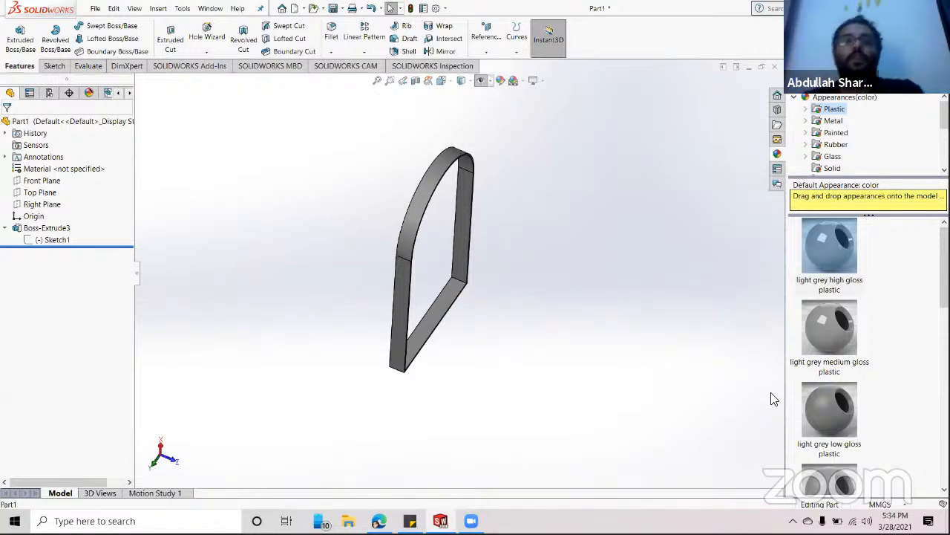
pyautogui.rightClick(52, 243)
pyautogui.click(204, 247)
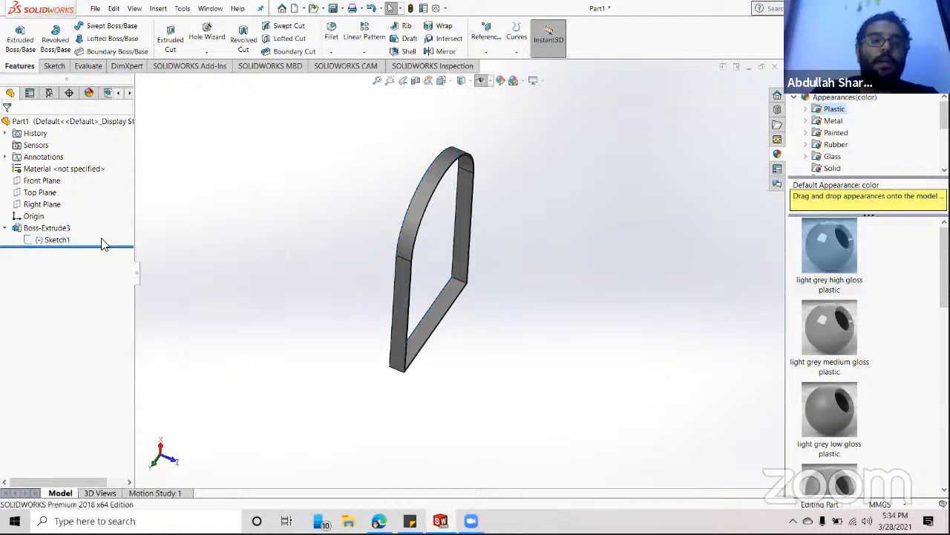
pyautogui.rightClick(30, 229)
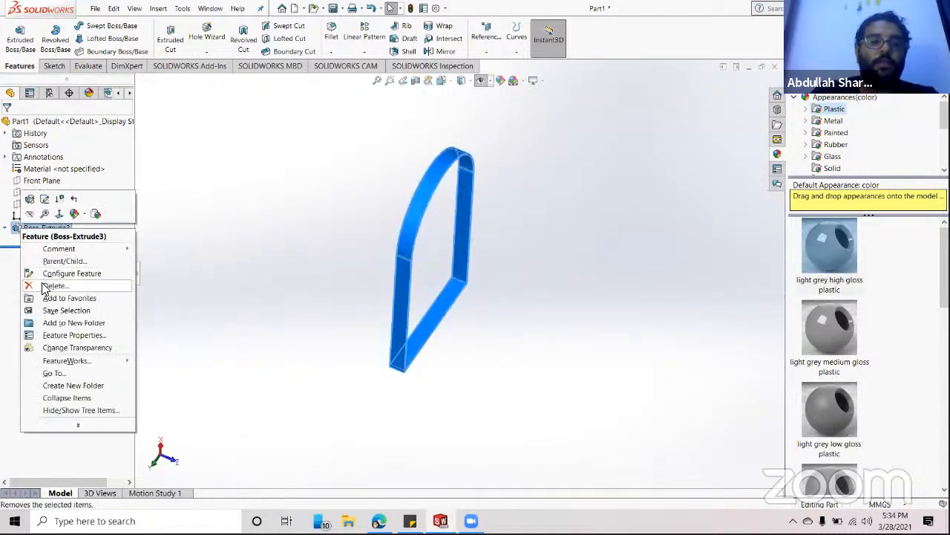
# - Delete Boss-Extrude3 and reopen Sketch1 for editing
pyautogui.click(46, 285)
pyautogui.click(546, 196)
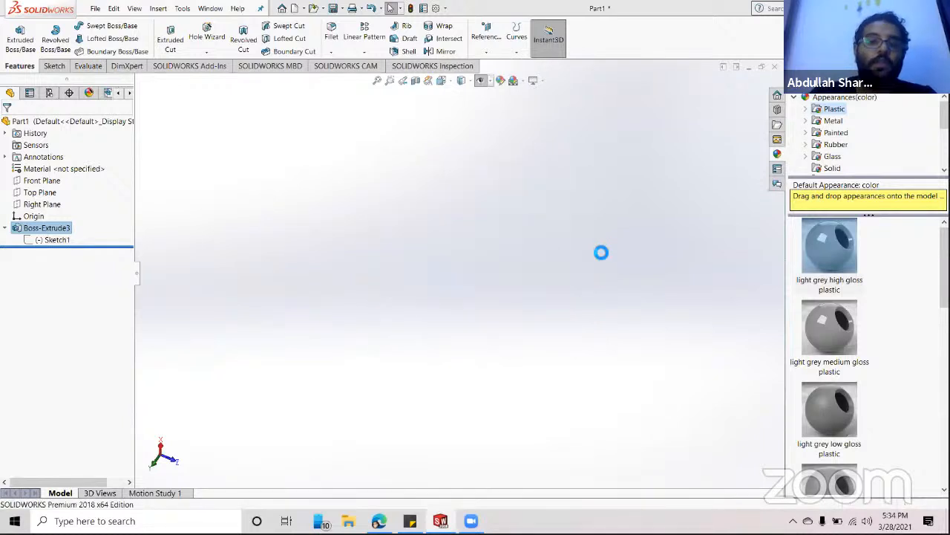
pyautogui.click(35, 233)
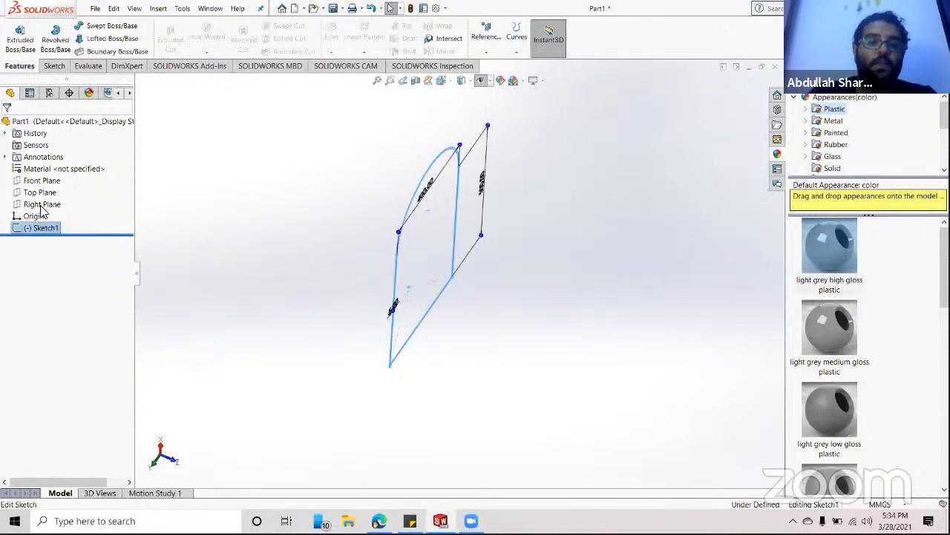
pyautogui.click(47, 208)
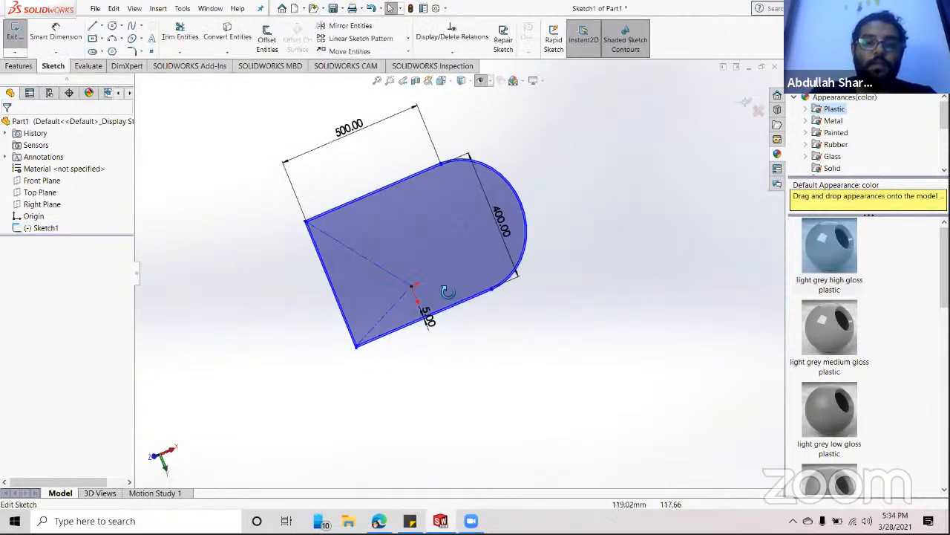
# - Rotate the view to inspect the 500 × 400 sketch outline at an angle
pyautogui.scroll(-8, 515, 195)
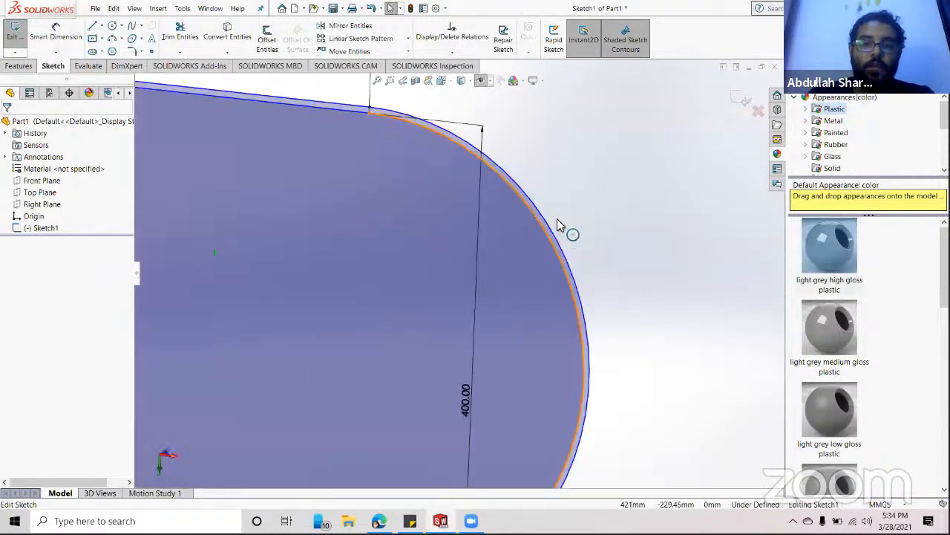
pyautogui.scroll(8, 559, 272)
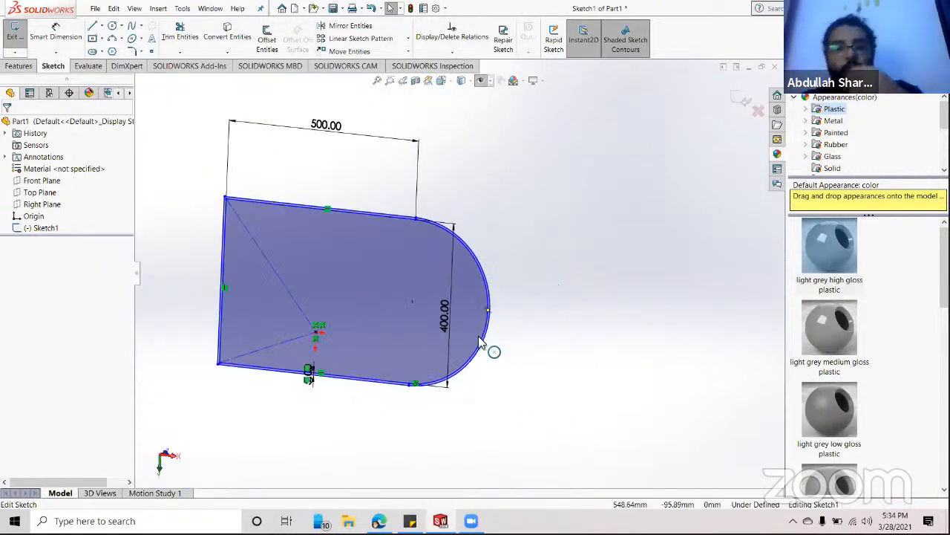
pyautogui.scroll(-3, 393, 236)
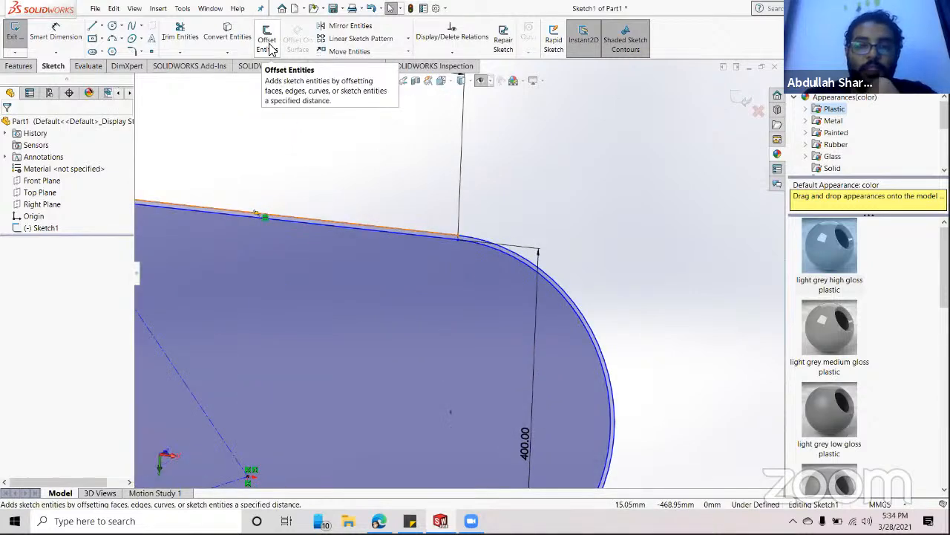
pyautogui.scroll(5, 615, 379)
pyautogui.moveTo(573, 412)
pyautogui.mouseDown(button='middle')
pyautogui.moveTo(636, 339)
pyautogui.moveTo(628, 371)
pyautogui.moveTo(588, 408)
pyautogui.moveTo(646, 403)
pyautogui.moveTo(602, 292)
pyautogui.moveTo(587, 348)
pyautogui.moveTo(560, 388)
pyautogui.moveTo(499, 324)
pyautogui.mouseUp(button='middle')
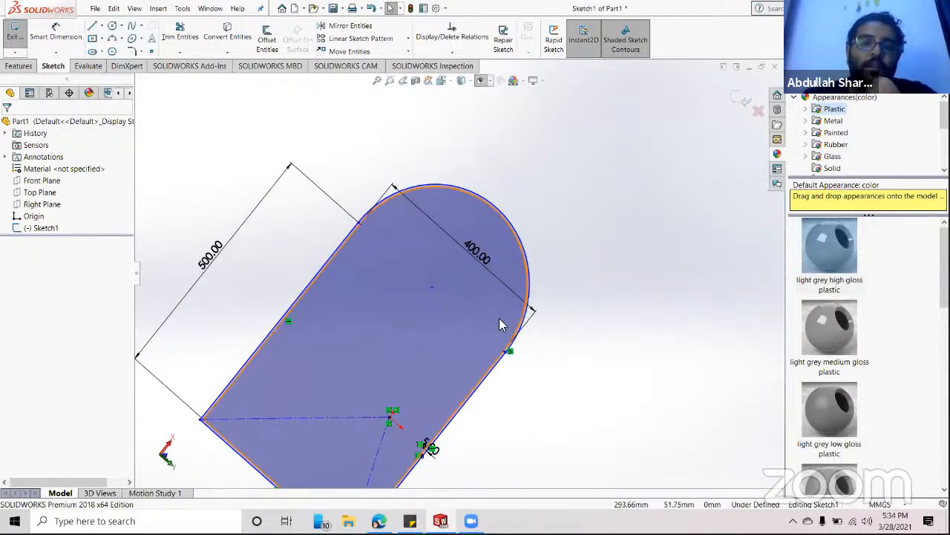
pyautogui.moveTo(483, 392)
pyautogui.mouseDown(button='middle')
pyautogui.moveTo(494, 355)
pyautogui.moveTo(448, 334)
pyautogui.moveTo(475, 382)
pyautogui.moveTo(462, 310)
pyautogui.mouseUp(button='middle')
pyautogui.click(180, 34)
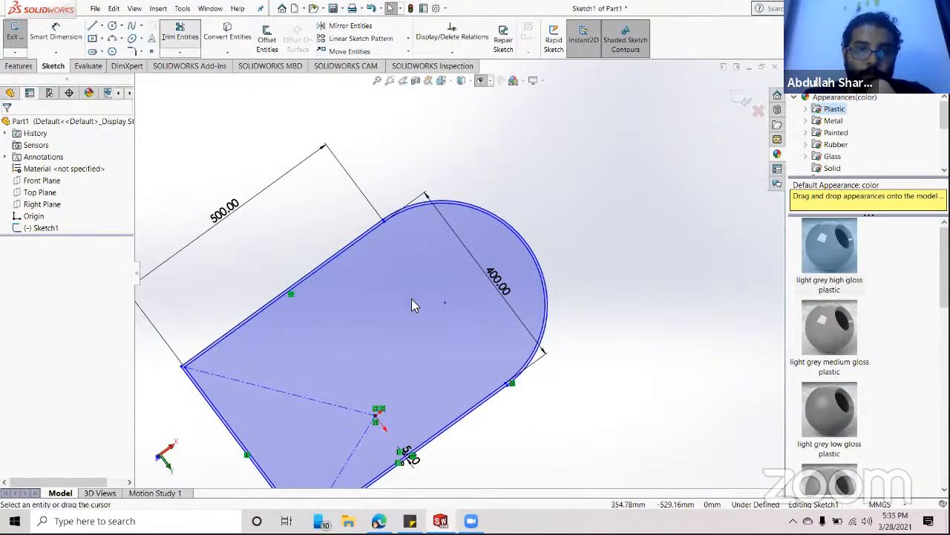
pyautogui.scroll(-4, 506, 209)
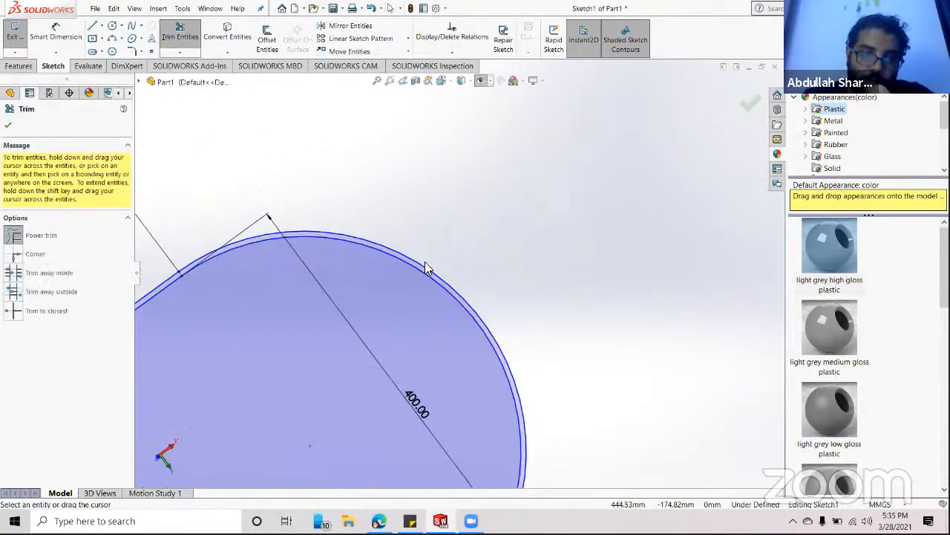
pyautogui.scroll(4, 641, 328)
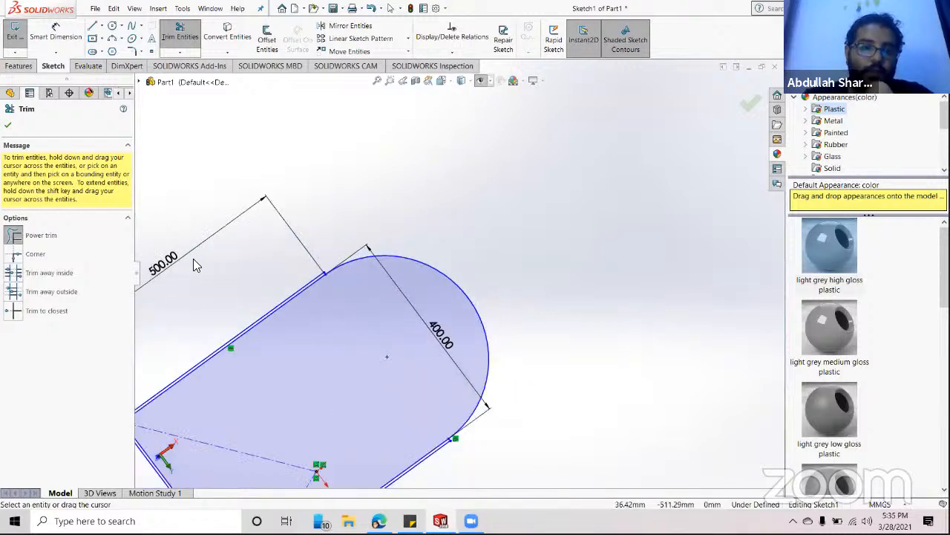
pyautogui.scroll(3, 361, 335)
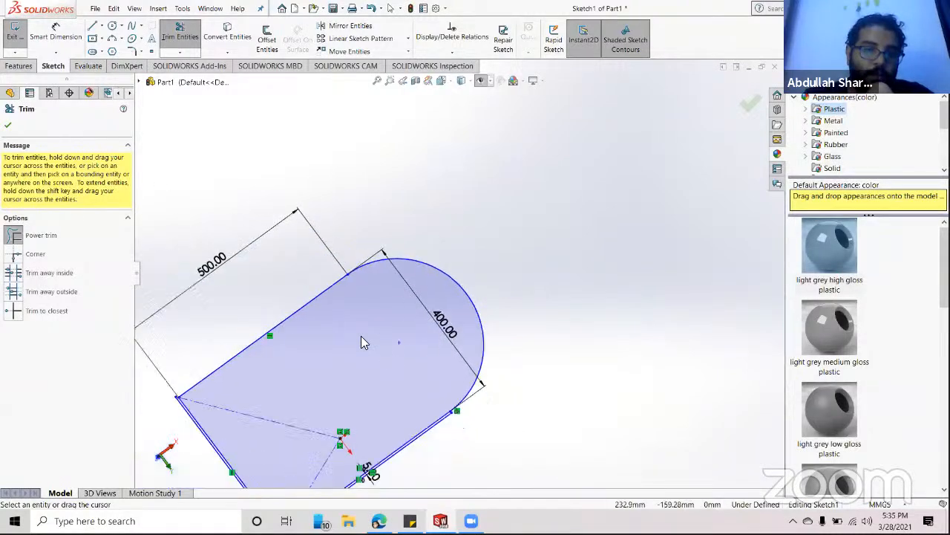
pyautogui.scroll(-6, 378, 408)
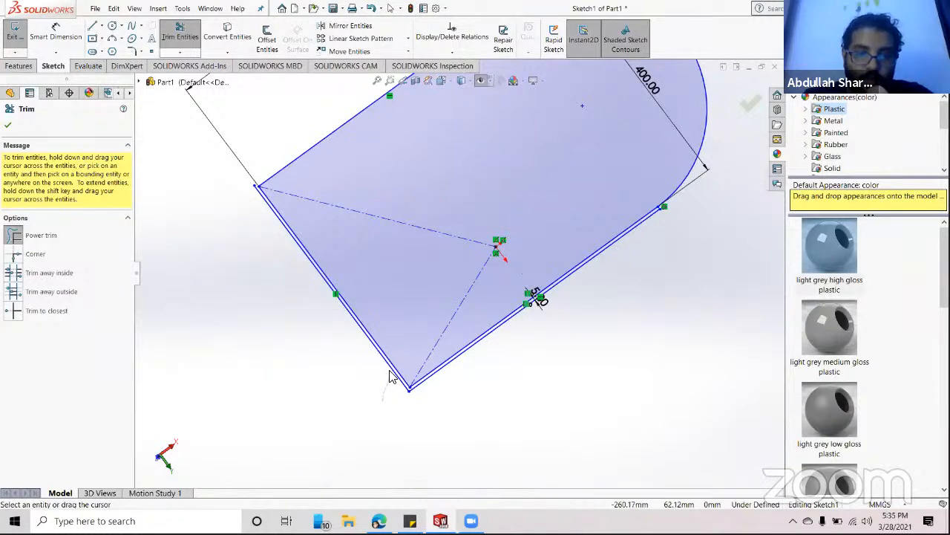
pyautogui.moveTo(450, 376); pyautogui.dragTo(448, 363)
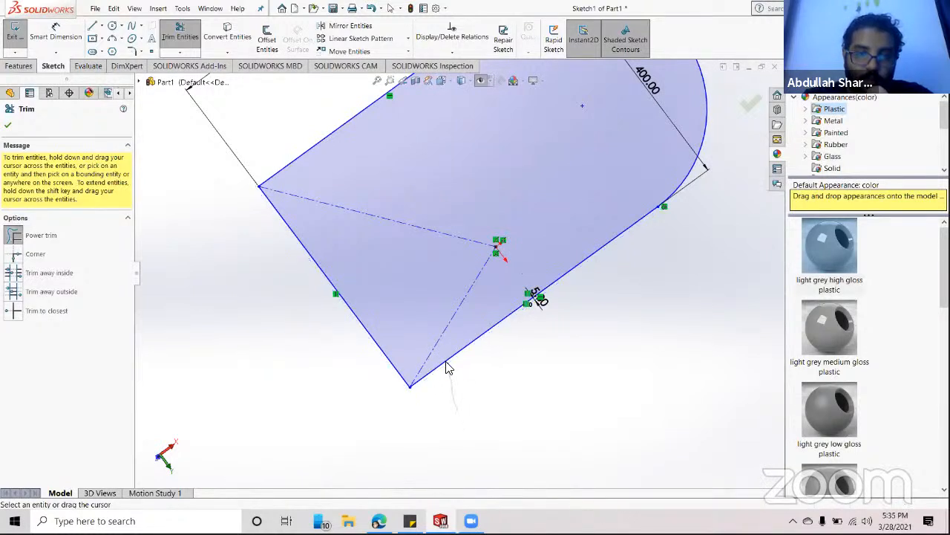
pyautogui.scroll(5, 562, 281)
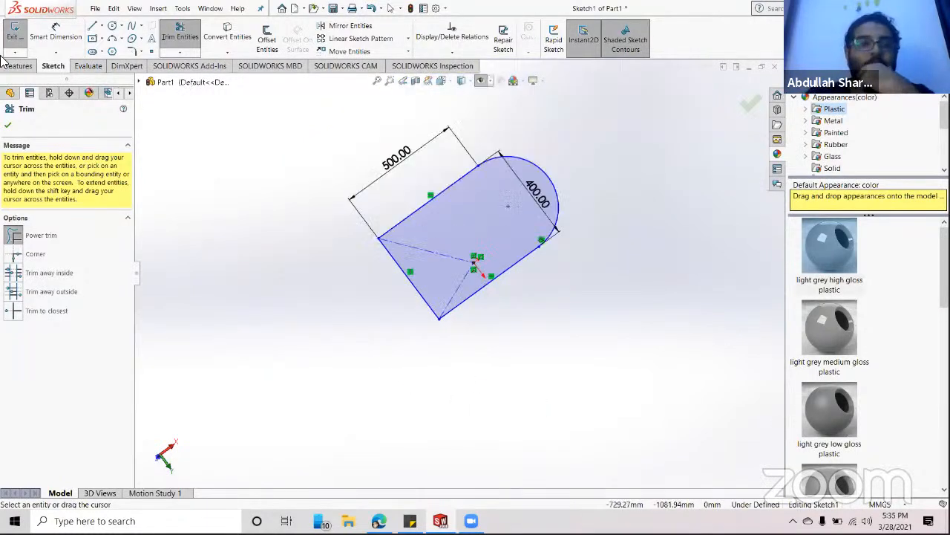
pyautogui.click(8, 125)
pyautogui.scroll(3, 551, 243)
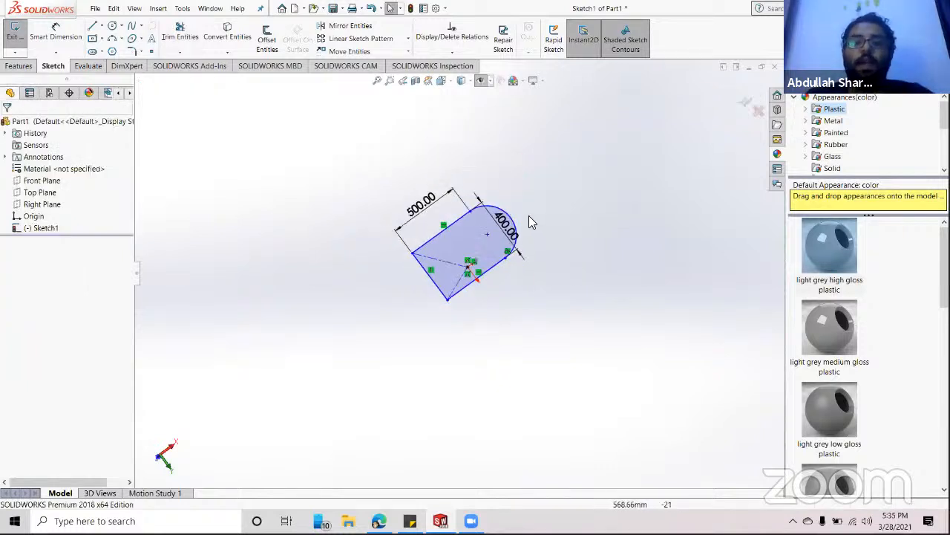
pyautogui.scroll(-5, 429, 300)
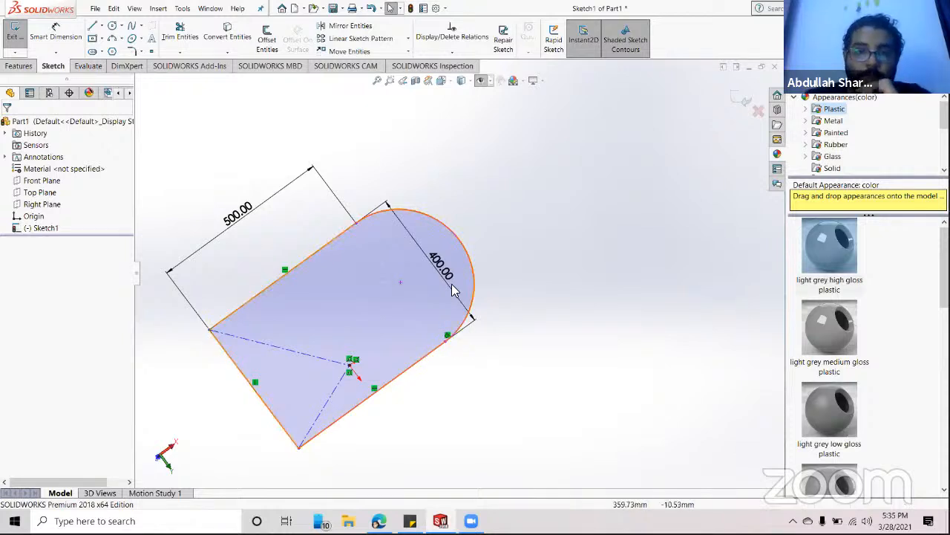
pyautogui.moveTo(501, 357)
pyautogui.mouseDown(button='middle')
pyautogui.moveTo(592, 393)
pyautogui.moveTo(545, 462)
pyautogui.moveTo(552, 389)
pyautogui.mouseUp(button='middle')
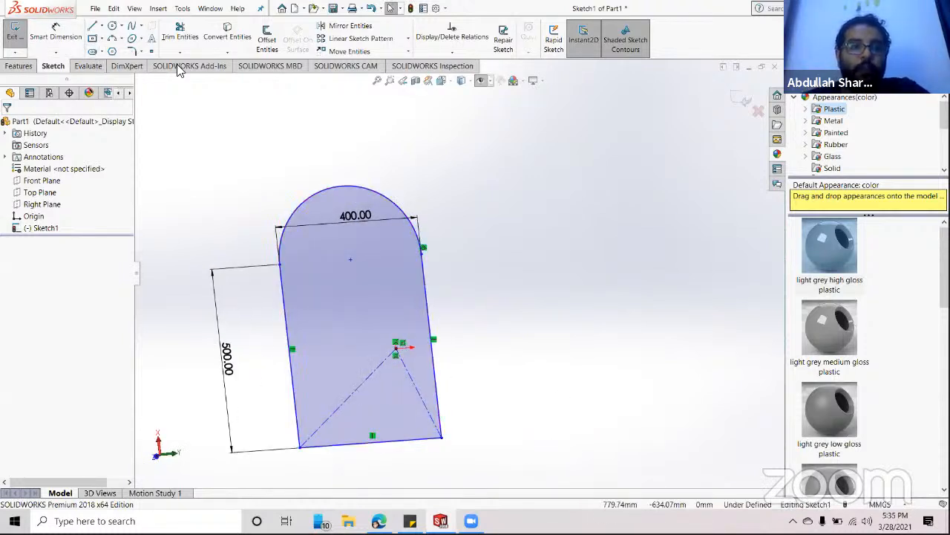
pyautogui.click(184, 36)
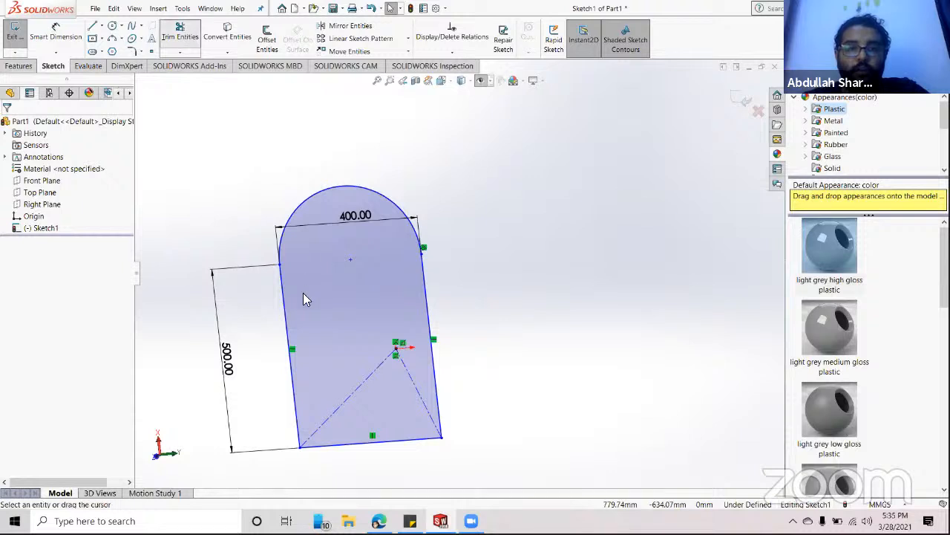
pyautogui.click(175, 35)
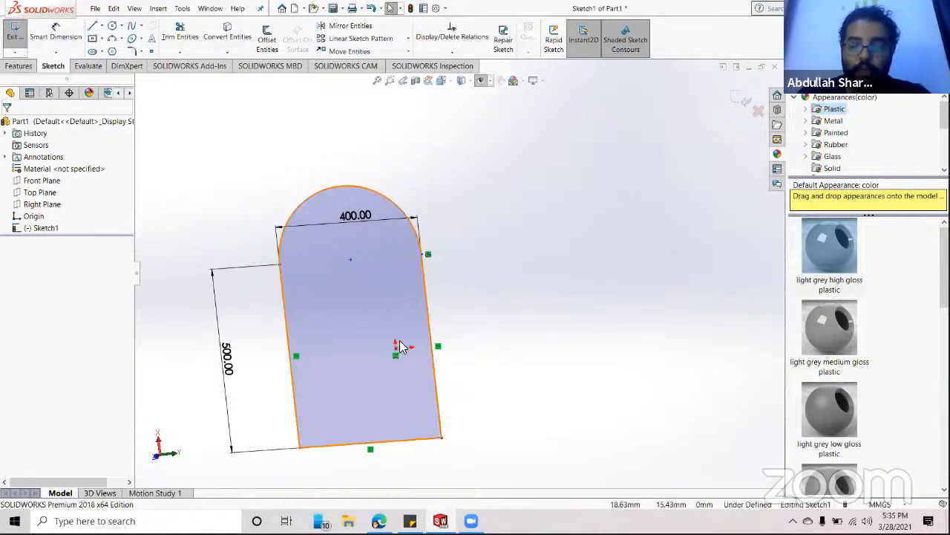
pyautogui.press('space')
# - Face the sketch straight on and draw a circle near its left end
pyautogui.click(685, 217)
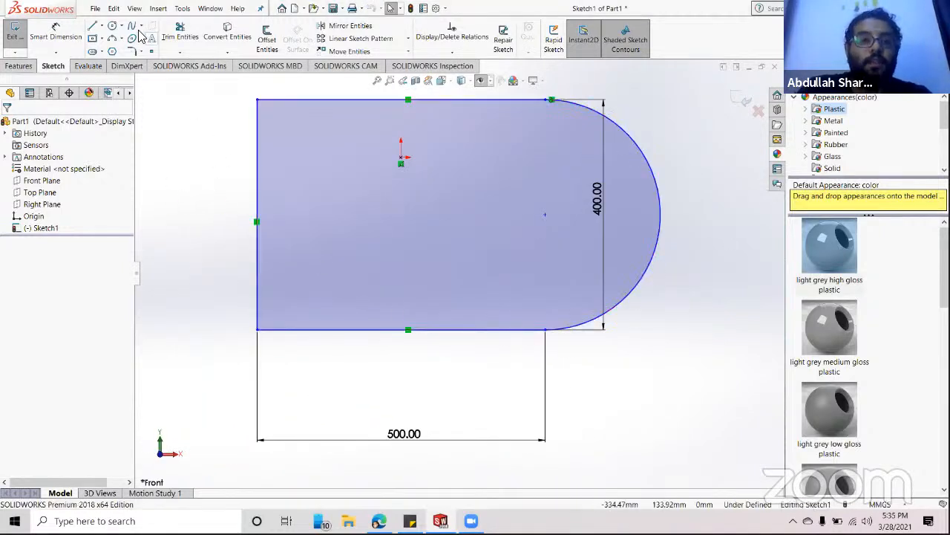
pyautogui.click(112, 25)
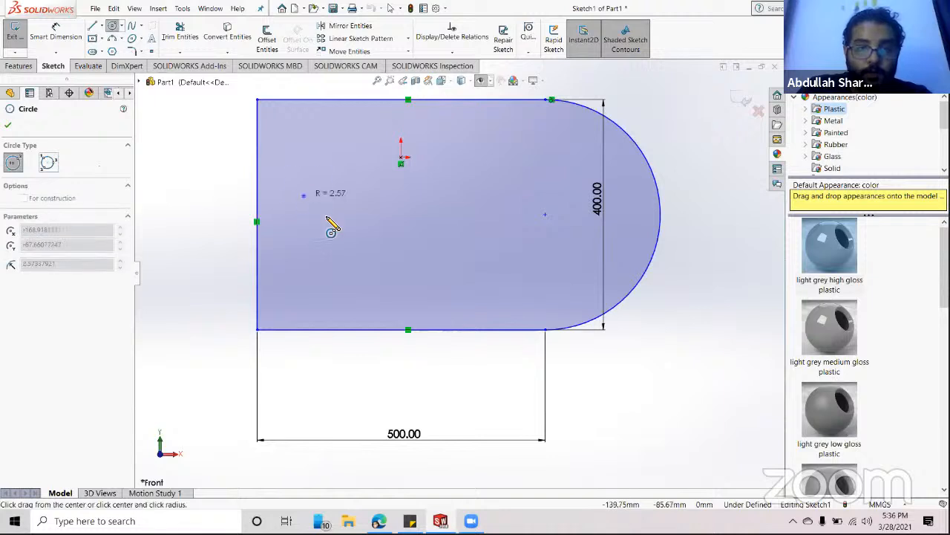
pyautogui.click(326, 217)
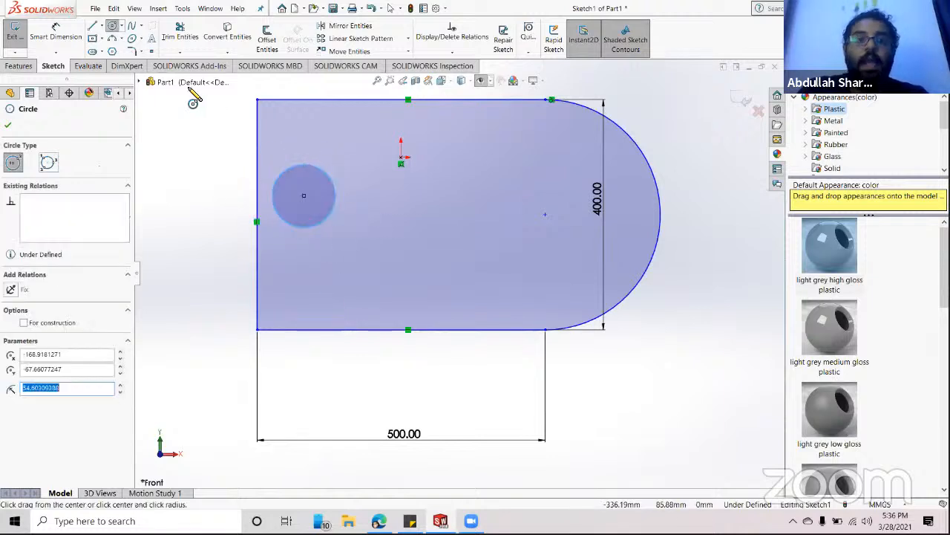
# - Draw a vertical construction centerline through the middle of the shape
pyautogui.click(101, 27)
pyautogui.click(107, 49)
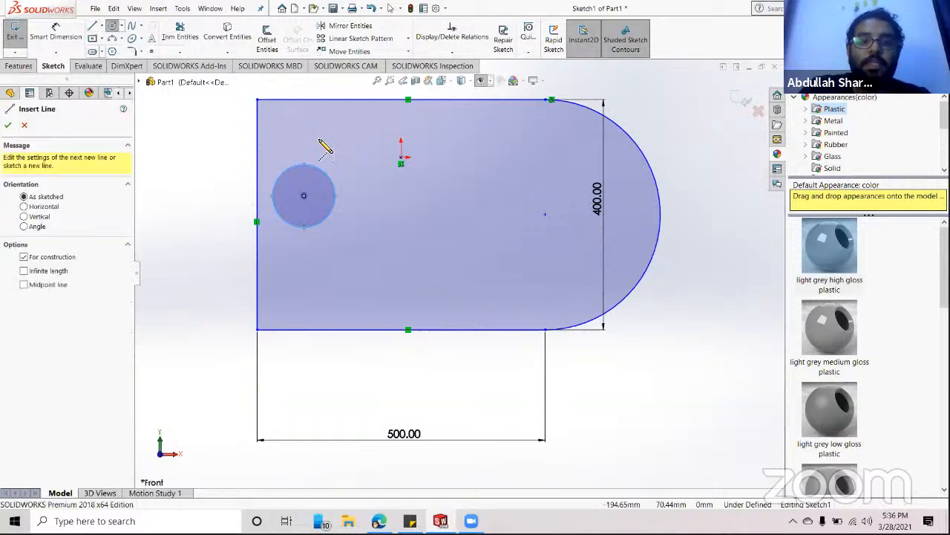
pyautogui.click(429, 131)
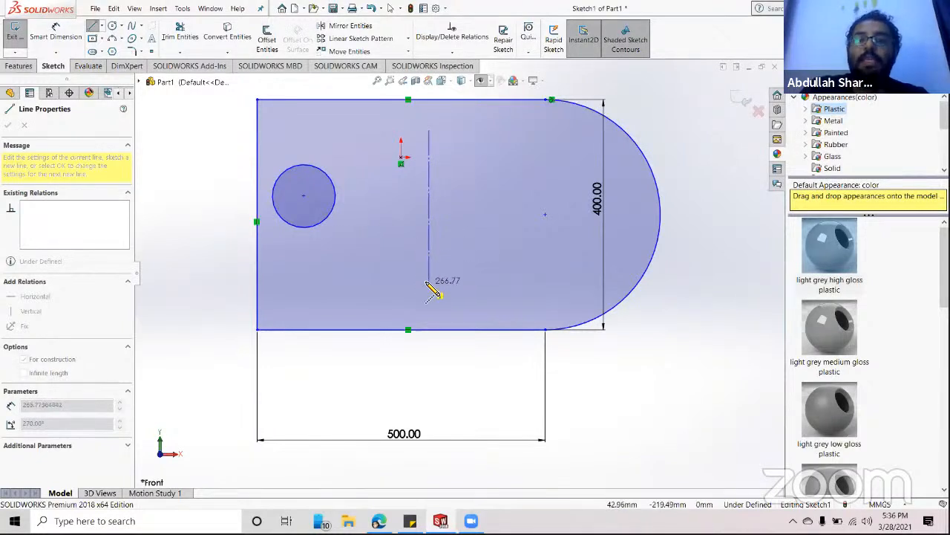
pyautogui.click(428, 284)
pyautogui.press('Escape')
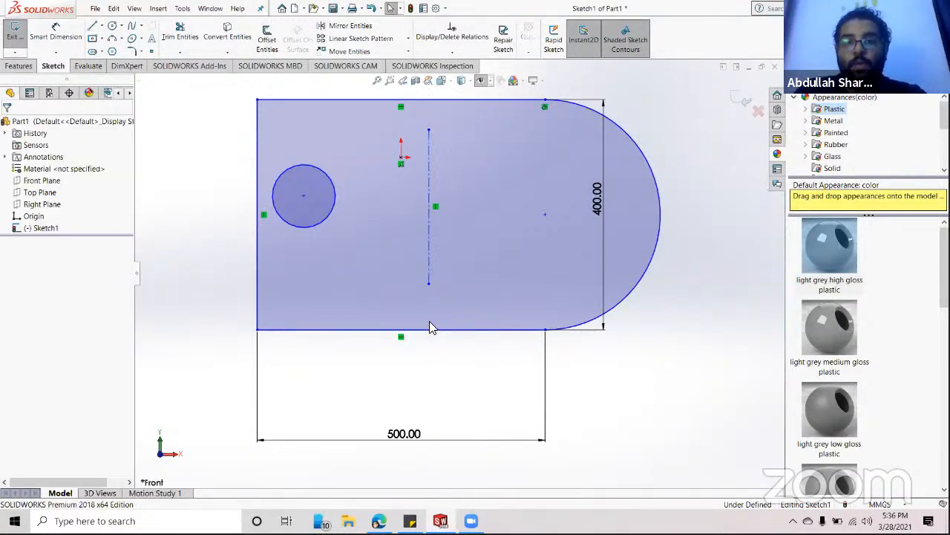
# - Mirror the left circle about the vertical centerline to the right end
pyautogui.click(351, 29)
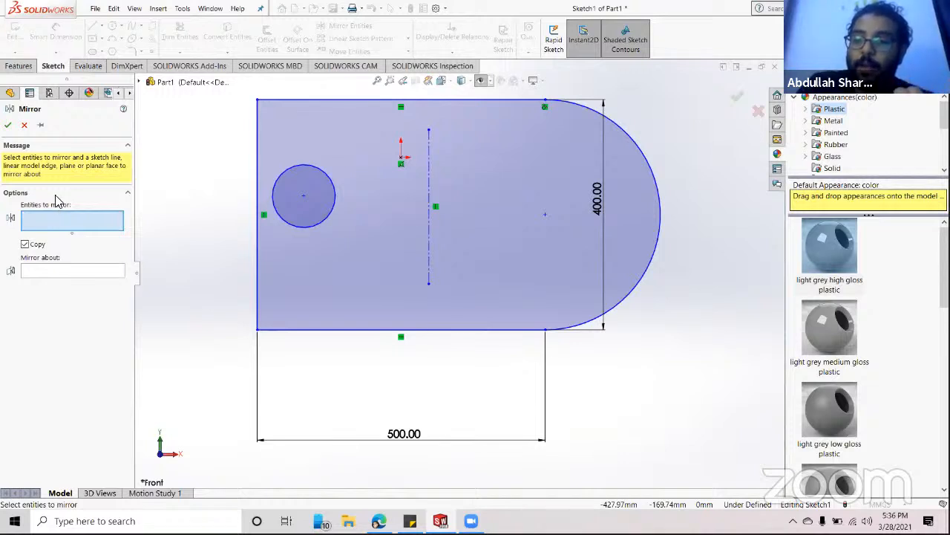
pyautogui.click(328, 219)
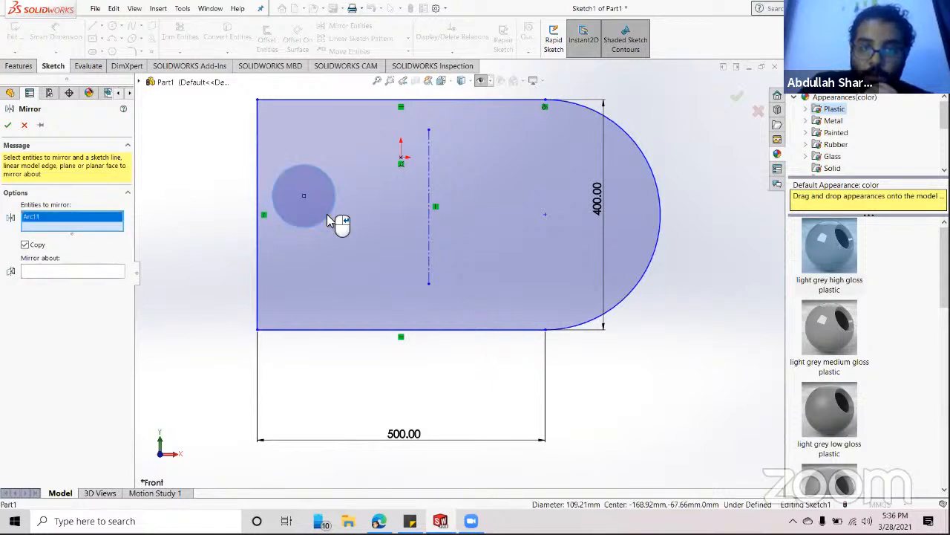
pyautogui.click(41, 272)
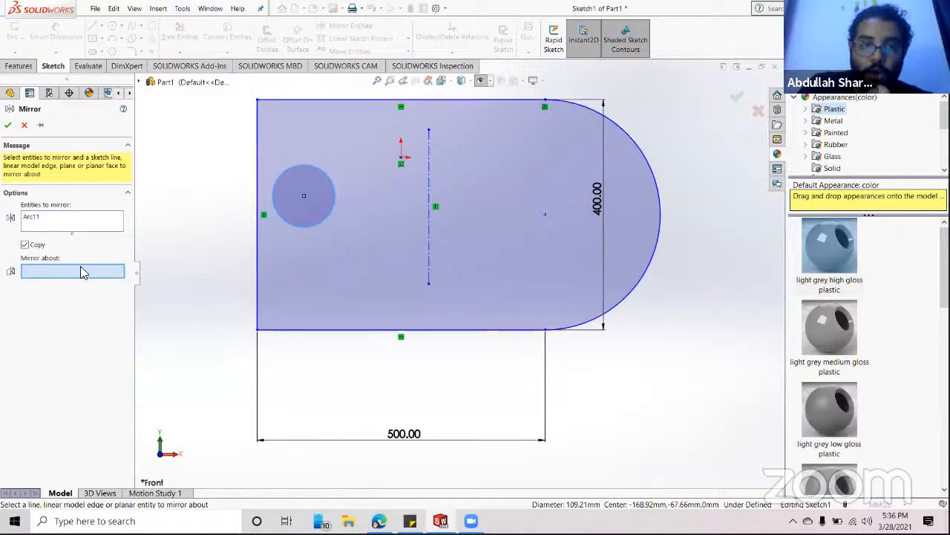
pyautogui.click(429, 167)
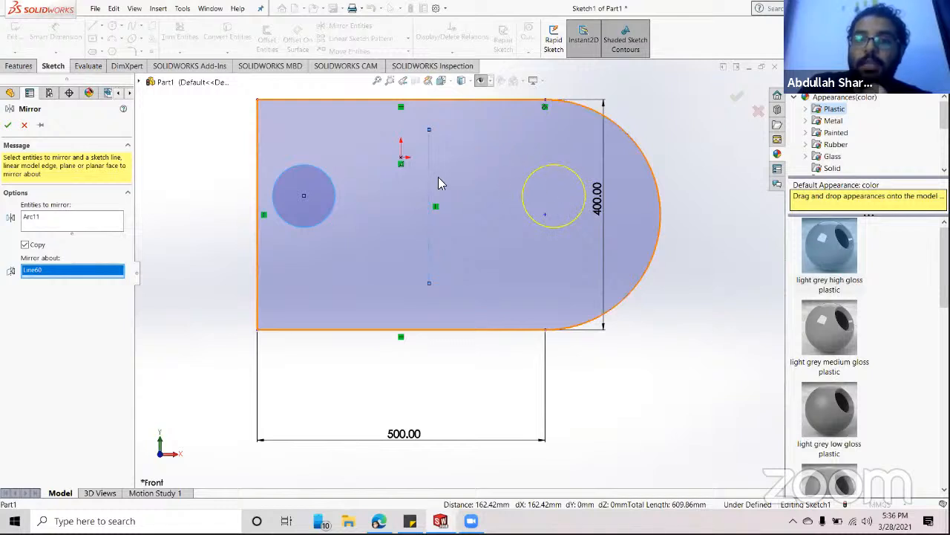
pyautogui.click(9, 127)
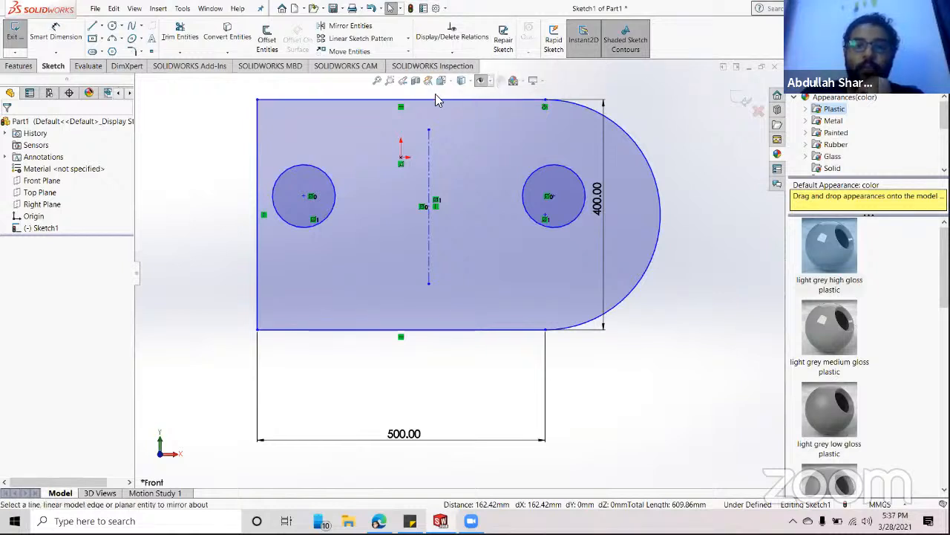
# - Draw a five-sided polygon centred just below the left circle
pyautogui.click(112, 52)
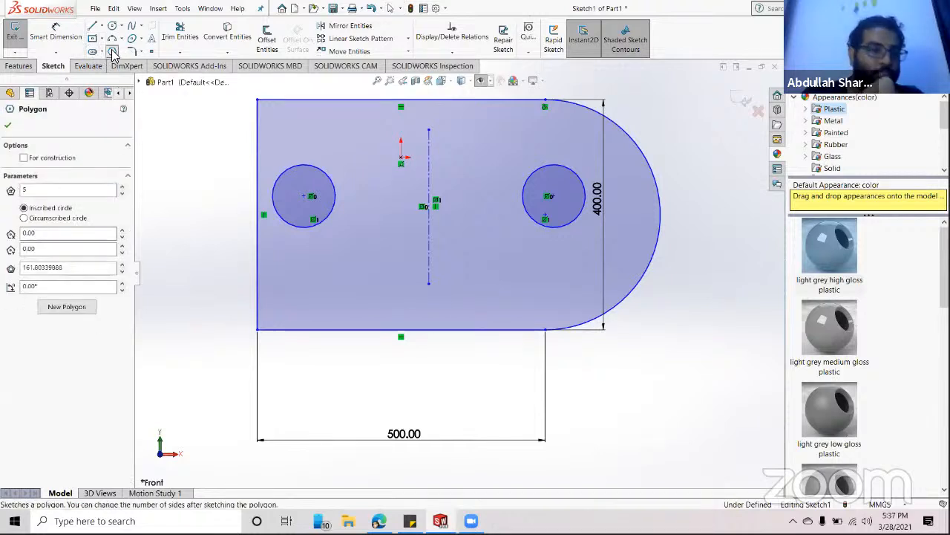
pyautogui.click(331, 258)
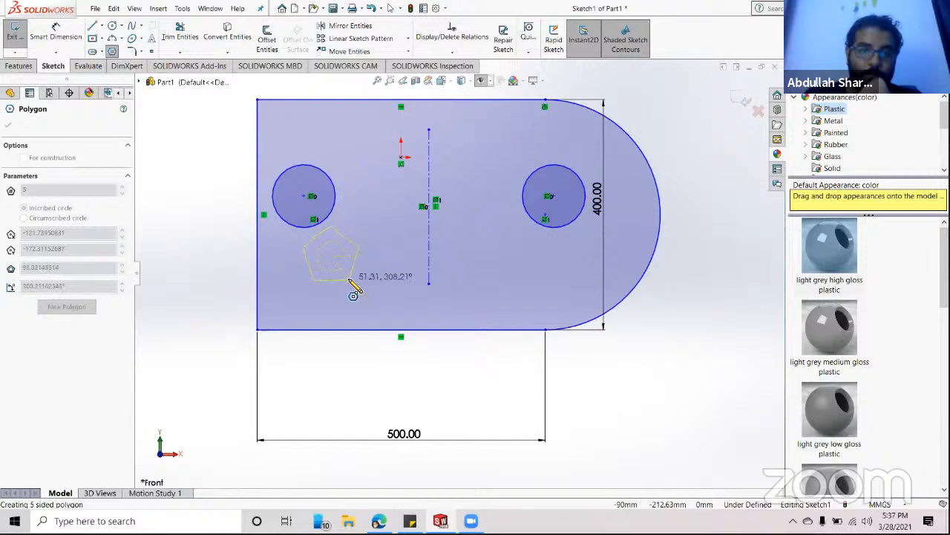
pyautogui.click(350, 281)
pyautogui.press('Escape')
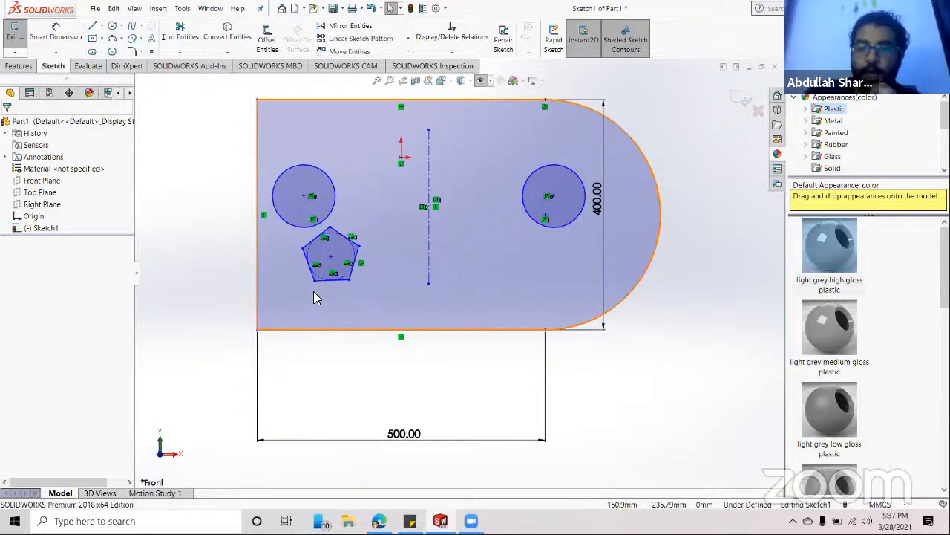
# - Try moving the pentagon point-to-point from its centre, then undo the move
pyautogui.click(360, 52)
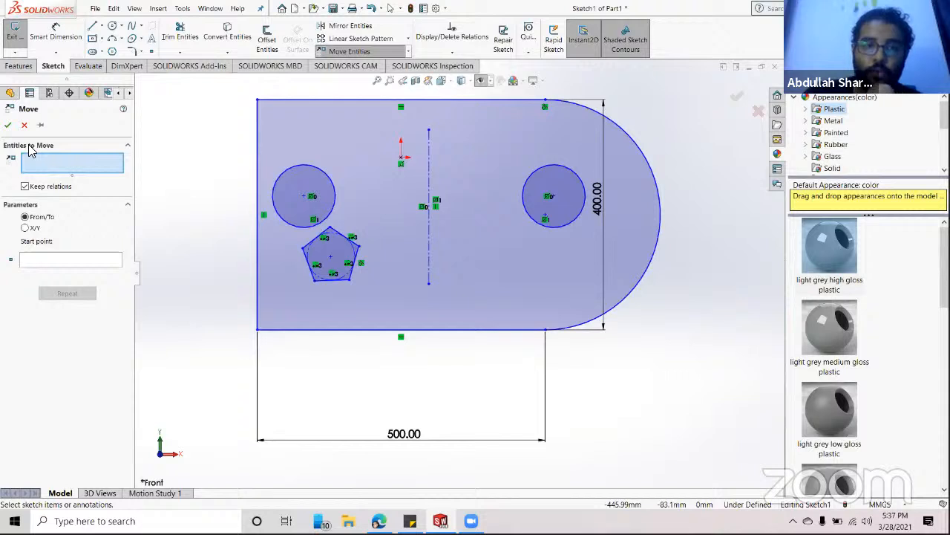
pyautogui.click(338, 256)
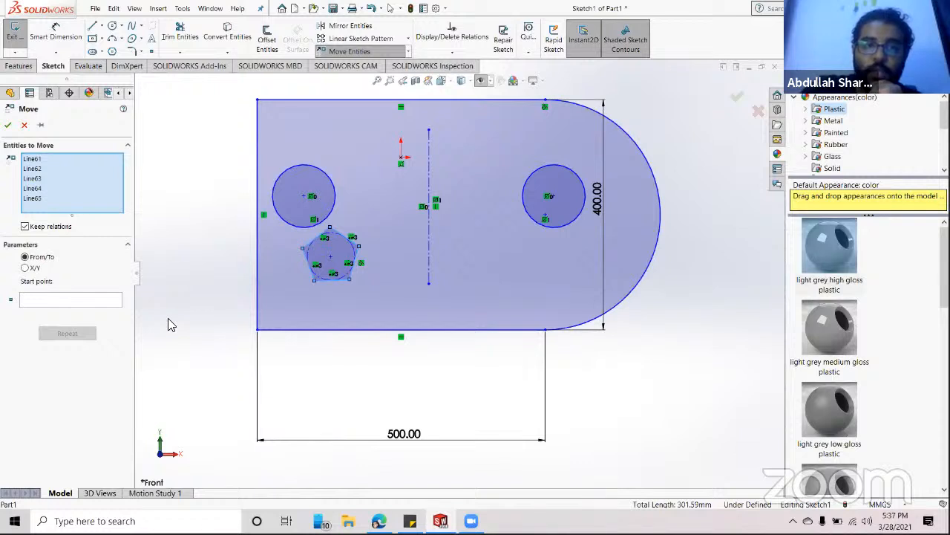
pyautogui.click(25, 268)
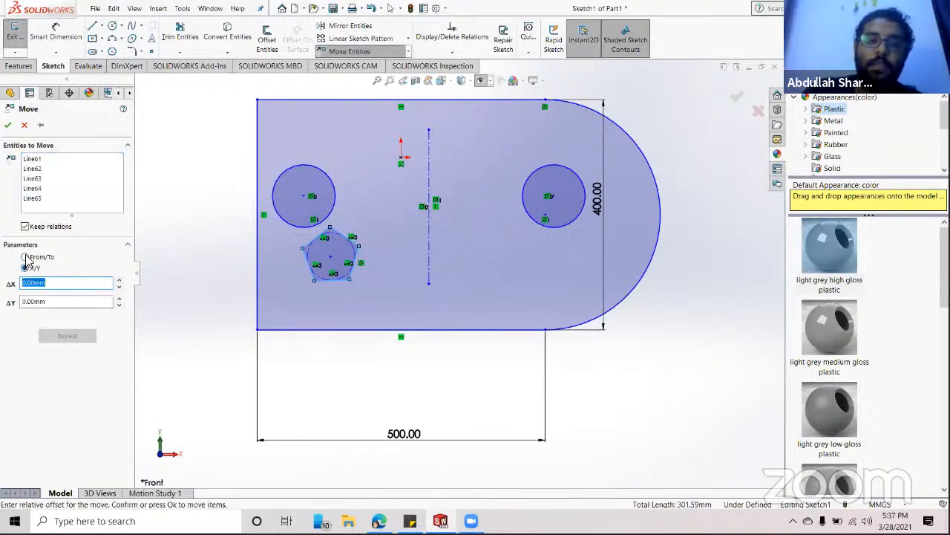
pyautogui.click(25, 257)
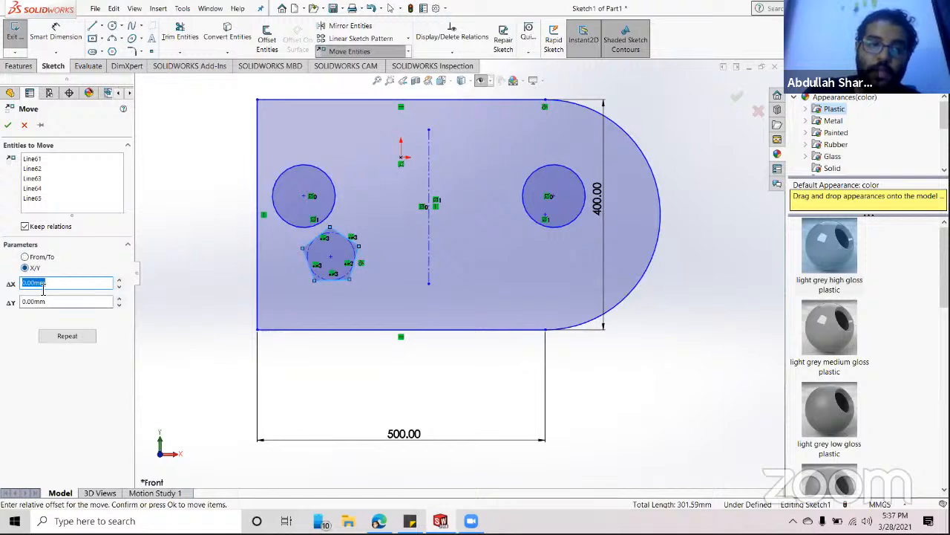
pyautogui.click(26, 257)
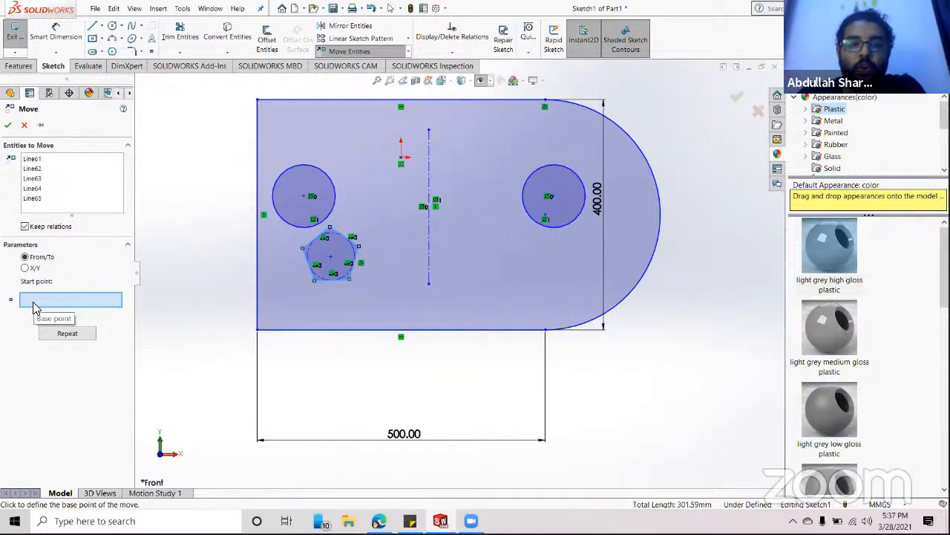
pyautogui.click(332, 257)
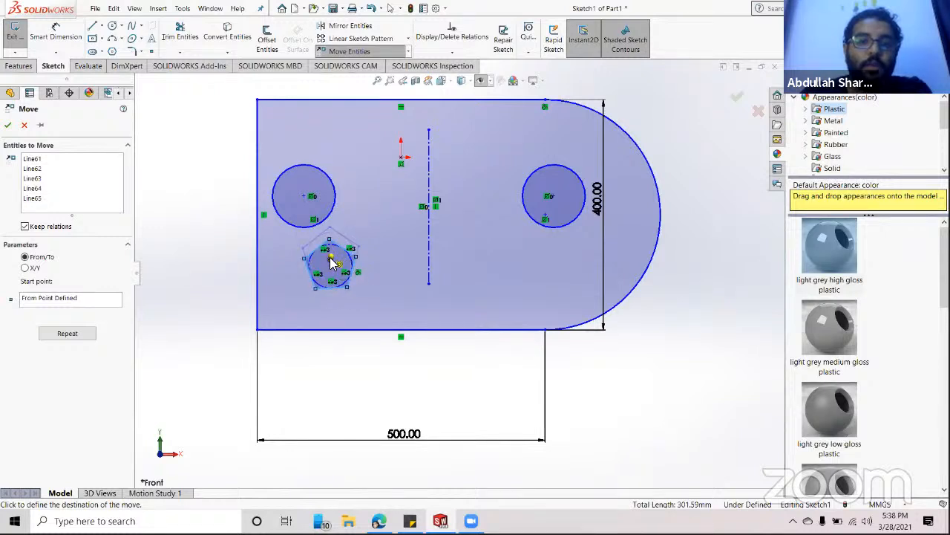
pyautogui.click(340, 264)
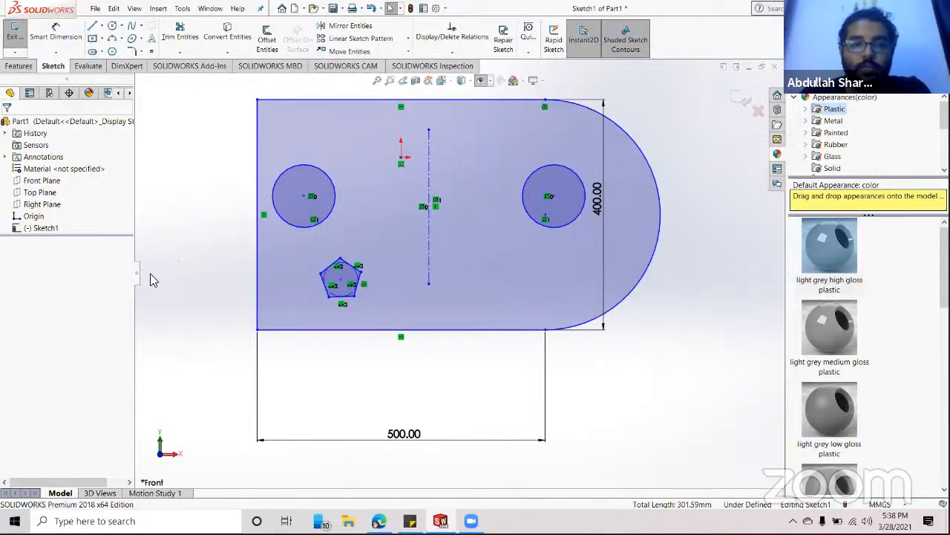
pyautogui.hotkey('ctrl', 'z')
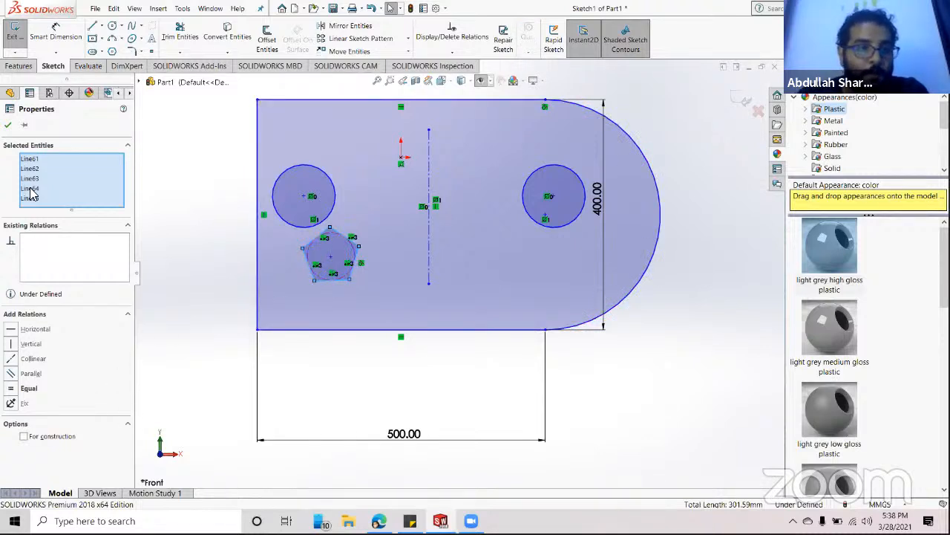
# - Move the pentagon by its top vertex down near the shape's bottom edge
pyautogui.click(360, 52)
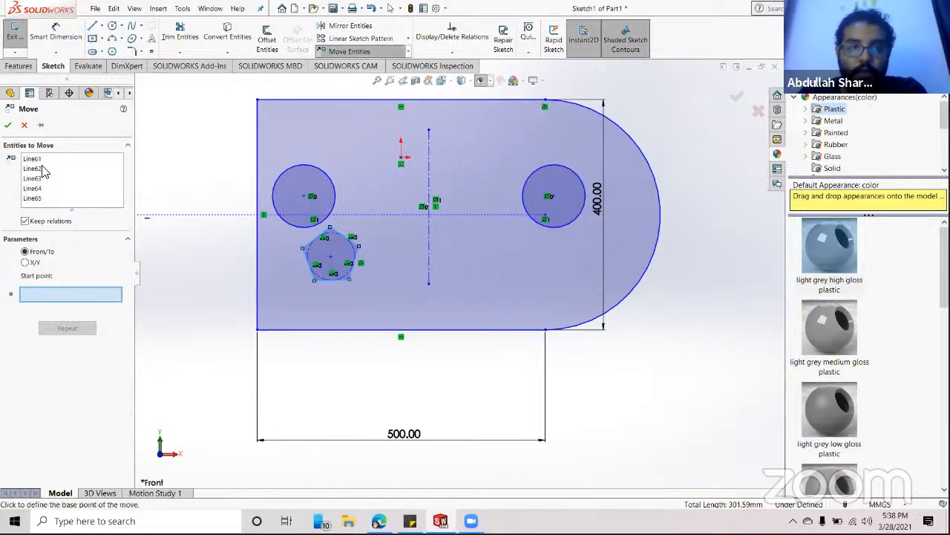
pyautogui.click(330, 227)
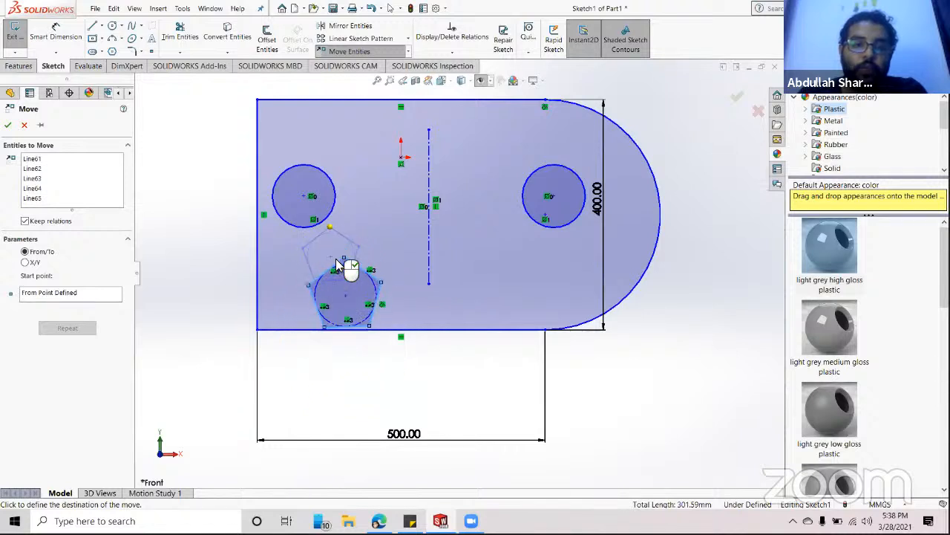
pyautogui.click(338, 260)
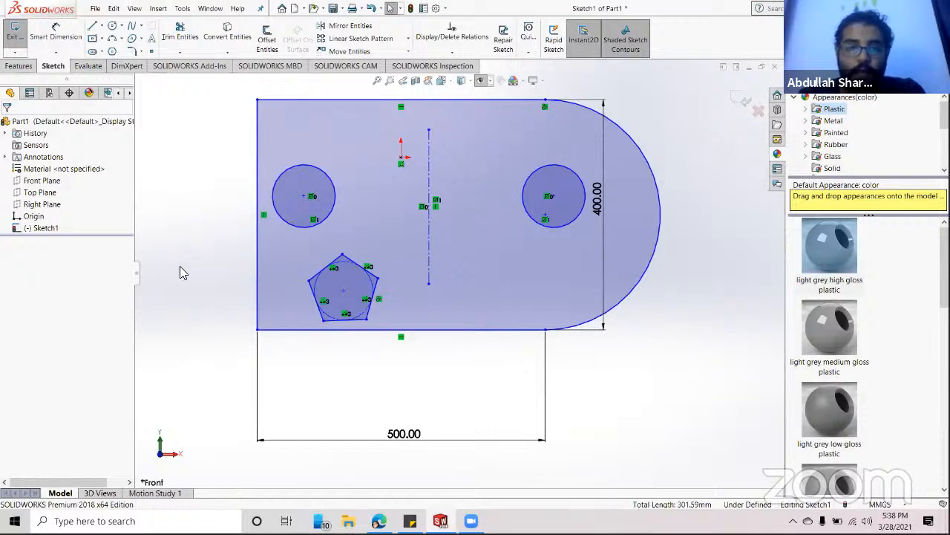
pyautogui.click(350, 51)
# - Copy the pentagon from its centre onto the vertical centerline near the top edge
pyautogui.click(408, 52)
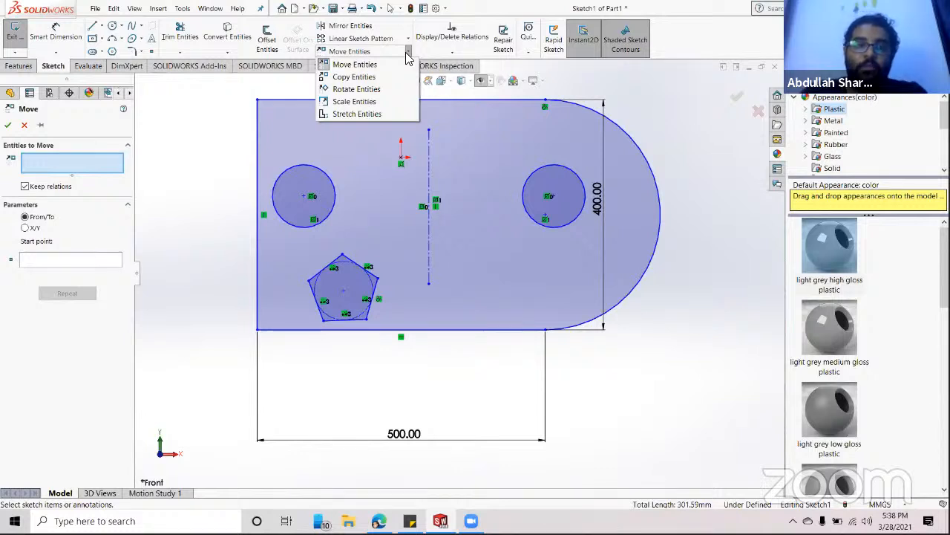
pyautogui.click(367, 79)
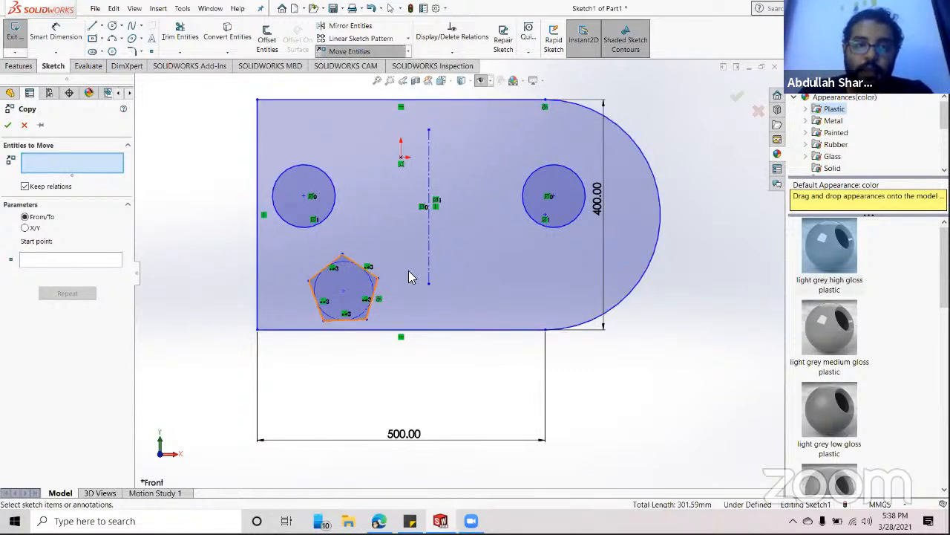
pyautogui.click(357, 289)
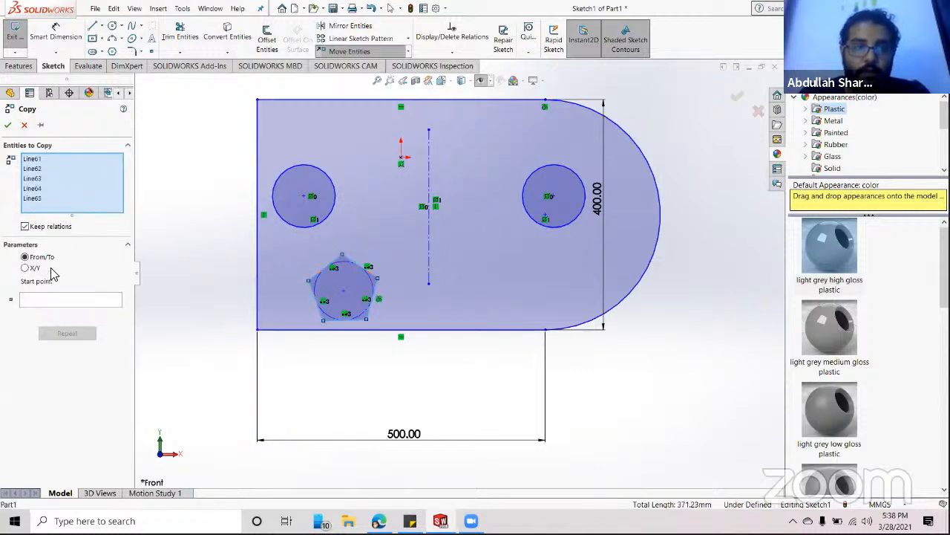
pyautogui.click(42, 301)
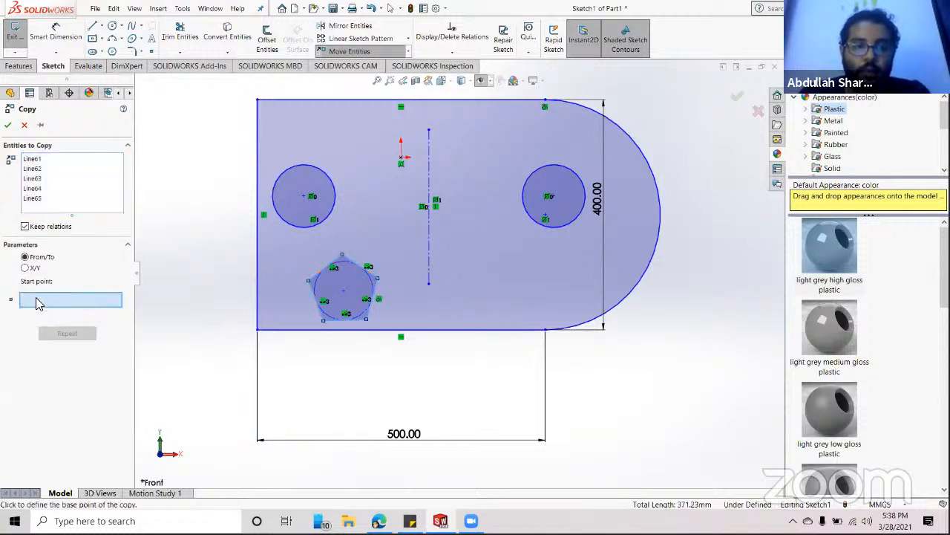
pyautogui.click(345, 290)
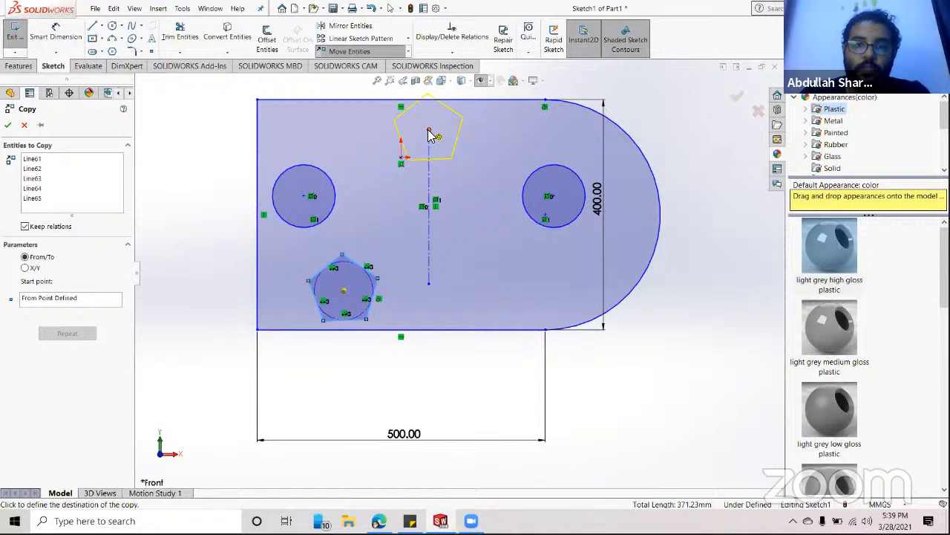
pyautogui.click(428, 131)
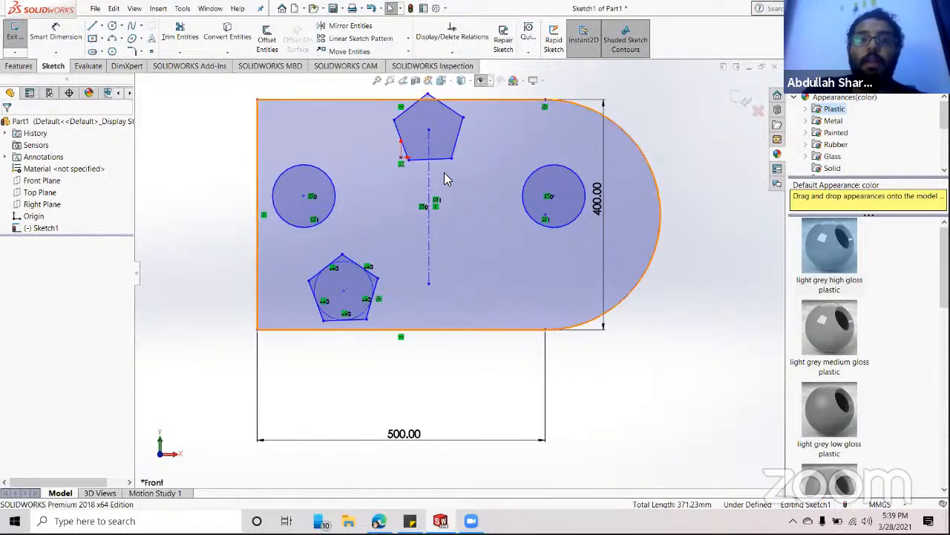
# - Draw a circle of about 18 mm radius just right of the centreline
pyautogui.click(113, 28)
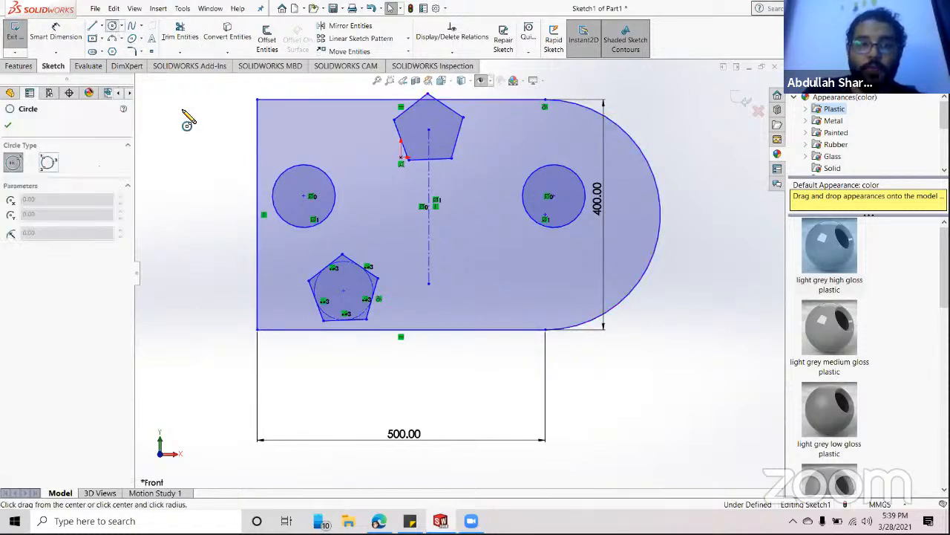
pyautogui.click(445, 243)
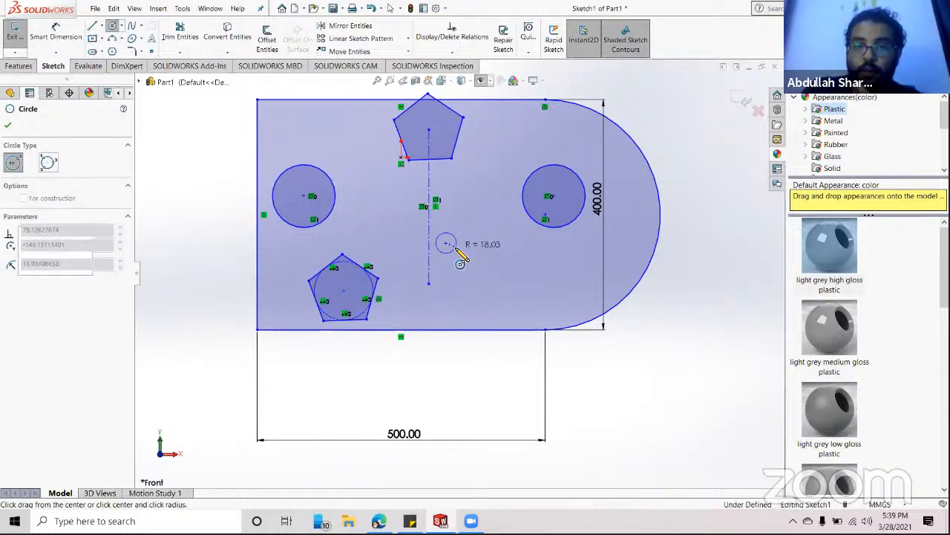
pyautogui.click(436, 248)
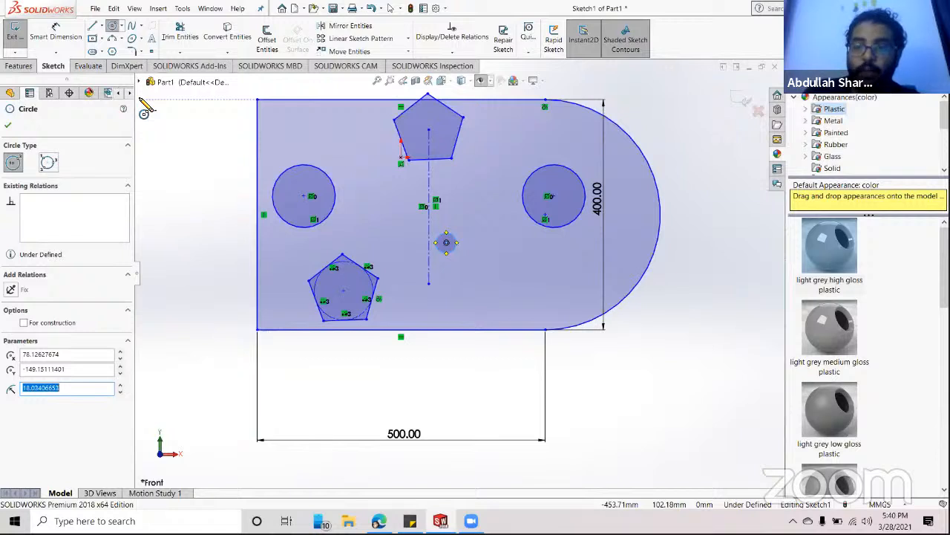
# - Start a linear sketch pattern of the circle along the rectangle's bottom and left edges, with 60 mm column spacing
pyautogui.click(364, 39)
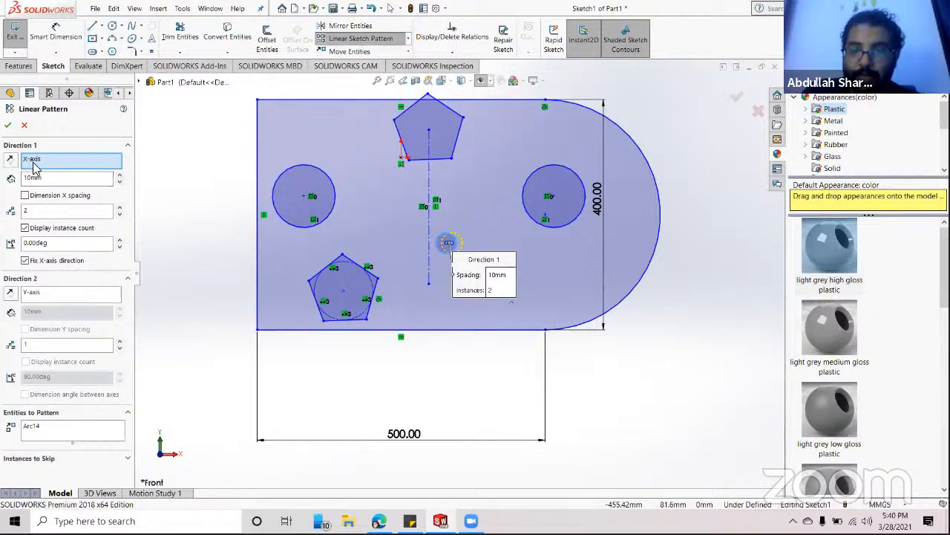
pyautogui.click(469, 330)
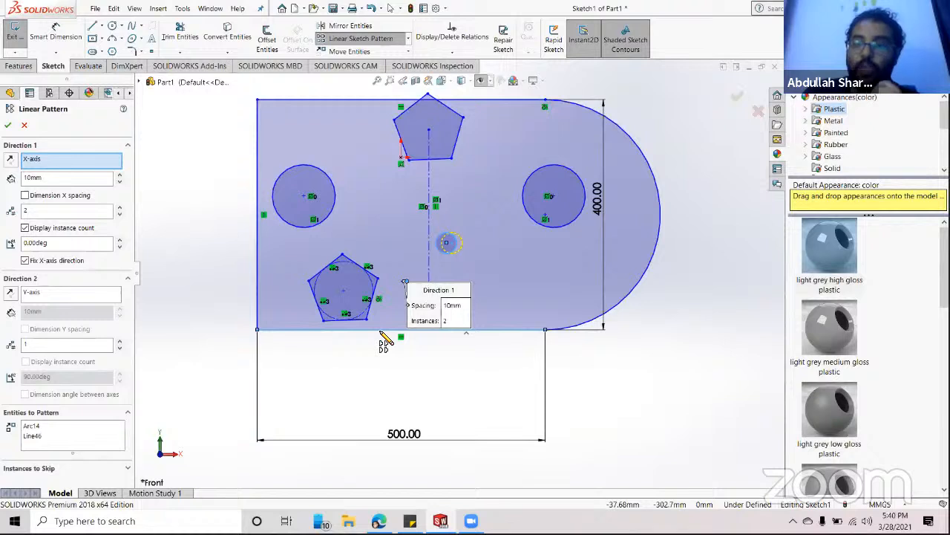
pyautogui.click(11, 293)
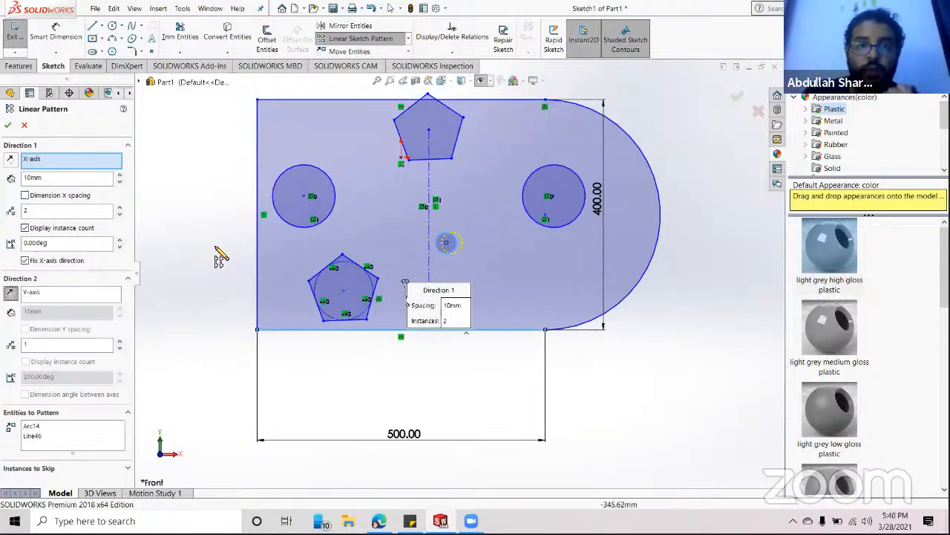
pyautogui.click(256, 239)
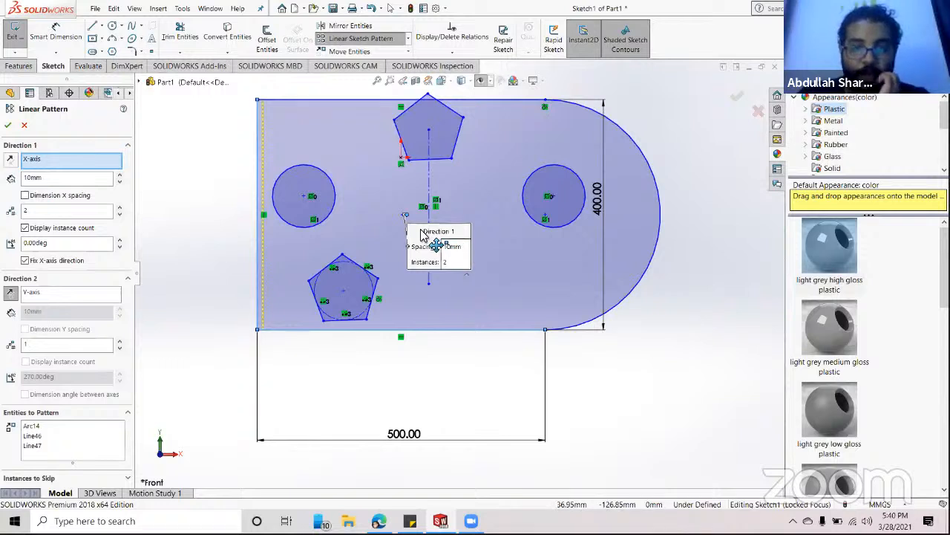
pyautogui.moveTo(435, 245); pyautogui.dragTo(197, 126)
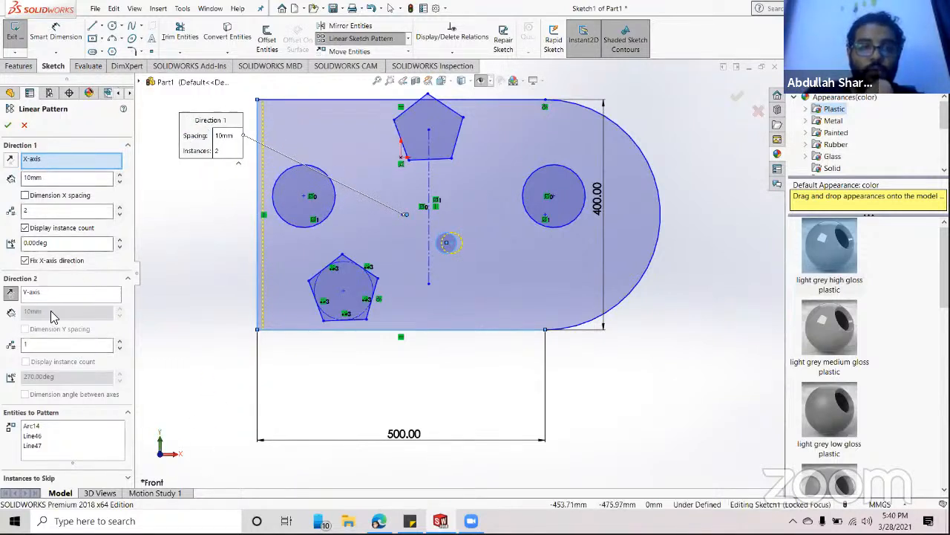
pyautogui.click(56, 185)
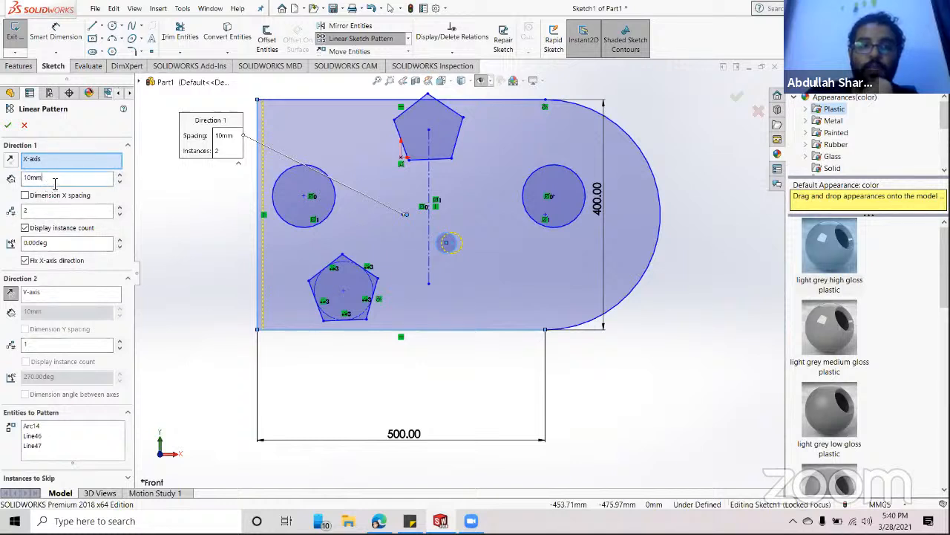
pyautogui.click(118, 176)
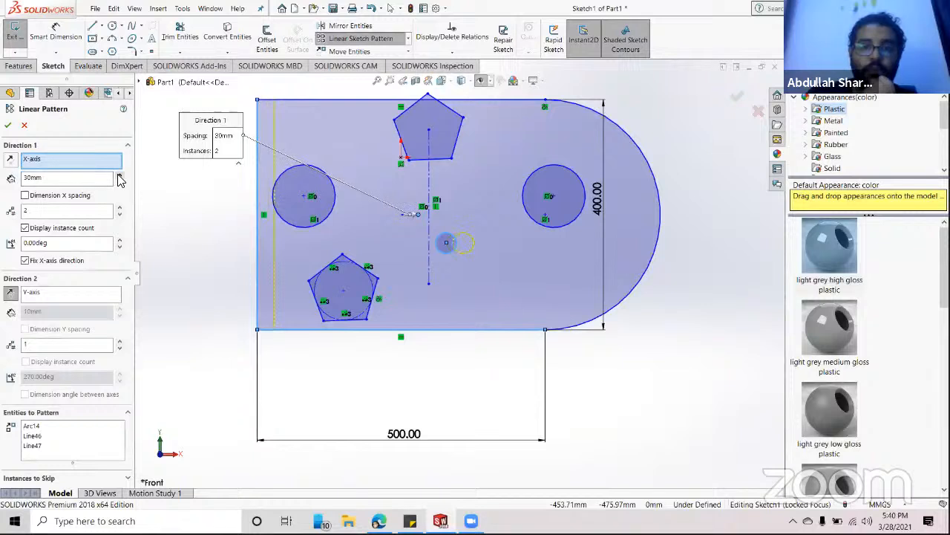
pyautogui.click(119, 176)
pyautogui.click(118, 177)
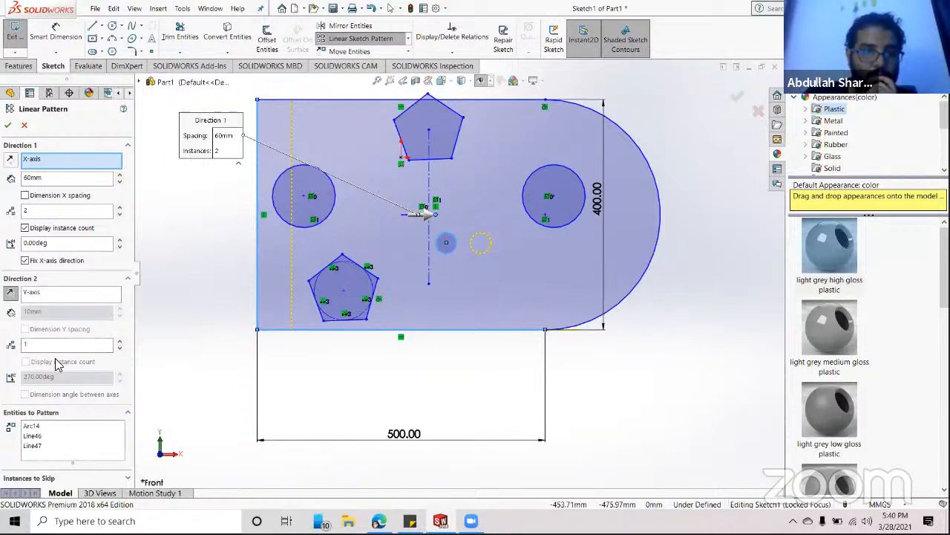
# - Give the pattern three rows spaced 50 mm apart and begin raising the column count
pyautogui.click(120, 340)
pyautogui.click(119, 340)
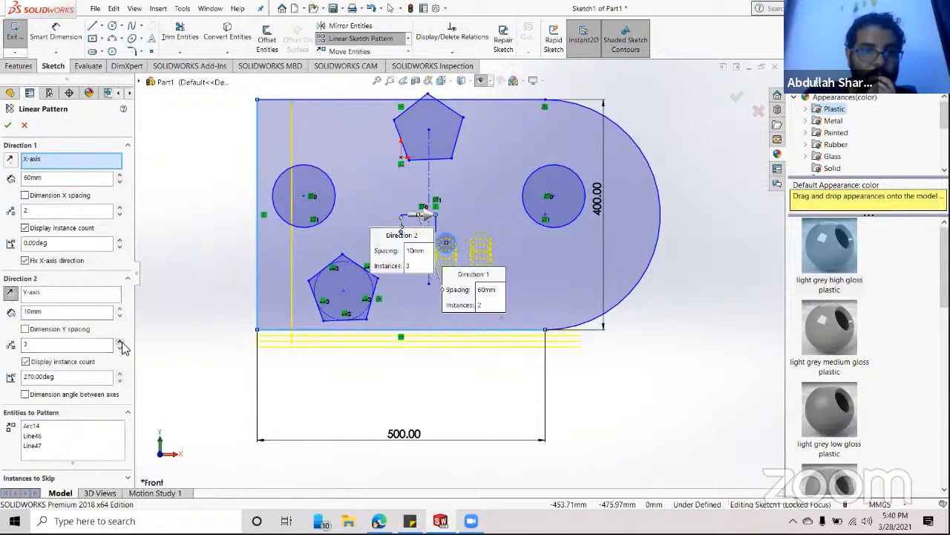
pyautogui.click(119, 341)
pyautogui.click(119, 341)
pyautogui.click(120, 340)
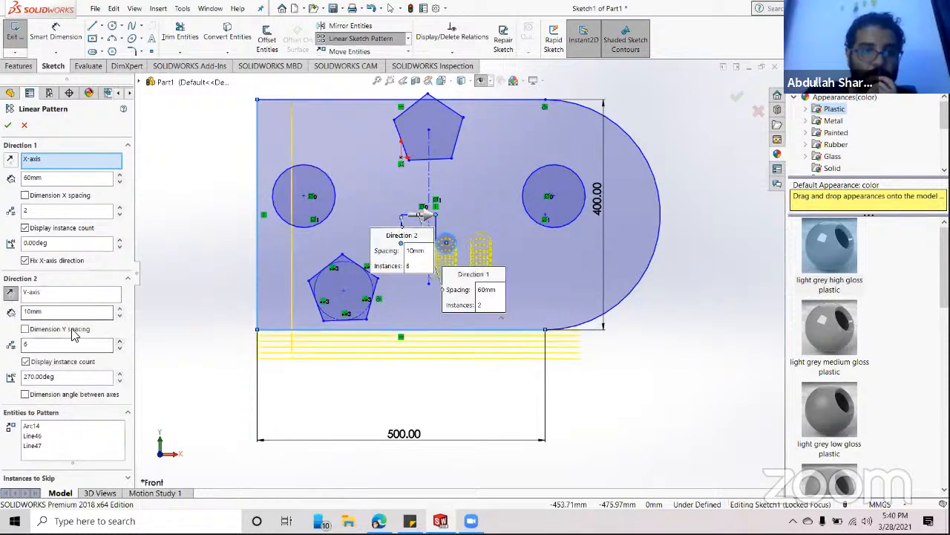
pyautogui.click(119, 307)
pyautogui.click(118, 308)
pyautogui.click(119, 307)
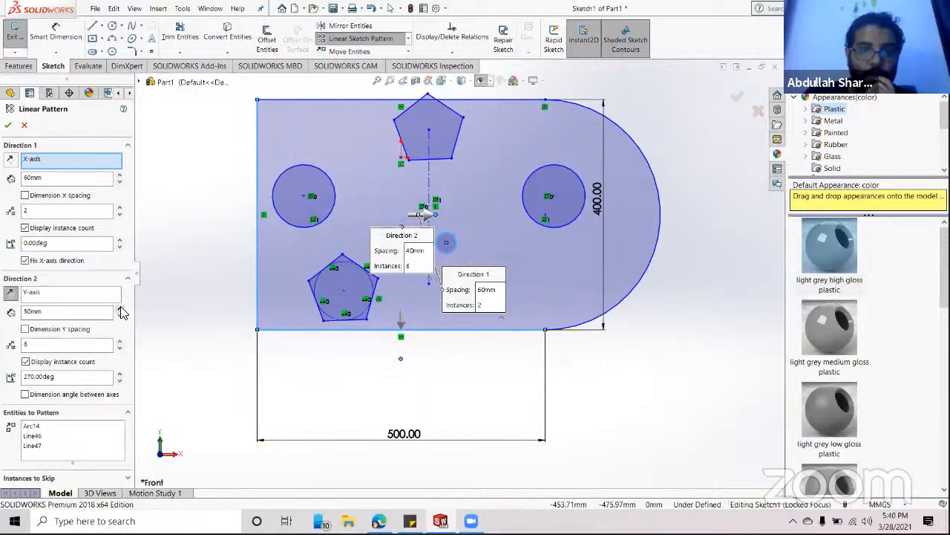
pyautogui.click(119, 308)
pyautogui.click(119, 348)
pyautogui.click(120, 348)
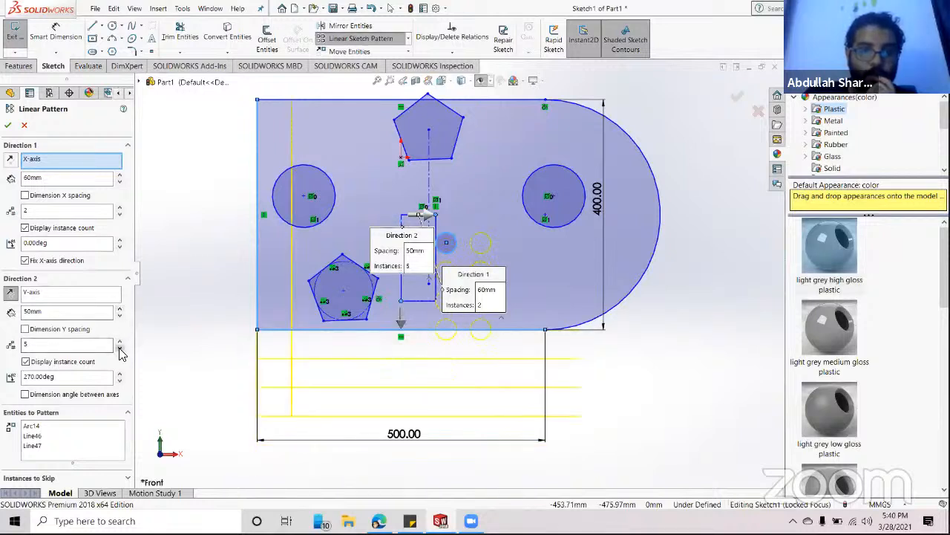
pyautogui.click(120, 348)
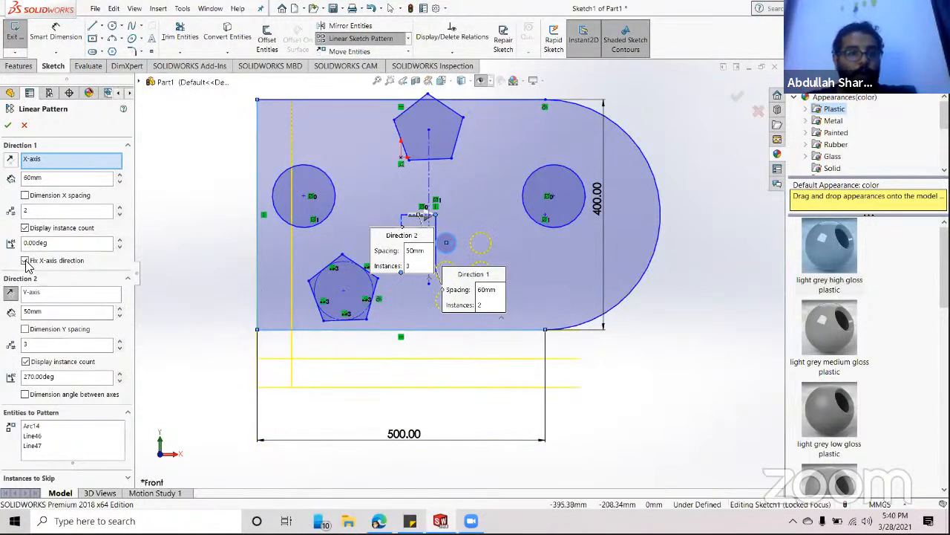
pyautogui.click(119, 207)
# - Set four columns, skip instances (4,2) and (2,2), and confirm the ten-circle grid
pyautogui.click(119, 208)
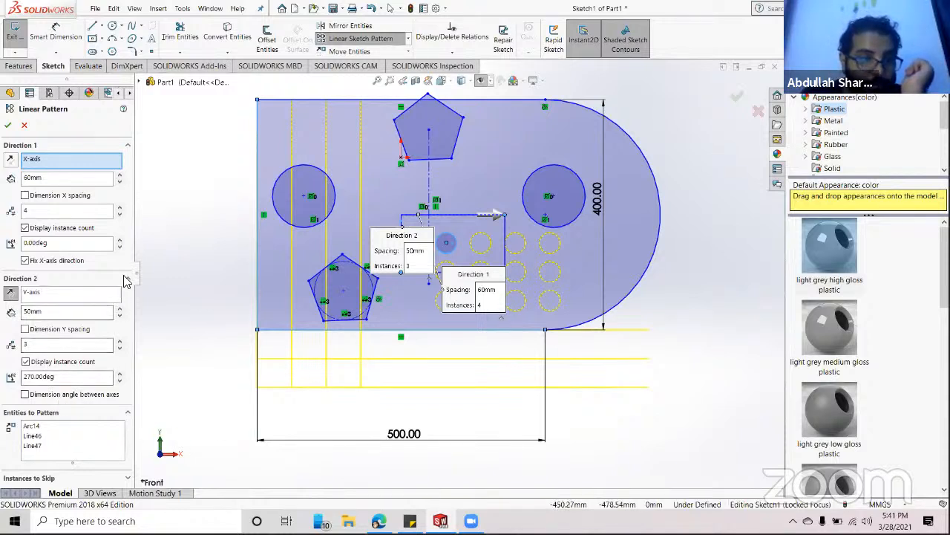
pyautogui.click(21, 480)
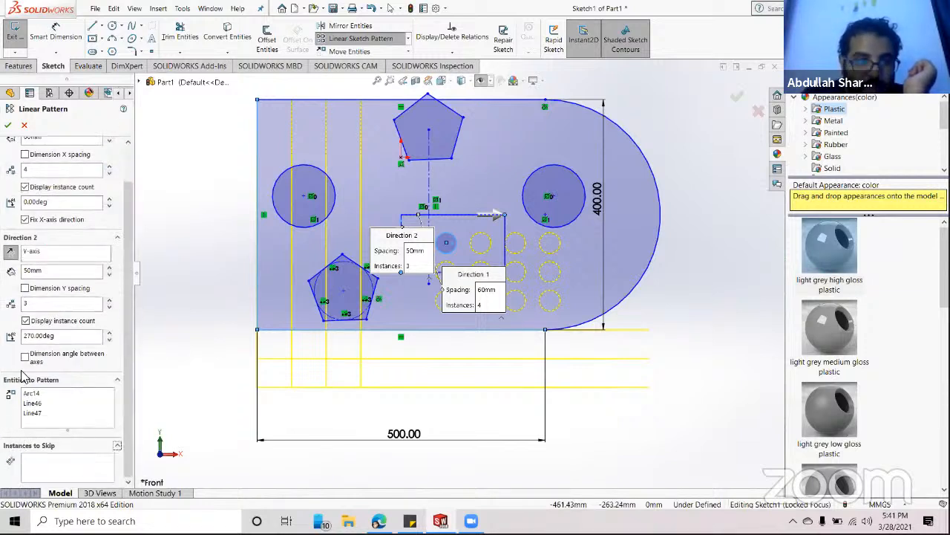
pyautogui.click(36, 460)
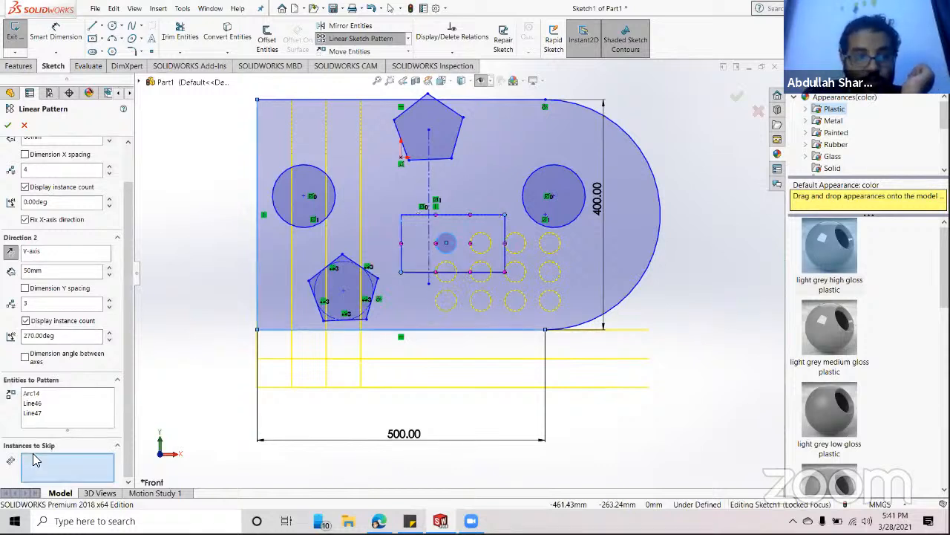
pyautogui.click(506, 246)
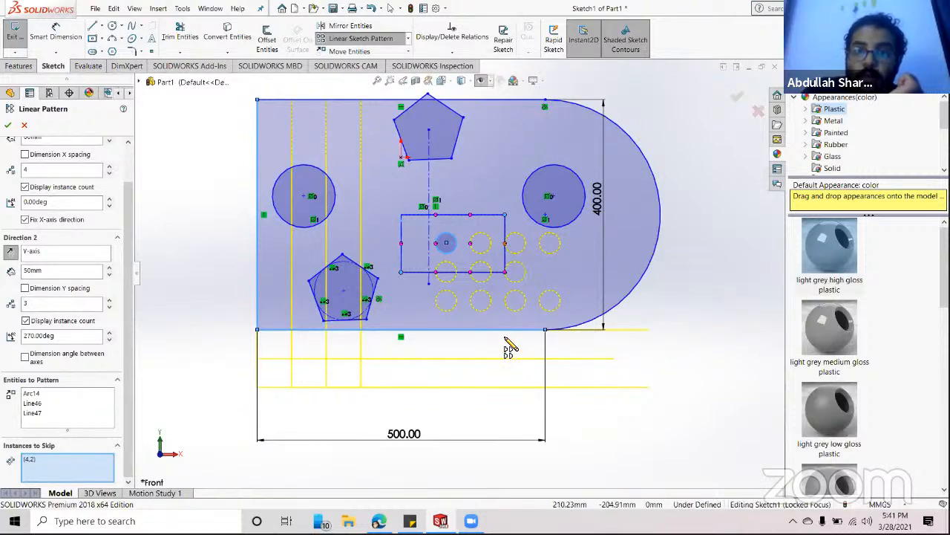
pyautogui.click(443, 245)
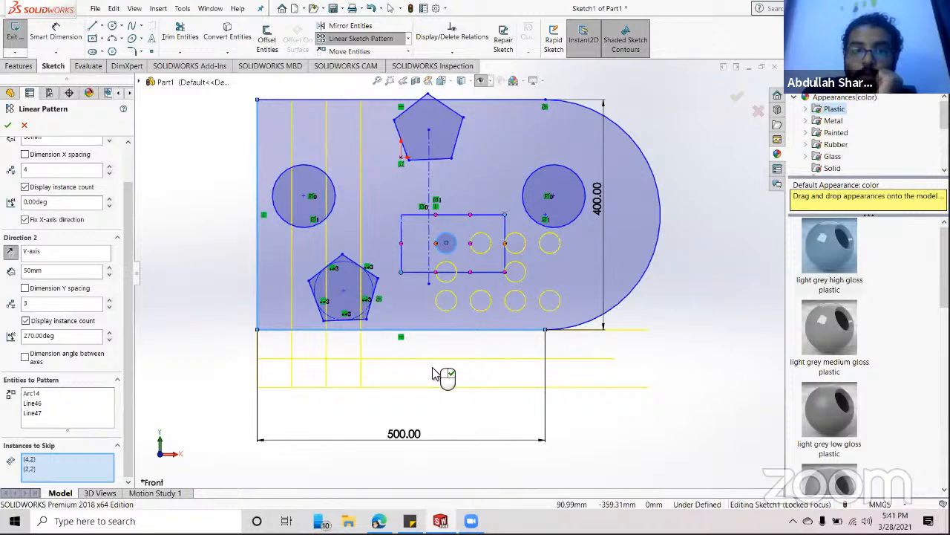
pyautogui.click(8, 126)
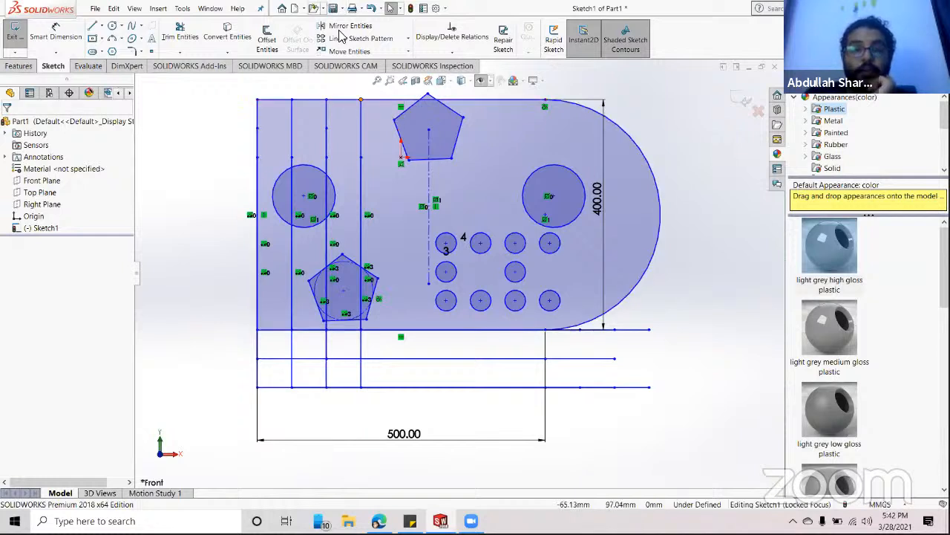
# - Start a circular sketch pattern and replace its selected entity with the right-hand circle
pyautogui.click(409, 41)
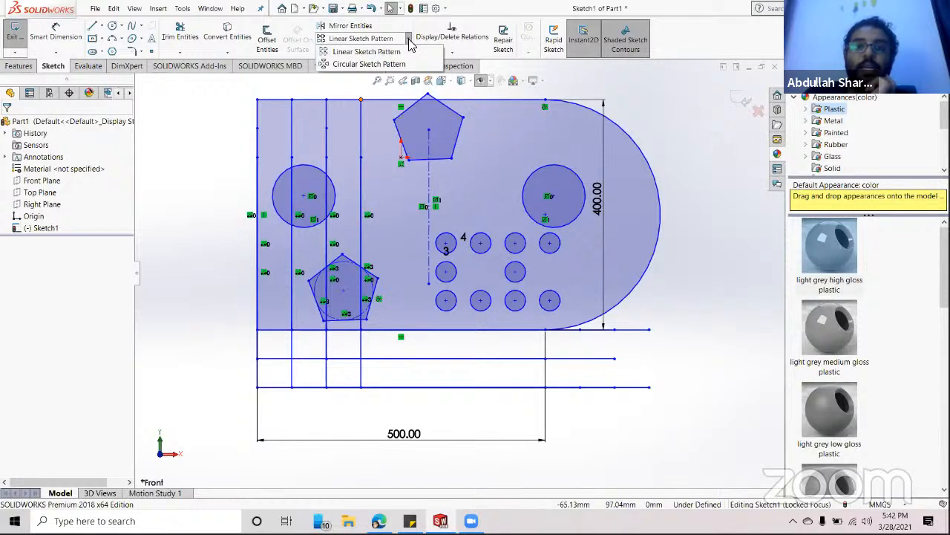
pyautogui.click(355, 66)
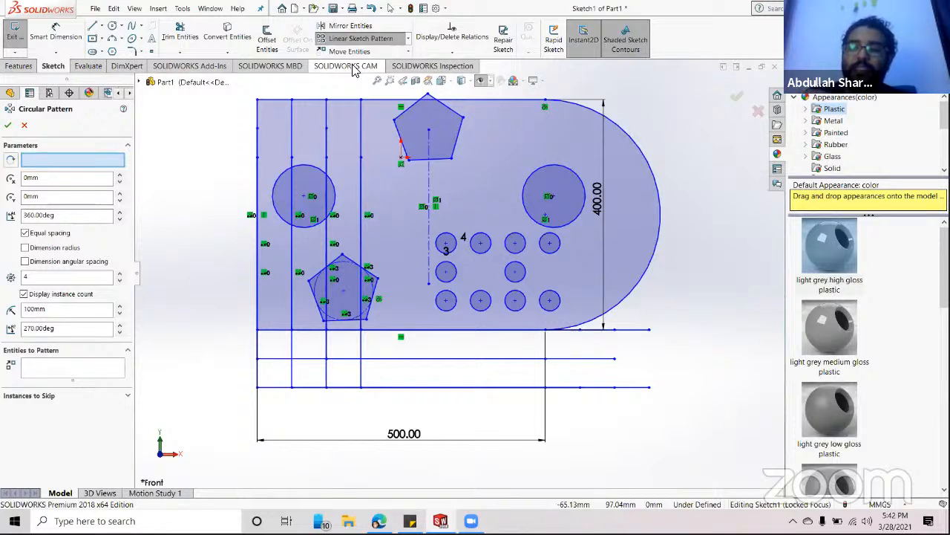
pyautogui.click(649, 168)
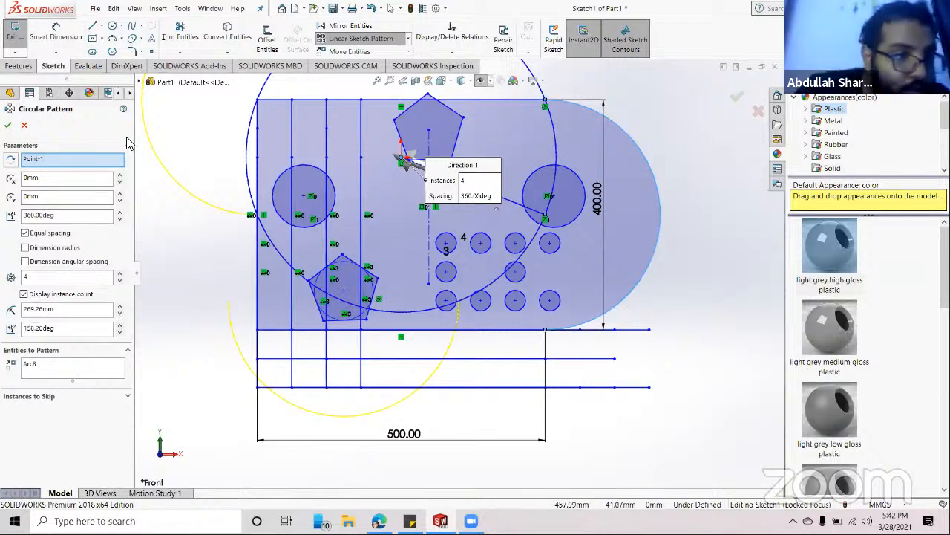
pyautogui.click(39, 368)
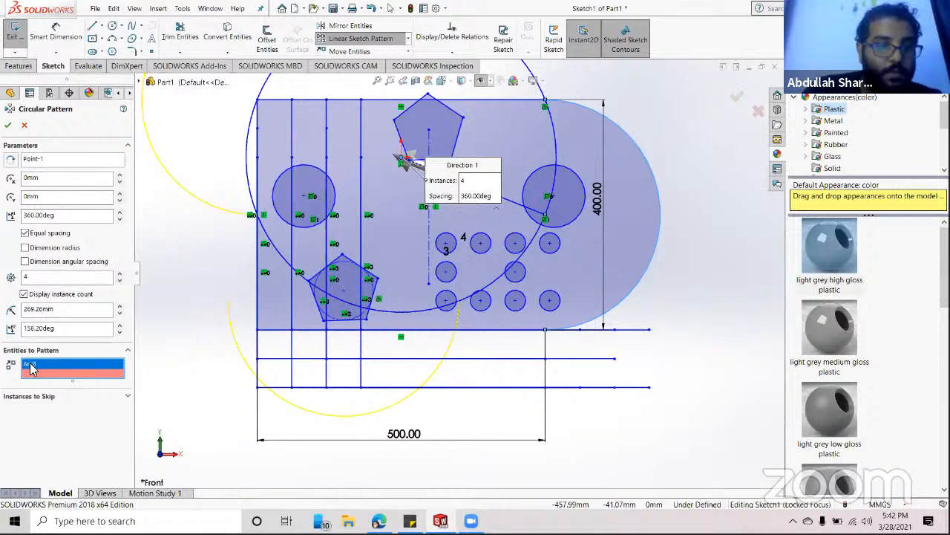
pyautogui.rightClick(29, 369)
pyautogui.click(65, 381)
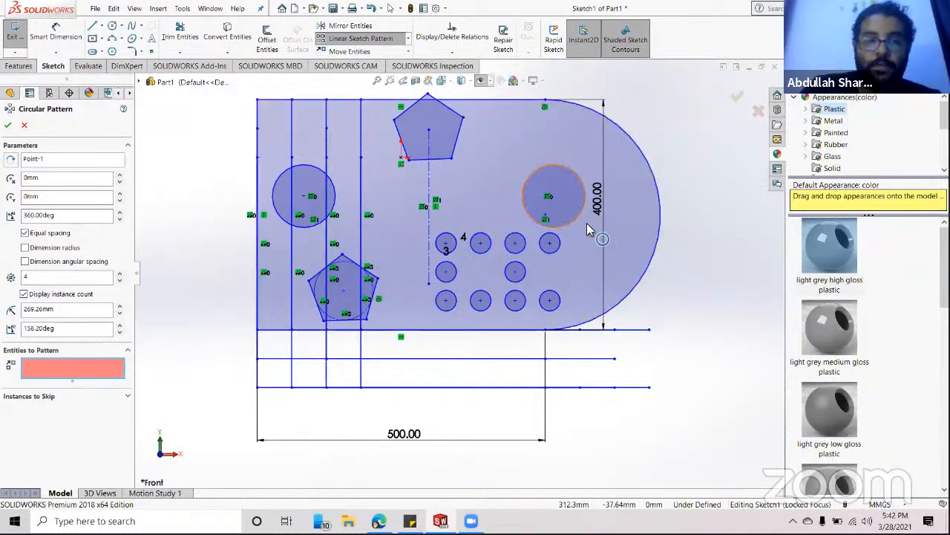
pyautogui.click(584, 186)
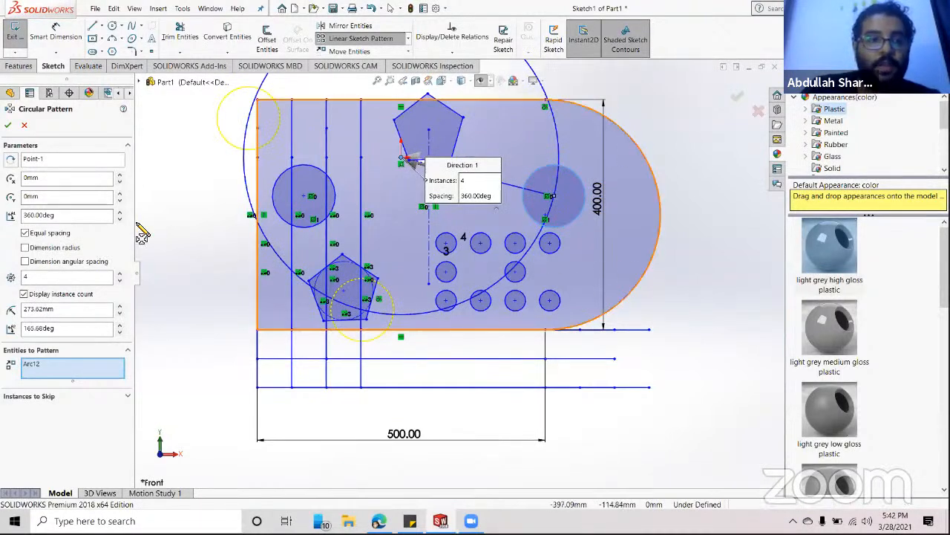
# - Clear the pattern centre, reselect Arc8 and Arc12, and apply the four-instance 360° circular pattern
pyautogui.click(41, 160)
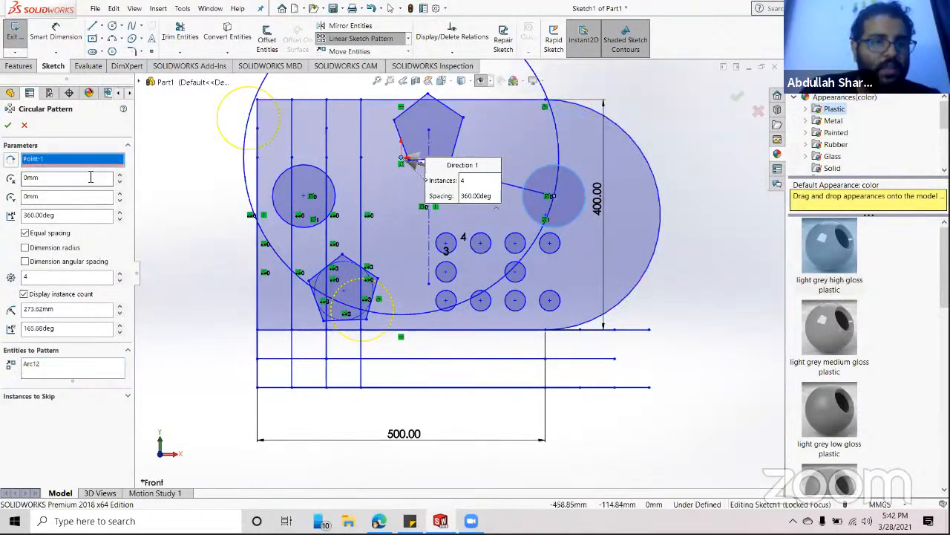
pyautogui.rightClick(89, 176)
pyautogui.rightClick(41, 157)
pyautogui.click(61, 175)
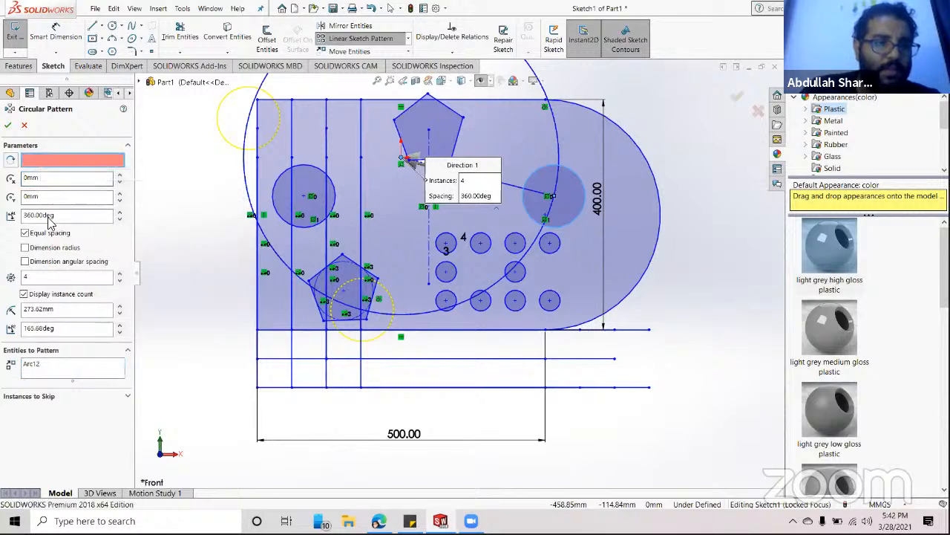
pyautogui.click(29, 364)
pyautogui.rightClick(30, 363)
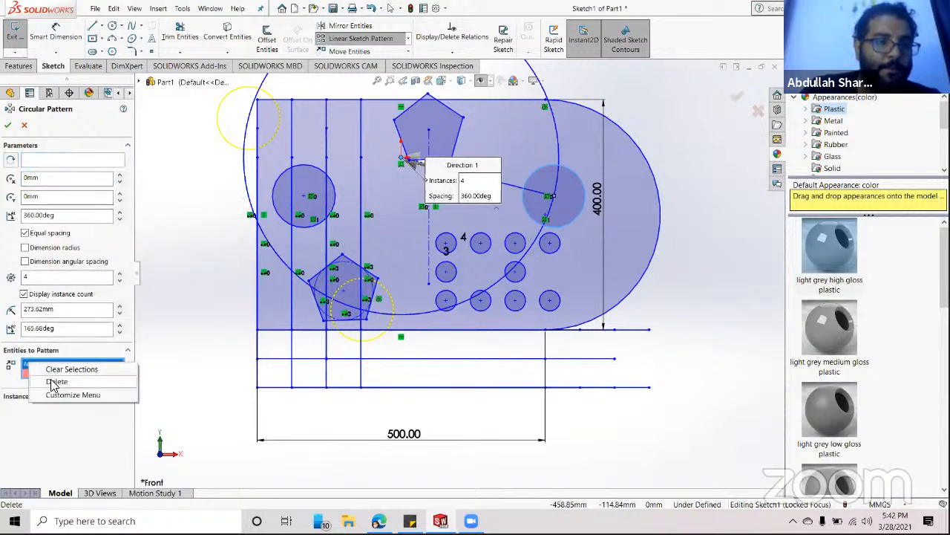
pyautogui.click(52, 382)
pyautogui.click(37, 160)
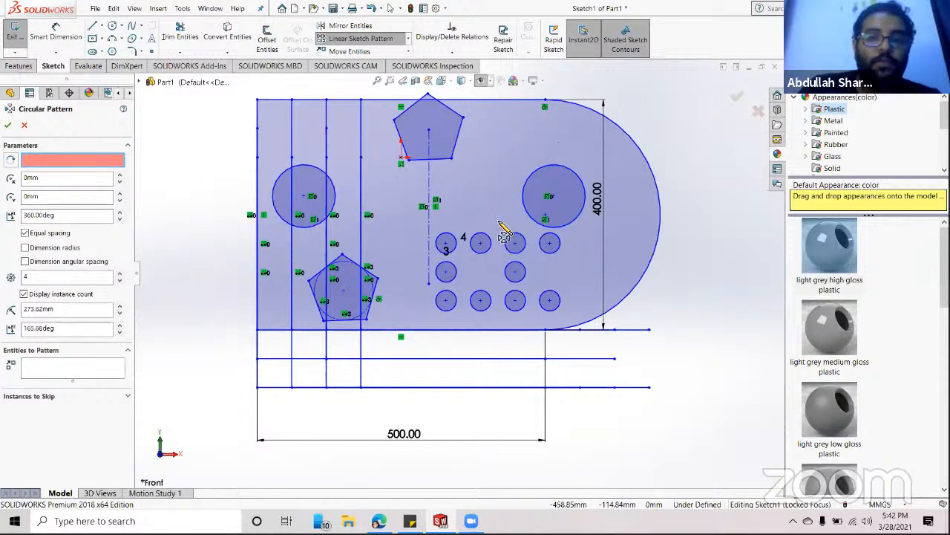
pyautogui.click(658, 200)
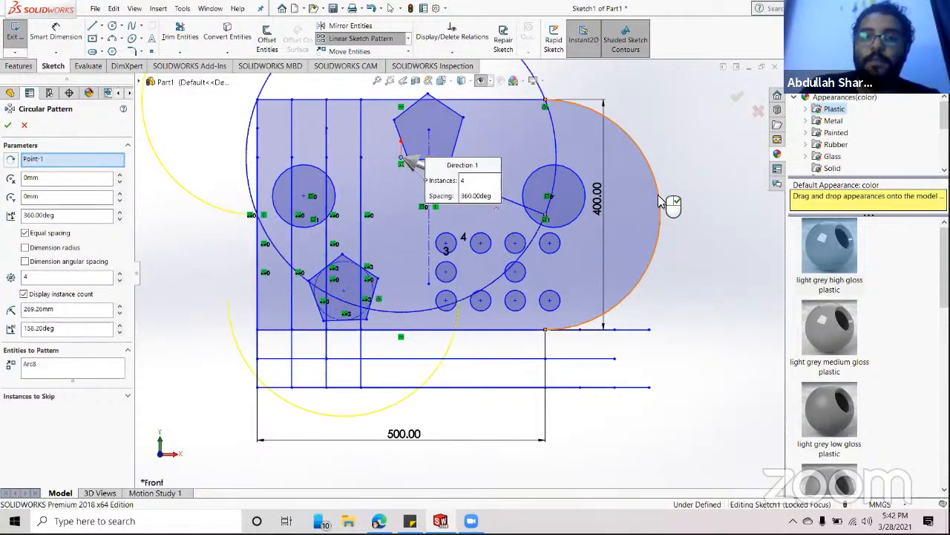
pyautogui.click(37, 368)
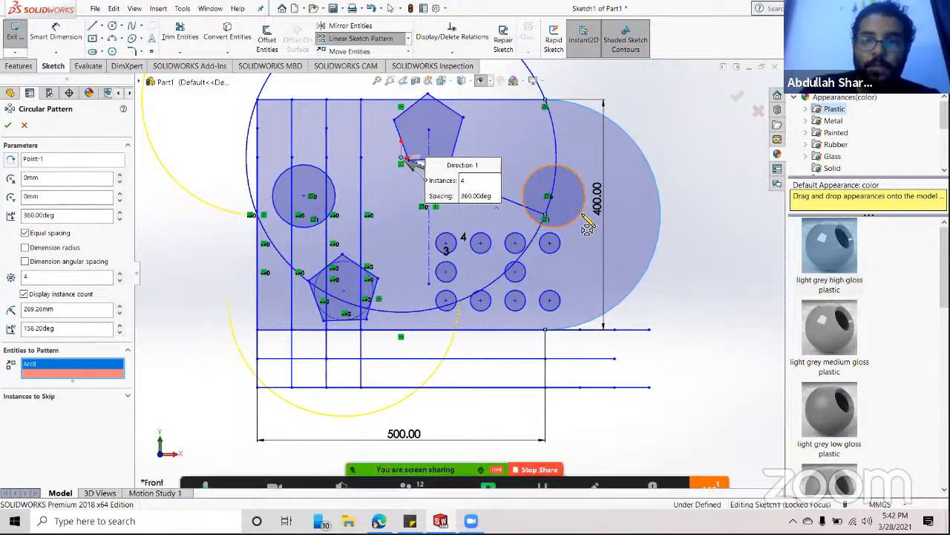
pyautogui.click(584, 219)
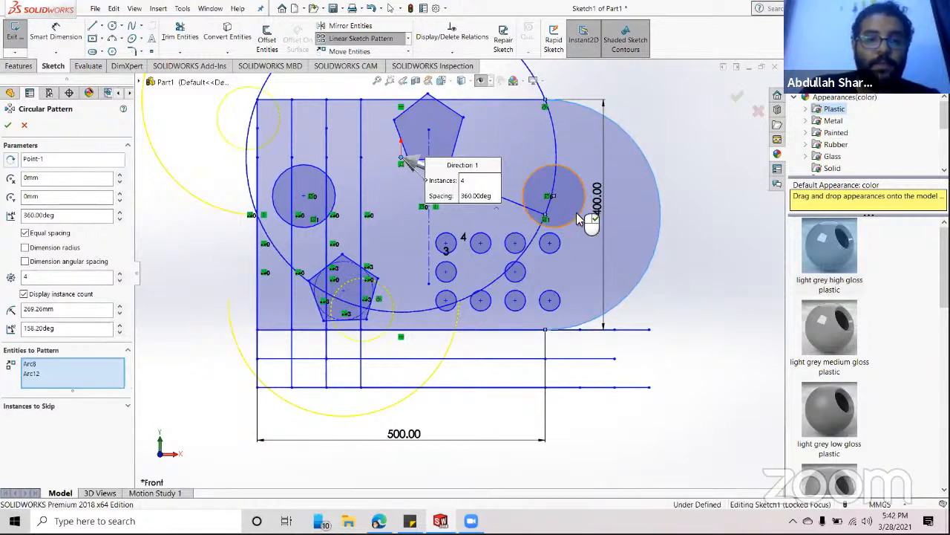
pyautogui.scroll(5, 421, 260)
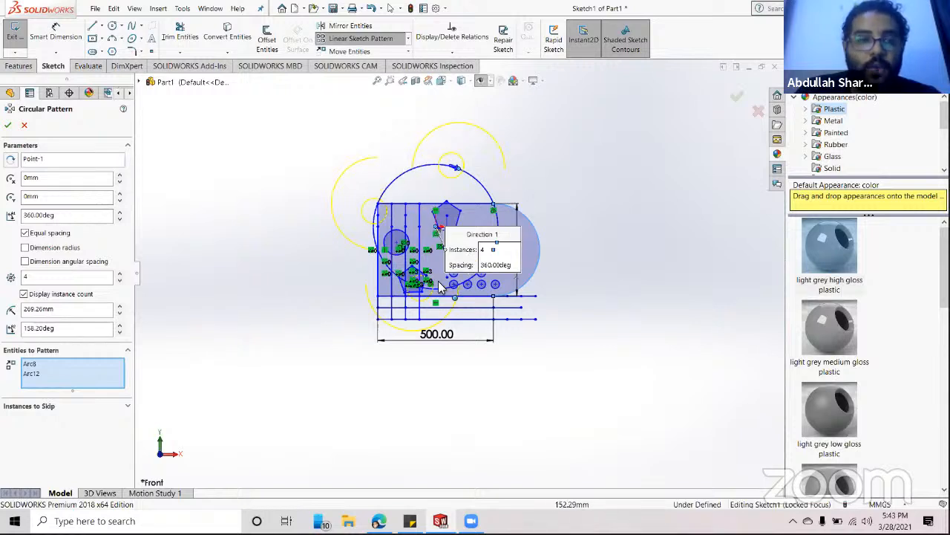
pyautogui.click(7, 125)
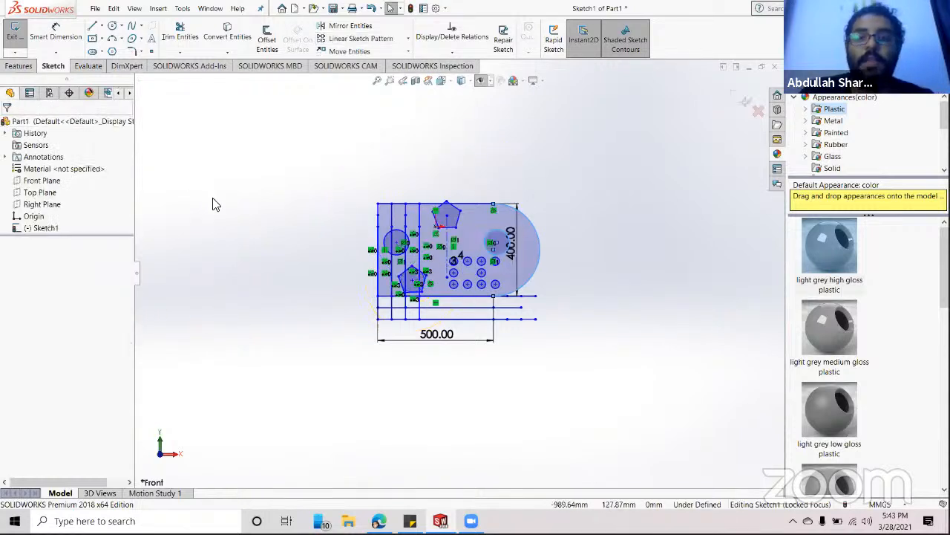
# - Zoom in and sketch a small circle at the top of the right-hand large circle
pyautogui.scroll(-5, 445, 197)
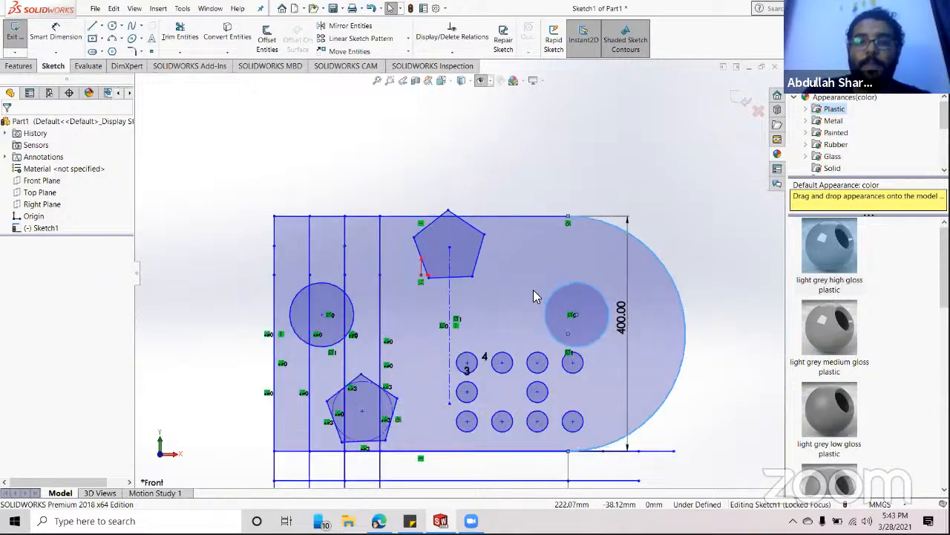
pyautogui.scroll(4, 533, 295)
pyautogui.scroll(-7, 530, 292)
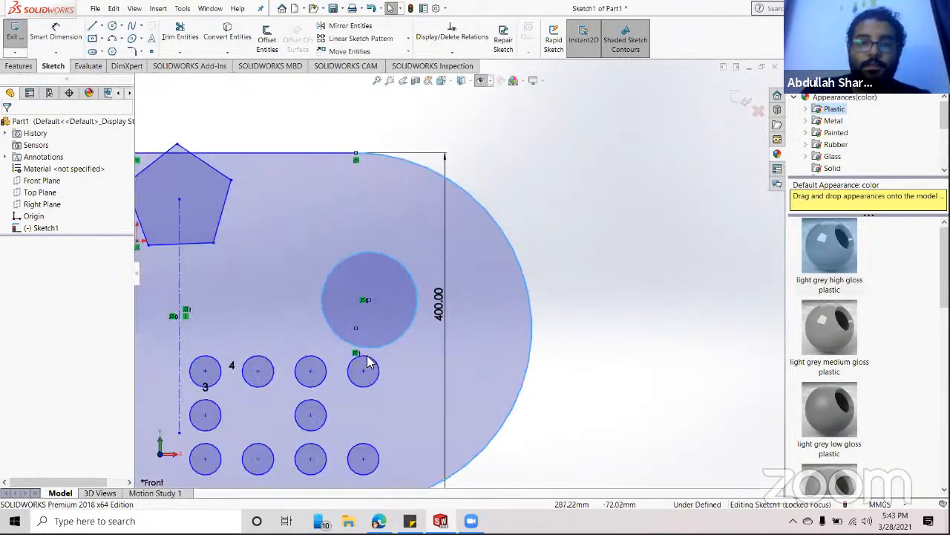
pyautogui.scroll(-4, 369, 362)
pyautogui.scroll(4, 426, 272)
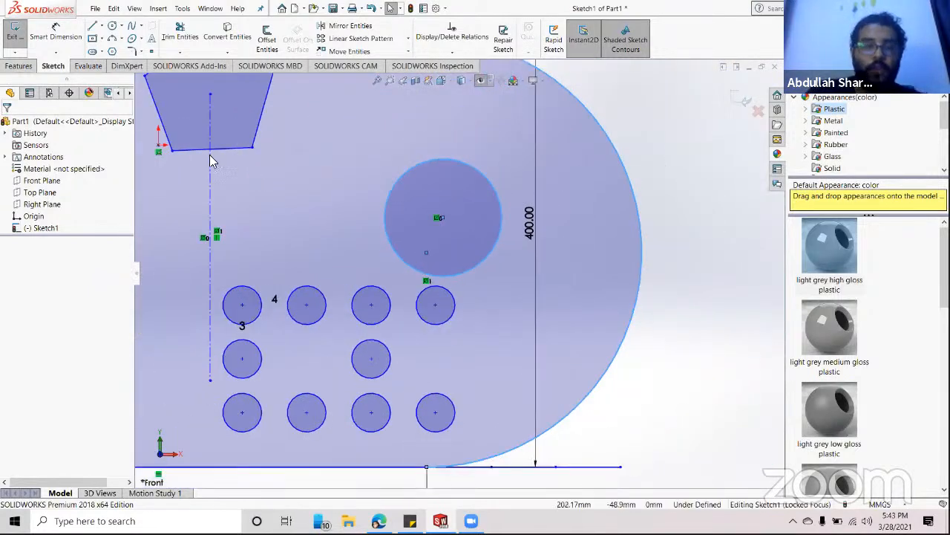
pyautogui.click(112, 27)
pyautogui.scroll(-6, 471, 197)
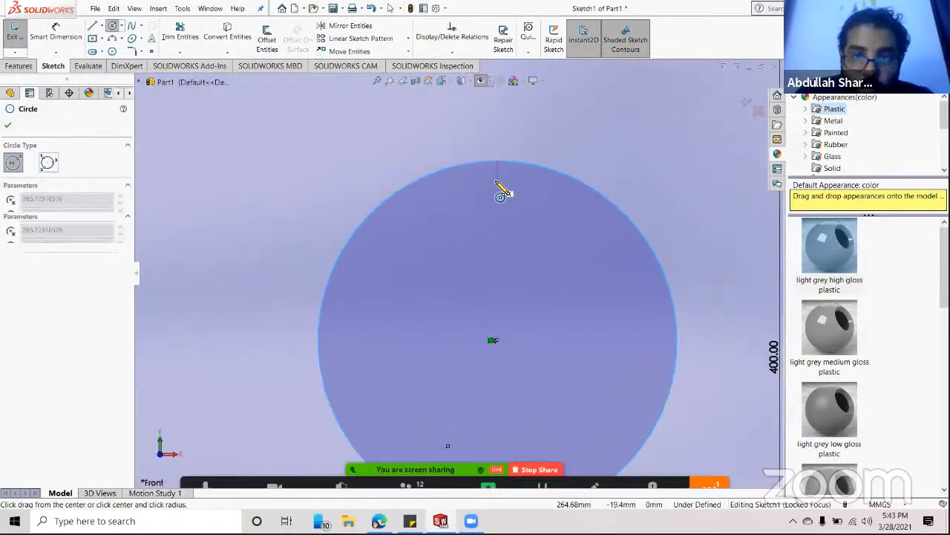
pyautogui.click(497, 181)
pyautogui.click(510, 182)
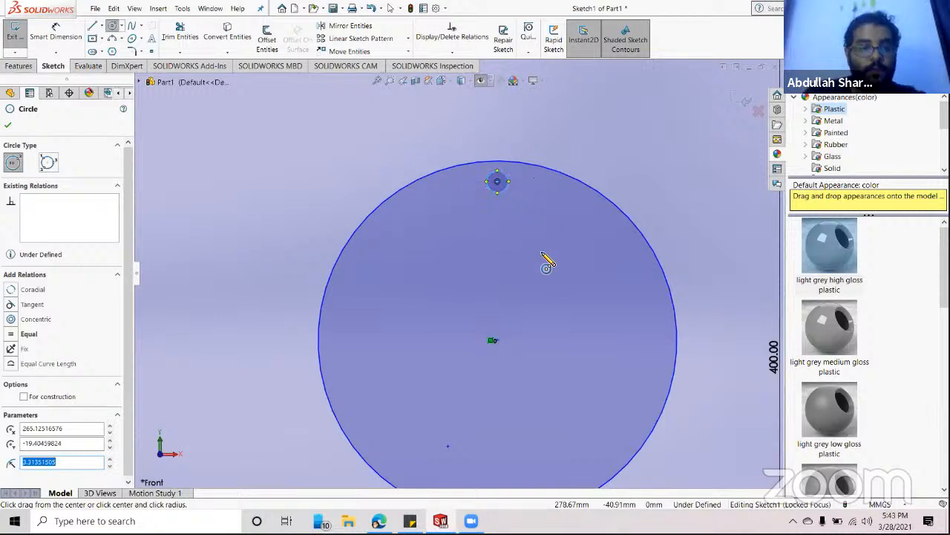
# - Try the linear and circular sketch pattern tools, then cancel the pattern
pyautogui.click(361, 38)
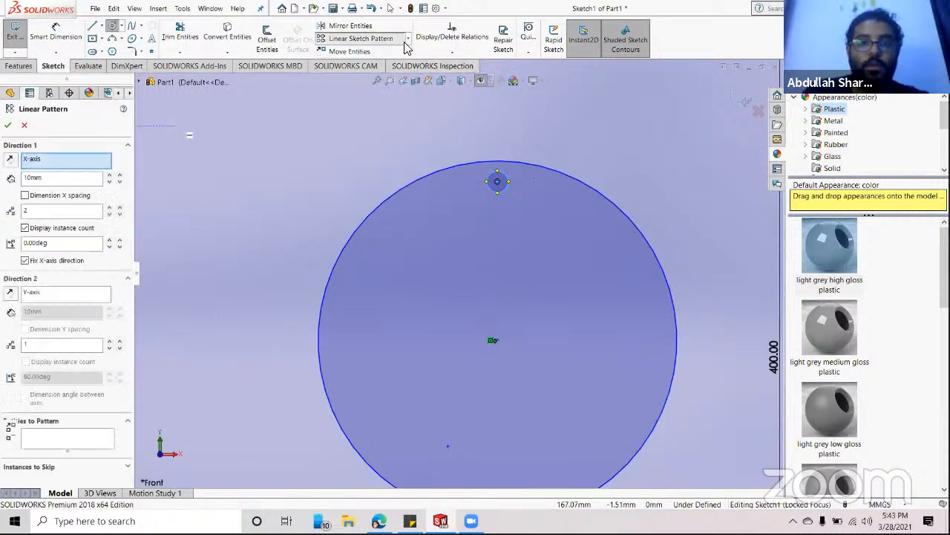
pyautogui.click(408, 38)
pyautogui.click(399, 64)
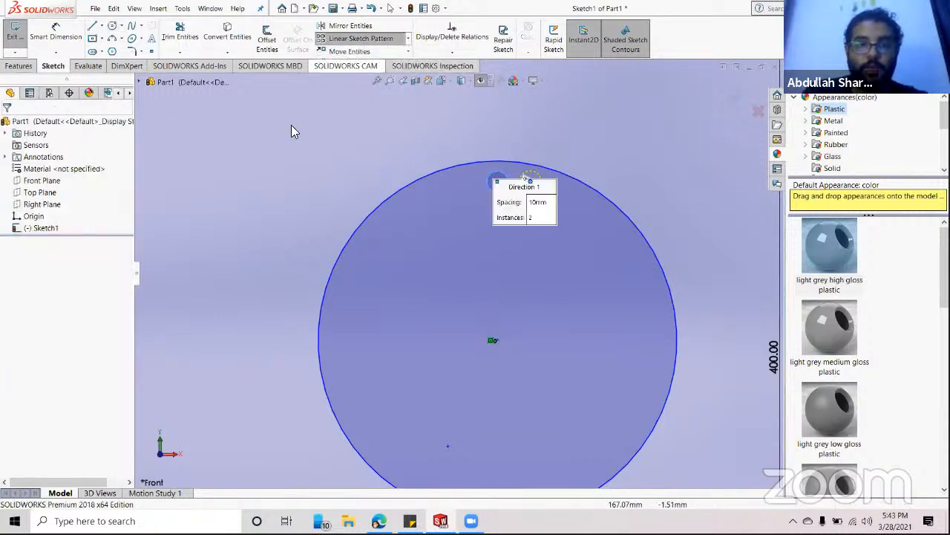
pyautogui.click(408, 38)
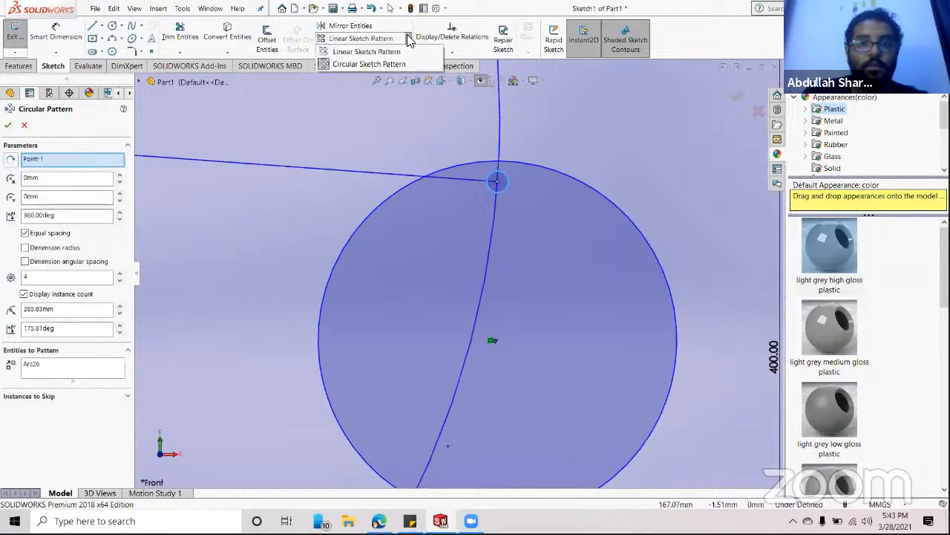
pyautogui.click(349, 65)
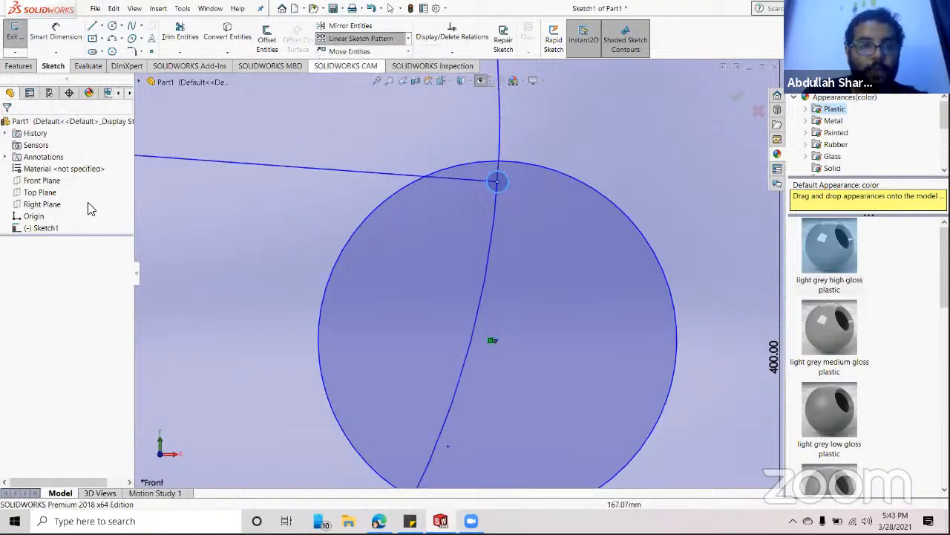
pyautogui.scroll(5, 346, 227)
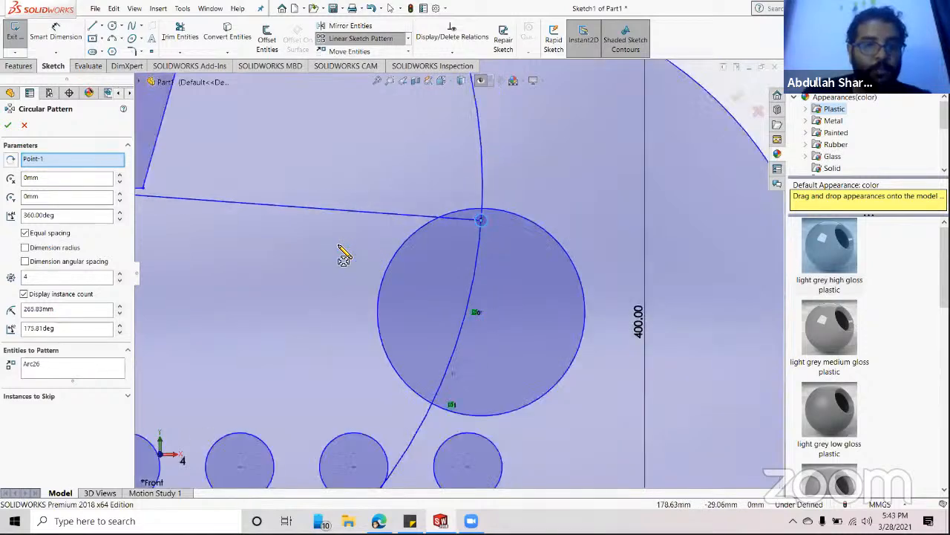
pyautogui.scroll(3, 349, 244)
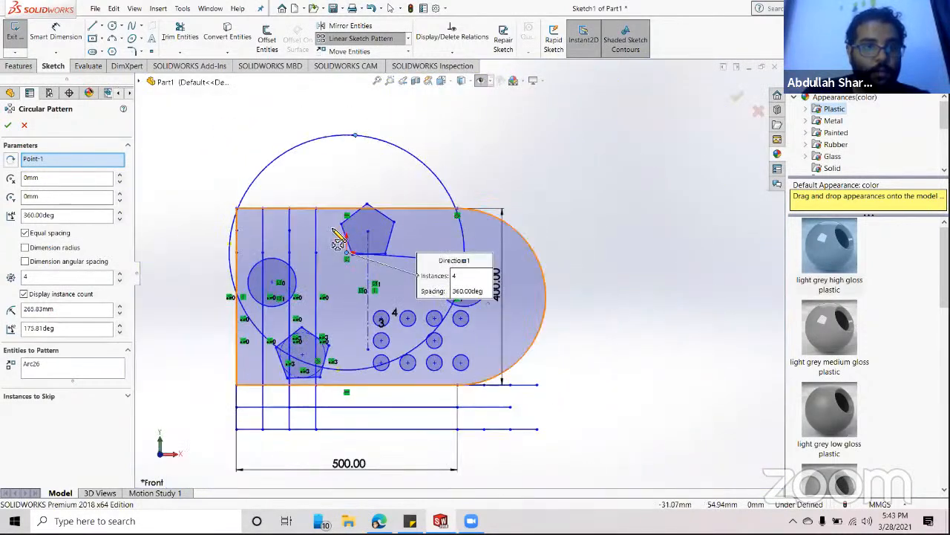
pyautogui.press('Escape')
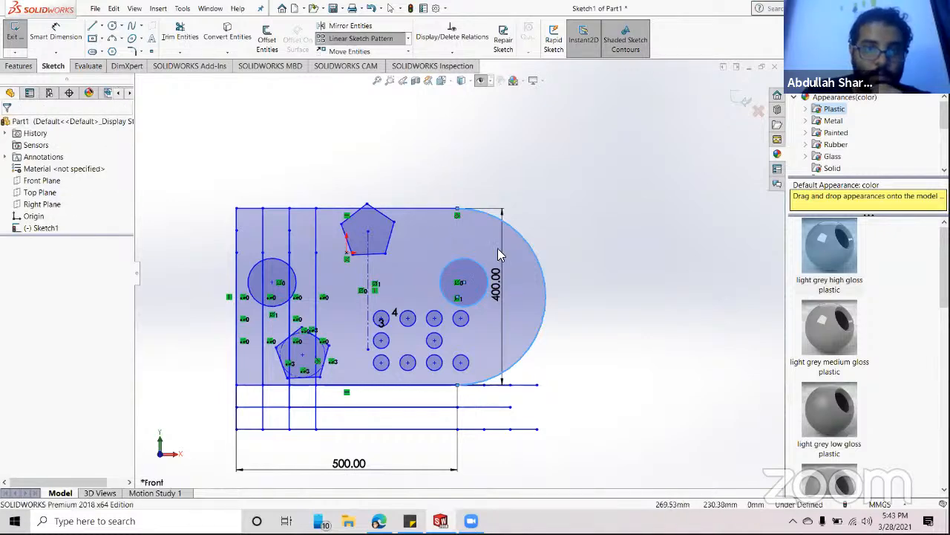
# - Place a tiny circle, about 1.25 mm radius, centred on the big circle's top point
pyautogui.scroll(-6, 461, 282)
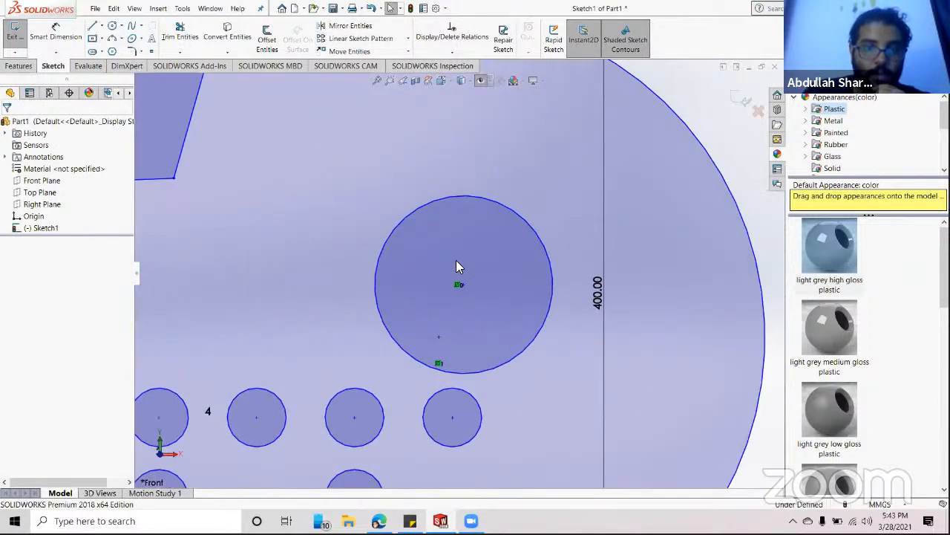
pyautogui.click(115, 27)
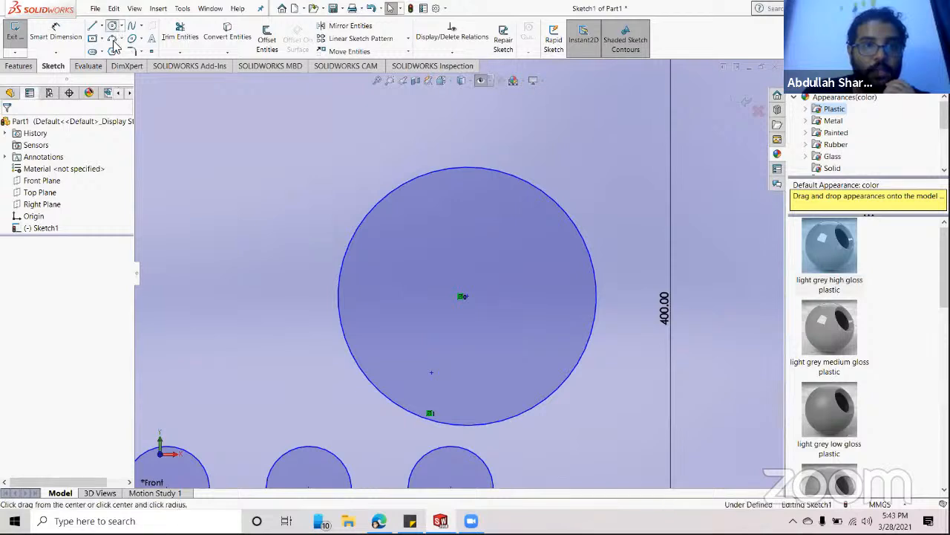
pyautogui.click(467, 177)
pyautogui.press('Escape')
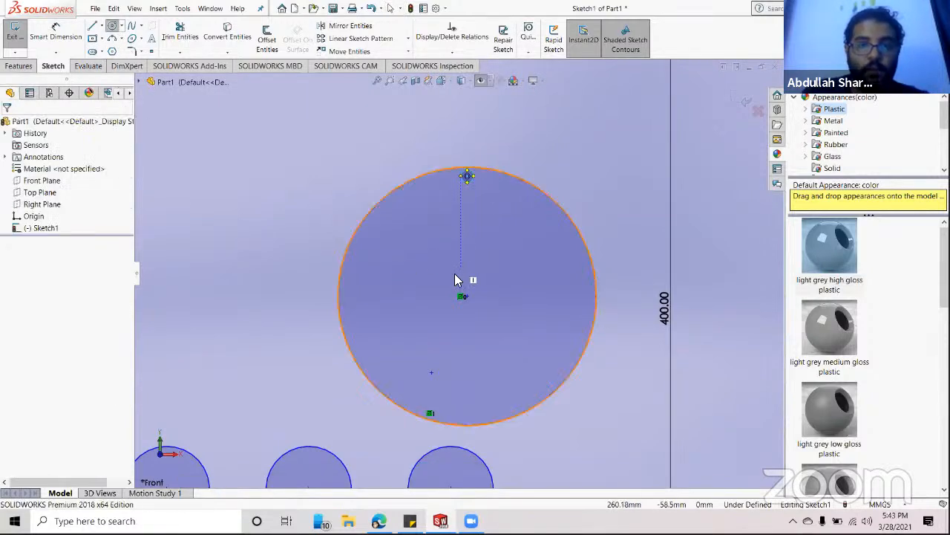
pyautogui.click(408, 38)
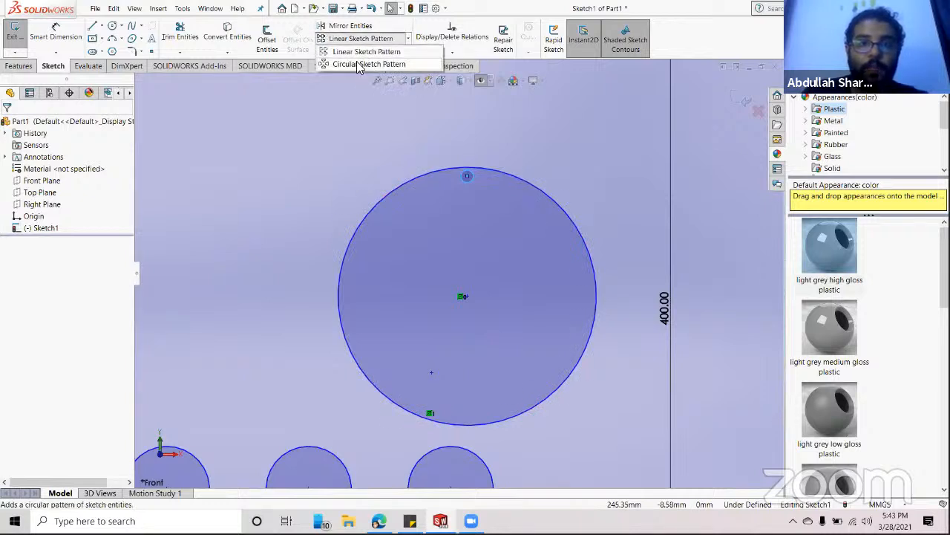
# - Start a circular sketch pattern, clear its centre point, and toggle the large circle Arc12 selection
pyautogui.click(358, 64)
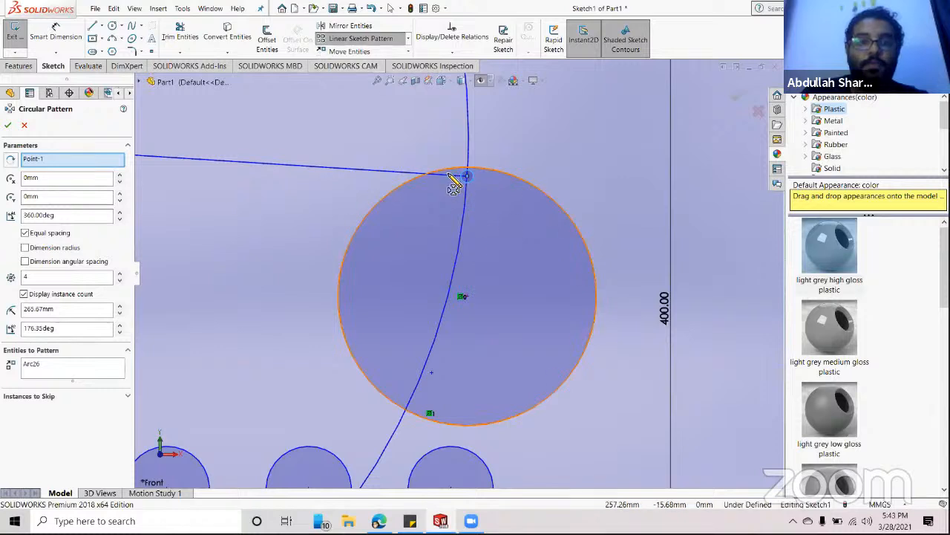
pyautogui.rightClick(37, 159)
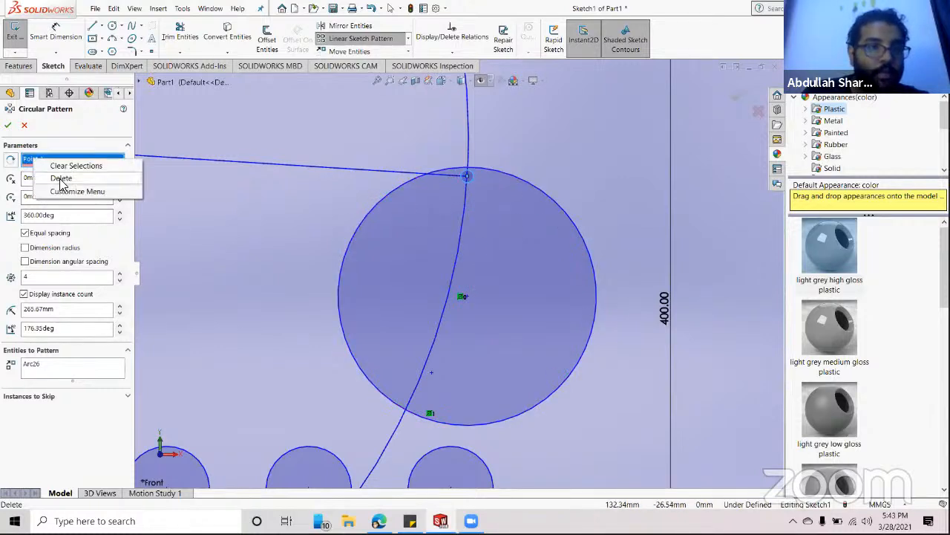
pyautogui.click(46, 160)
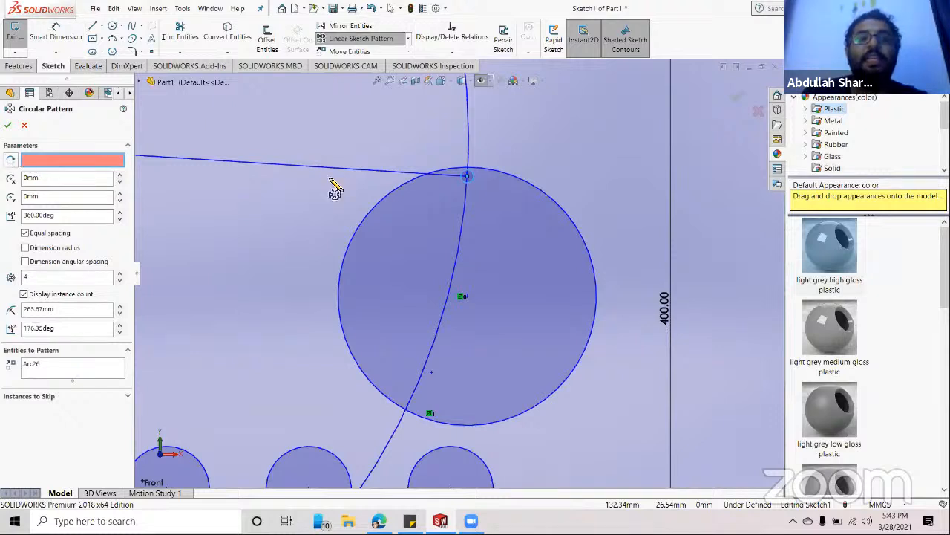
pyautogui.click(564, 214)
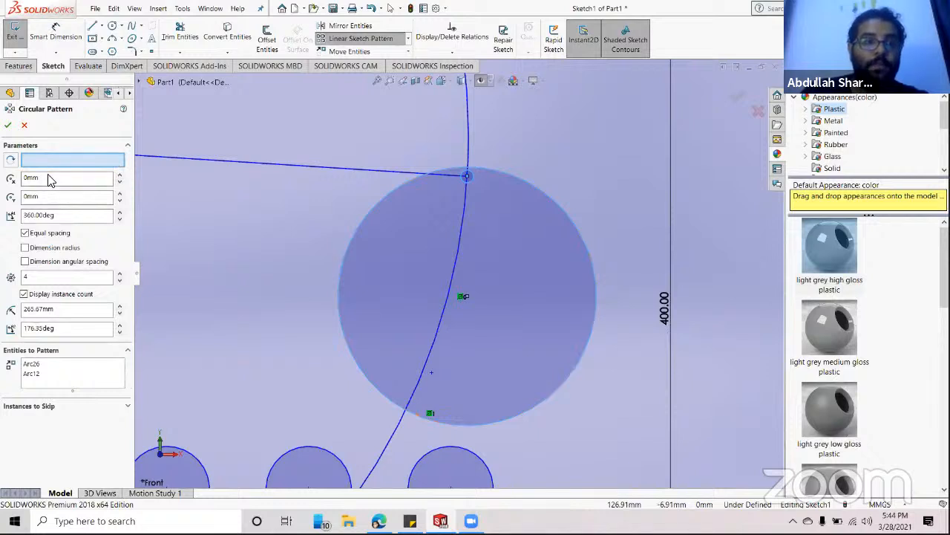
pyautogui.click(347, 248)
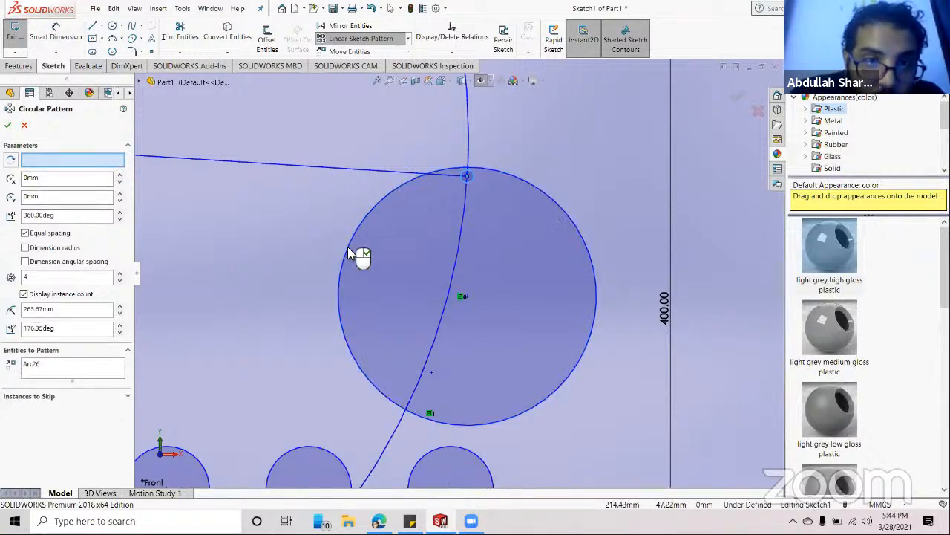
pyautogui.click(349, 251)
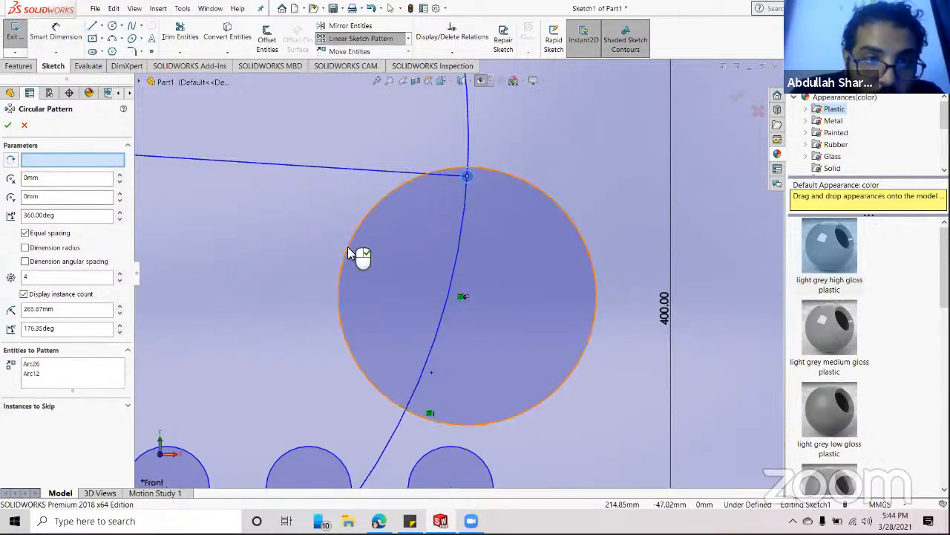
# - Remove Arc12 and Arc26, then pattern the circle around Point-1 with 4 instances over 360°
pyautogui.click(14, 162)
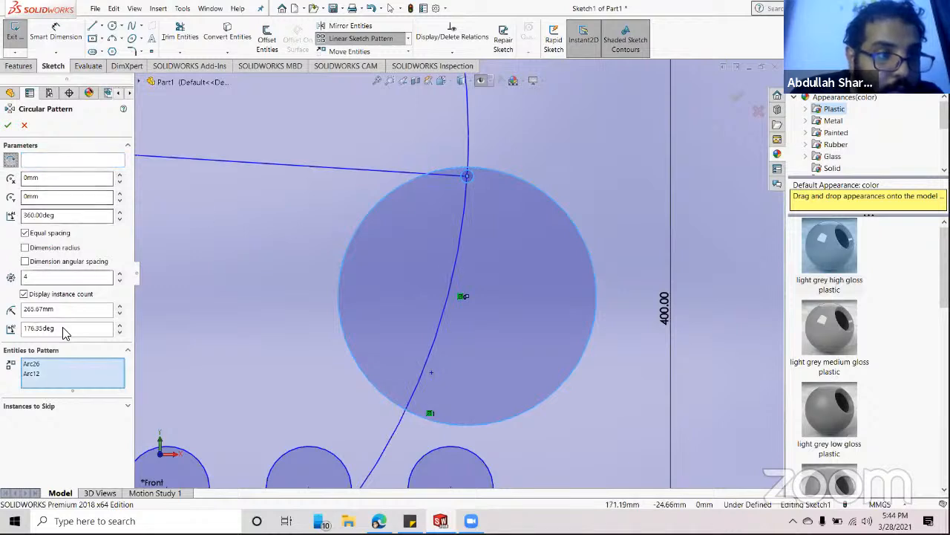
pyautogui.click(30, 374)
pyautogui.rightClick(30, 375)
pyautogui.click(54, 390)
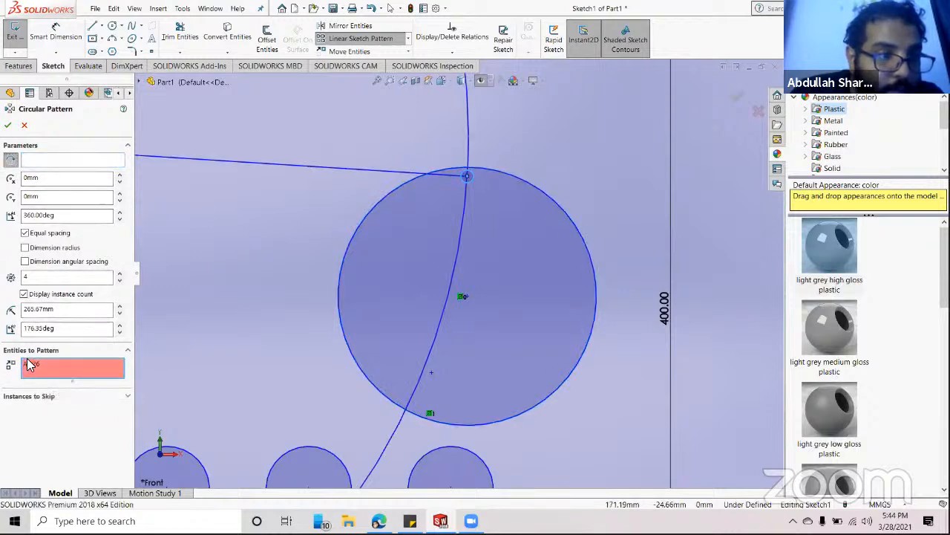
pyautogui.click(30, 364)
pyautogui.rightClick(31, 366)
pyautogui.click(52, 382)
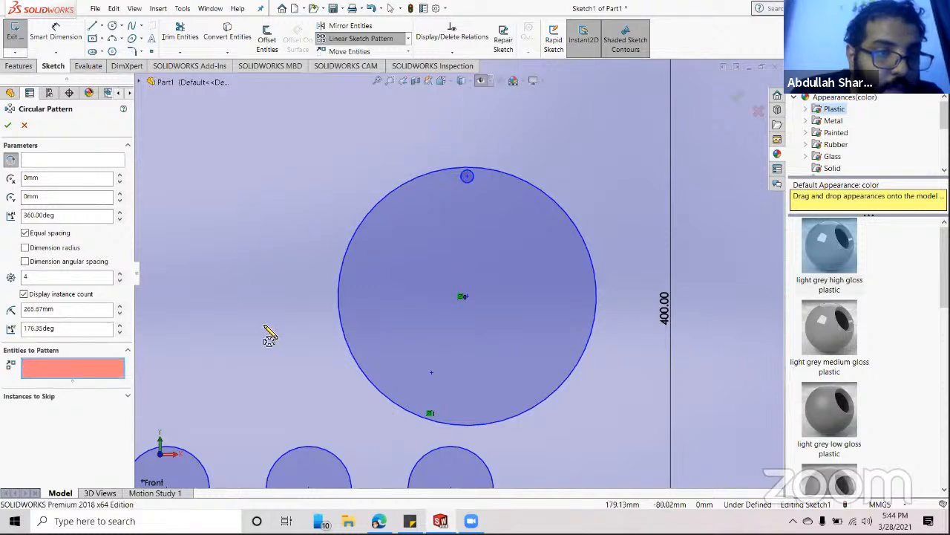
pyautogui.click(47, 160)
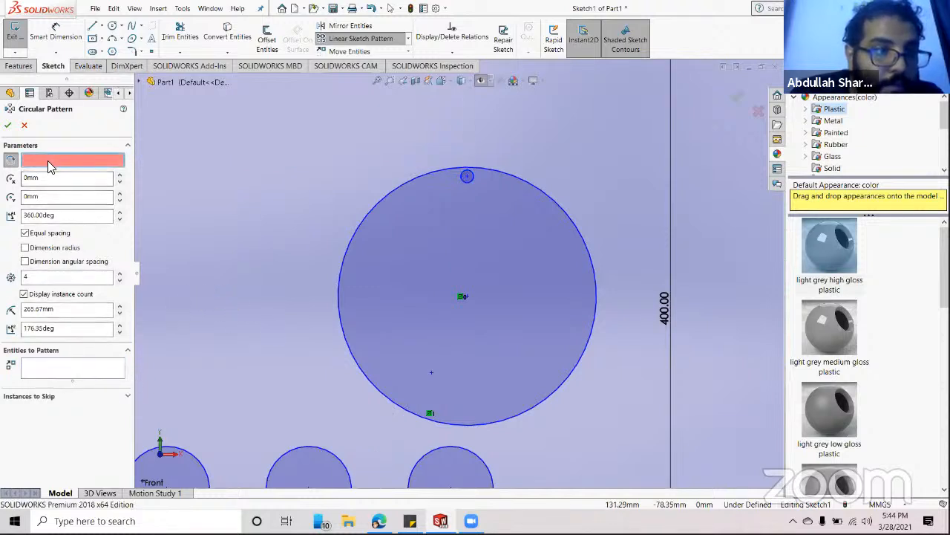
pyautogui.click(593, 264)
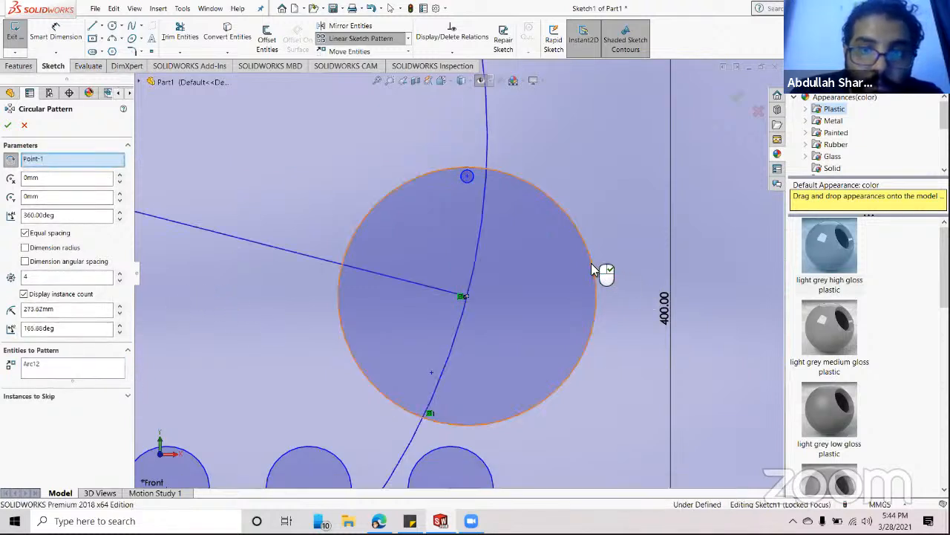
pyautogui.scroll(5, 416, 321)
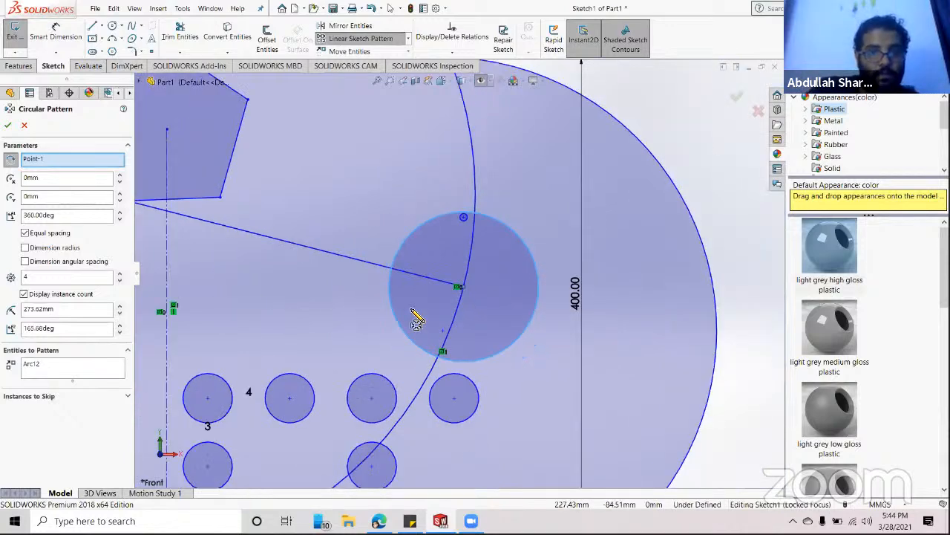
pyautogui.scroll(2, 416, 321)
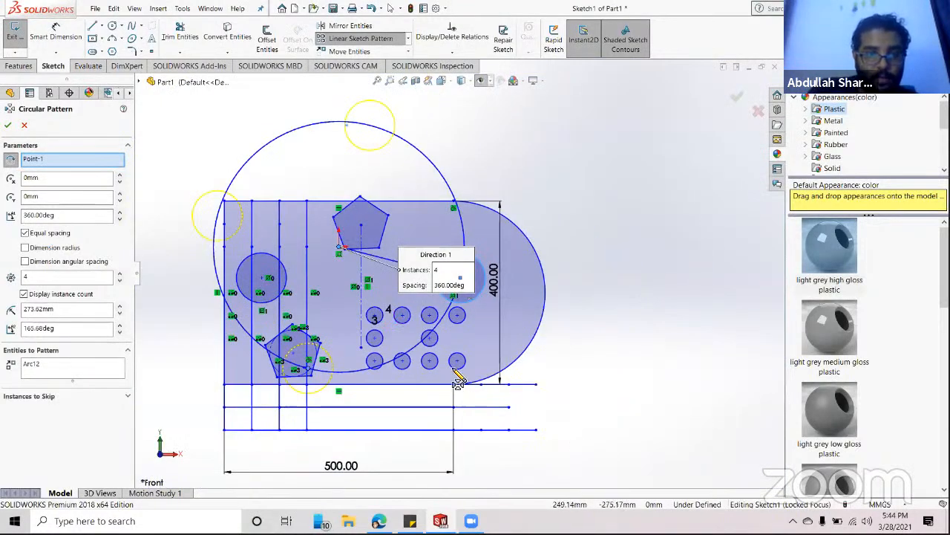
pyautogui.click(8, 126)
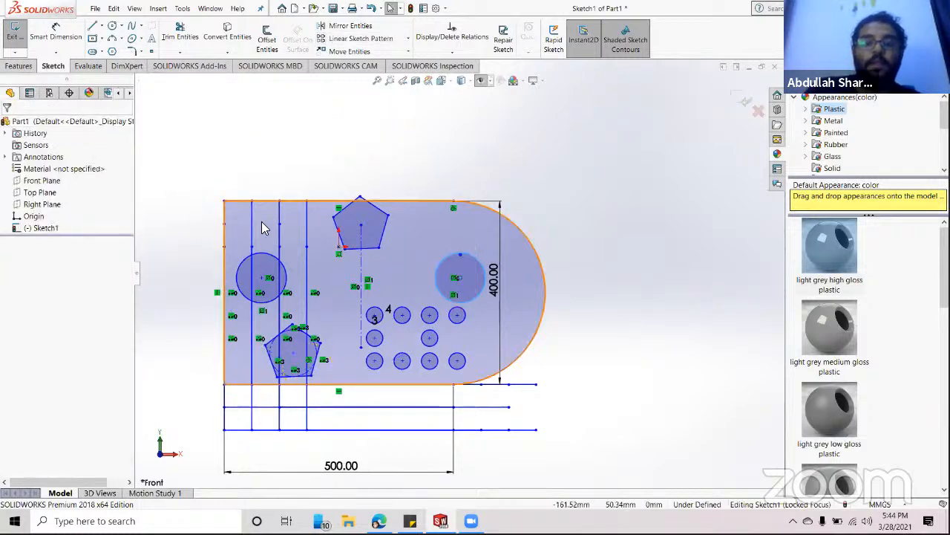
# - Box-select and delete all existing sketch geometry, confirming each deletion prompt
pyautogui.scroll(3, 460, 274)
pyautogui.click(498, 264)
pyautogui.scroll(-2, 513, 286)
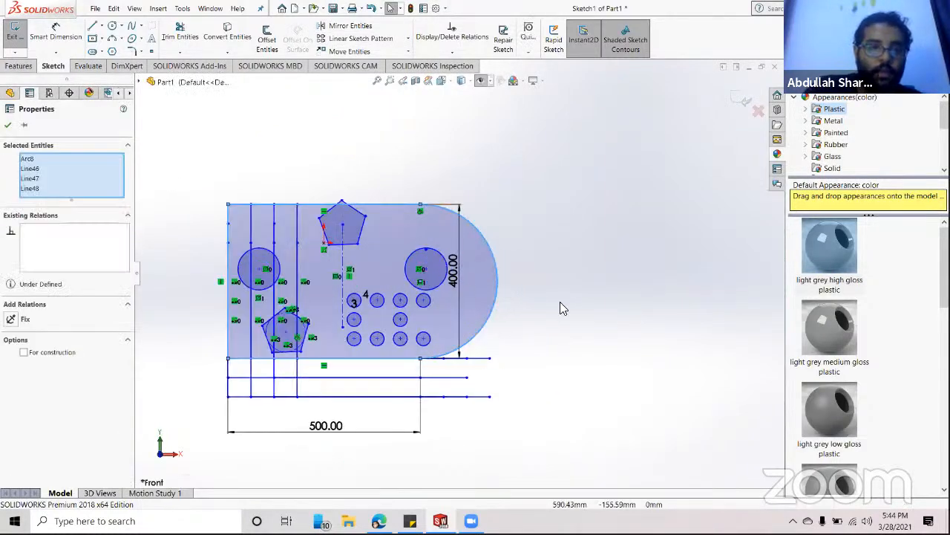
pyautogui.click(574, 200)
pyautogui.moveTo(593, 170)
pyautogui.mouseDown()
pyautogui.moveTo(524, 338)
pyautogui.moveTo(333, 401)
pyautogui.moveTo(190, 434)
pyautogui.mouseUp()
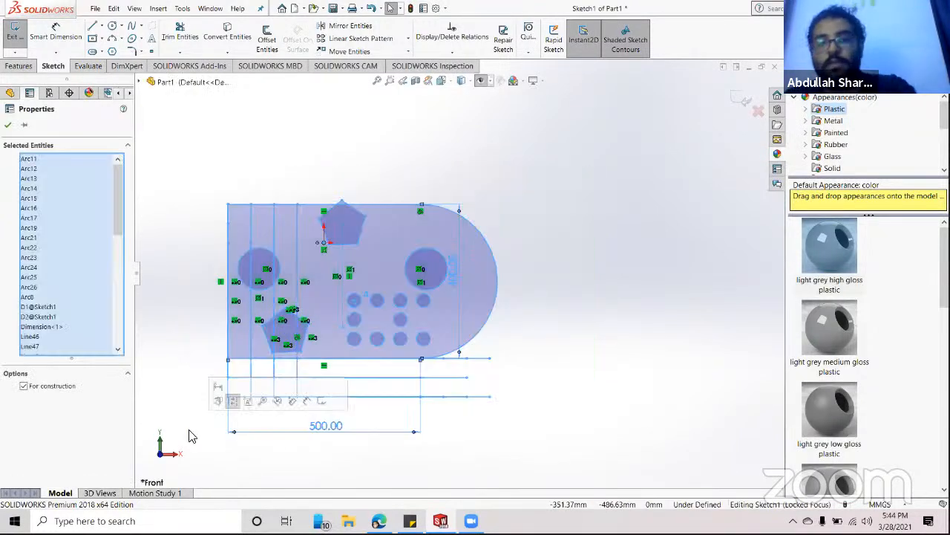
pyautogui.press('Delete')
pyautogui.click(411, 264)
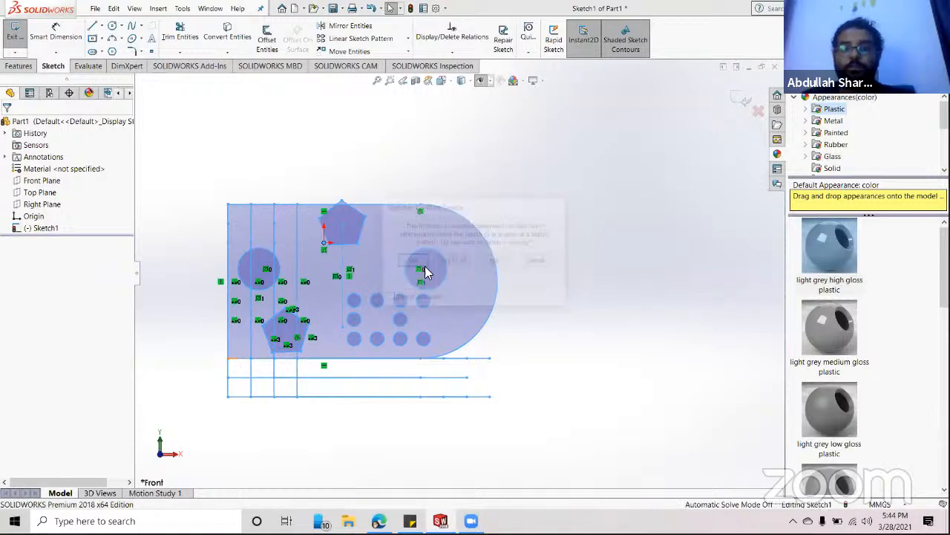
pyautogui.click(412, 264)
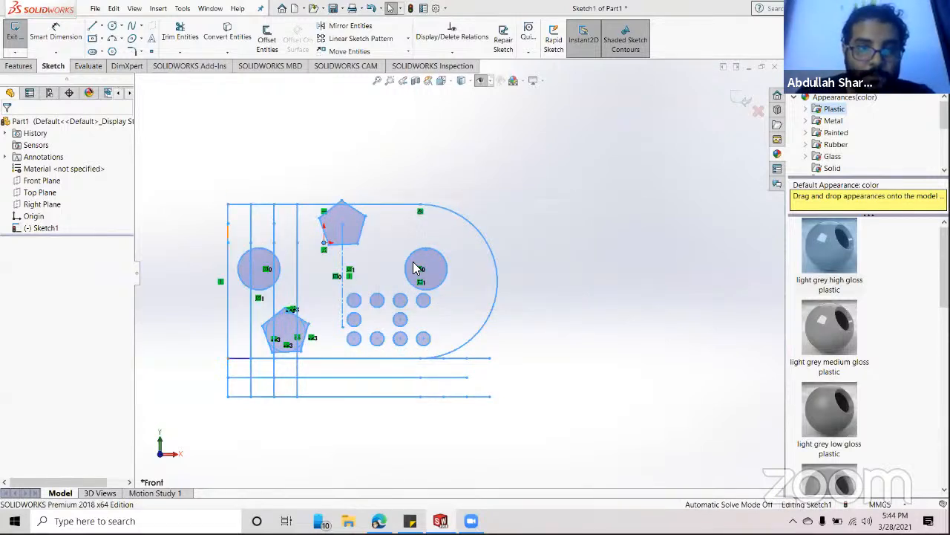
pyautogui.press('Delete')
pyautogui.click(412, 260)
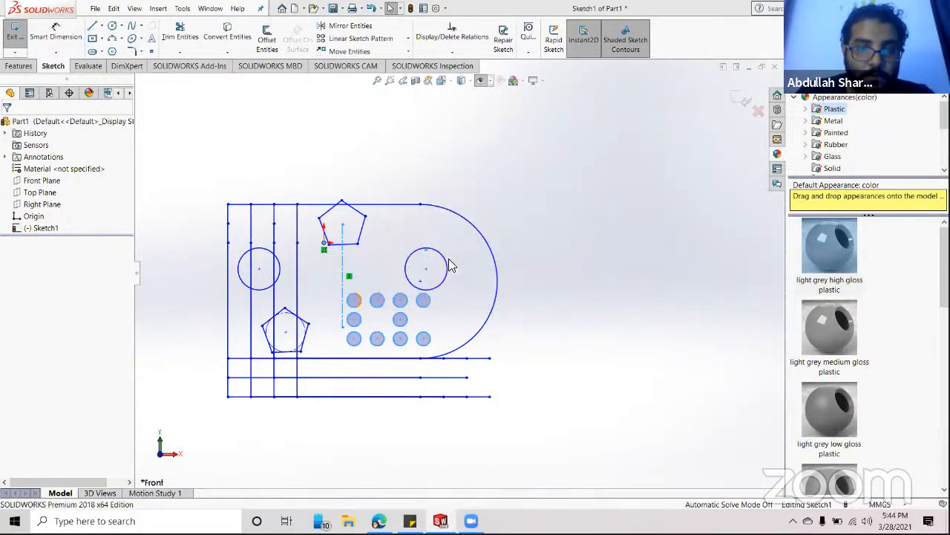
# - Draw a roughly 153 mm-radius circle at the origin and a small circle near its top
pyautogui.scroll(2, 360, 287)
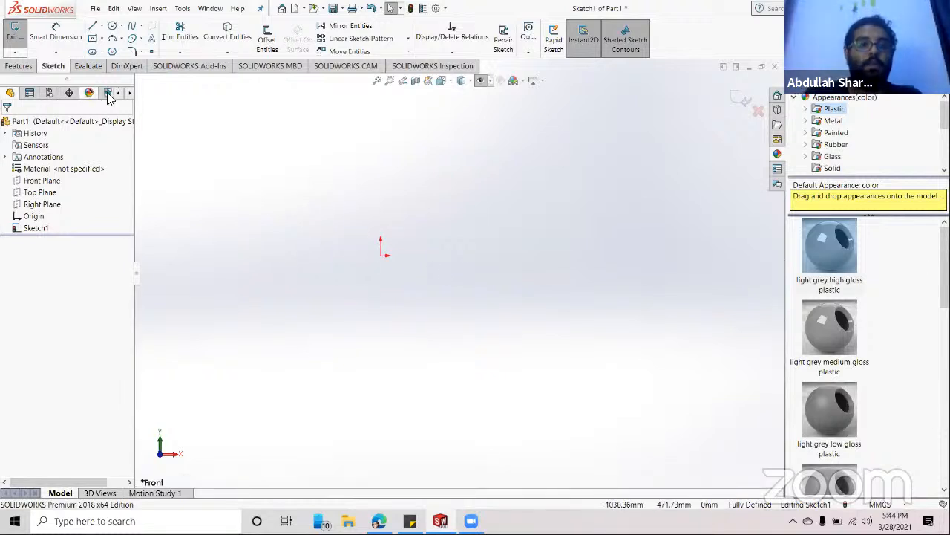
pyautogui.click(112, 26)
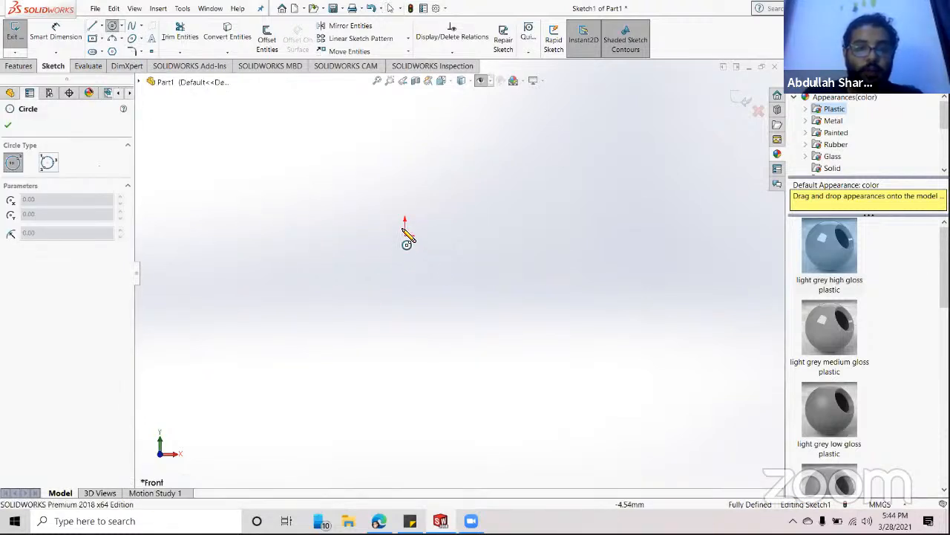
pyautogui.scroll(-2, 423, 274)
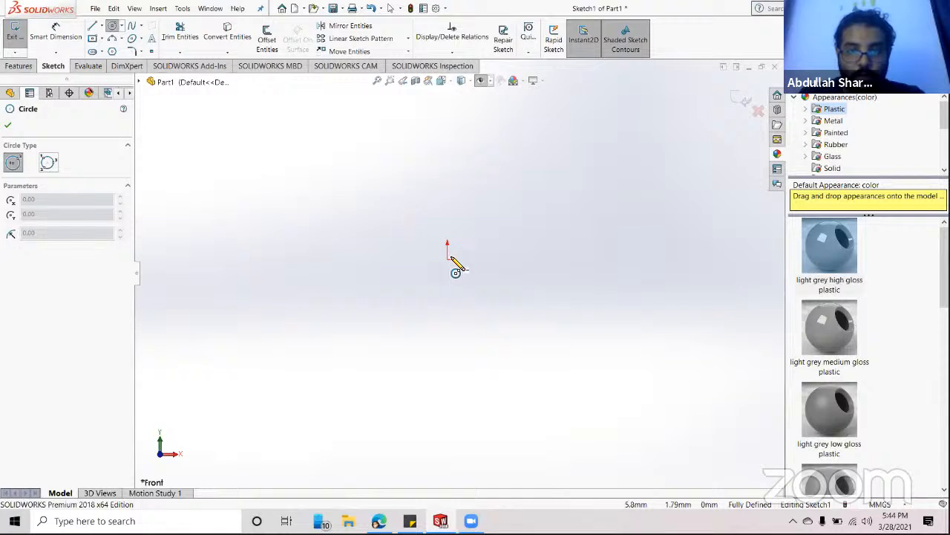
pyautogui.click(447, 259)
pyautogui.click(557, 191)
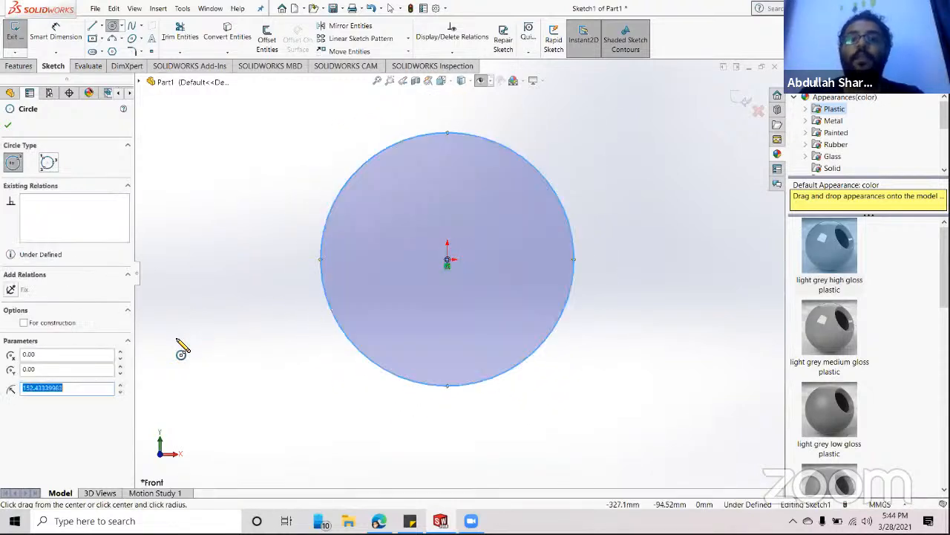
pyautogui.click(112, 26)
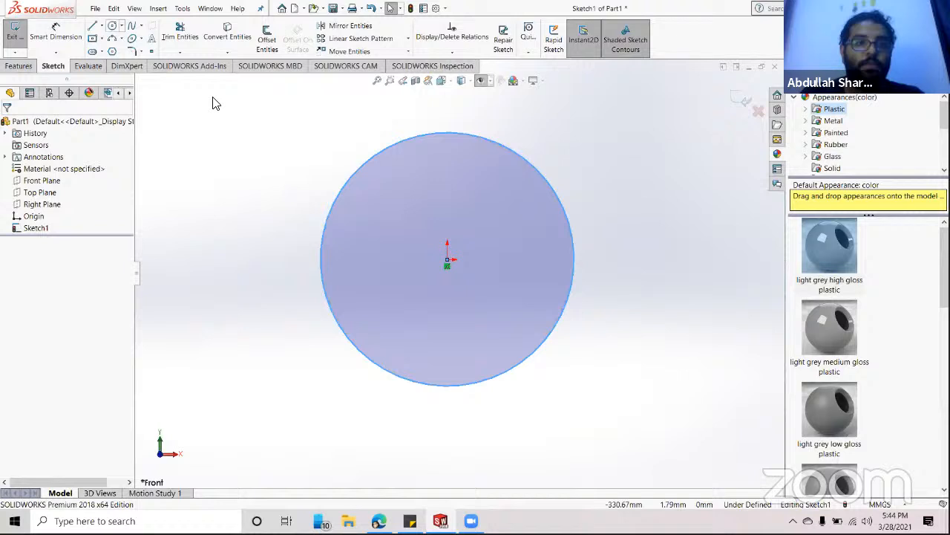
pyautogui.click(113, 26)
pyautogui.click(445, 149)
pyautogui.scroll(-5, 449, 156)
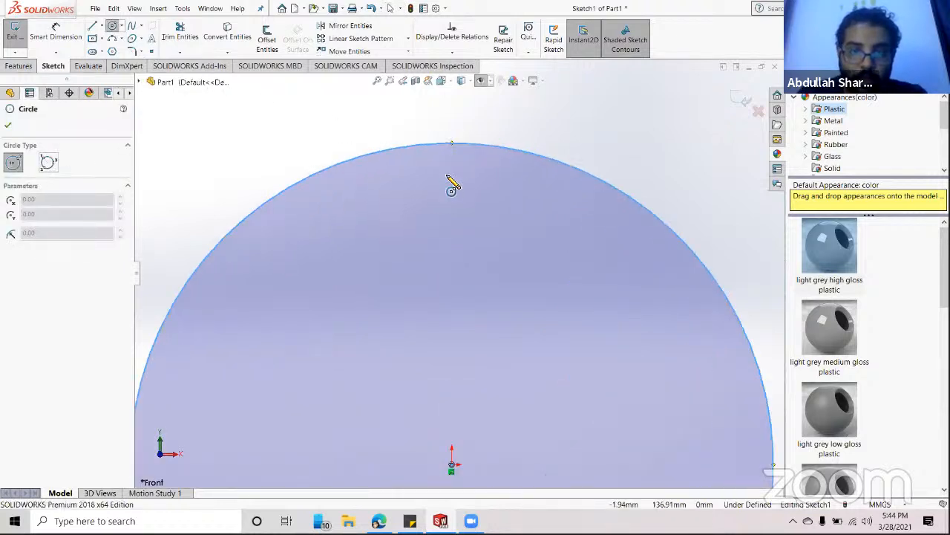
pyautogui.click(466, 184)
pyautogui.press('Escape')
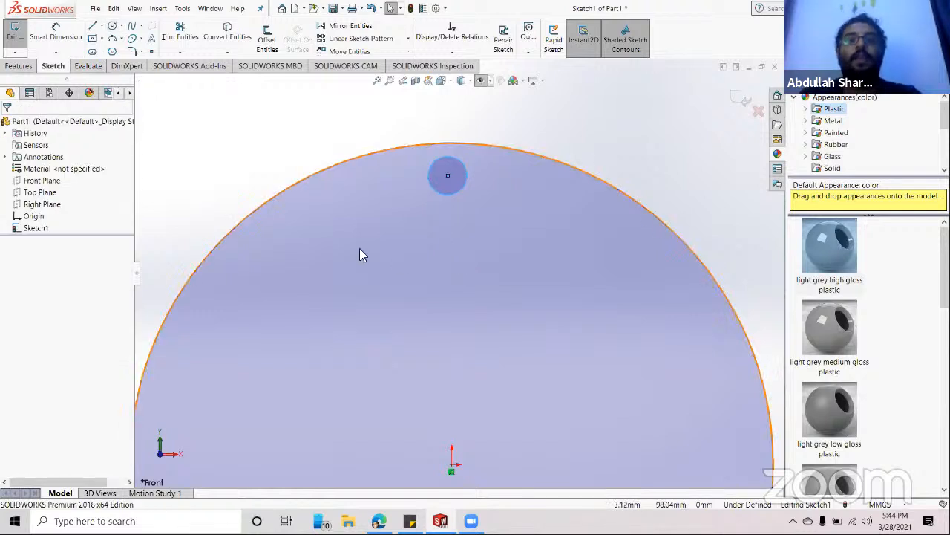
# - Repeat the small circle in a circular sketch pattern of 8 equally spaced instances over 360°
pyautogui.click(407, 38)
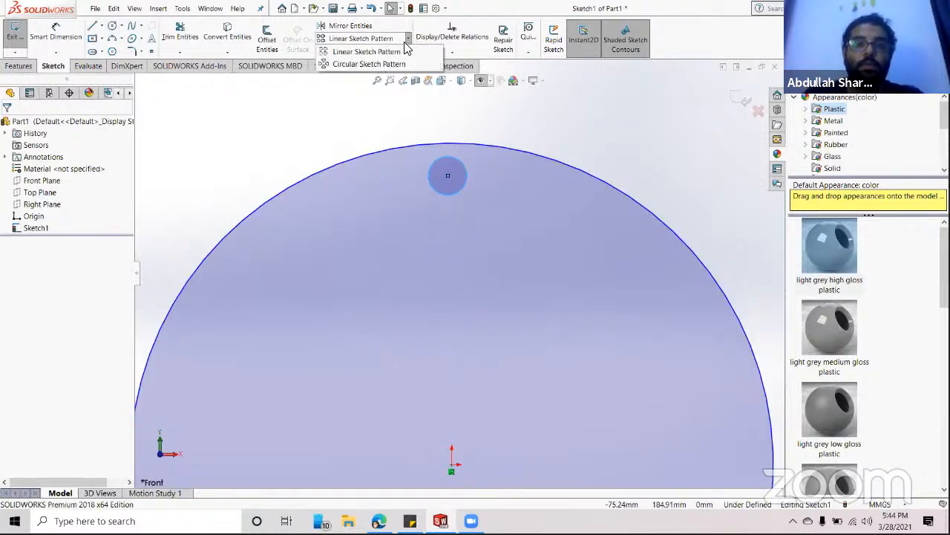
pyautogui.click(355, 66)
pyautogui.scroll(3, 698, 189)
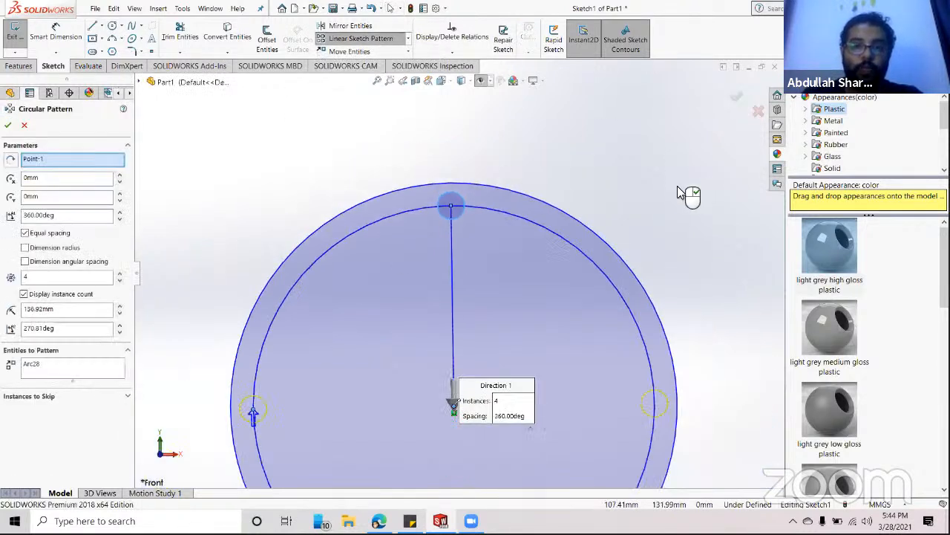
pyautogui.scroll(1, 667, 217)
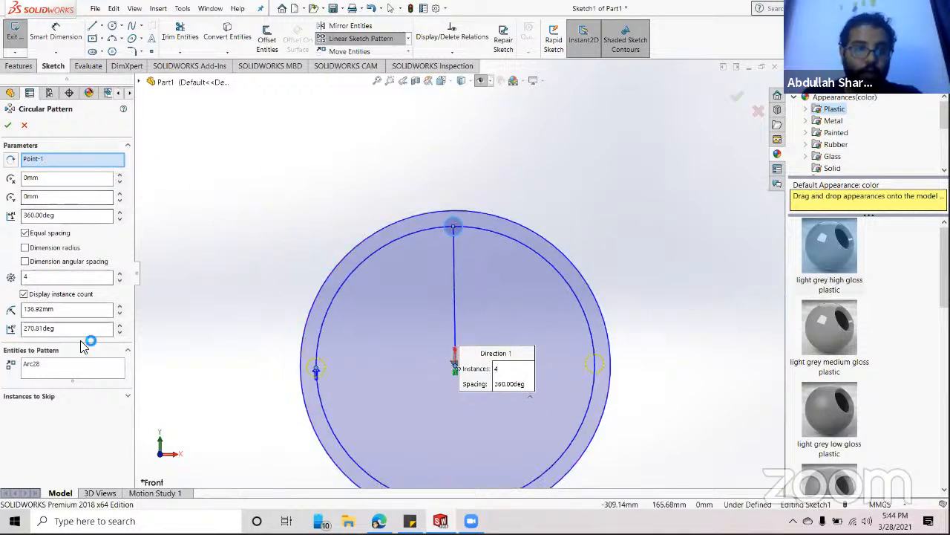
pyautogui.scroll(2, 405, 438)
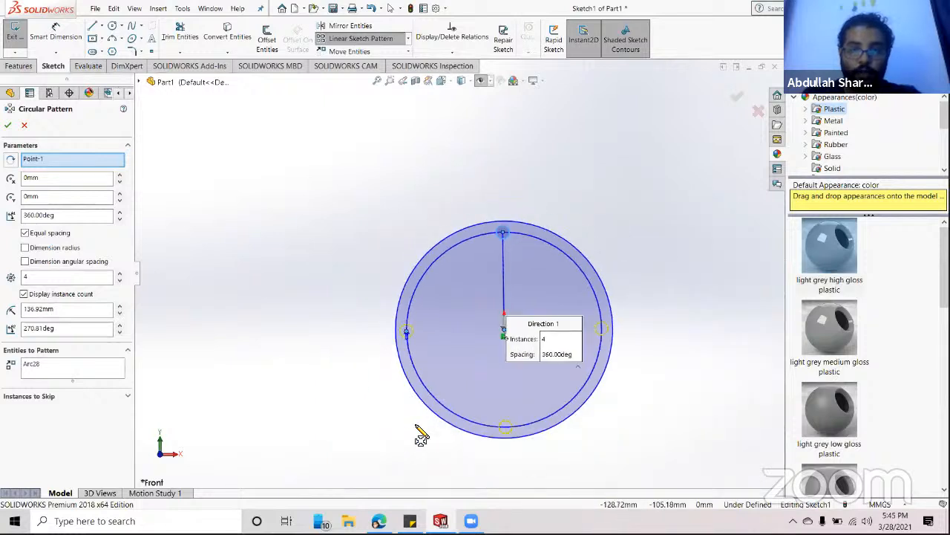
pyautogui.click(40, 277)
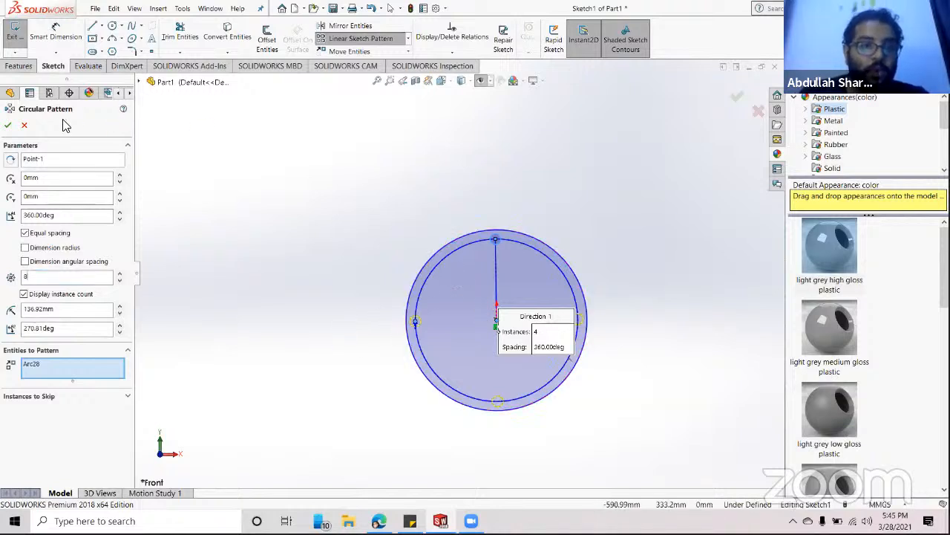
pyautogui.click(7, 128)
pyautogui.scroll(-2, 506, 273)
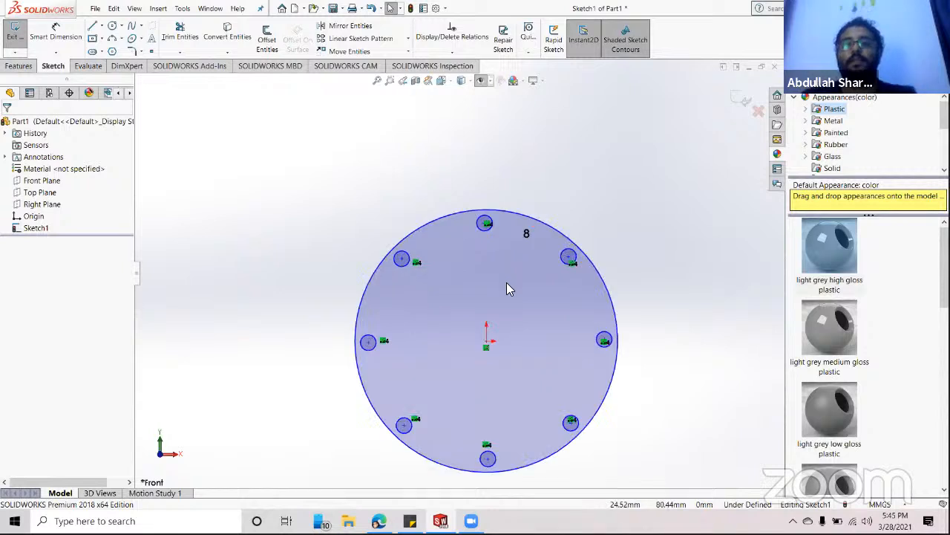
pyautogui.scroll(2, 494, 373)
pyautogui.scroll(-2, 494, 373)
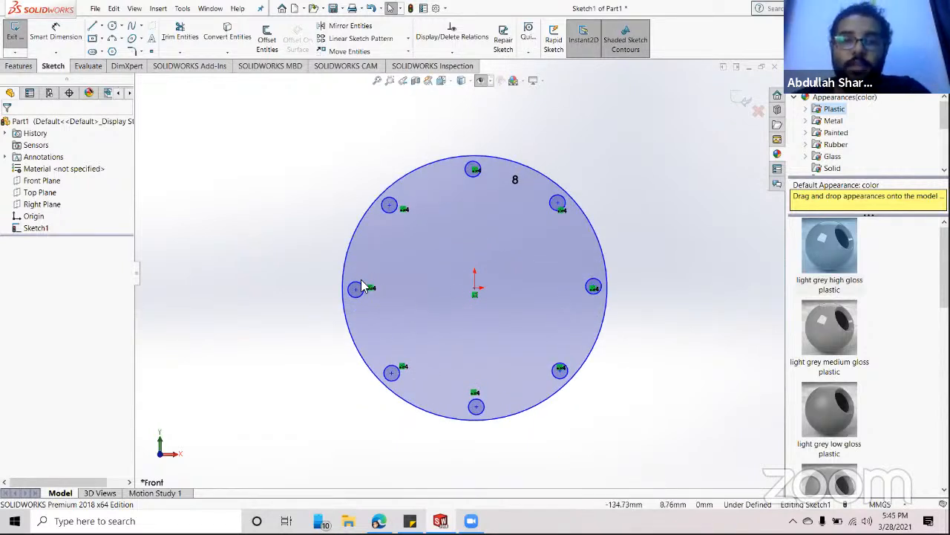
pyautogui.scroll(-1, 363, 287)
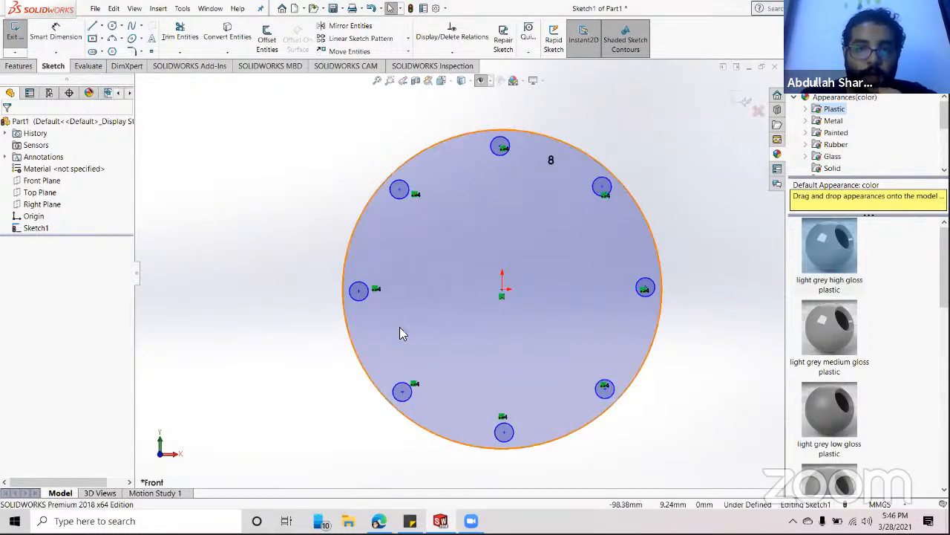
# - Confirm the 25 mm disc extrusion and orbit the model to inspect it
pyautogui.click(19, 65)
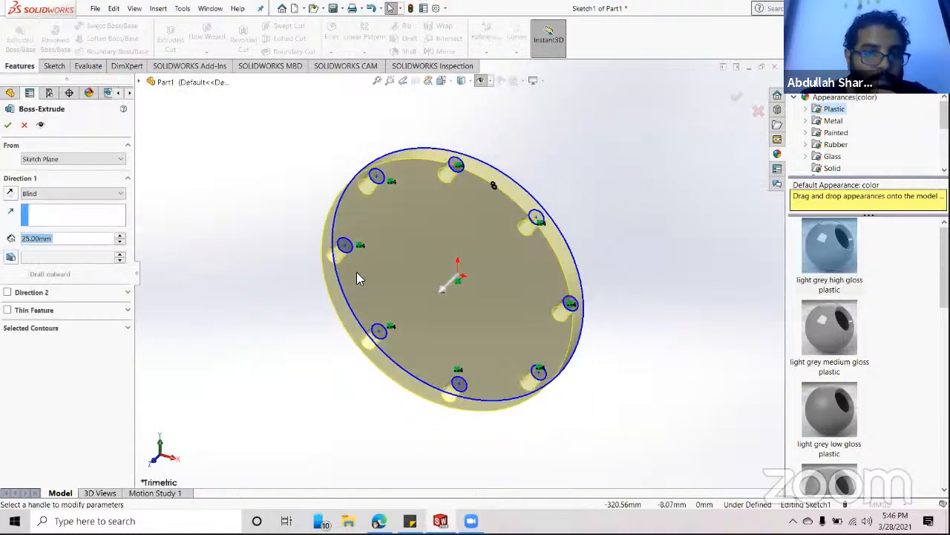
pyautogui.click(7, 125)
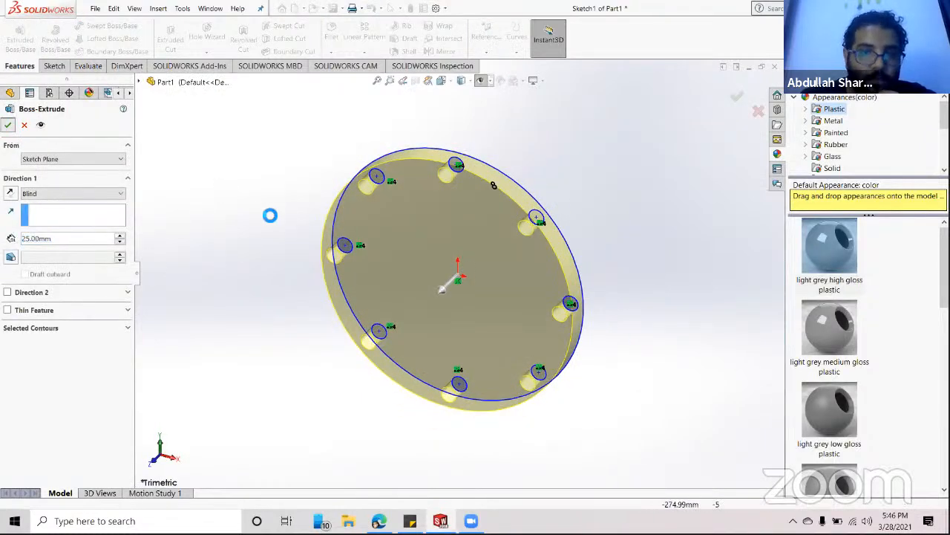
pyautogui.moveTo(644, 246); pyautogui.dragTo(626, 170, button='middle')
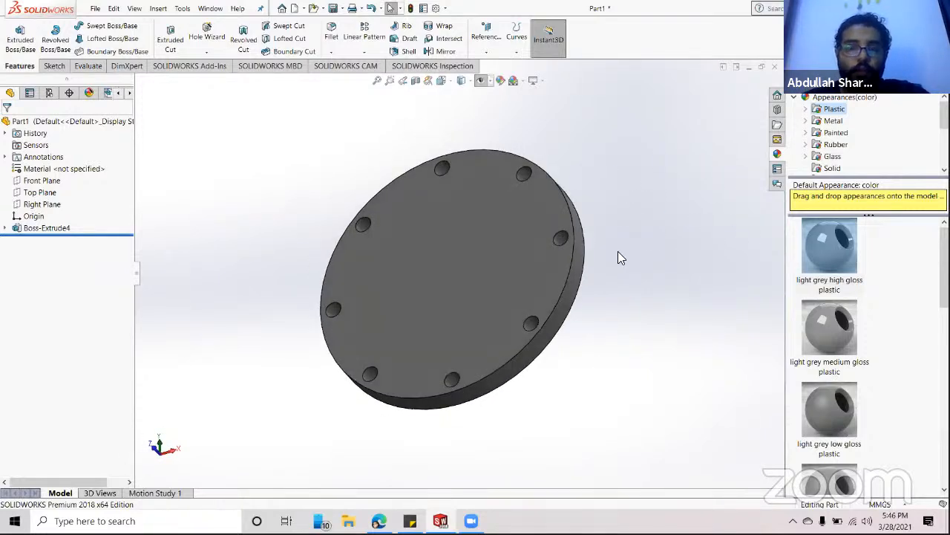
# - Start a new sketch on the disc's front face and set the view Normal To it
pyautogui.click(434, 282)
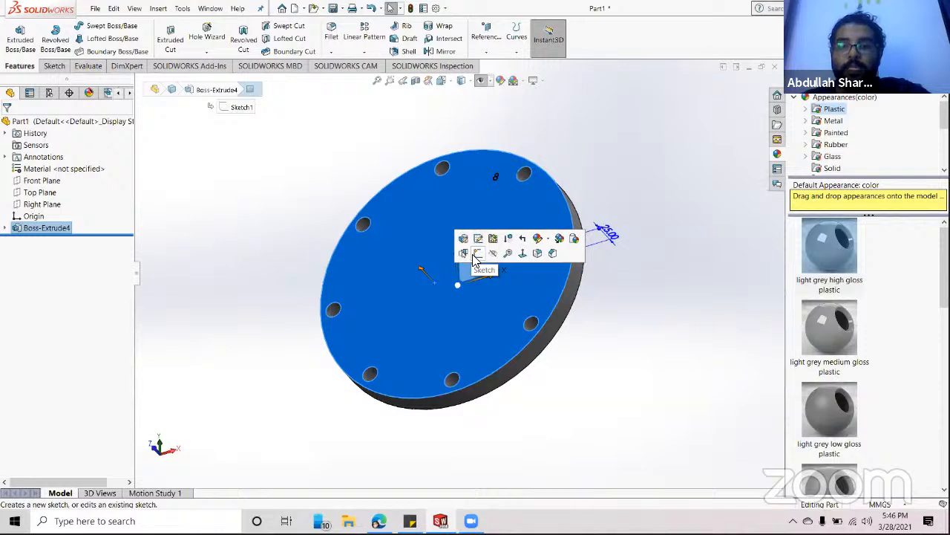
pyautogui.click(644, 342)
pyautogui.moveTo(645, 342); pyautogui.dragTo(678, 329, button='middle')
pyautogui.click(479, 254)
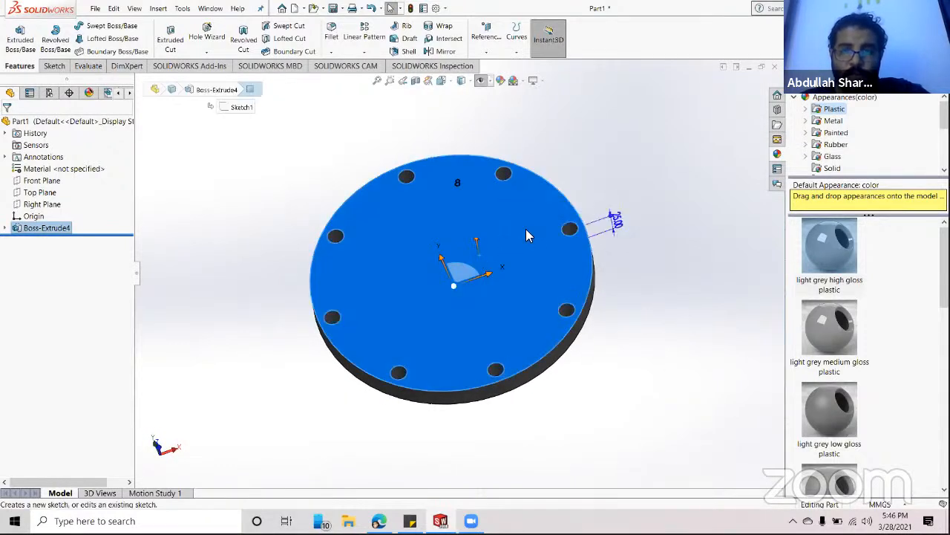
pyautogui.click(525, 236)
pyautogui.press('space')
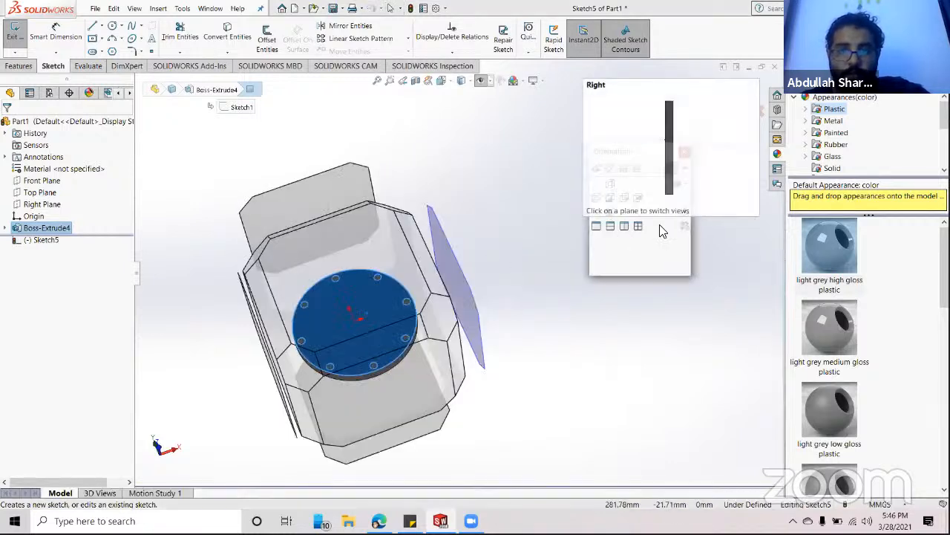
pyautogui.click(496, 245)
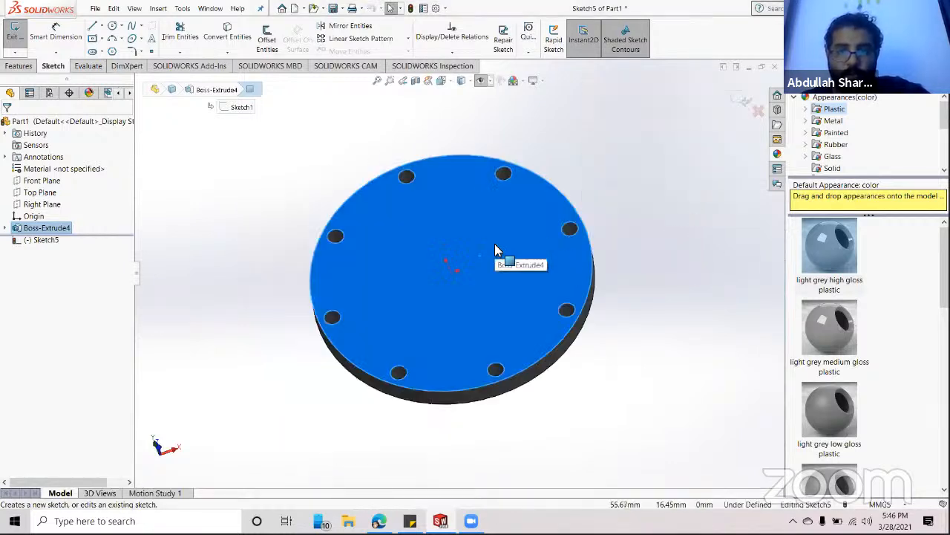
pyautogui.press('space')
pyautogui.click(683, 211)
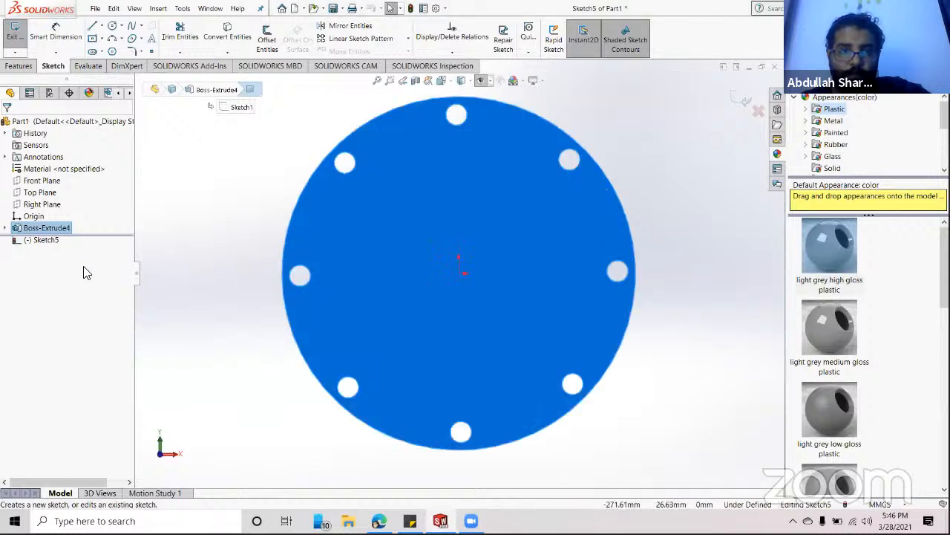
pyautogui.click(240, 240)
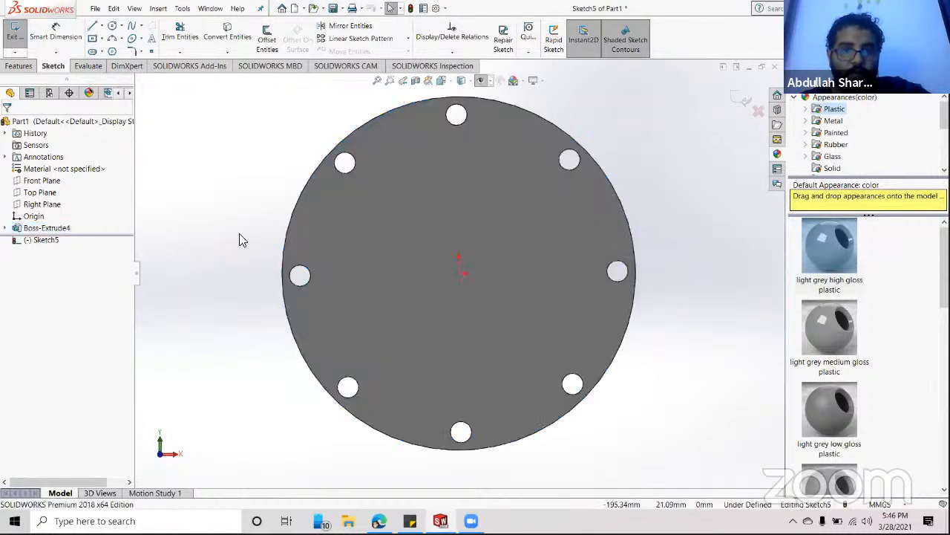
# - Draw a roughly 14 mm-radius circle inside the top rim hole and extrude-cut it through the disc
pyautogui.click(112, 52)
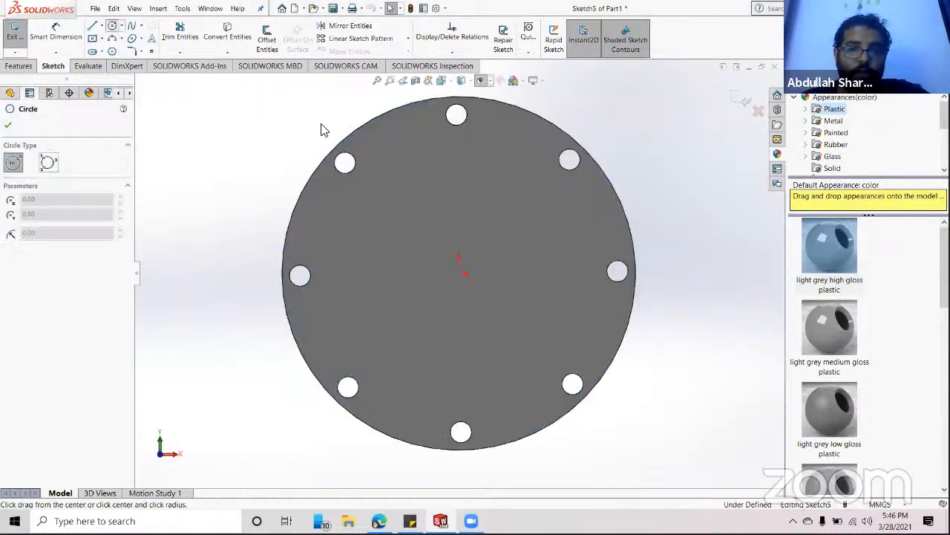
pyautogui.click(458, 160)
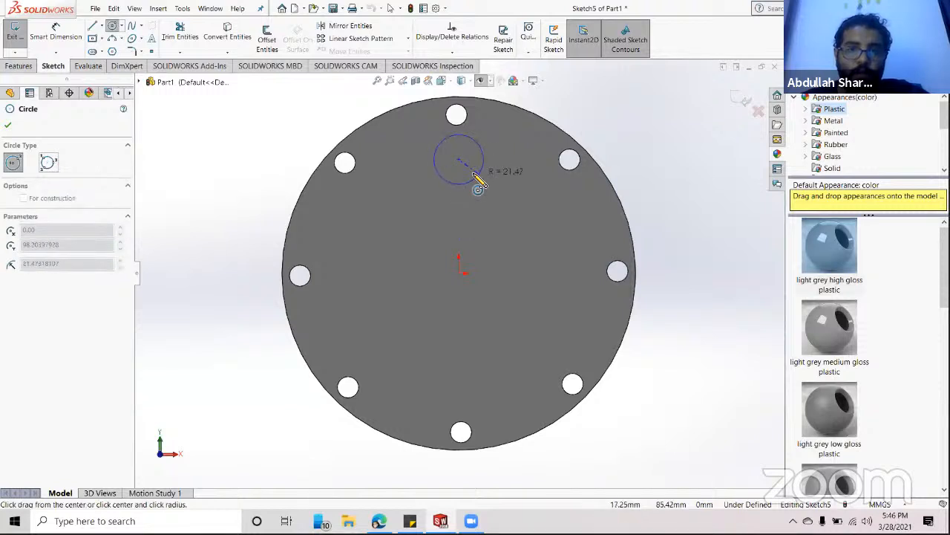
pyautogui.click(468, 171)
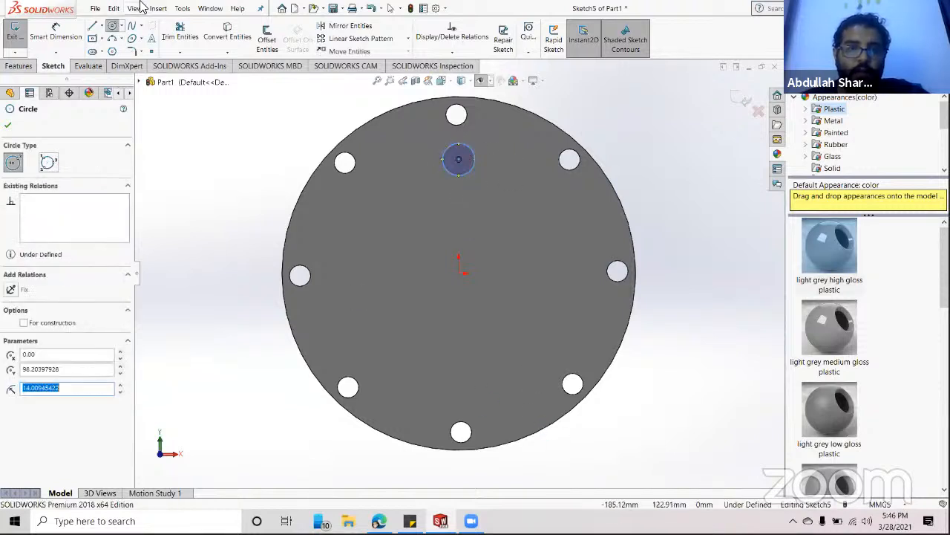
pyautogui.click(19, 65)
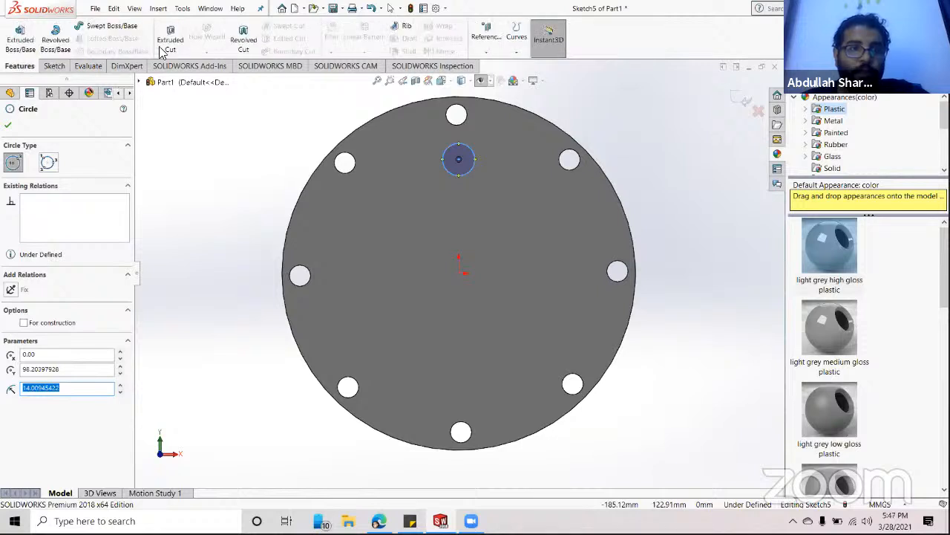
pyautogui.click(170, 35)
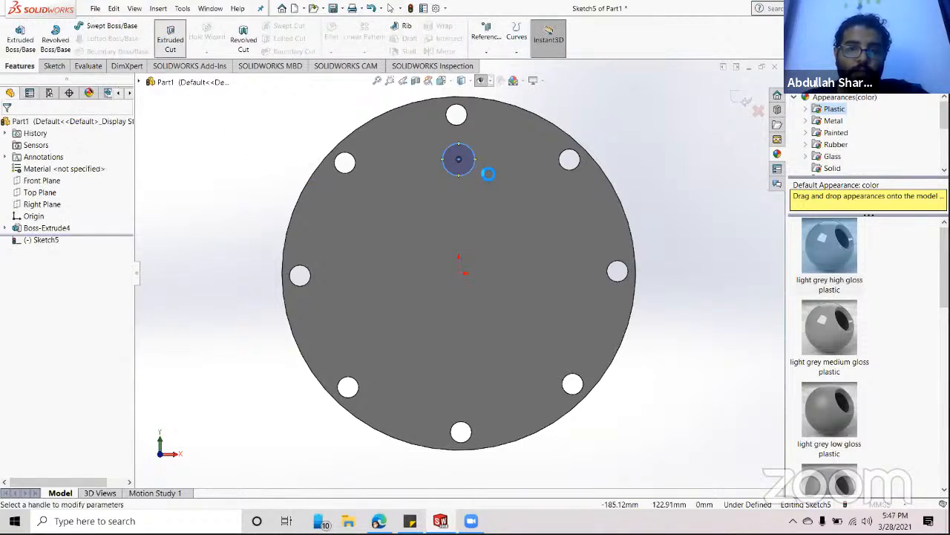
pyautogui.click(9, 126)
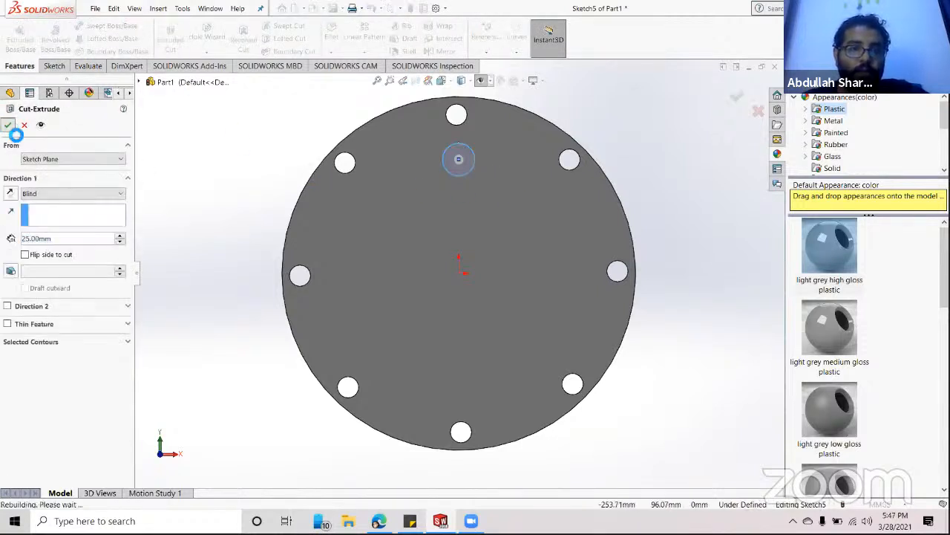
# - Start a Circular Pattern of Cut-Extrude1 around the disc's outer edge as the axis
pyautogui.click(217, 245)
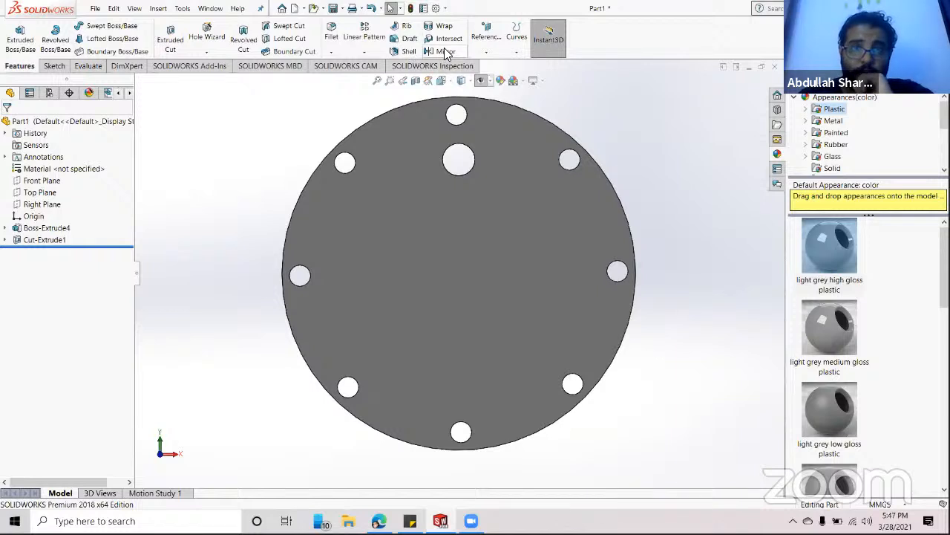
pyautogui.click(366, 53)
pyautogui.click(365, 78)
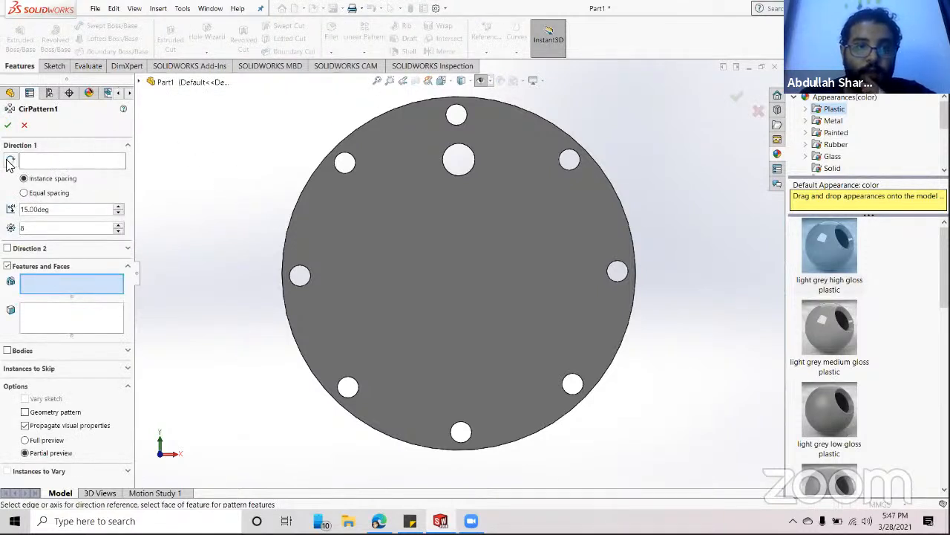
pyautogui.click(40, 162)
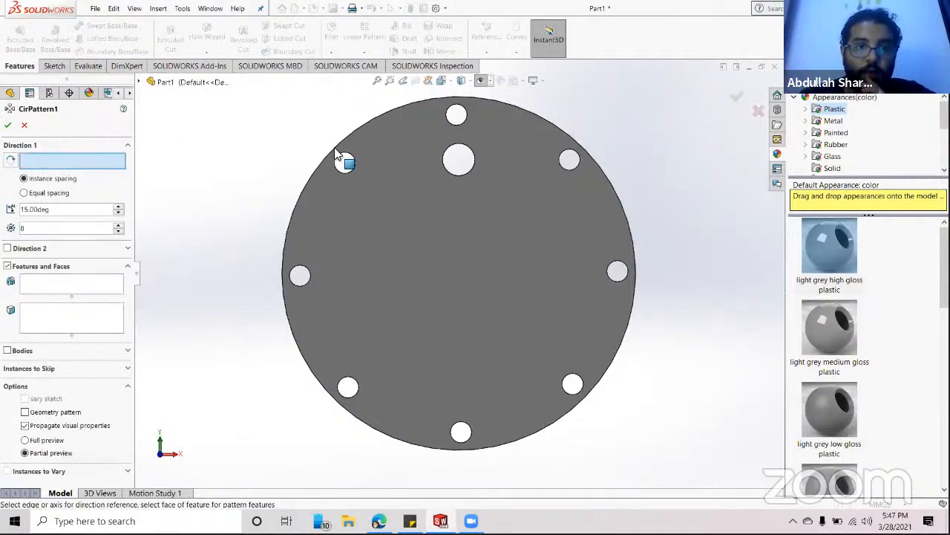
pyautogui.click(380, 118)
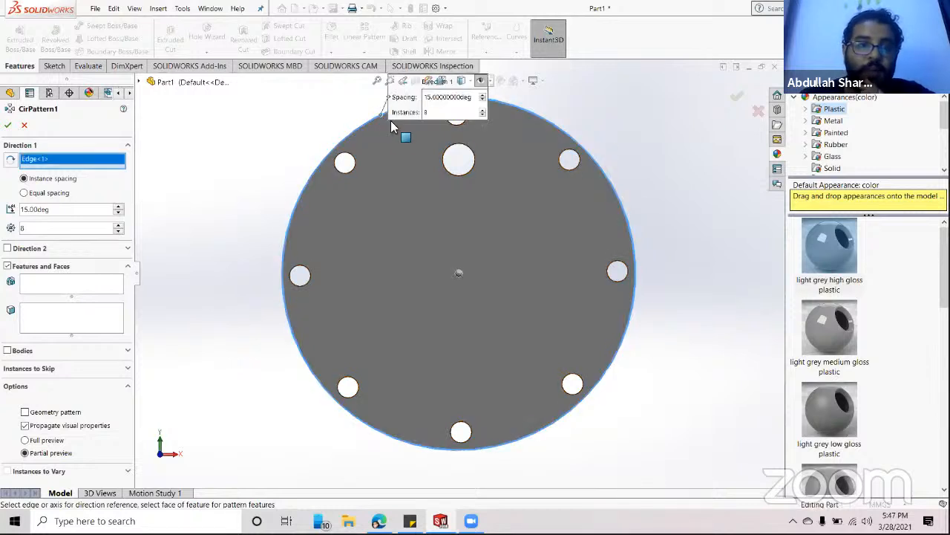
pyautogui.click(49, 282)
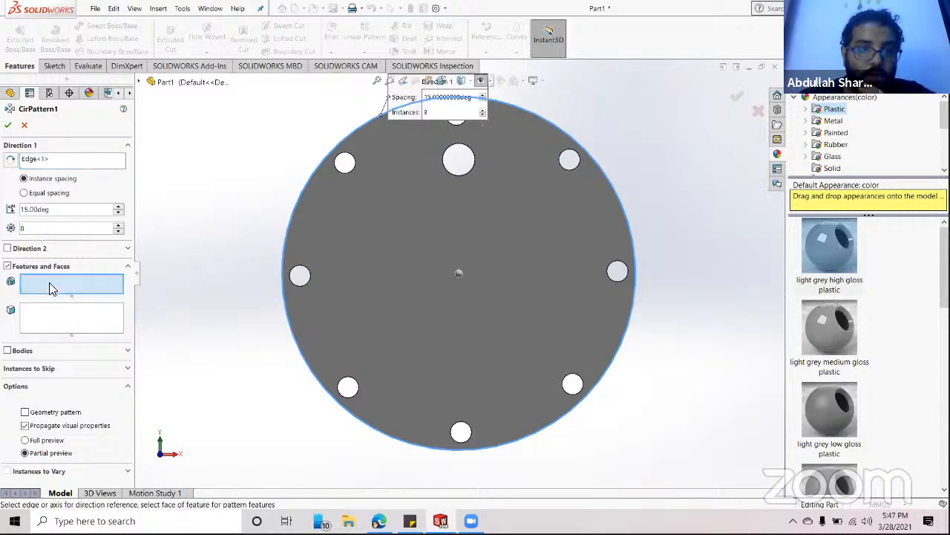
pyautogui.click(141, 82)
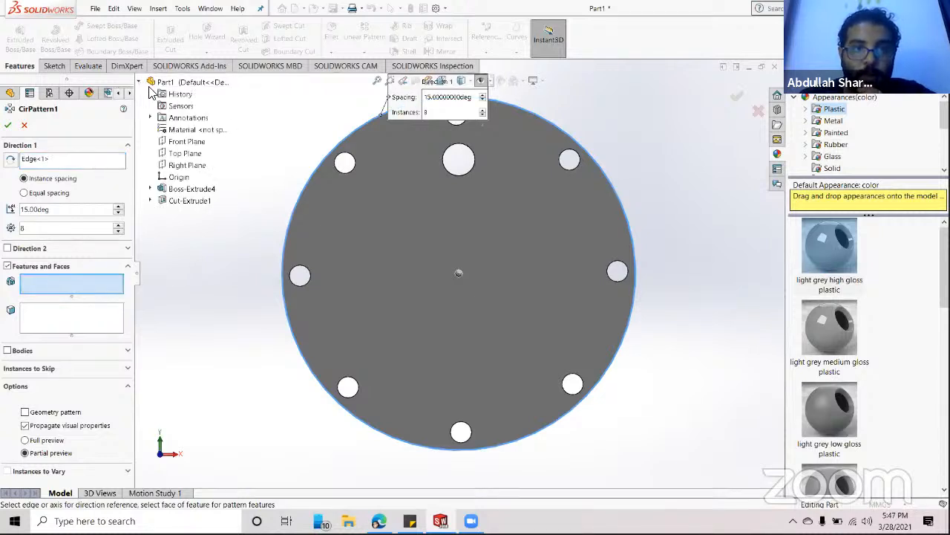
pyautogui.click(180, 201)
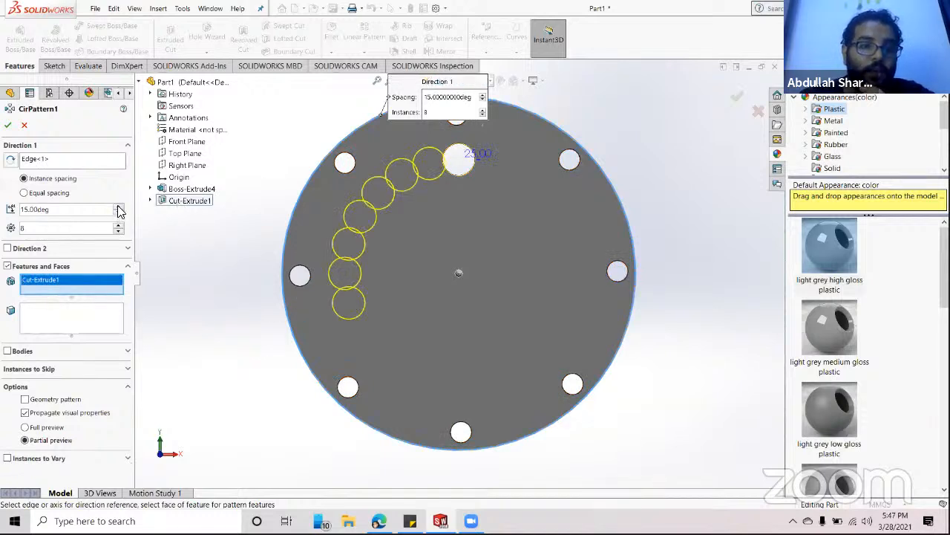
# - Set the pattern spacing to 46deg with 8 instances and confirm the hole ring
pyautogui.click(118, 206)
pyautogui.click(118, 207)
pyautogui.click(118, 206)
pyautogui.click(118, 207)
pyautogui.click(118, 207)
pyautogui.click(118, 206)
pyautogui.click(118, 207)
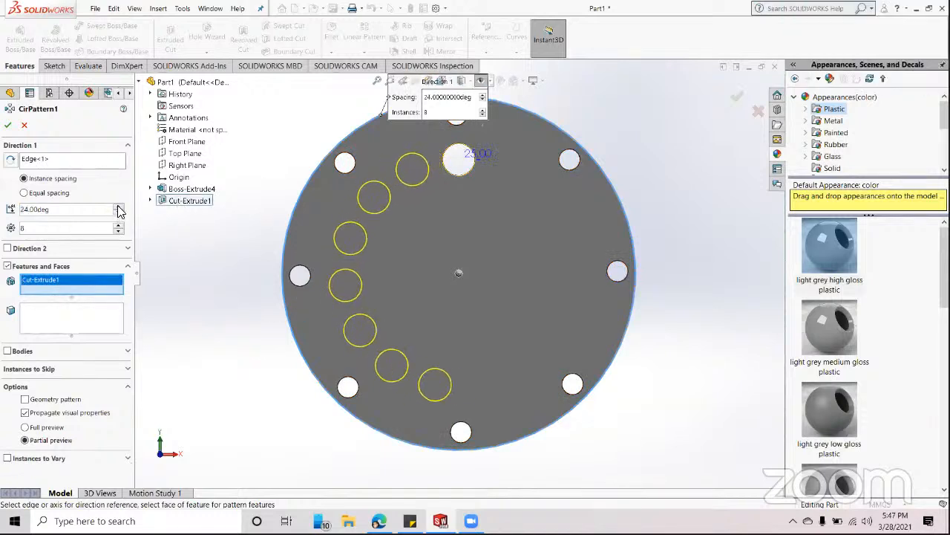
pyautogui.click(118, 208)
pyautogui.click(118, 207)
pyautogui.click(118, 207)
pyautogui.click(118, 208)
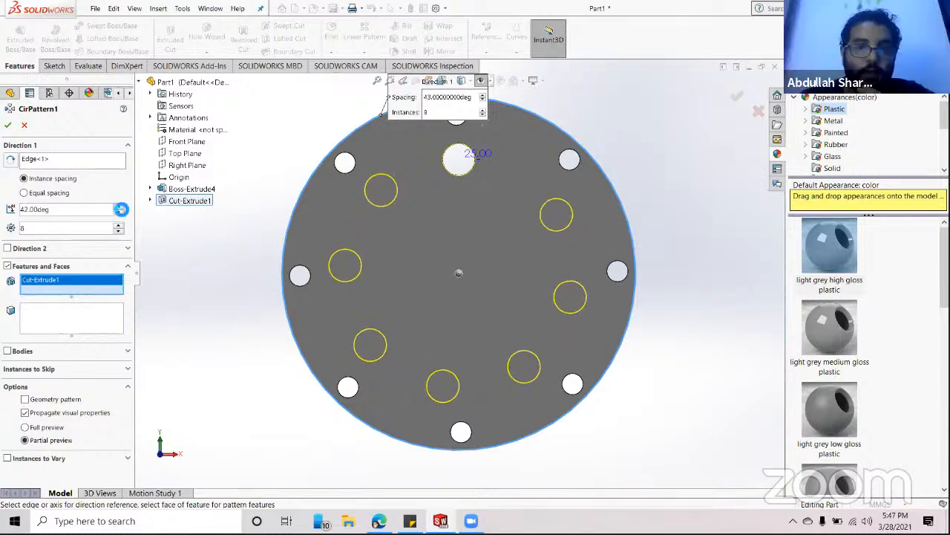
pyautogui.click(118, 207)
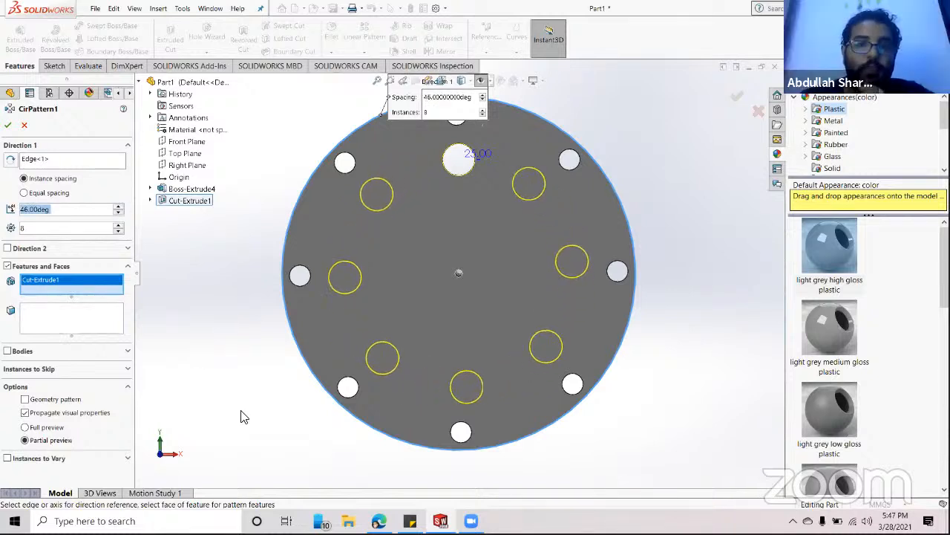
pyautogui.click(7, 125)
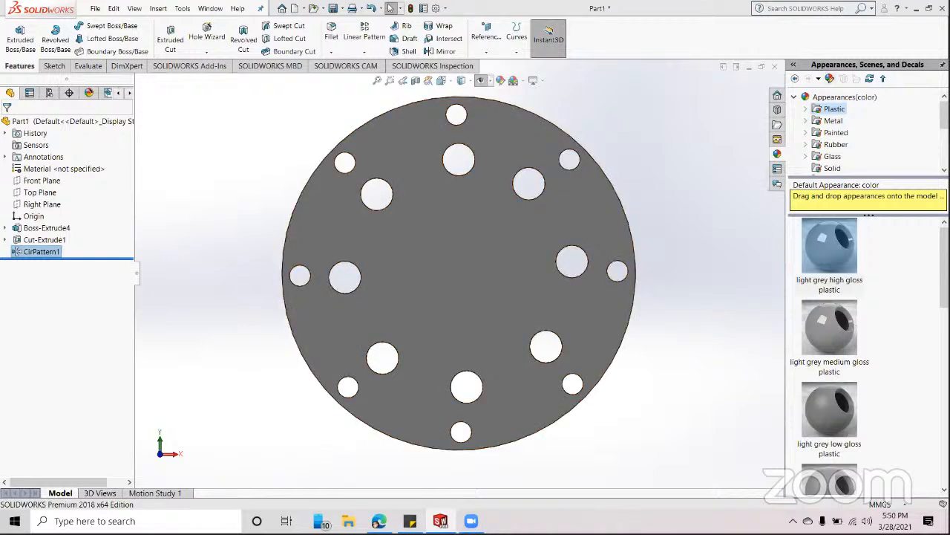
# - Close Part1 and choose Don't Save to discard its changes
pyautogui.click(942, 8)
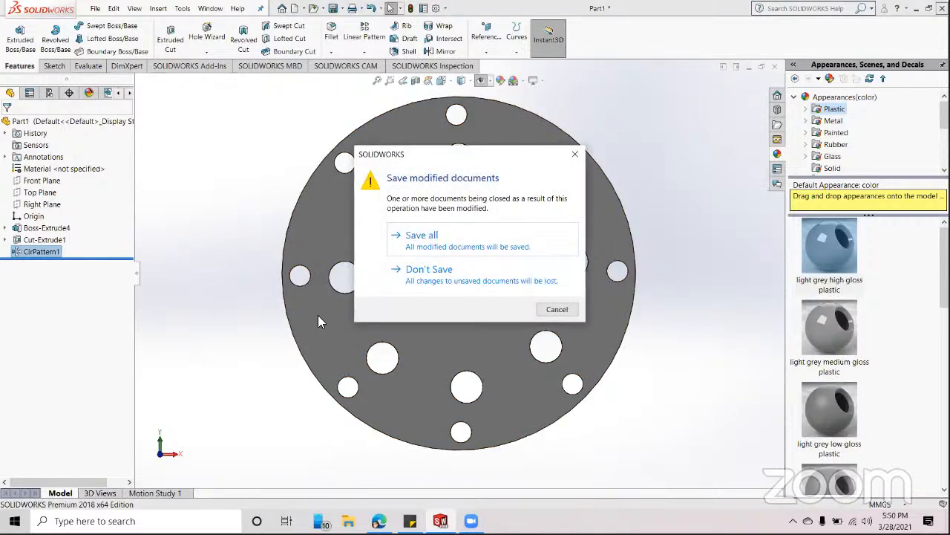
pyautogui.click(459, 287)
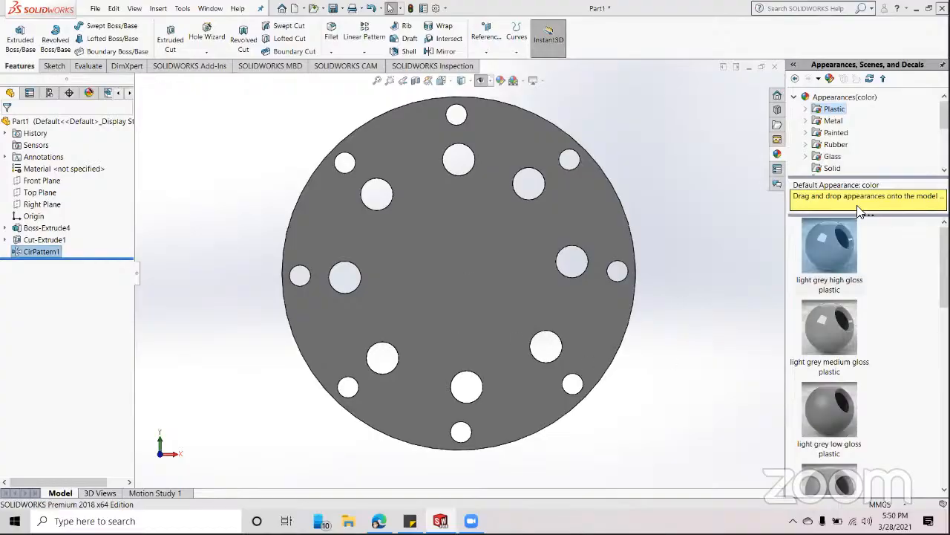